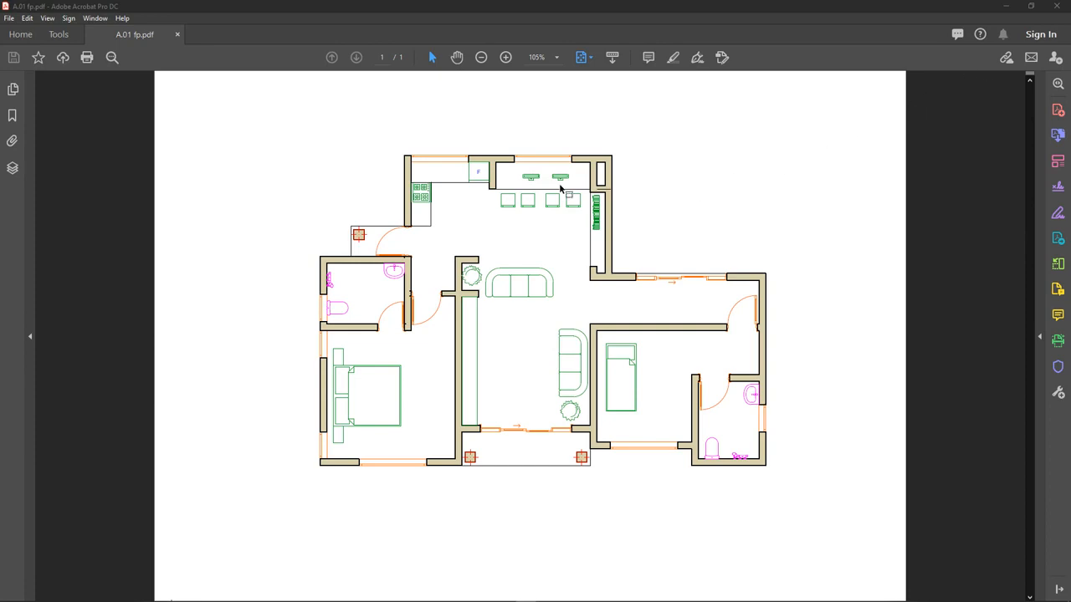
- Switch from the PDF to the ARCHICAD project and look over the ground floor plan
left_click(1006, 6)
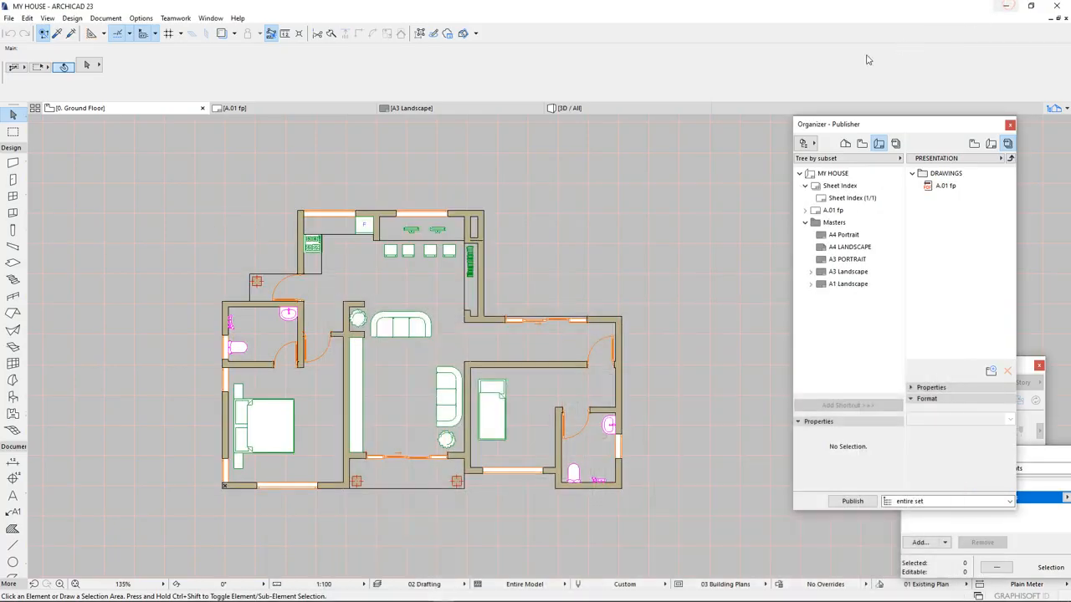
scroll(435, 318, "down", 4)
scroll(430, 297, "up", 6)
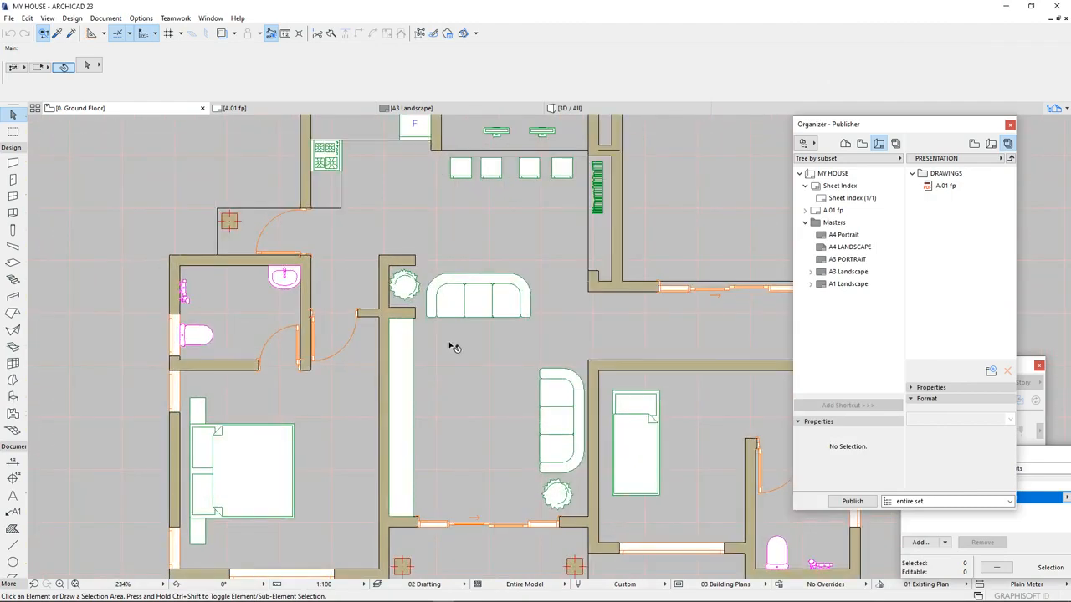
scroll(443, 276, "down", 4)
scroll(426, 264, "down", 1)
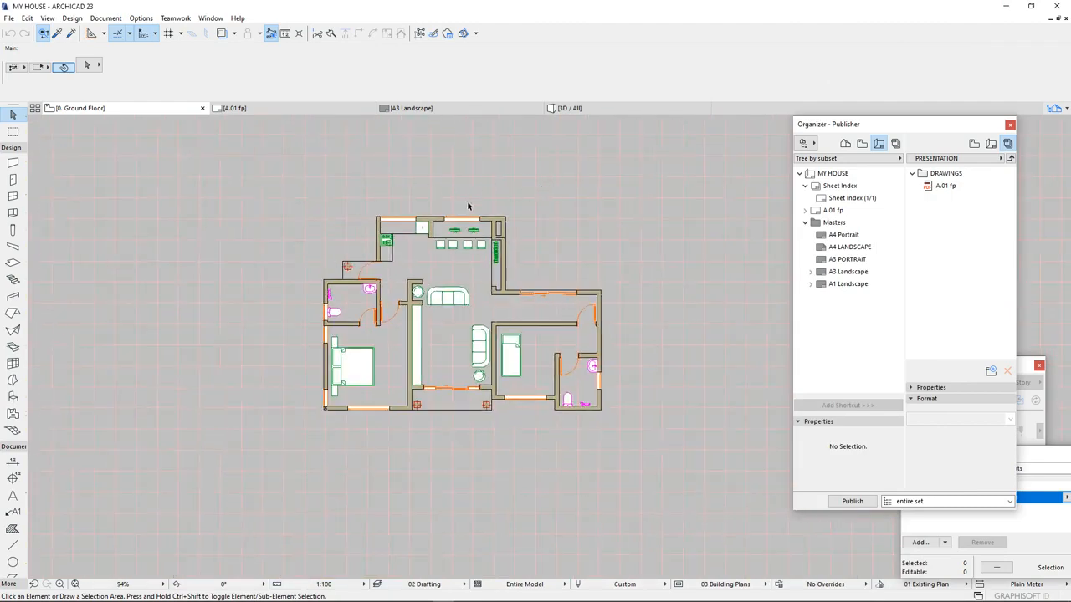
scroll(518, 255, "up", 2)
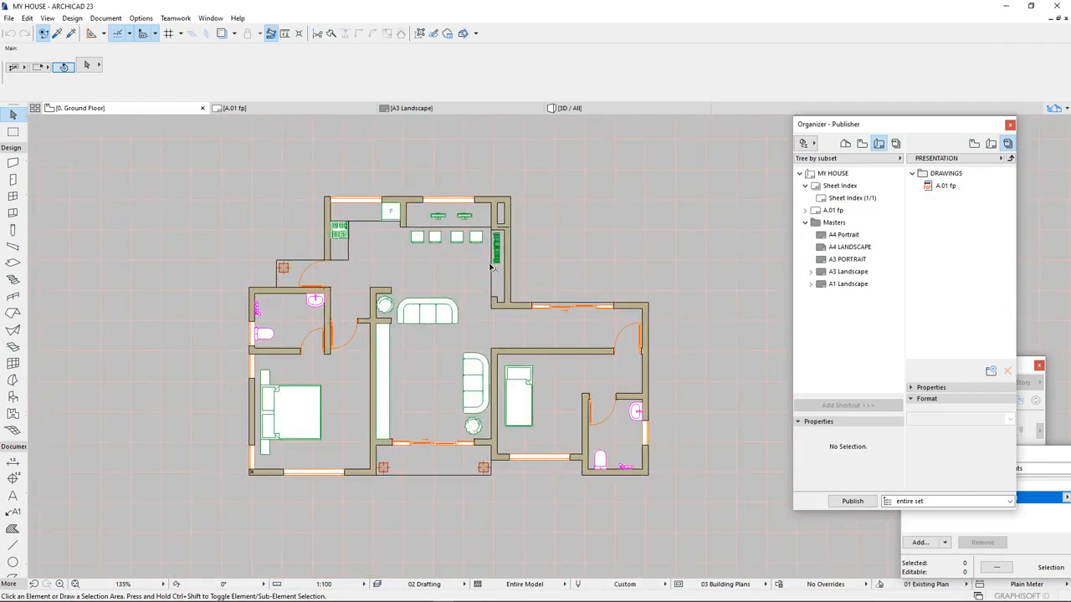
scroll(494, 267, "down", 1)
scroll(490, 270, "up", 3)
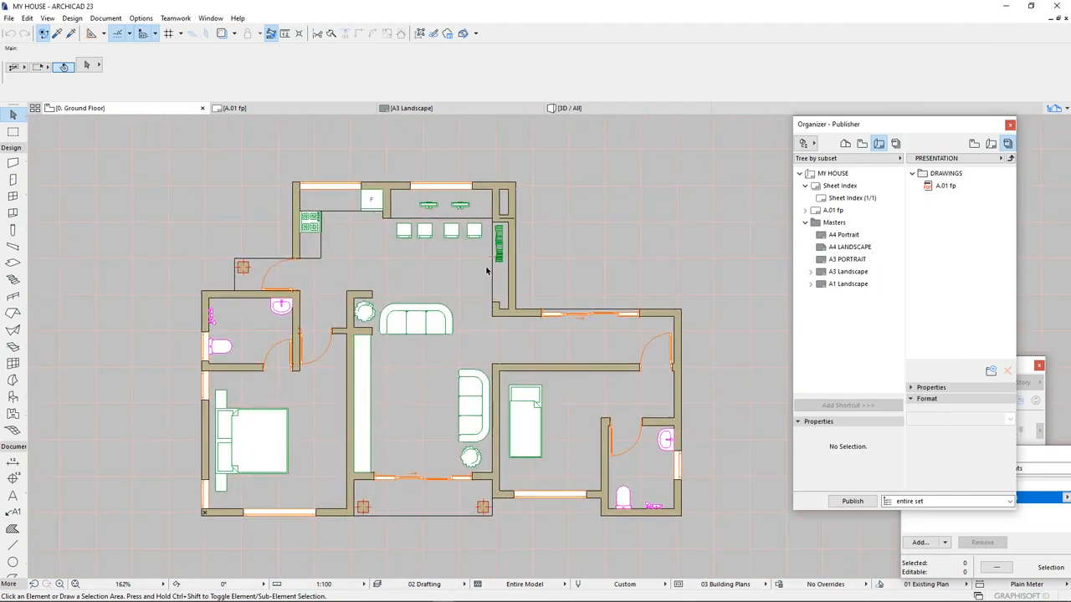
scroll(488, 269, "down", 2)
scroll(485, 269, "up", 2)
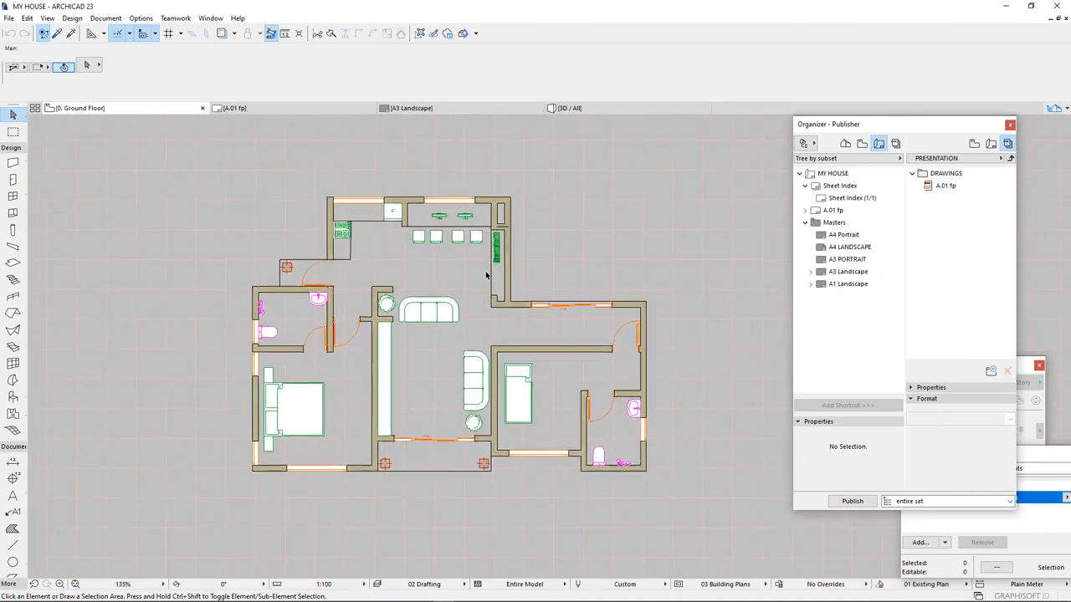
- Draw a rectangular marquee enclosing the entire ground floor plan with a margin around it
left_click(13, 133)
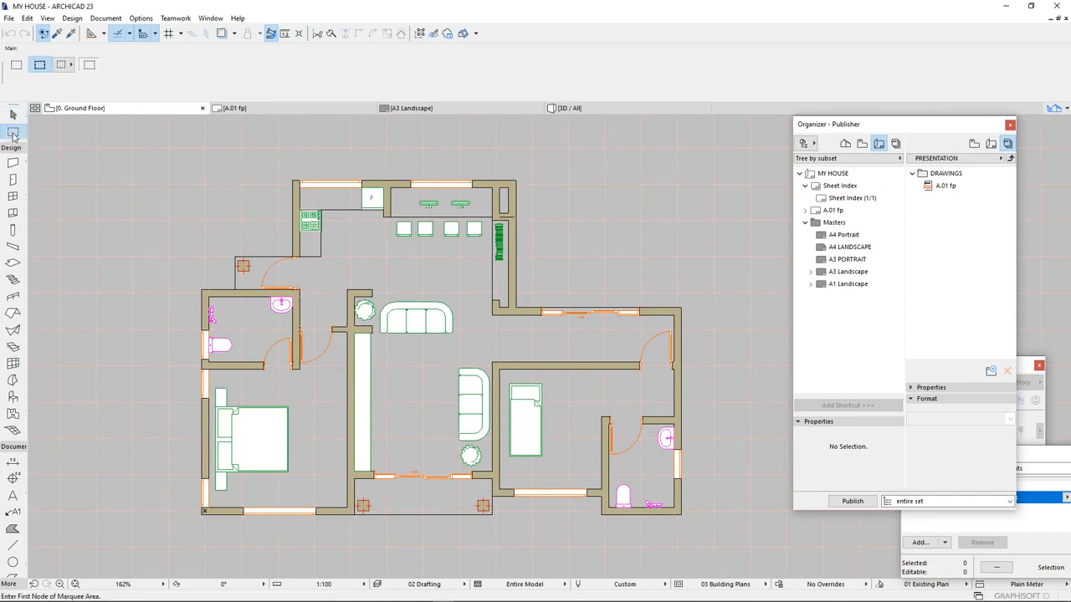
scroll(267, 209, "down", 4)
scroll(427, 214, "up", 3)
scroll(569, 197, "down", 2)
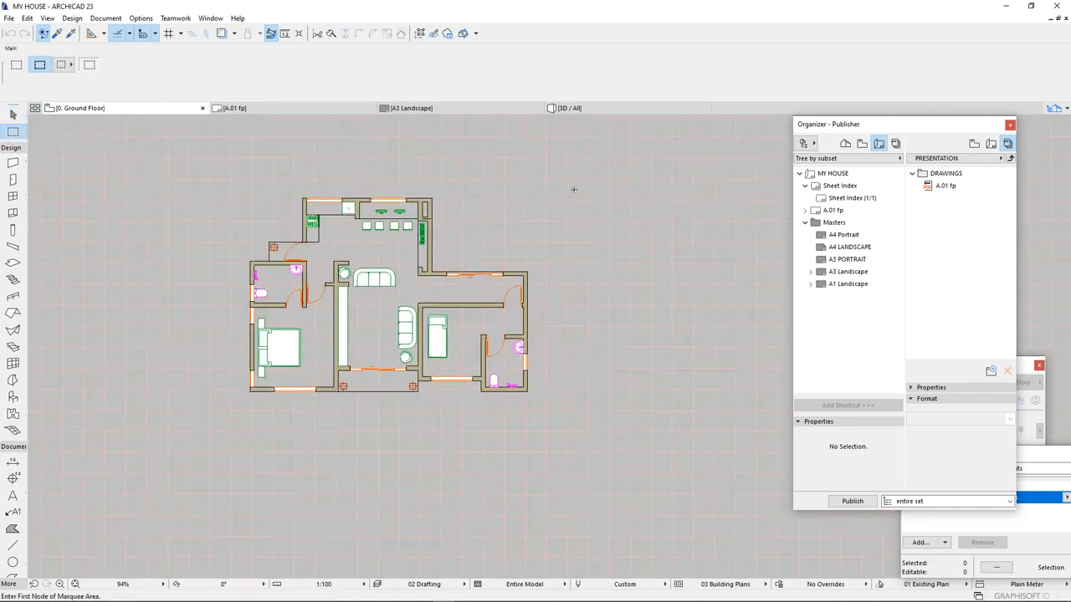
left_click(574, 179)
left_click(189, 427)
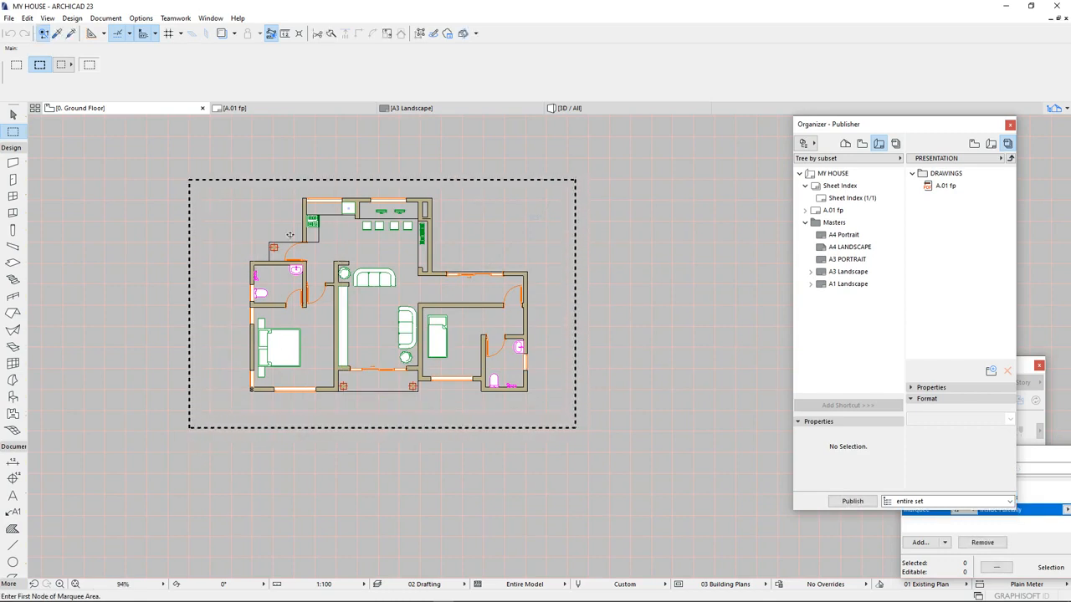
scroll(378, 258, "up", 3)
scroll(514, 287, "down", 2)
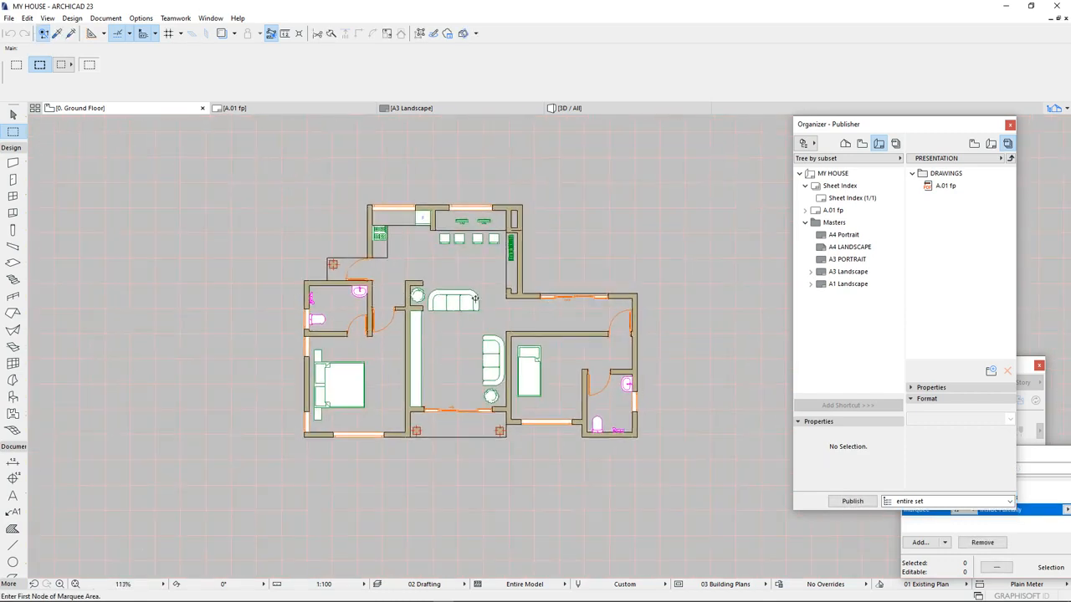
right_click(292, 229)
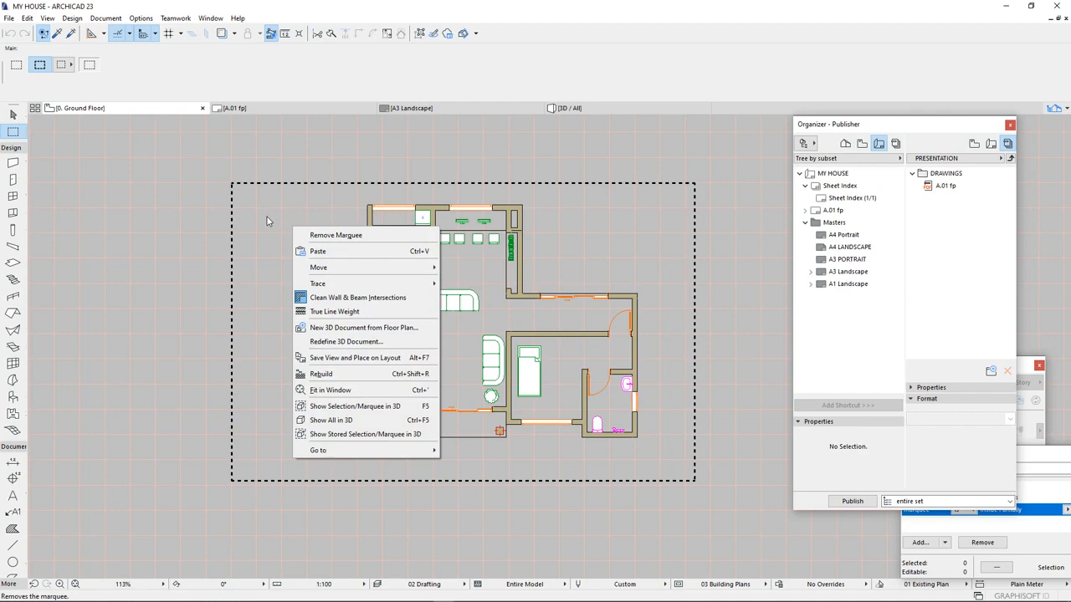
- Save the plan as the DWG file MY HOUSE.dwg in the session 4 folder, including only the marquee area
left_click(10, 19)
left_click(8, 18)
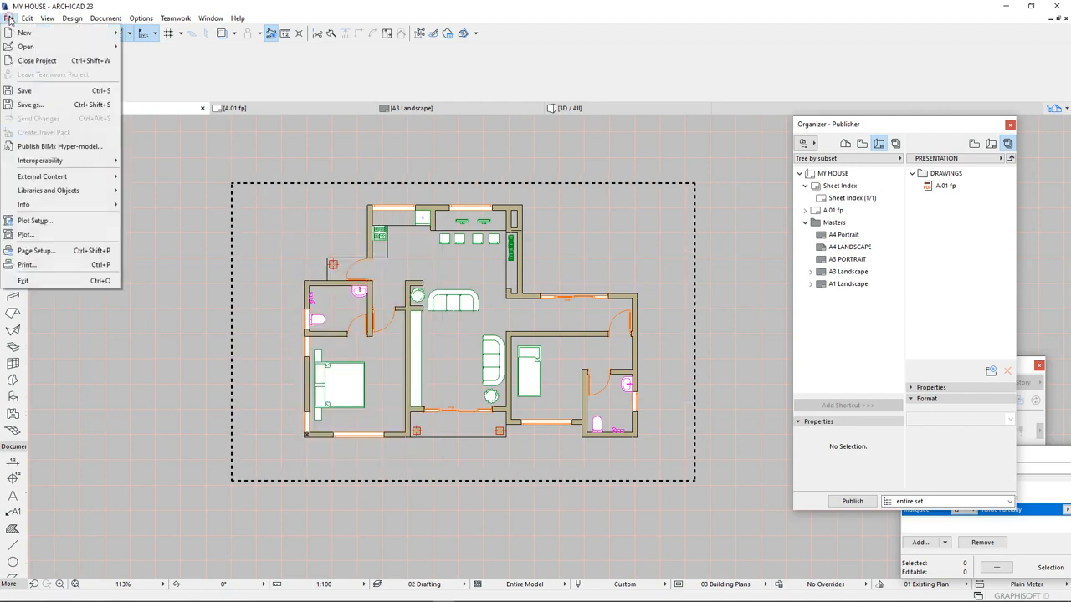
left_click(32, 105)
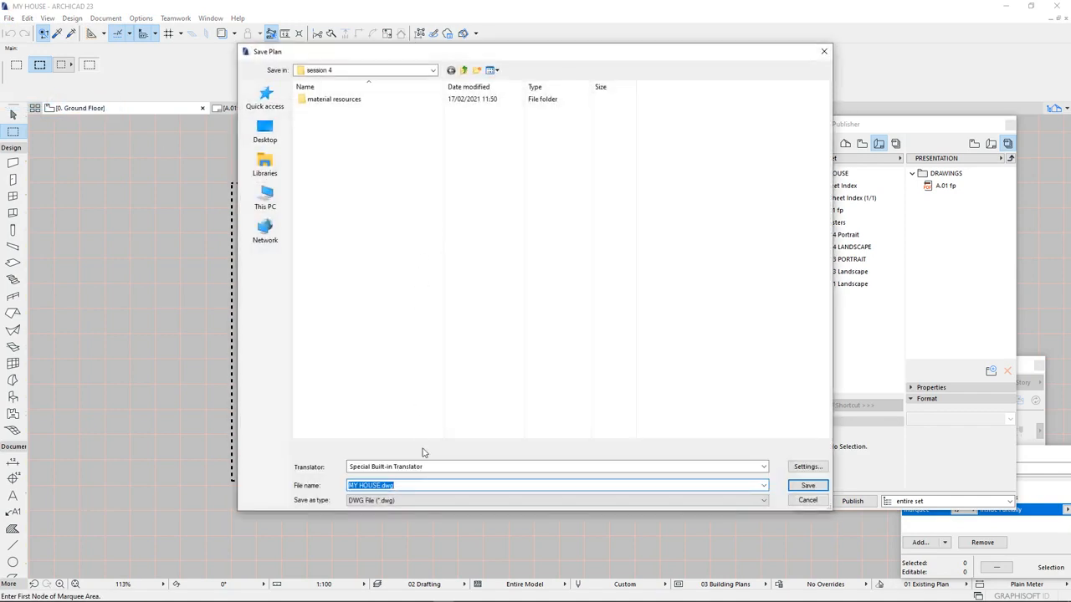
left_click(379, 500)
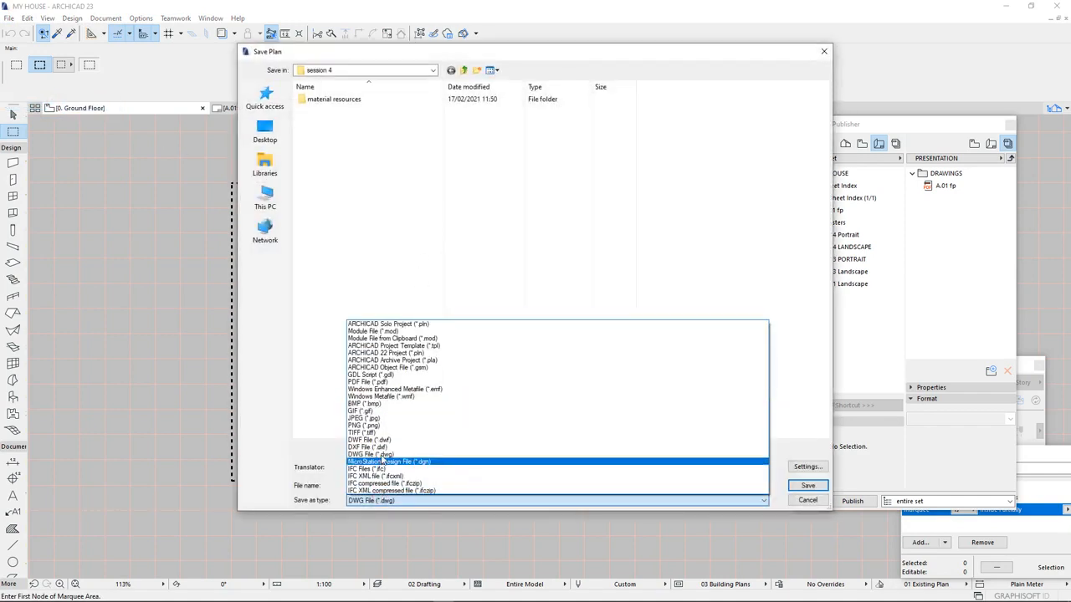
left_click(381, 454)
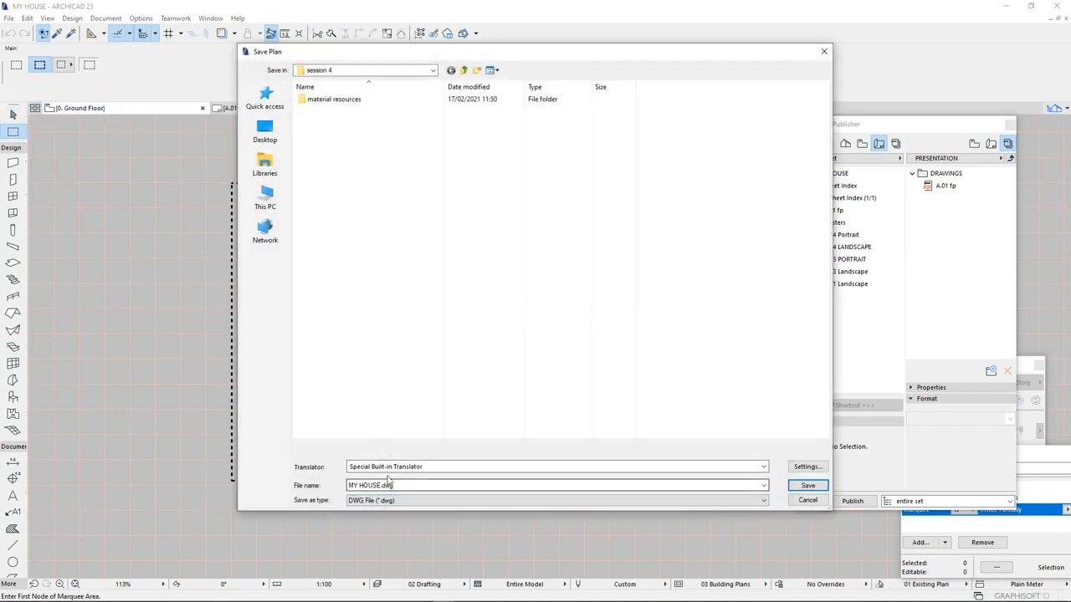
left_click(819, 489)
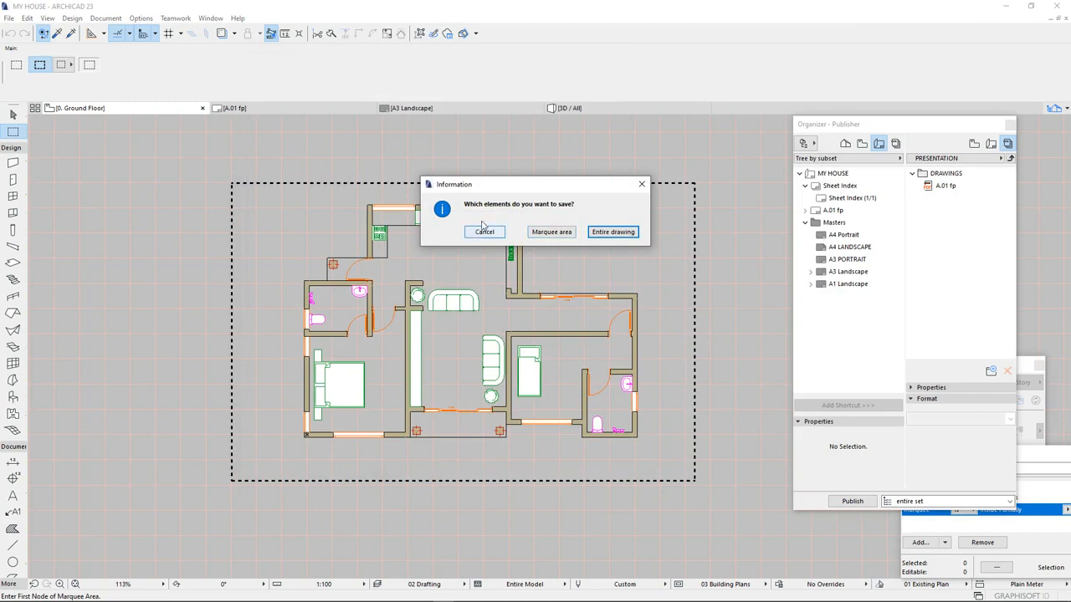
left_click(549, 232)
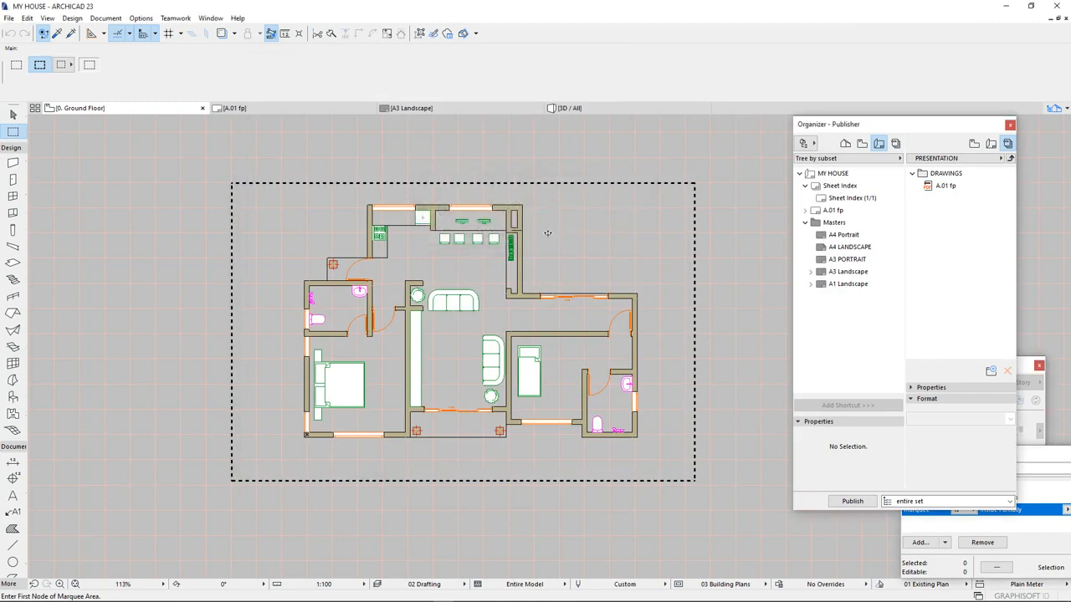
- Remove the marquee and close ARCHICAD, saving the changes to the MY HOUSE project
right_click(681, 142)
left_click(701, 149)
left_click(1056, 6)
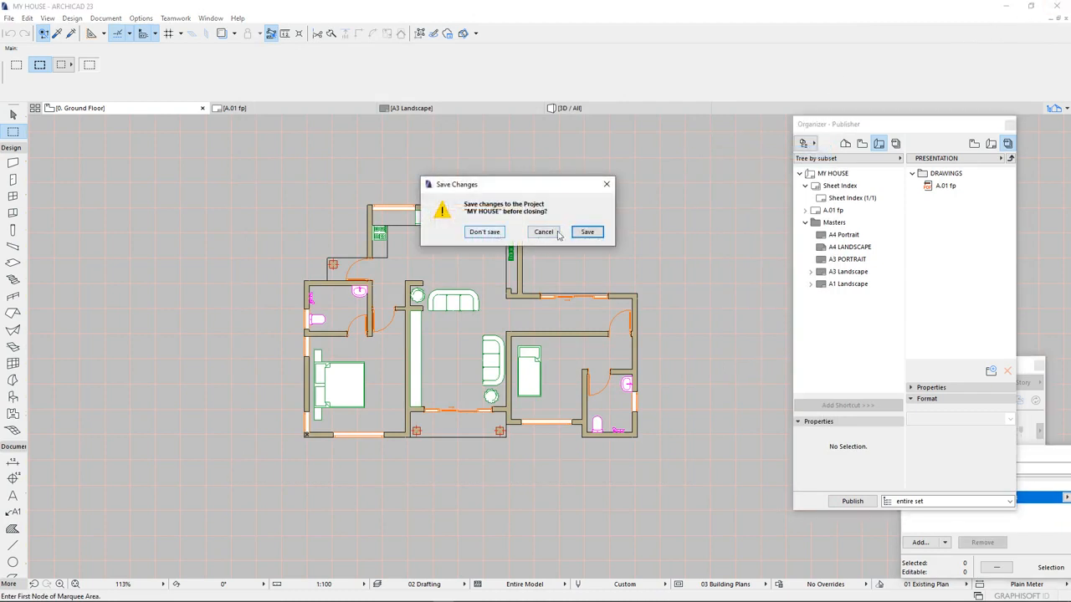
left_click(587, 233)
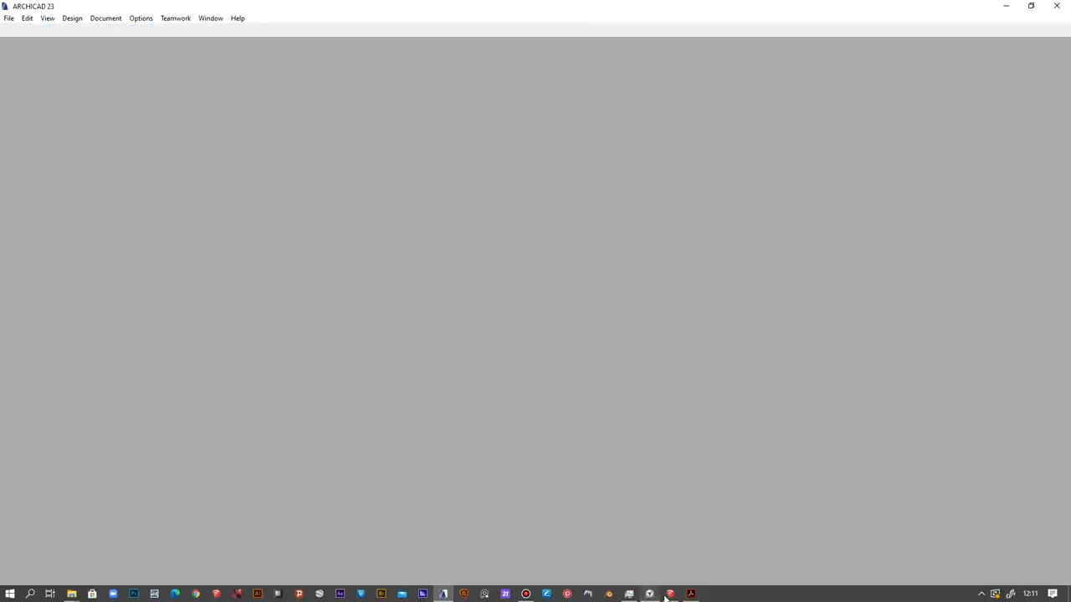
- Switch to SketchUp and import MY HOUSE.dwg from the session 4 folder into the untitled model
left_click(672, 597)
middle_click_drag(528, 326, 502, 309)
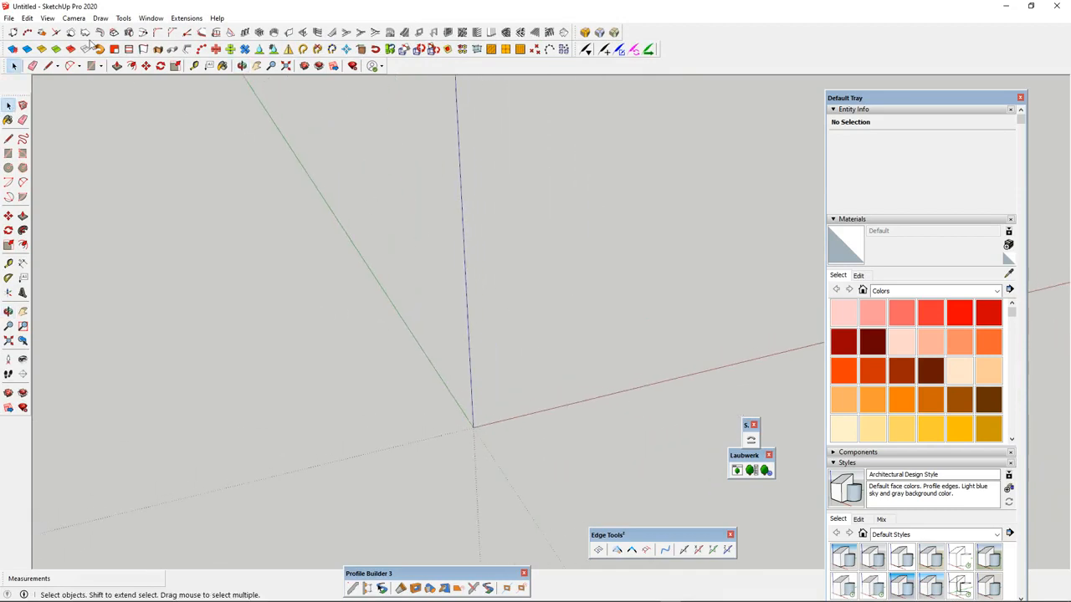
left_click(10, 17)
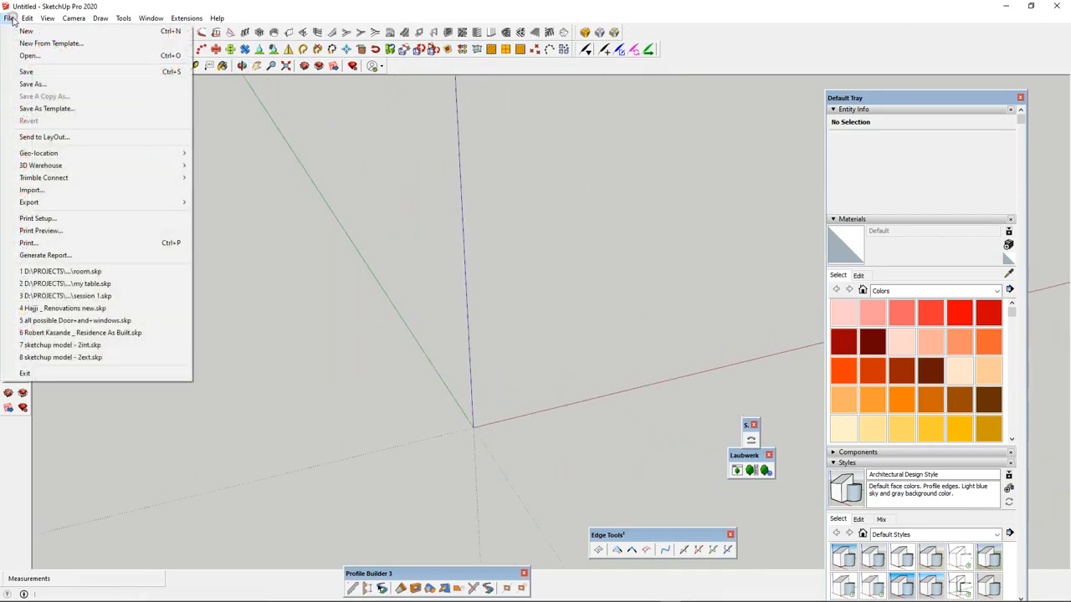
left_click(70, 191)
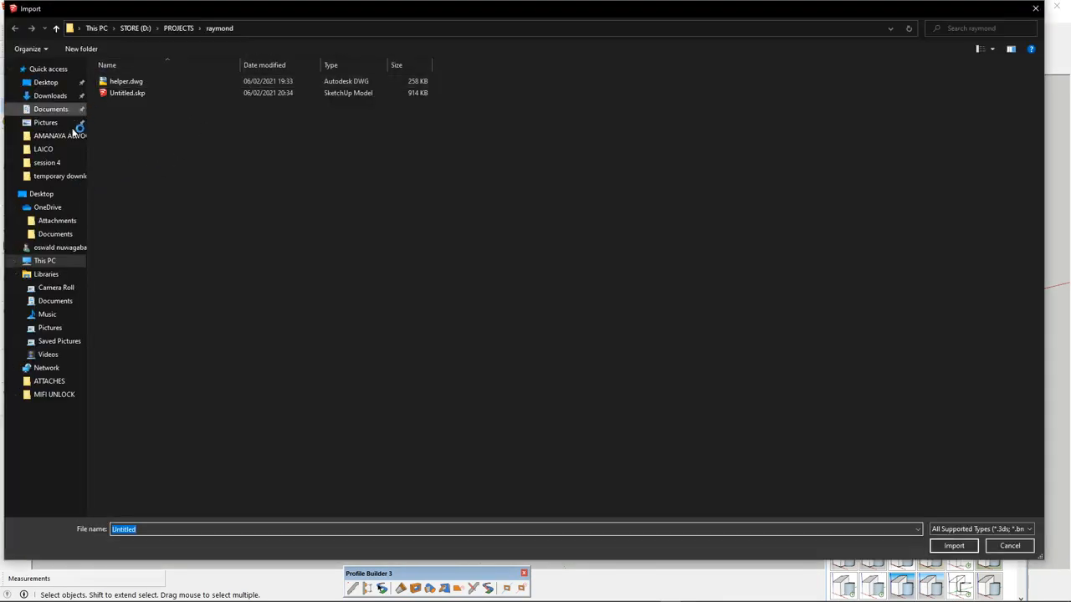
left_click(55, 164)
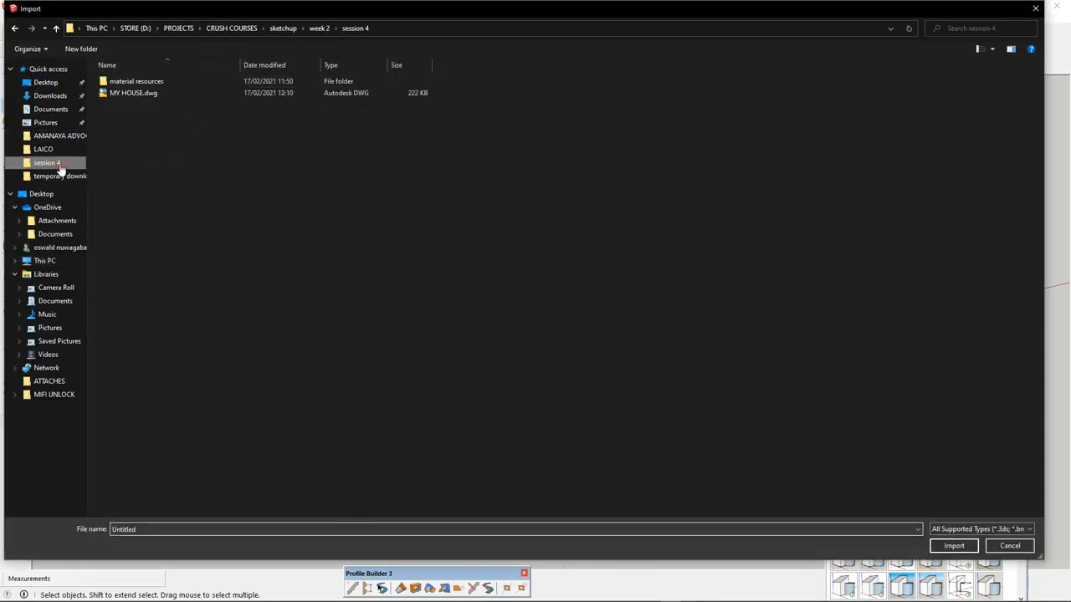
left_click(170, 97)
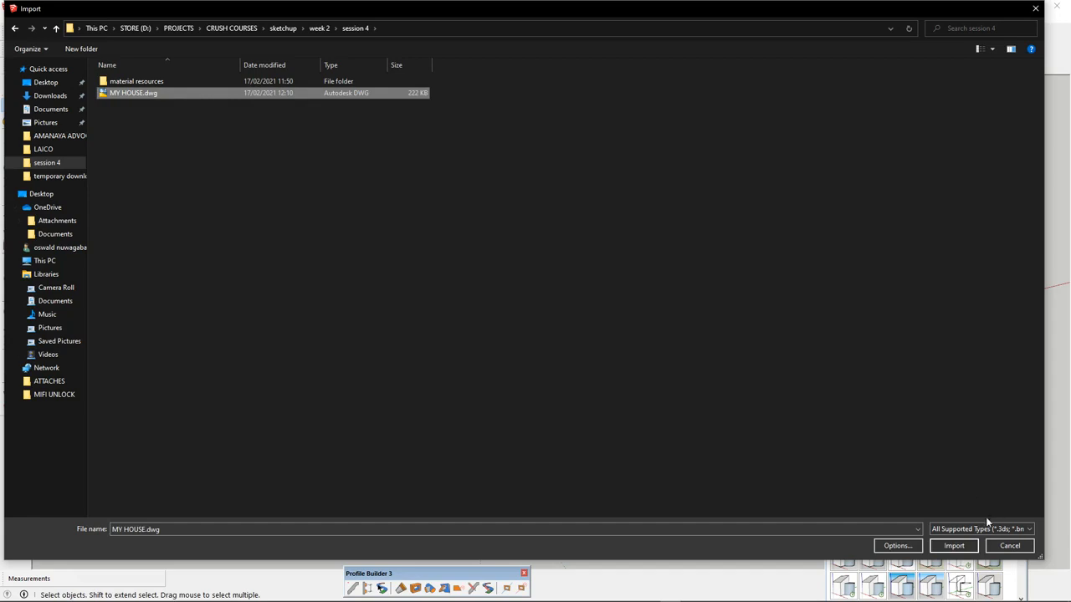
left_click(954, 548)
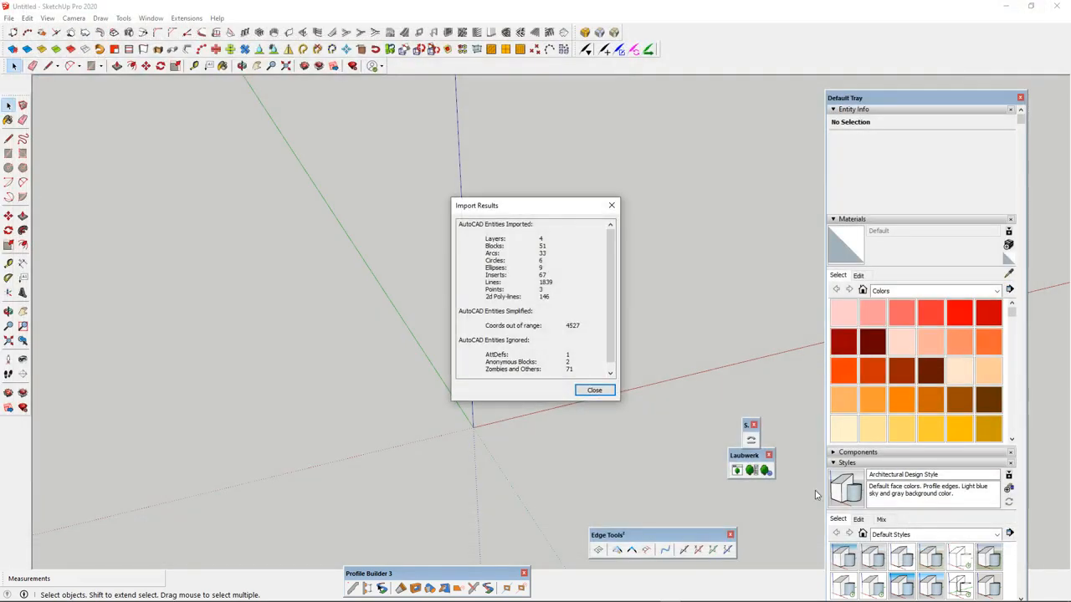
left_click(594, 390)
- Examine the imported floor plan linework from several angles and distances
scroll(530, 365, "down", 6)
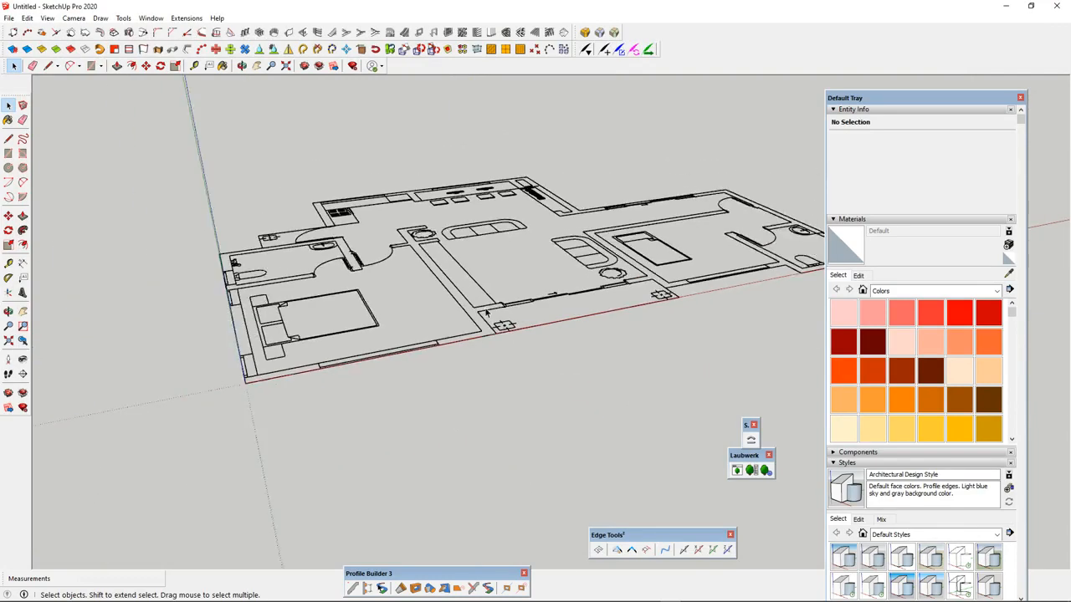
middle_click_drag(530, 365, 393, 292)
scroll(463, 335, "up", 3)
middle_click_drag(466, 364, 682, 339)
scroll(444, 272, "down", 2)
scroll(469, 311, "up", 3)
middle_click_drag(454, 328, 516, 283)
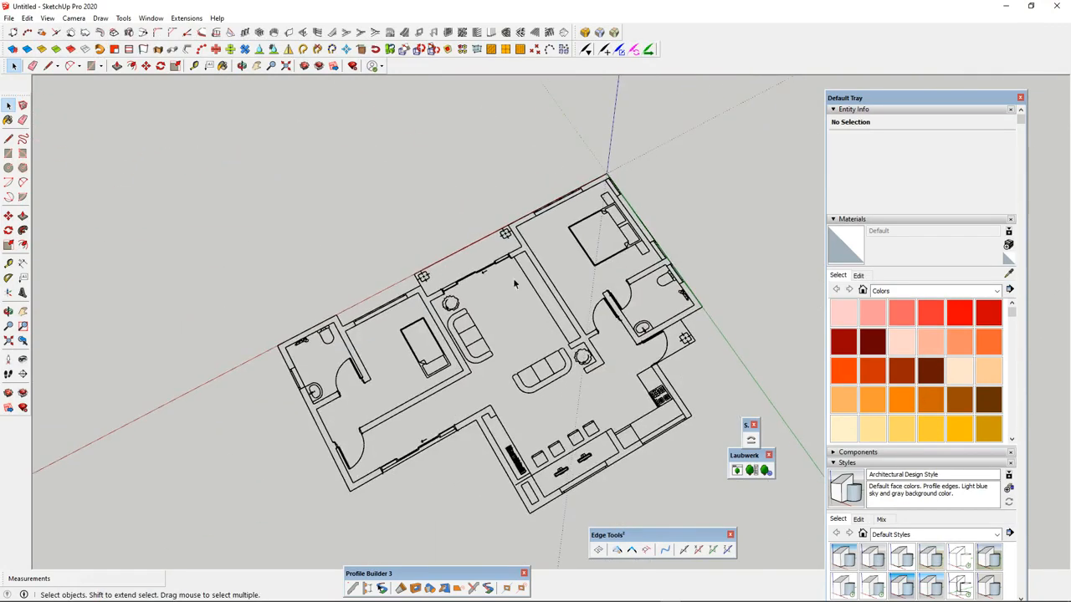
scroll(457, 255, "down", 2)
scroll(453, 250, "up", 3)
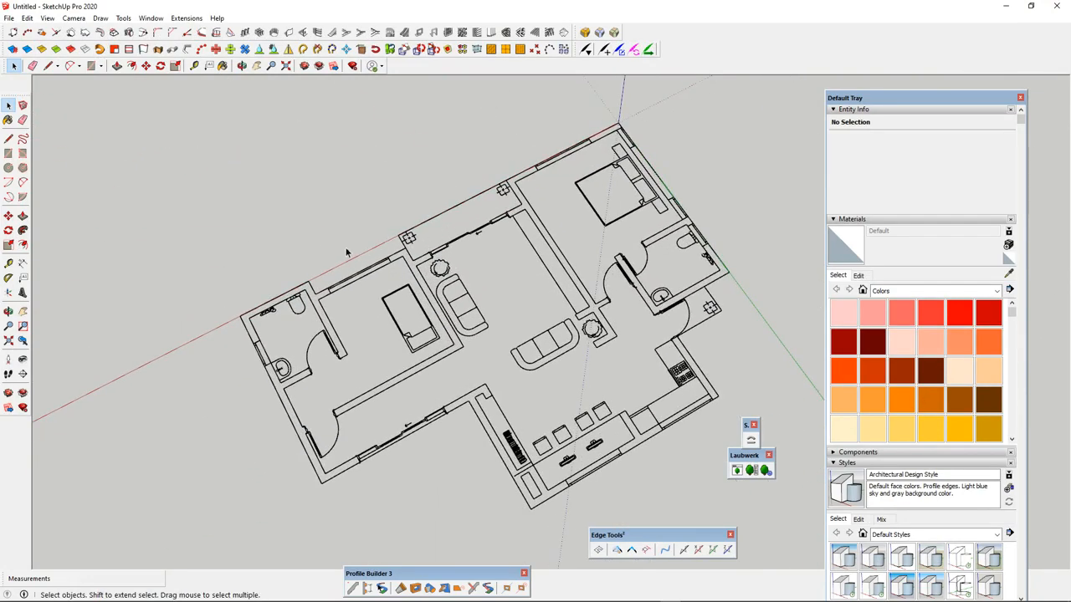
key("alt+Tab")
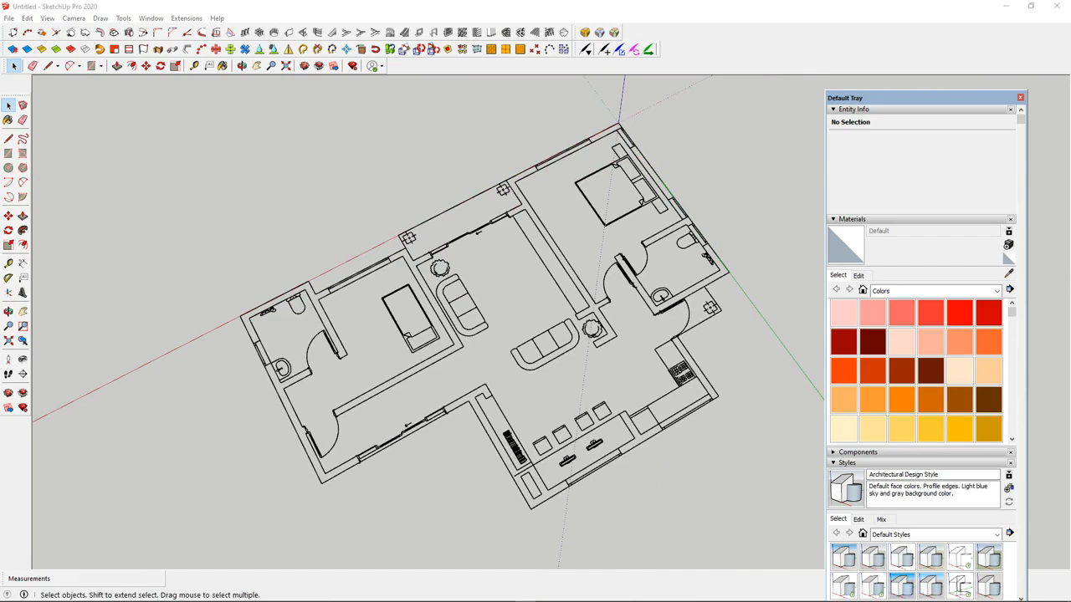
left_click(539, 221)
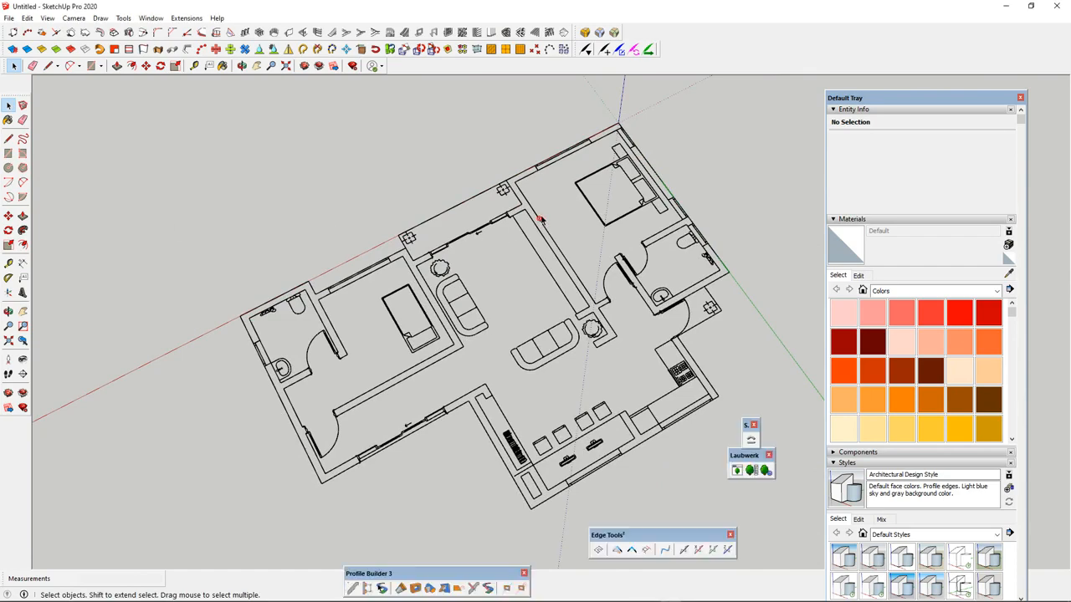
scroll(500, 229, "down", 3)
scroll(507, 270, "up", 3)
middle_click_drag(559, 261, 645, 250)
scroll(565, 244, "down", 2)
scroll(564, 243, "up", 3)
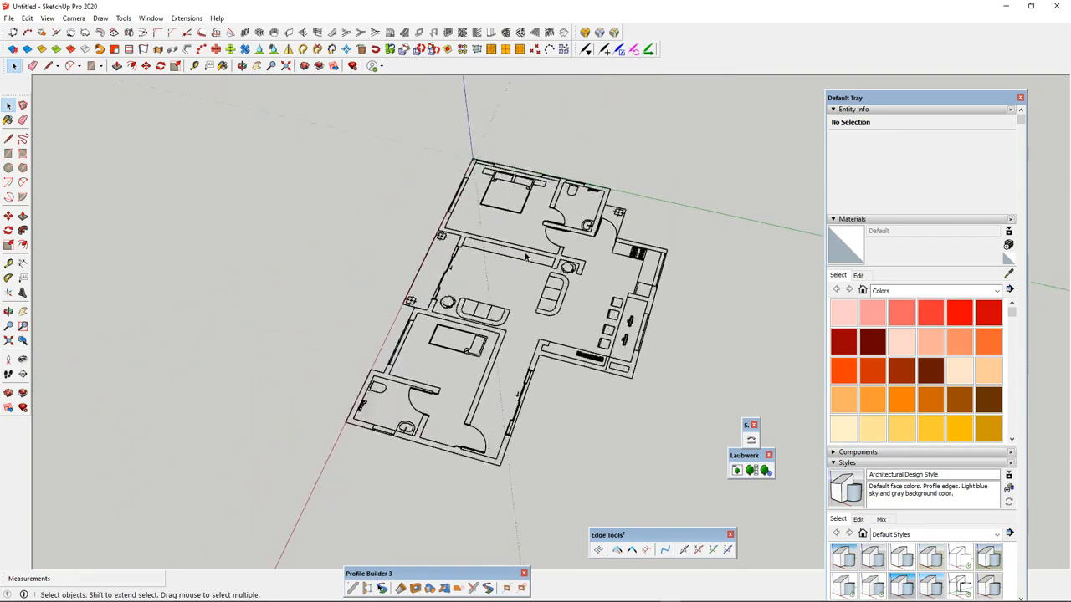
left_click(515, 252)
scroll(669, 318, "down", 2)
middle_click_drag(572, 283, 937, 290)
middle_click_drag(521, 294, 661, 230)
left_click(627, 213)
scroll(584, 303, "up", 3)
scroll(583, 303, "down", 3)
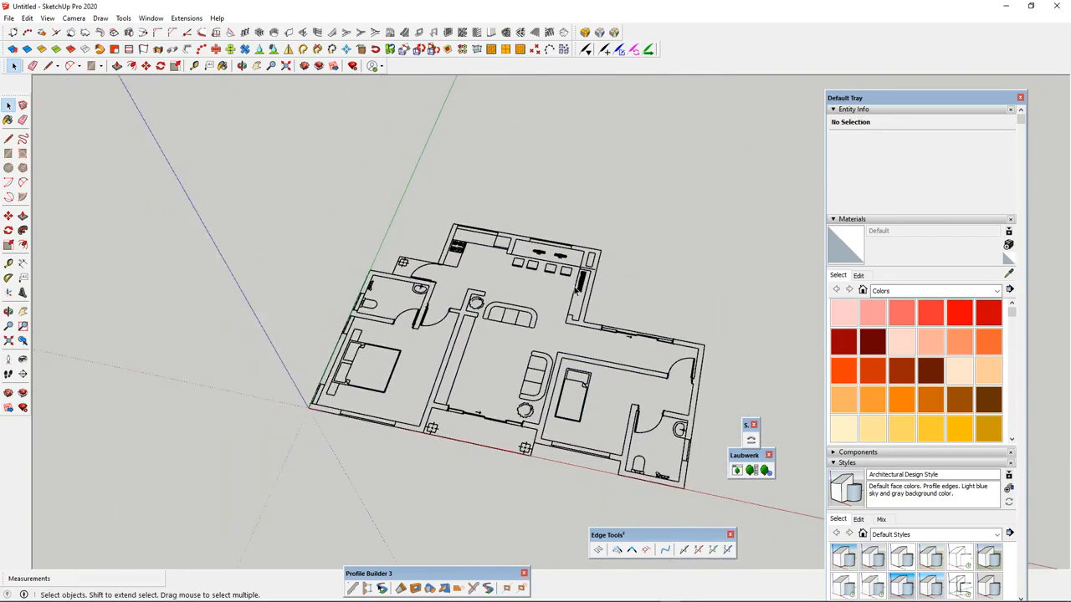
scroll(582, 289, "up", 3)
middle_click_drag(583, 289, 629, 280)
- Open the imported floor plan for editing and select the line component running along the kitchen counter behind the stools
left_click(578, 274)
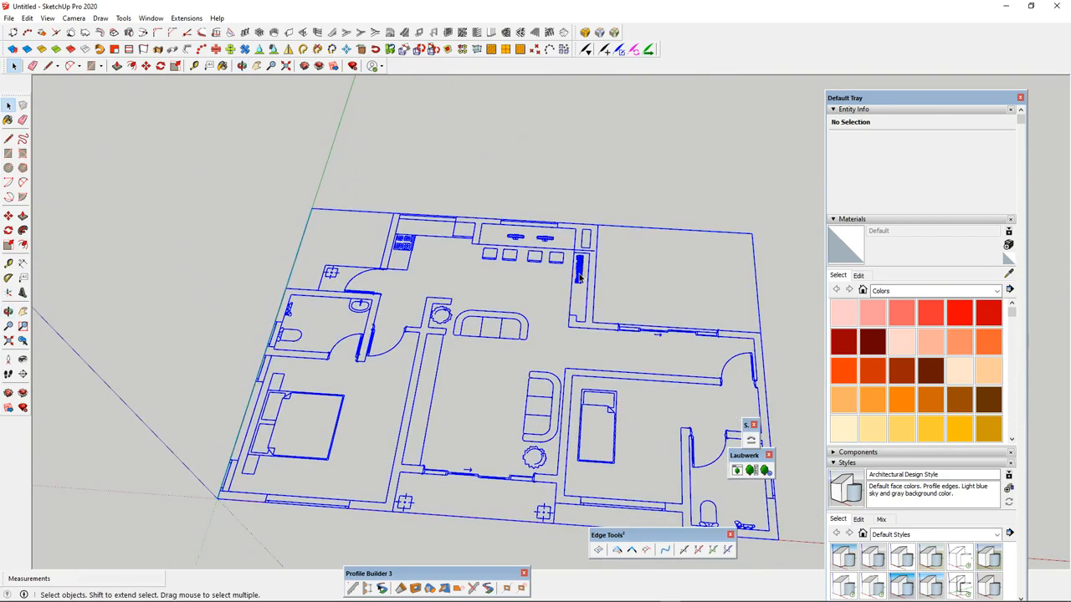
double_click(586, 272)
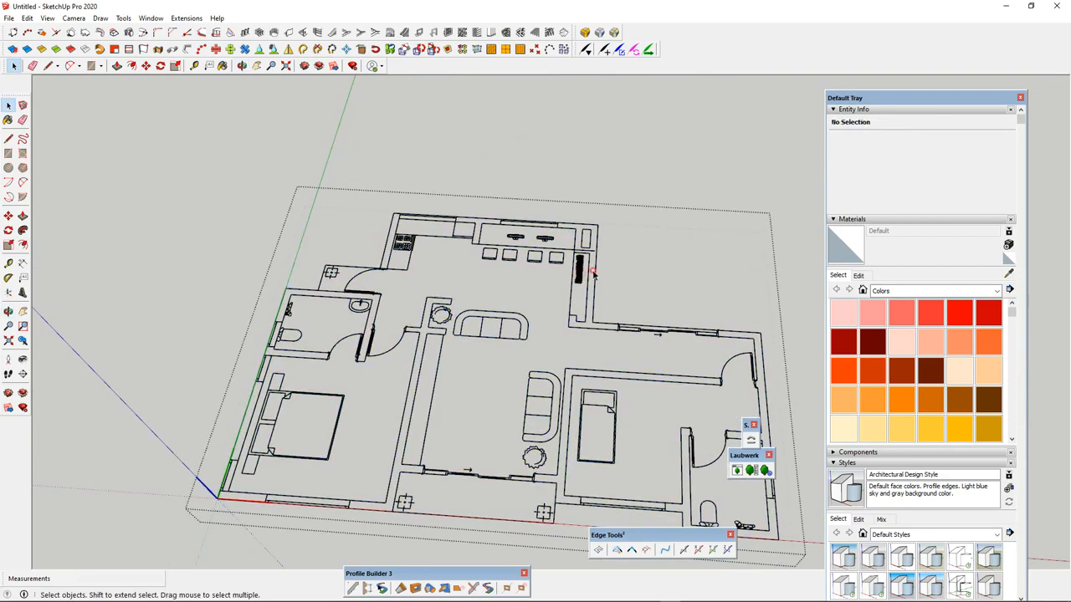
left_click(590, 274)
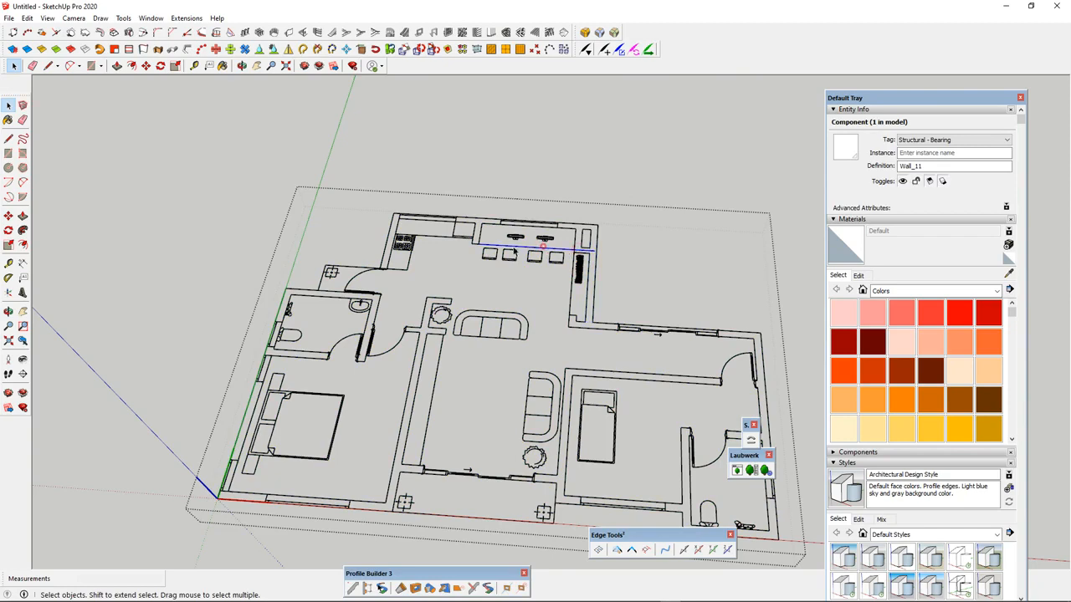
- Stop editing the imported floor plan and select the whole MY HOUSE.dwg component
left_click(475, 238)
left_click(517, 168)
scroll(452, 202, "down", 3)
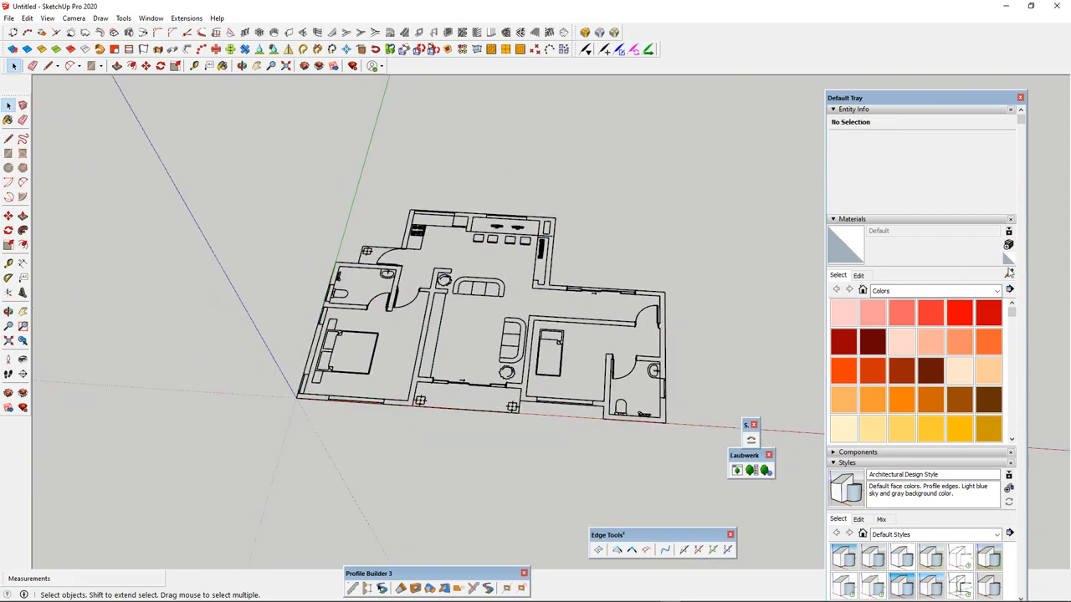
left_click(616, 291)
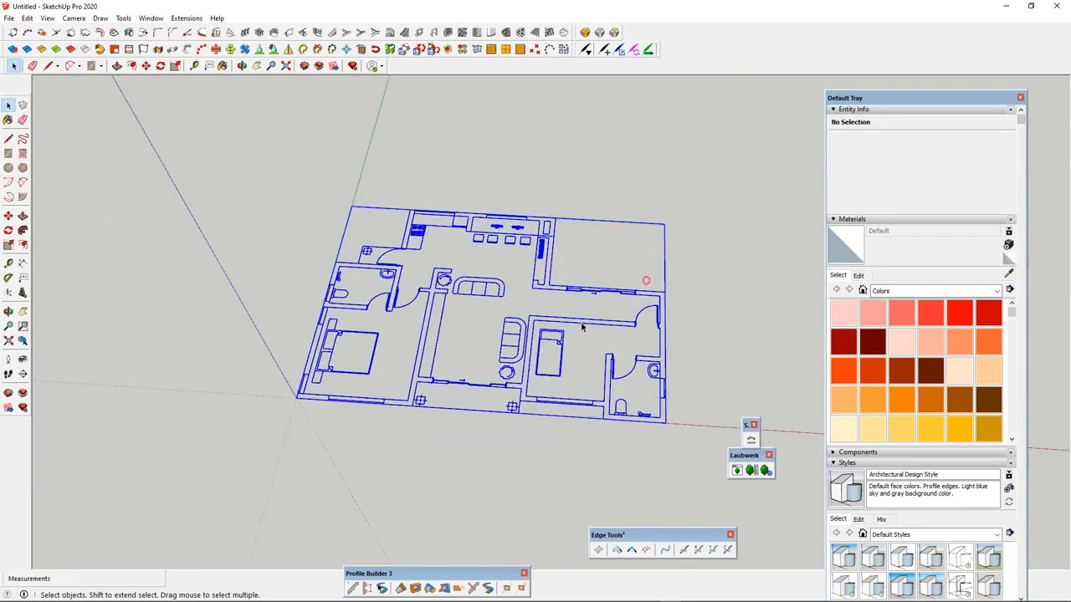
- Add a new tag named helper linework
scroll(1010, 298, "down", 5)
scroll(1010, 298, "down", 6)
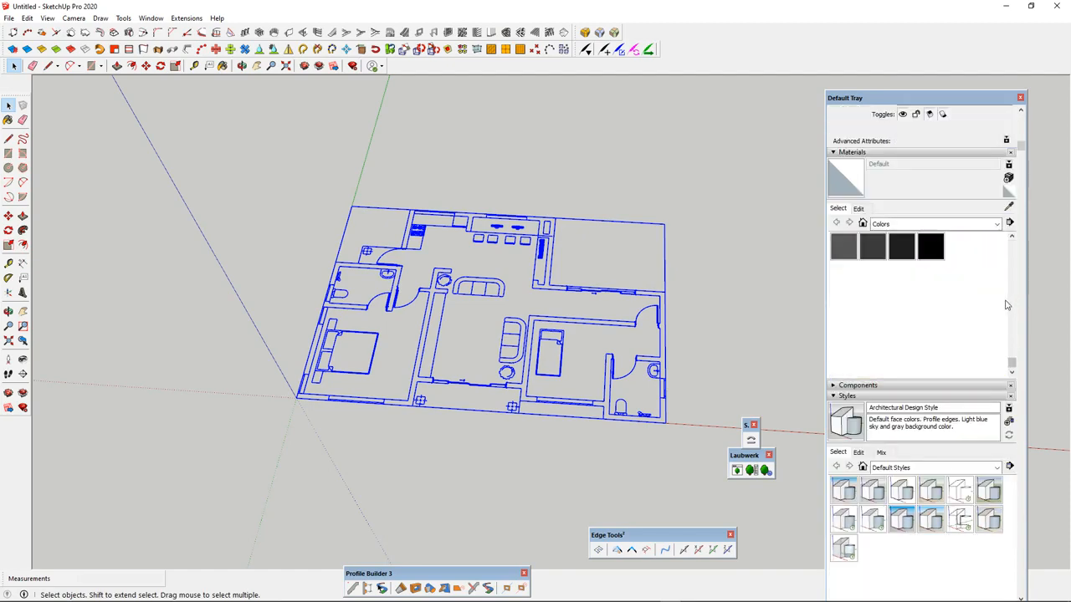
scroll(867, 366, "down", 3)
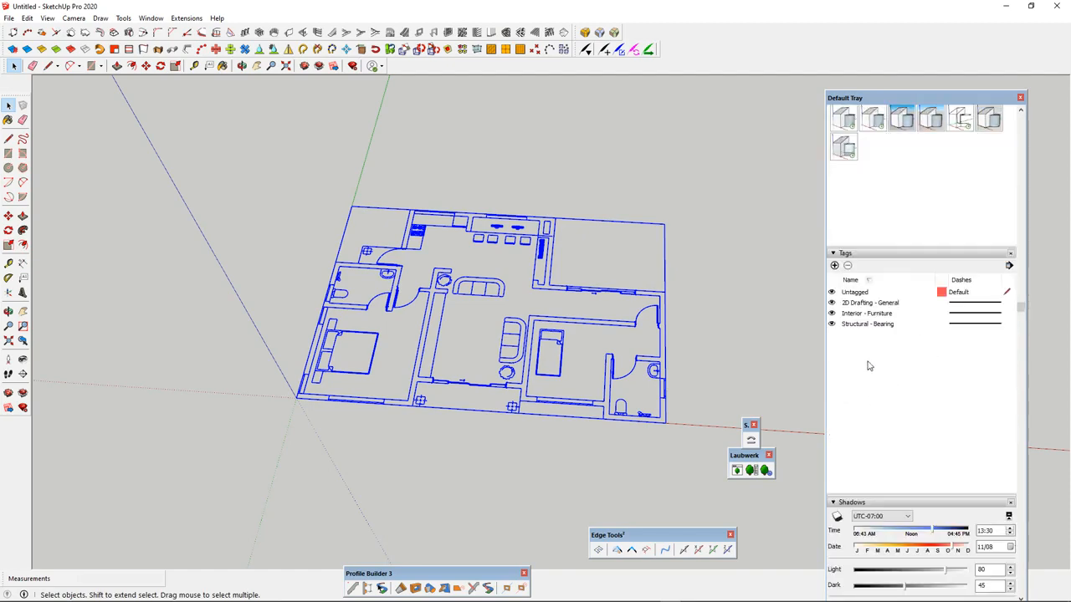
left_click(834, 265)
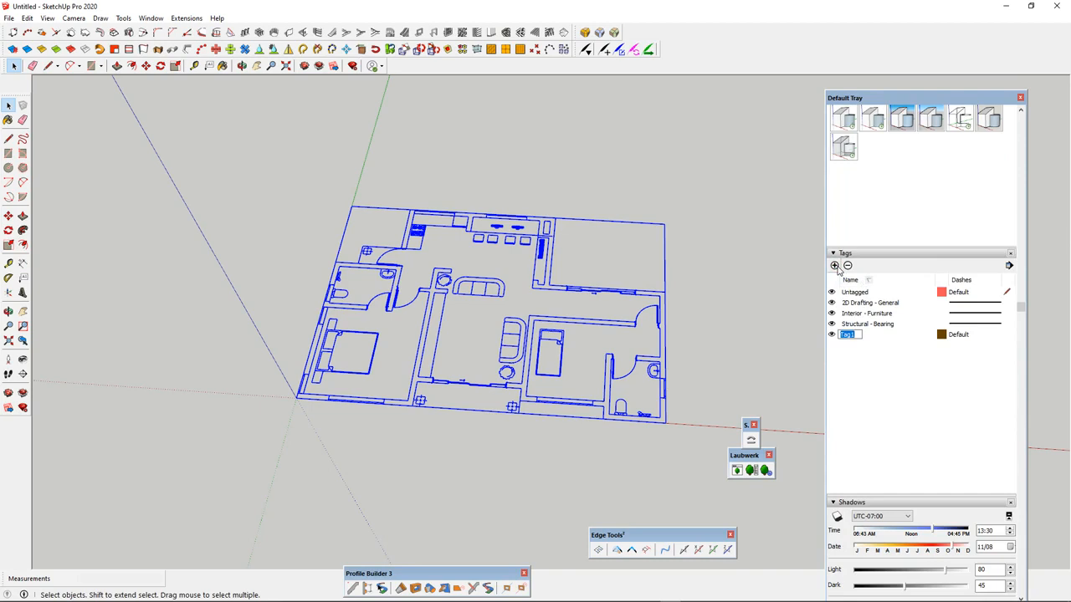
type("helper linework")
left_click(932, 393)
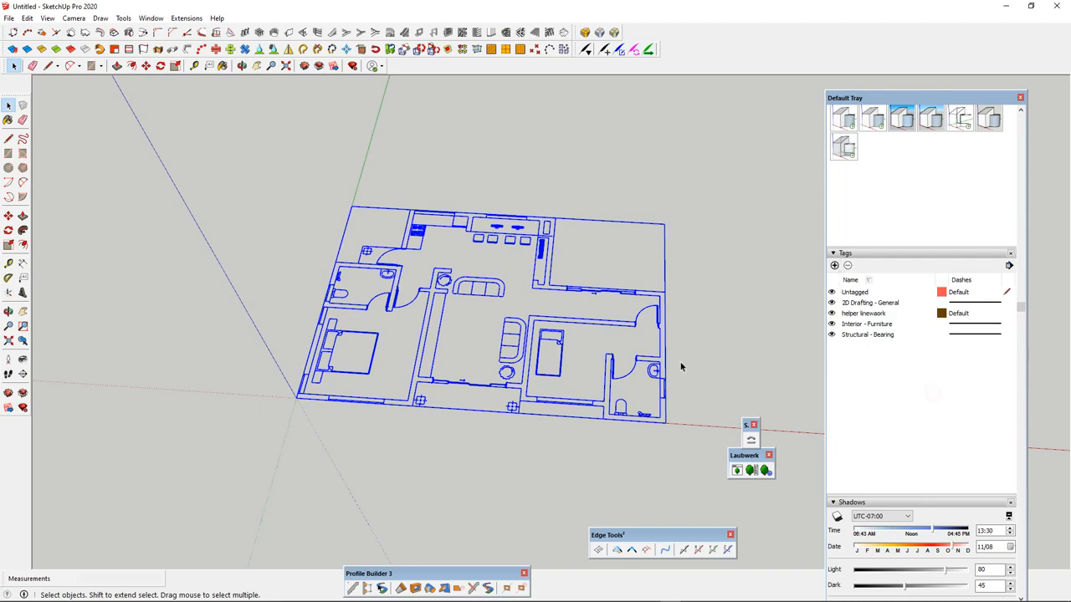
- Assign the helper linework tag to the floor plan component and clear the selection
scroll(971, 267, "up", 10)
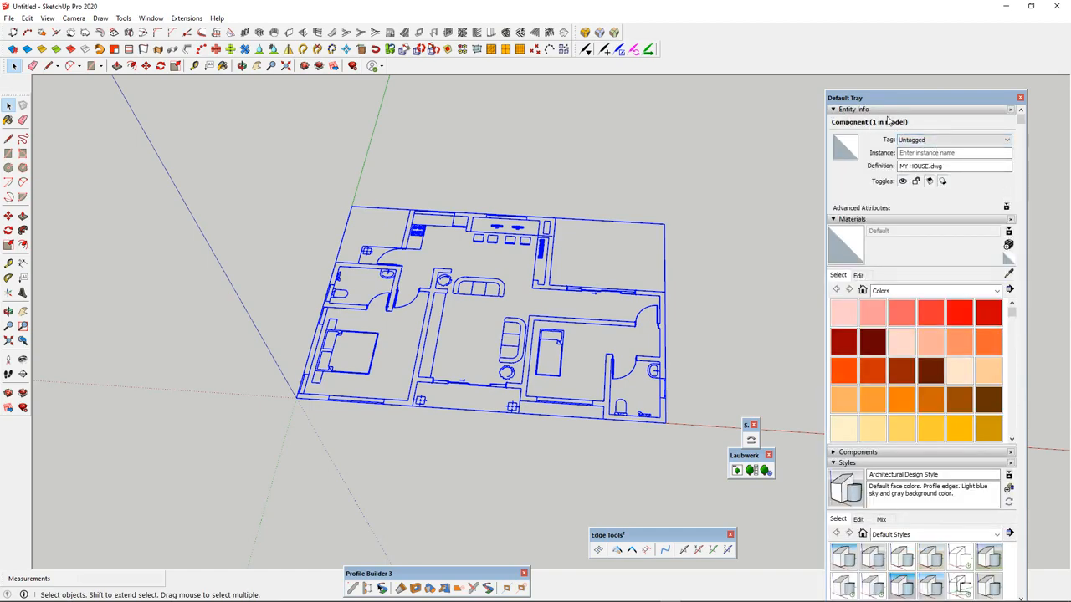
left_click(918, 140)
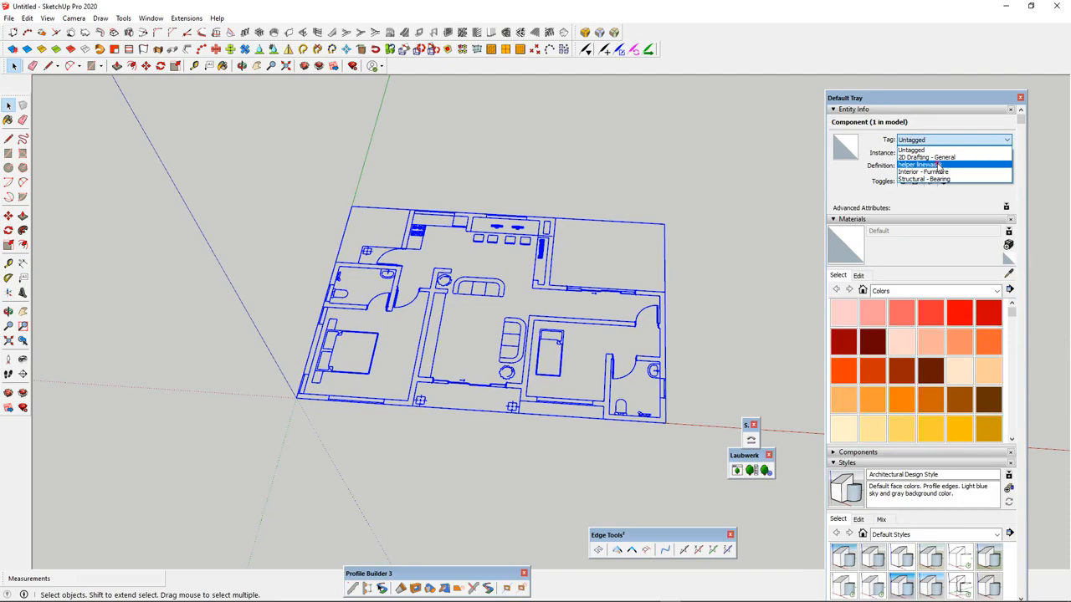
left_click(937, 166)
left_click(592, 172)
- Draw a rectangle over the front wall of the double-bed bedroom, from the corner at the origin to the start of the window
scroll(490, 277, "up", 3)
middle_click_drag(419, 293, 578, 288)
scroll(552, 289, "down", 3)
scroll(351, 445, "up", 3)
scroll(317, 492, "up", 3)
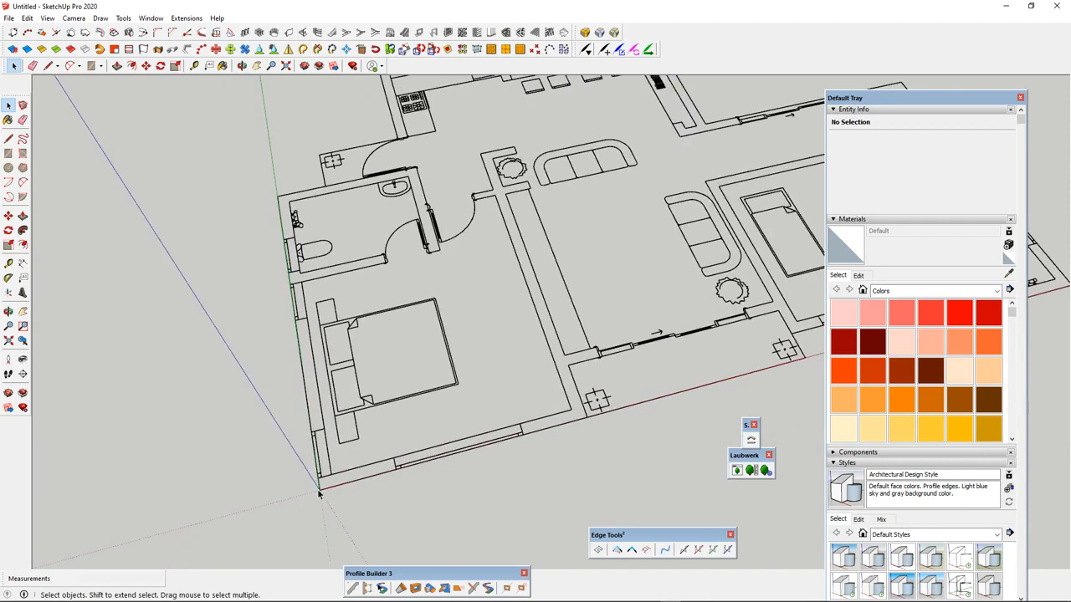
scroll(318, 493, "down", 3)
scroll(335, 454, "up", 3)
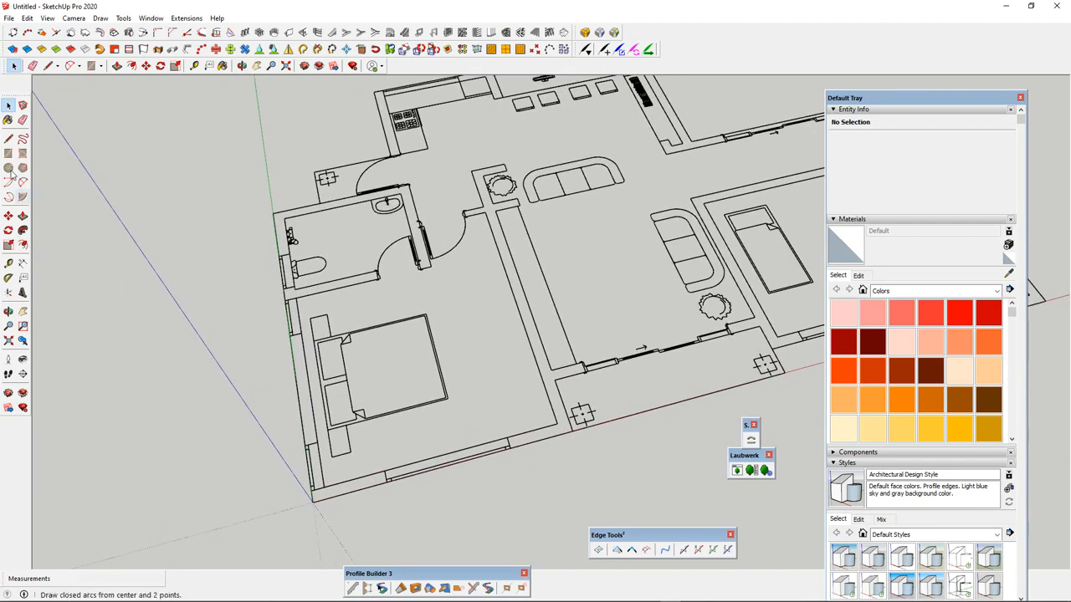
left_click(9, 154)
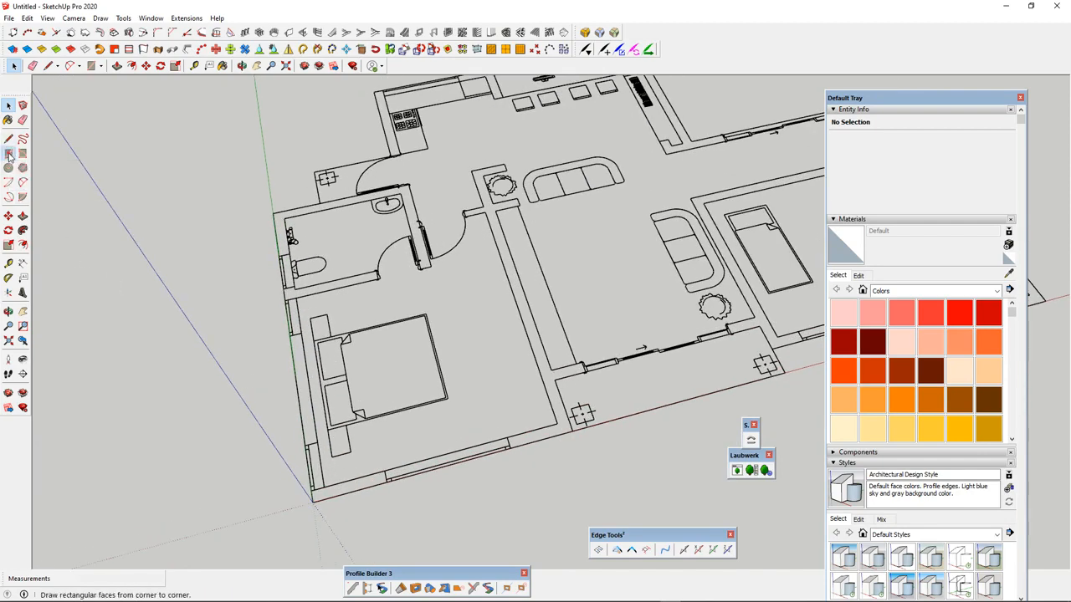
scroll(331, 478, "down", 3)
scroll(327, 473, "up", 5)
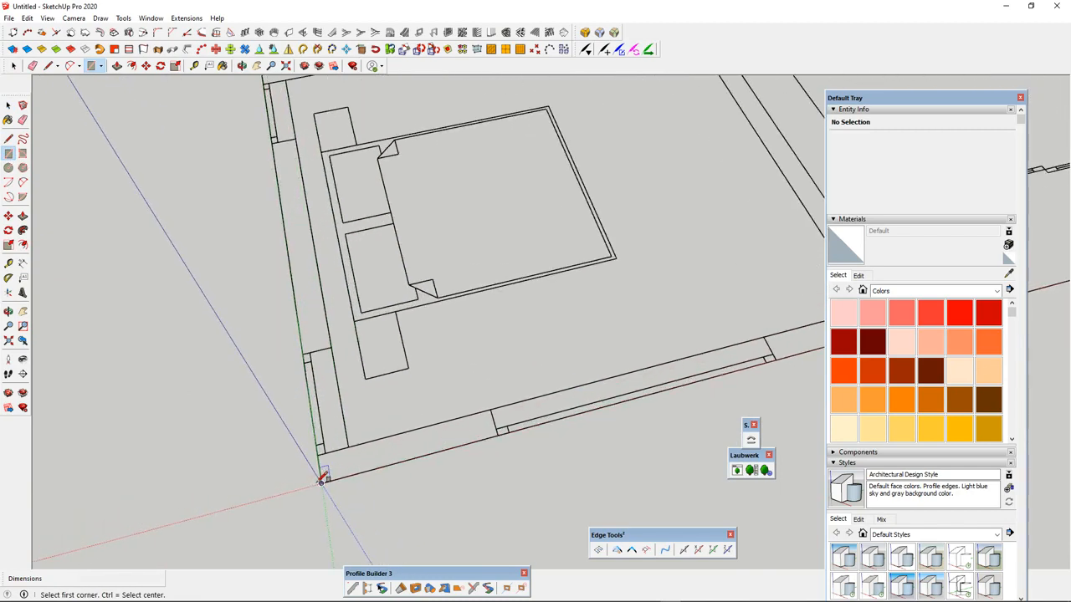
left_click(322, 482)
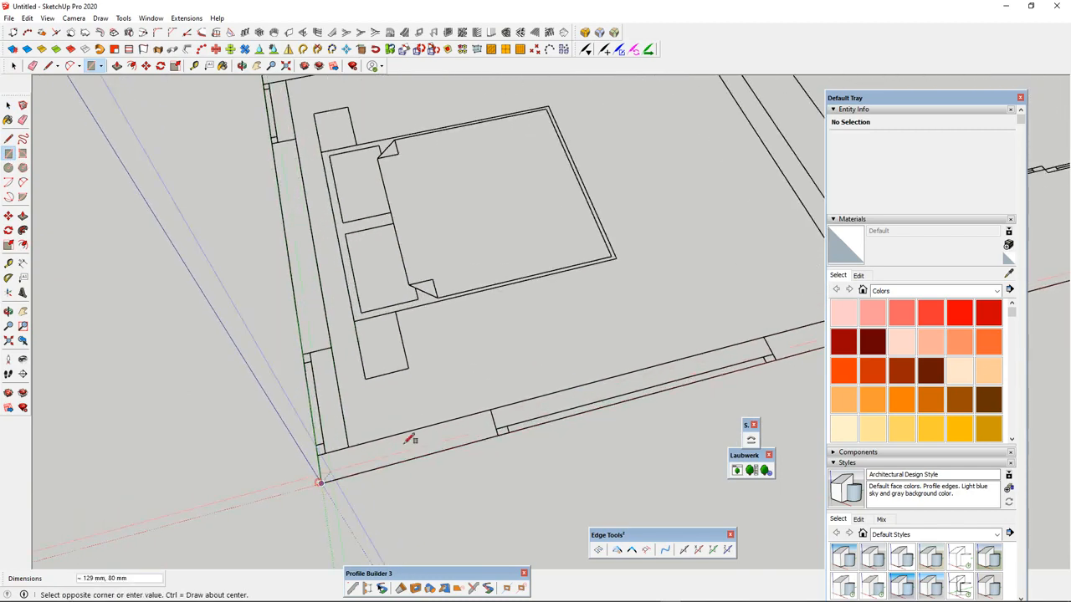
left_click(493, 410)
- Extrude the wall rectangle upward by 3000 mm with Push/Pull
scroll(348, 426, "down", 3)
scroll(347, 424, "up", 3)
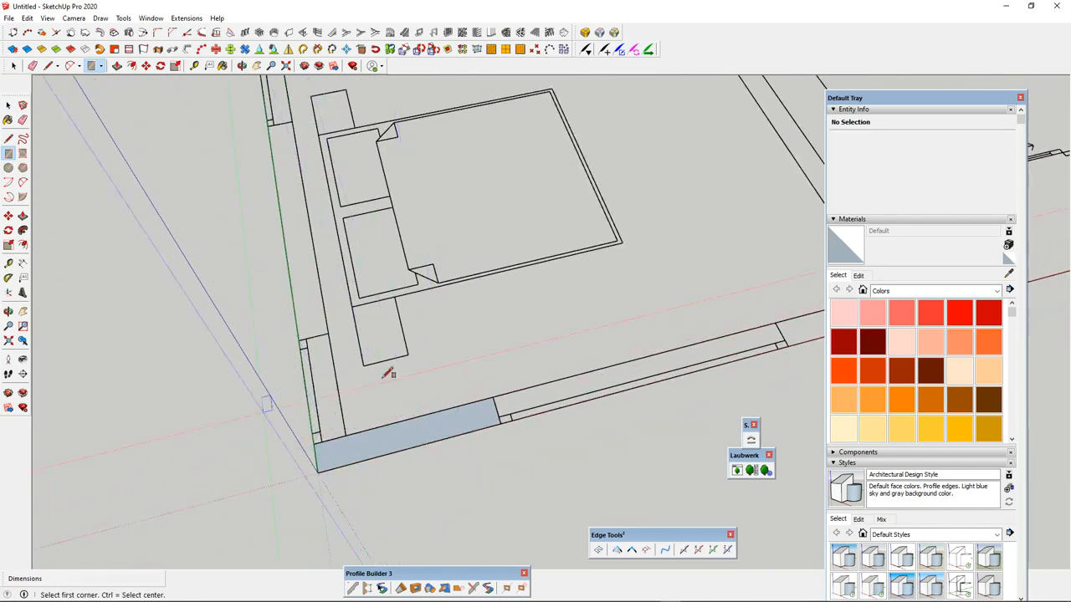
scroll(389, 374, "down", 3)
middle_click_drag(389, 374, 339, 381)
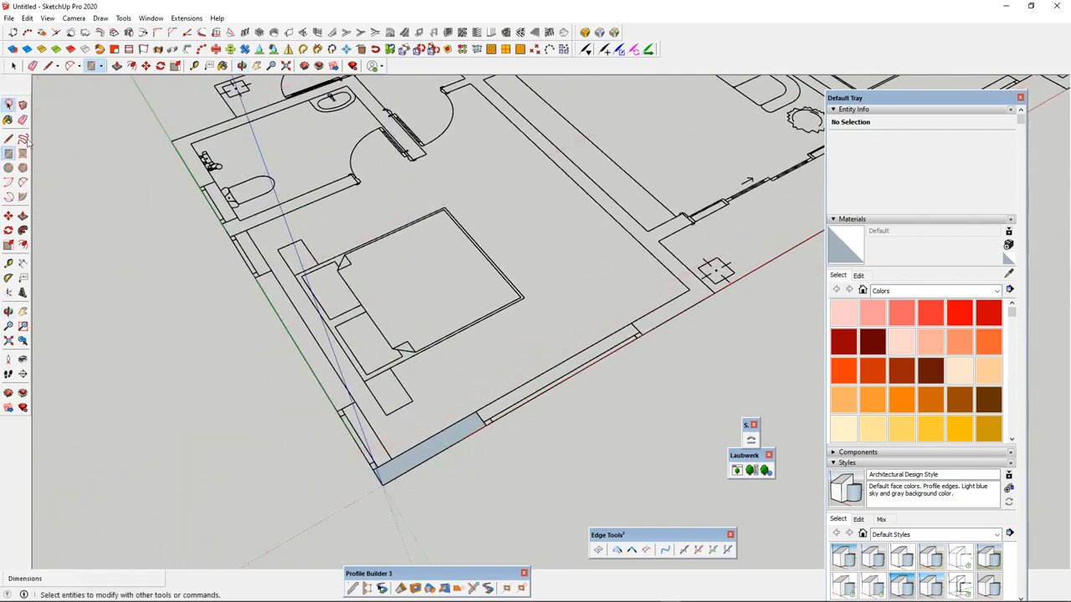
middle_click_drag(424, 381, 418, 435)
left_click(419, 435)
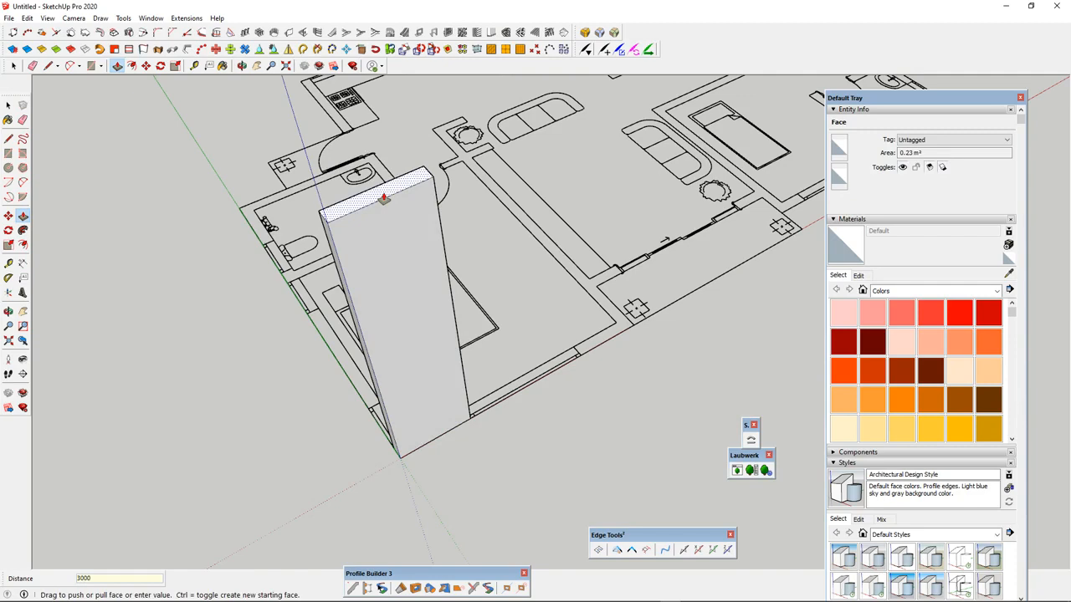
type("3000")
key("Return")
- Push/Pull the wall's end face along the bedroom front by about 2850 mm to the inner line of the dividing wall
scroll(502, 305, "down", 4)
middle_click_drag(502, 310, 158, 318)
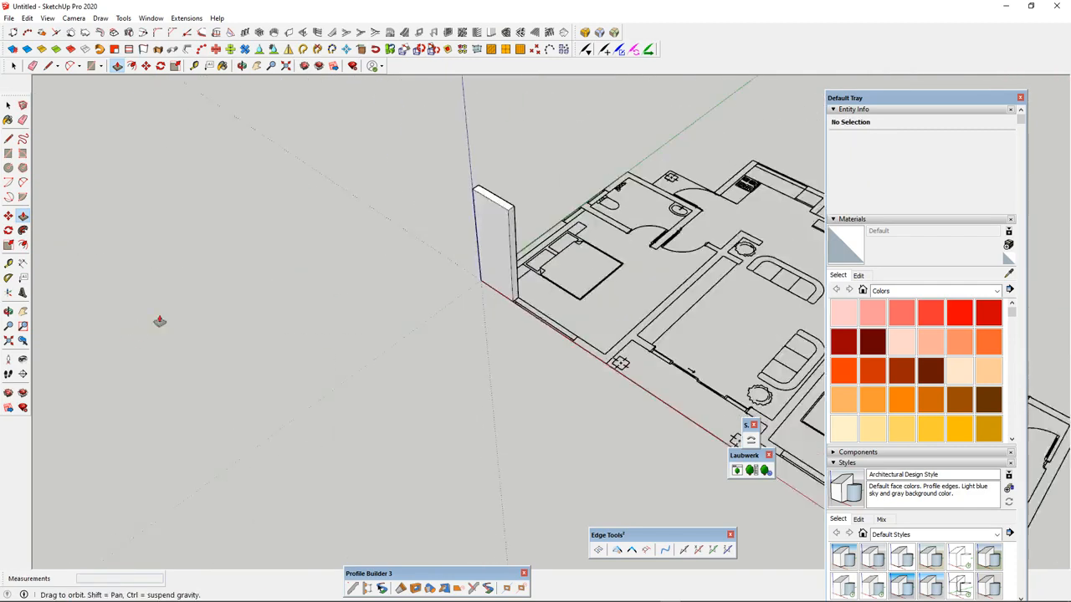
scroll(524, 306, "up", 6)
left_click(446, 295)
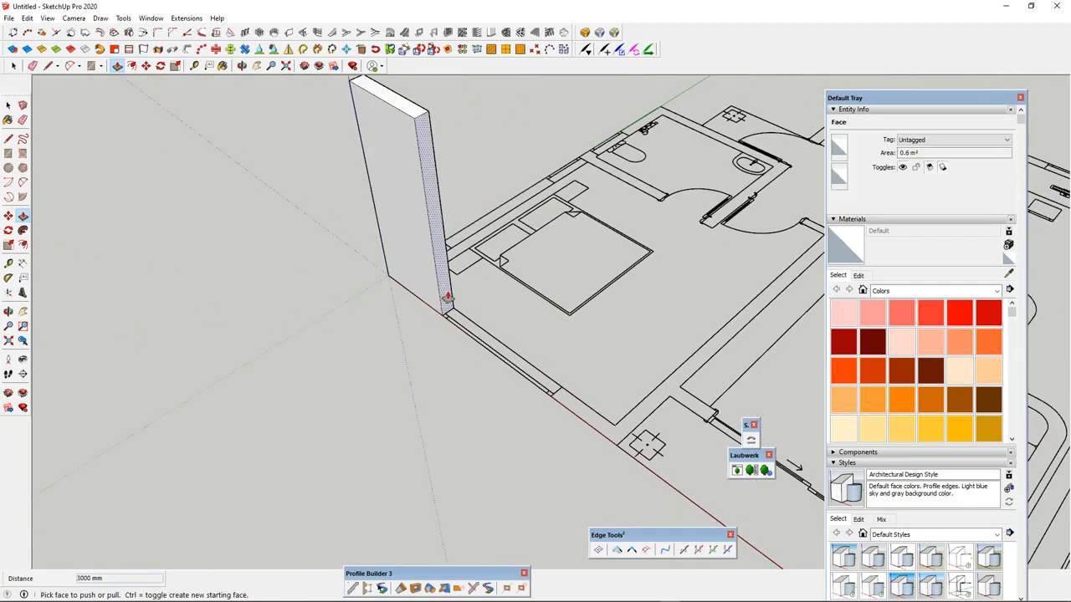
scroll(447, 295, "down", 3)
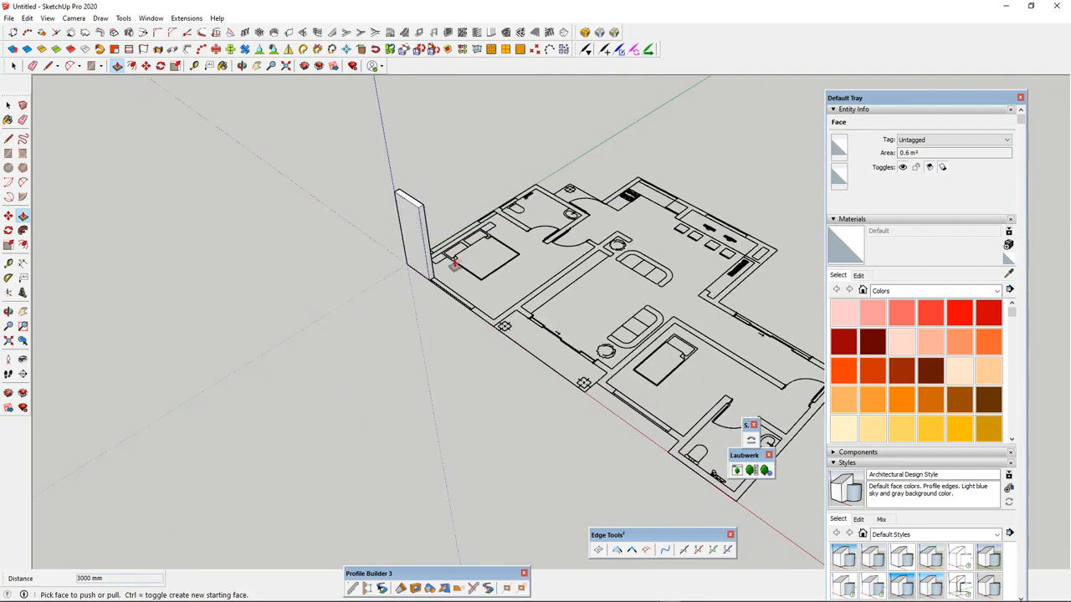
scroll(454, 265, "down", 2)
scroll(429, 269, "up", 5)
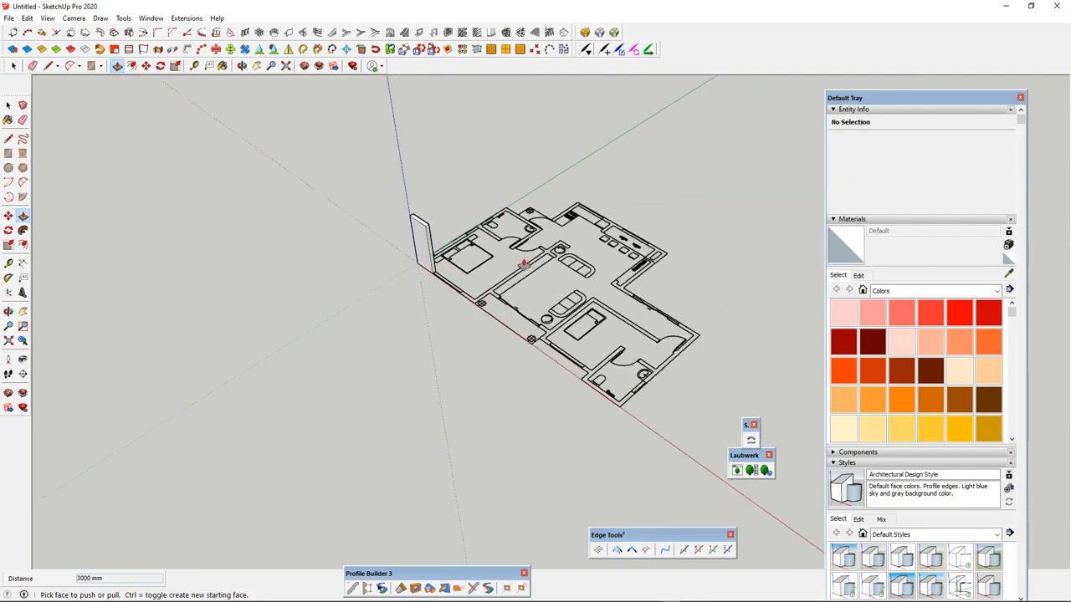
left_click(411, 278)
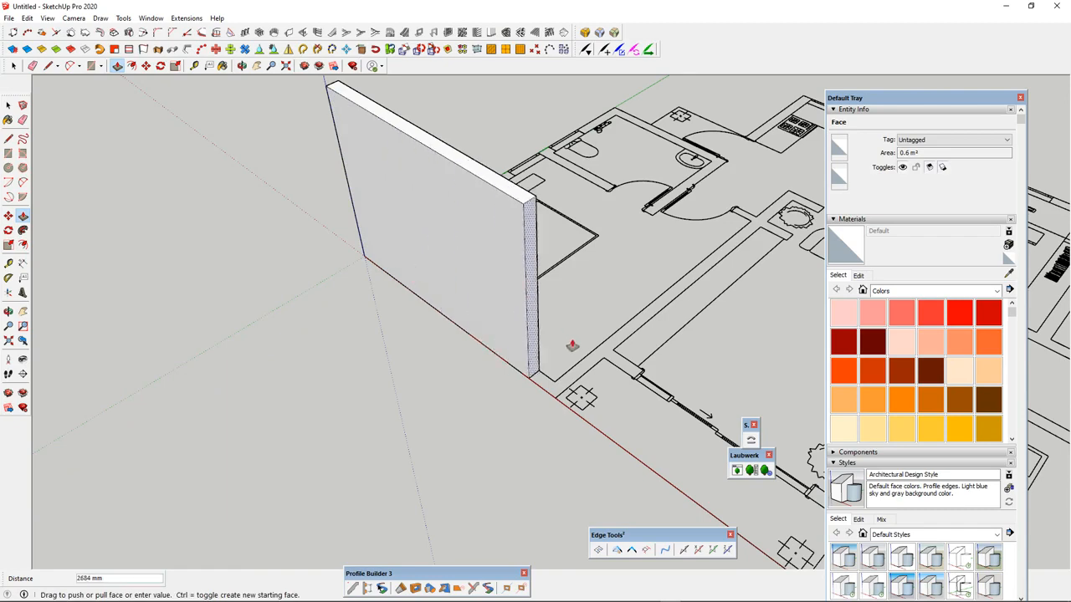
scroll(438, 251, "down", 4)
scroll(521, 345, "up", 5)
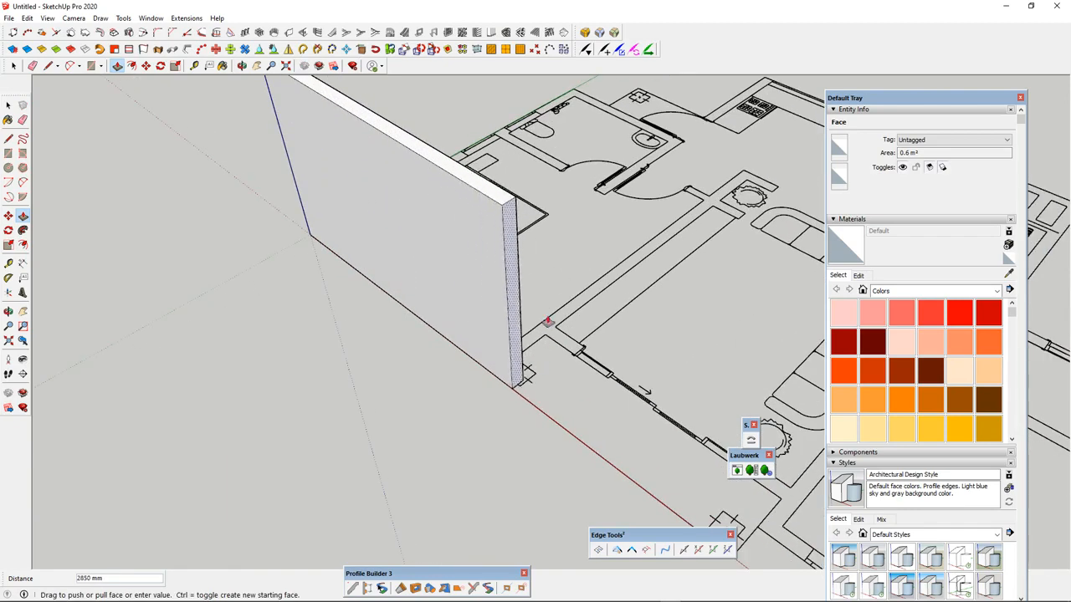
scroll(437, 359, "up", 6)
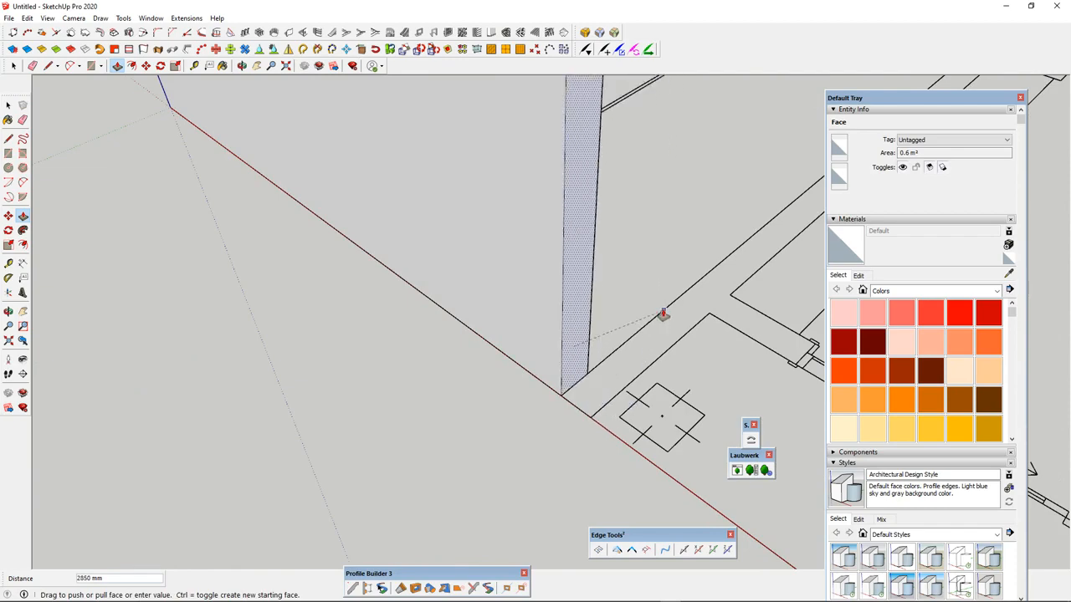
left_click(663, 311)
- Extend the front wall's end with a separate 200 mm segment across the dividing wall's thickness, using Push/Pull with a new starting face
scroll(325, 401, "down", 3)
middle_click_drag(469, 400, 283, 411)
scroll(388, 308, "up", 3)
left_click(384, 319)
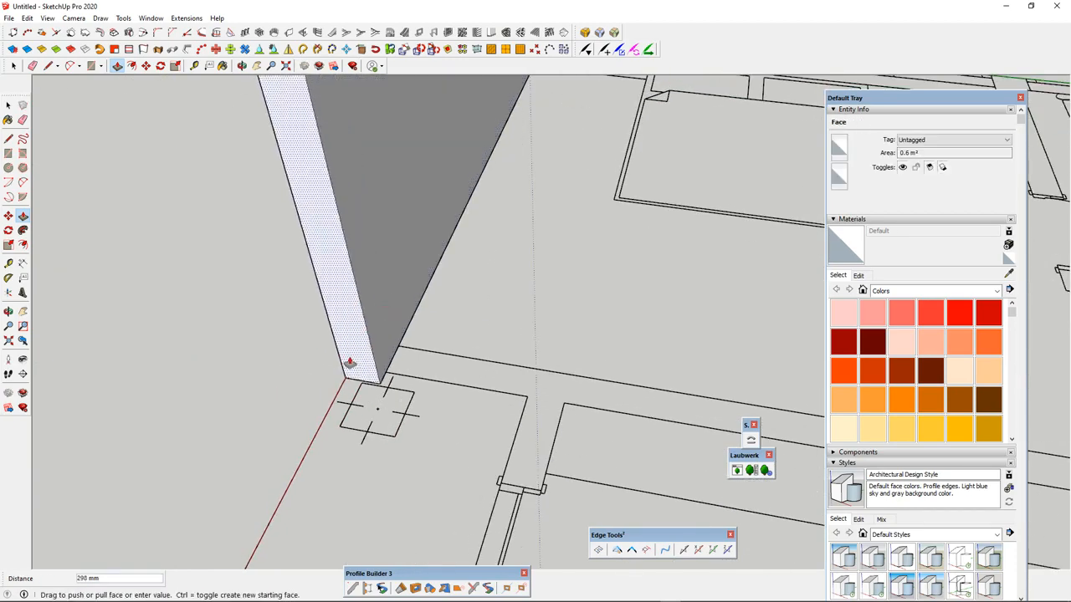
scroll(347, 349, "down", 2)
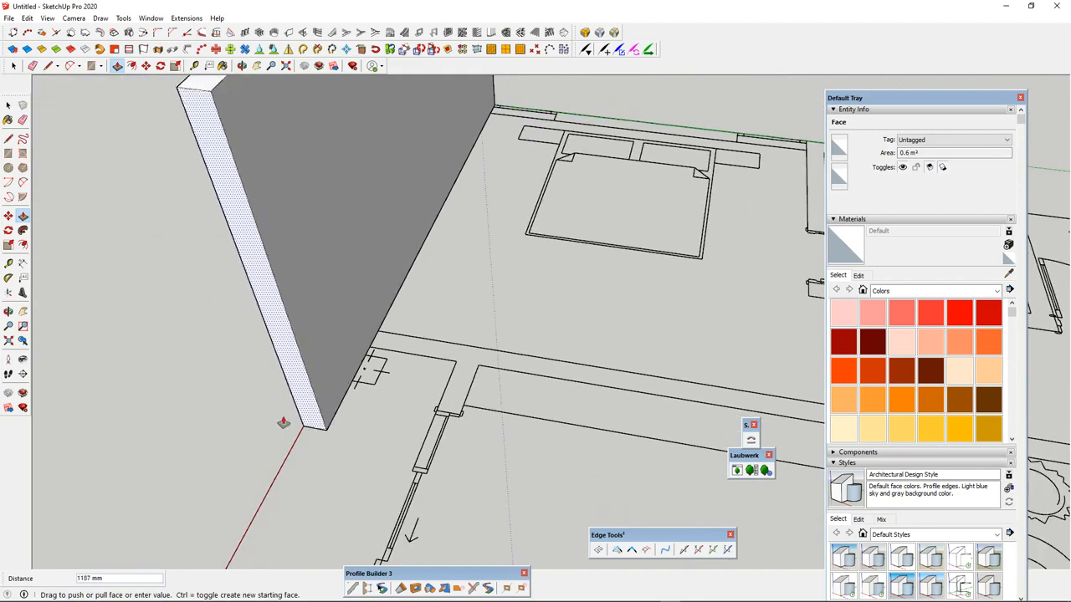
key("ctrl")
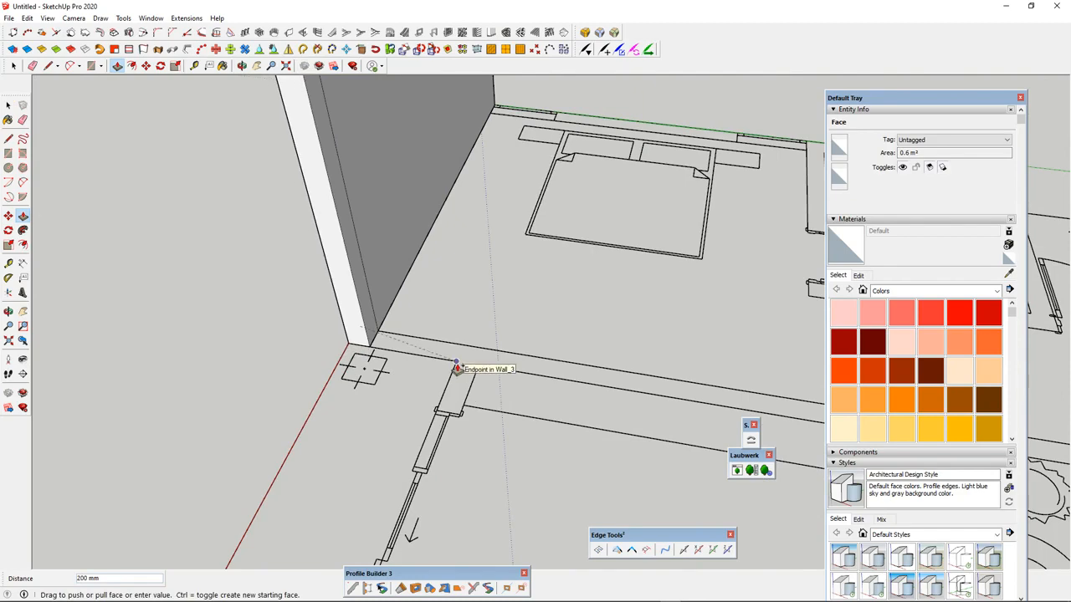
- Pull the corner segment's inner face 800 mm back along the porch side and add a separate 200 mm segment at its end
scroll(393, 400, "down", 2)
middle_click_drag(493, 357, 332, 361)
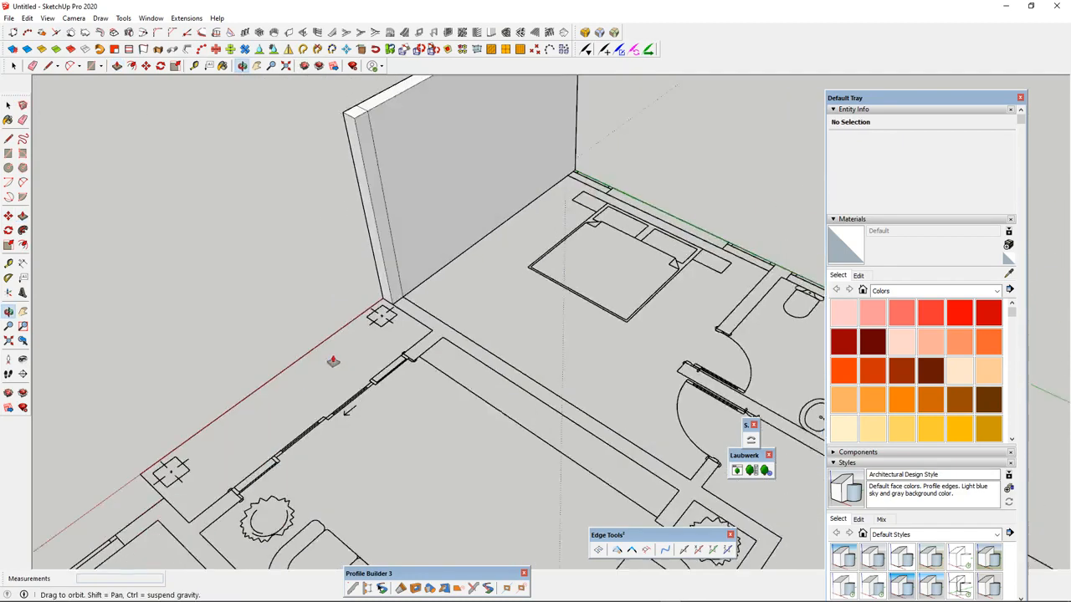
scroll(393, 294, "up", 2)
left_click(402, 282)
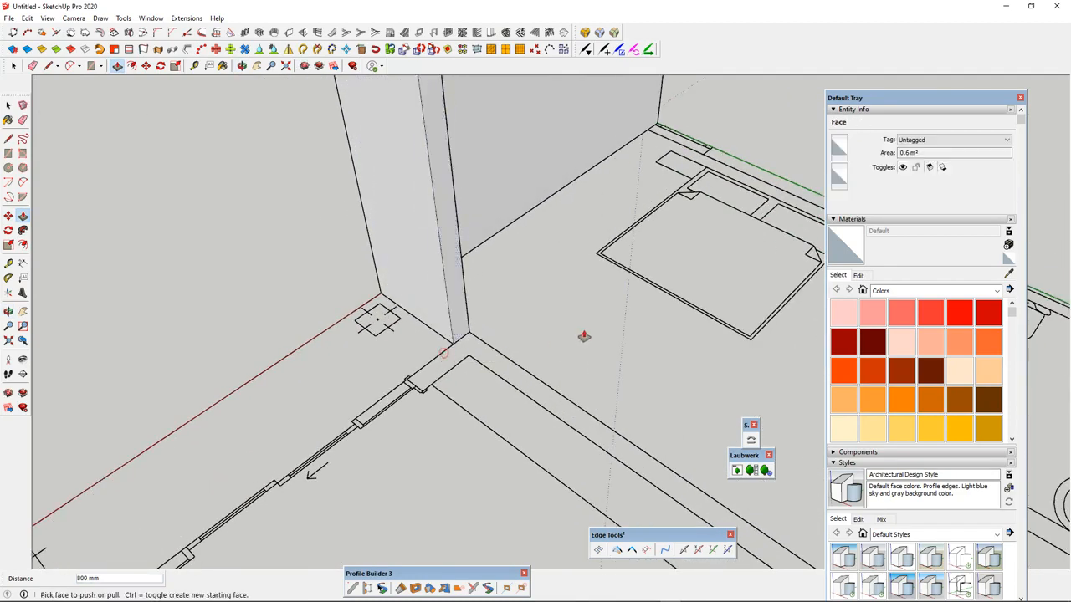
scroll(584, 337, "down", 2)
scroll(497, 333, "up", 2)
left_click(495, 331)
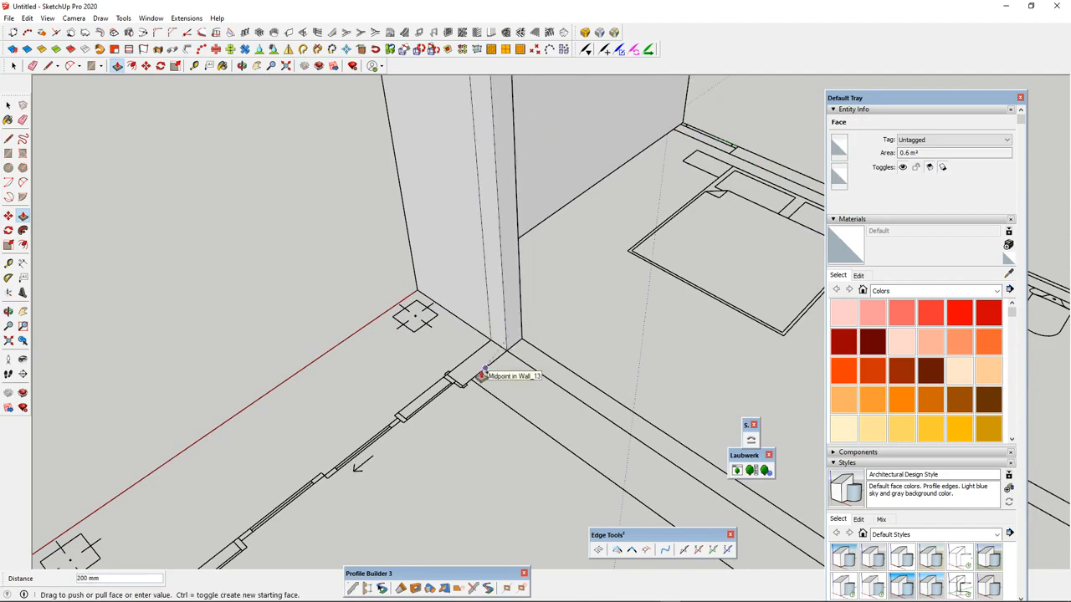
- Pull the side face of the new segment across the sliding-door front of the living room to the second bedroom's wall
scroll(633, 305, "down", 2)
scroll(545, 326, "up", 2)
left_click(545, 323)
scroll(418, 360, "down", 4)
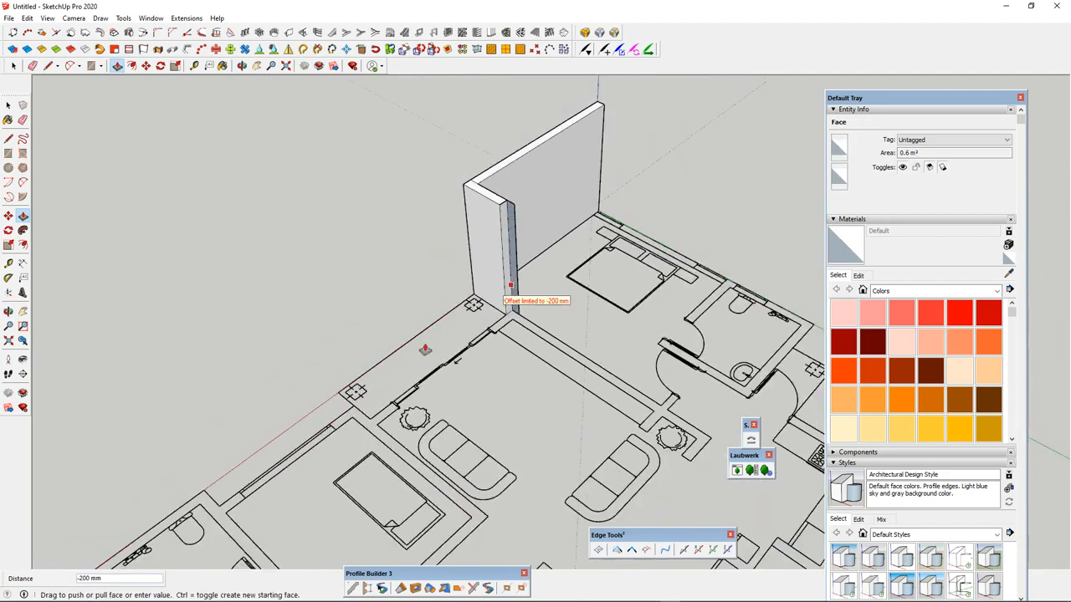
scroll(373, 443, "up", 3)
scroll(371, 456, "up", 2)
left_click(407, 464)
- Add a 200 mm segment at the end of the living room front wall and pull its front face forward 300 mm
scroll(379, 344, "down", 3)
middle_click_drag(380, 344, 778, 310)
scroll(627, 401, "down", 3)
scroll(586, 368, "up", 3)
left_click(566, 361)
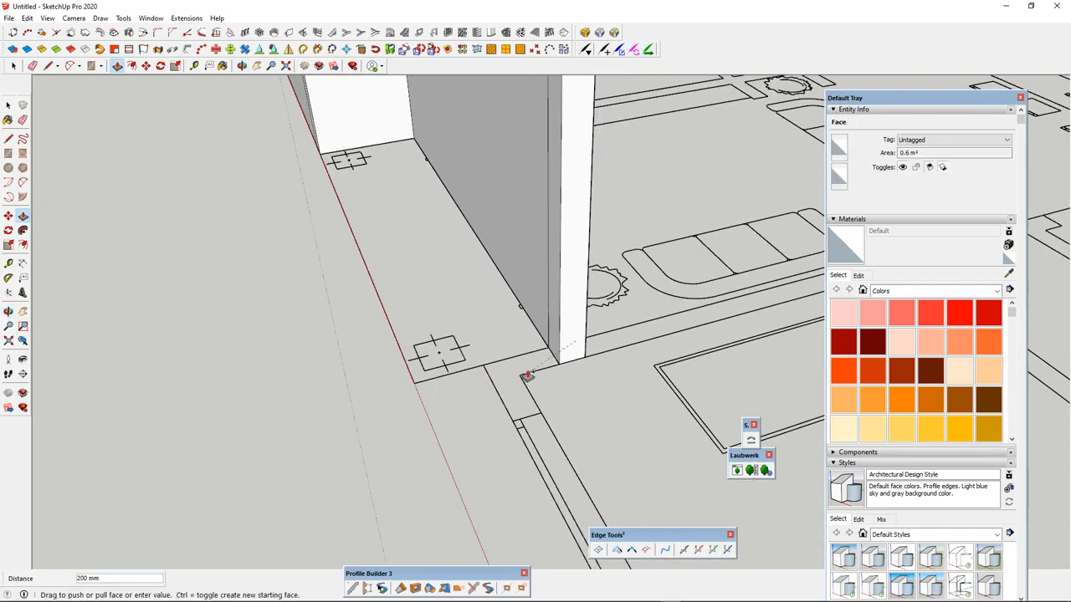
middle_click_drag(563, 339, 597, 326)
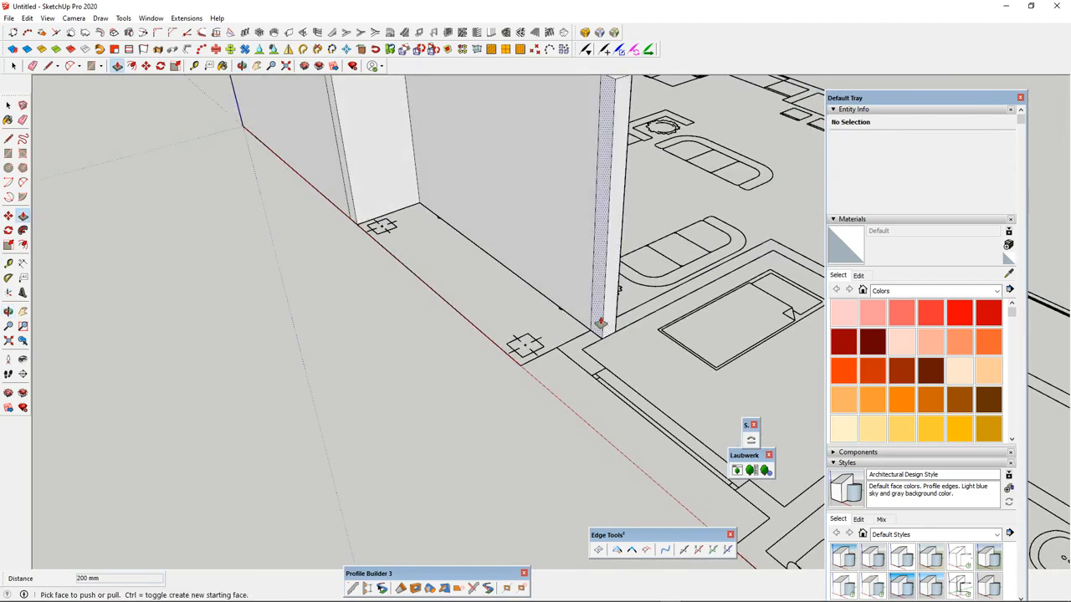
left_click(589, 358)
- Add a separate 200 mm segment to the front face of the short return at the second bedroom's front corner
scroll(593, 361, "down", 3)
scroll(535, 352, "up", 3)
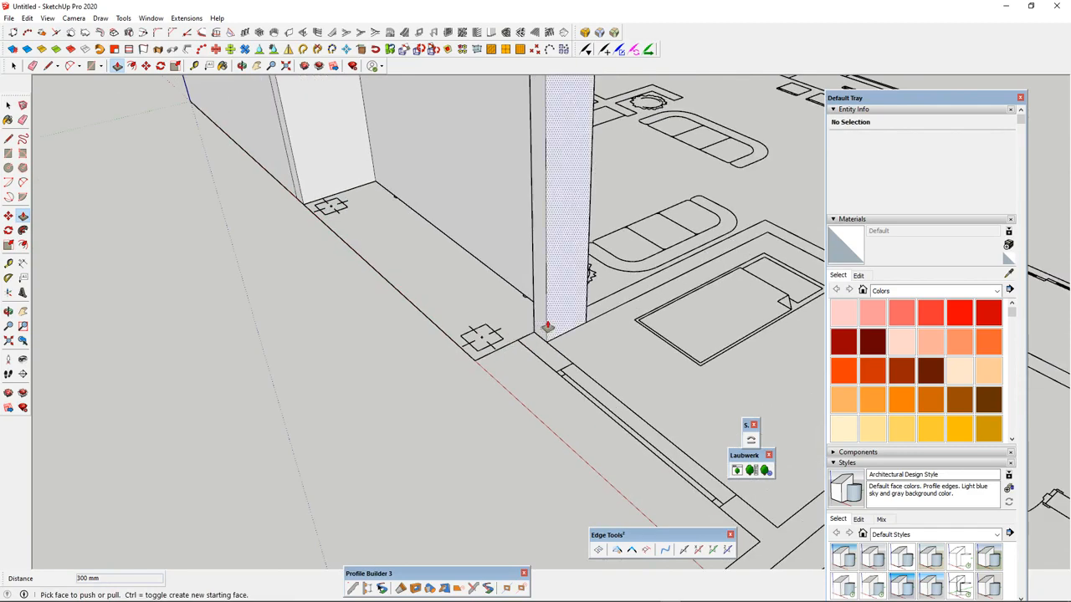
scroll(517, 358, "down", 2)
scroll(495, 336, "up", 2)
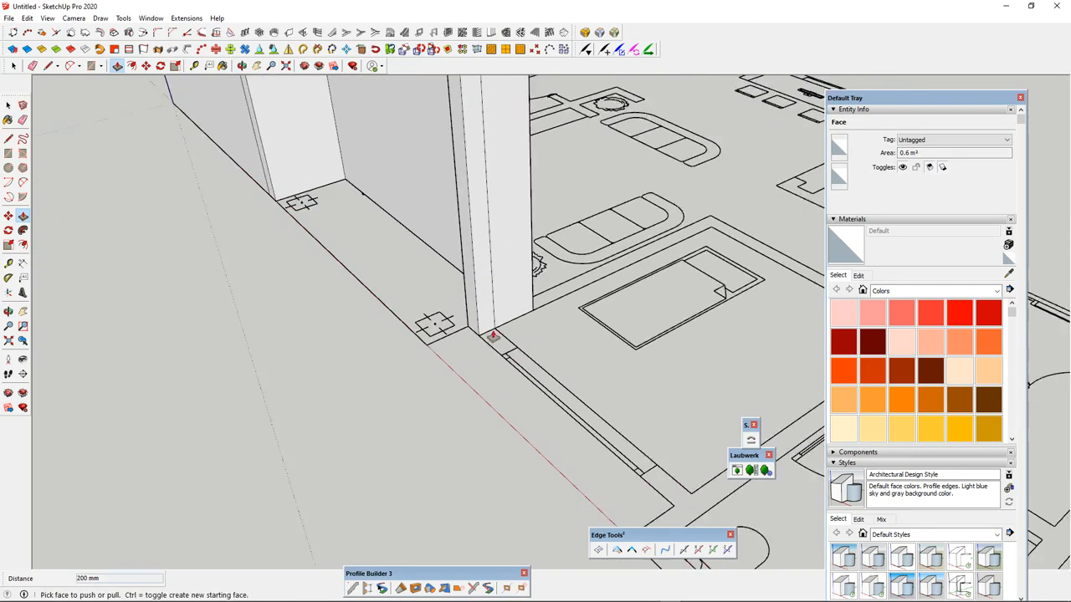
- Pull the new segment's side face 2800 mm across the second bedroom's front window to the bathroom wall
left_click(509, 322)
left_click(577, 376)
scroll(540, 366, "down", 3)
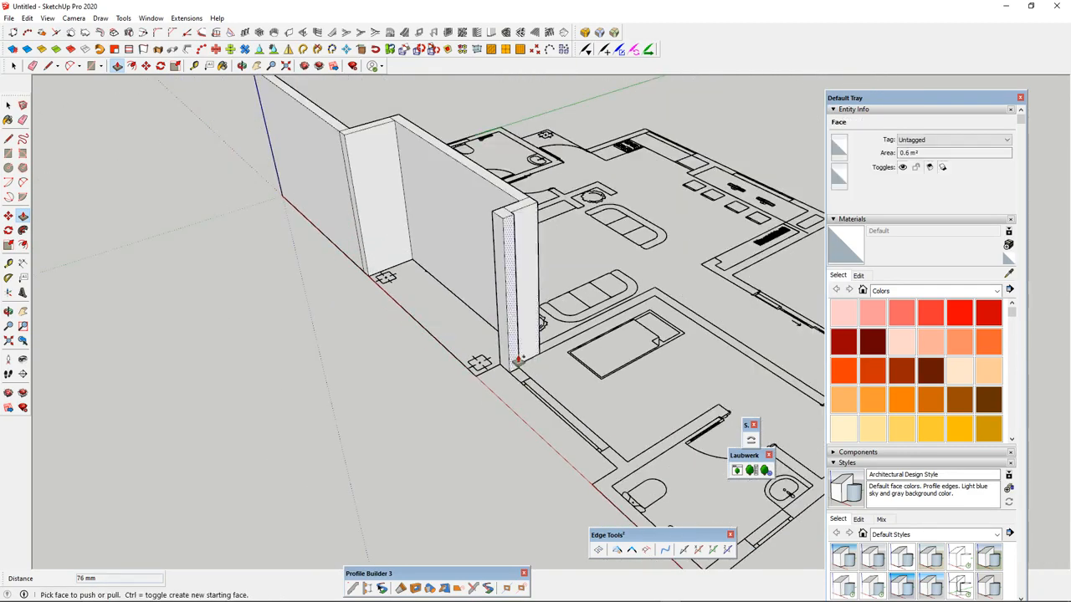
left_click(514, 353)
scroll(585, 393, "down", 2)
scroll(598, 414, "up", 3)
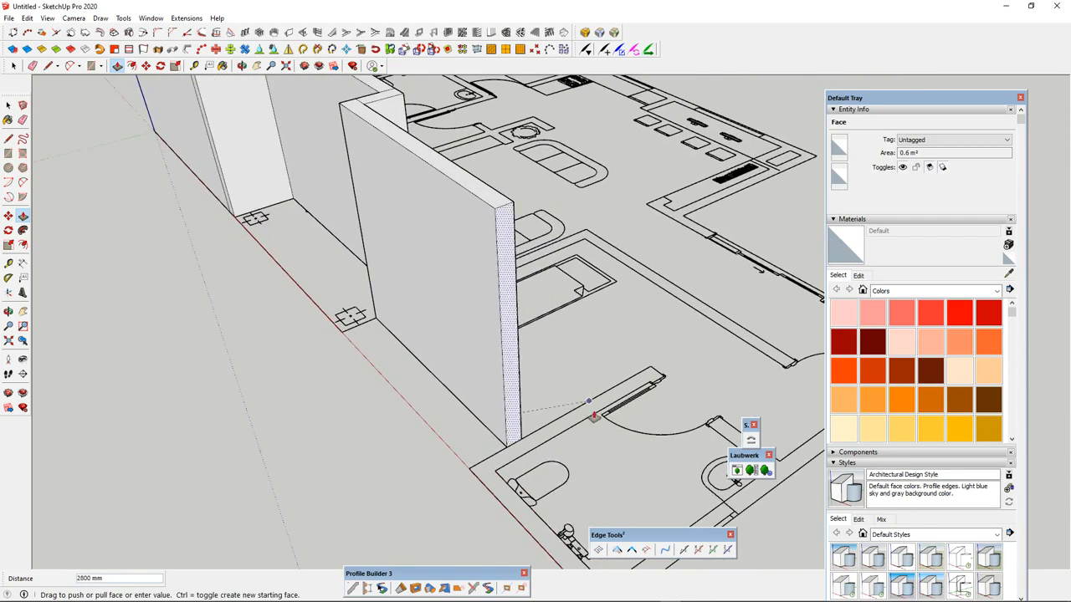
left_click(588, 404)
- Add a separate 200 mm segment at the end of the second bedroom's front wall, across the bathroom wall's thickness
scroll(588, 404, "down", 3)
scroll(521, 428, "up", 4)
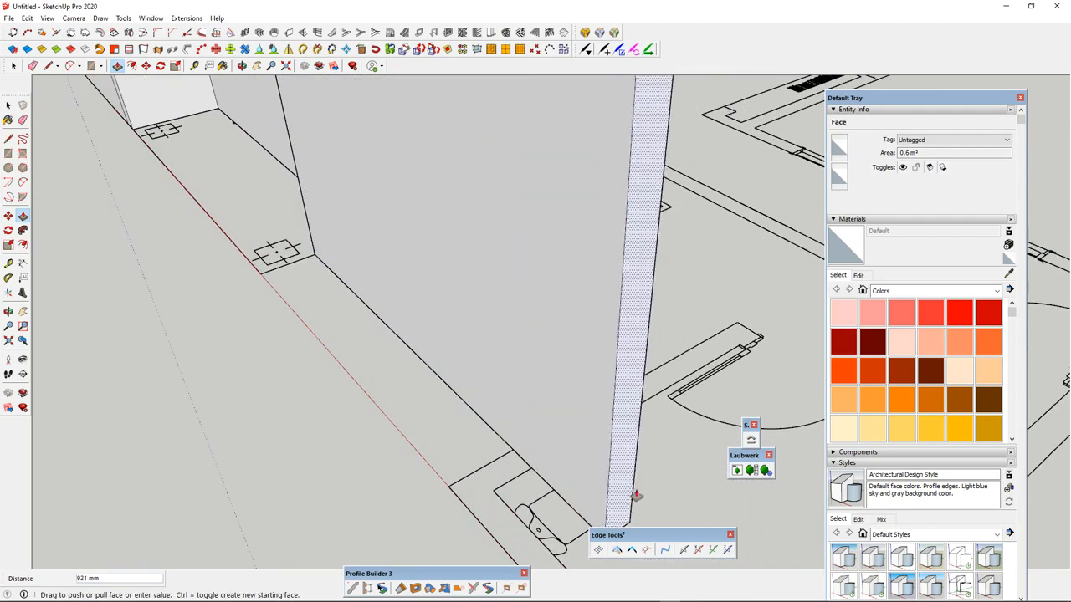
left_click(505, 495)
scroll(545, 406, "down", 3)
scroll(544, 375, "up", 3)
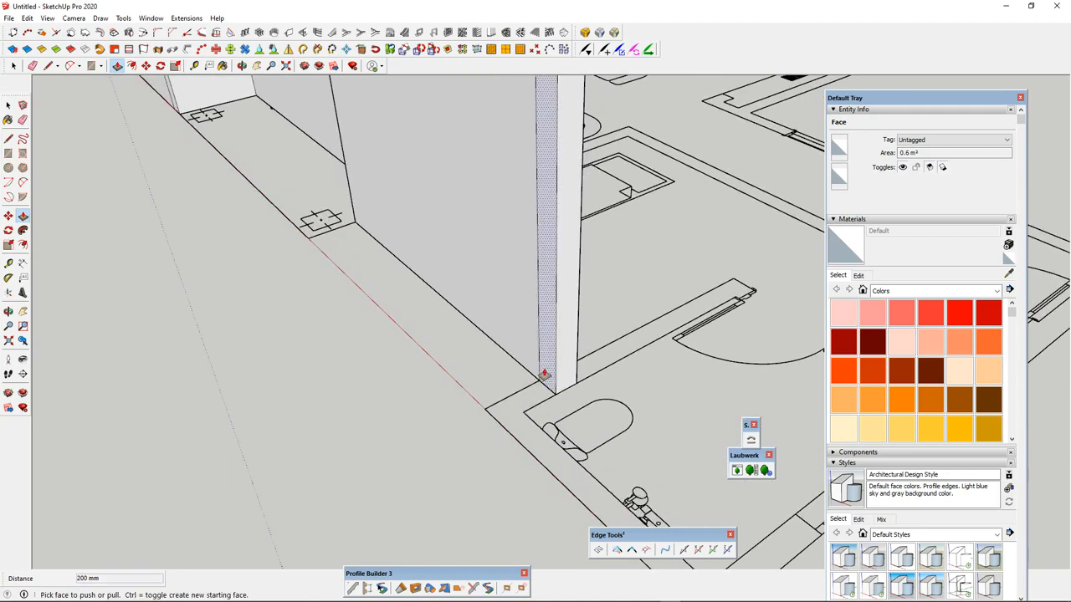
- Pull that segment's front face forward along the bathroom wall and add a separate corner segment out to the plan's front outline
left_click(544, 376)
scroll(510, 389, "down", 3)
scroll(497, 368, "up", 1)
left_click(489, 342)
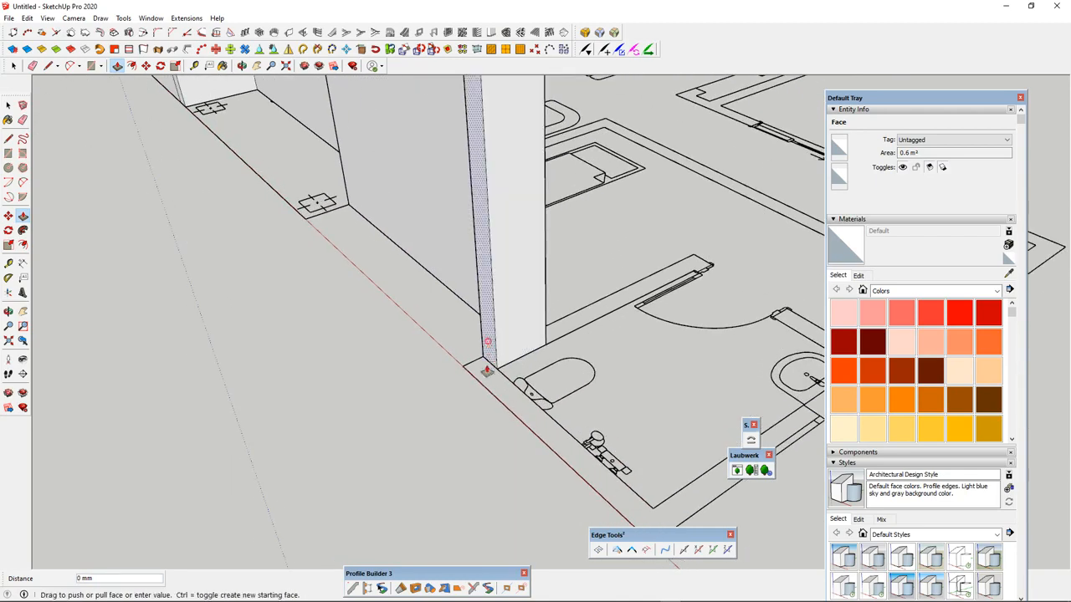
scroll(271, 264, "down", 3)
scroll(392, 314, "up", 2)
- Pull the corner segment's side face across the bathroom front to the inner corner and add a separate segment at the house corner
left_click(388, 306)
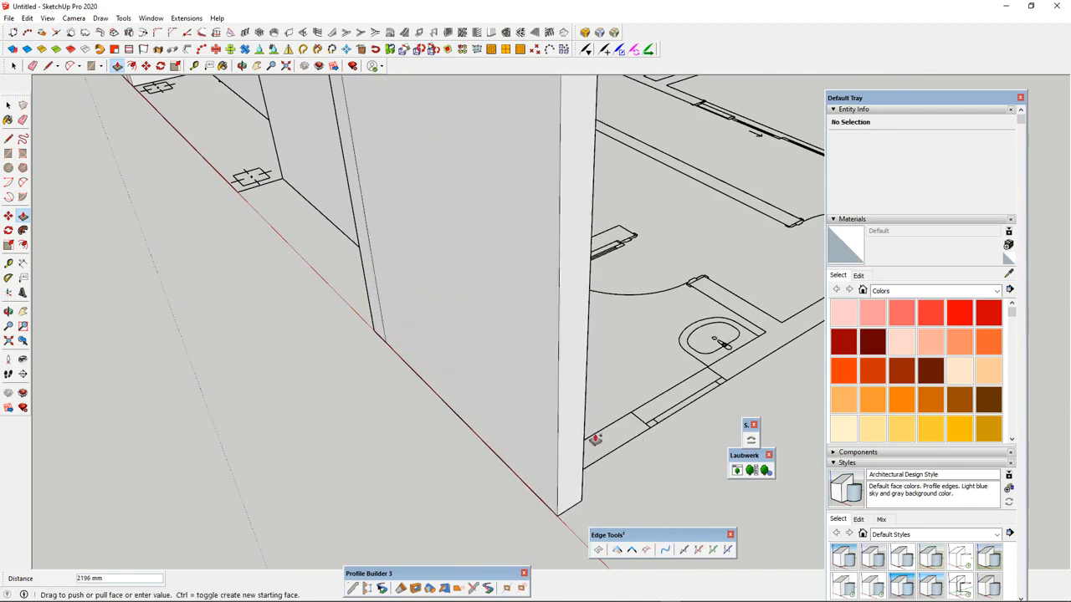
left_click(605, 431)
scroll(359, 380, "down", 3)
scroll(457, 424, "up", 2)
left_click(448, 427)
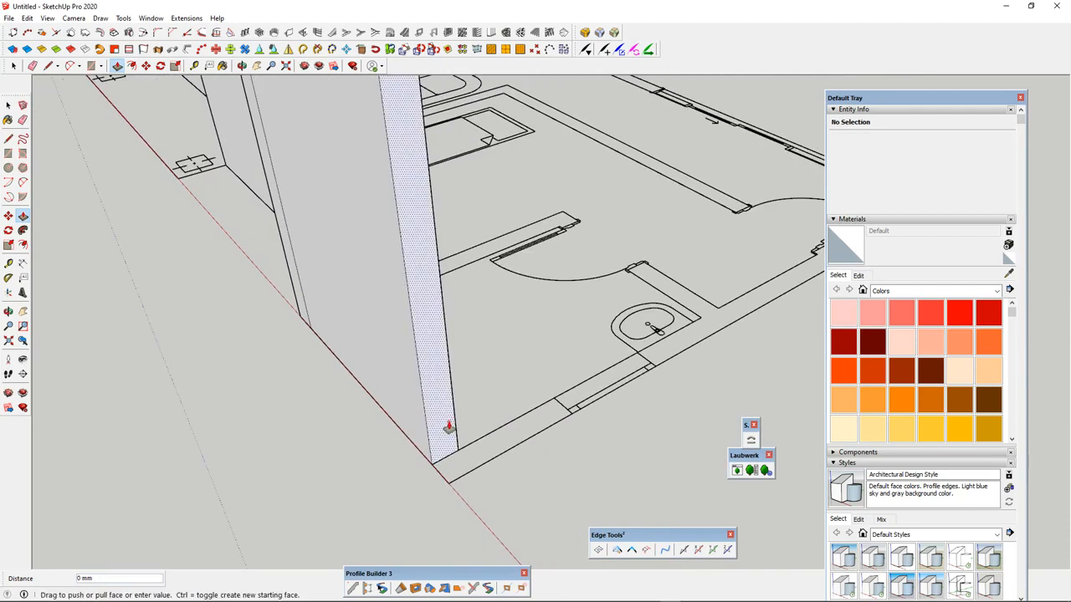
left_click(561, 429)
- Pull the corner segment's inner face 5300 mm along the side wall toward the rear and add a separate 200 mm segment
middle_click_drag(690, 415, 338, 361)
left_click(307, 316)
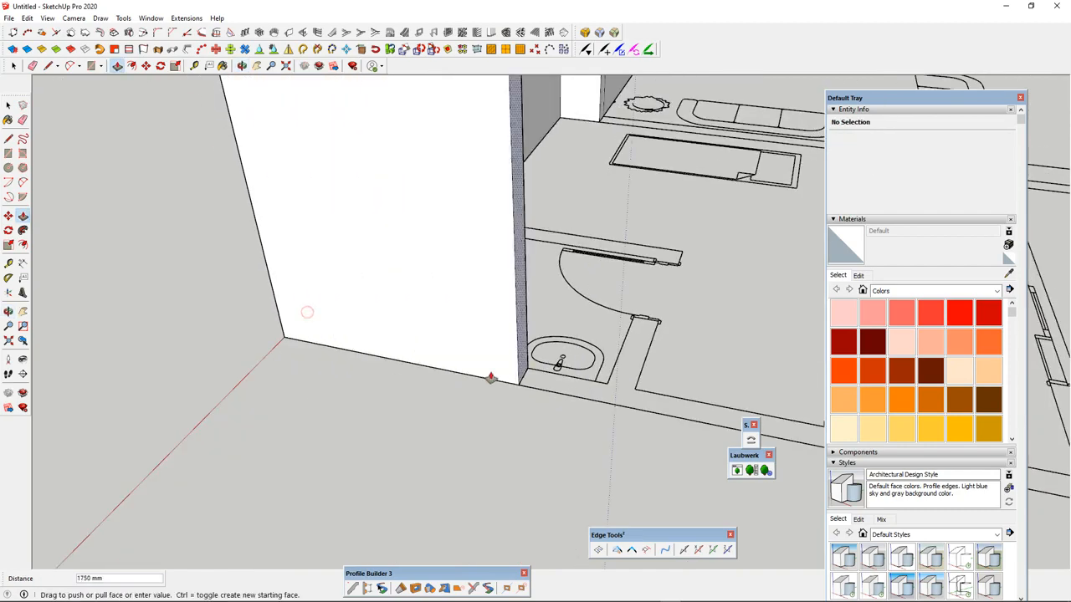
scroll(427, 352, "down", 4)
scroll(601, 369, "up", 2)
scroll(604, 372, "up", 5)
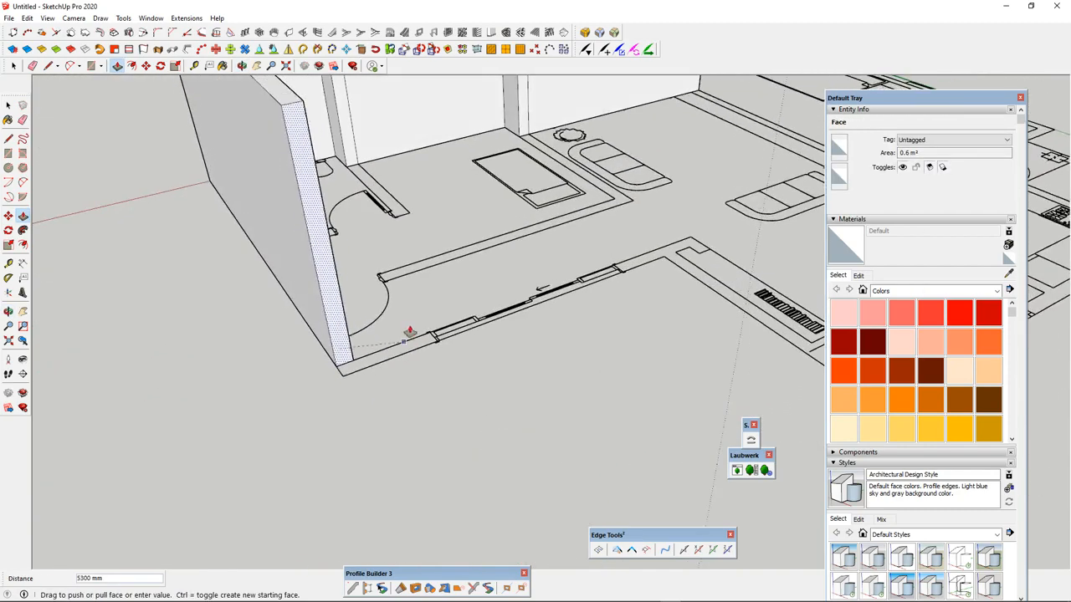
left_click(401, 355)
left_click(298, 376)
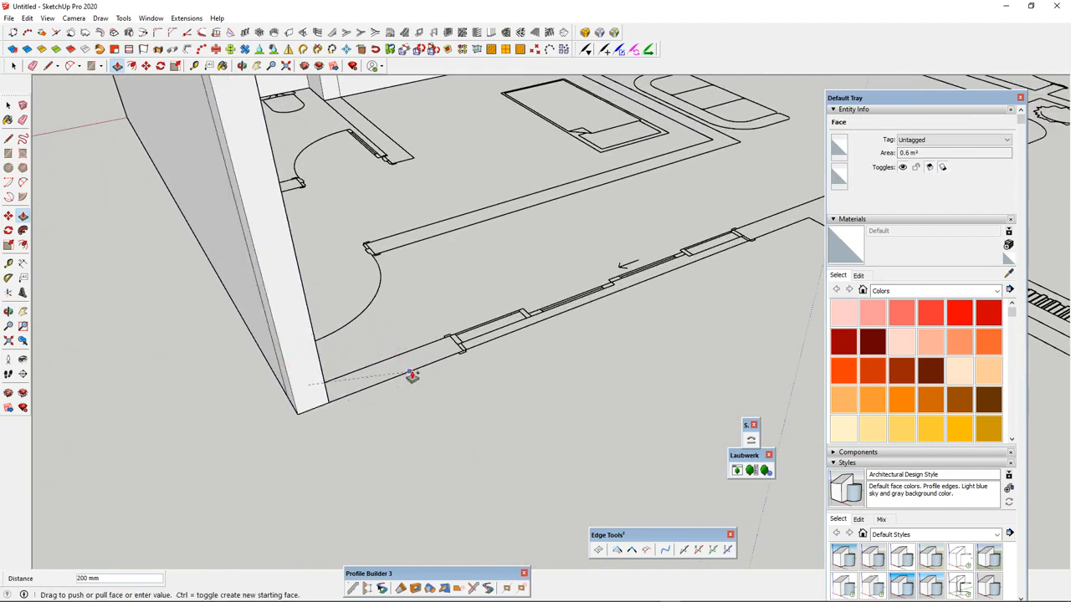
left_click(411, 375)
- Pull the rear corner segment's inner face 4350 mm across the rear sliding door to the start of the bookshelf wall
middle_click_drag(566, 373, 265, 369)
scroll(178, 190, "up", 2)
left_click(199, 220)
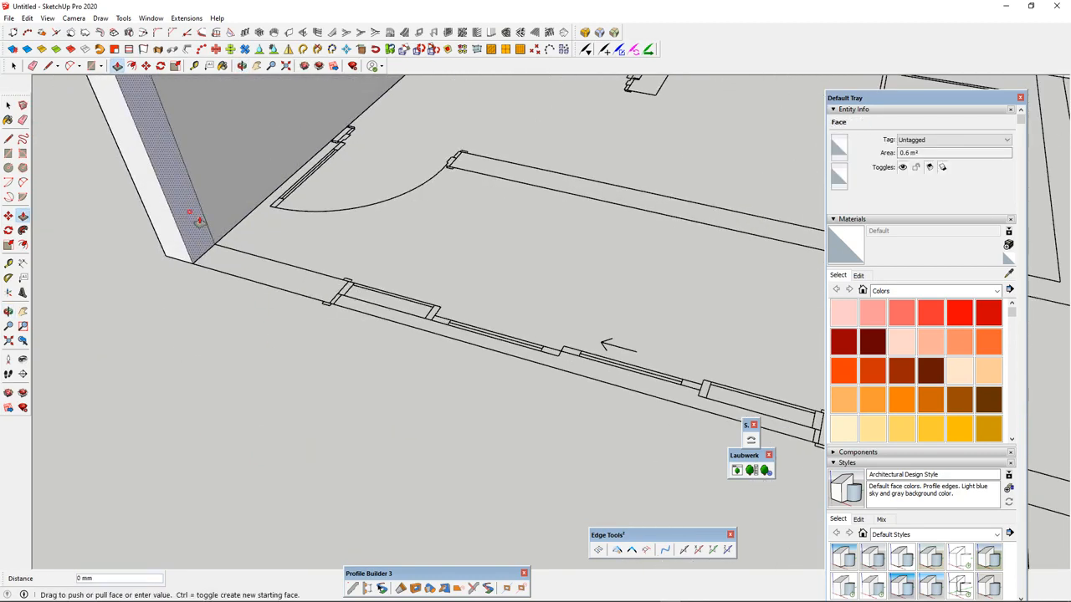
left_click(204, 224)
scroll(297, 268, "down", 3)
scroll(244, 248, "up", 2)
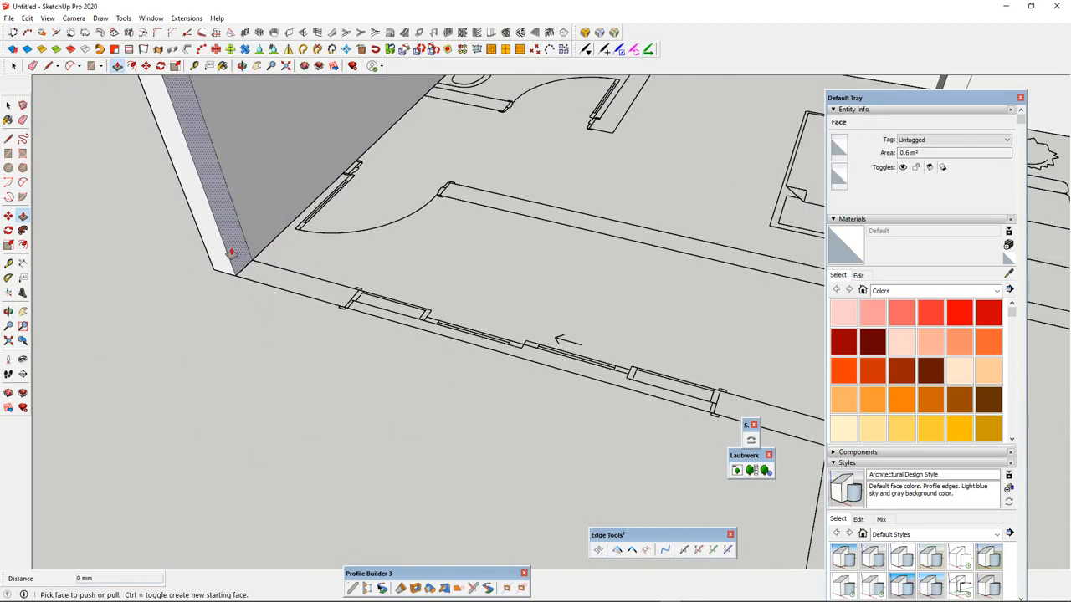
left_click(232, 253)
left_click(235, 255)
scroll(313, 283, "down", 4)
left_click(262, 252)
scroll(377, 290, "down", 3)
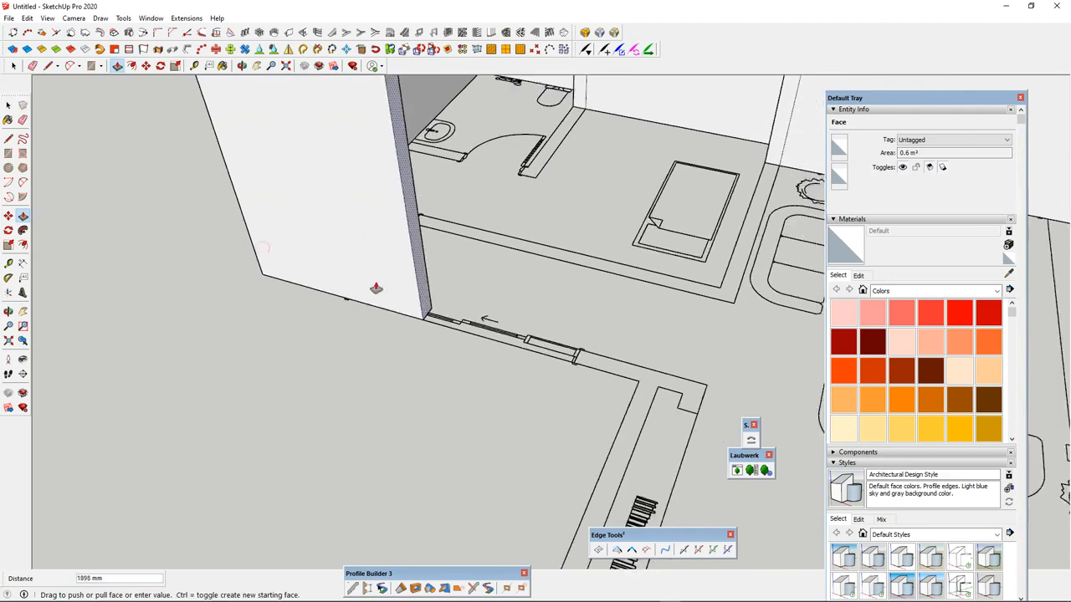
middle_click_drag(377, 290, 541, 363)
scroll(571, 355, "up", 3)
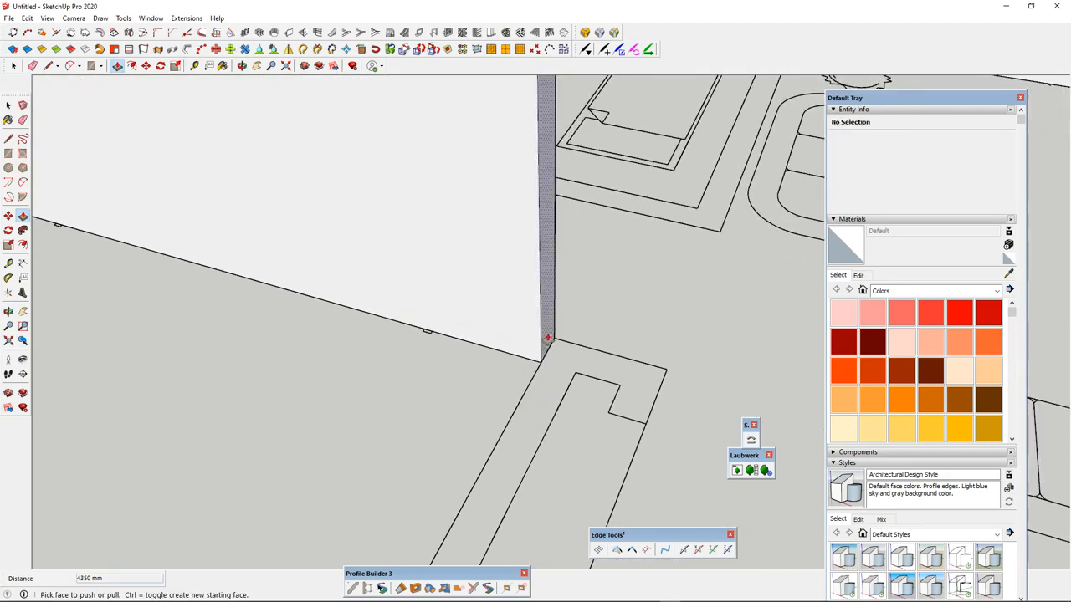
- Add a separate 200 mm segment at the end of the sliding-door wall, across the bookshelf wall's thickness
left_click(574, 376)
left_click(556, 421)
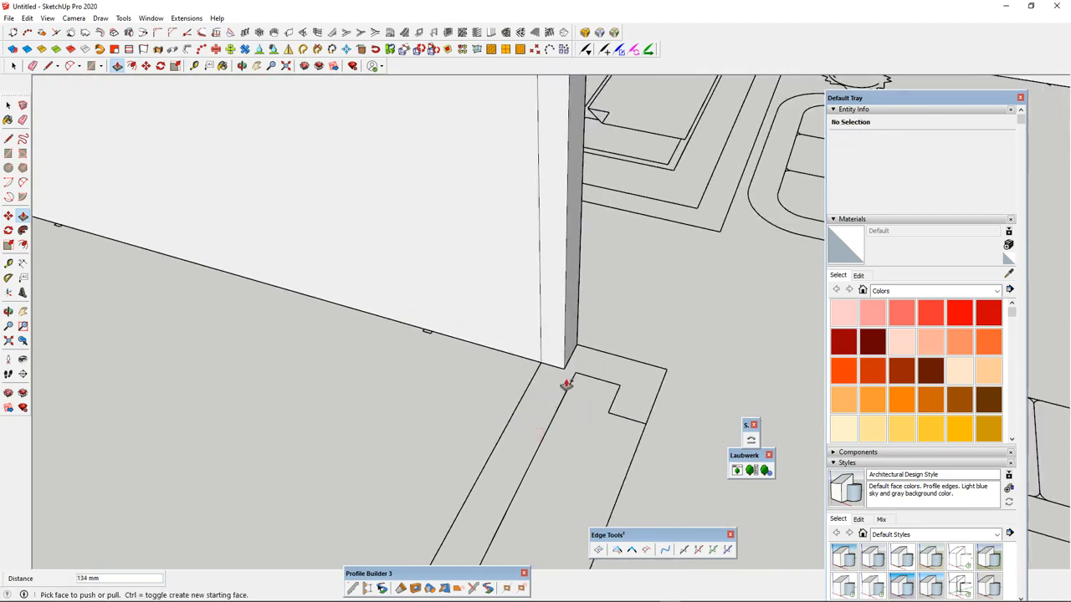
left_click(548, 330)
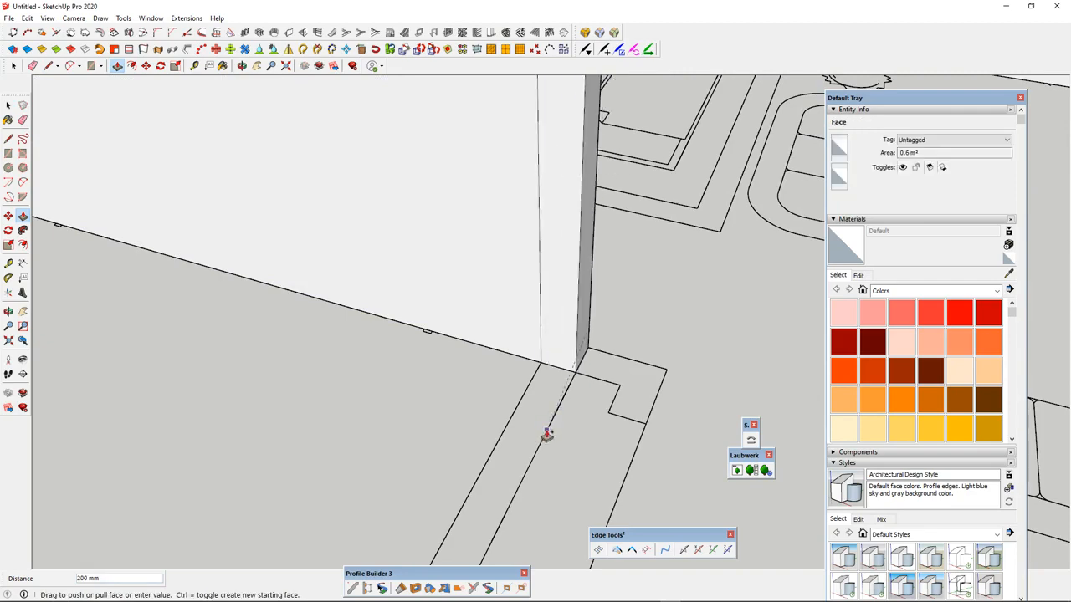
- Pull the segment's outer face 3300 mm along the bookshelf wall and add a separate 200 mm segment at the dining corner
scroll(554, 292, "down", 4)
middle_click_drag(495, 354, 460, 317)
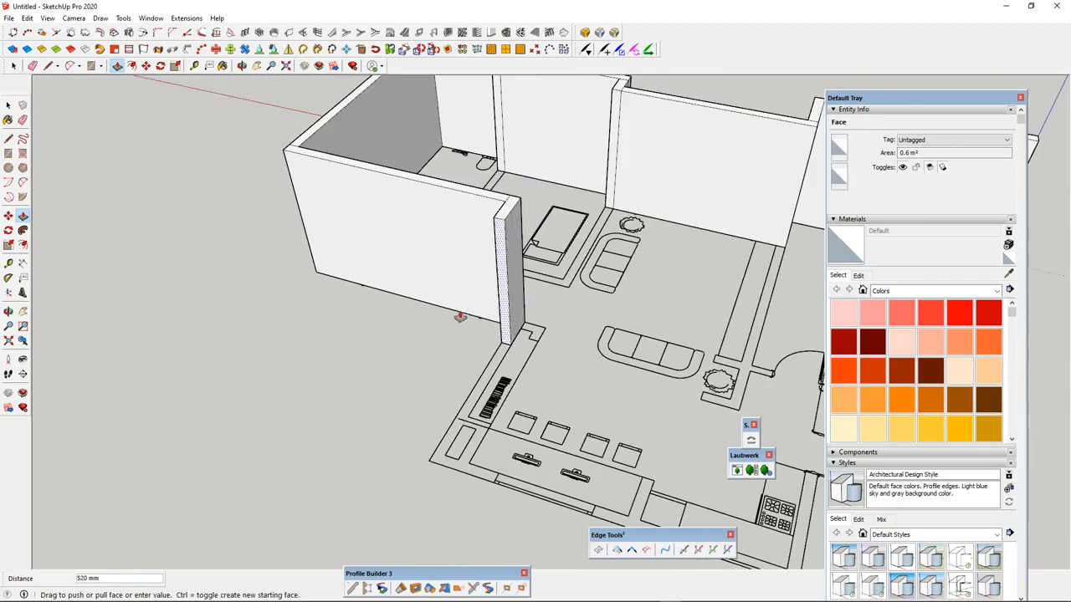
scroll(435, 393, "up", 3)
scroll(427, 410, "down", 3)
scroll(442, 437, "up", 4)
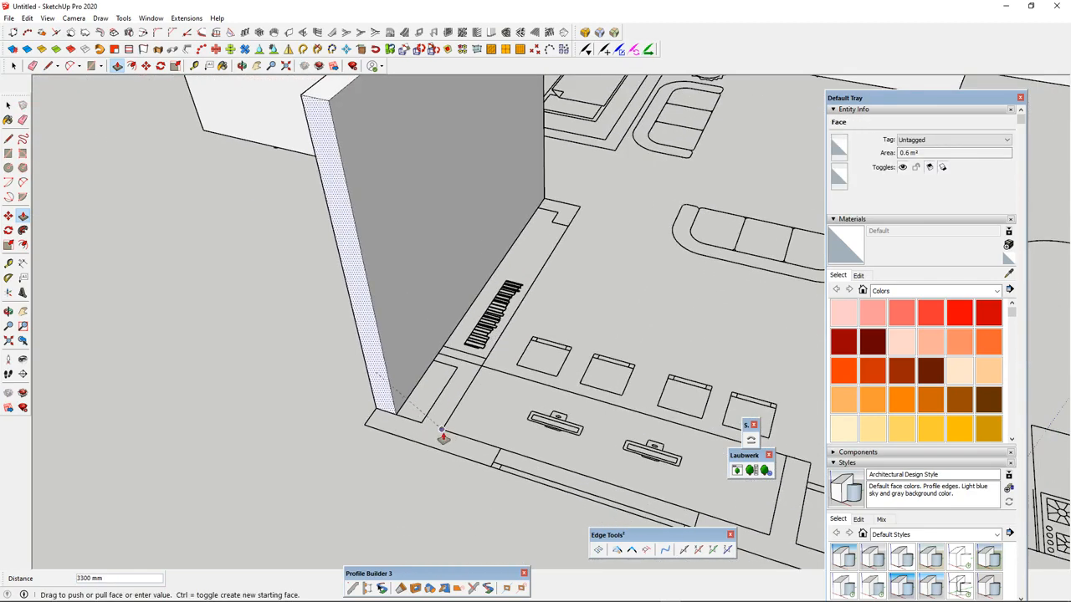
key("ctrl")
left_click(388, 409)
left_click(430, 447)
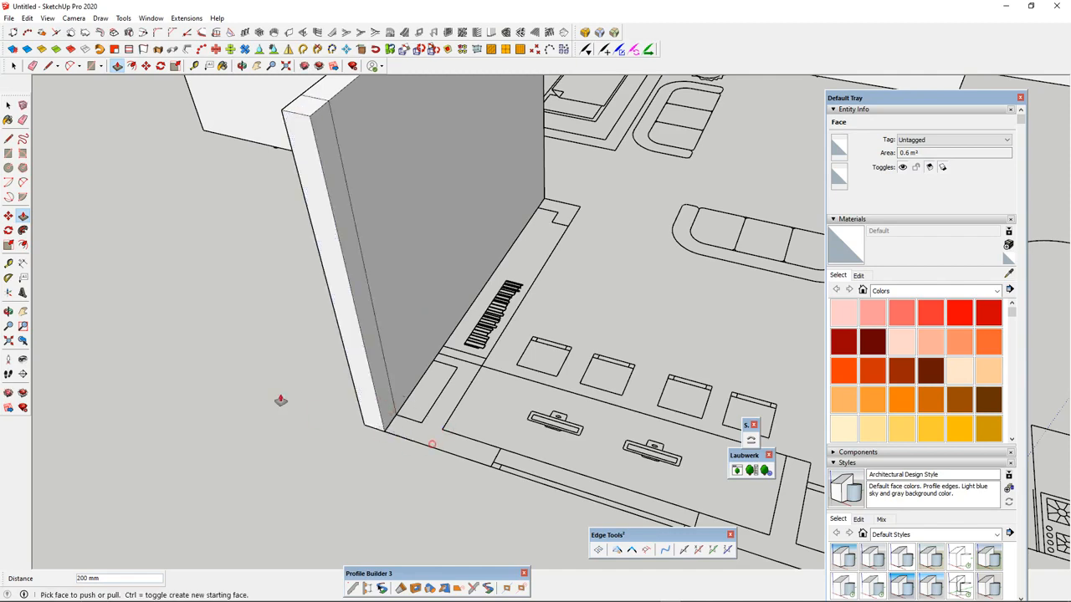
- Pull the dining corner segment's side face 5750 mm along the dining and kitchen windows to the wall beside the stove
scroll(281, 402, "down", 3)
scroll(360, 416, "up", 4)
scroll(318, 393, "down", 3)
scroll(268, 326, "up", 3)
scroll(289, 393, "down", 3)
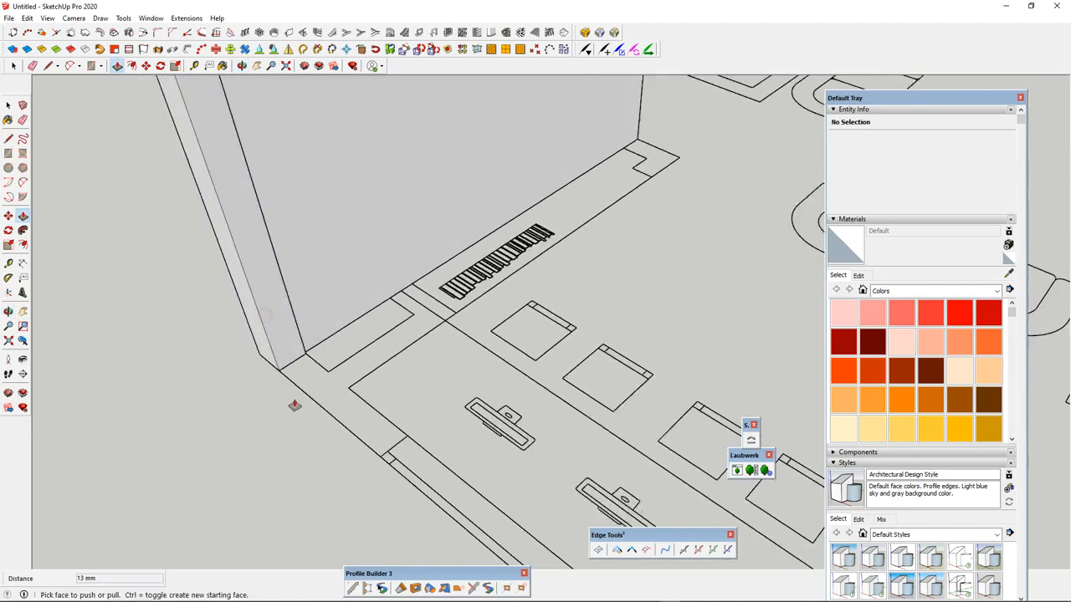
scroll(301, 360, "up", 4)
left_click(287, 352)
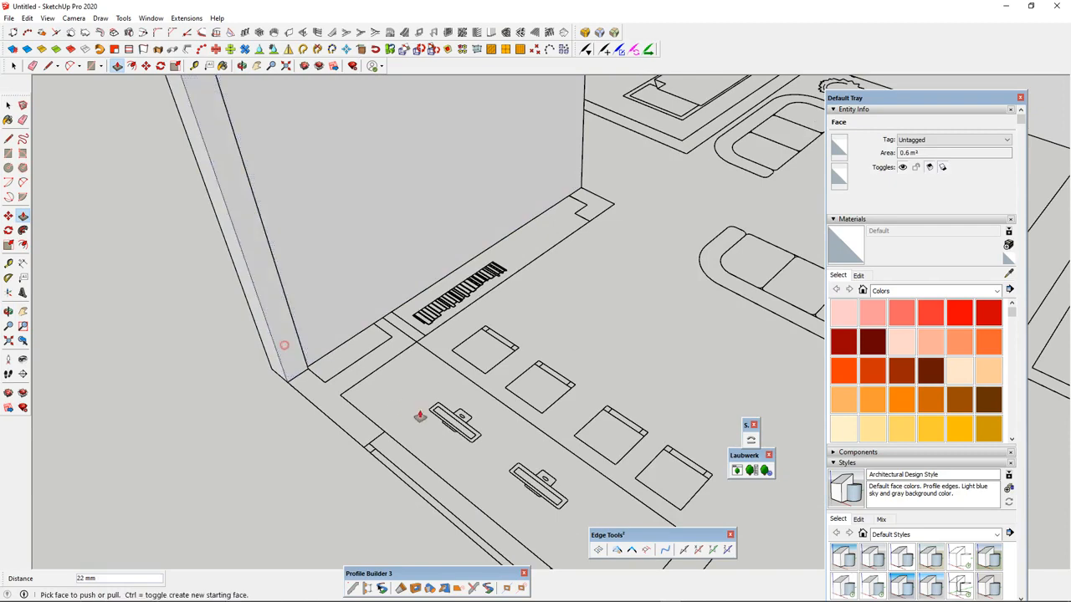
scroll(301, 355, "down", 3)
scroll(313, 368, "down", 3)
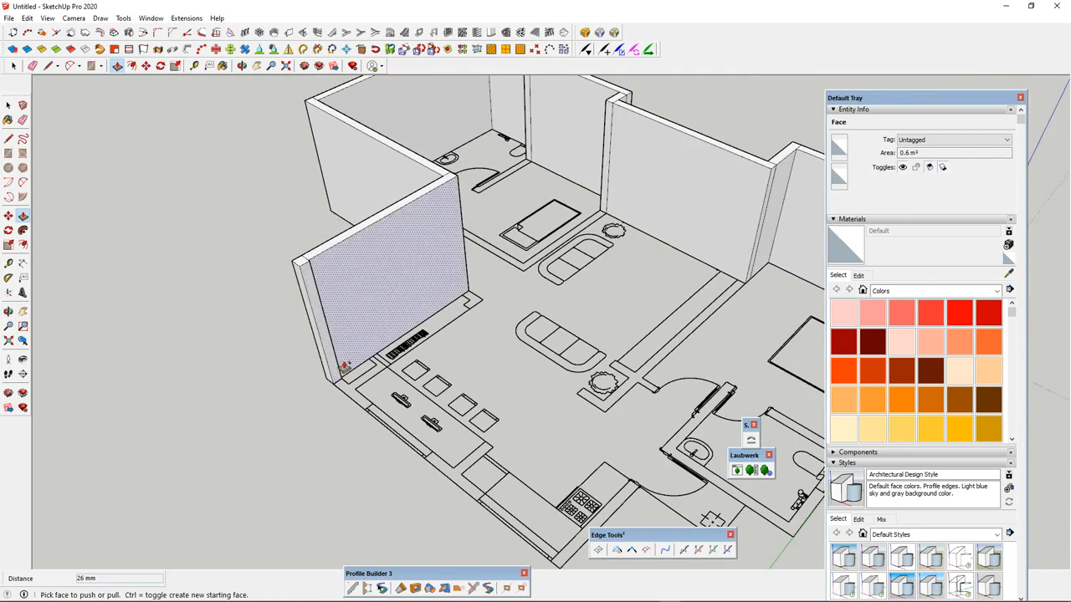
scroll(336, 379, "up", 3)
left_click(333, 382)
scroll(385, 398, "down", 5)
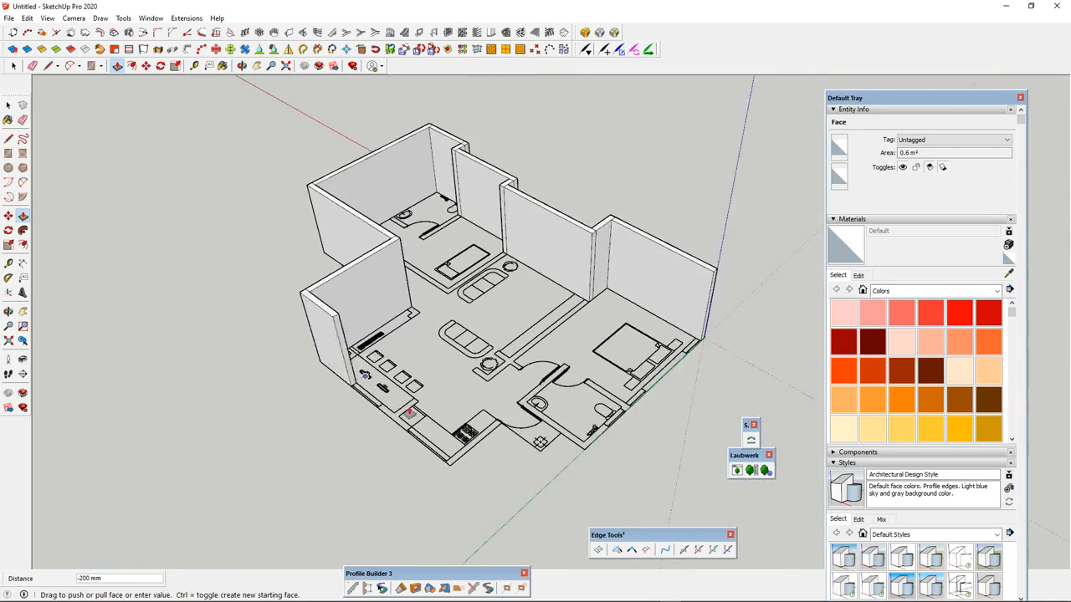
scroll(409, 413, "up", 3)
scroll(506, 483, "up", 4)
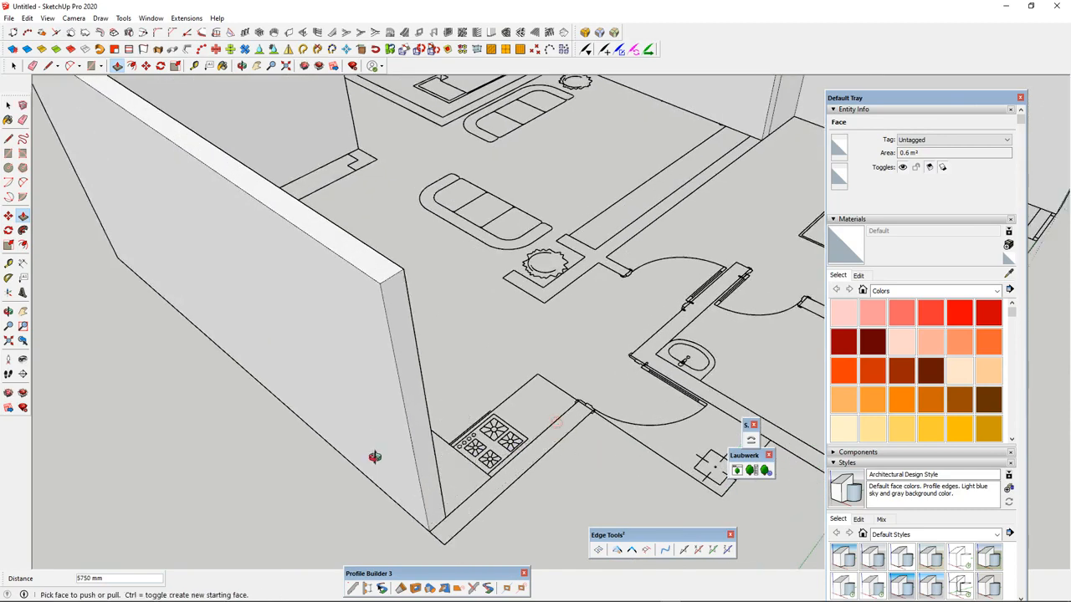
- Add a separate corner segment at the end of the kitchen window wall, across the stove wall's thickness
scroll(375, 457, "down", 3)
scroll(307, 410, "up", 4)
left_click(301, 431)
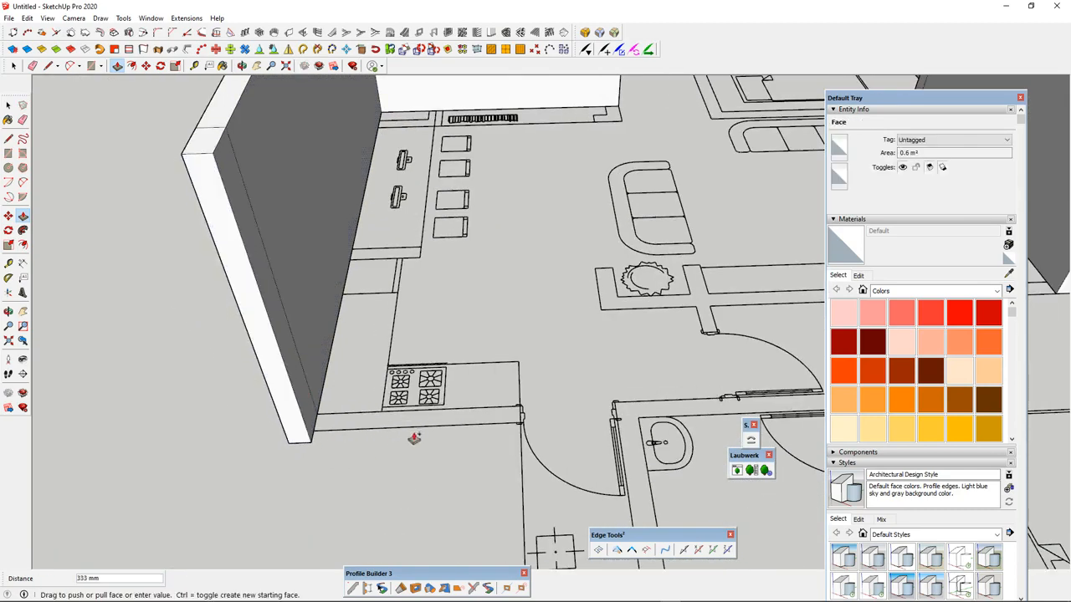
- Pull the kitchen corner segment's inner face 2800 mm past the stove and entry door, and add a separate 200 mm segment
middle_click_drag(387, 455, 278, 292)
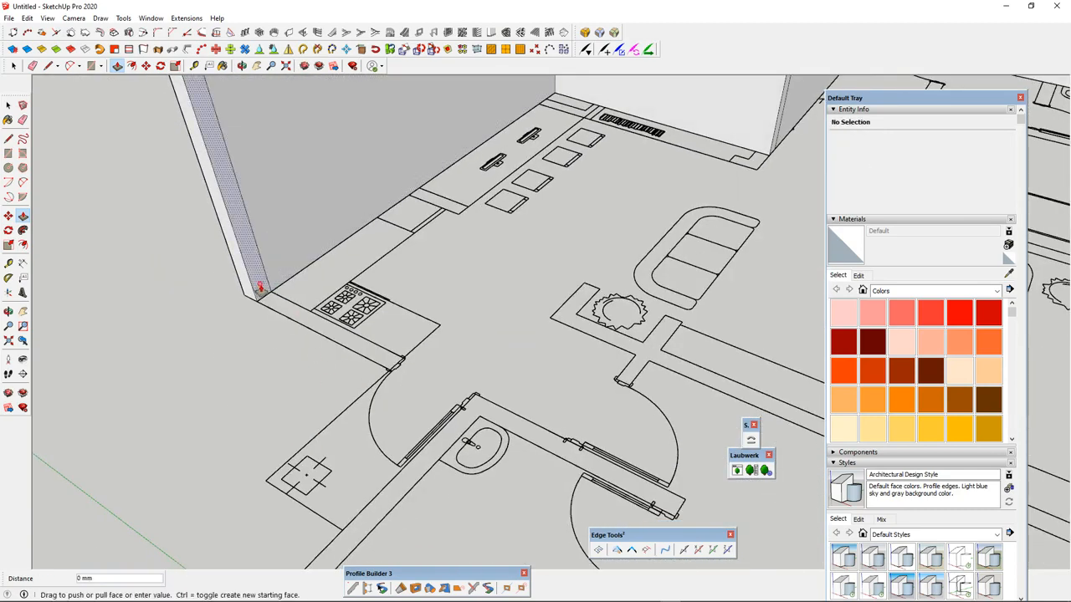
scroll(471, 391, "down", 3)
scroll(458, 418, "up", 3)
left_click(397, 450)
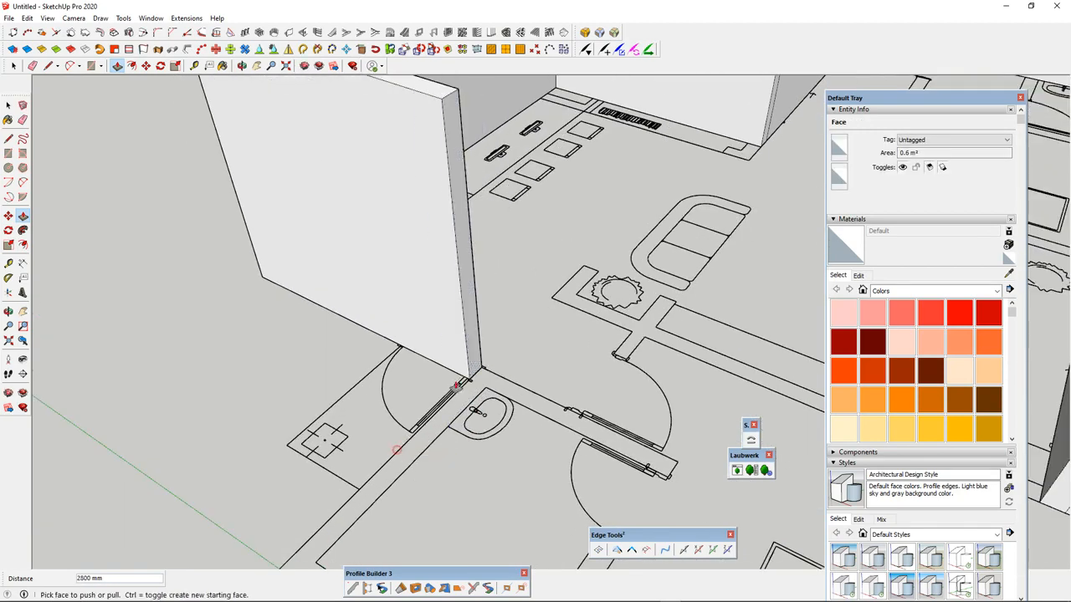
scroll(380, 263, "down", 3)
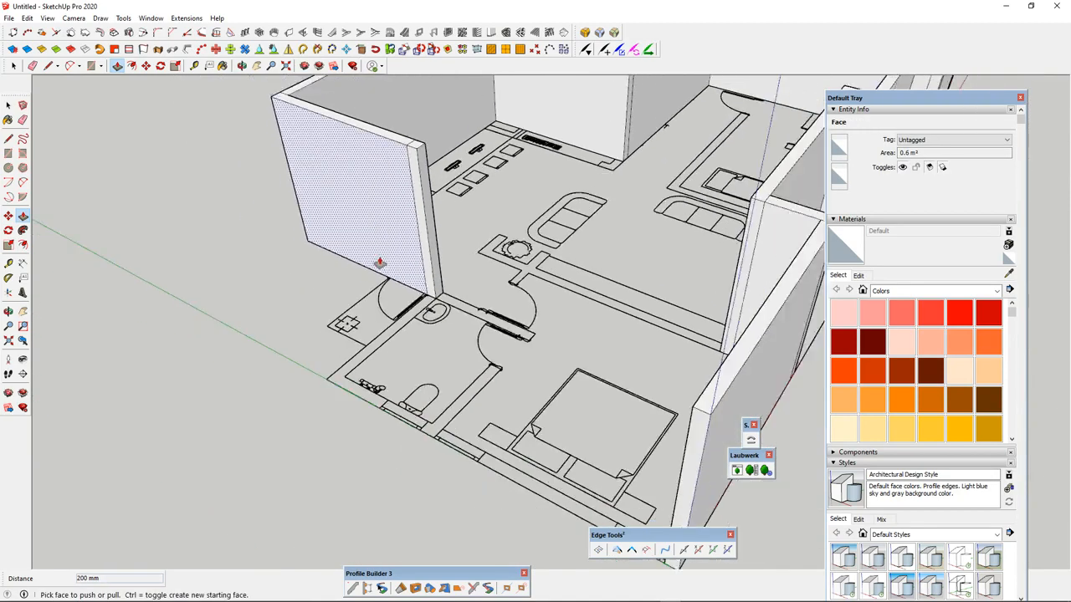
- Pull the new segment's outer face 2300 mm along the first bedroom's bathroom wall and add a separate corner segment
middle_click_drag(379, 263, 435, 284)
scroll(404, 276, "up", 4)
left_click(401, 273)
scroll(262, 409, "up", 2)
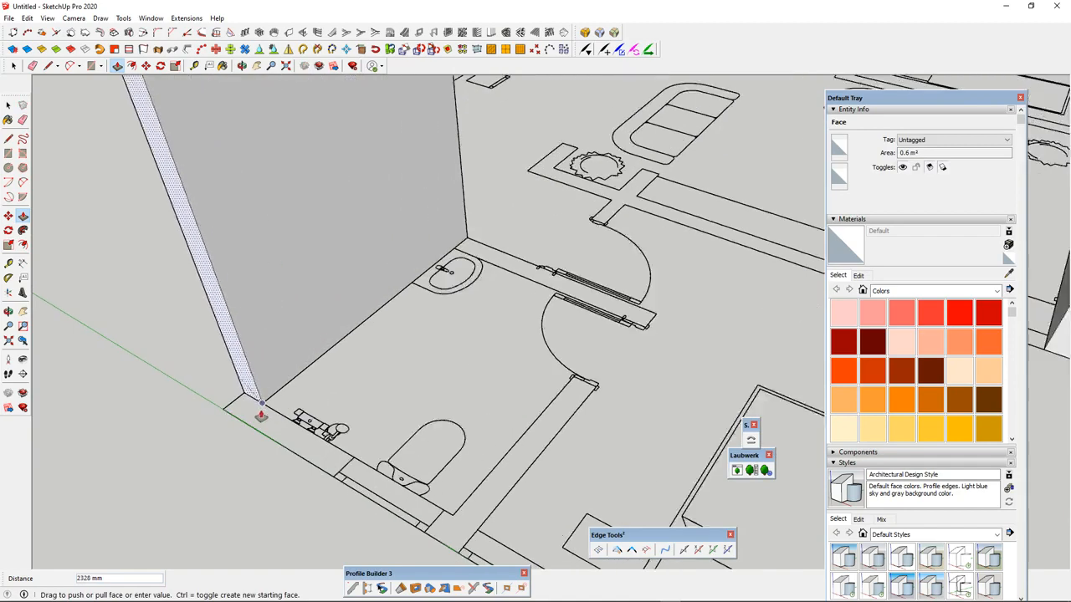
scroll(262, 416, "up", 2)
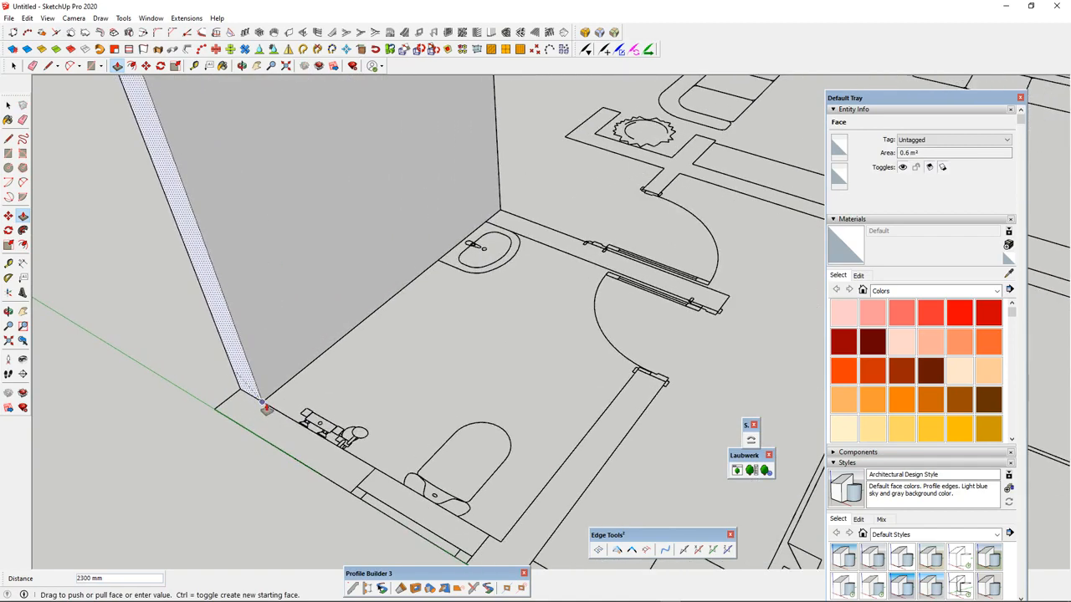
left_click(265, 444)
left_click(238, 393)
- Pull the corner segment's inner face 5800 mm across the bathroom and first bedroom to close the loop of outer walls
scroll(380, 411, "down", 3)
scroll(393, 378, "down", 4)
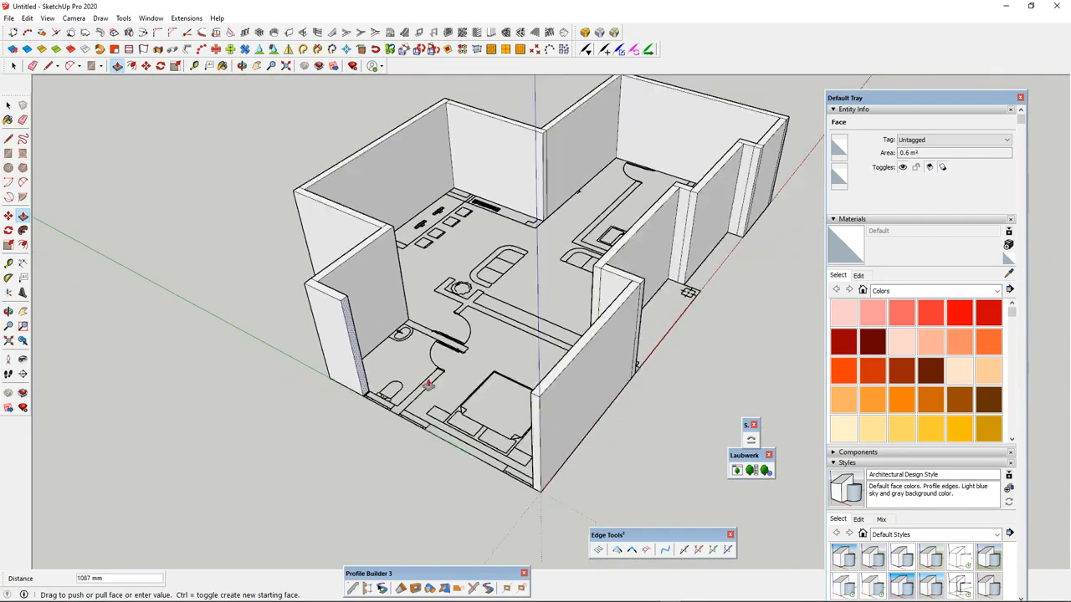
scroll(534, 385, "up", 3)
left_click(558, 378)
scroll(378, 452, "down", 2)
scroll(378, 451, "down", 3)
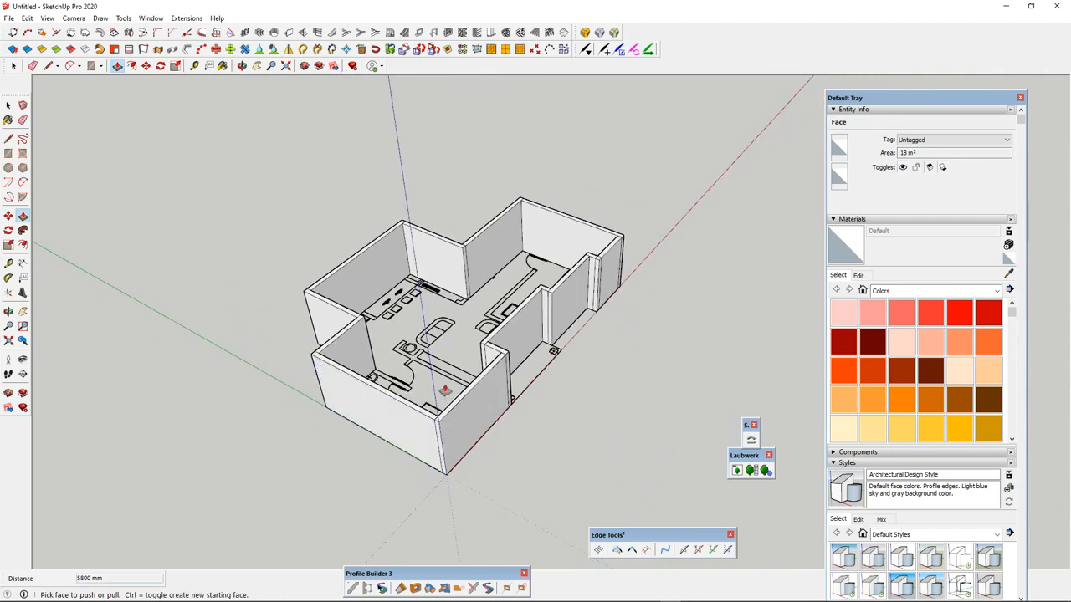
key("space")
middle_click_drag(550, 379, 260, 243)
scroll(450, 272, "up", 6)
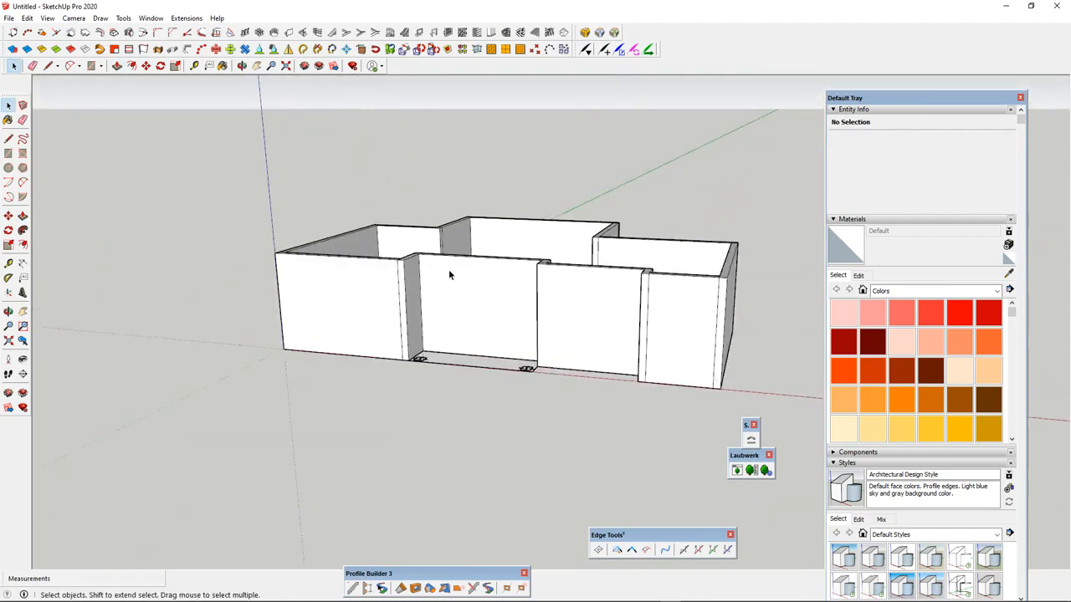
- Select all the connected geometry of the outer walls and make it a group
middle_click_drag(494, 208, 769, 377)
scroll(494, 381, "down", 3)
scroll(512, 437, "up", 5)
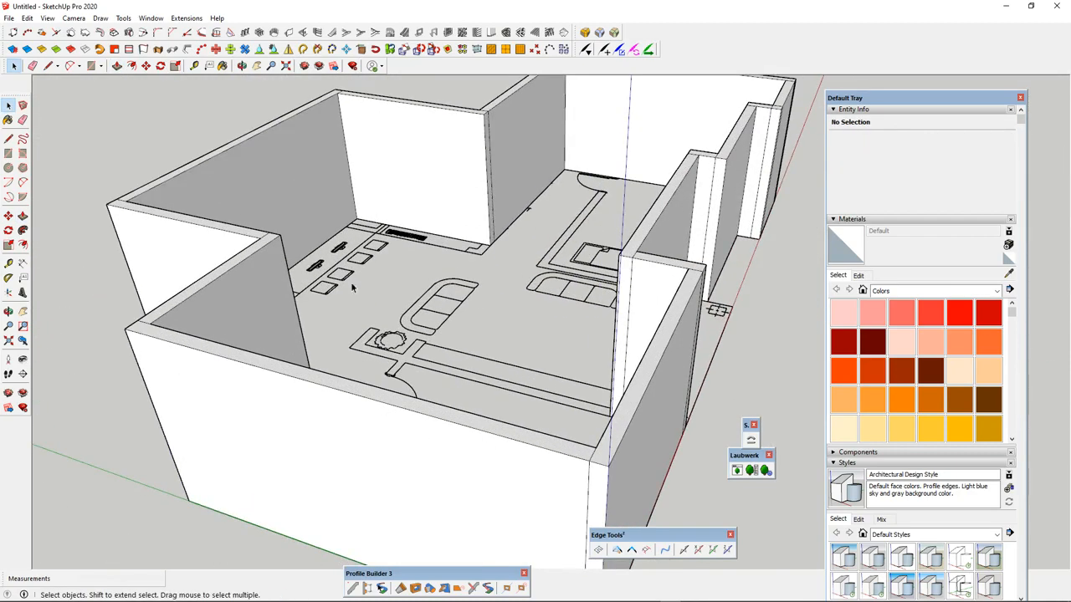
scroll(353, 287, "down", 4)
left_click(407, 380)
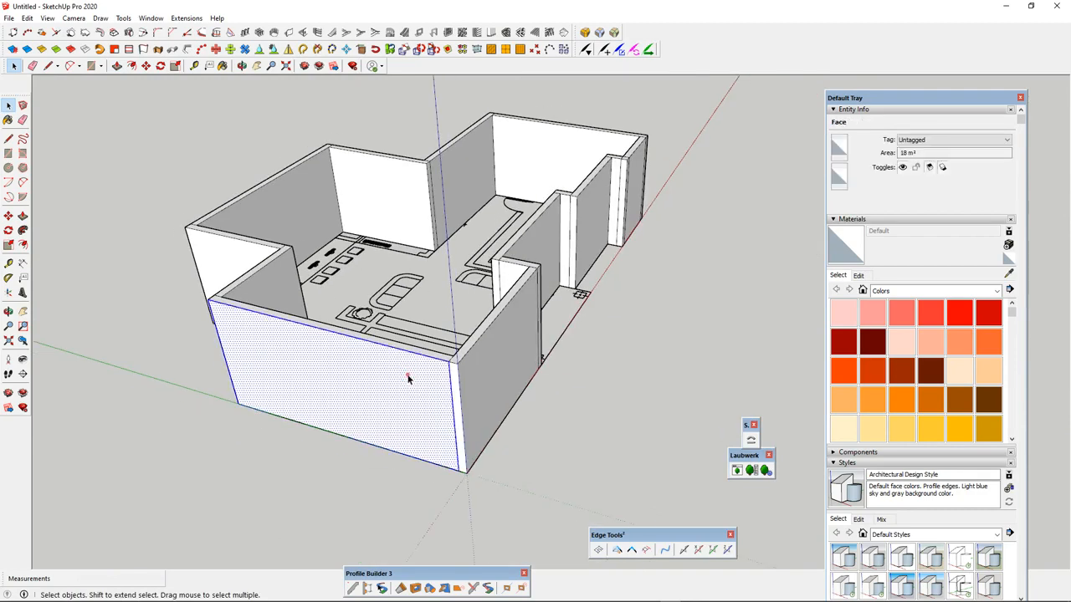
triple_click(408, 379)
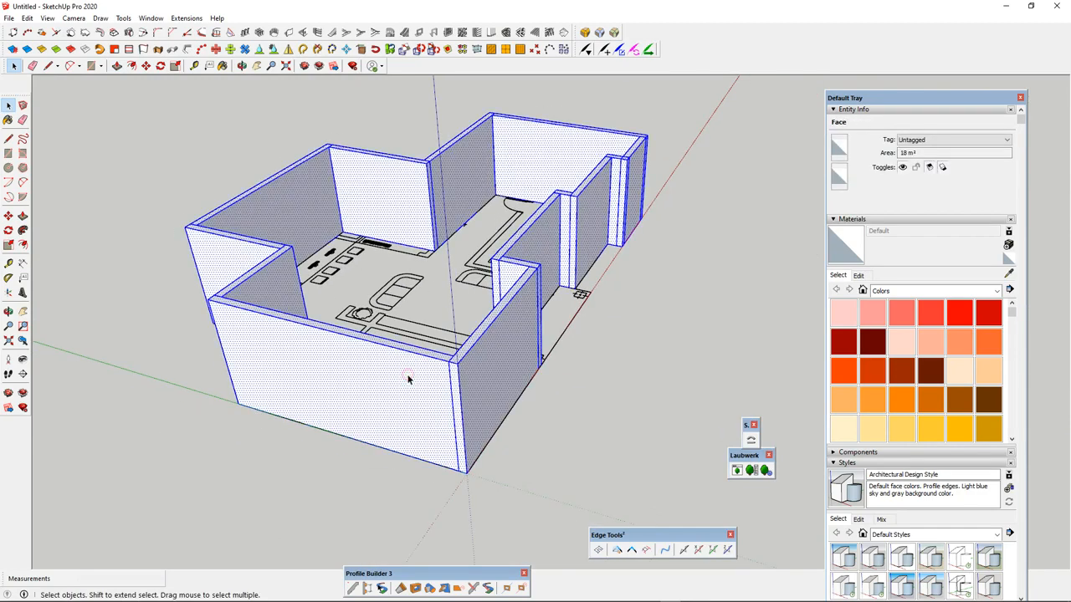
right_click(490, 356)
left_click(562, 189)
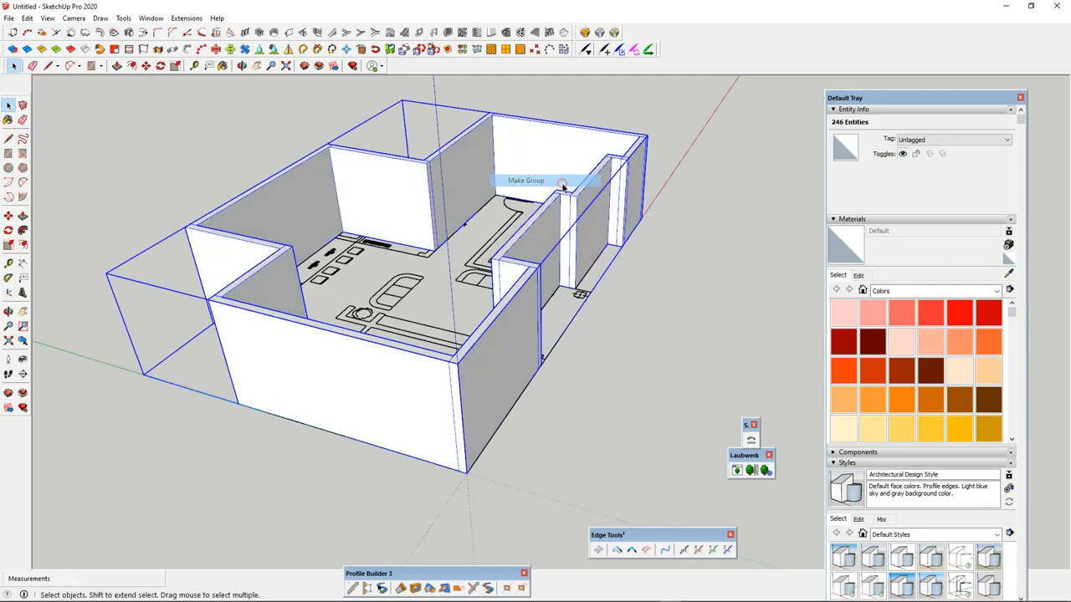
- Create a tag named extwll and assign the outer wall group to it
scroll(1007, 379, "down", 10)
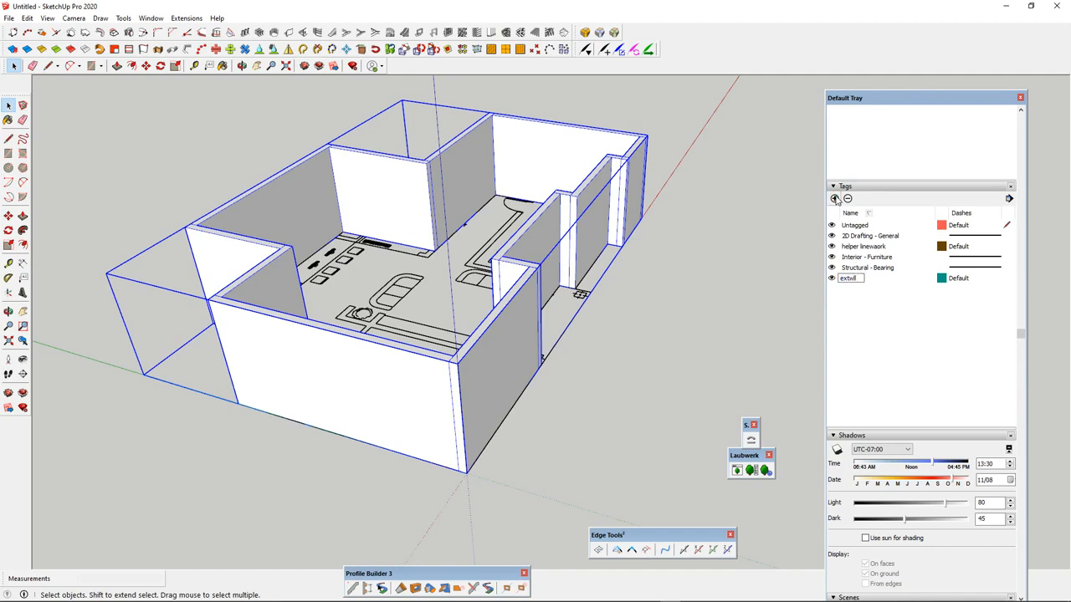
left_click(925, 351)
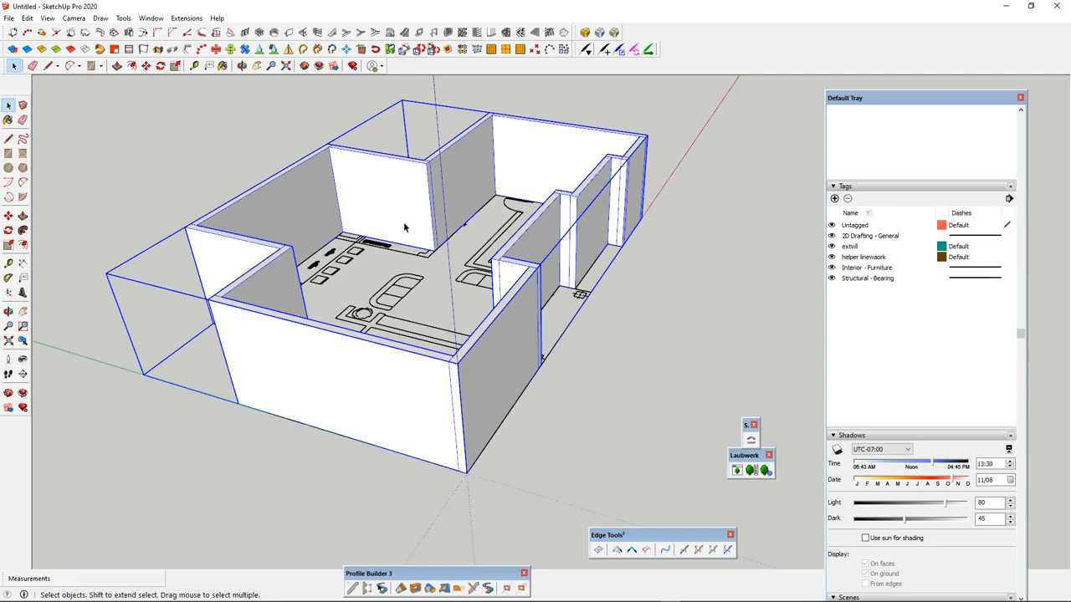
scroll(968, 314, "up", 10)
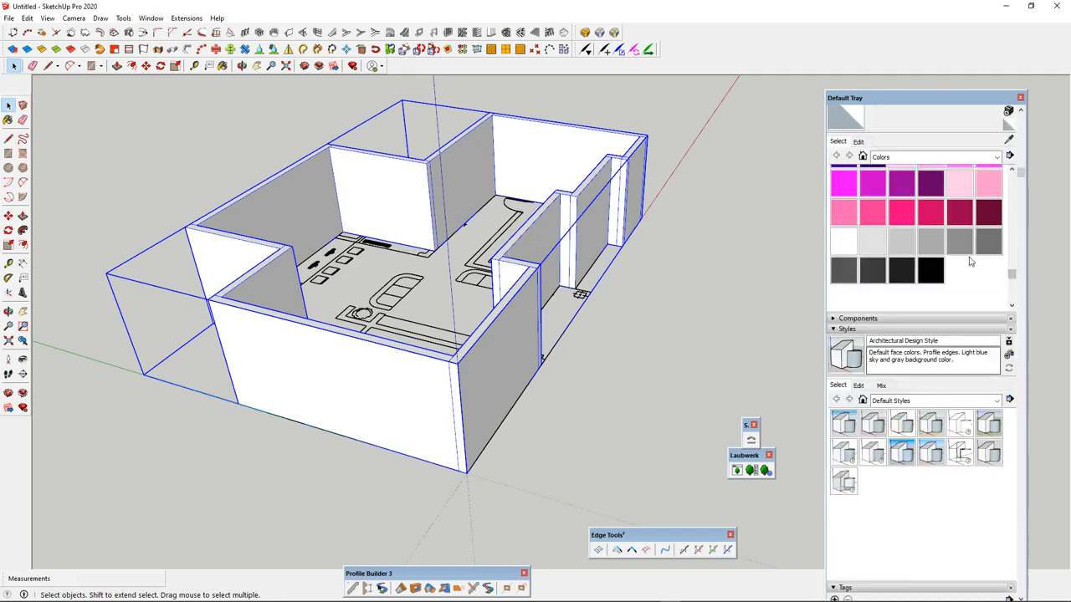
left_click(929, 140)
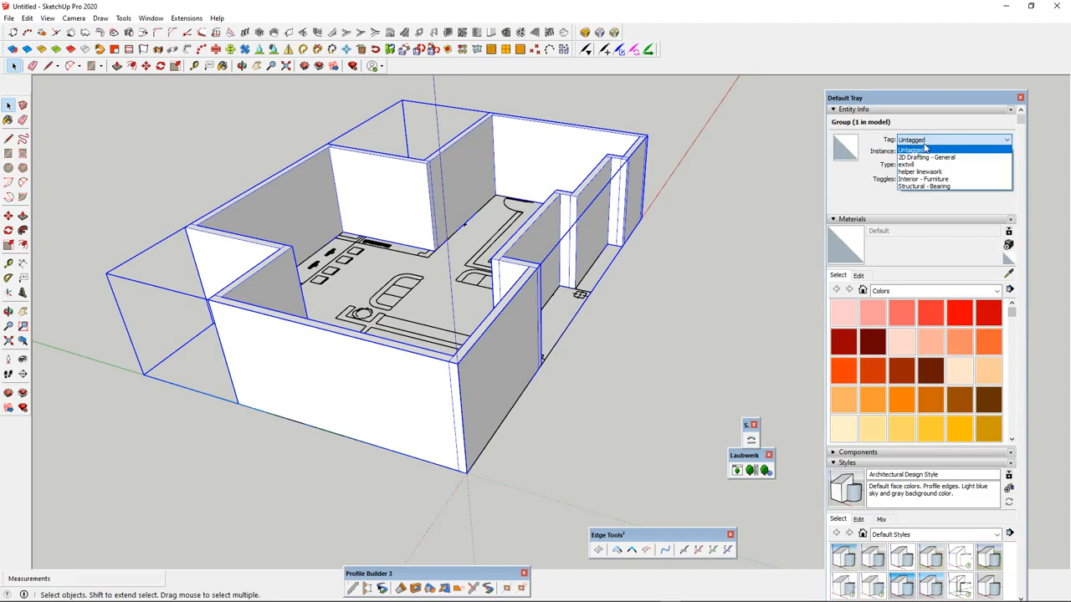
left_click(909, 165)
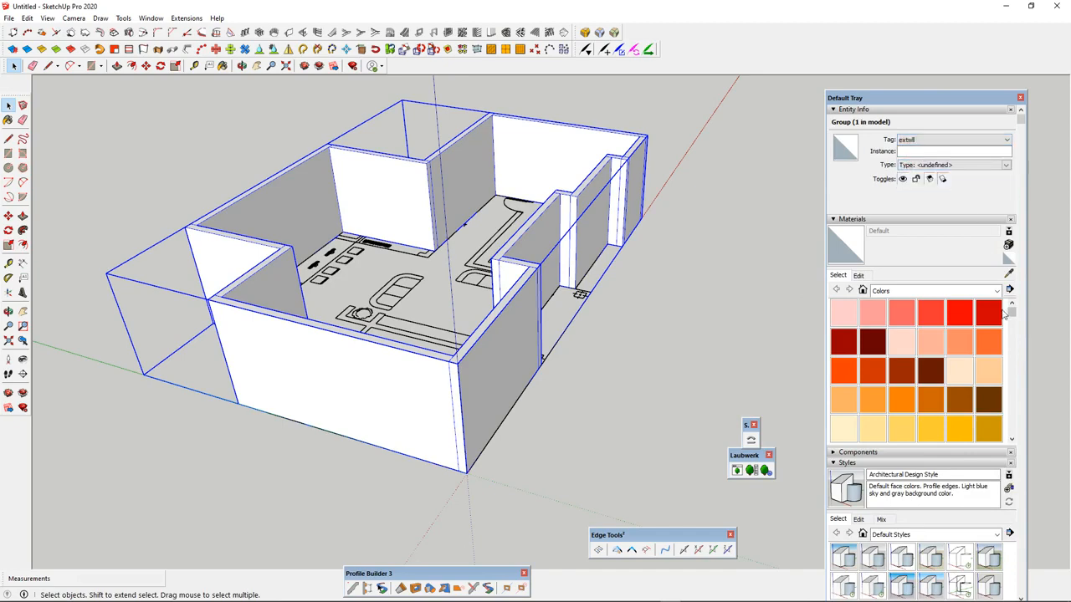
- Toggle the extwll tag's visibility off and on to check that it controls the outer walls
scroll(1003, 314, "down", 10)
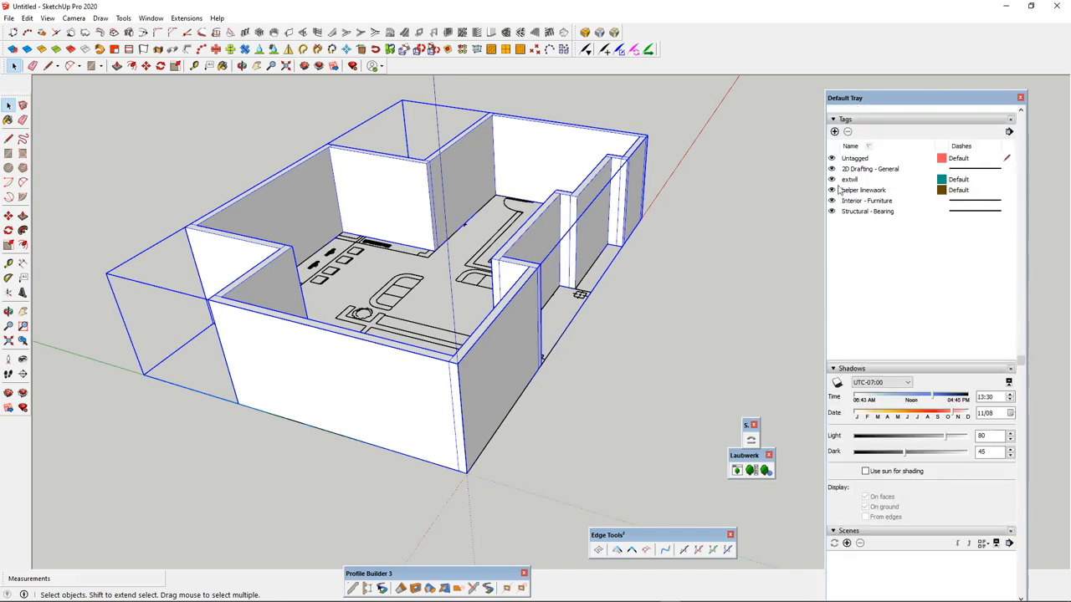
left_click(832, 180)
left_click(833, 180)
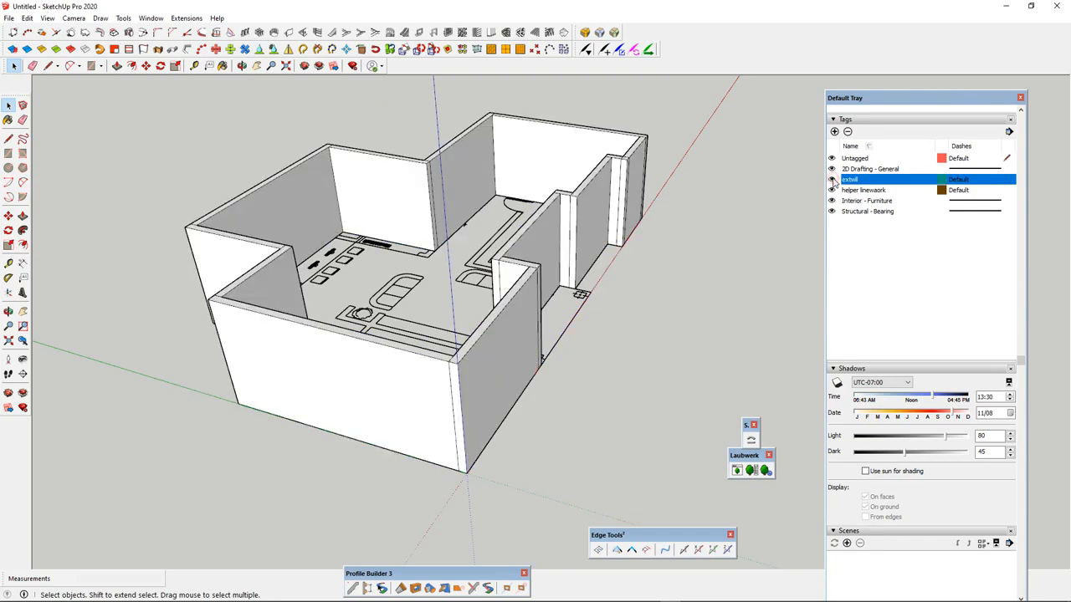
left_click(832, 179)
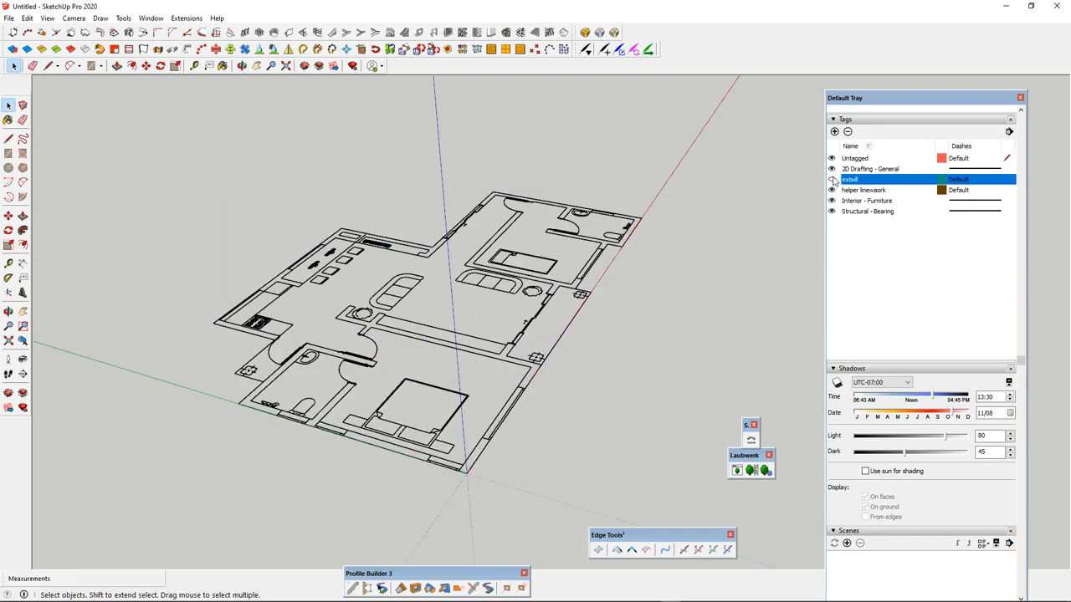
left_click(832, 180)
left_click(833, 180)
left_click(832, 181)
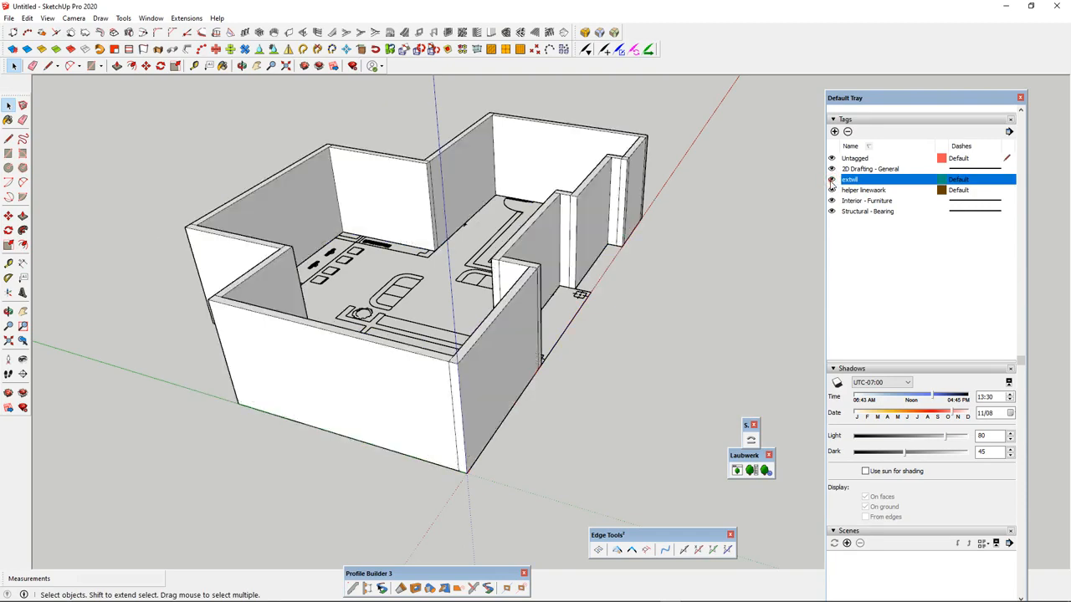
left_click(833, 181)
left_click(833, 181)
- Draw an 1800 by 200 mm rectangle over the second bedroom's bathroom door wall, starting from the outer wall
scroll(508, 295, "down", 3)
middle_click_drag(398, 289, 521, 335)
scroll(520, 334, "down", 1)
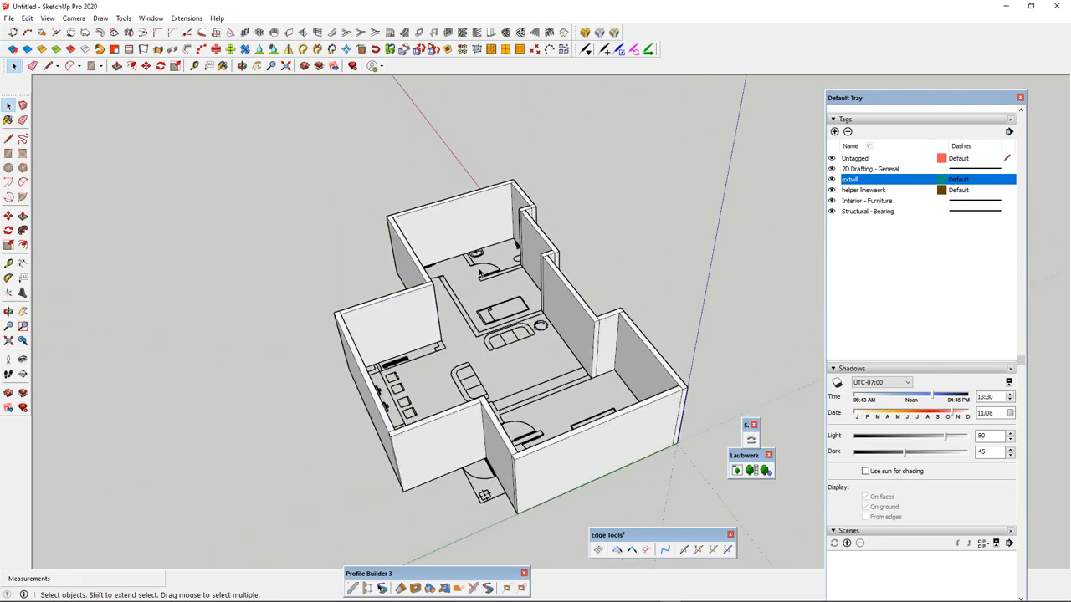
scroll(475, 289, "up", 4)
middle_click_drag(473, 293, 467, 324)
scroll(420, 205, "up", 5)
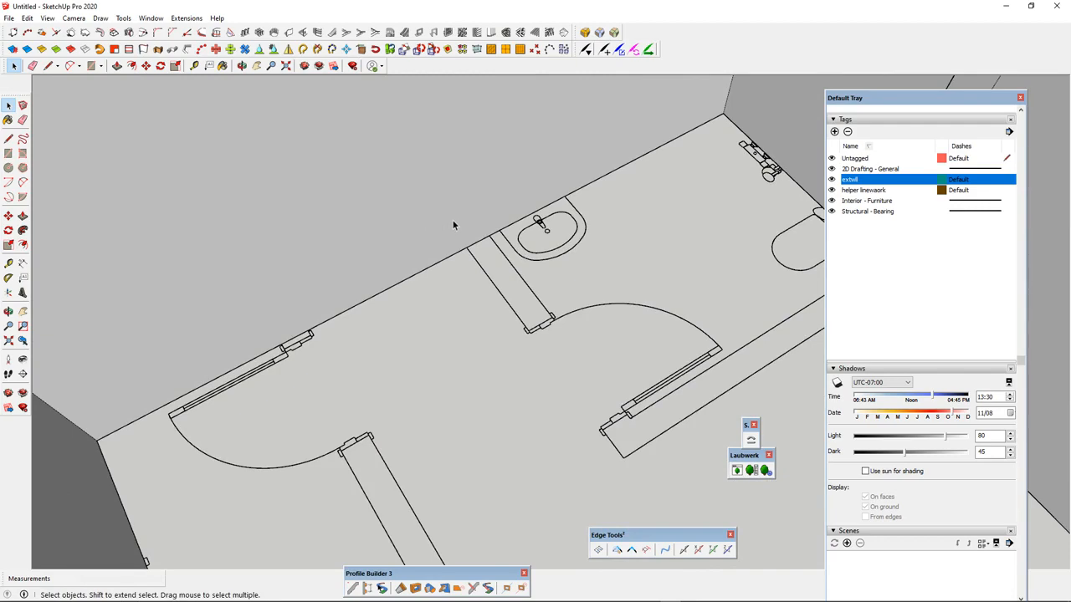
key("r")
scroll(627, 376, "up", 5)
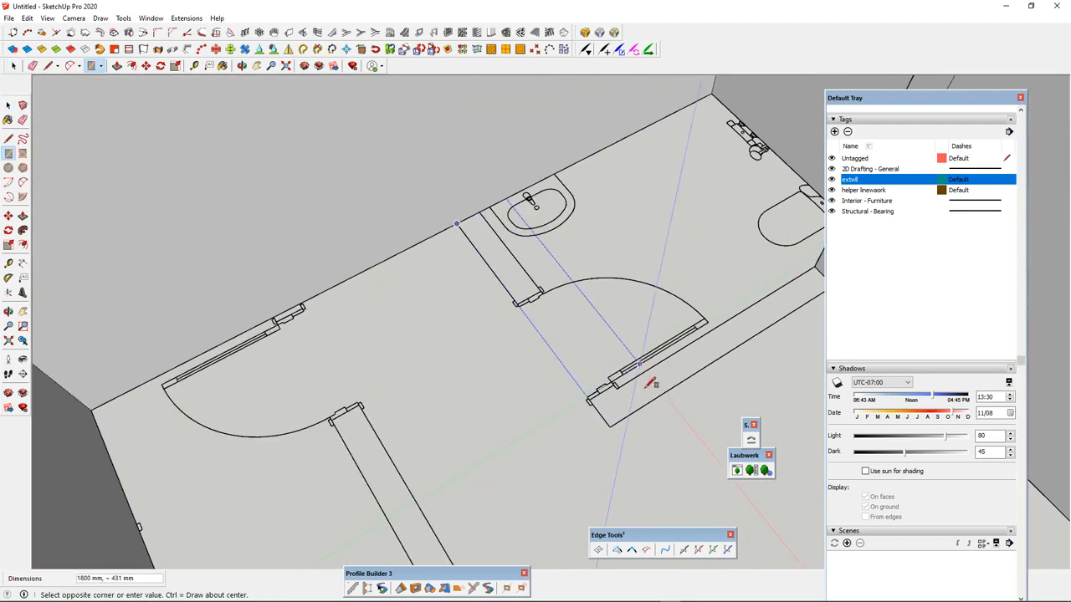
type("1800,200")
key("Return")
key("space")
scroll(543, 331, "down", 3)
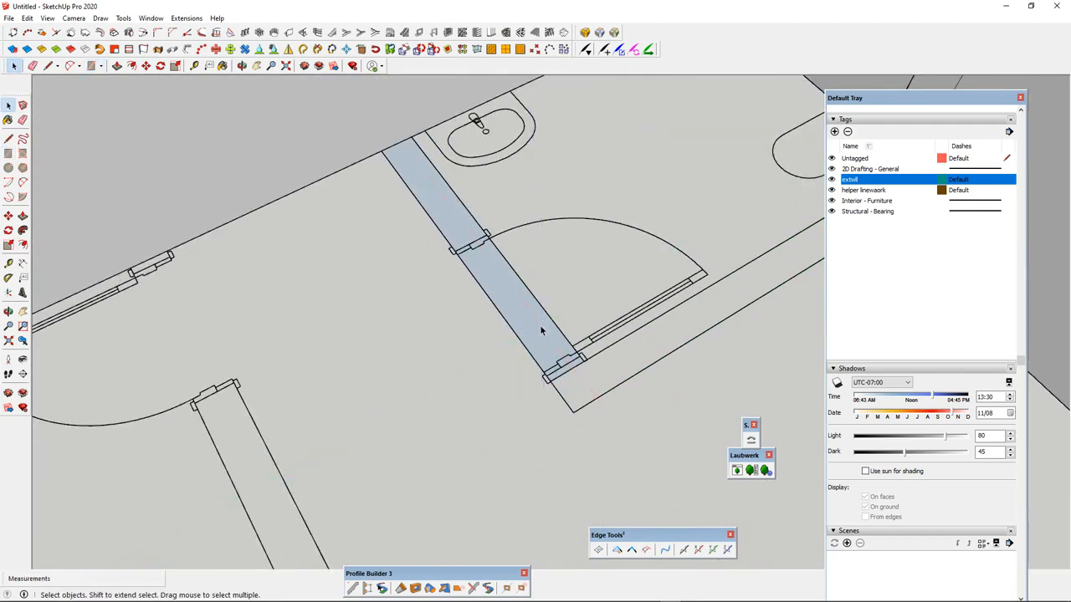
- Pull the bathroom door wall's rectangle up to the top of the outer walls
left_click(542, 331)
scroll(542, 331, "down", 3)
key("p")
left_click(543, 331)
scroll(544, 238, "down", 2)
scroll(544, 237, "down", 3)
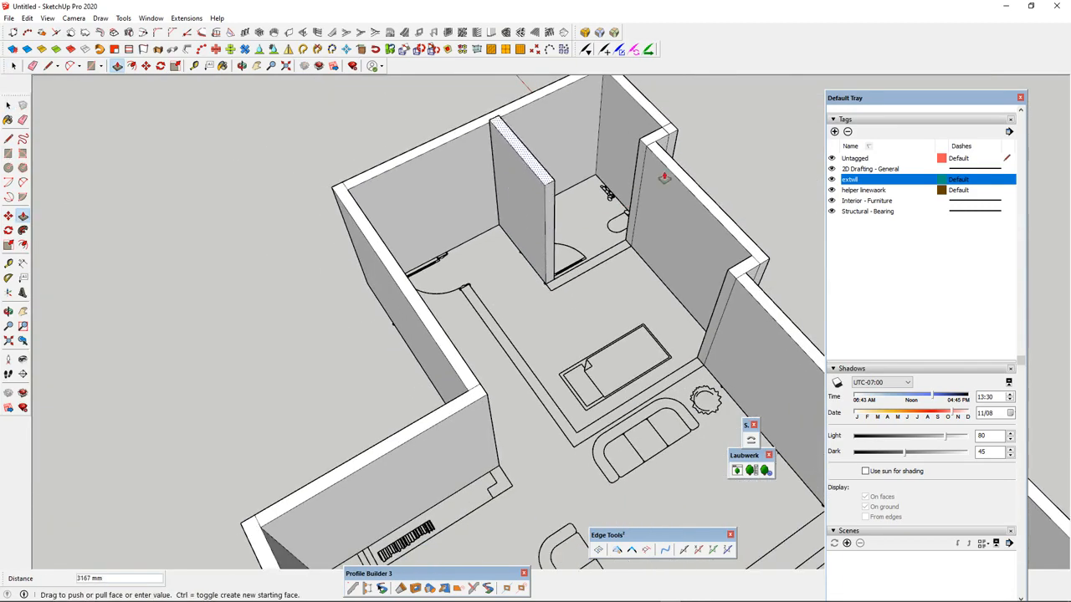
left_click(669, 171)
- Add a separate 200 mm corner segment at the free end of the bathroom door wall
scroll(549, 222, "up", 3)
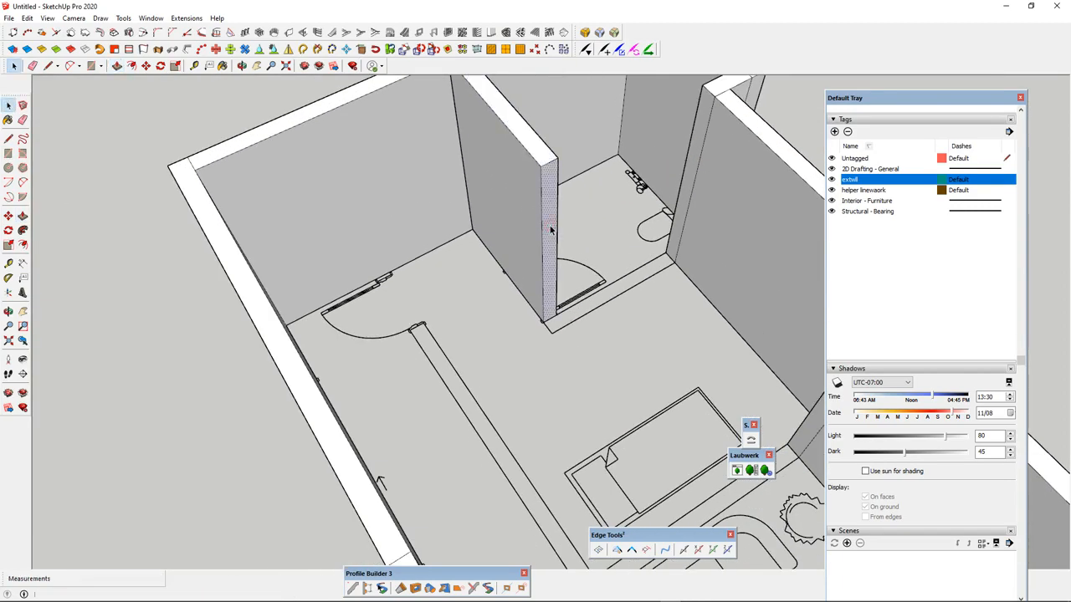
left_click_drag(550, 230, 647, 282)
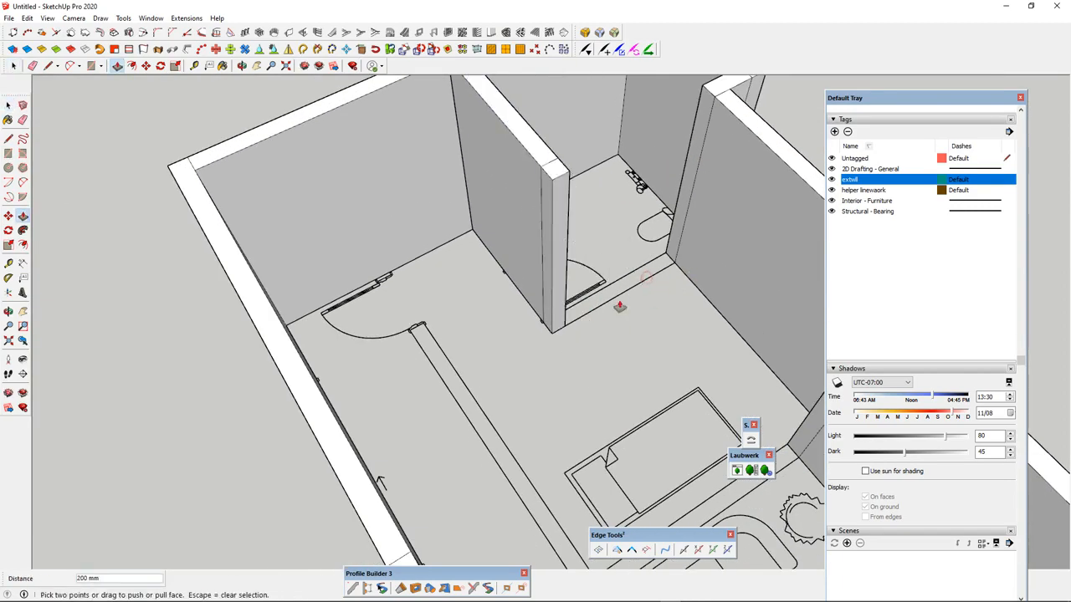
middle_click_drag(619, 306, 594, 287)
- Pull the corner segment's bathroom-side face 1800 mm across to the outer wall to enclose the bathroom
key("space")
scroll(559, 251, "up", 2)
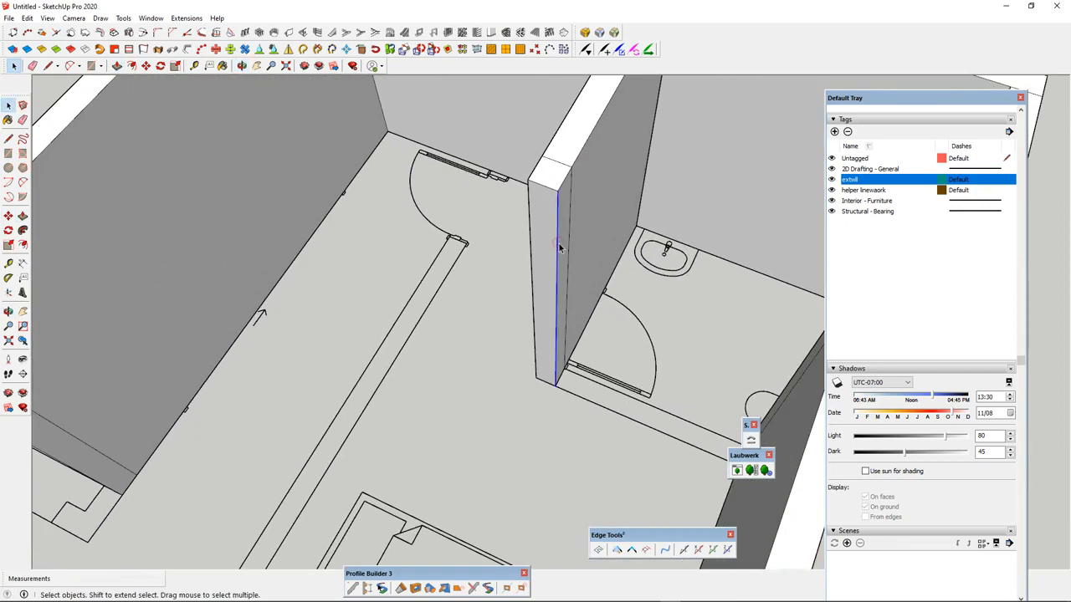
key("space")
left_click(562, 236)
scroll(602, 246, "down", 3)
scroll(622, 286, "up", 3)
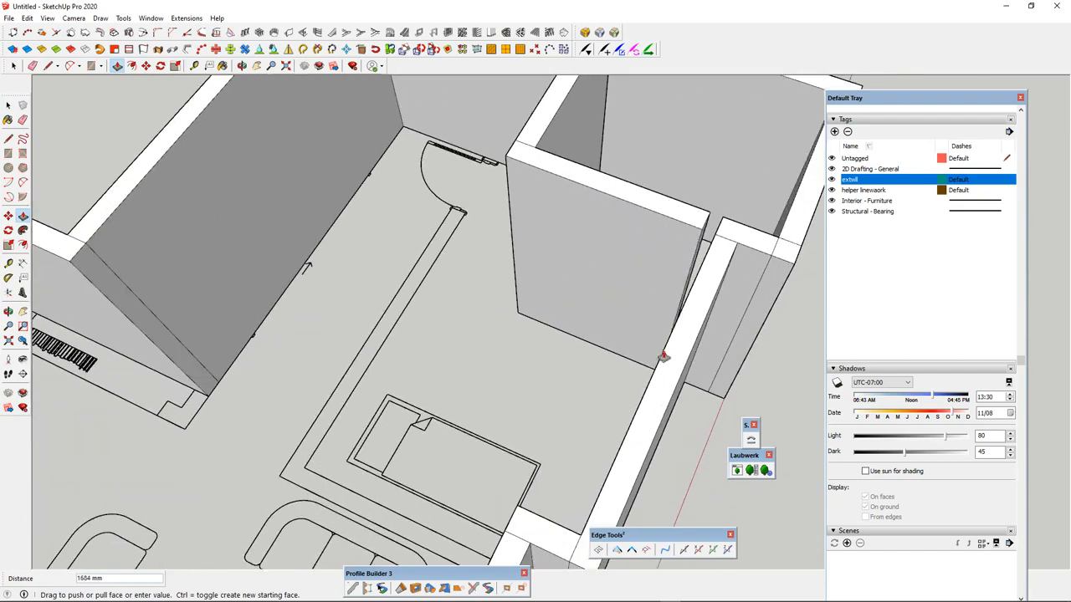
left_click(654, 376)
scroll(531, 259, "down", 5)
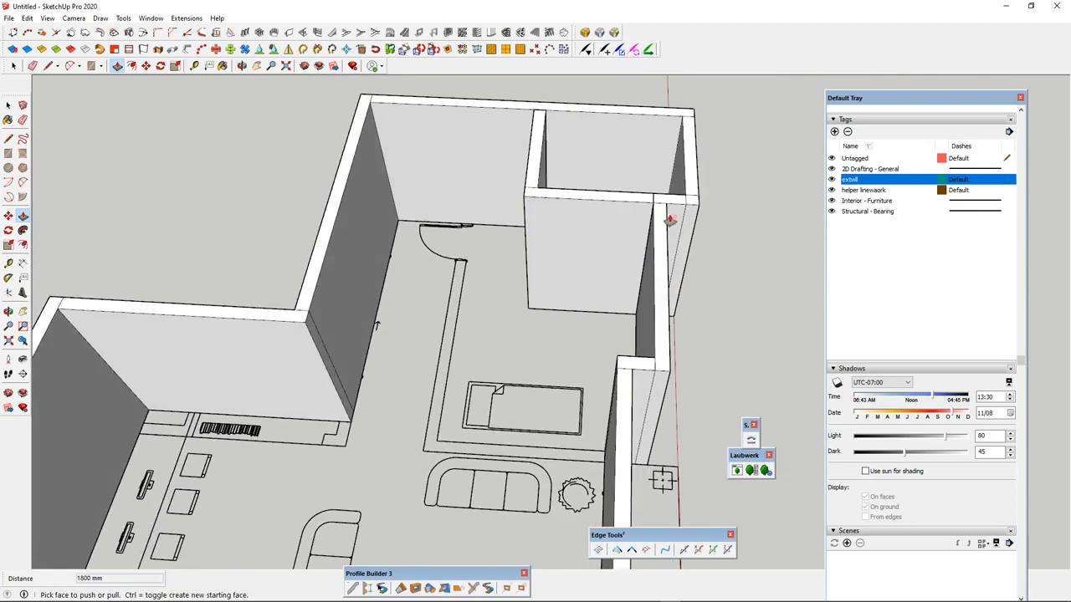
- Select the connected bathroom partition walls and make them a group
middle_click_drag(514, 269, 564, 322)
scroll(518, 318, "down", 1)
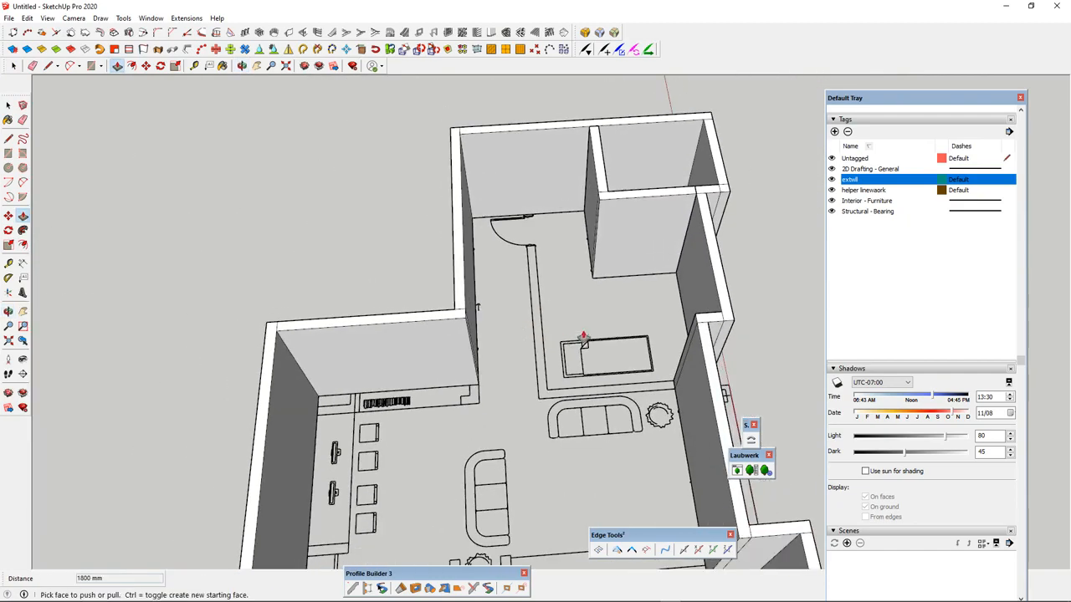
triple_click(625, 223)
right_click(625, 220)
left_click(681, 311)
- Trace the wall between the second bedroom and the sofa with a rectangle and pull it up to the outer walls' top
middle_click_drag(619, 311, 676, 313)
scroll(636, 300, "up", 3)
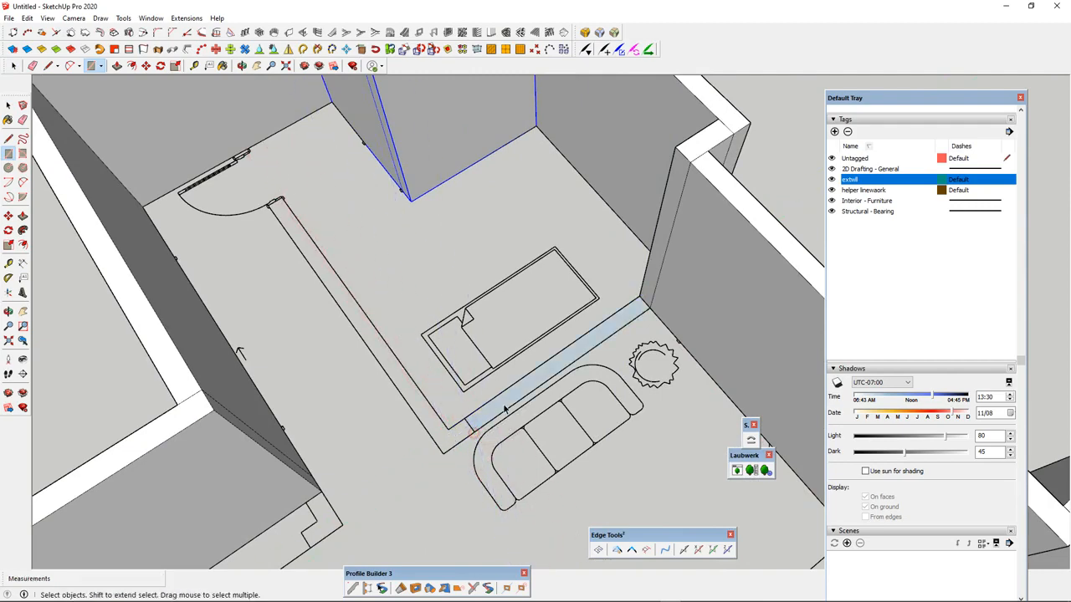
left_click(505, 407)
scroll(613, 303, "down", 3)
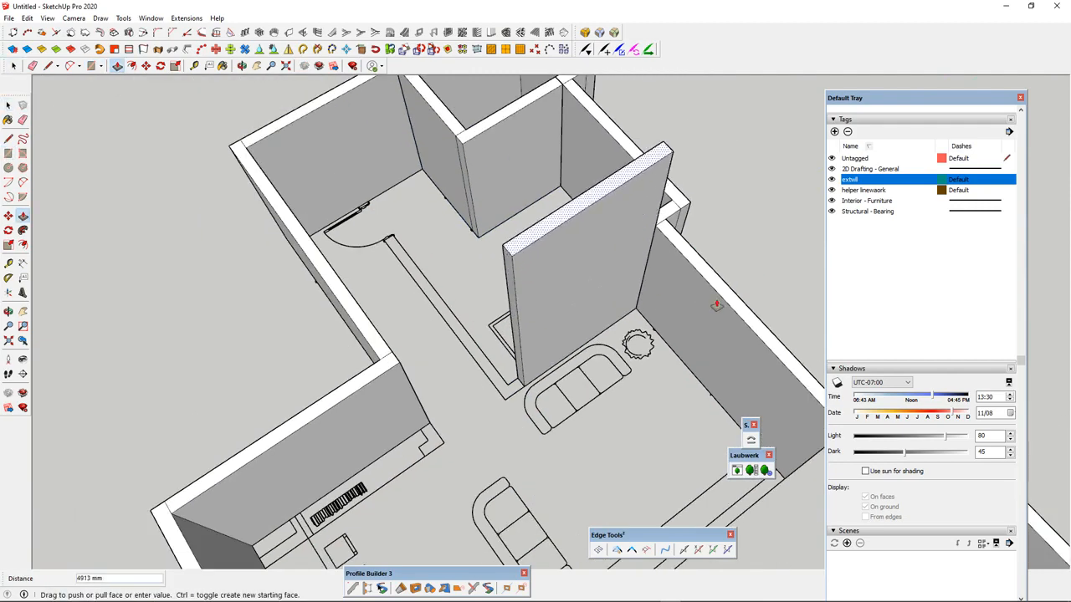
left_click(719, 302)
- Add a separate 200 mm corner segment at the free end of the wall behind the sofa
scroll(503, 379, "up", 3)
key("space")
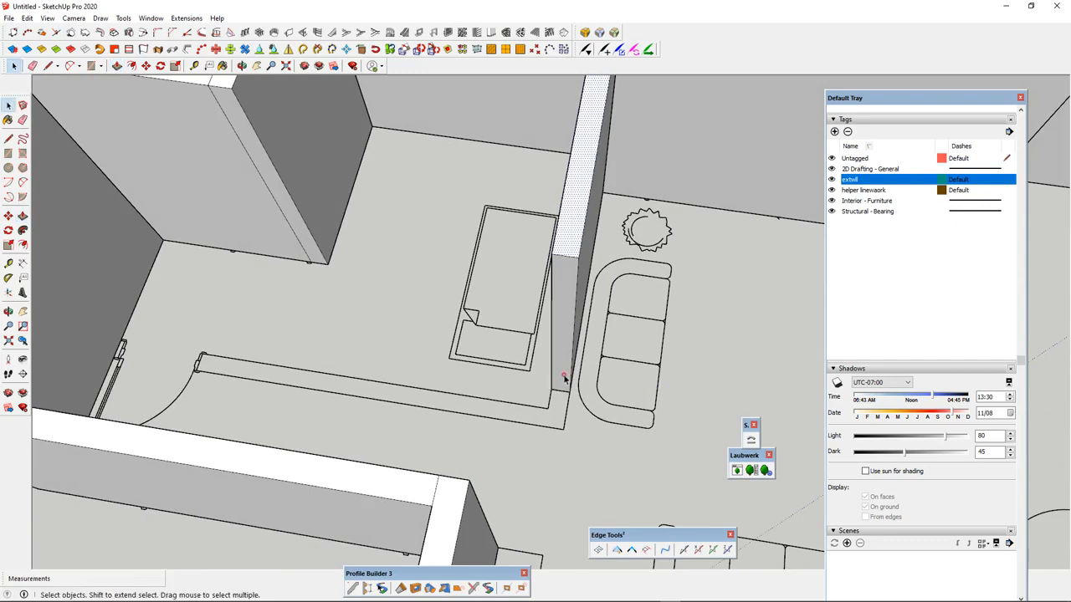
mouse_move(556, 387)
middle_mouse_down()
mouse_move(540, 400)
mouse_move(586, 393)
mouse_move(559, 386)
middle_mouse_up()
key("p")
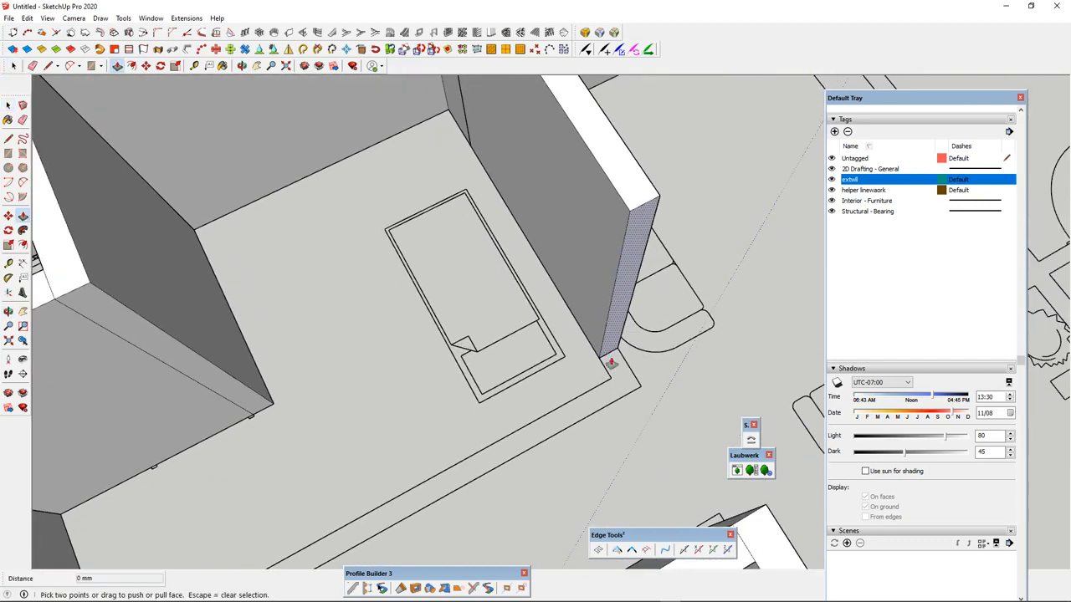
left_click(610, 348)
scroll(594, 392, "down", 2)
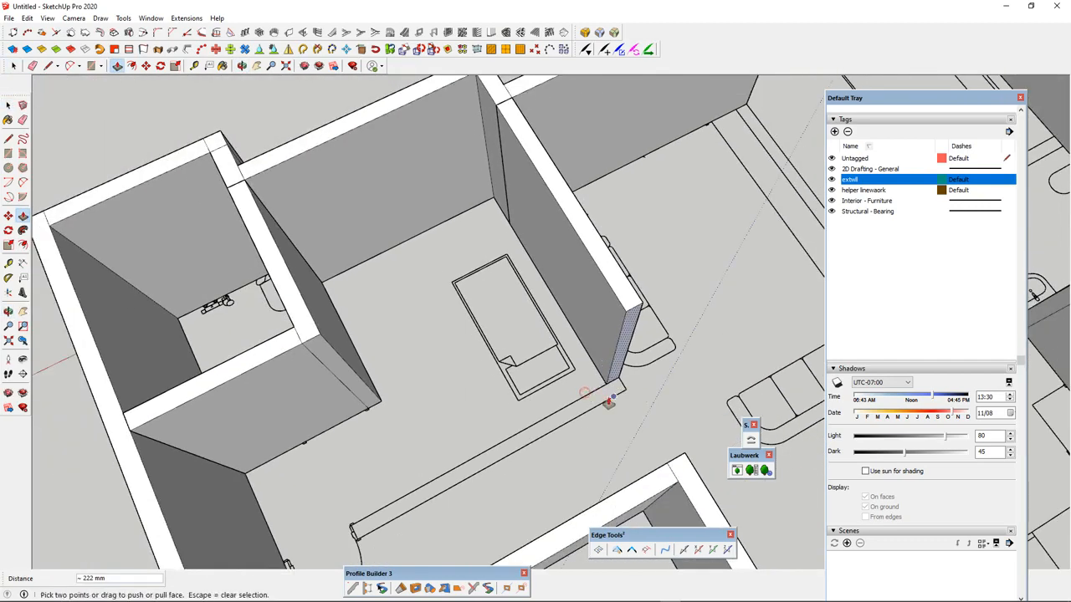
scroll(590, 397, "up", 3)
left_click(577, 433)
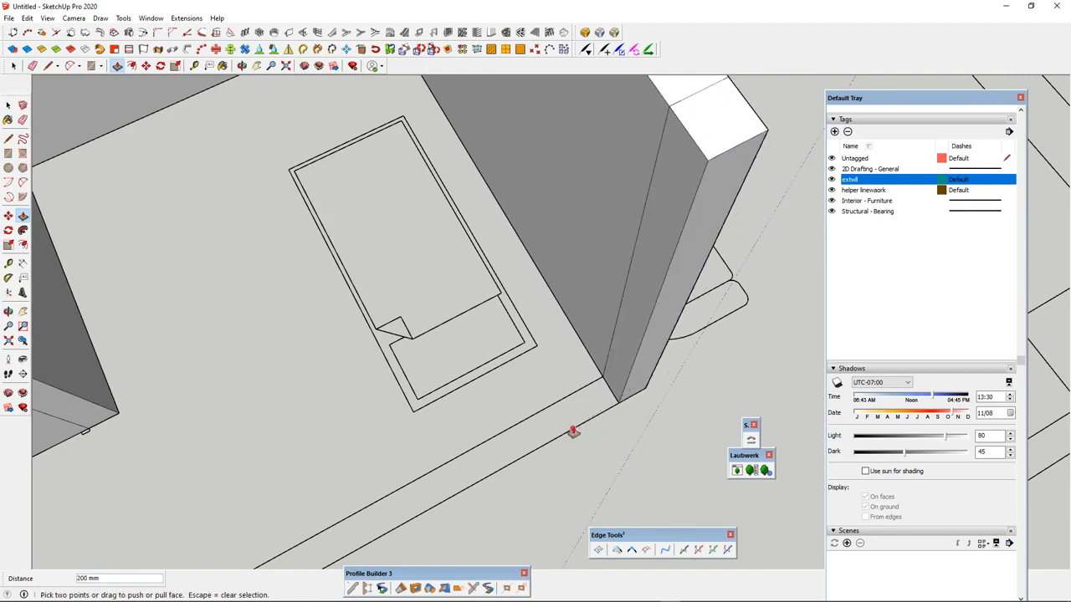
scroll(522, 368, "down", 4)
scroll(563, 356, "down", 1)
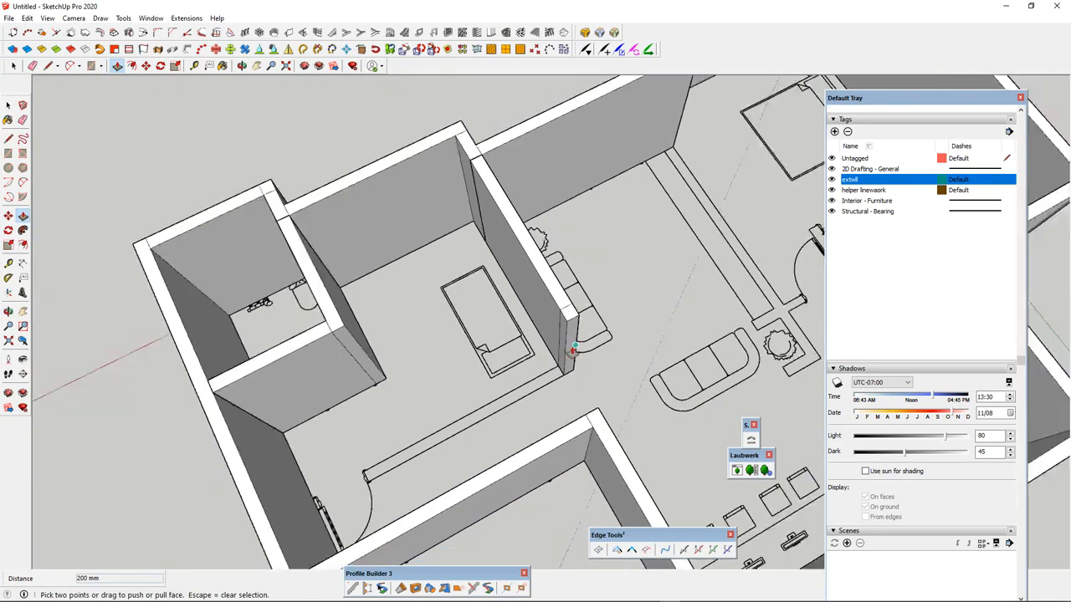
- Pull the bedroom-side face of the corner segment behind the sofa 4800 mm along the plan to the outer wall
scroll(552, 362, "up", 1)
middle_click_drag(538, 366, 580, 354)
scroll(579, 352, "up", 2)
key("space")
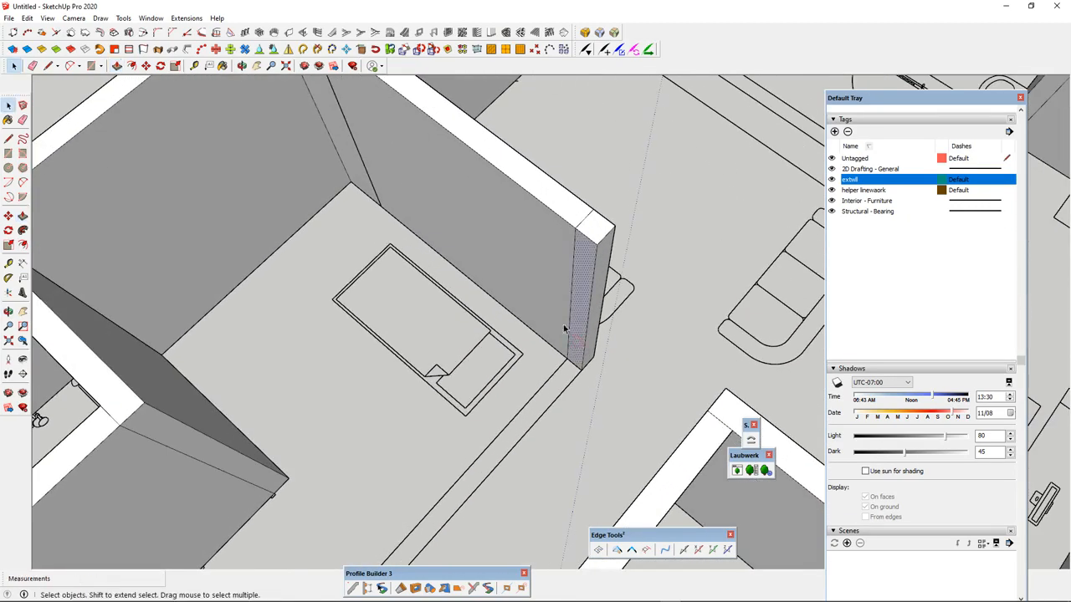
scroll(565, 329, "down", 5)
scroll(569, 320, "up", 4)
key("p")
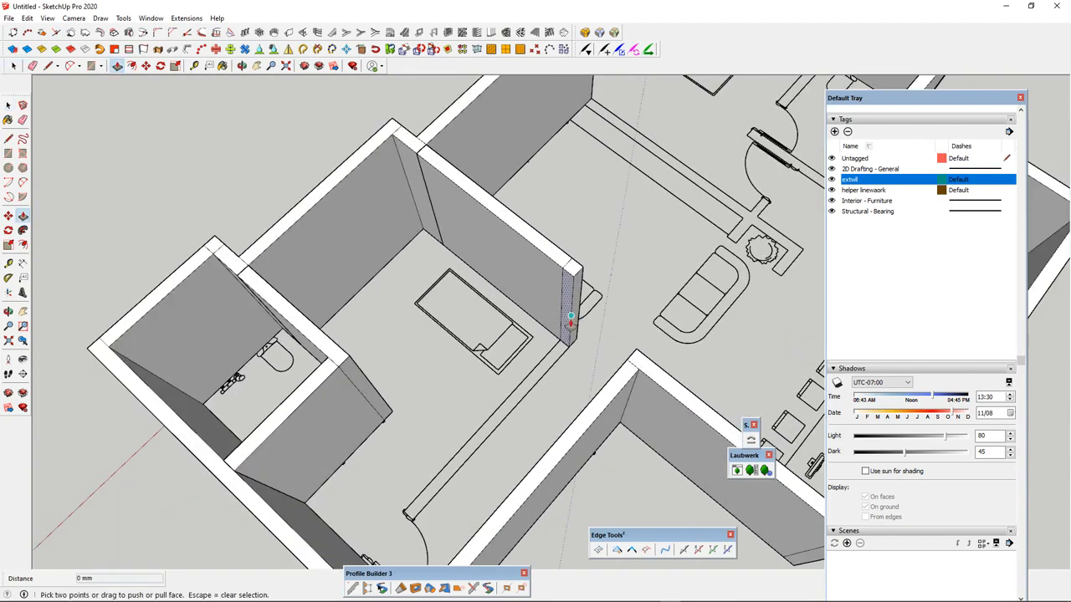
left_click(570, 321)
left_click(545, 356)
scroll(540, 372, "down", 3)
scroll(532, 366, "up", 3)
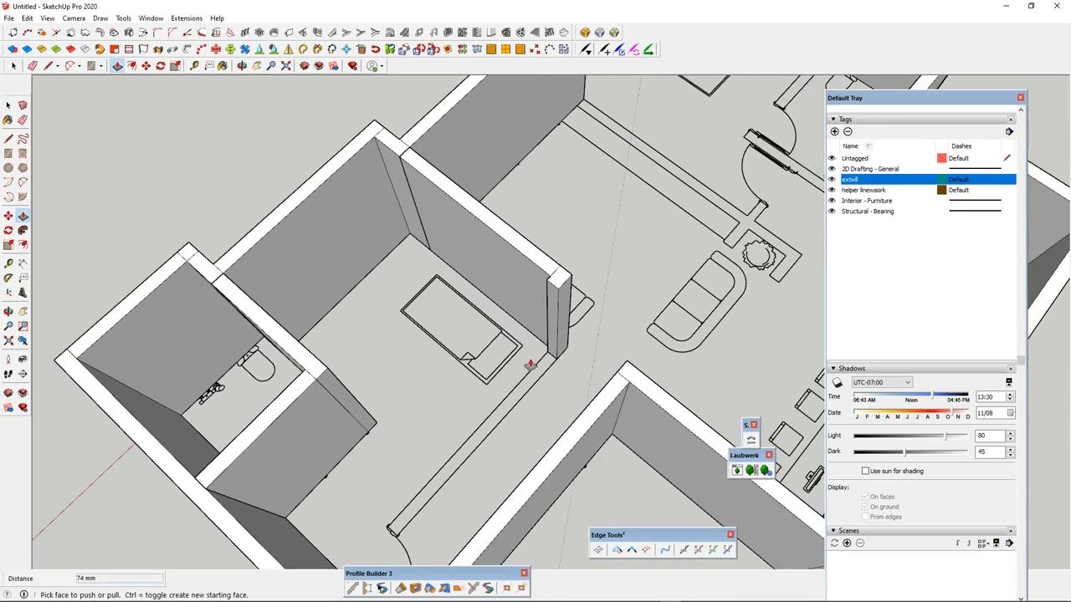
left_click(561, 334)
left_click(559, 335)
scroll(426, 425, "down", 4)
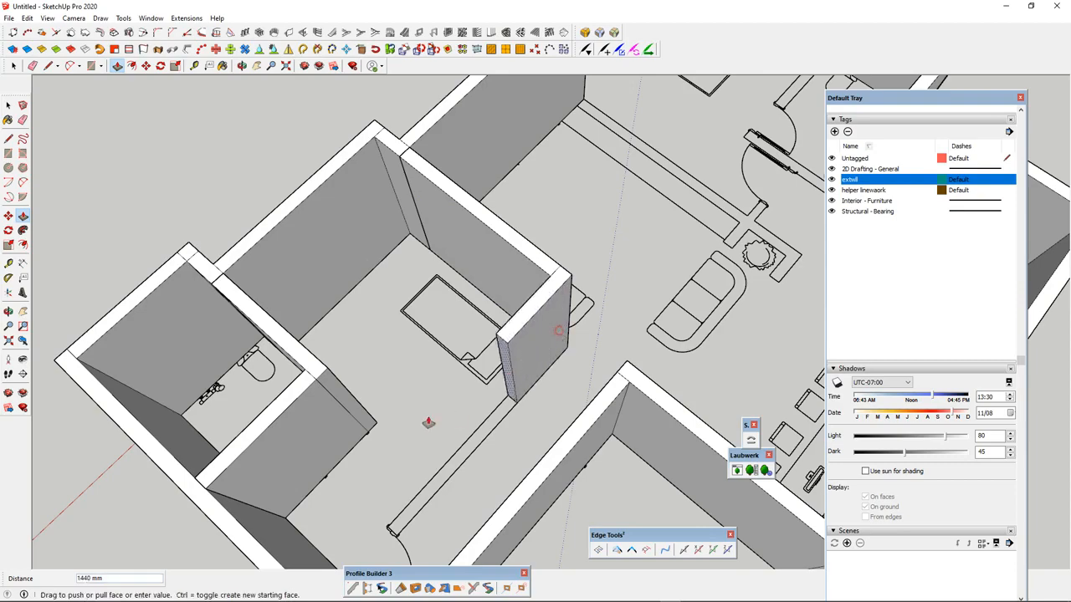
scroll(414, 485, "up", 4)
left_click(406, 534)
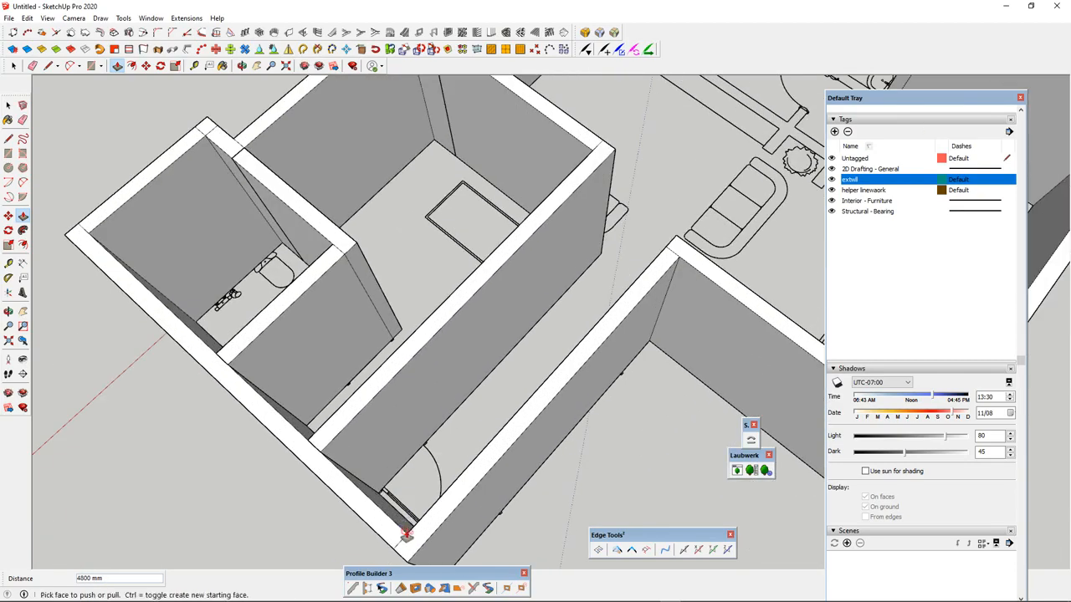
- Trace the wall between the living room and the main bedroom with a rectangle up to the crossing wall
scroll(404, 527, "down", 6)
middle_click_drag(538, 345, 519, 274)
scroll(532, 244, "up", 5)
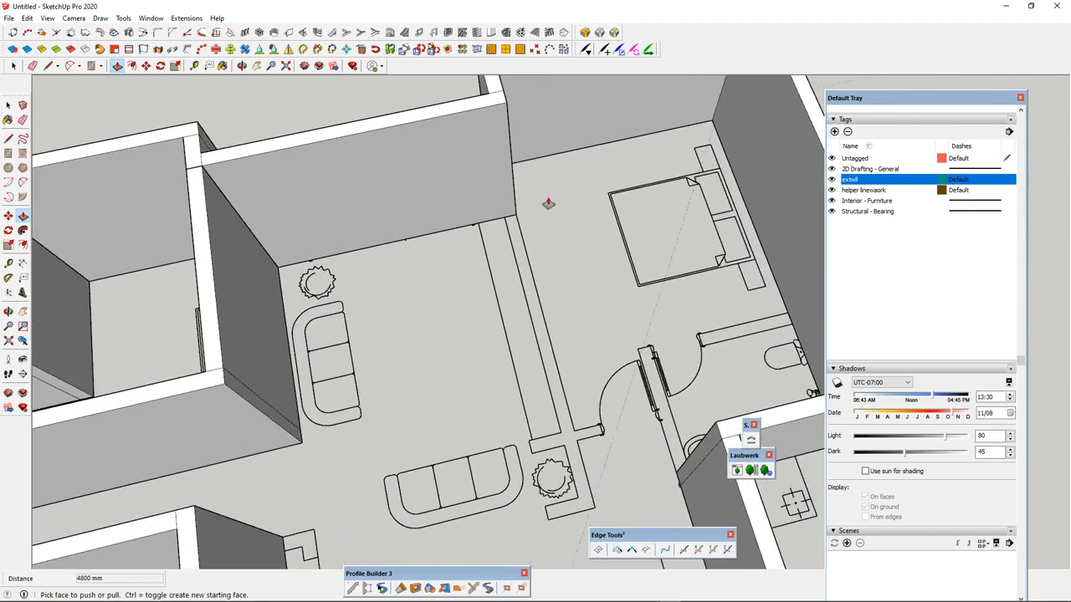
key("r")
left_click(514, 216)
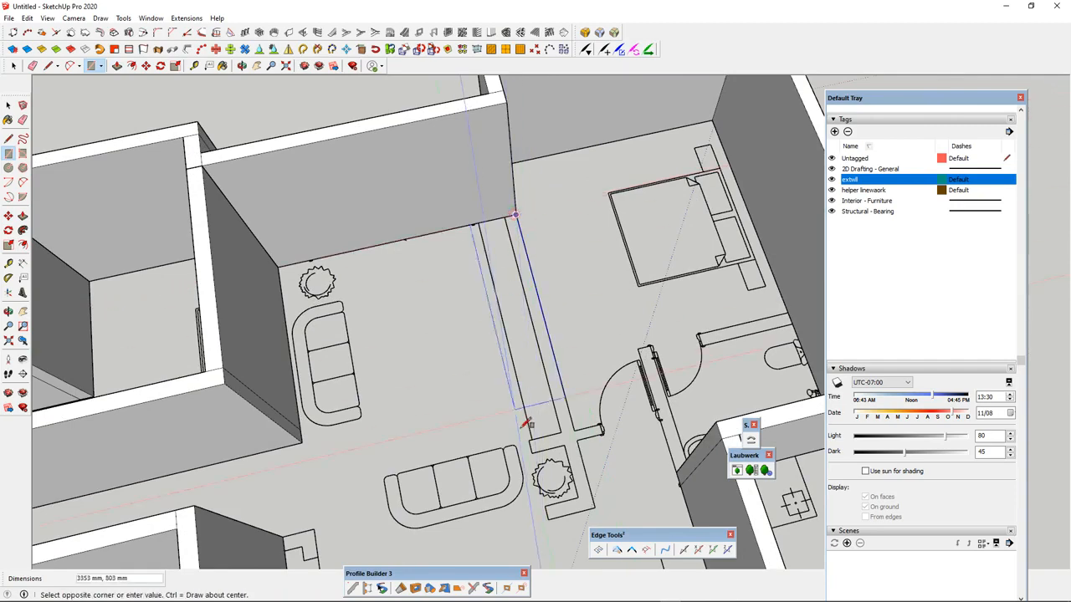
scroll(552, 435, "down", 1)
scroll(552, 442, "up", 3)
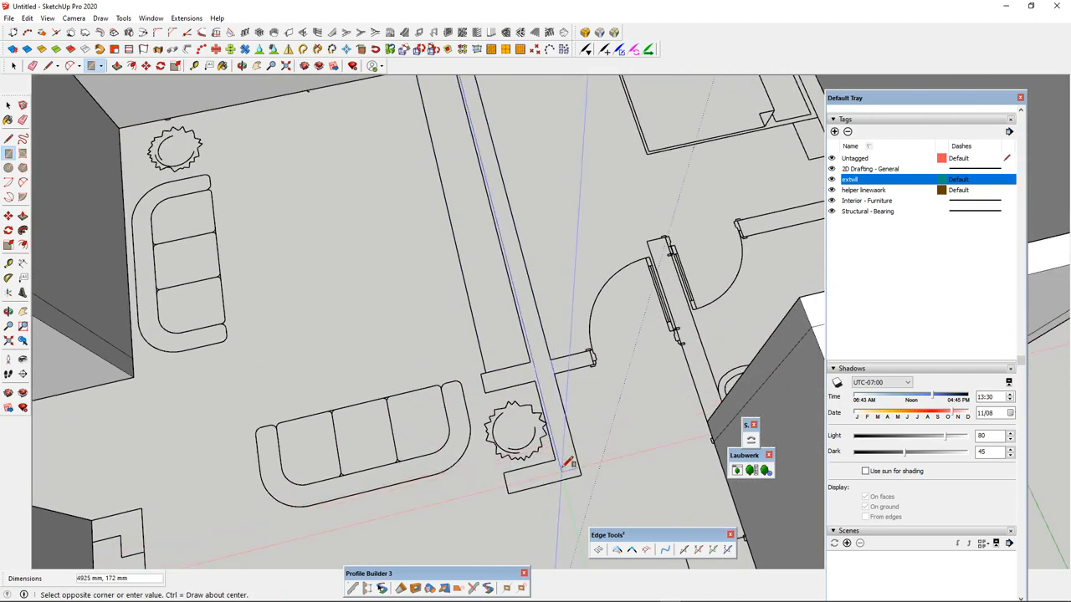
left_click(530, 361)
- Pull the traced wall between the living room and main bedroom up 3000 mm
key("space")
double_click(537, 349)
scroll(536, 347, "down", 3)
key("p")
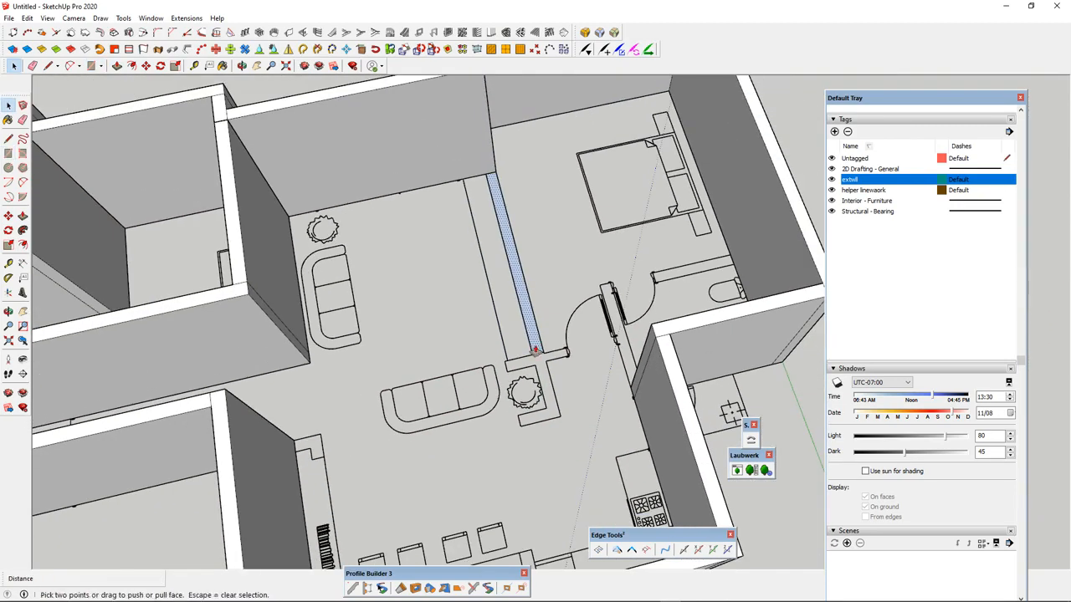
left_click(537, 344)
left_click(553, 343)
- Add a separate corner segment at the free end of this wall and pull its sofa-side face out 500 mm
scroll(536, 347, "up", 3)
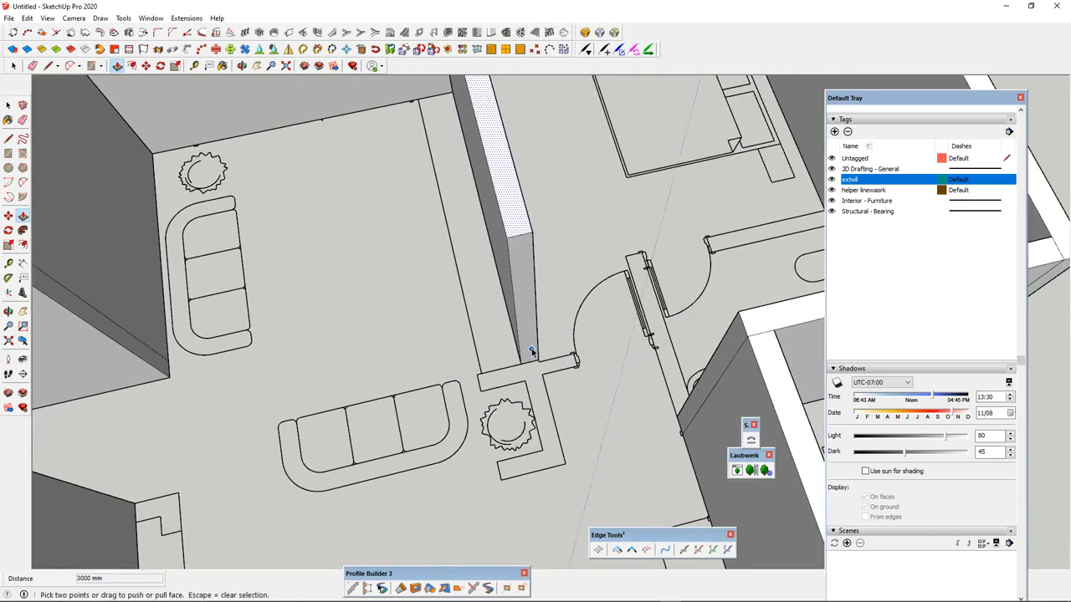
key("space")
key("p")
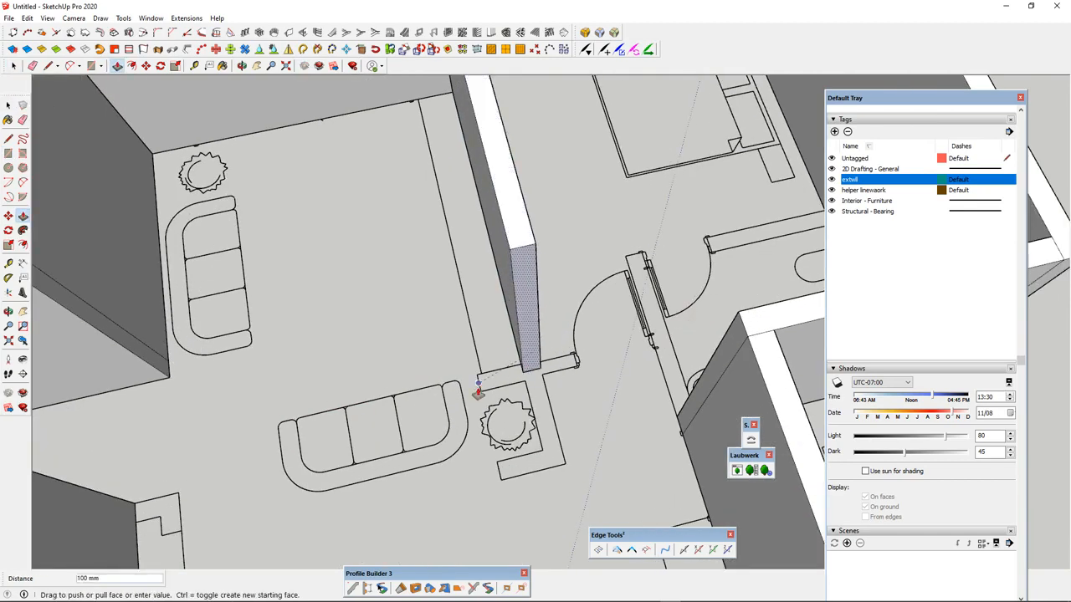
scroll(548, 386, "up", 5)
key("space")
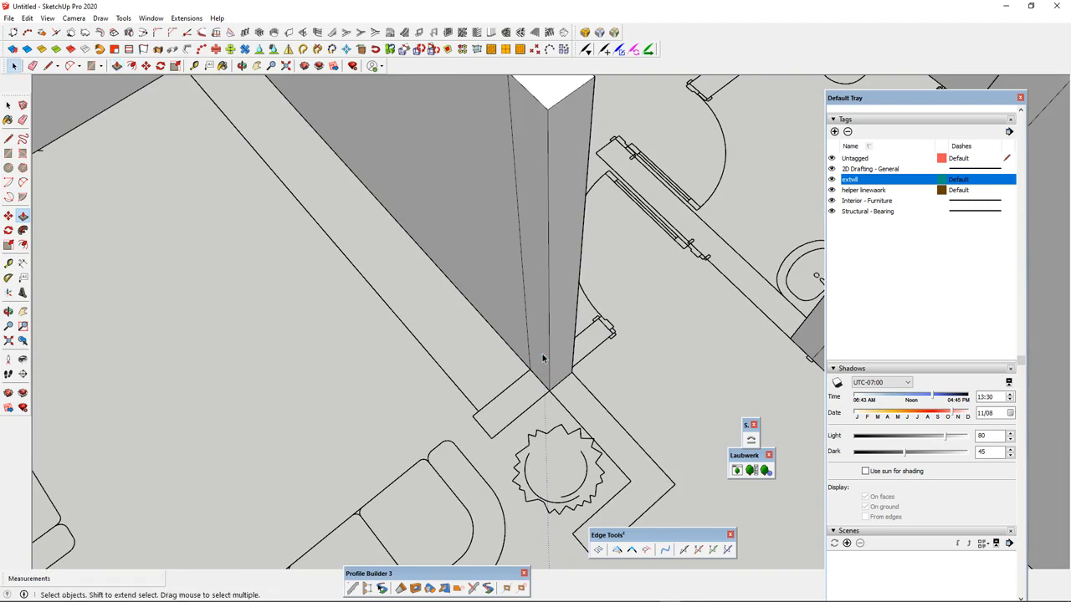
left_click(542, 356)
key("p")
left_click_drag(542, 355, 490, 434)
- Pull the corner segment's opposite face past the bedroom door opening to the wall beside the bathroom
middle_click_drag(490, 435, 238, 370)
scroll(399, 365, "down", 2)
scroll(399, 366, "up", 2)
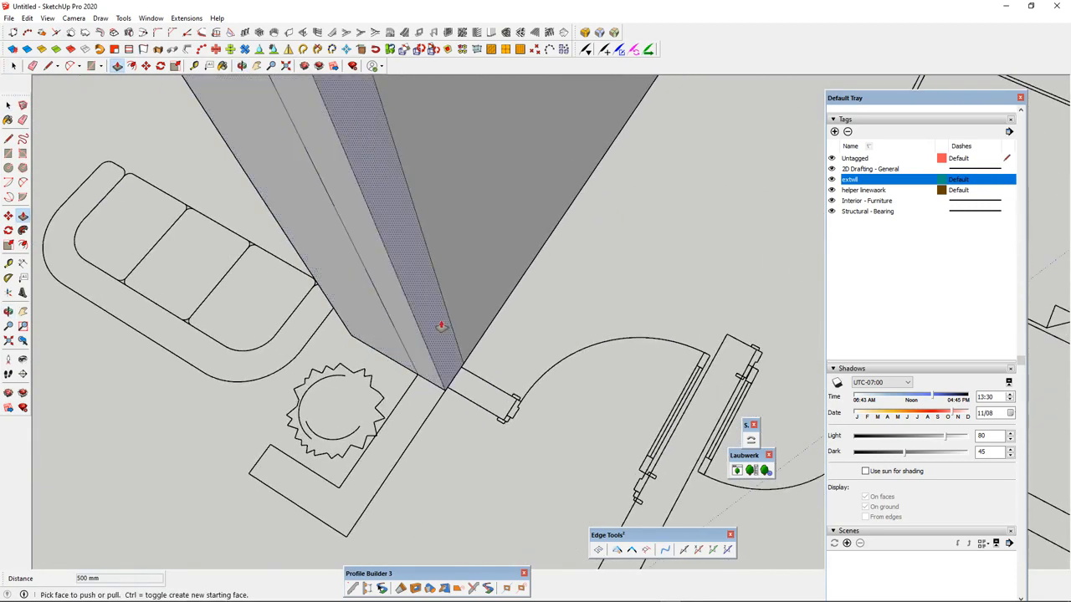
left_click(440, 326)
scroll(559, 386, "down", 2)
scroll(494, 379, "down", 2)
scroll(614, 367, "up", 3)
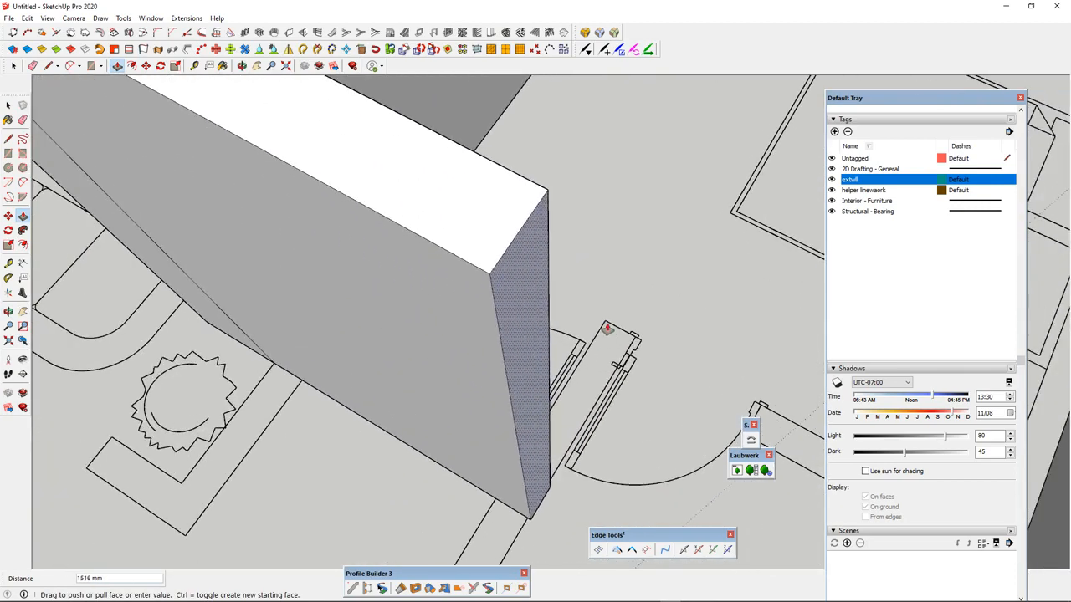
left_click(606, 325)
- Add a separate 200 mm corner segment at the end of the wall across the bedroom doorway
scroll(526, 390, "down", 1)
scroll(537, 404, "up", 2)
middle_click_drag(537, 404, 371, 423)
left_click(394, 407)
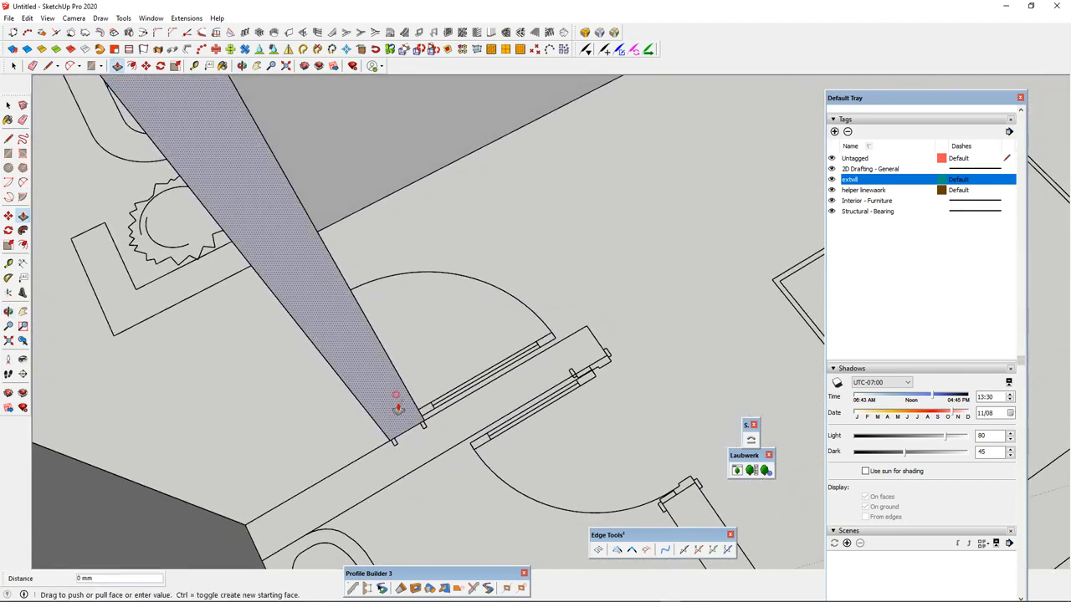
scroll(611, 357, "up", 2)
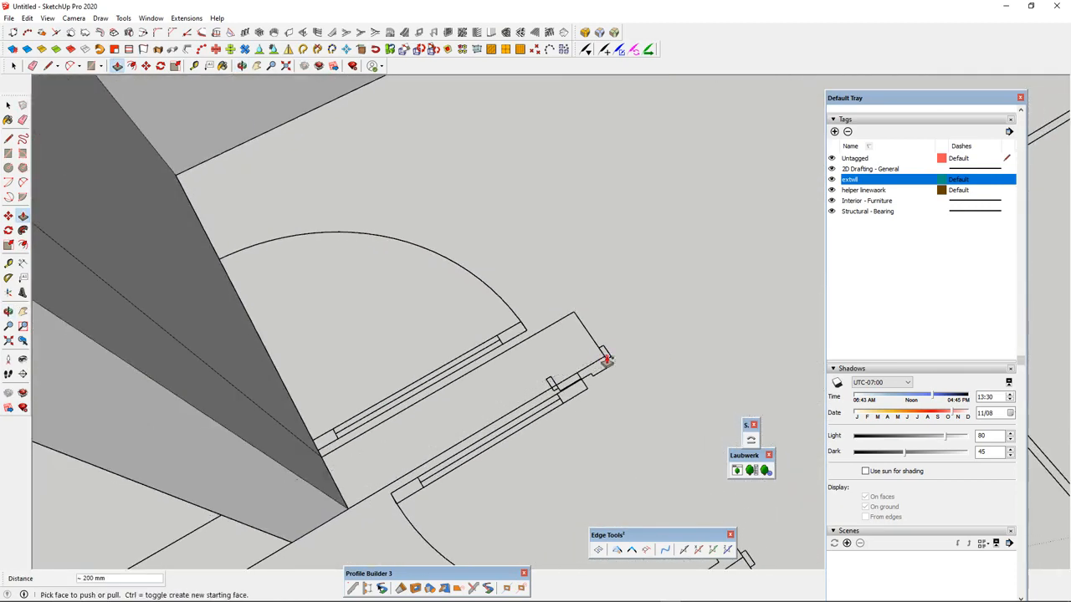
- Try to pull the corner segment's bedroom-side face 1000 mm along the wall beside the bathroom
scroll(617, 375, "down", 4)
middle_click_drag(614, 353, 410, 342)
scroll(510, 364, "up", 2)
left_click(494, 348)
scroll(504, 410, "up", 3)
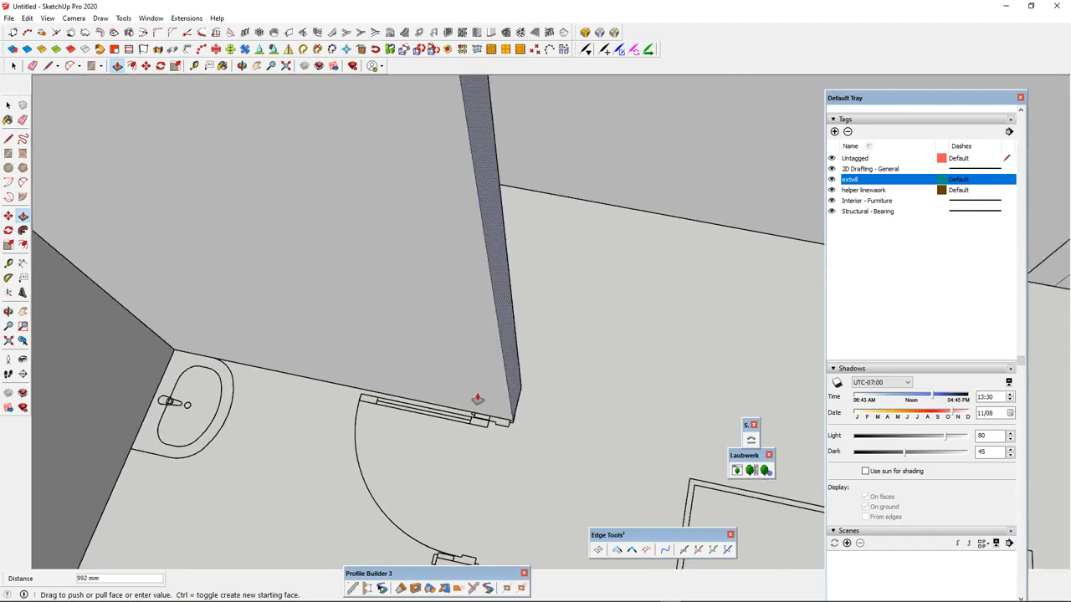
scroll(471, 409, "down", 3)
left_click(393, 531)
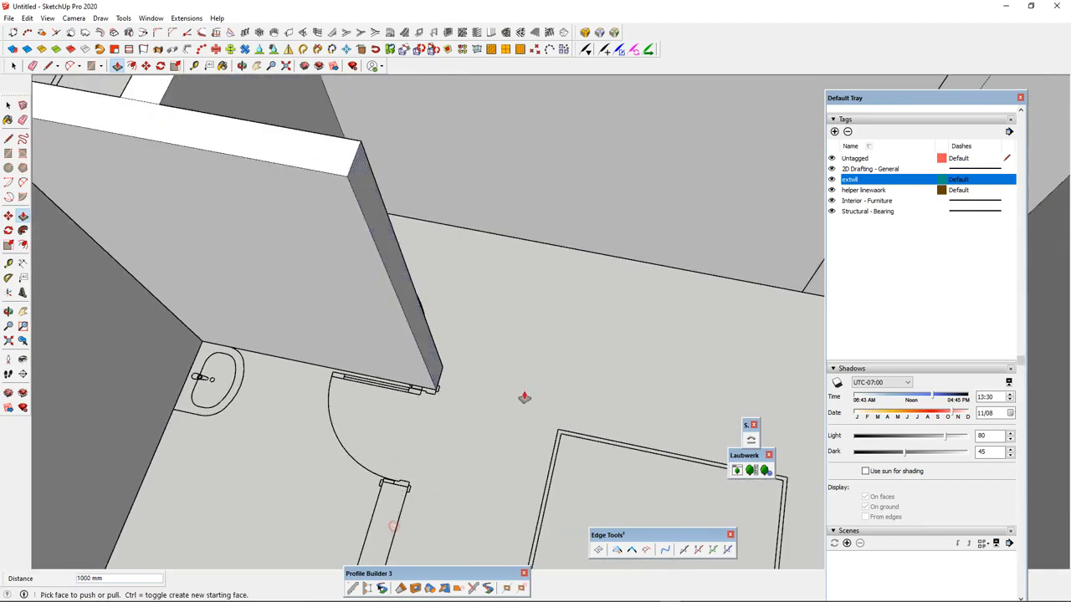
- Extend the wall beside the bathroom 800 mm toward the bedroom, plus a further 30 mm to the bathroom partition line
scroll(464, 408, "down", 5)
scroll(448, 408, "up", 3)
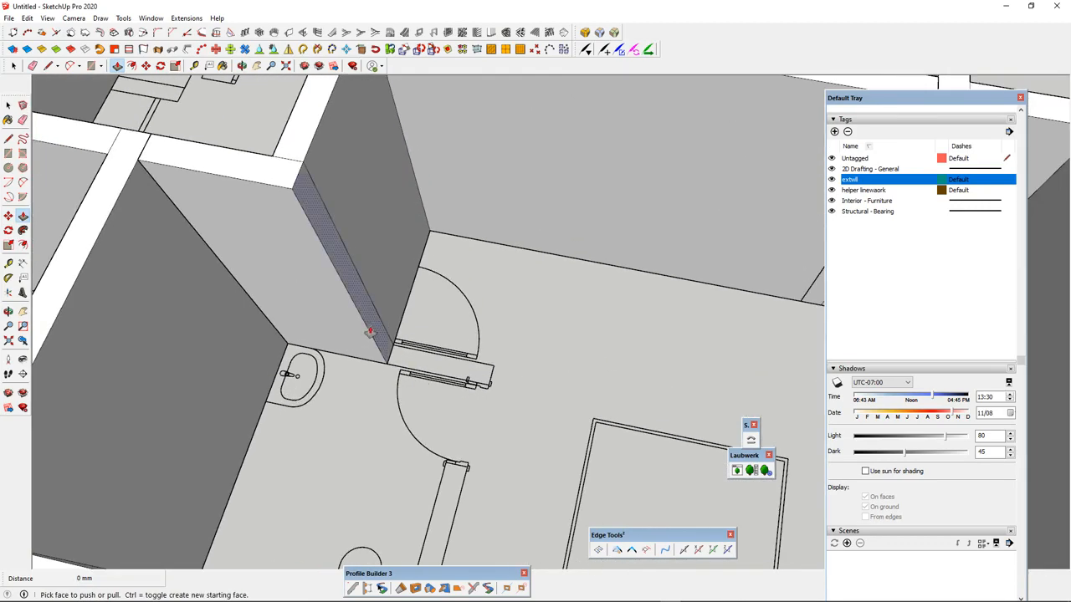
left_click(427, 383)
left_click(436, 507)
scroll(474, 367, "up", 2)
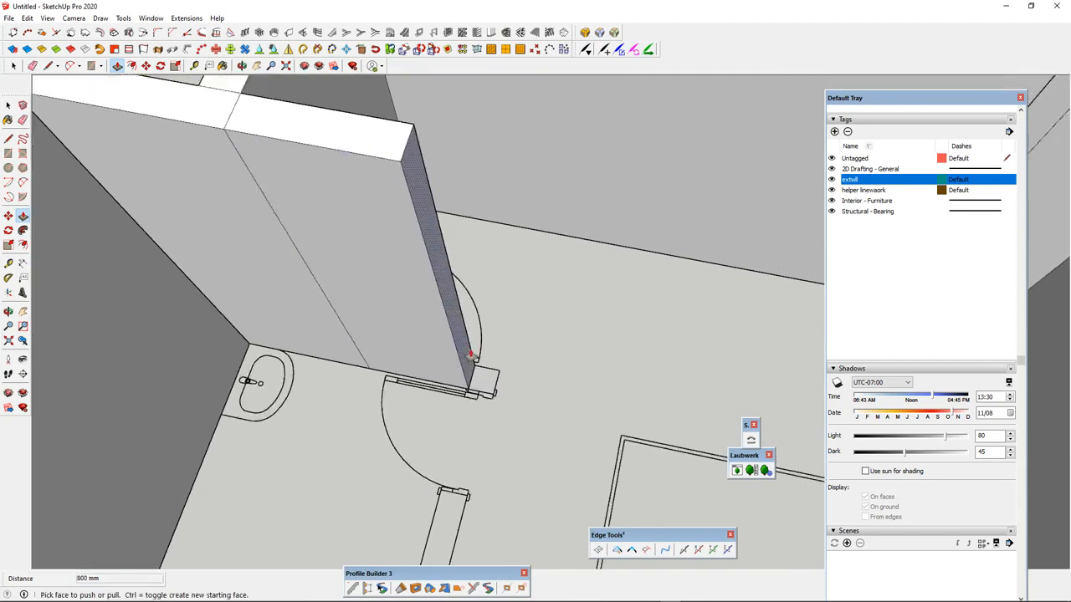
left_click(475, 369)
left_click(477, 377)
- Add a 200 mm corner segment at the wall's end and pull its bathroom-side face about 2300 mm to the outer wall
scroll(473, 374, "down", 4)
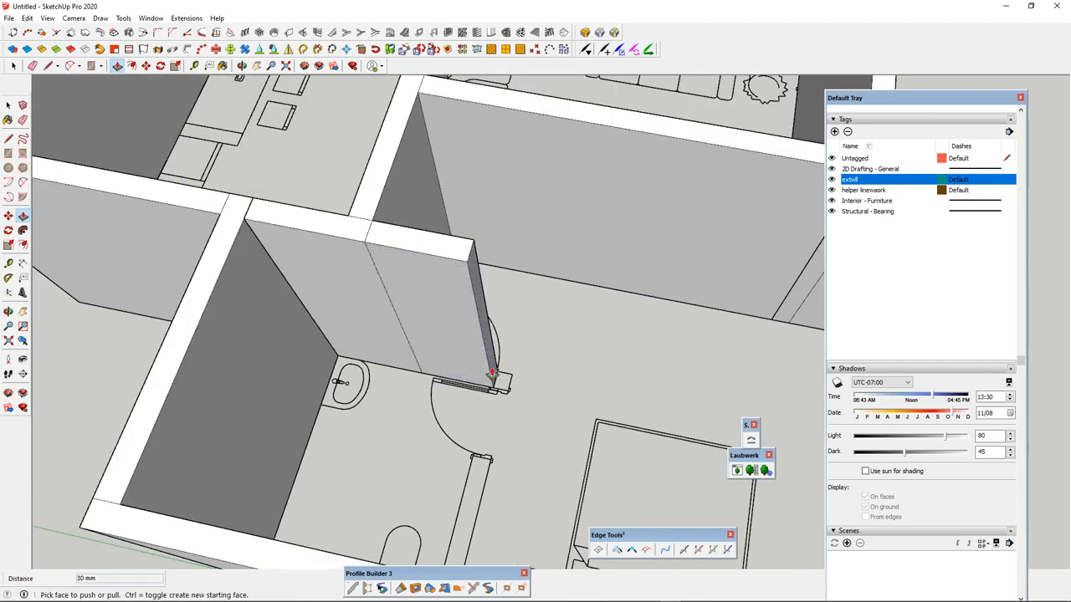
left_click(490, 371)
left_click(479, 518)
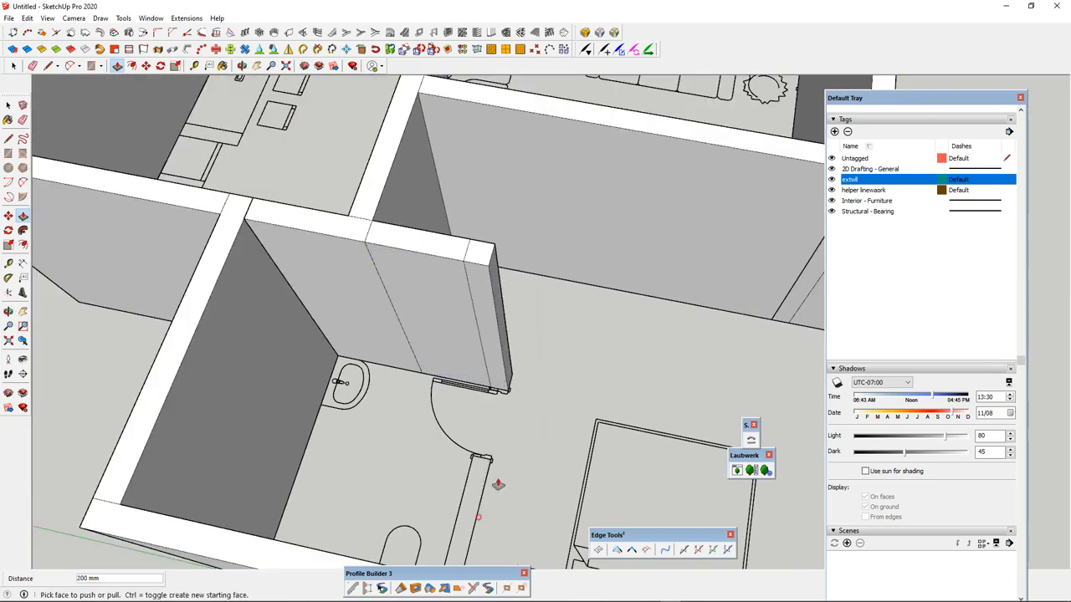
left_click(494, 354)
scroll(493, 354, "down", 3)
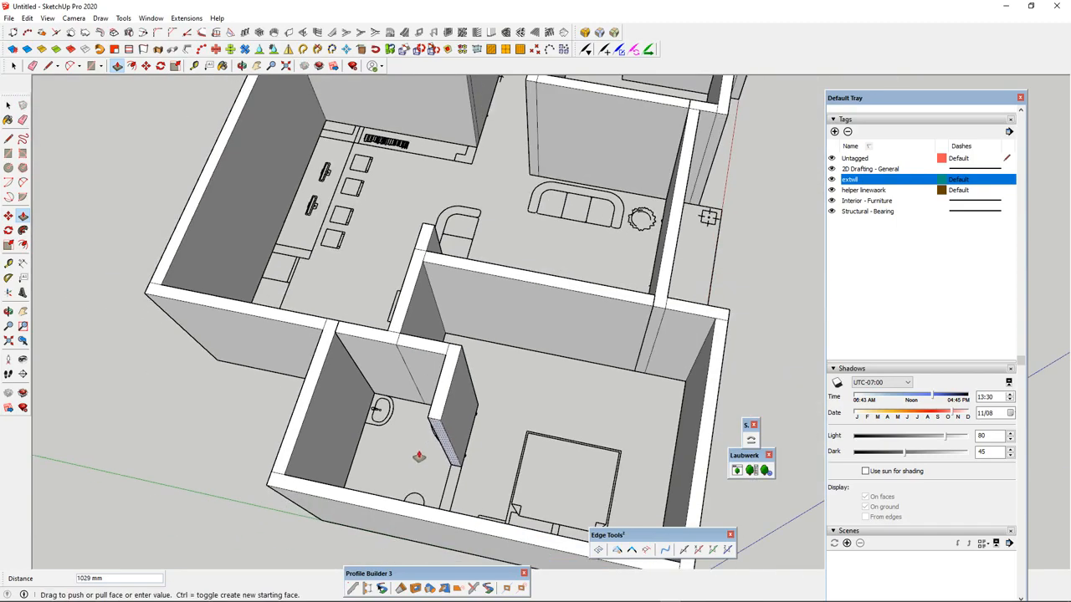
left_click(377, 500)
- Copy the vertical seam edge on the wall by the round plant across to the adjoining wall's other corner
middle_click_drag(376, 499, 628, 368)
middle_click_drag(358, 330, 519, 328)
scroll(477, 330, "down", 3)
scroll(477, 330, "up", 8)
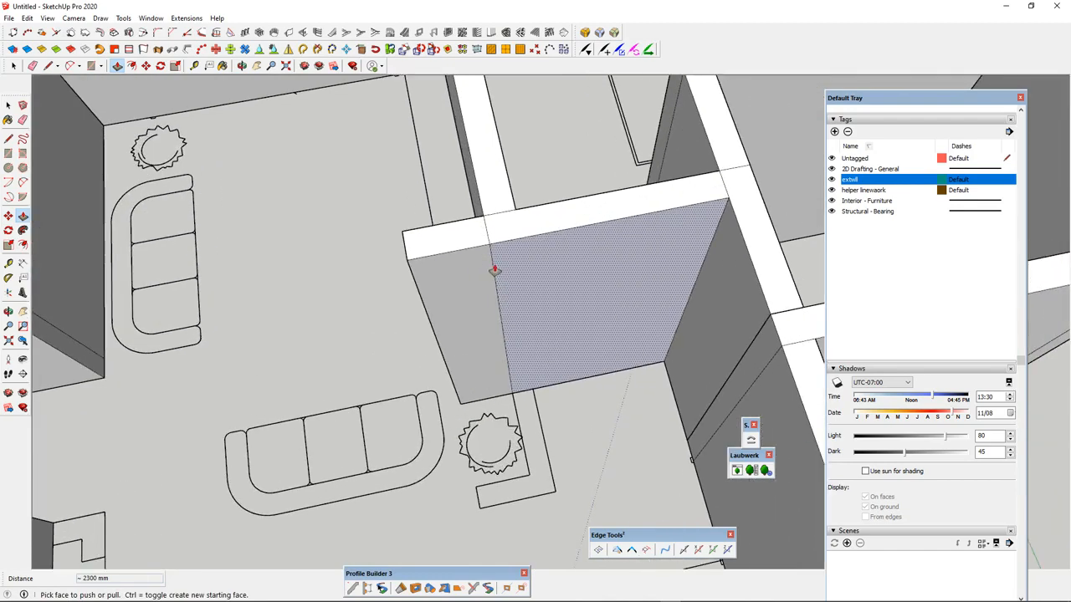
key("space")
scroll(494, 264, "down", 2)
scroll(502, 261, "up", 6)
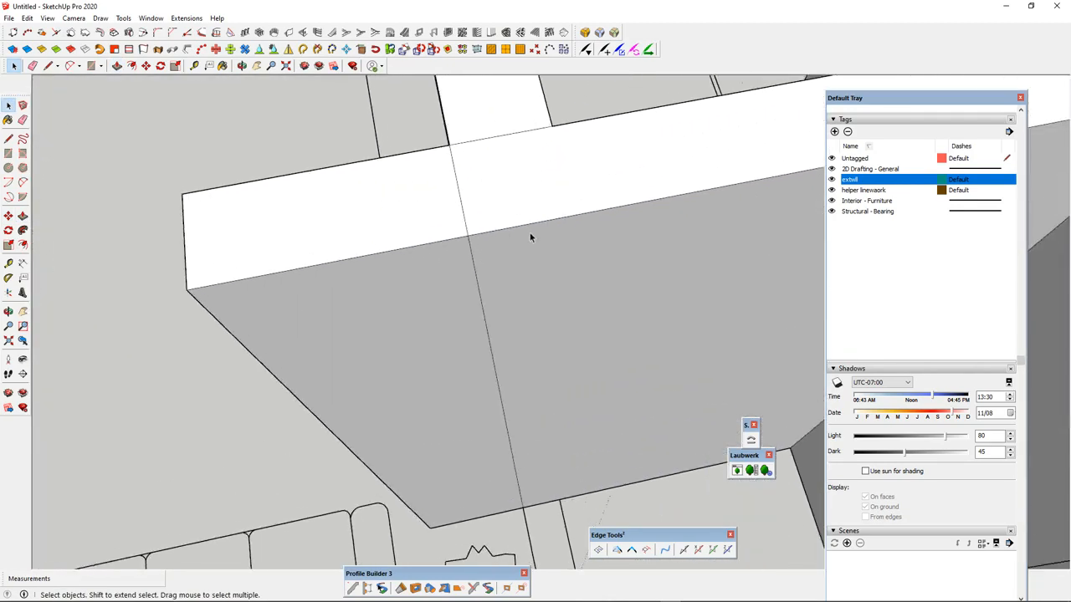
scroll(519, 264, "down", 2)
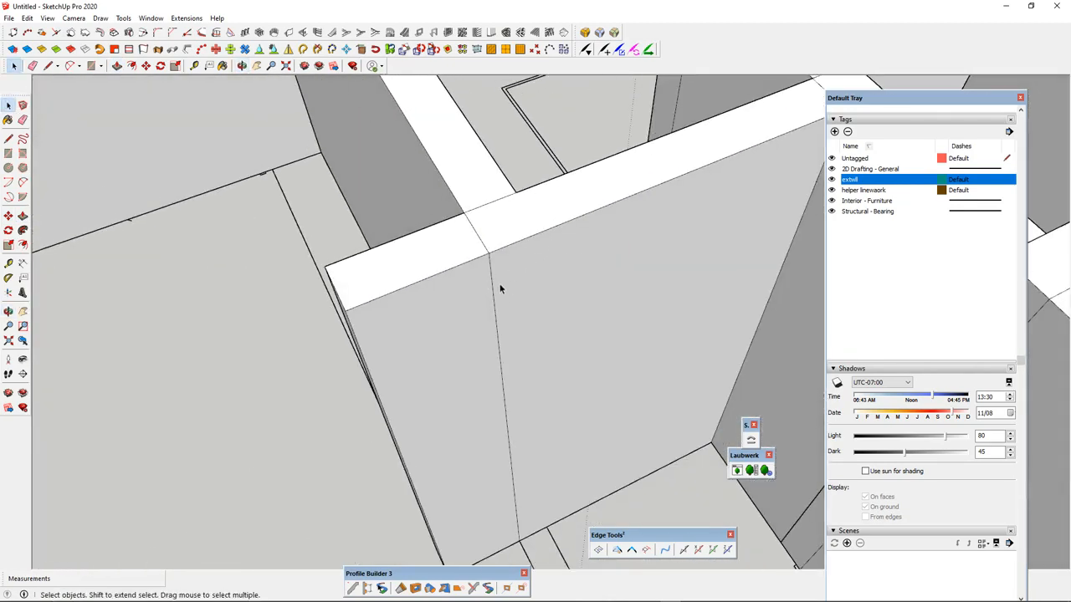
scroll(491, 253, "down", 4)
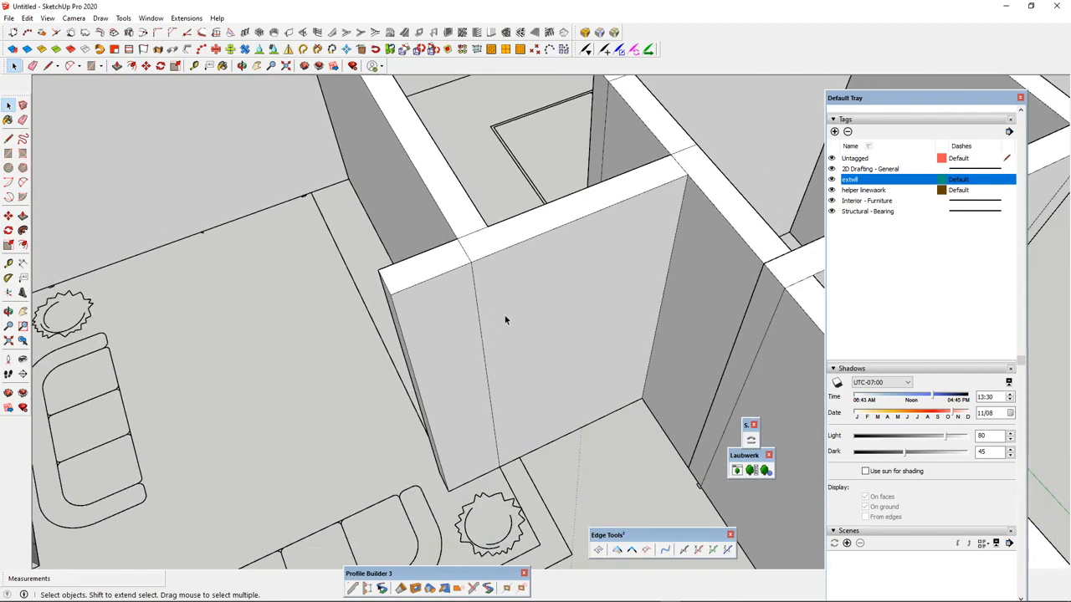
scroll(505, 319, "down", 3)
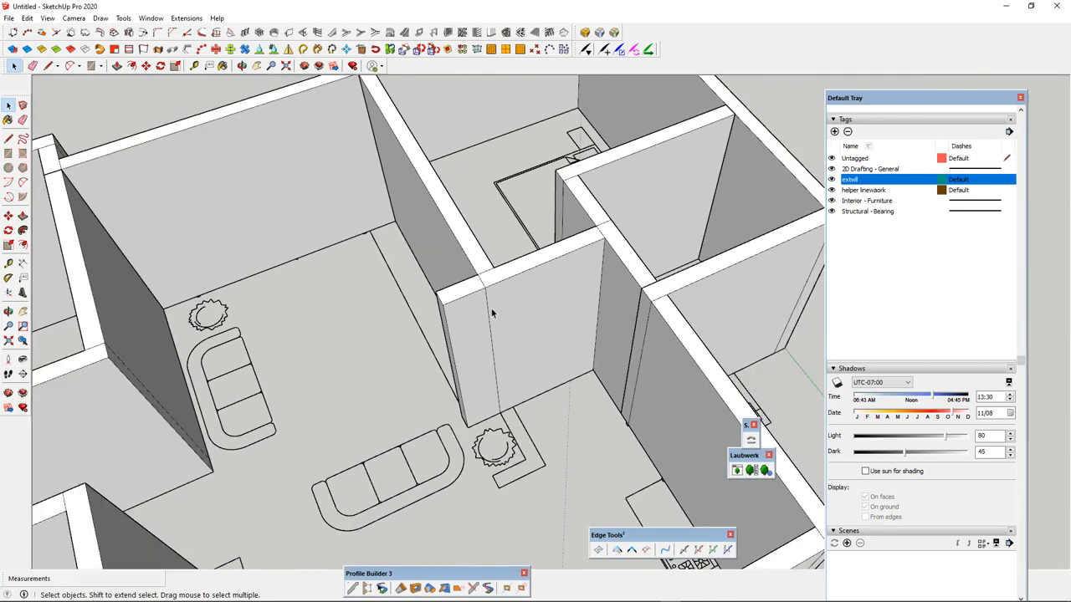
scroll(464, 294, "up", 3)
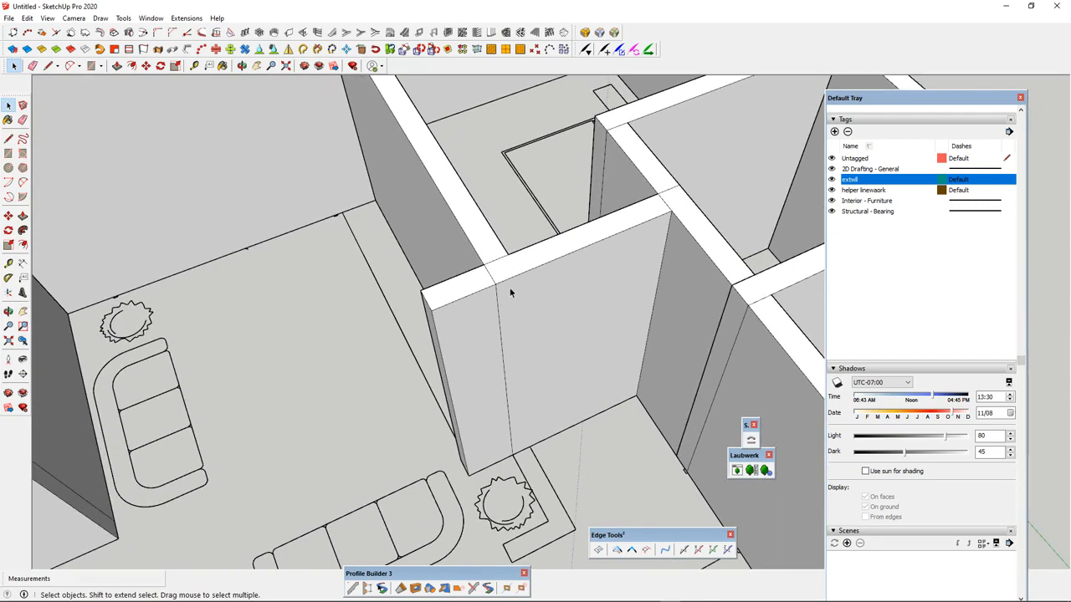
left_click(510, 290)
left_click(499, 306)
key("m")
key("ctrl")
left_click(495, 283)
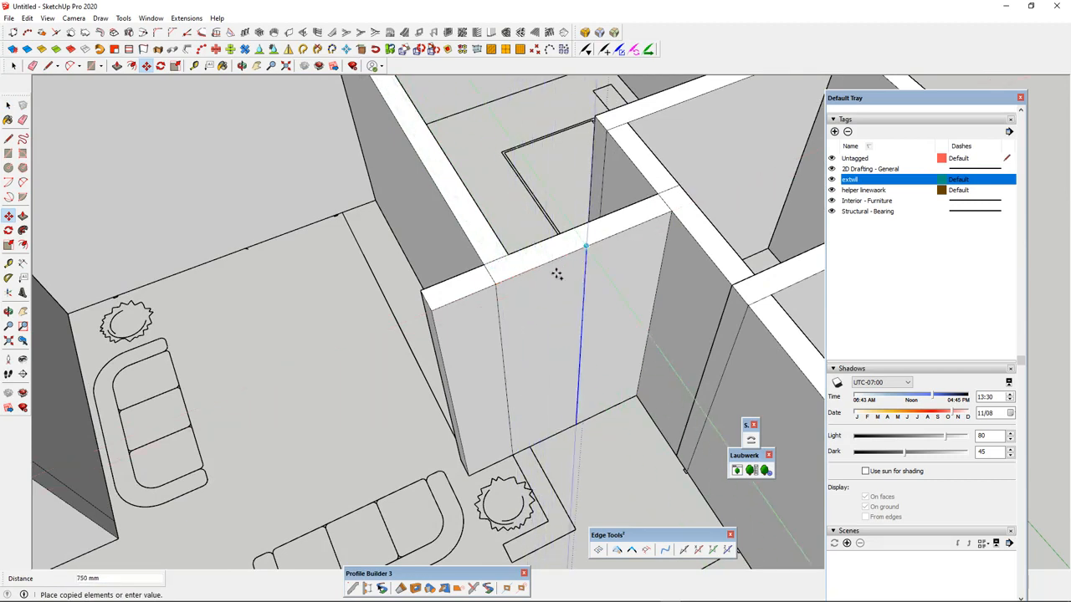
left_click(506, 255)
- Pull the narrow strip between the two vertical edges out 800 mm beside the round plant
key("space")
left_click(509, 318)
scroll(511, 316, "down", 2)
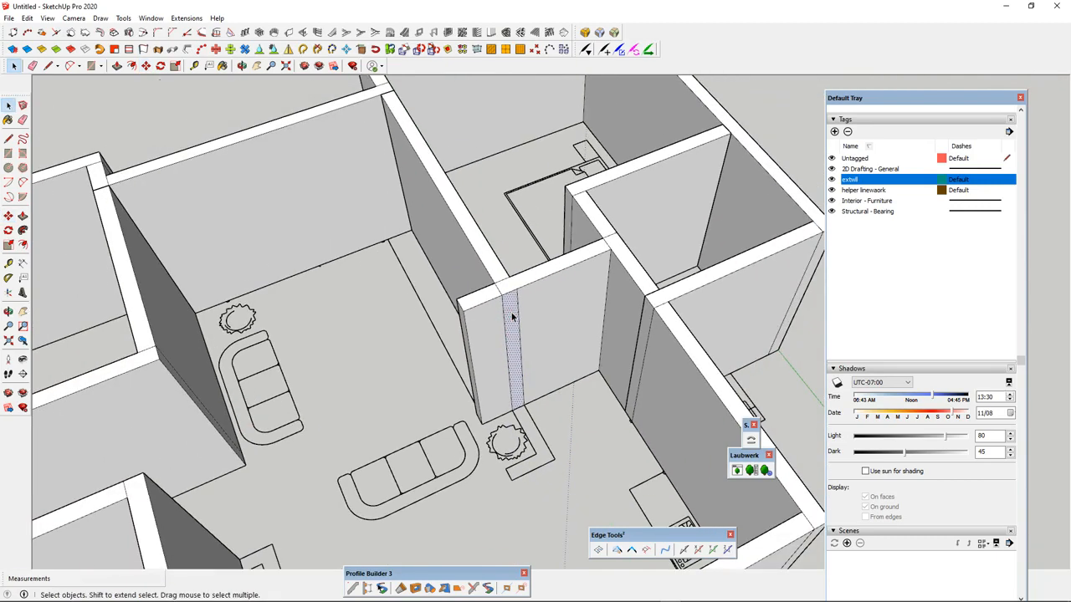
middle_click_drag(511, 315, 508, 310)
key("p")
left_click(508, 311)
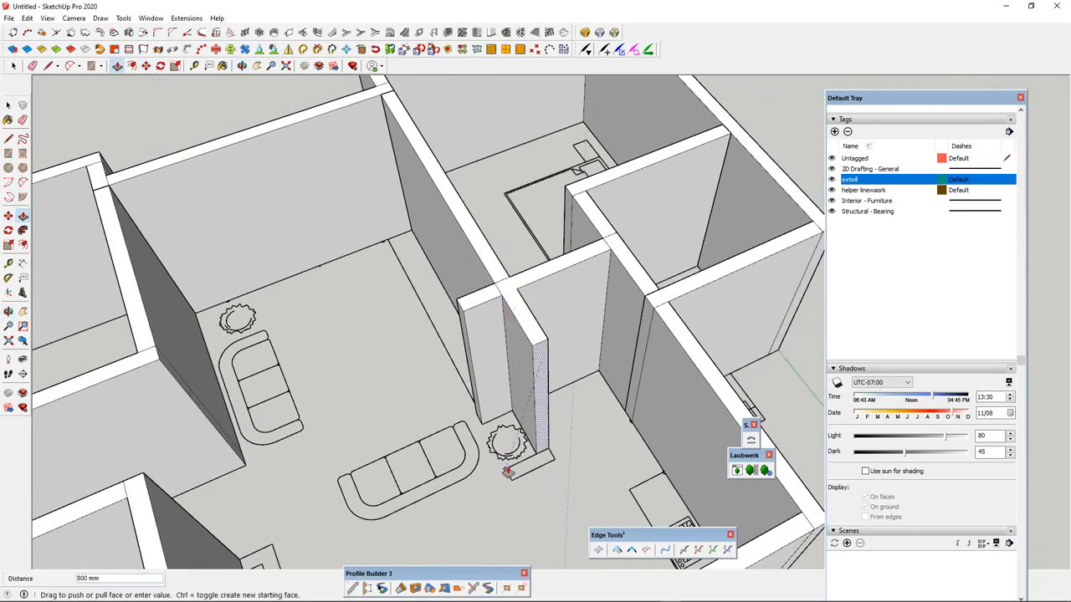
left_click(542, 454)
- Add a 200 mm corner segment at the end of this short wall and pull its plant-side face to the outline's end
left_click(542, 453)
left_click(527, 475)
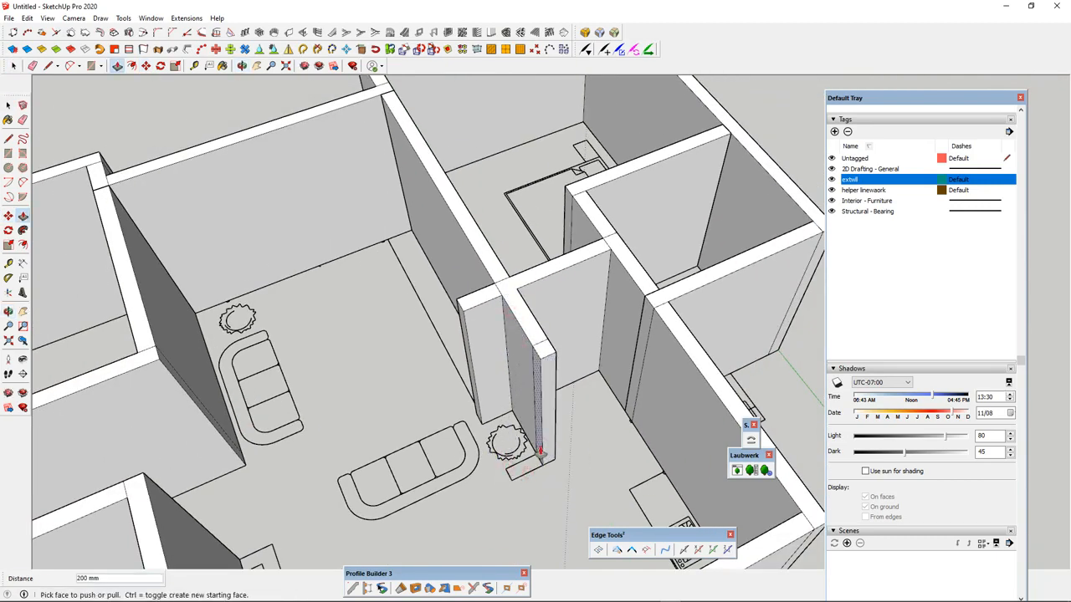
left_click(541, 453)
left_click(512, 484)
key("space")
scroll(512, 482, "down", 4)
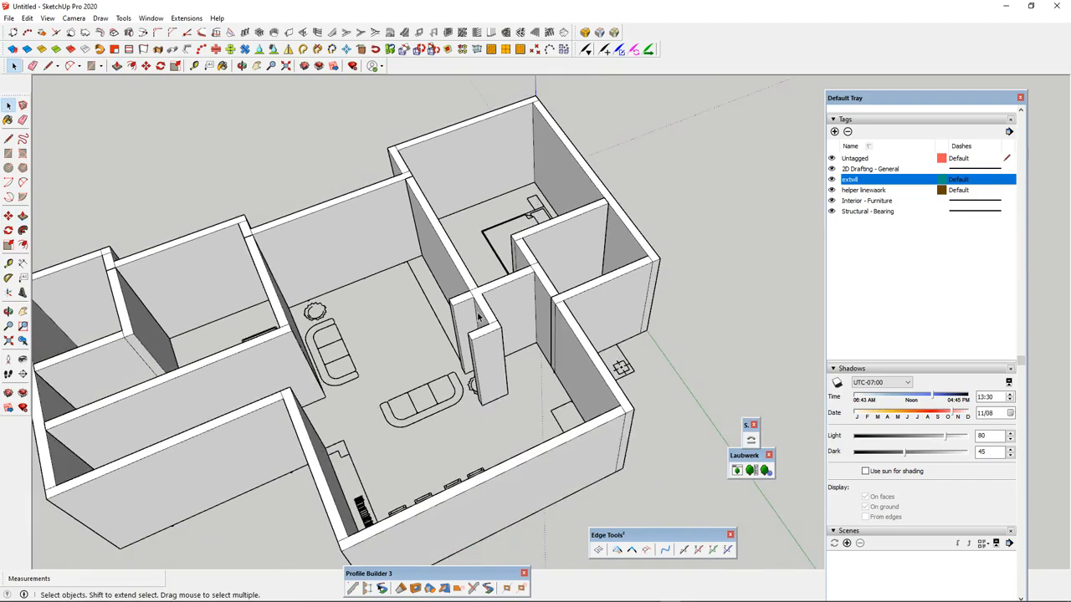
middle_click_drag(513, 482, 468, 427)
scroll(407, 414, "up", 6)
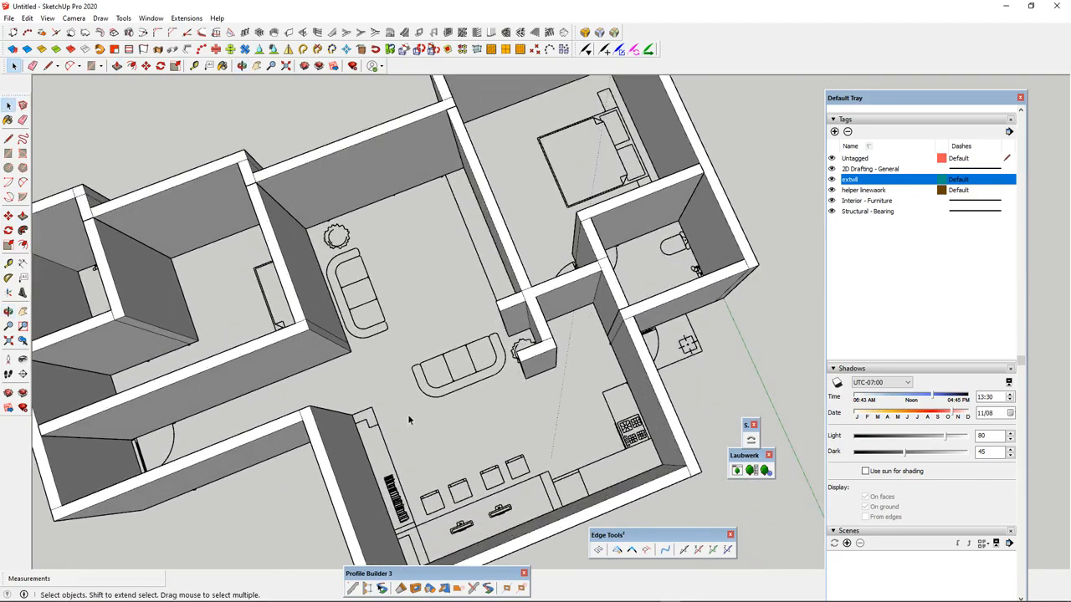
- Draw a 200 mm square at the bookshelf wall's end along the plan outline and pull it up to the wall height
scroll(342, 382, "down", 3)
scroll(338, 338, "up", 4)
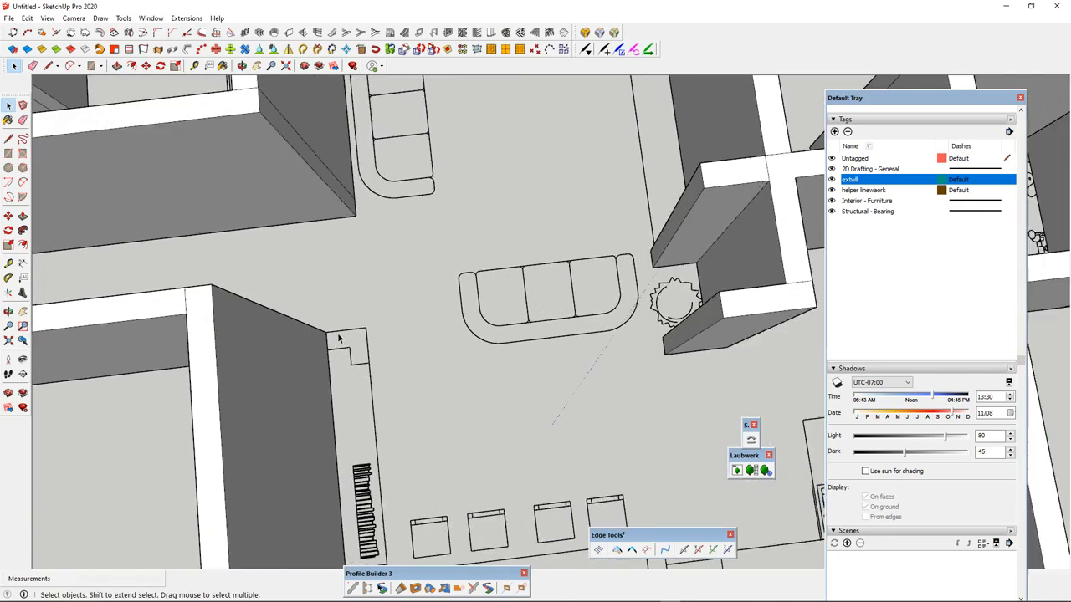
key("r")
left_click(326, 331)
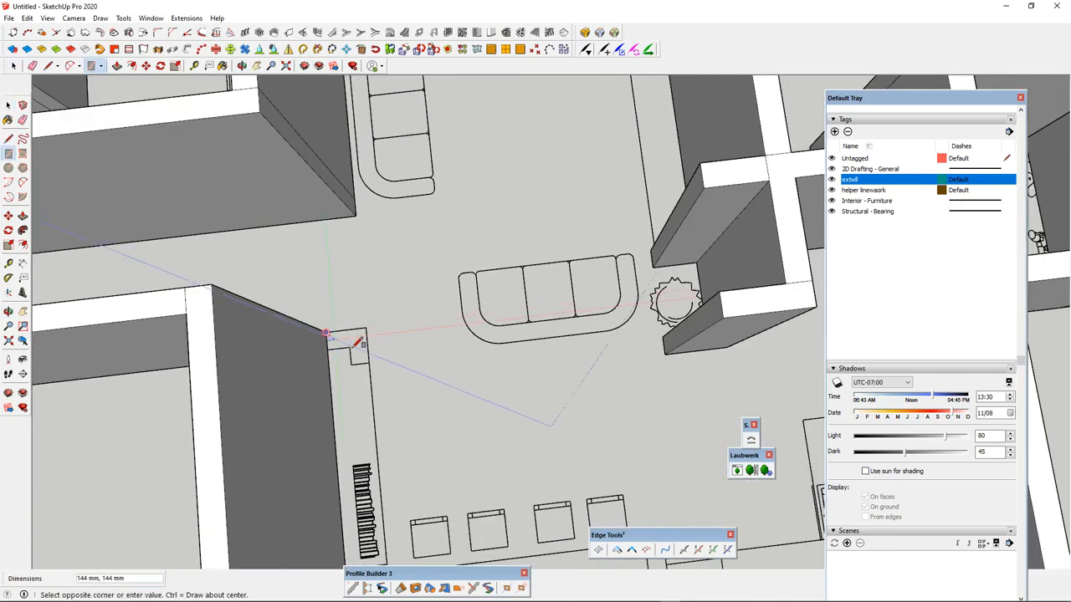
left_click(349, 351)
key("space")
left_click(338, 346)
key("p")
left_click(338, 347)
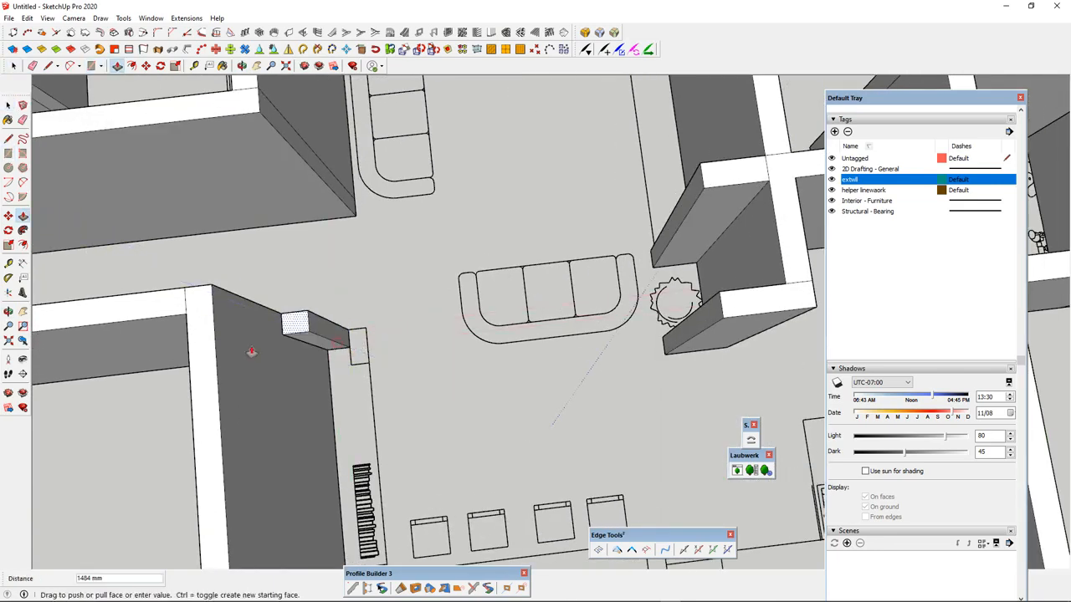
left_click(210, 383)
key("space")
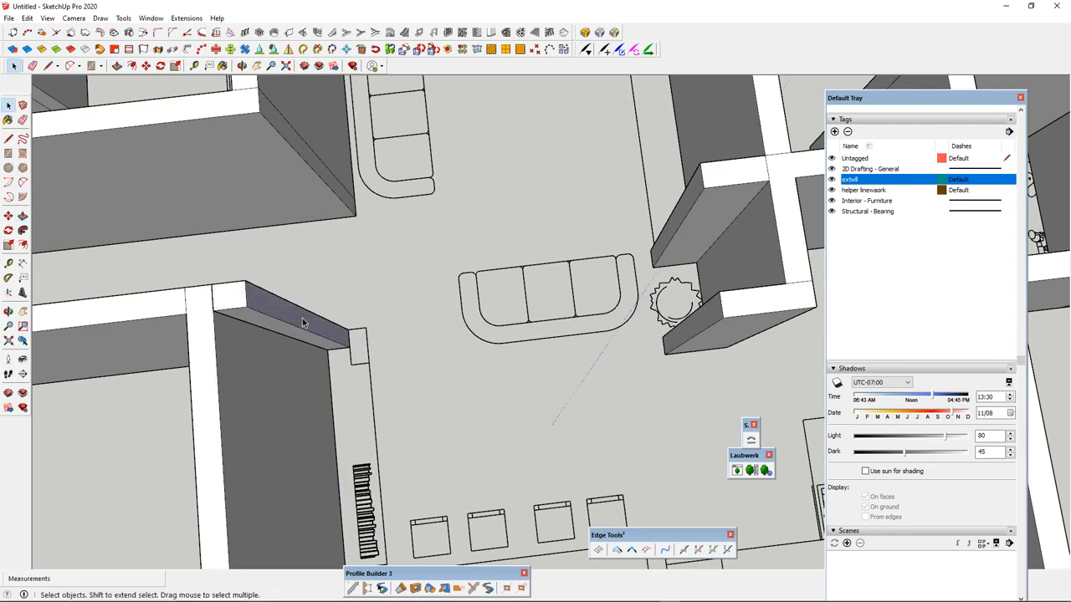
- Extend the new segment's outer face by 200 mm and pull its bookshelf-side end 200 mm to complete the L-shaped return
key("p")
left_click(304, 323)
left_click(366, 363)
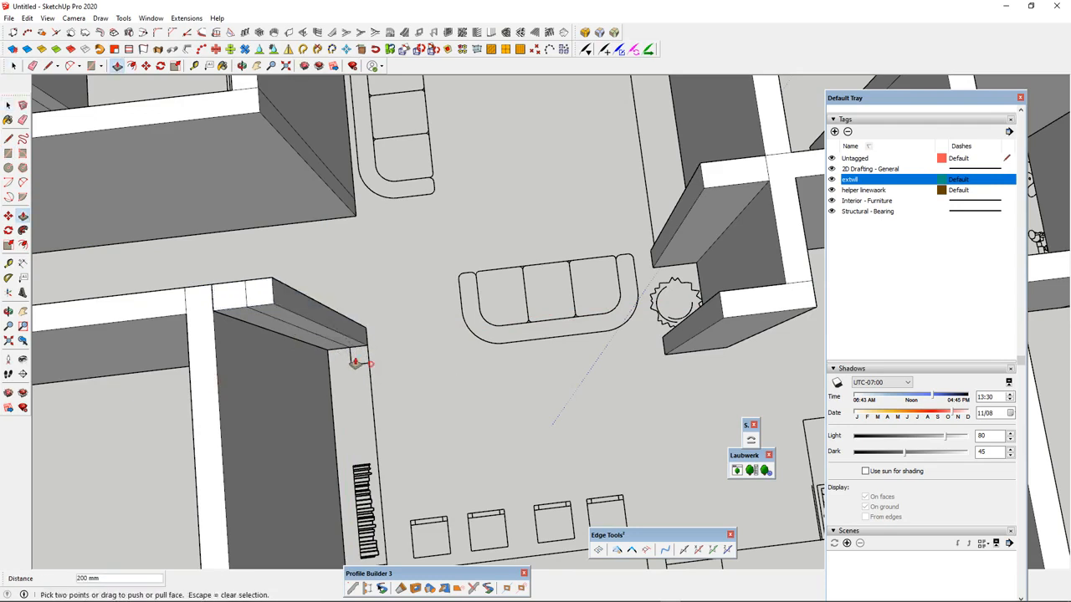
key("space")
left_click(353, 348)
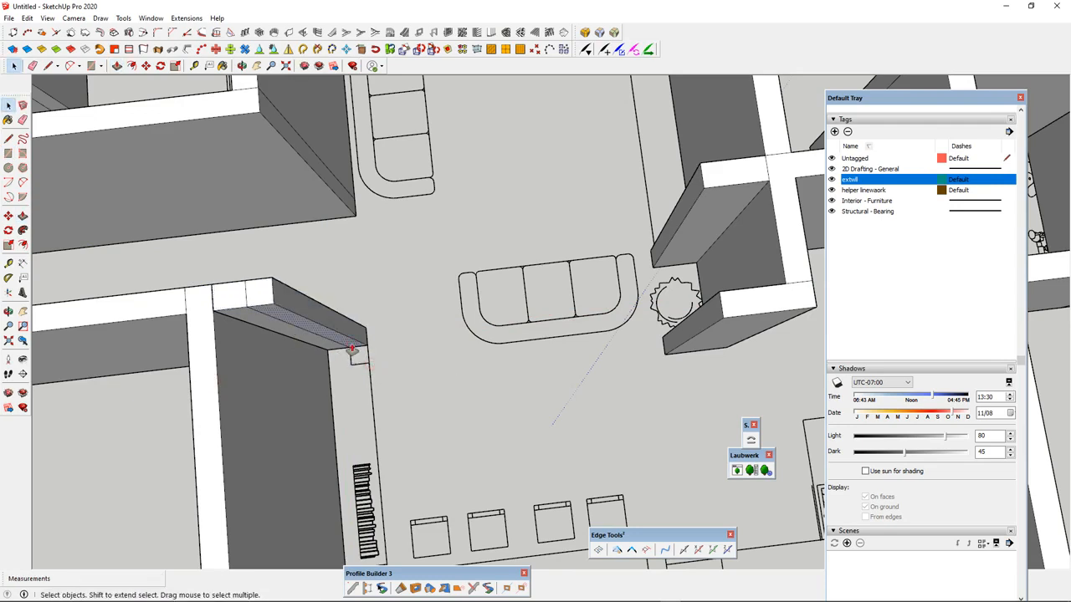
key("p")
left_click(352, 348)
left_click(368, 371)
- Trace the L-shaped wall outline beside the desk with two adjoining rectangles, the longer one about 800 by 200 mm
scroll(269, 254, "down", 5)
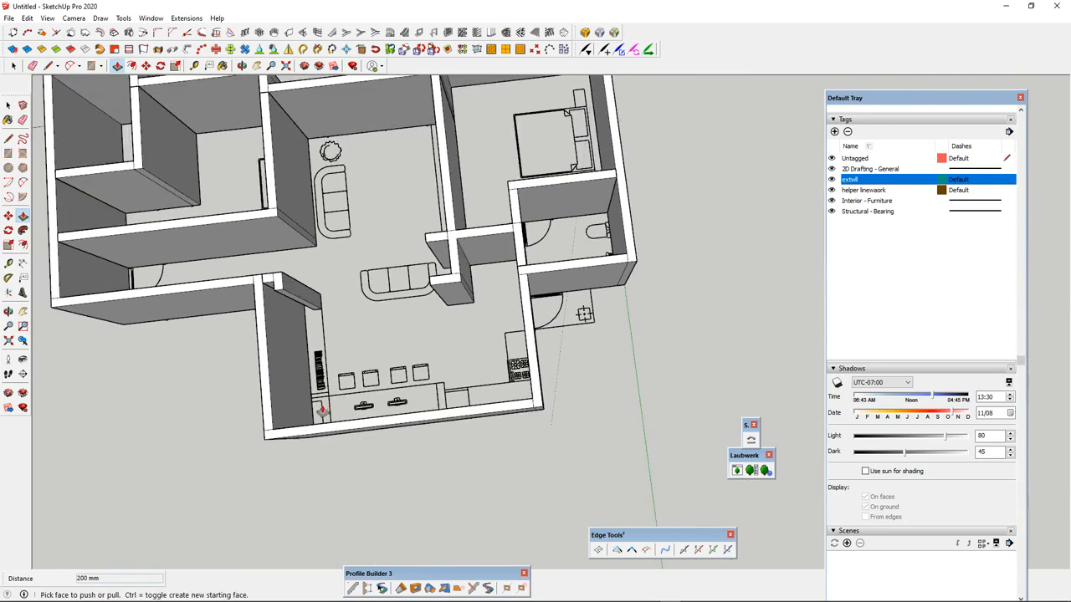
scroll(320, 410, "up", 5)
key("r")
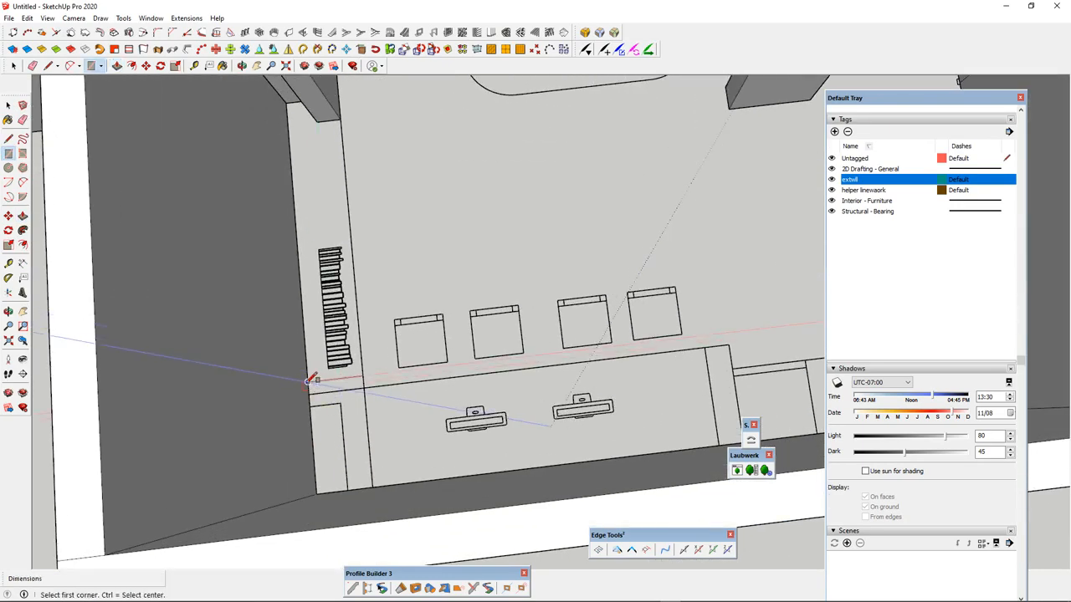
left_click(307, 381)
left_click(339, 379)
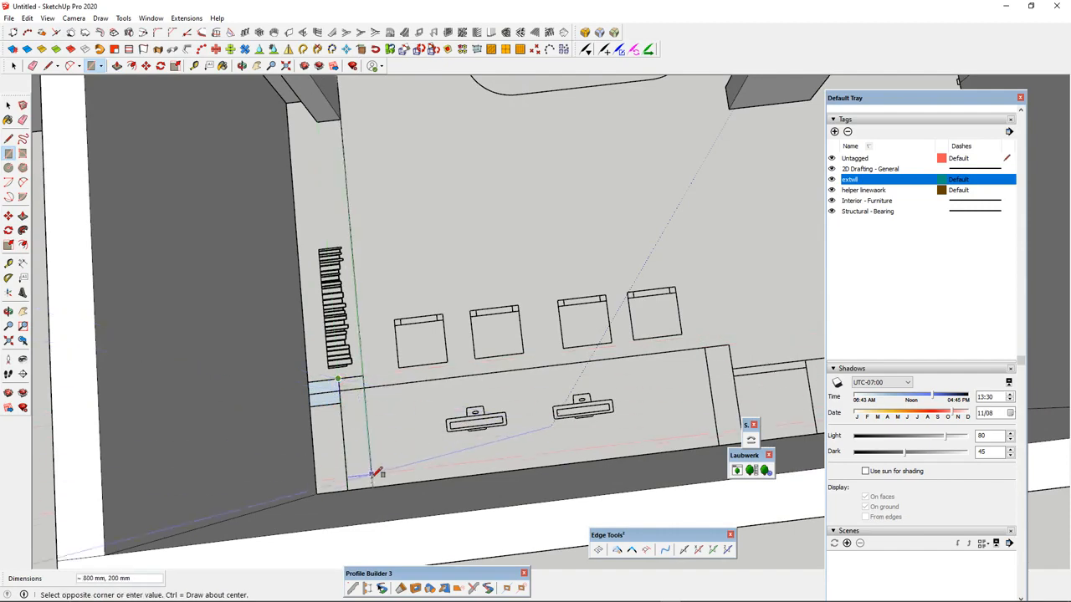
left_click(371, 483)
- Erase the dividing edge between the two rectangles of the L-shaped outline beside the desk
scroll(352, 406, "up", 3)
key("space")
left_click(349, 399)
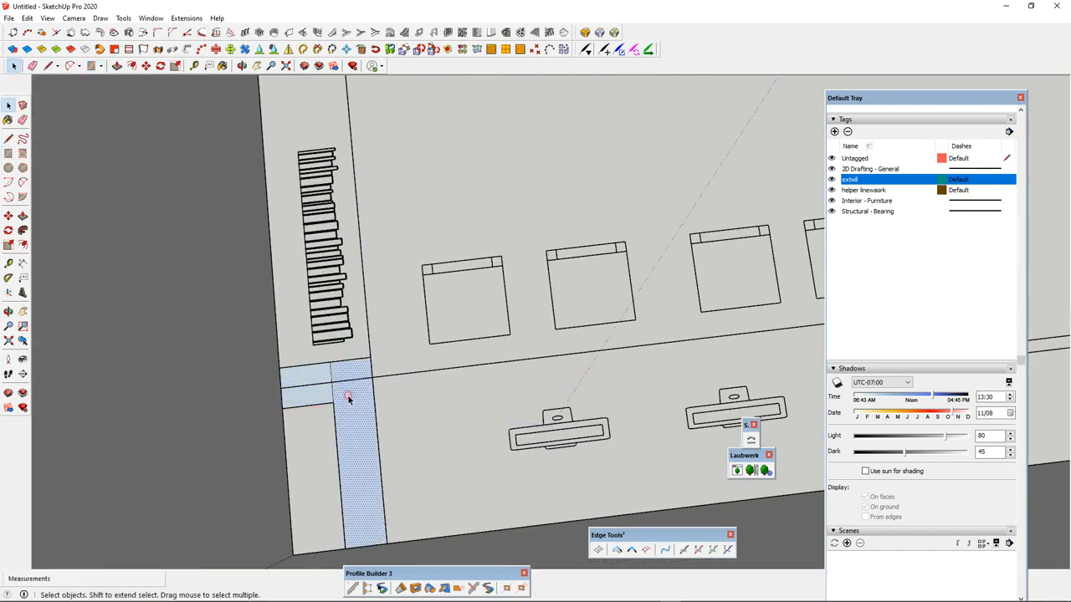
scroll(339, 397, "up", 2)
key("e")
left_click_drag(332, 394, 328, 395)
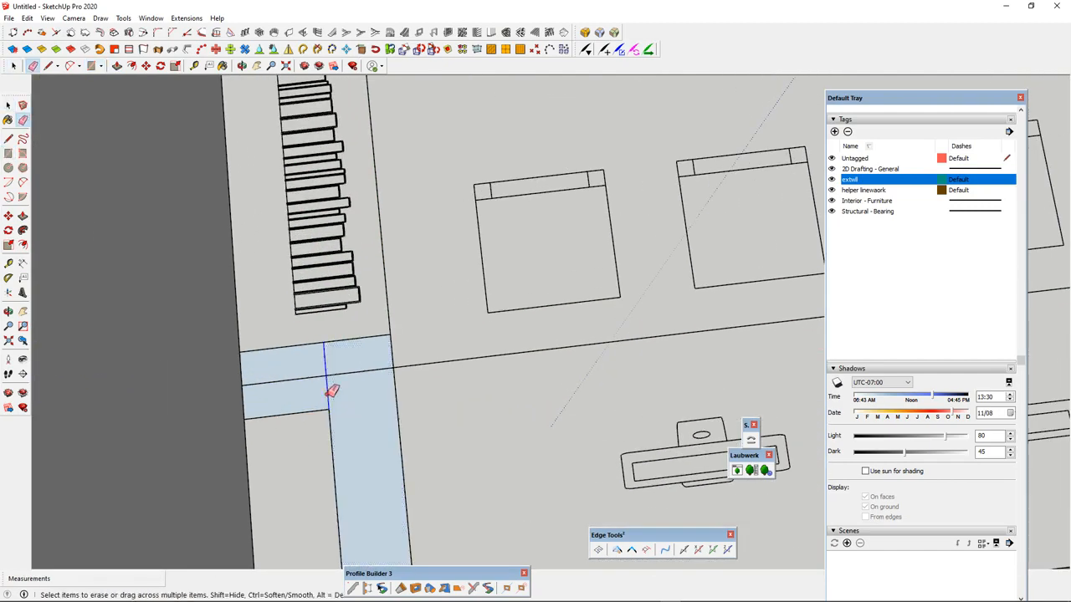
- Pull the merged L-shaped face beside the desk up 3000 mm
key("space")
left_click(348, 405)
scroll(348, 405, "down", 2)
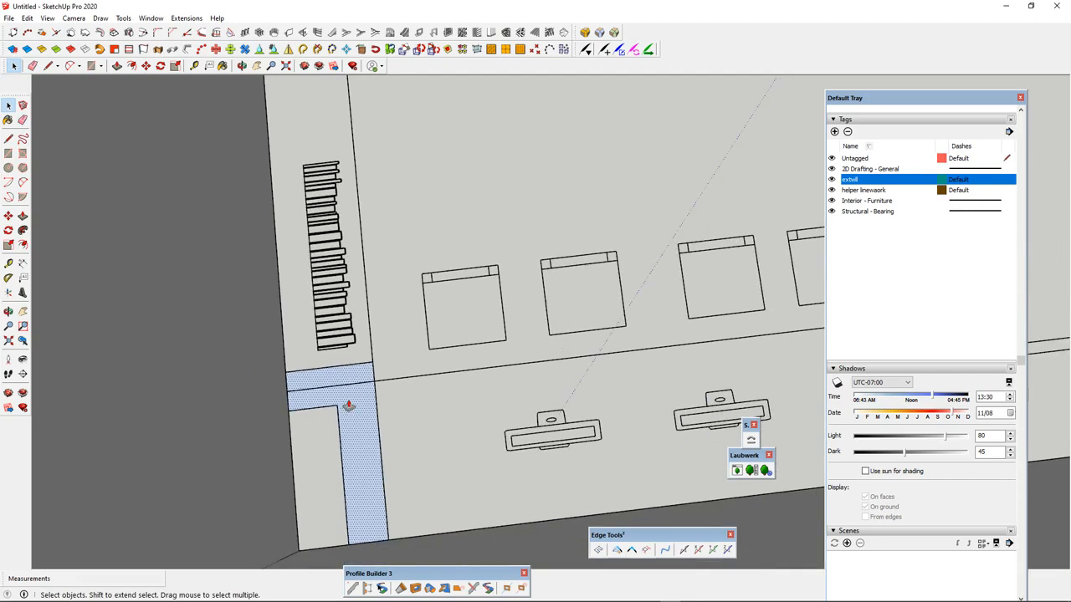
key("p")
left_click(349, 406)
scroll(246, 329, "down", 3)
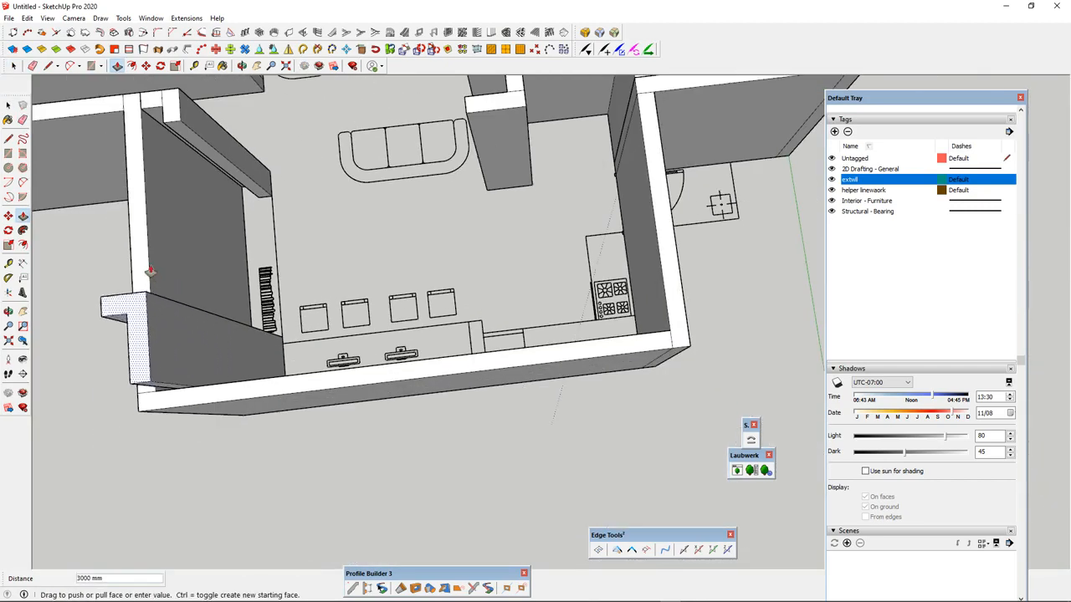
left_click(150, 271)
- Make each of the two L-shaped wall pieces beside the bookshelf its own group
scroll(255, 341, "down", 3)
key("space")
left_click(254, 339)
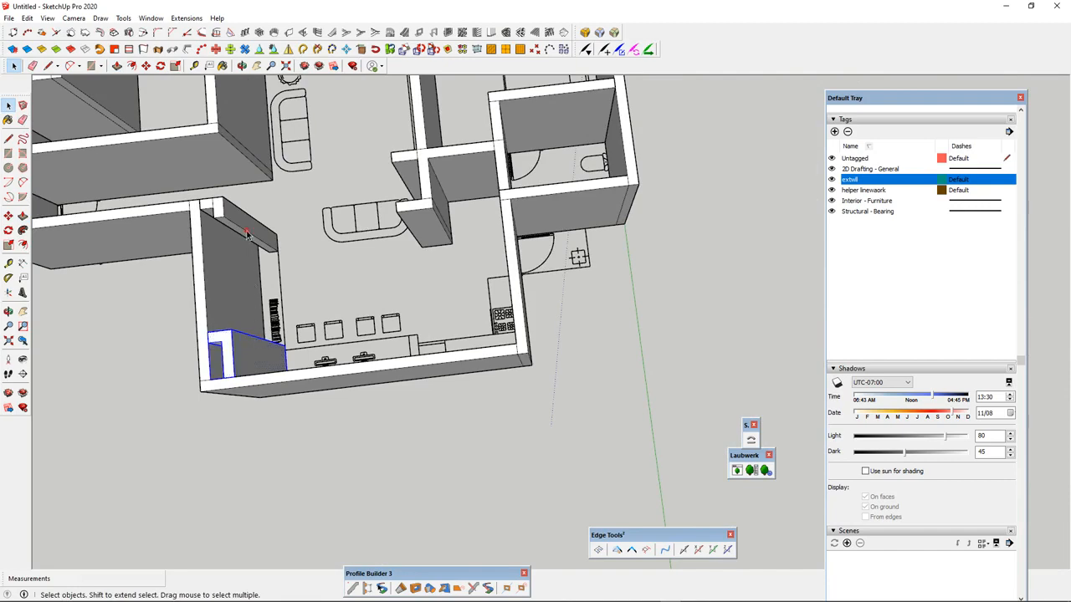
scroll(373, 372, "down", 4)
scroll(408, 258, "up", 3)
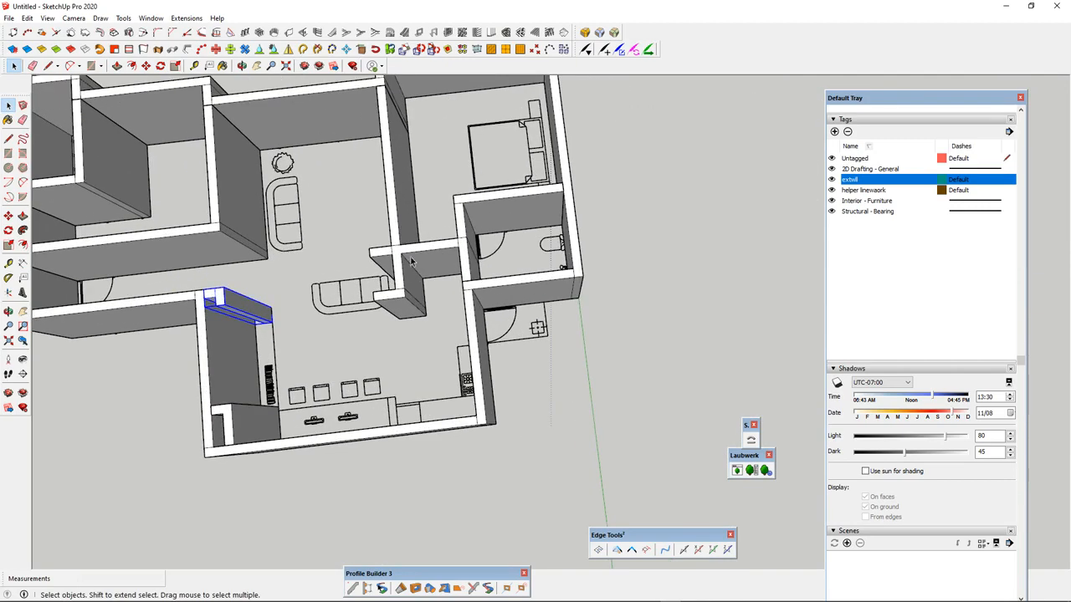
- Group the connected walls around the bathroom and bedroom, and group the remaining interior walls on the opposite side of the house
triple_click(414, 255)
triple_click(426, 265)
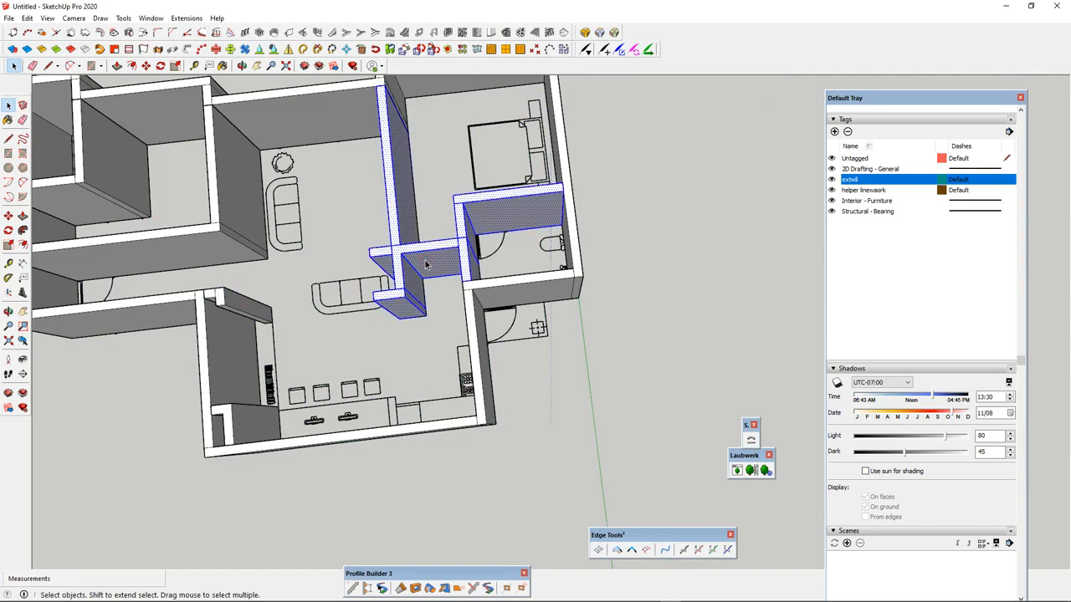
scroll(426, 264, "down", 4)
left_click(283, 259)
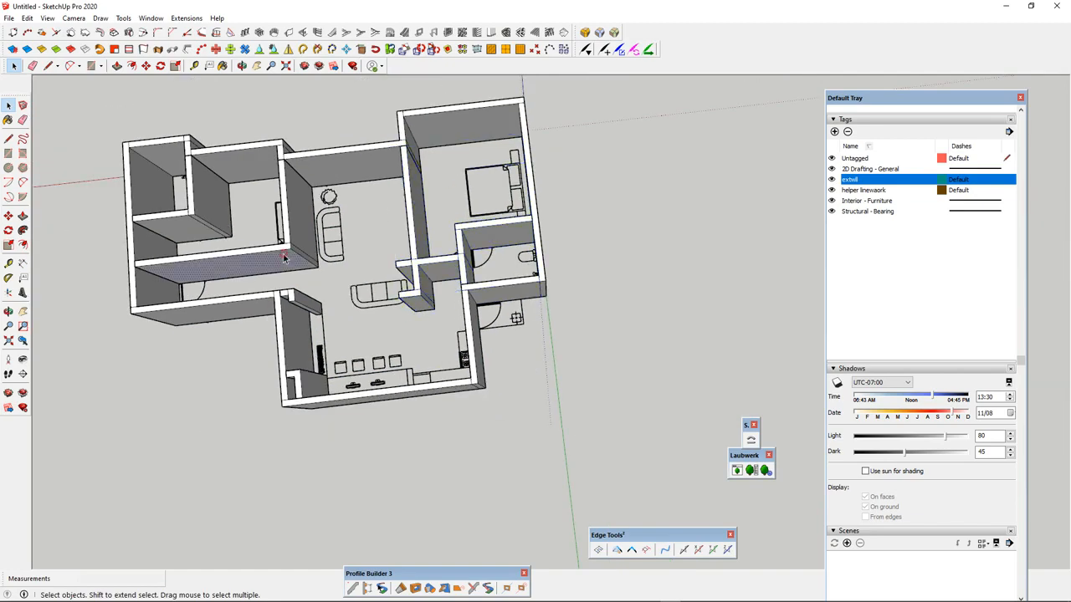
left_click(274, 256)
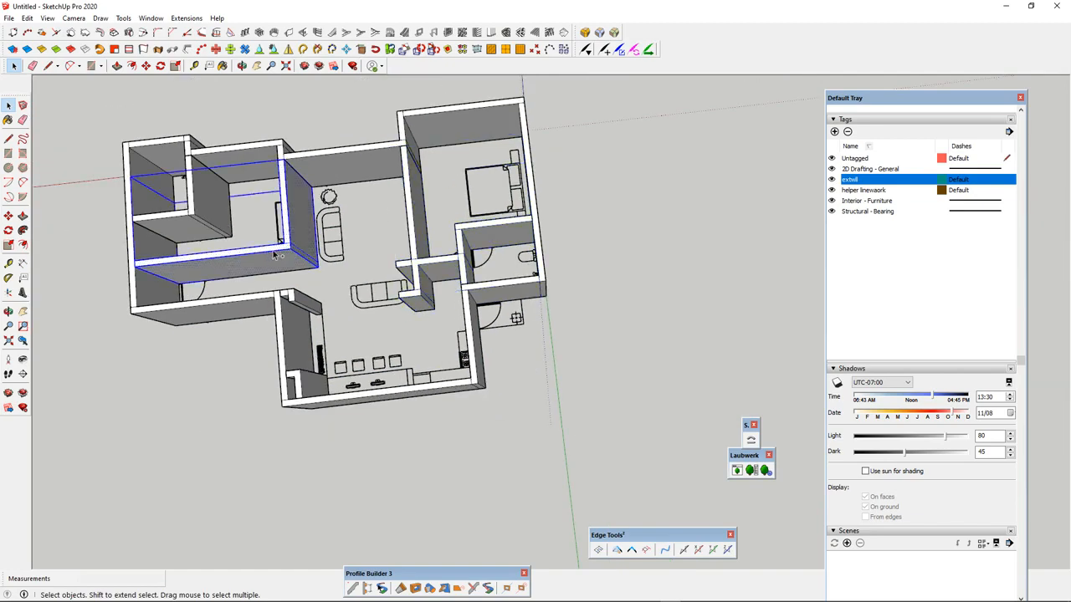
double_click(195, 228)
key("Escape")
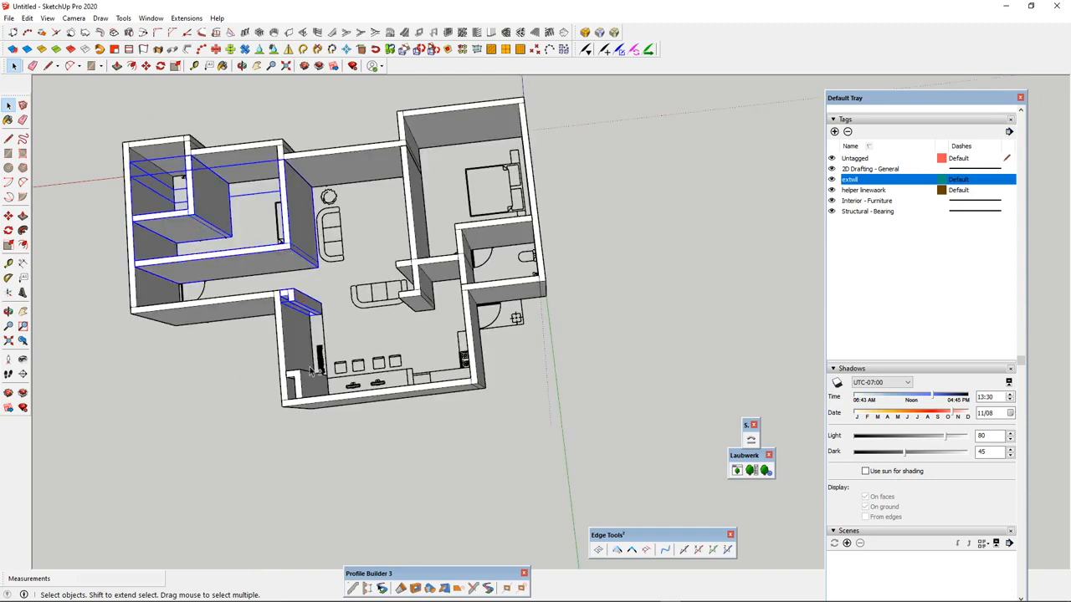
- Select all the interior wall groups together and combine them into one group
left_click(424, 277, "shift")
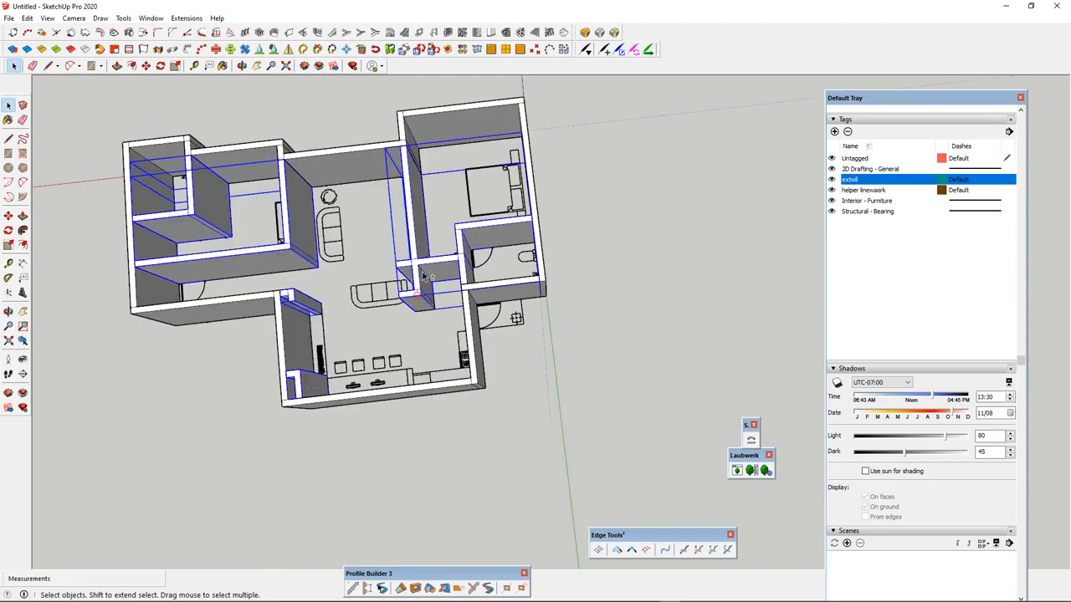
right_click(485, 231)
left_click(527, 334)
middle_click_drag(527, 335, 481, 328)
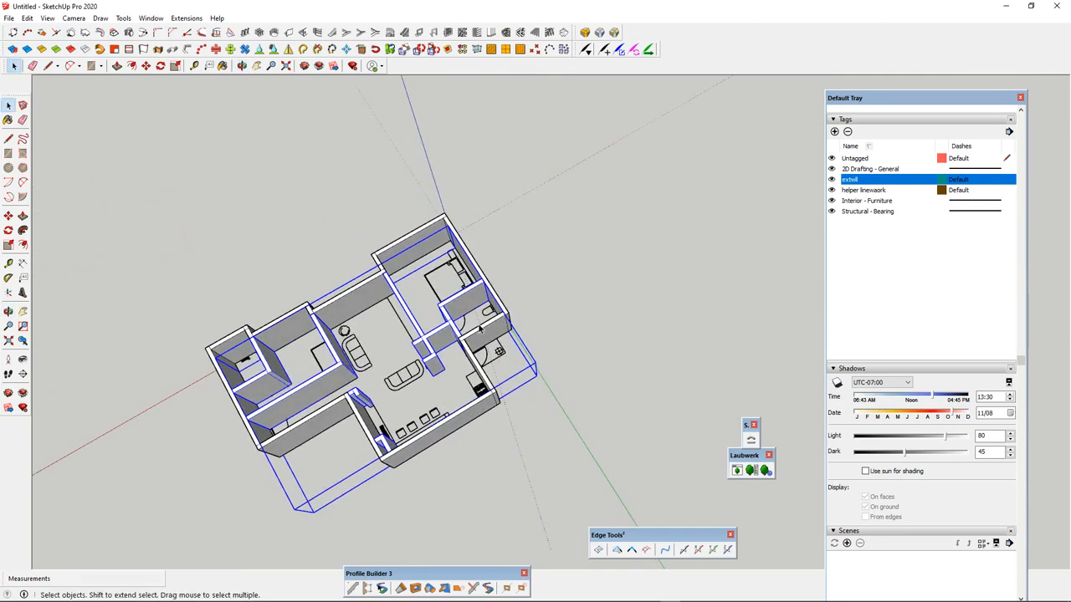
- Hide the extwll tag to inspect the interior walls alone, and show it again
left_click(831, 179)
middle_click_drag(446, 452, 803, 251)
left_click(832, 179)
- Create a tag named intwalls and assign the interior wall group to it
left_click(834, 132)
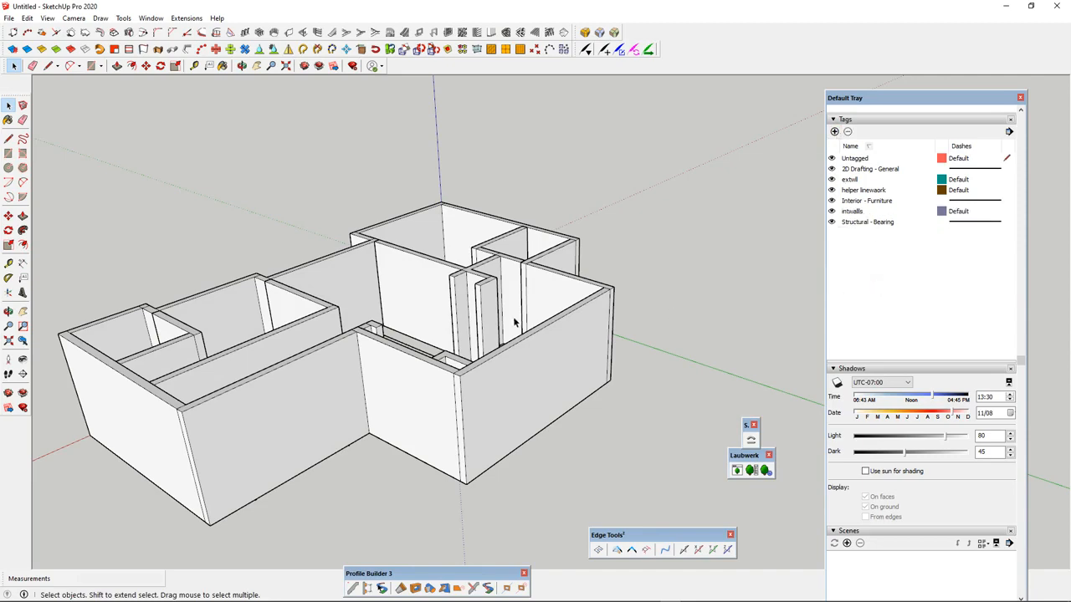
middle_click_drag(512, 316, 770, 296)
left_click(473, 301)
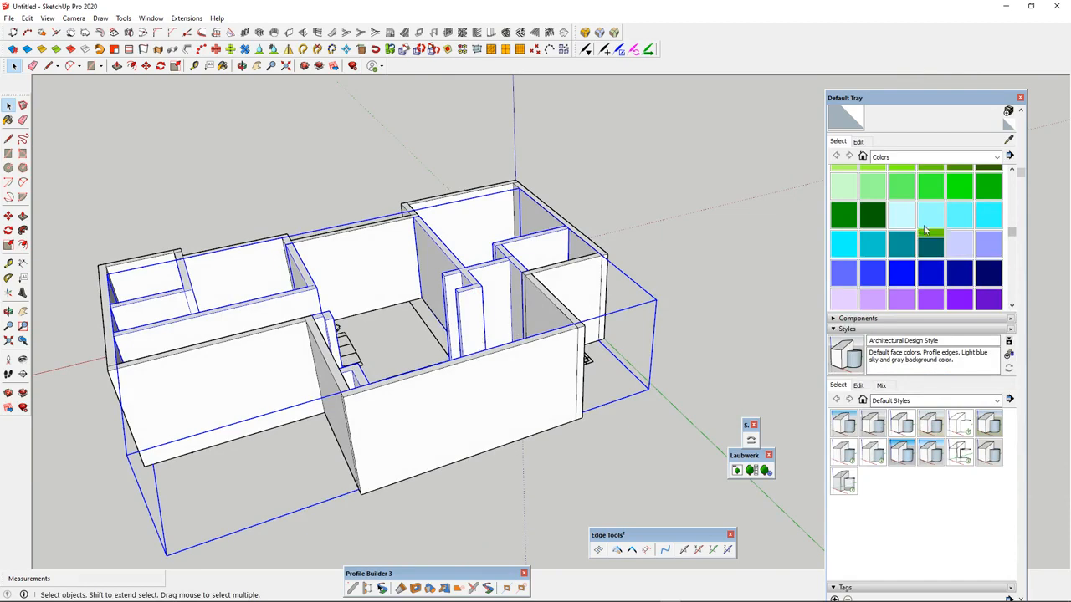
left_click(921, 142)
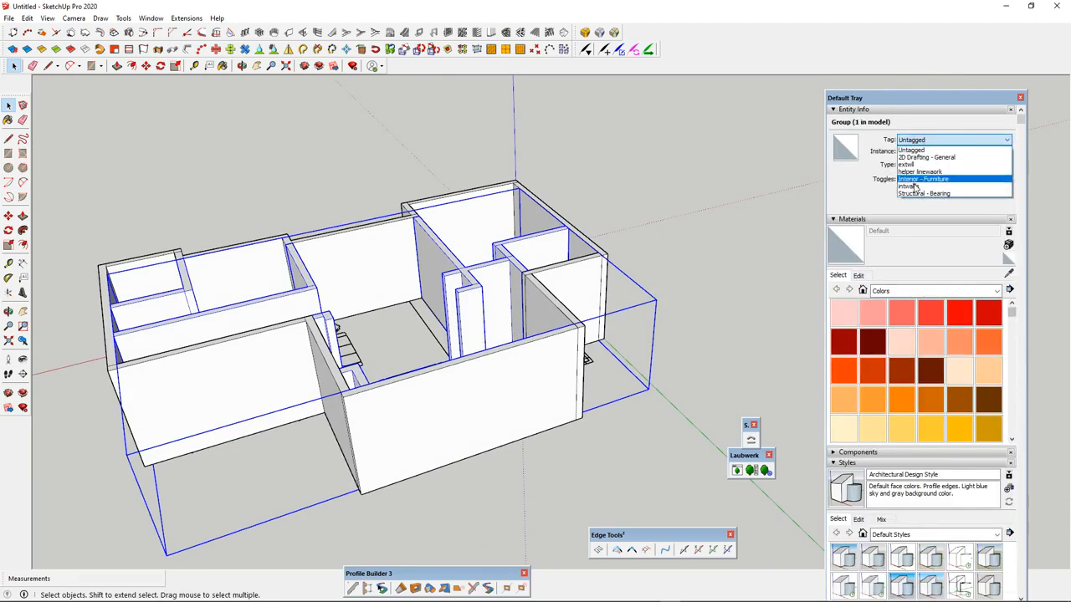
left_click(912, 186)
- Check the wall tags by hiding and showing intwalls and extwll one after the other
scroll(591, 330, "down", 5)
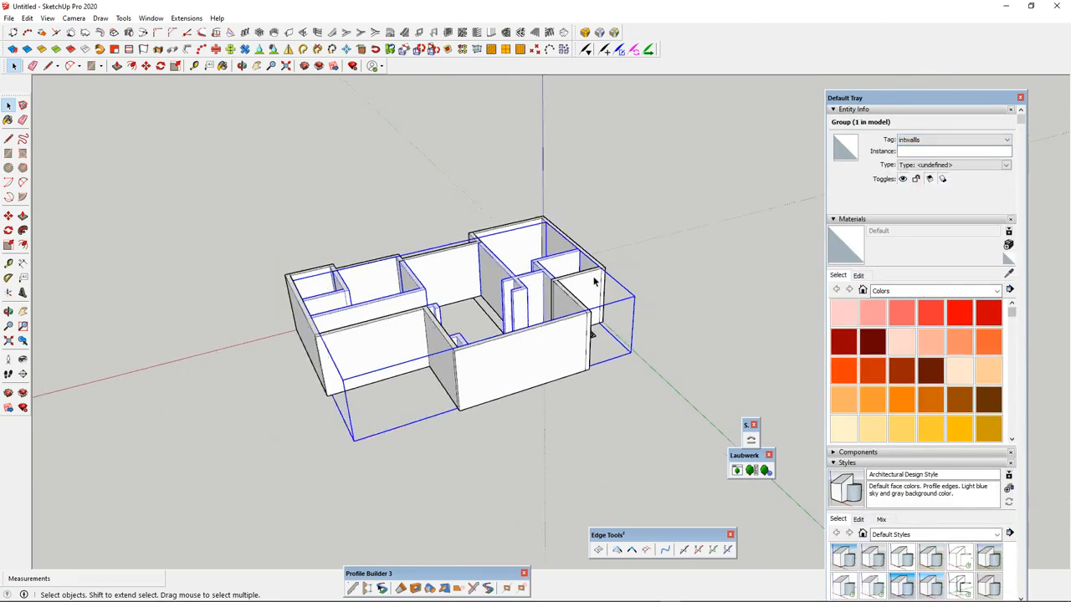
scroll(949, 410, "down", 3)
scroll(945, 406, "down", 10)
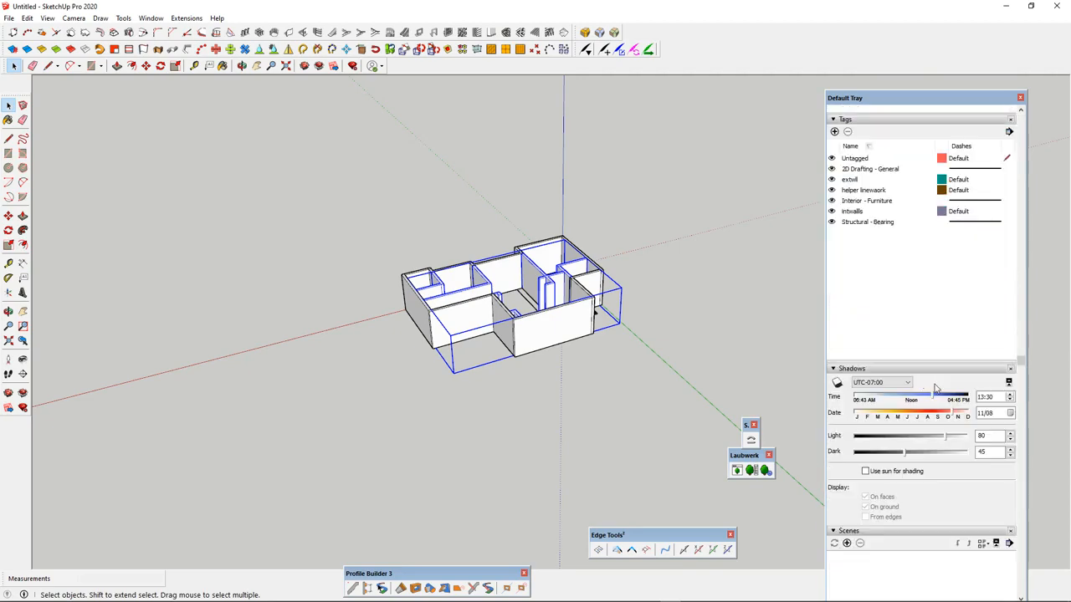
left_click(831, 212)
middle_click_drag(499, 293, 799, 387)
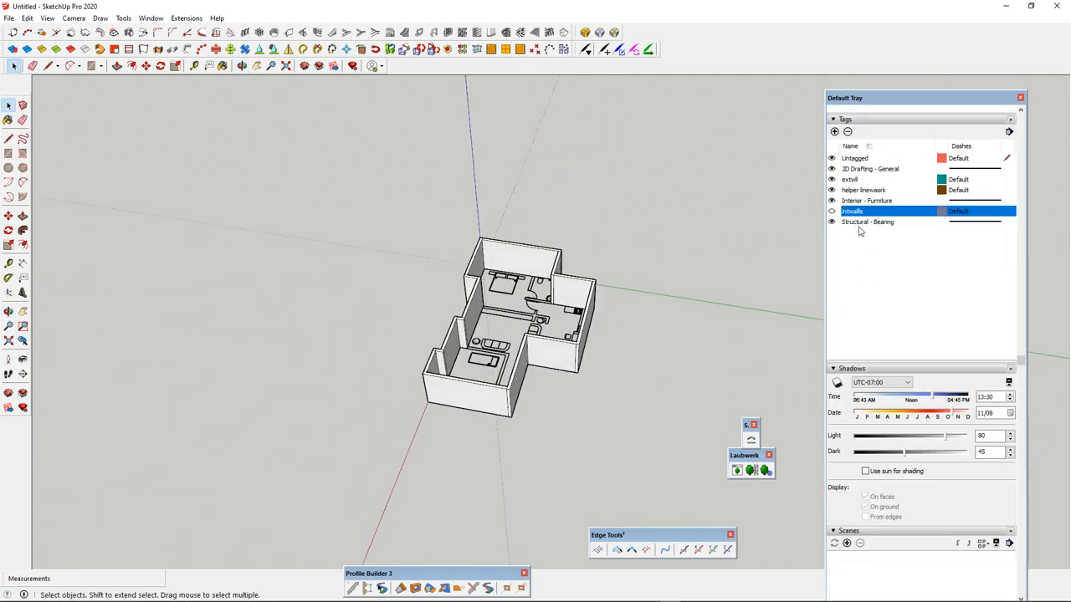
left_click(831, 212)
left_click(831, 180)
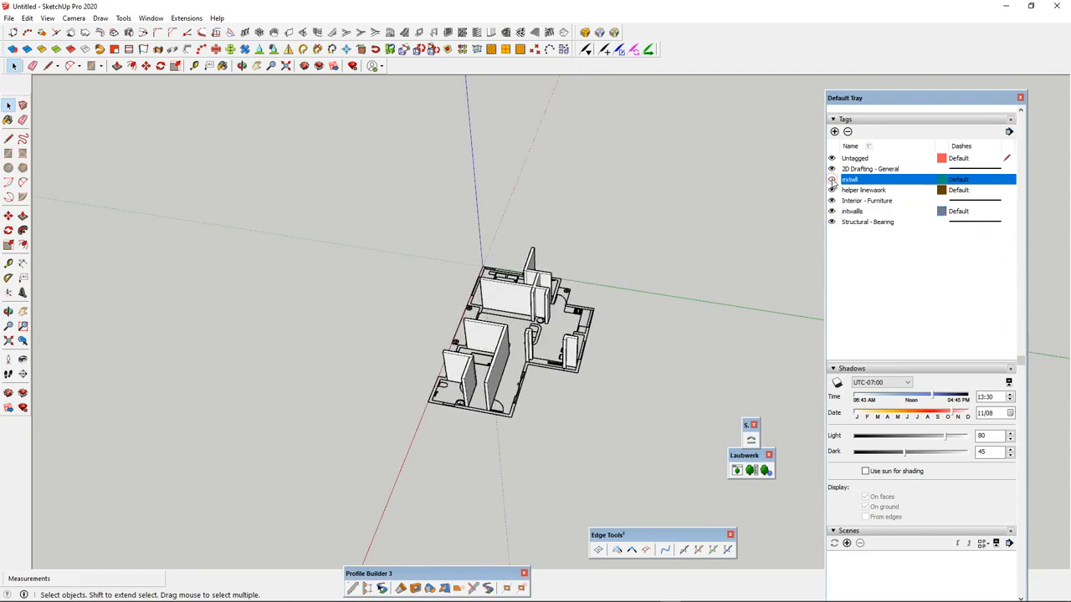
left_click(832, 180)
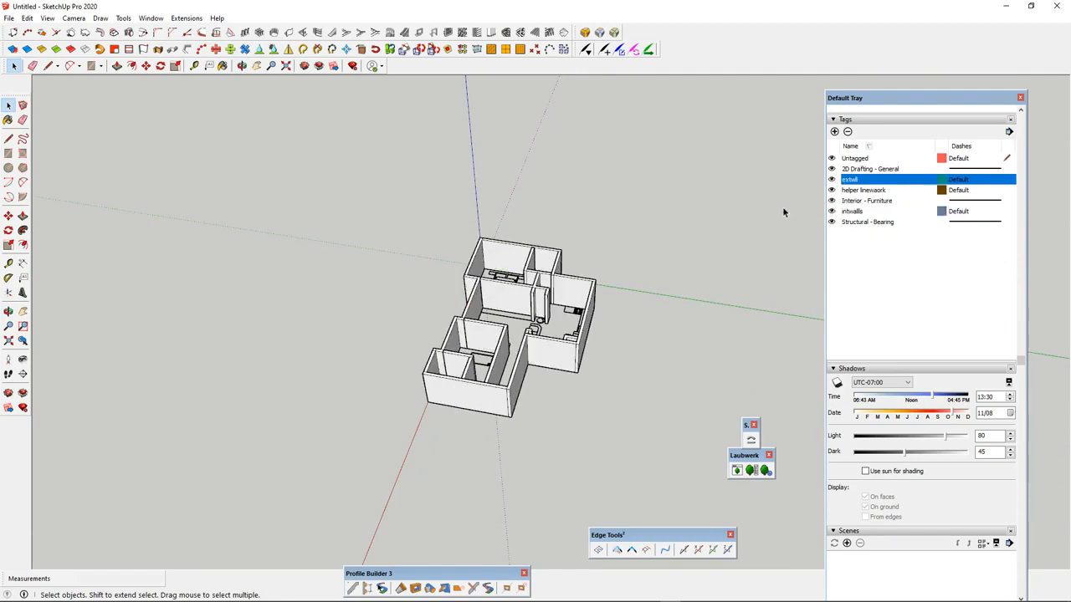
- Inspect the combined exterior and interior walls from several angles
scroll(524, 365, "up", 1)
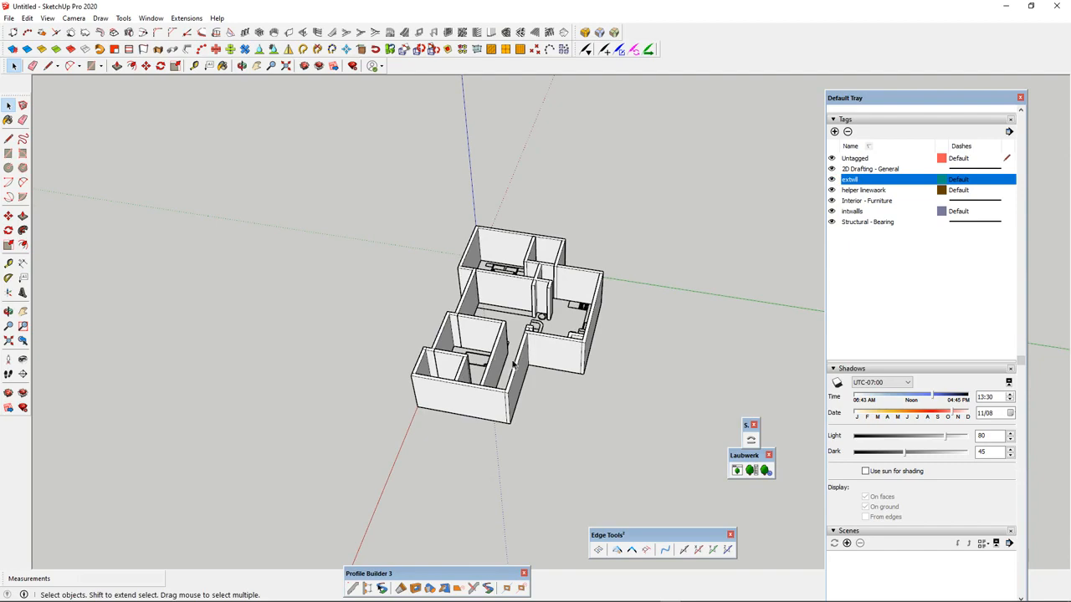
middle_click_drag(611, 351, 533, 334)
scroll(588, 324, "up", 4)
middle_click_drag(485, 294, 348, 297)
scroll(495, 288, "up", 3)
middle_click_drag(539, 274, 567, 355)
scroll(572, 322, "up", 2)
middle_click_drag(435, 312, 494, 339)
scroll(558, 368, "down", 2)
- Move the floor plan linework vertically up to the top of the walls
scroll(493, 341, "down", 3)
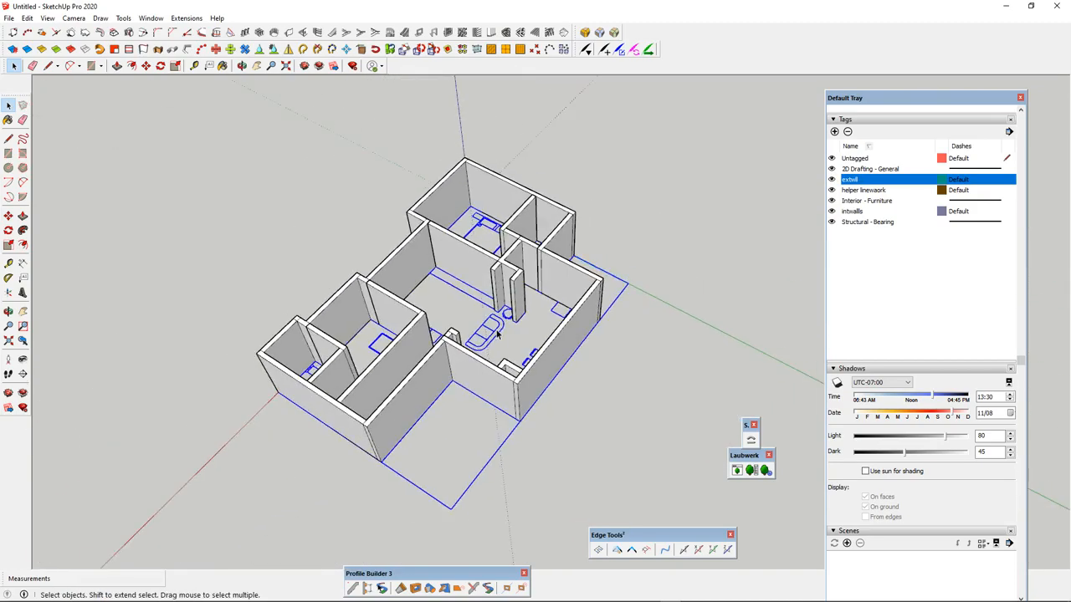
scroll(498, 336, "up", 3)
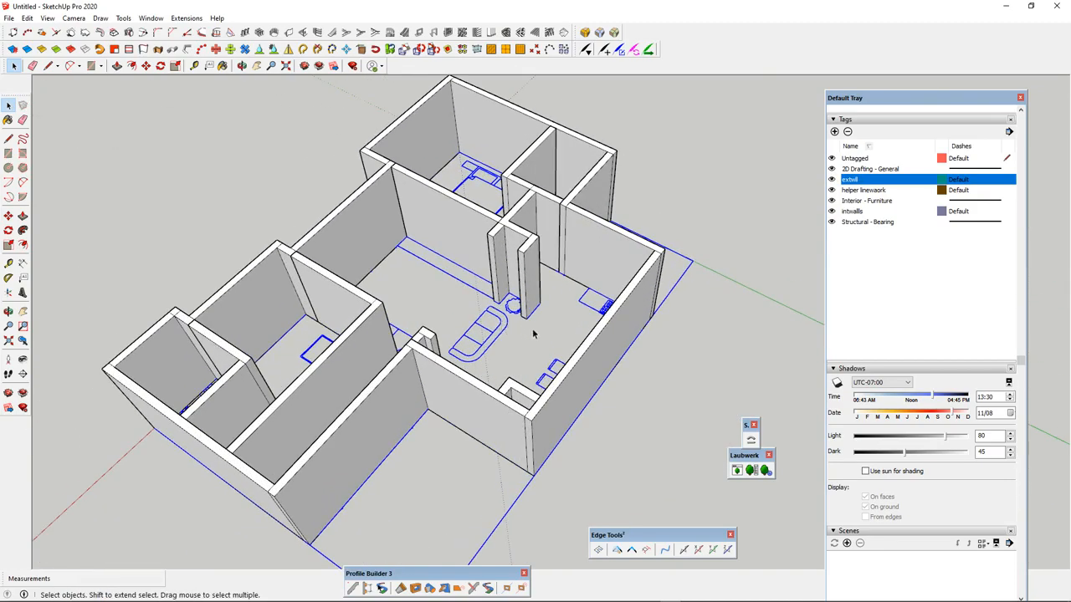
key("m")
left_click(499, 335)
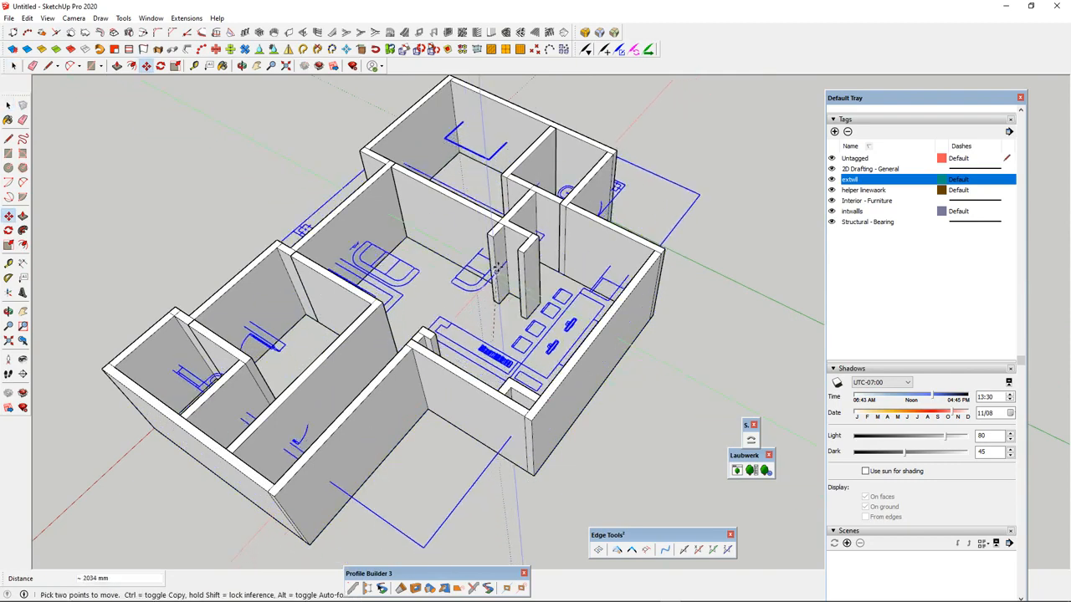
left_click(645, 283)
- Examine the window marks of the raised plan linework along the wall tops around the kitchen
scroll(472, 381, "up", 2)
middle_click_drag(472, 380, 310, 281)
key("space")
left_click(459, 285)
scroll(458, 284, "down", 3)
scroll(474, 345, "up", 6)
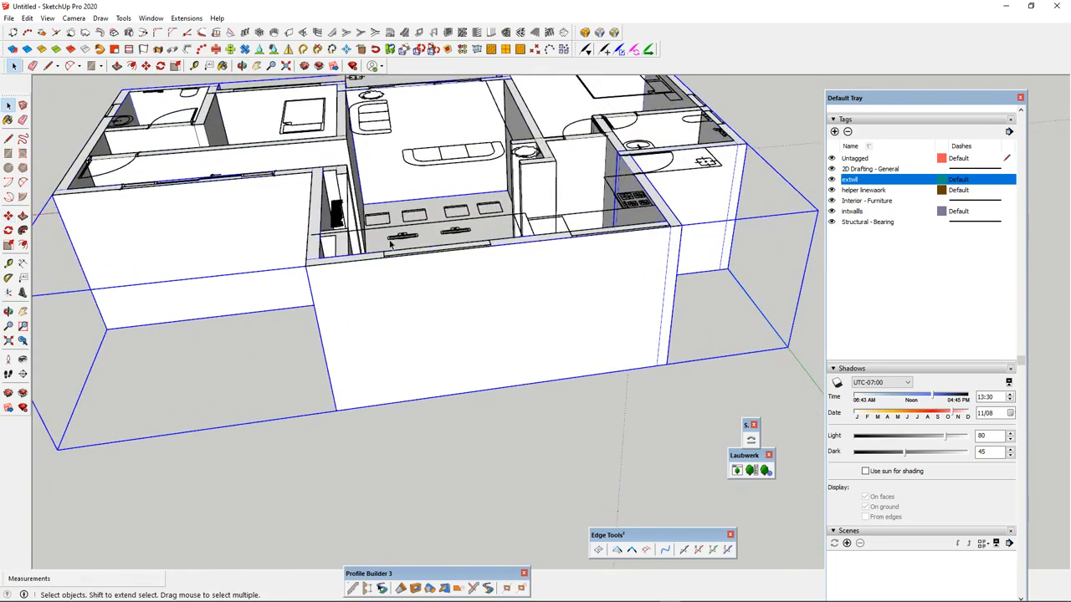
scroll(475, 339, "up", 2)
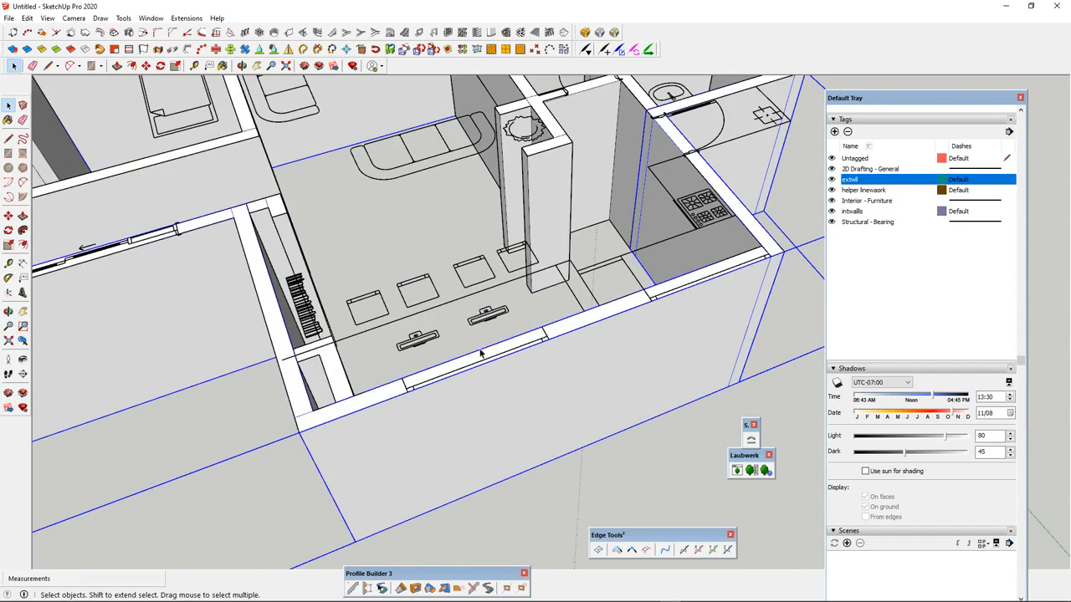
scroll(480, 354, "up", 3)
middle_click_drag(476, 357, 502, 384)
scroll(600, 317, "down", 3)
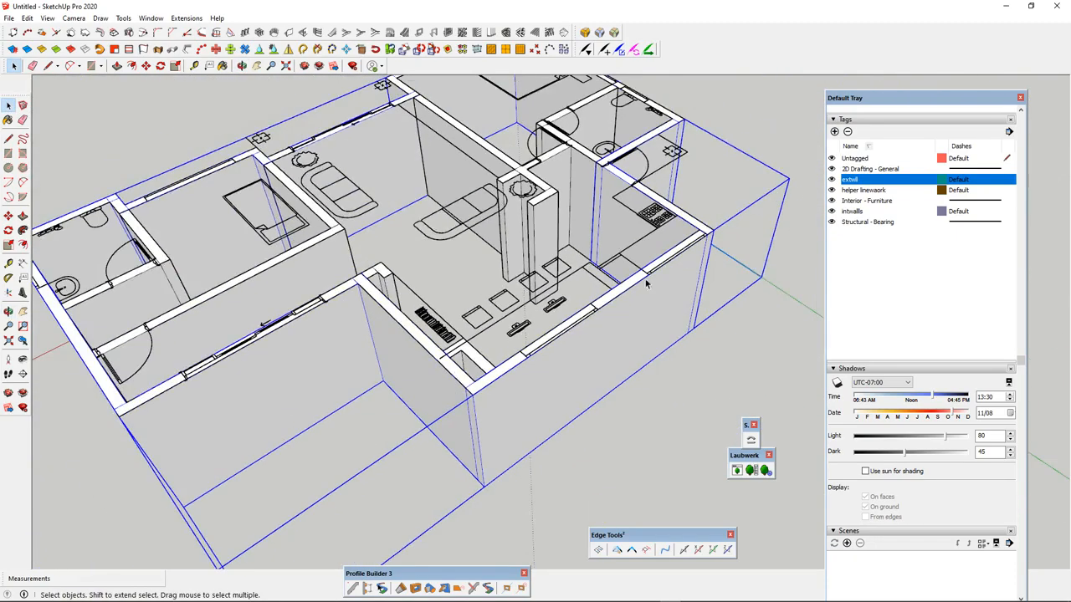
scroll(693, 239, "up", 3)
middle_click_drag(694, 239, 555, 293)
scroll(575, 295, "down", 3)
scroll(575, 295, "up", 2)
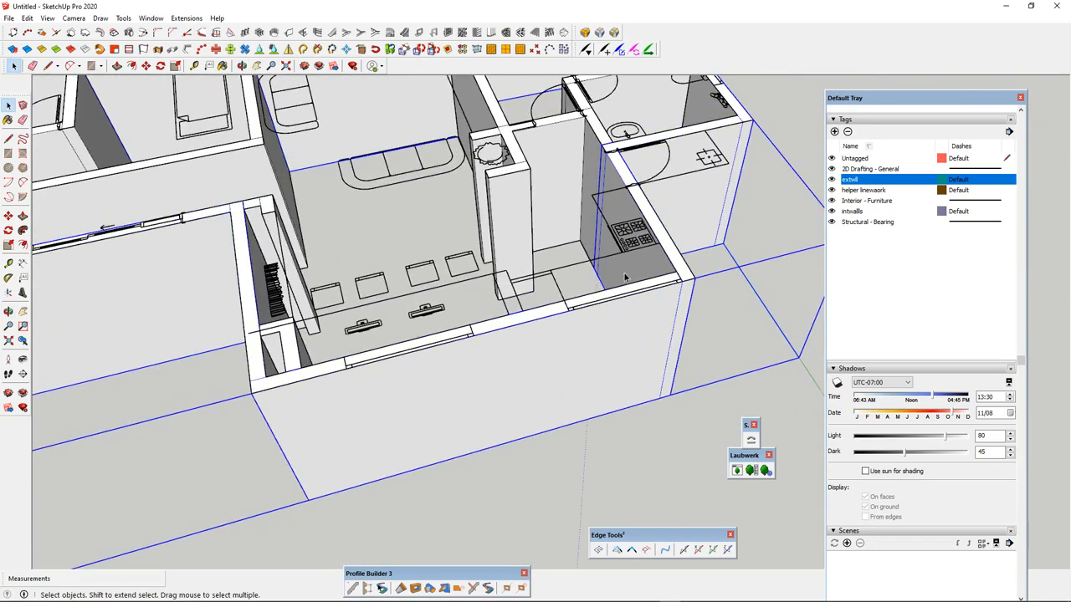
- Move the floor plan linework up 3000 mm from floor level to the top of the walls
scroll(615, 274, "down", 4)
mouse_move(636, 282)
middle_mouse_down()
mouse_move(617, 390)
mouse_move(696, 326)
mouse_move(712, 339)
mouse_move(565, 333)
middle_mouse_up()
scroll(617, 390, "up", 3)
scroll(565, 333, "up", 1)
scroll(569, 326, "up", 2)
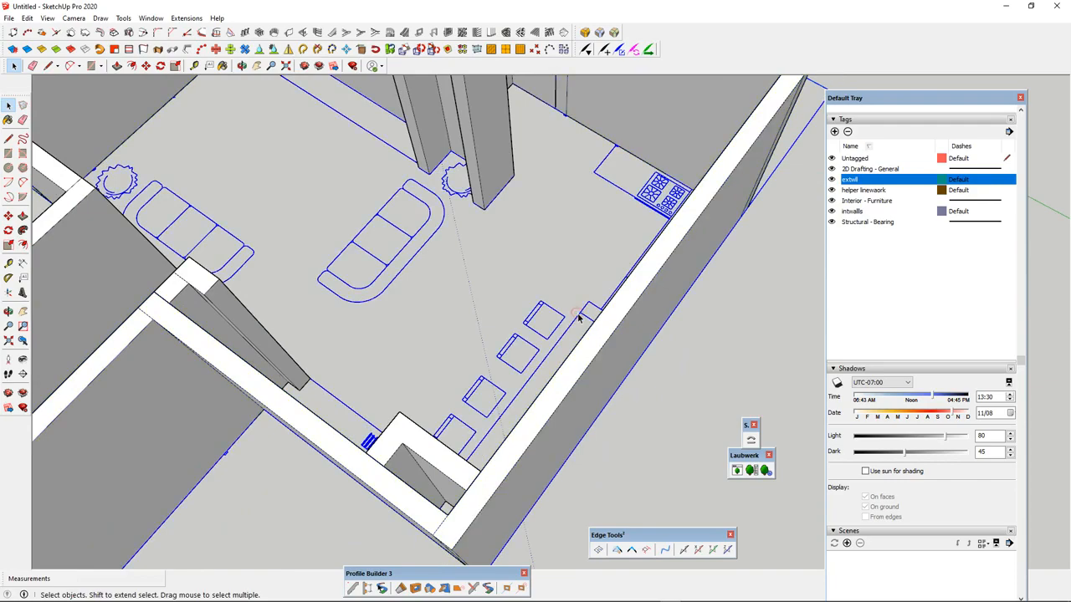
key("m")
left_click(577, 319)
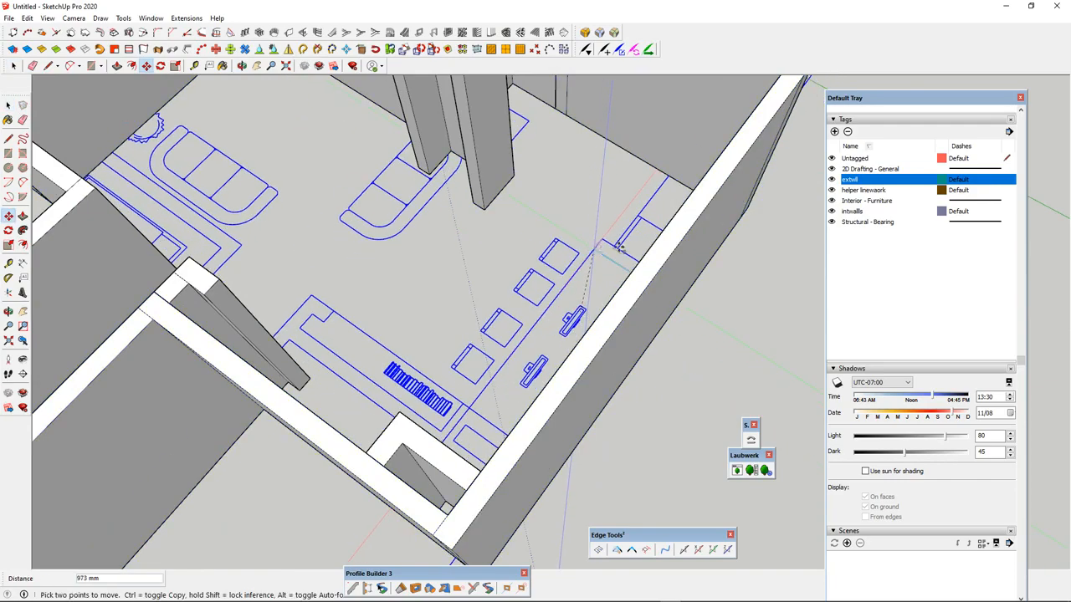
type("3000")
key("Return")
- Examine the raised linework's window positions against the outer faces of the exterior walls from several angles
scroll(521, 323, "down", 3)
middle_click_drag(521, 323, 288, 267)
scroll(463, 268, "down", 2)
scroll(463, 267, "up", 3)
key("space")
scroll(474, 322, "down", 3)
scroll(471, 325, "up", 3)
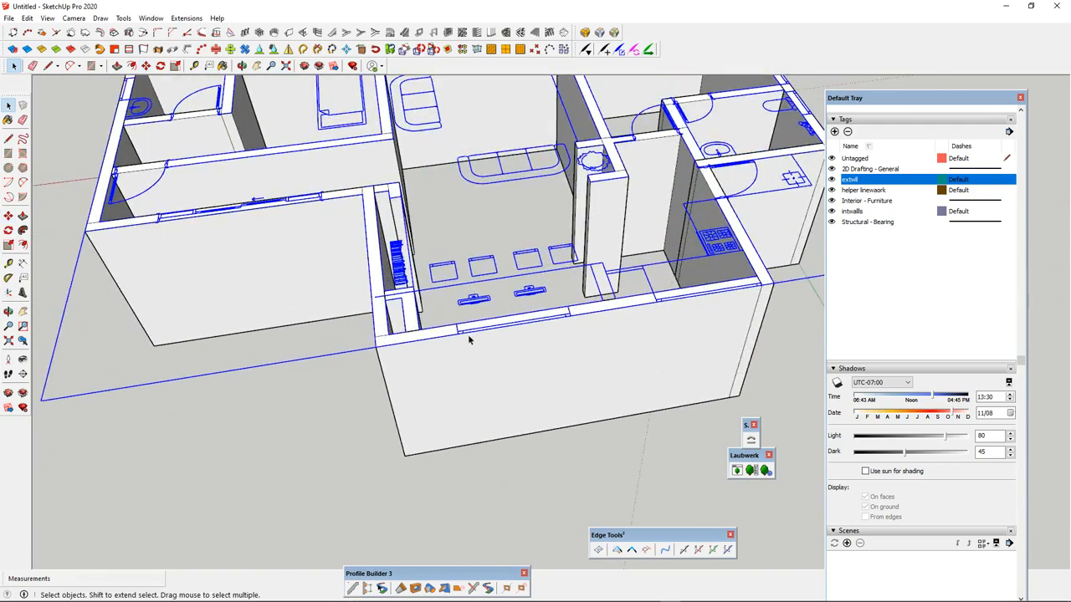
middle_click_drag(469, 337, 469, 268)
middle_click_drag(536, 283, 587, 315)
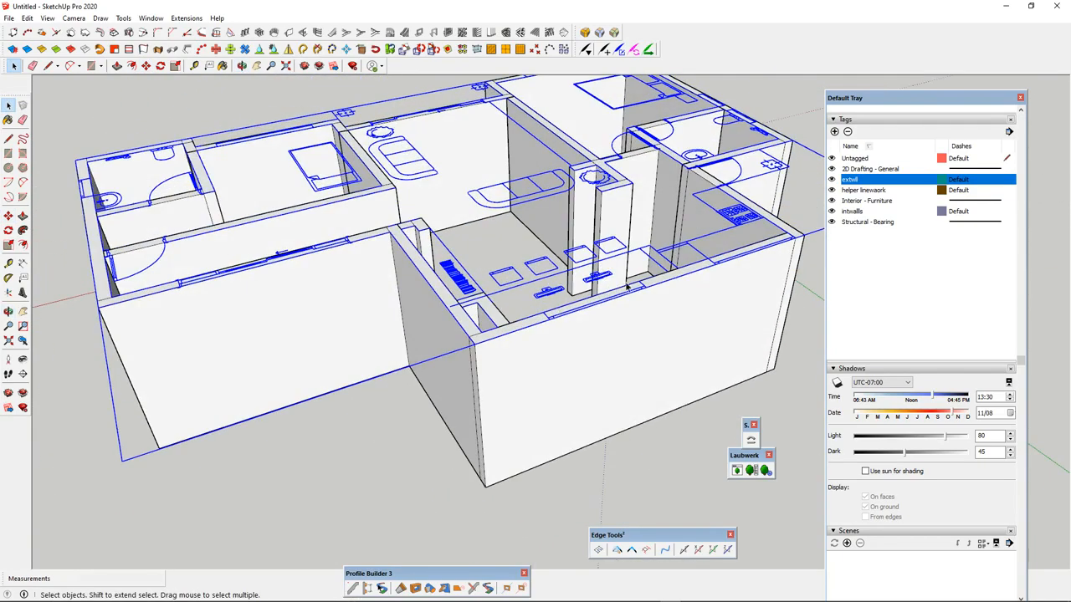
scroll(616, 310, "down", 1)
scroll(617, 310, "up", 3)
middle_click_drag(513, 316, 458, 307)
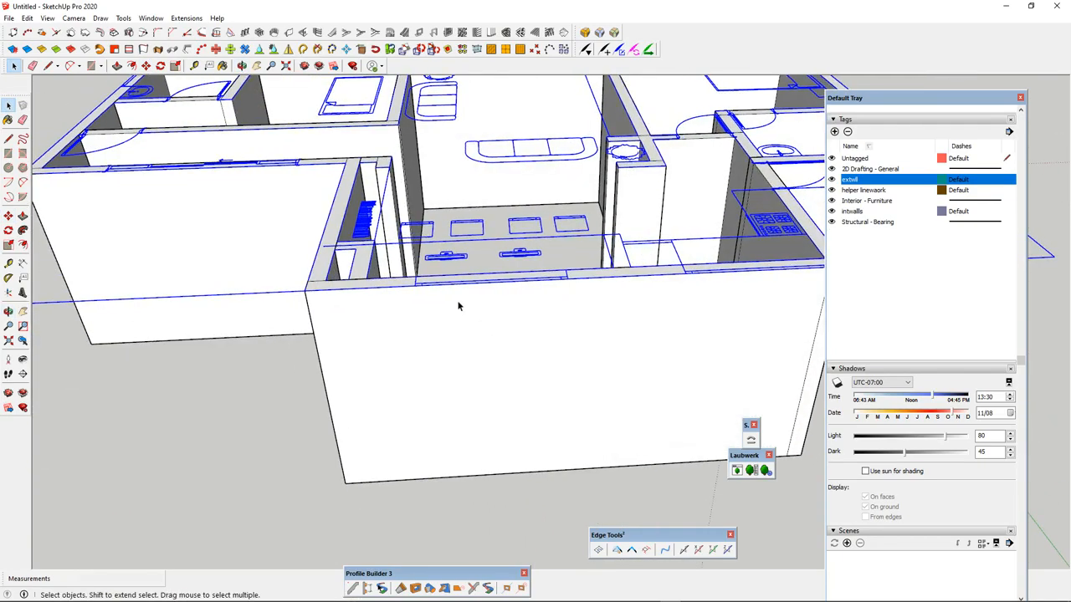
scroll(424, 313, "down", 2)
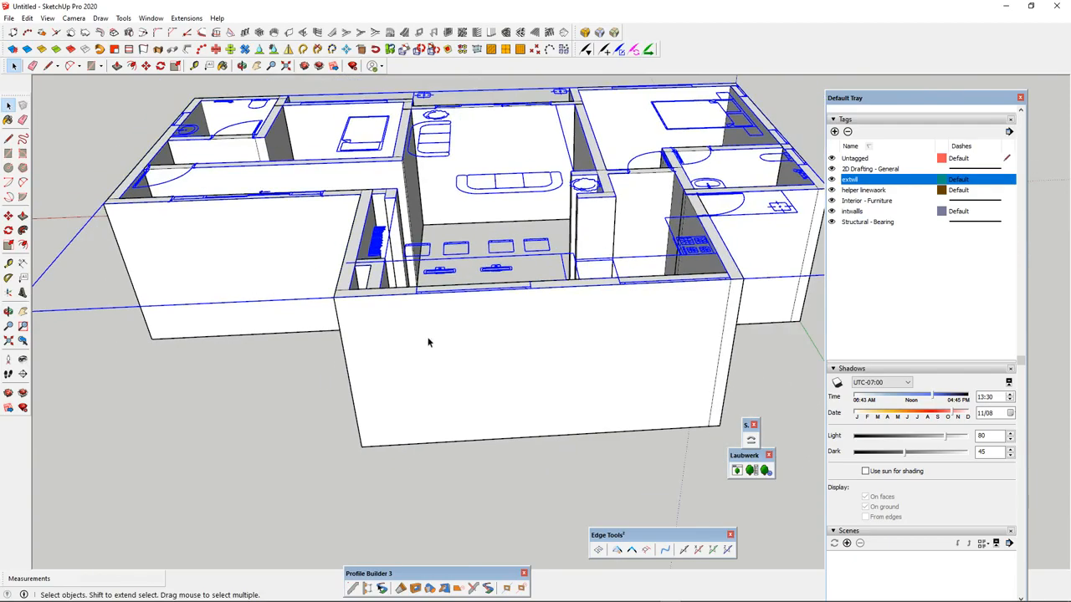
middle_click_drag(430, 340, 589, 363)
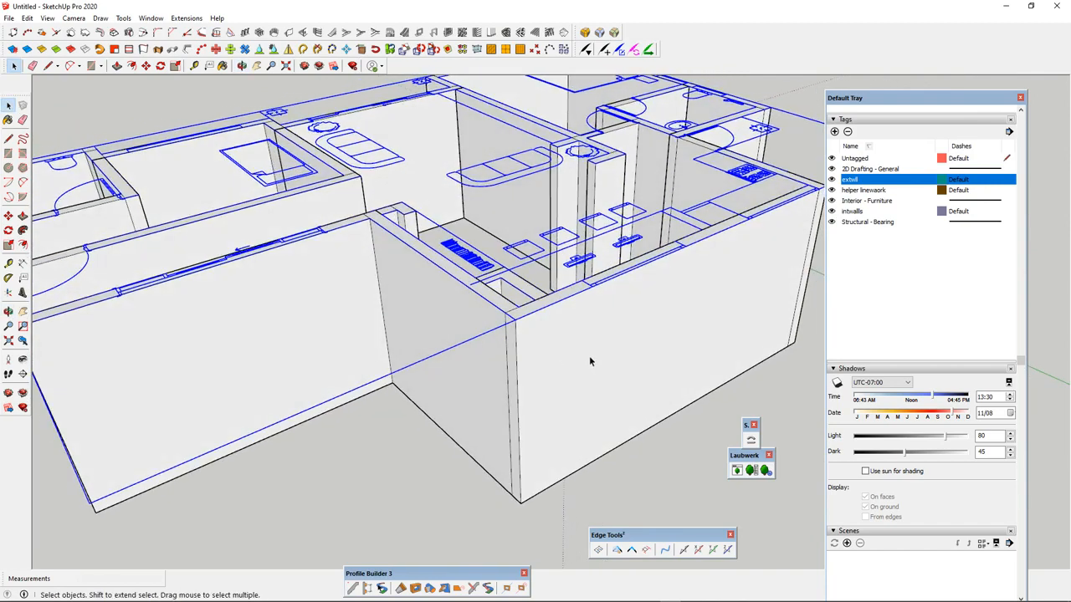
middle_click_drag(662, 316, 588, 344)
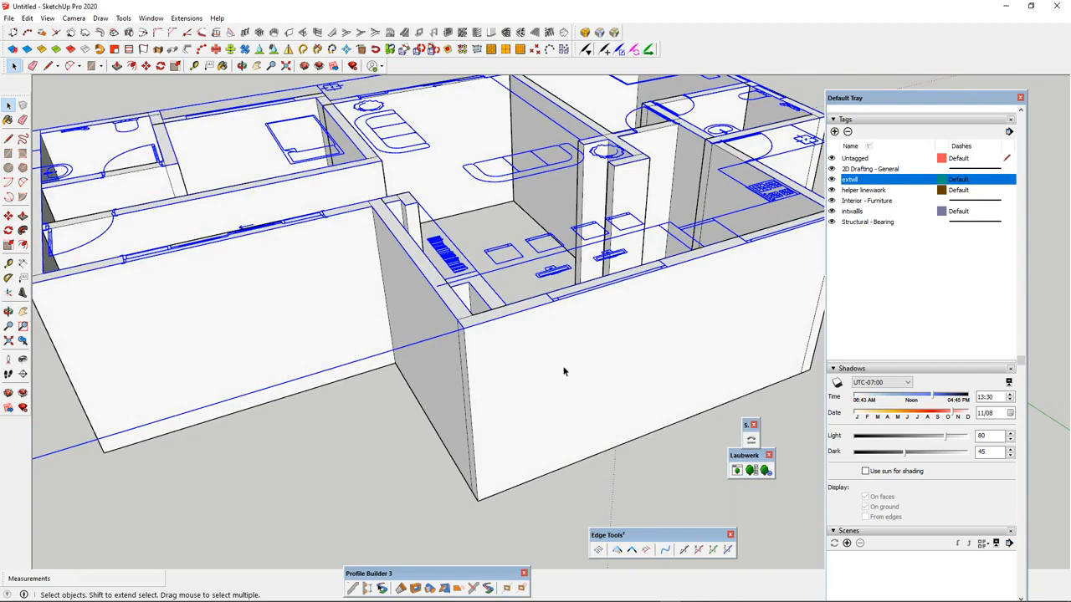
middle_click_drag(564, 371, 568, 272)
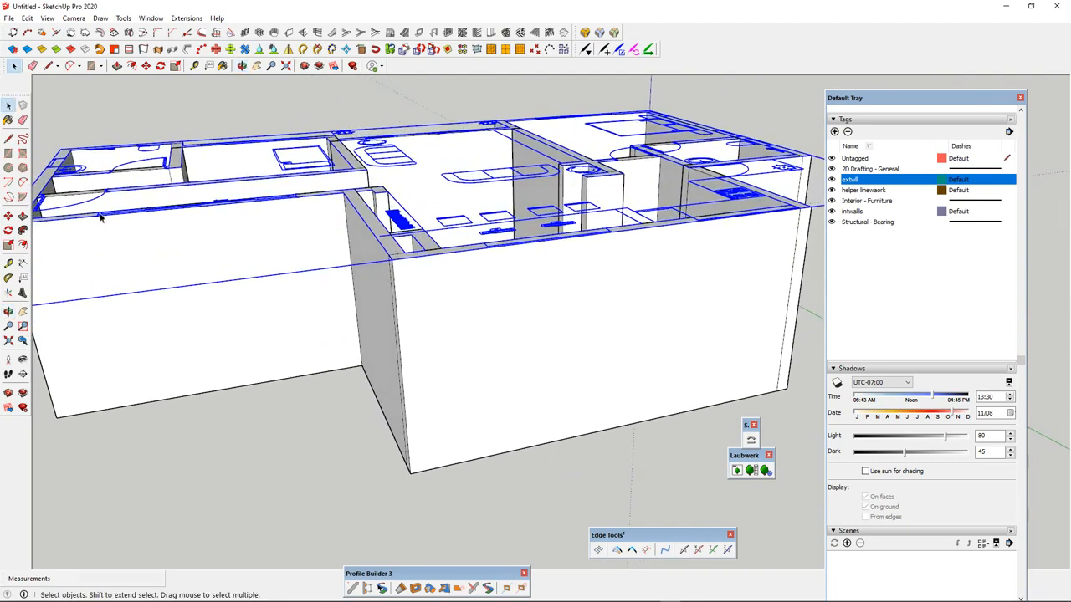
- Place a horizontal guide line 2400 mm above the bottom edge of the kitchen's exterior wall
key("t")
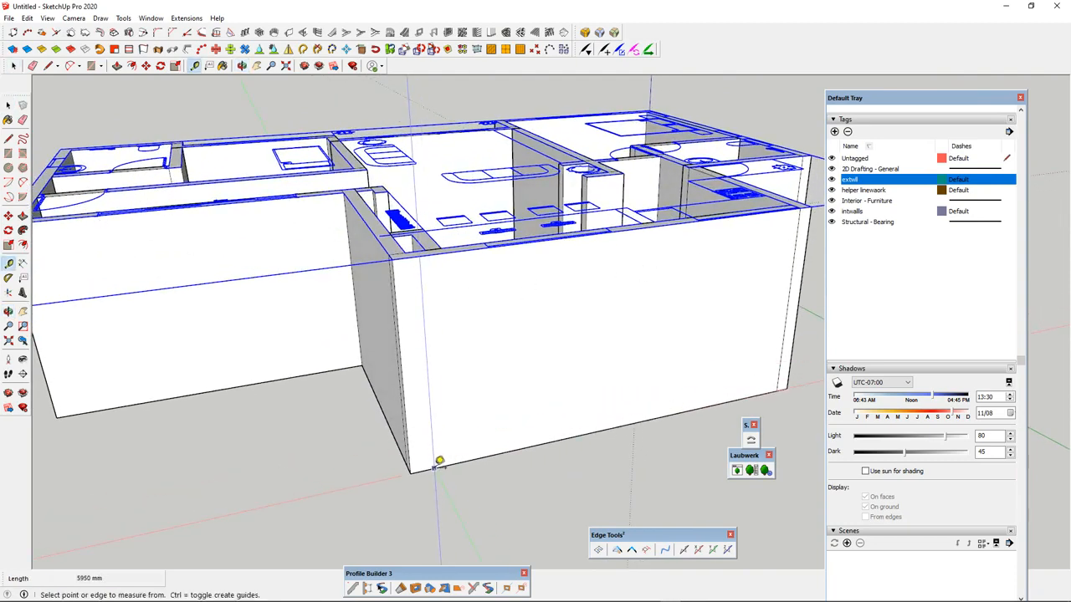
left_click(435, 467)
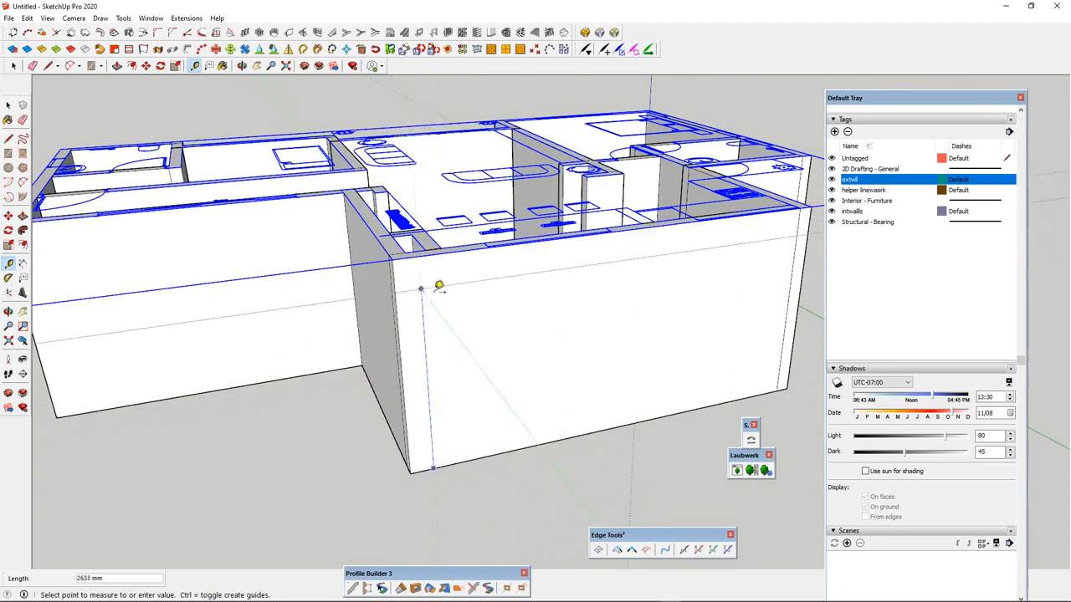
key("Escape")
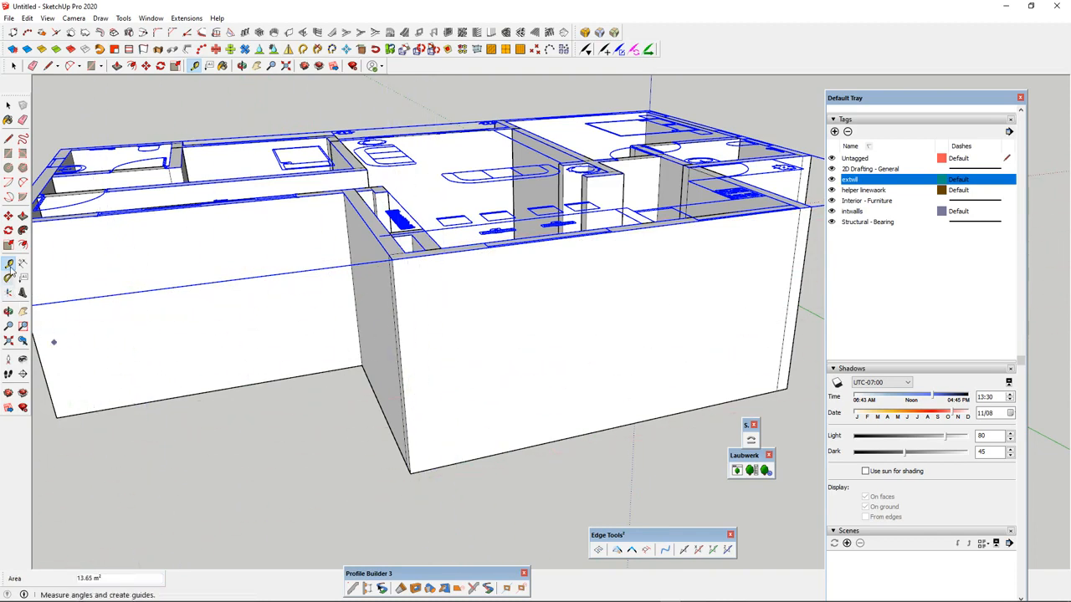
left_click(450, 462)
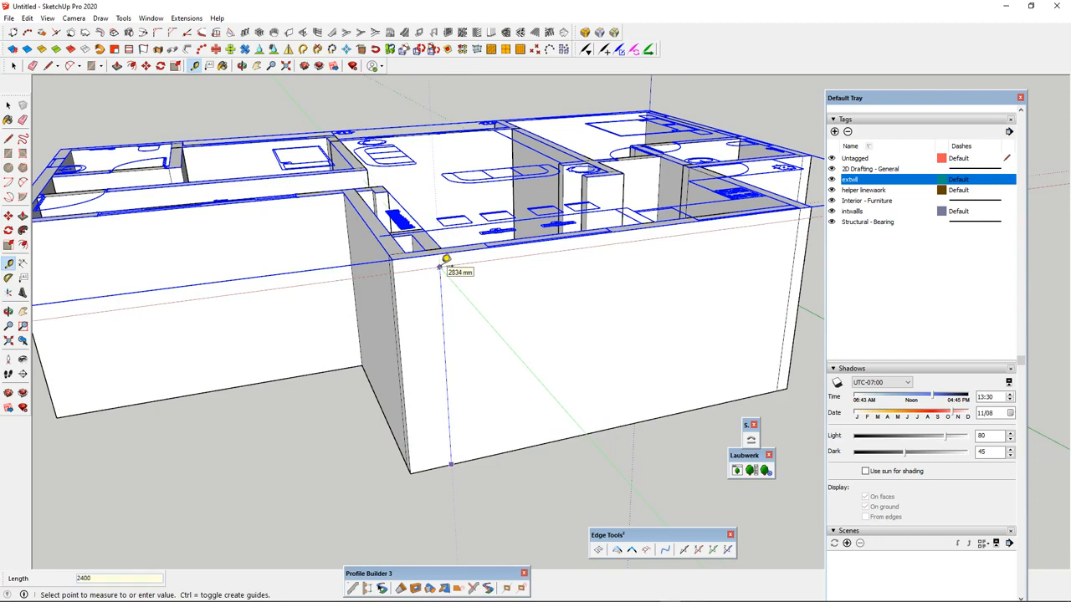
key("Return")
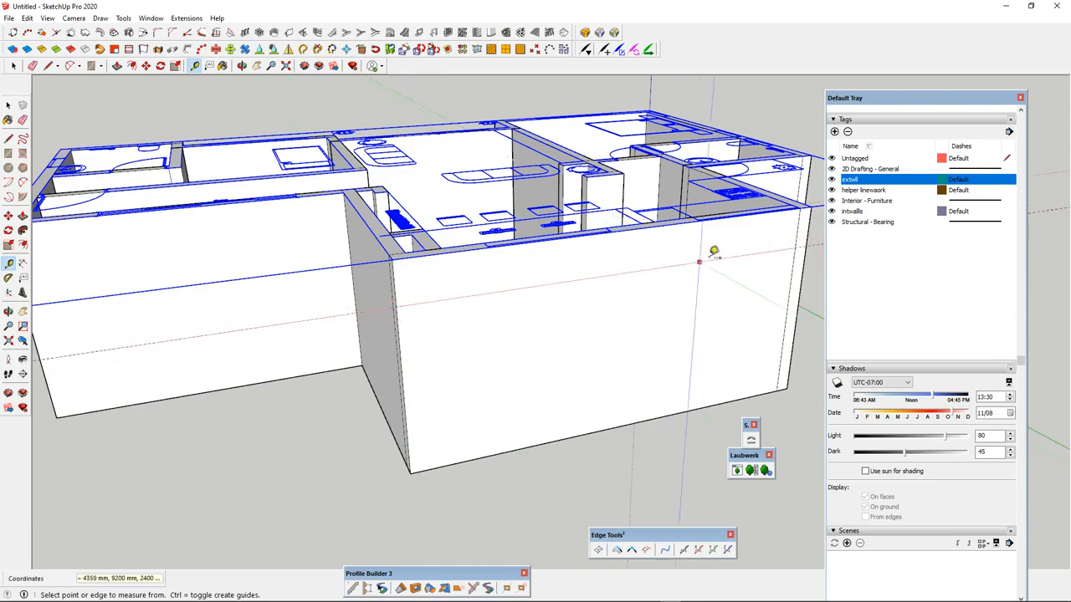
- Open the exterior wall group and draw a window rectangle on the kitchen wall's outer face, downward from the guide line
middle_click_drag(490, 282, 569, 330)
key("space")
scroll(424, 281, "up", 3)
scroll(568, 330, "up", 2)
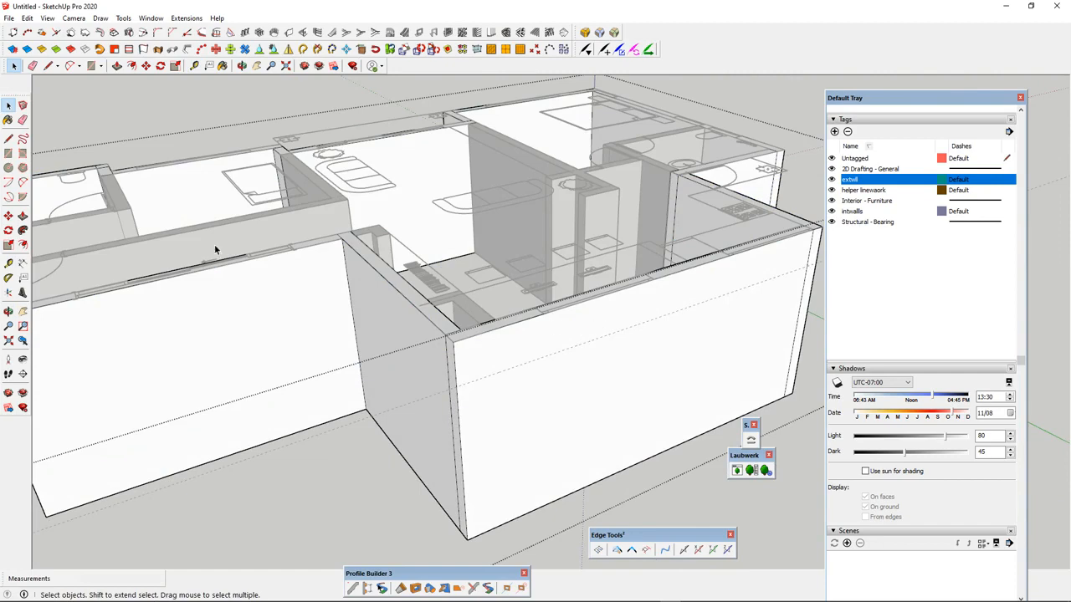
left_click(8, 154)
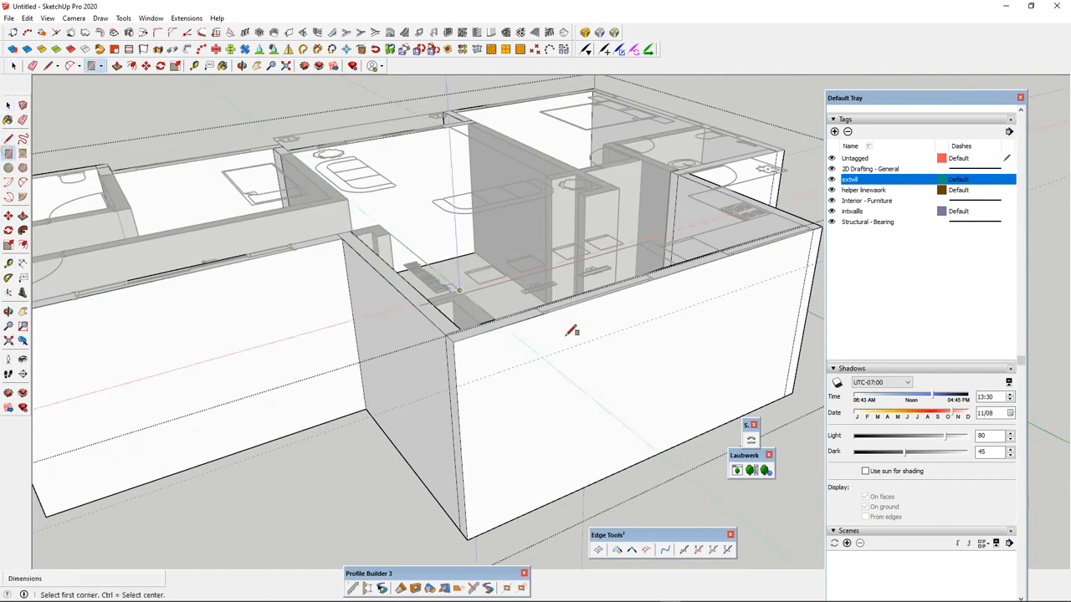
scroll(619, 355, "up", 2)
scroll(583, 360, "up", 2)
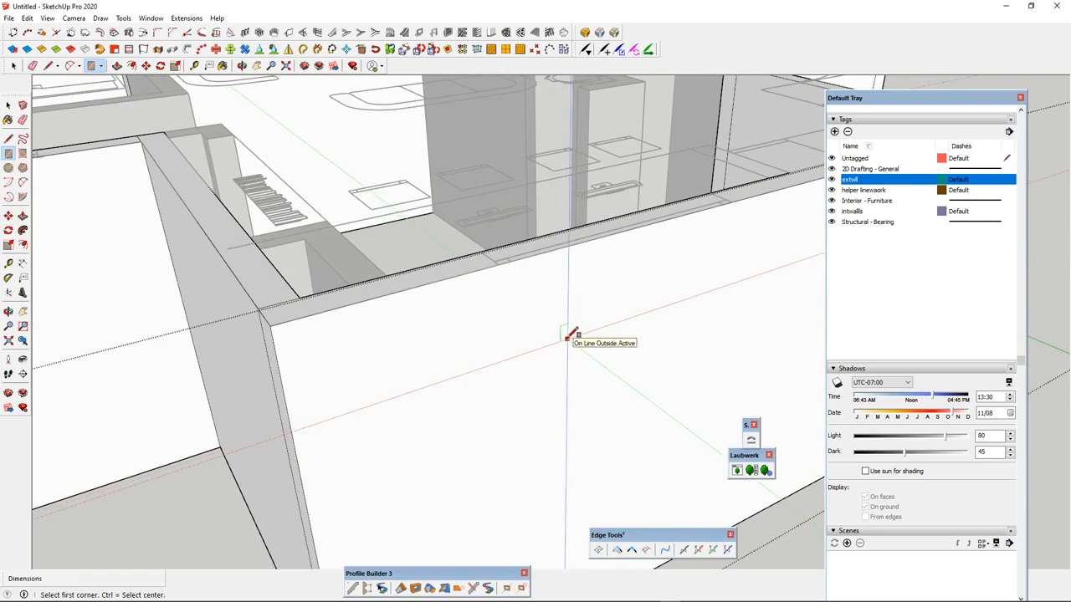
left_click(565, 338)
scroll(586, 393, "down", 2)
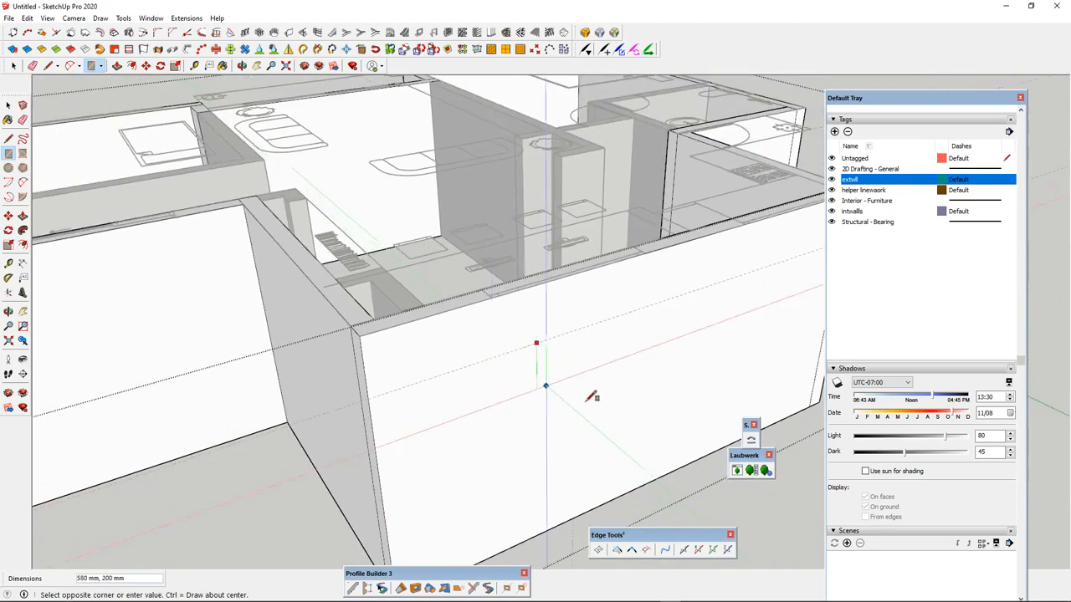
scroll(591, 396, "up", 2)
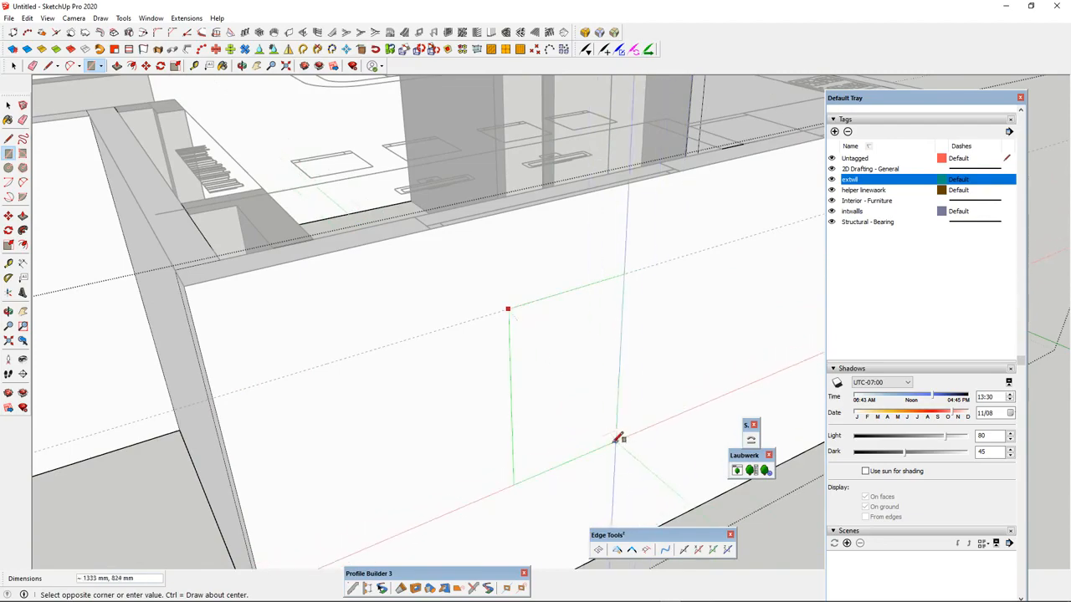
left_click(634, 440)
- Push the window rectangle 200 mm through the wall with Push/Pull to cut the opening
middle_click_drag(435, 432, 455, 442)
left_click(457, 438)
scroll(469, 431, "down", 3)
scroll(455, 445, "up", 3)
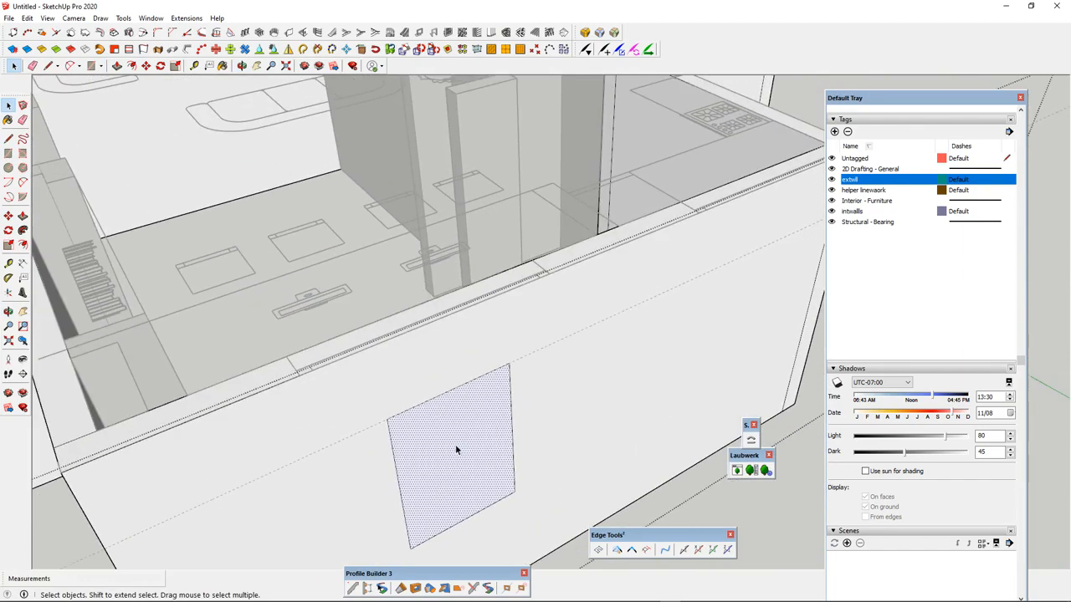
left_click(22, 216)
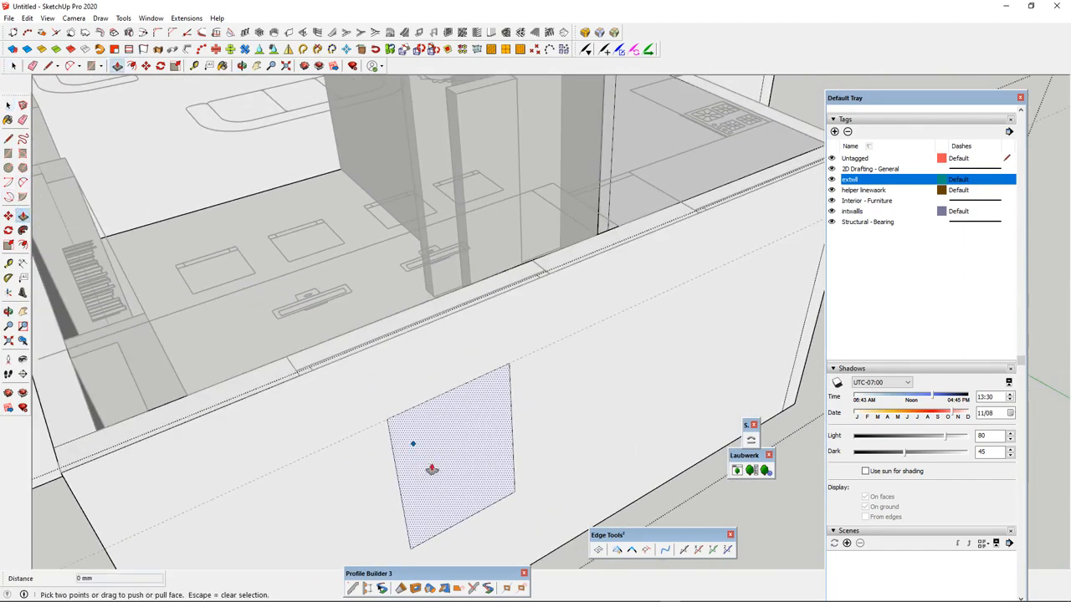
left_click(494, 461)
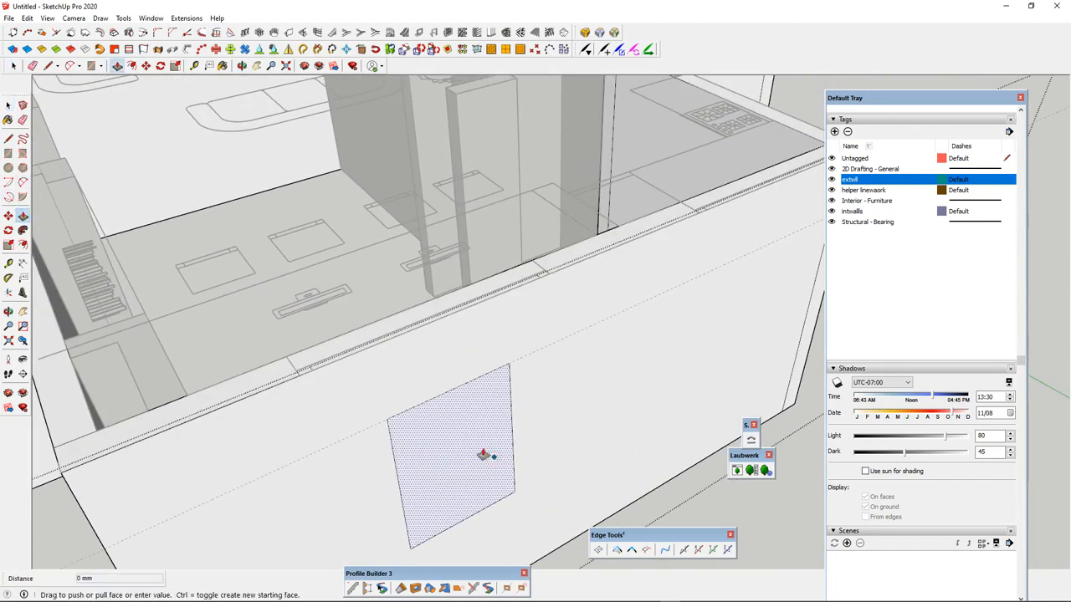
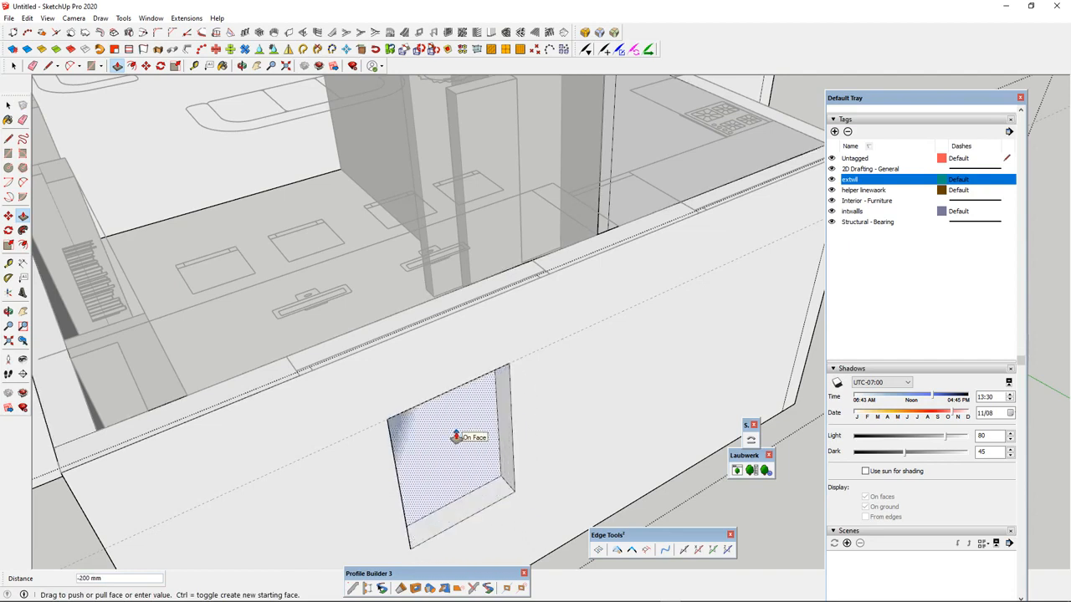
left_click(456, 437)
scroll(418, 447, "down", 5)
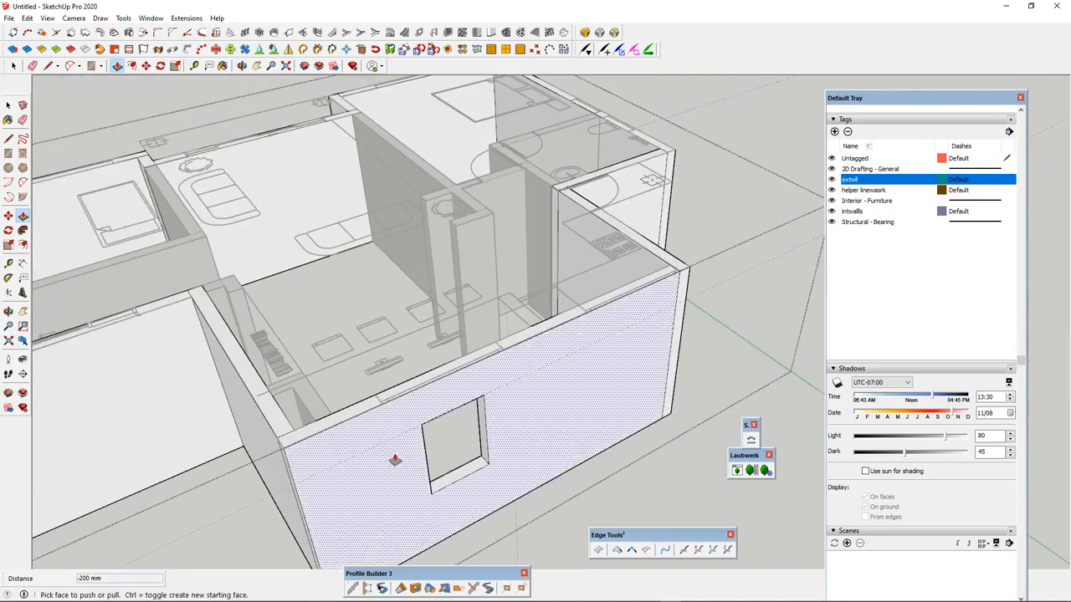
- Push the opening's left side face outward about 447 mm to line up with the window mark on the wall top
middle_click_drag(432, 430, 207, 431)
scroll(335, 335, "up", 5)
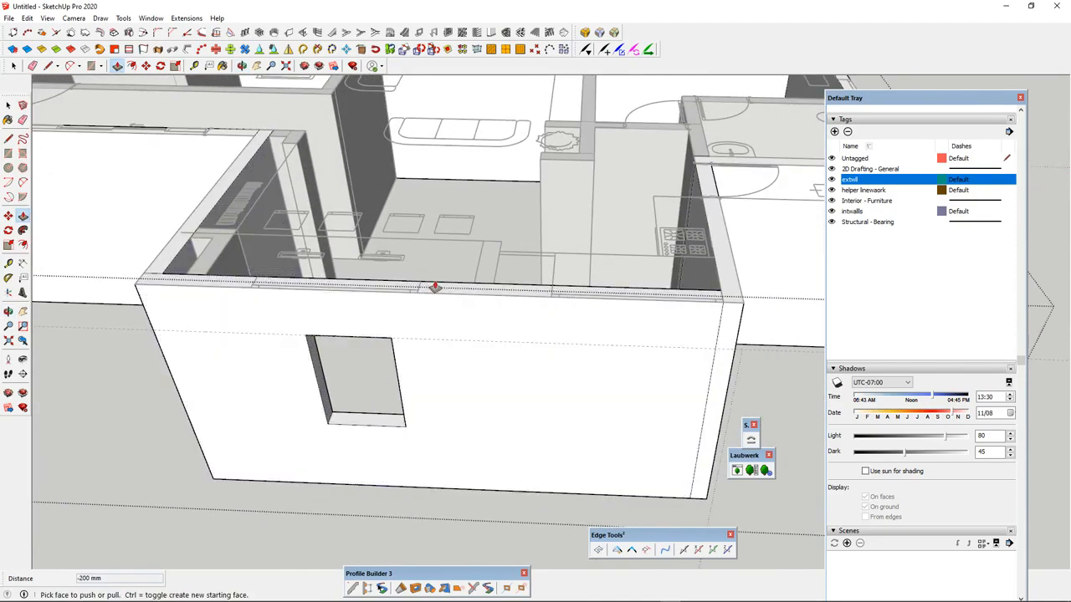
mouse_move(382, 401)
middle_mouse_down()
mouse_move(318, 422)
mouse_move(365, 395)
middle_mouse_up()
scroll(314, 310, "up", 2)
scroll(397, 431, "down", 4)
scroll(325, 352, "up", 3)
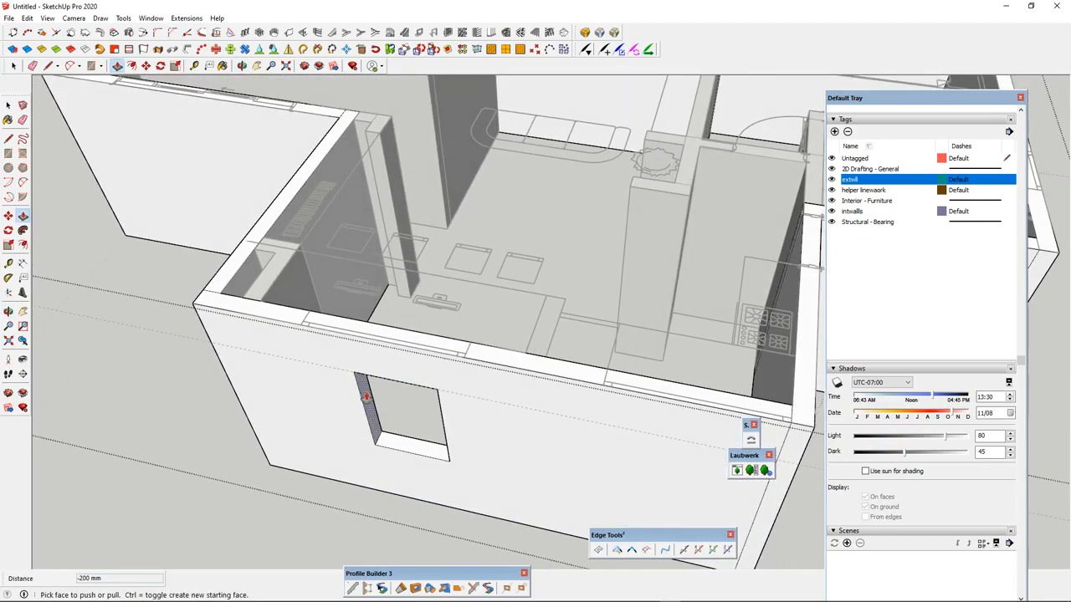
left_click_drag(365, 397, 322, 316)
- Push the opening's right side face outward to line up with the other end of the window mark
scroll(285, 318, "up", 2)
middle_click_drag(469, 406, 578, 427)
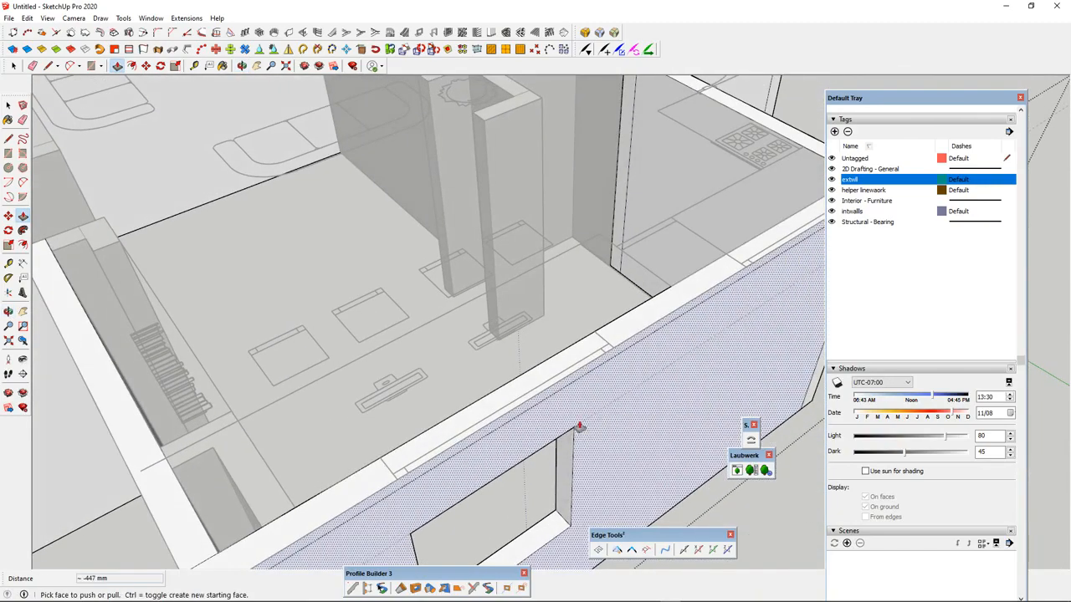
left_click_drag(564, 450, 609, 347)
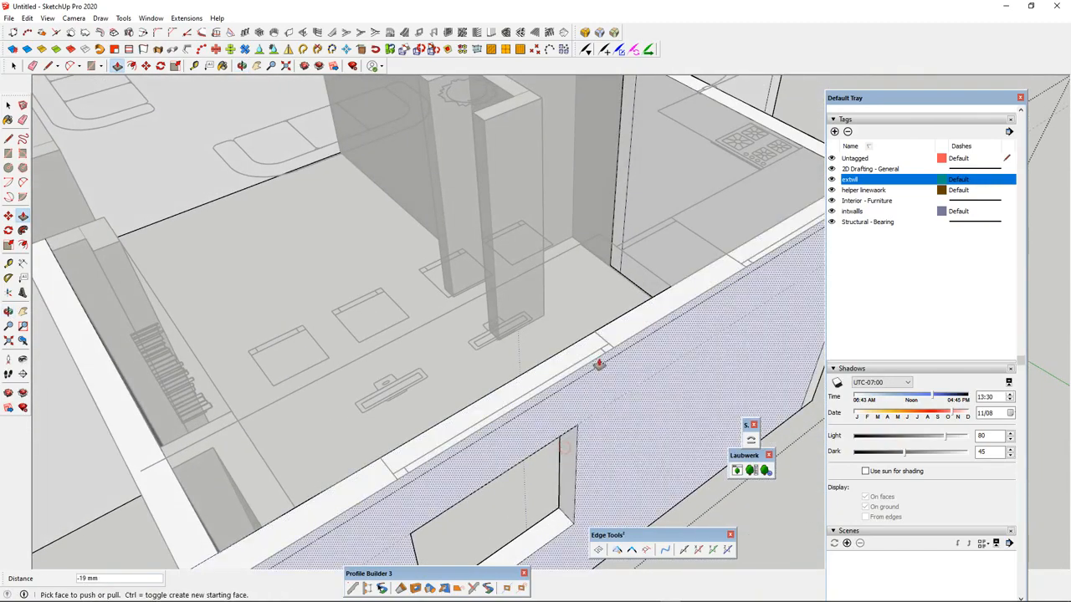
left_click_drag(566, 454, 595, 336)
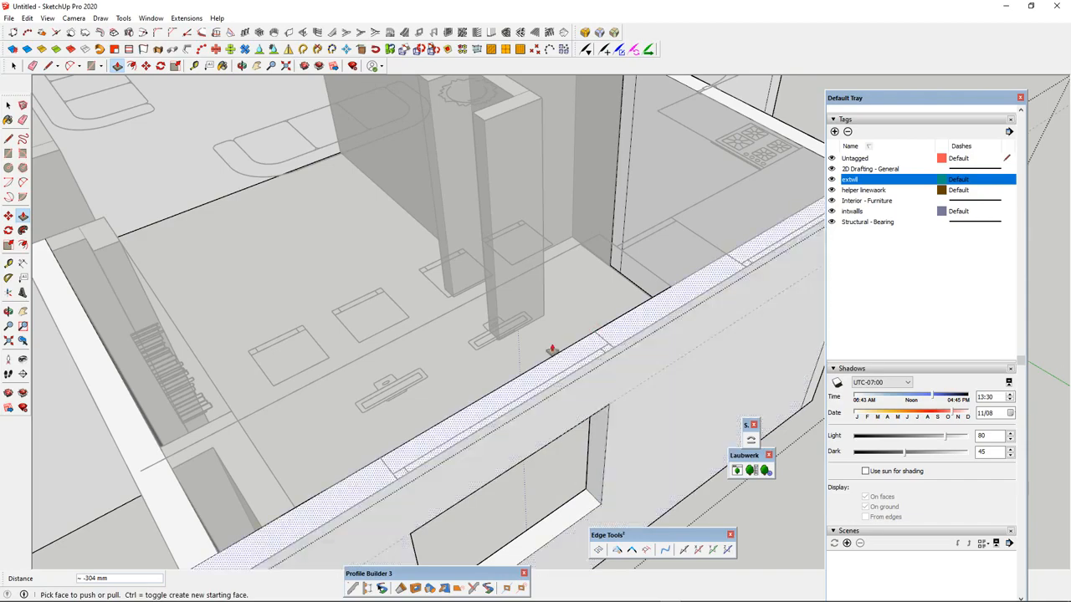
middle_click_drag(547, 354, 401, 366)
scroll(358, 327, "up", 3)
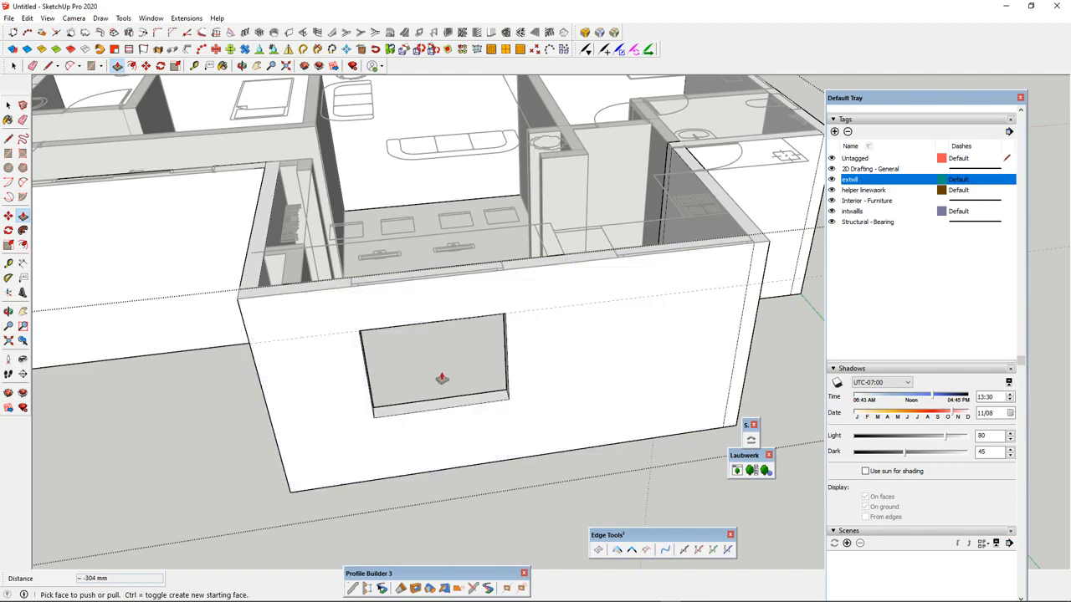
left_click(9, 106)
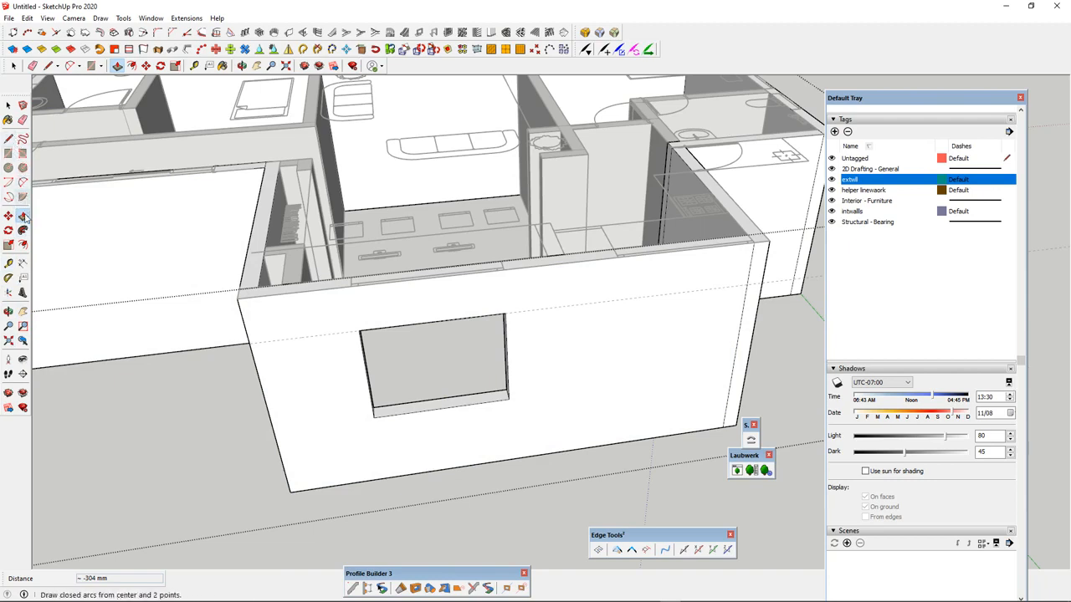
- Place a guide line 800 mm above the kitchen wall's base edge with the Tape Measure
left_click(8, 263)
left_click(437, 468)
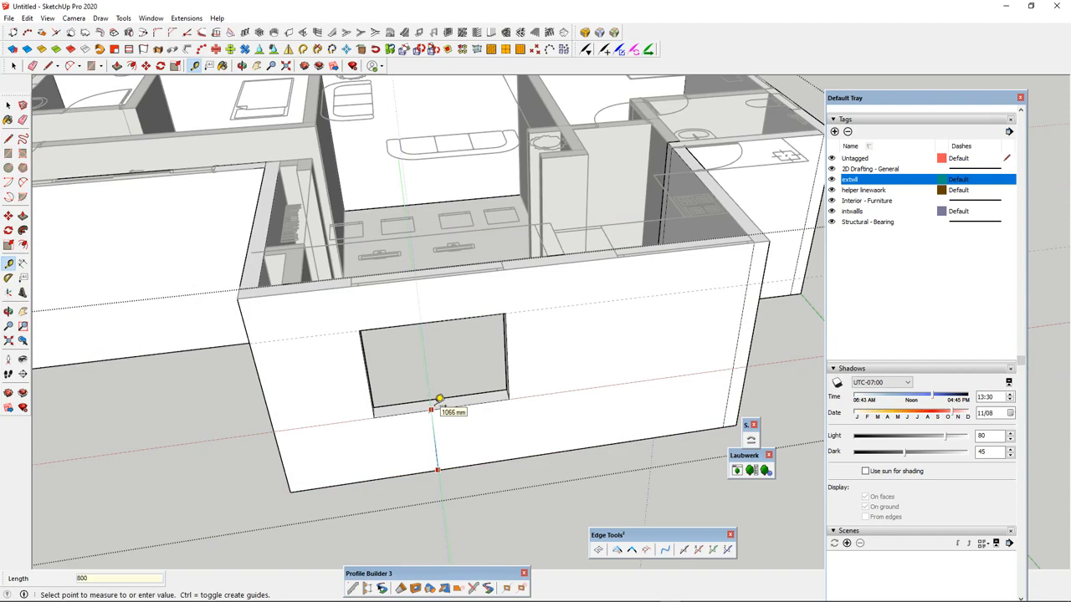
key("Return")
- Push the window opening's sill face down about 266 mm to the sill guide line, and close the wall group
scroll(448, 412, "up", 6)
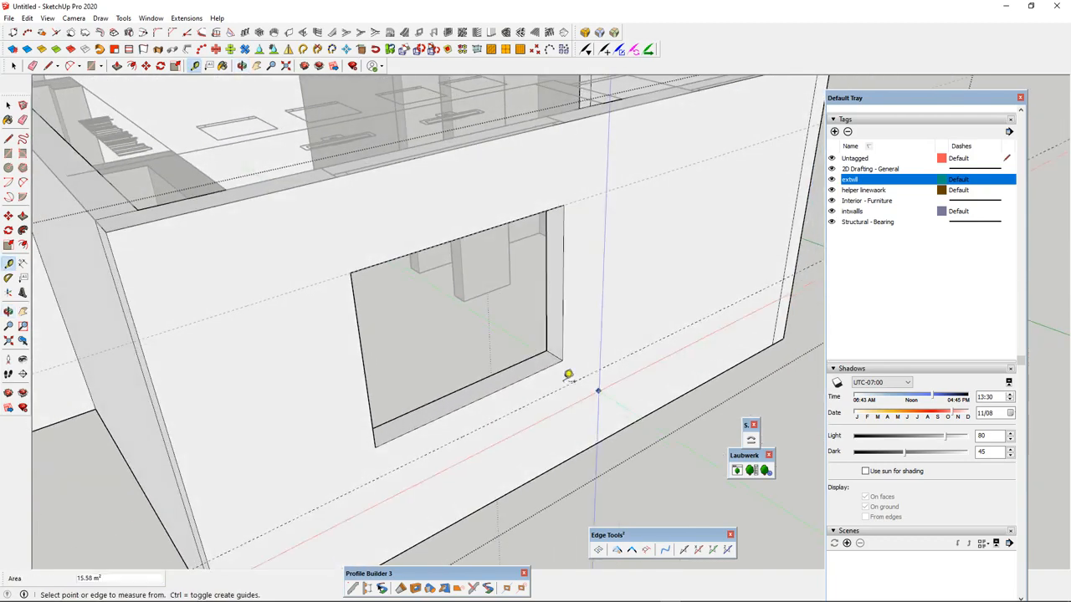
left_click(7, 106)
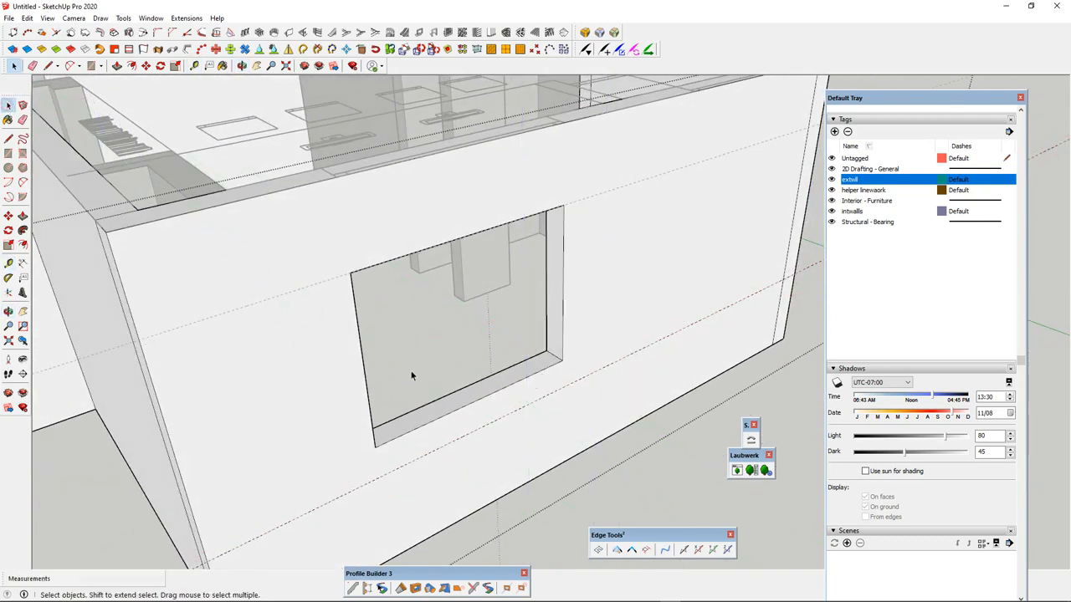
left_click(468, 400)
key("p")
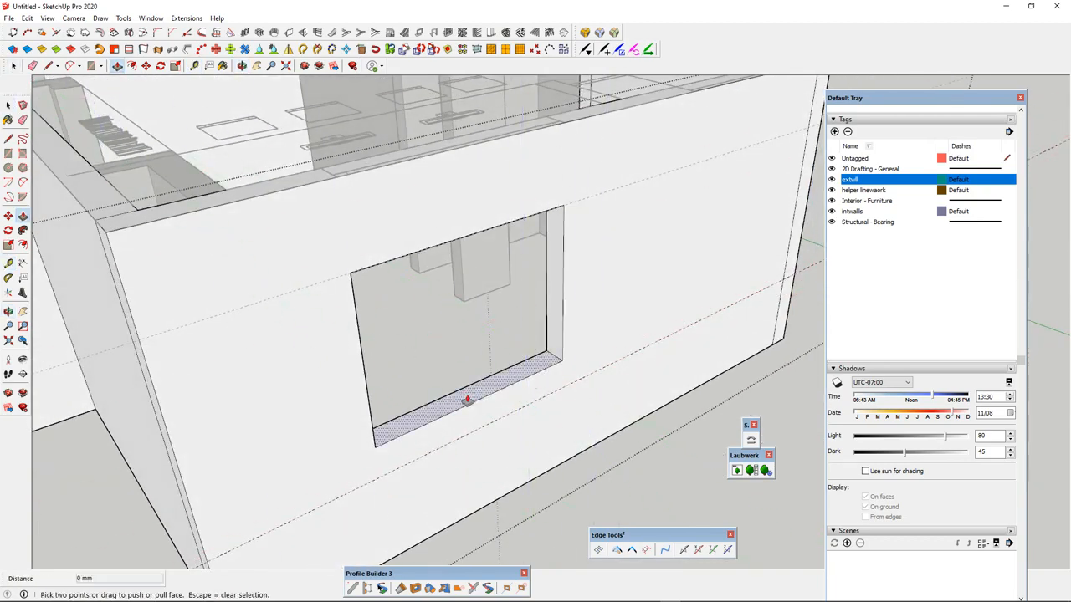
left_click(467, 399)
left_click(468, 433)
scroll(468, 433, "down", 3)
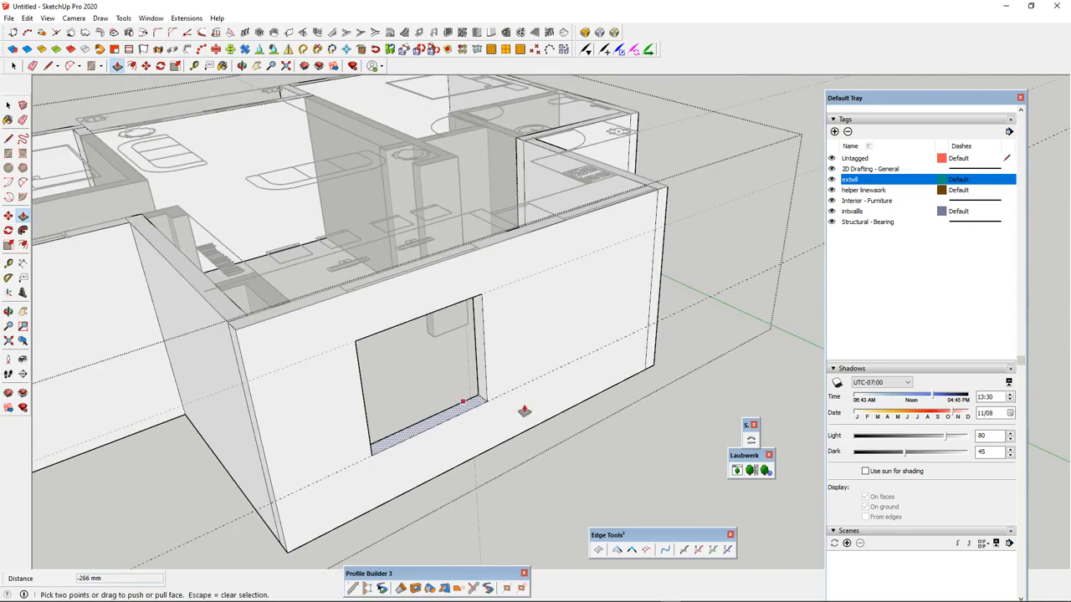
middle_click_drag(525, 410, 334, 441)
key("space")
left_click(334, 441)
- Measure the lengths of the two window marks on top of the kitchen wall
scroll(418, 325, "down", 3)
scroll(363, 329, "up", 3)
mouse_move(363, 330)
middle_mouse_down()
mouse_move(370, 179)
mouse_move(287, 342)
mouse_move(357, 337)
middle_mouse_up()
middle_click_drag(454, 337, 465, 341)
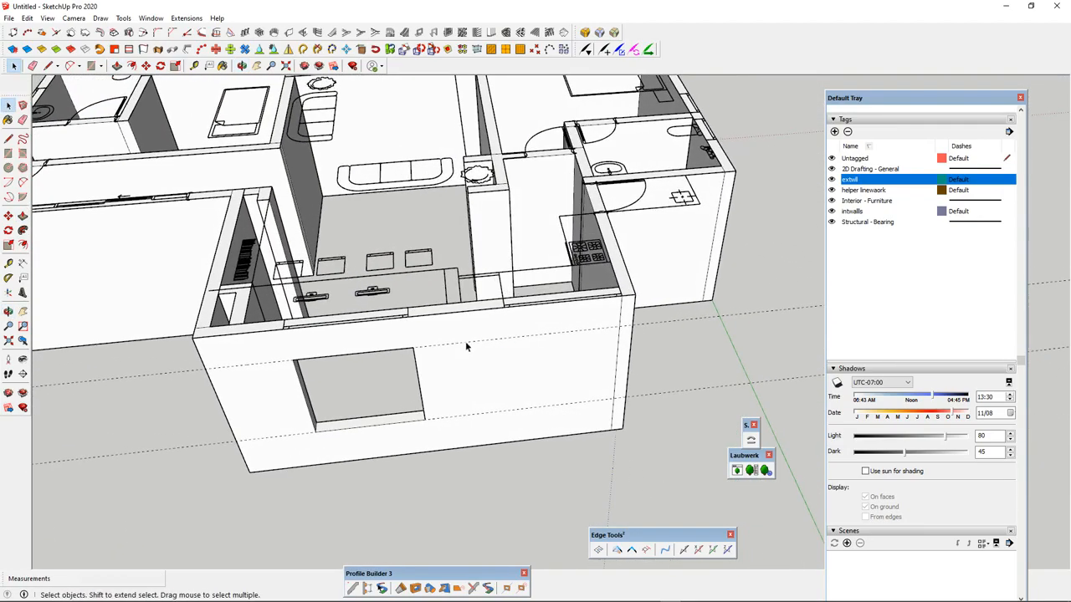
scroll(475, 353, "up", 2)
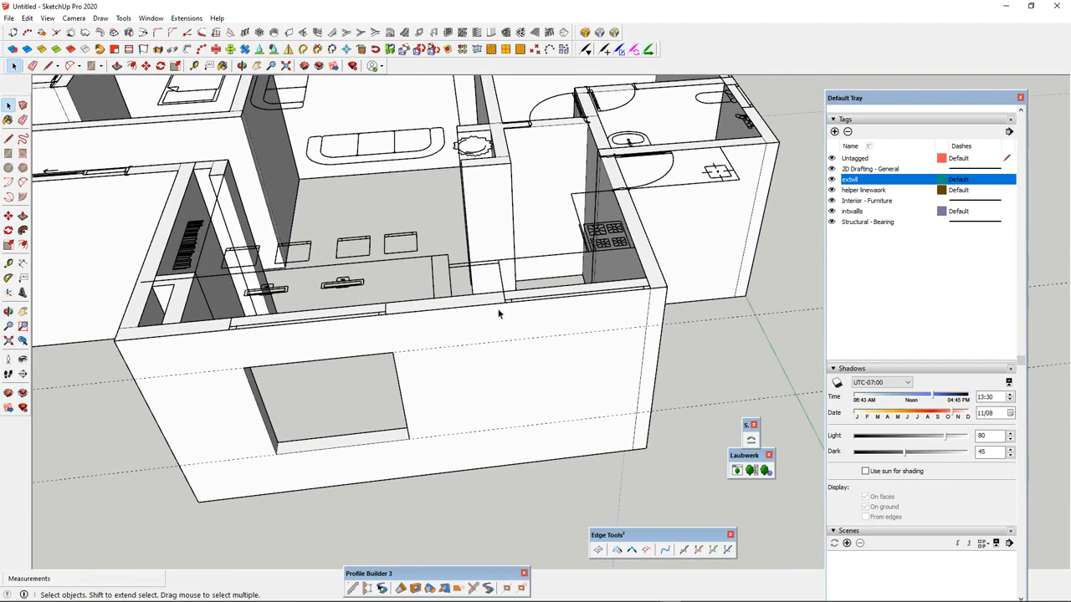
key("t")
left_click(505, 302)
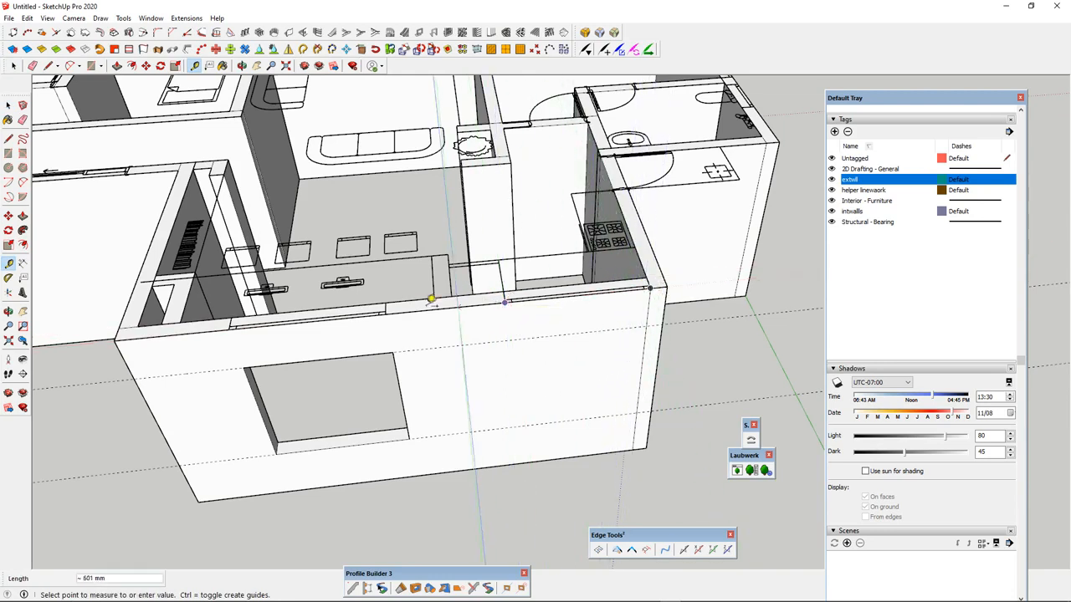
key("Escape")
left_click(385, 314)
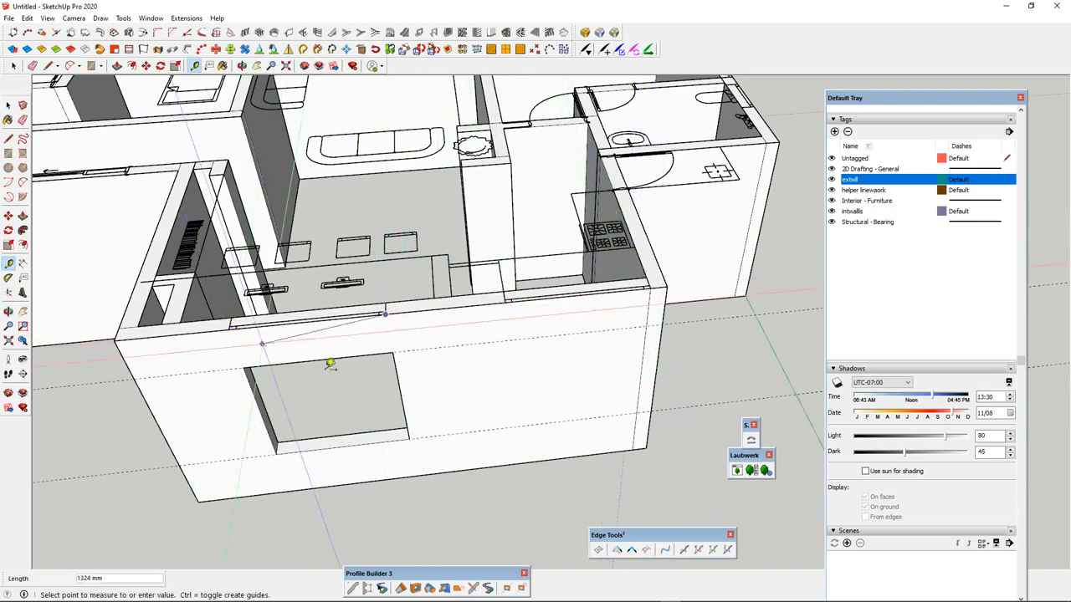
- Open the exterior wall group and copy the opening's top and side edges about 3050 mm along the wall to the second window's position
key("space")
double_click(245, 429)
left_click(248, 408)
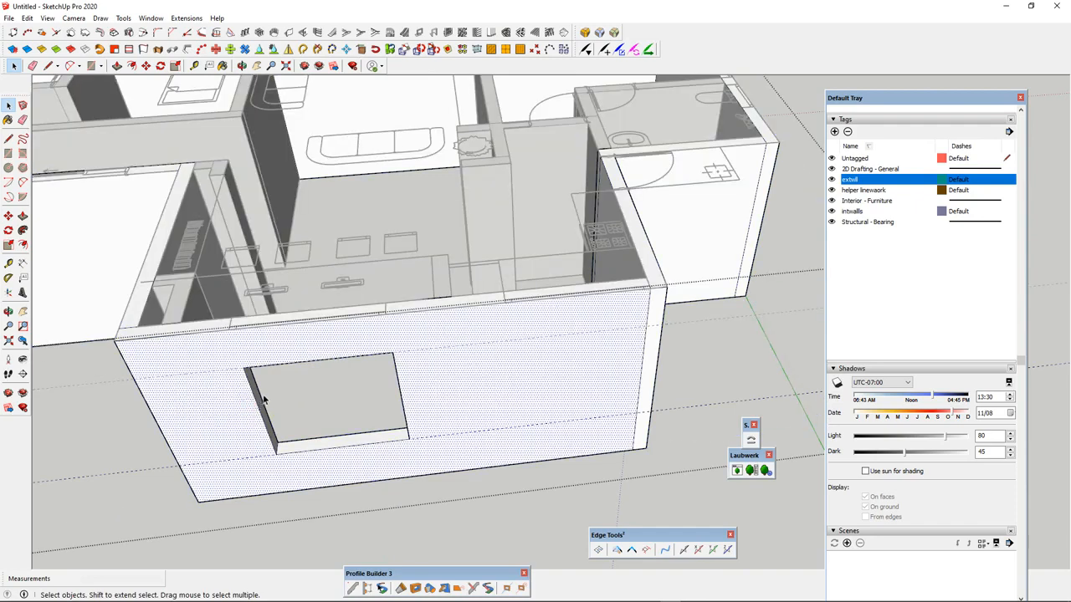
scroll(276, 389, "up", 4)
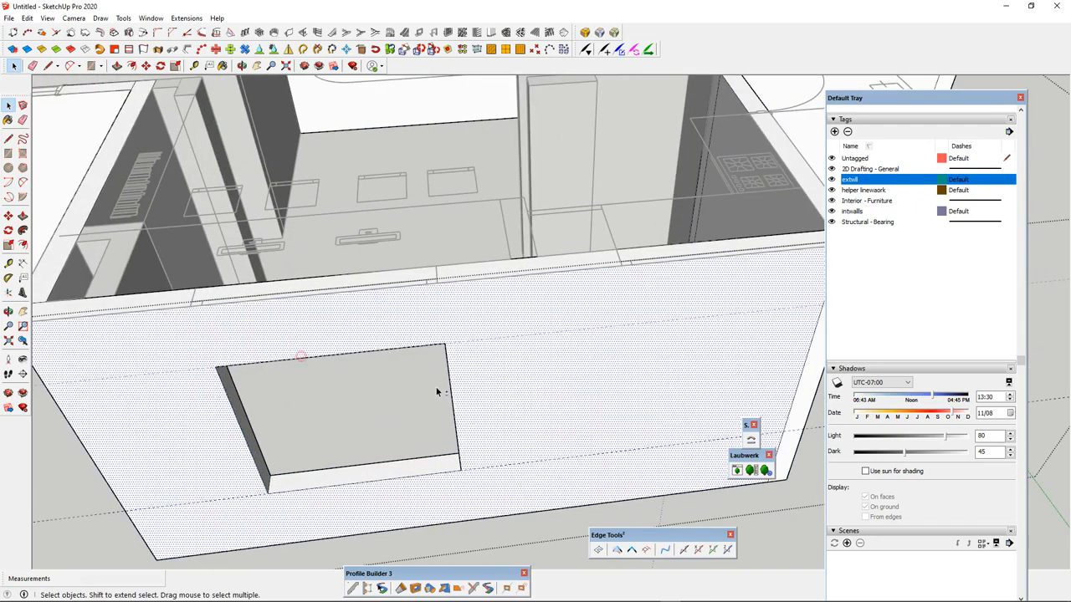
mouse_move(453, 403)
middle_mouse_down()
mouse_move(447, 438)
mouse_move(568, 389)
mouse_move(541, 471)
mouse_move(434, 481)
middle_mouse_up()
left_click(481, 501)
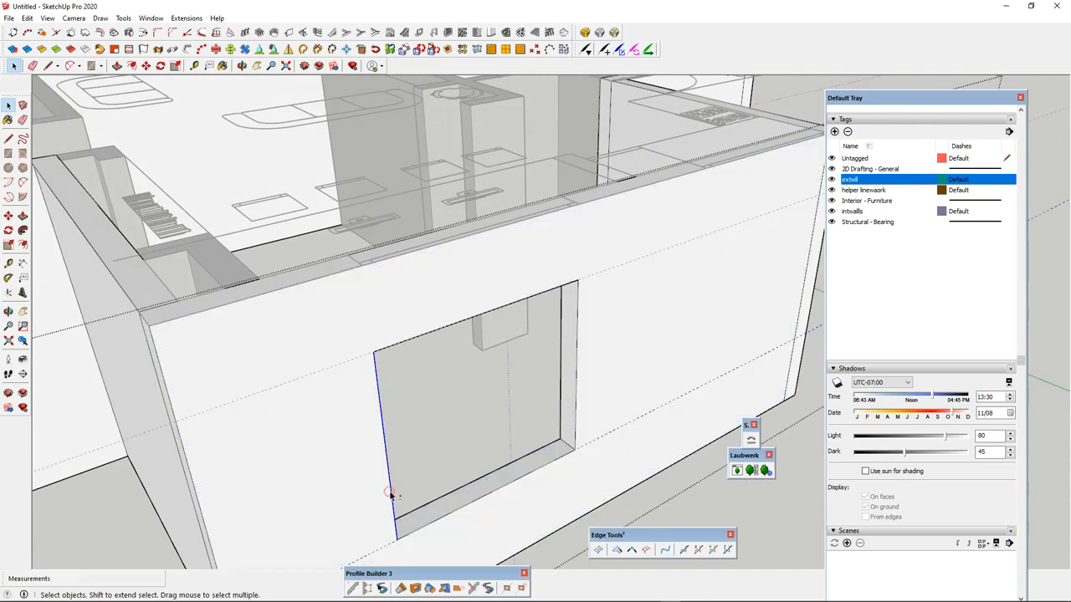
left_click(574, 346, "shift")
scroll(574, 345, "down", 3)
middle_click_drag(573, 345, 405, 374)
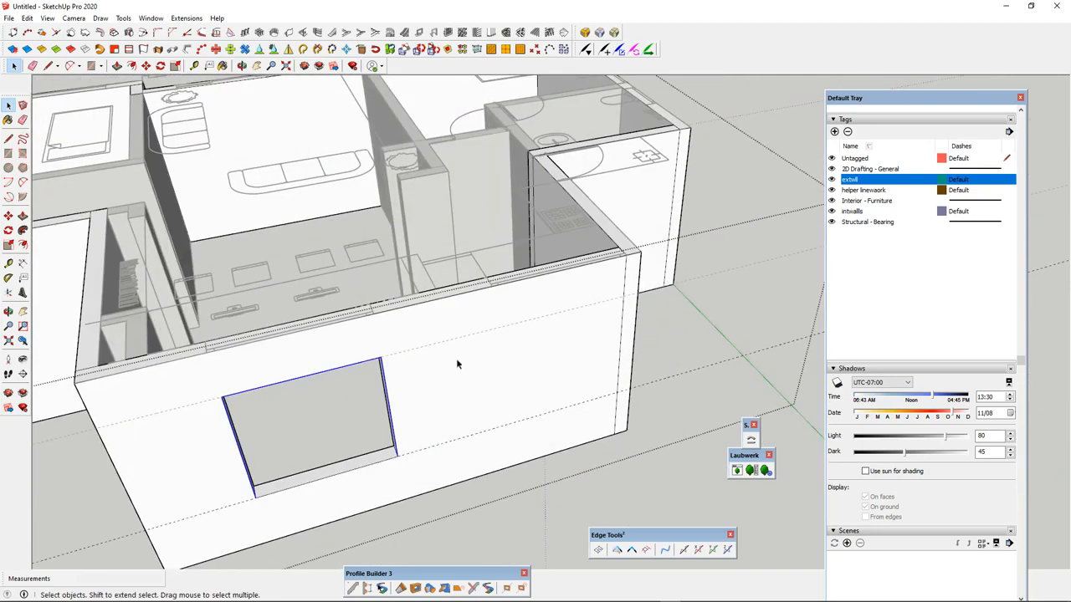
key("m")
left_click(379, 358)
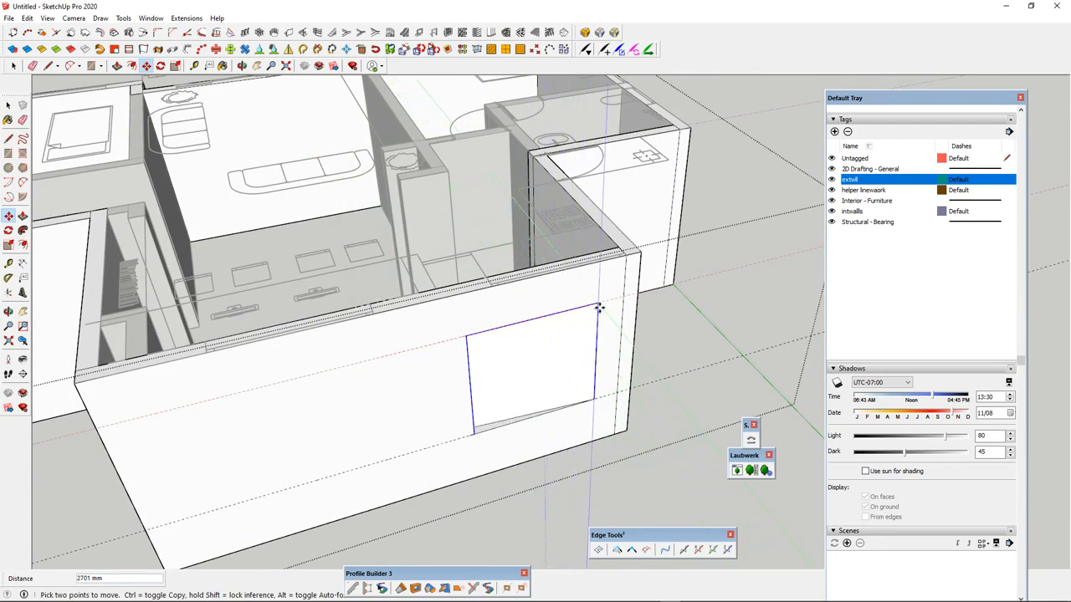
key("ctrl")
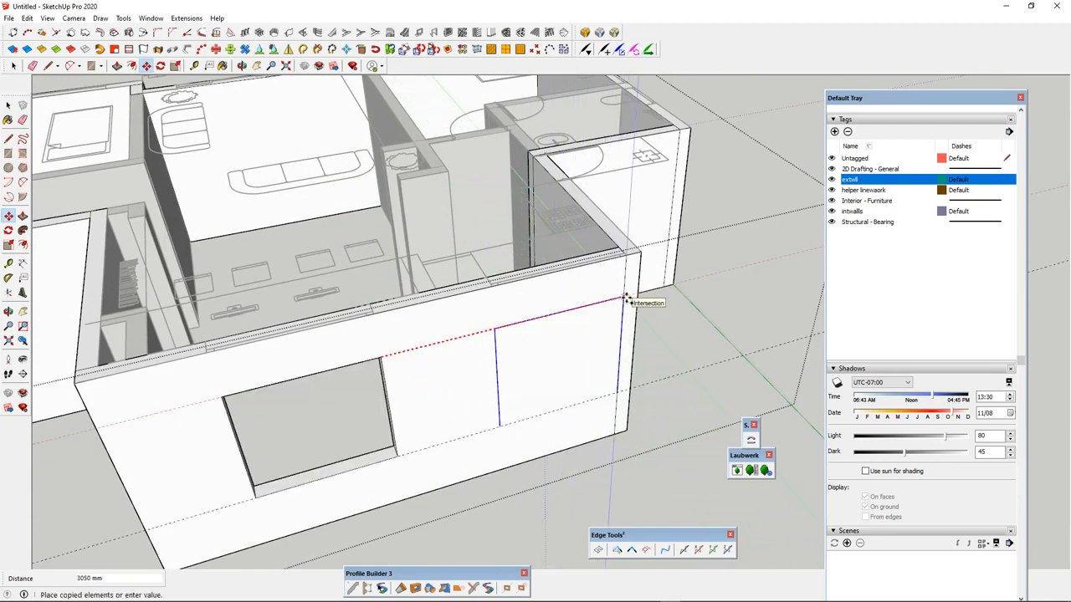
left_click(626, 256)
- Copy the first opening's bottom outer edge to the second window outline to close it at sill height
middle_click_drag(531, 383, 576, 326)
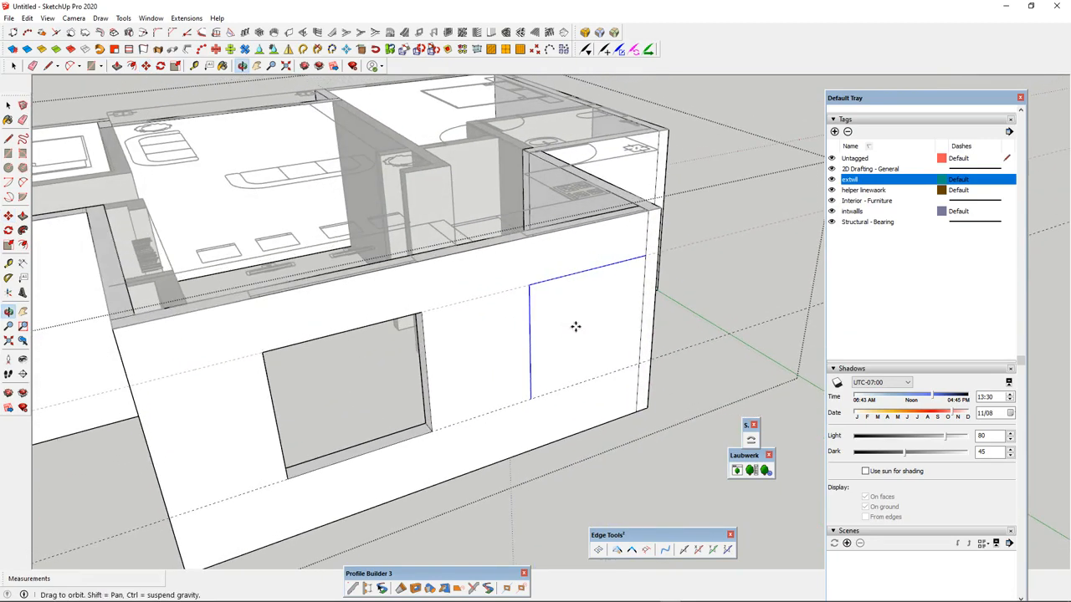
key("space")
left_click(579, 319)
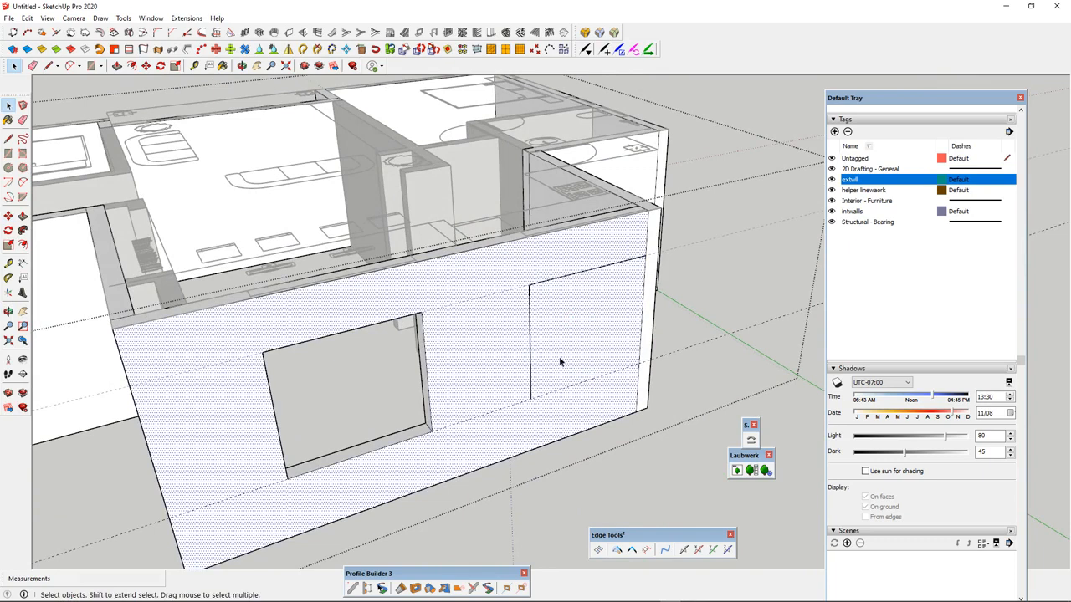
left_click(422, 440)
key("m")
key("ctrl")
left_click(433, 430)
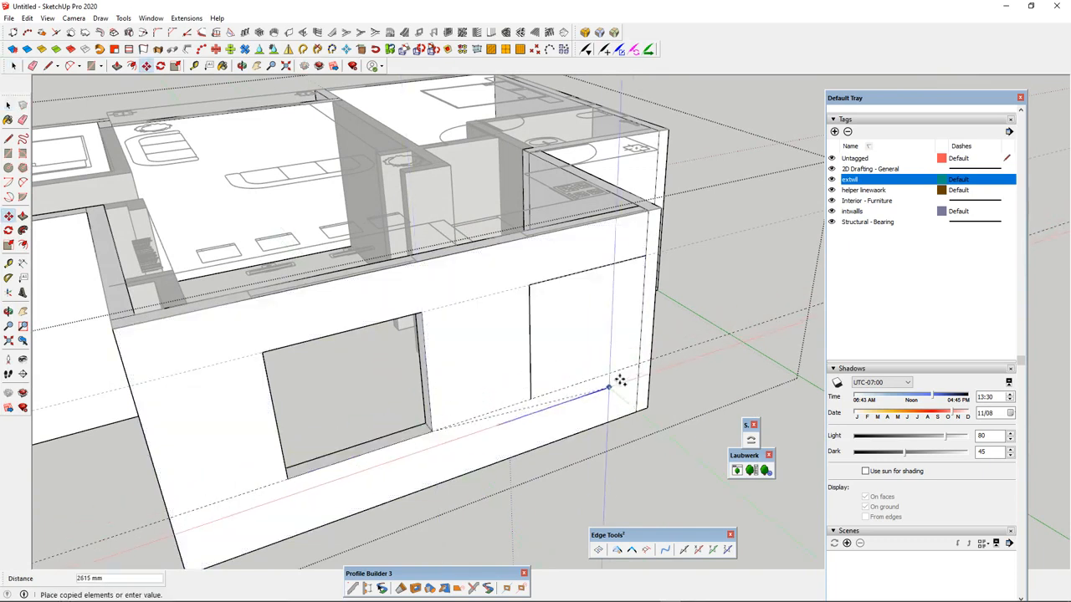
left_click(638, 363)
- Push the second window outline's face 200 mm through the wall to cut the opening, and close the wall group
key("space")
left_click(576, 347)
scroll(575, 347, "down", 1)
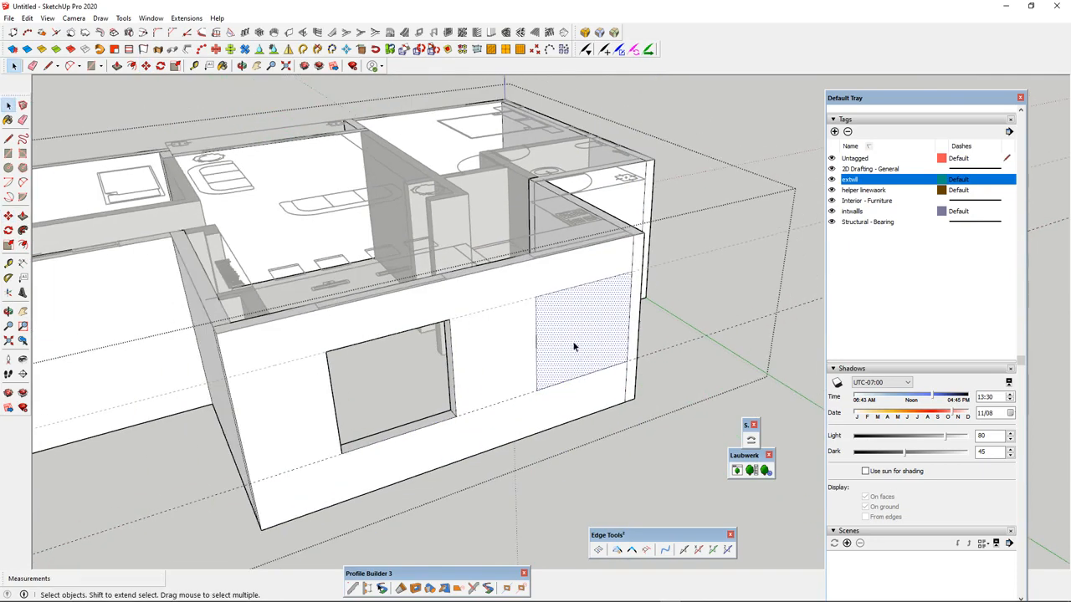
key("p")
double_click(595, 338)
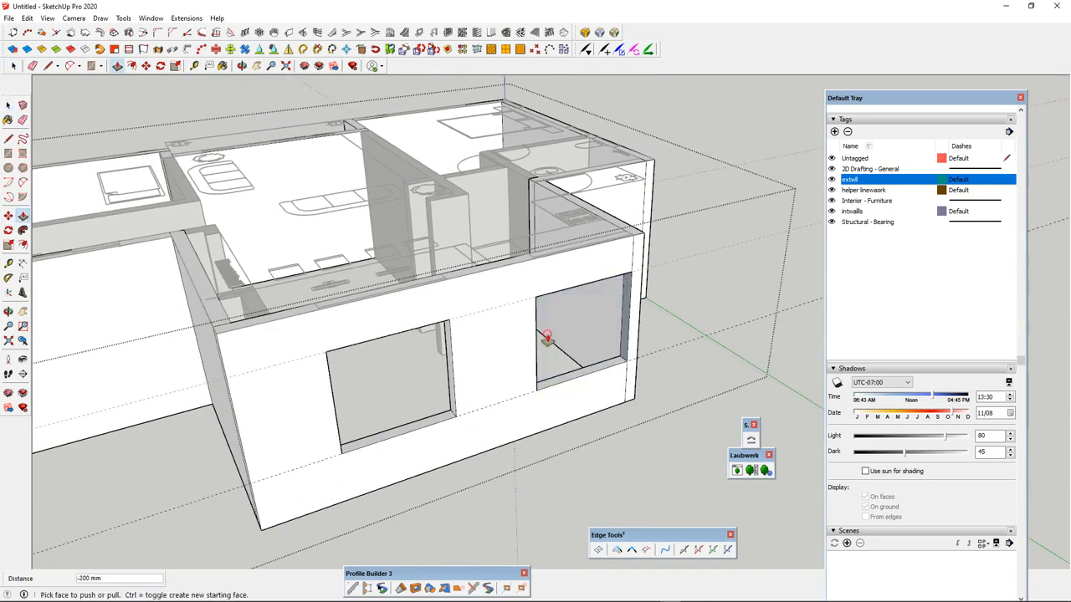
middle_click_drag(547, 337, 444, 400)
key("space")
left_click(540, 468)
- Examine the two kitchen window openings and the remaining exterior walls from several angles
middle_click_drag(535, 456, 456, 328)
middle_click_drag(349, 353, 403, 302)
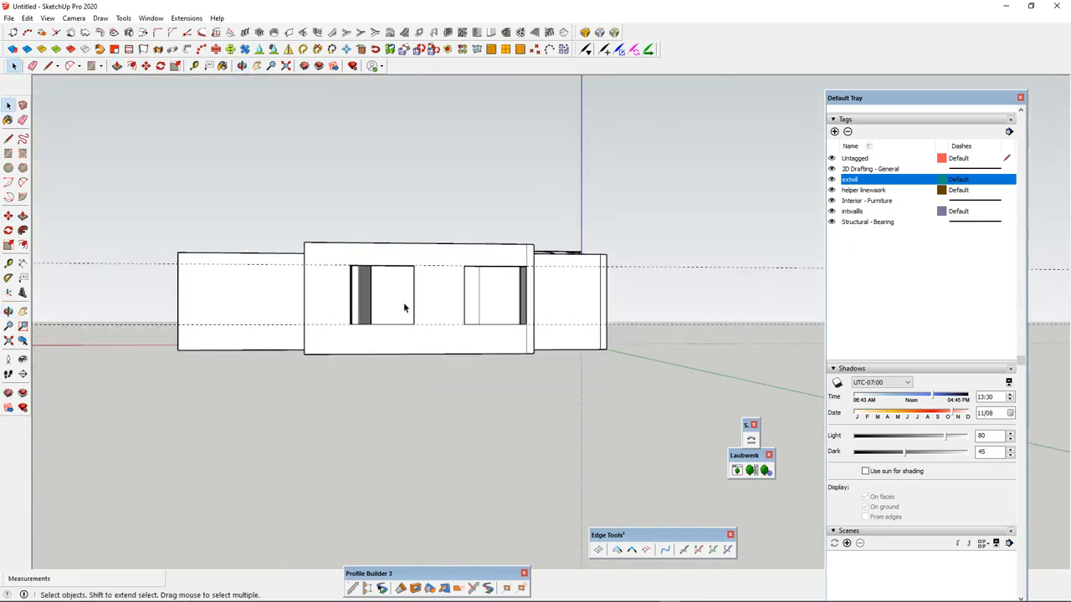
scroll(380, 283, "up", 2)
middle_click_drag(485, 335, 361, 460)
scroll(523, 344, "down", 2)
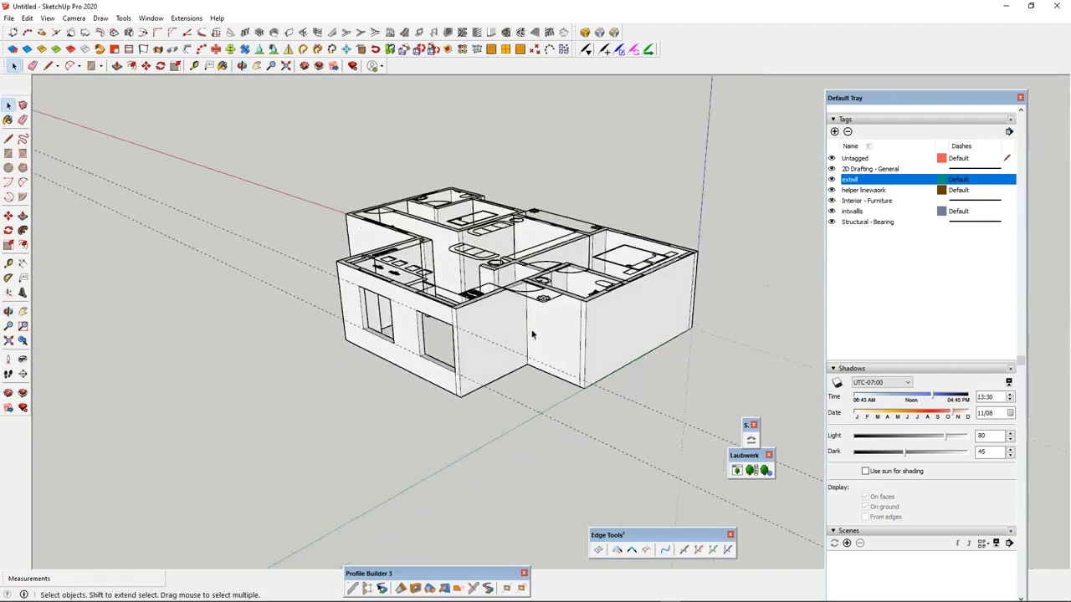
scroll(600, 319, "up", 2)
middle_click_drag(599, 318, 311, 323)
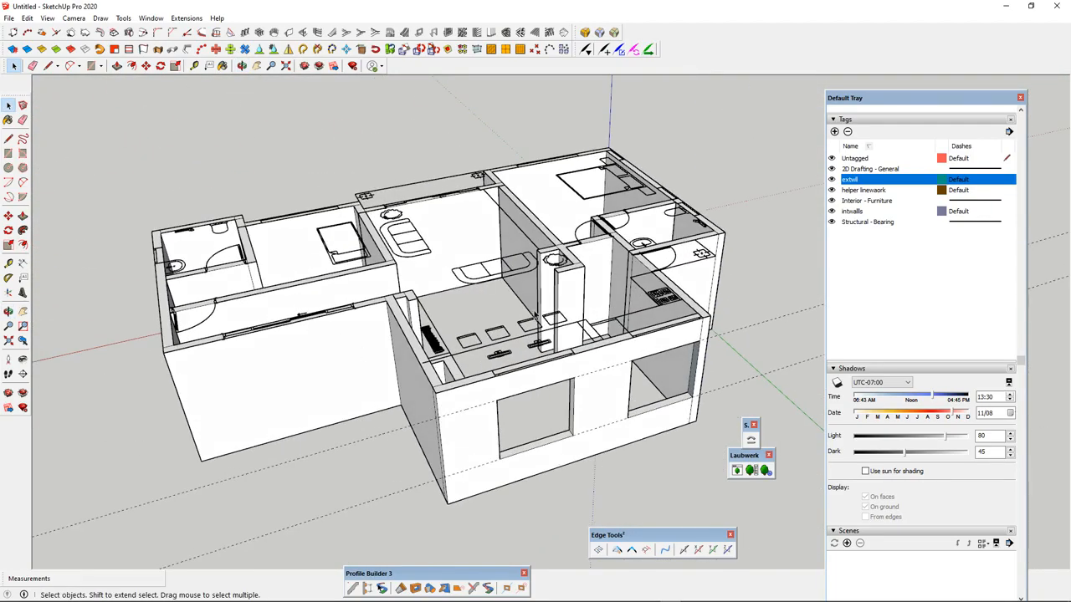
- Open the exterior wall group and draw a door rectangle about 2828 by 1335 mm on the long wall, upward from its base edge
scroll(247, 367, "up", 2)
double_click(240, 378)
left_click(236, 409)
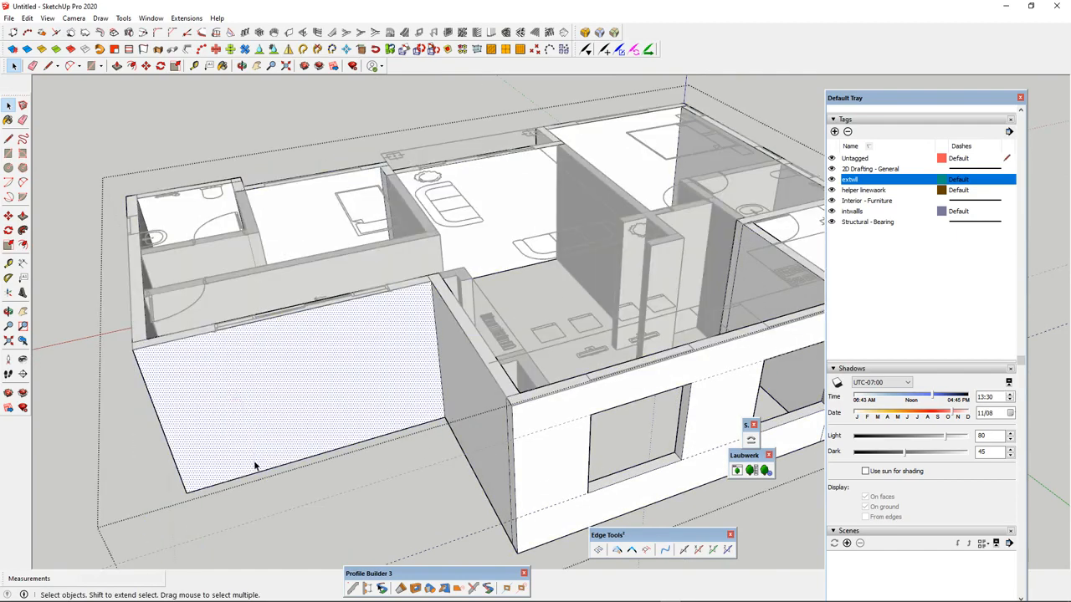
key("r")
left_click(251, 473)
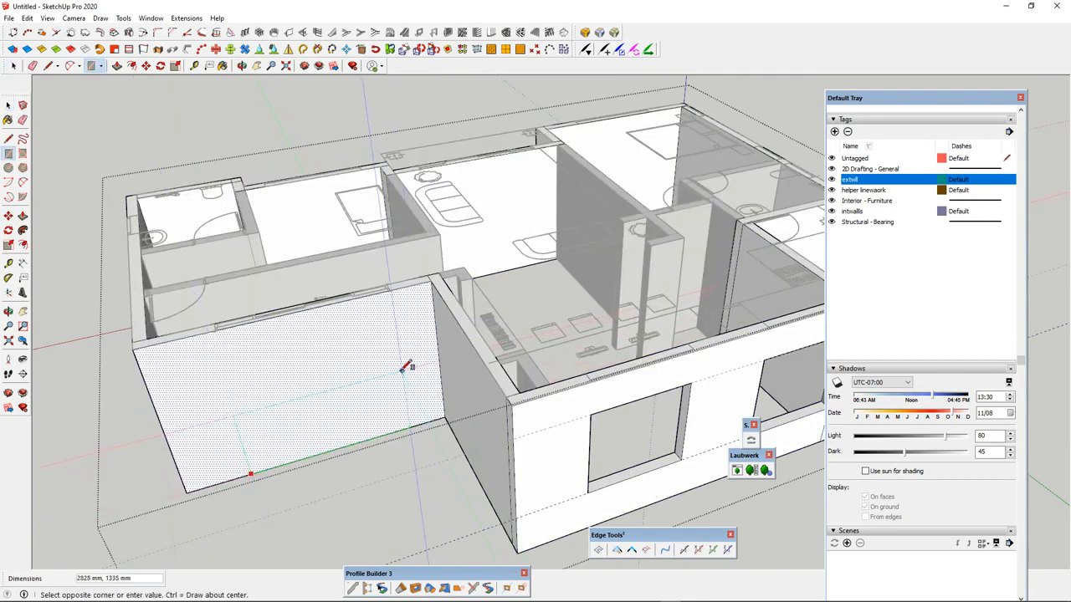
left_click(405, 366)
- Push the door rectangle through the long wall with Push/Pull to cut the opening
key("space")
middle_click_drag(358, 406, 390, 440)
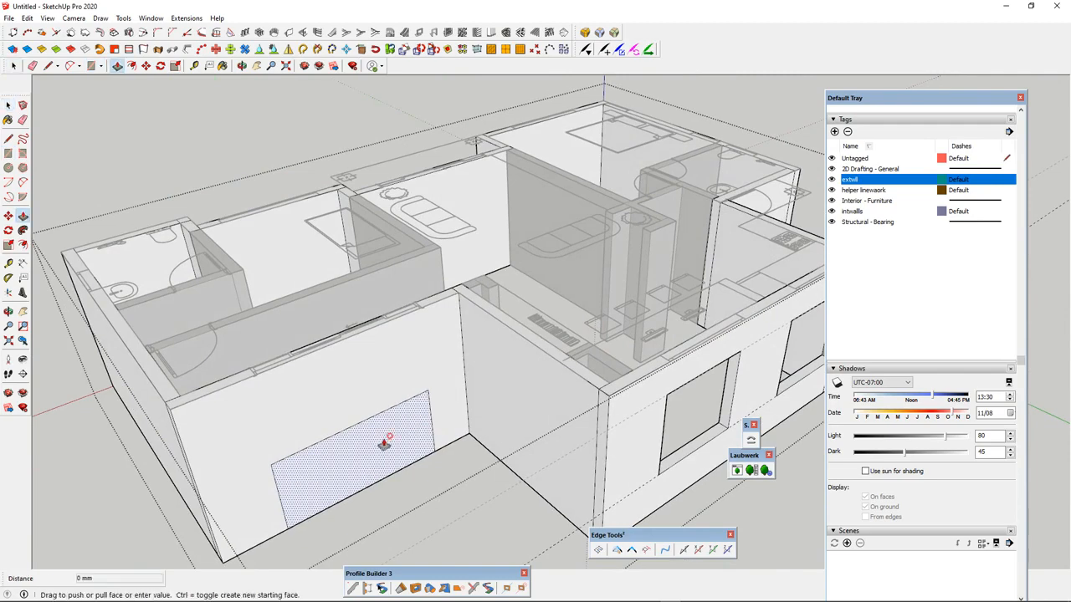
left_click(427, 435)
- Push the door opening's side face nearest the kitchen wing about 46 mm to line up with the door mark's end
scroll(428, 427, "up", 2)
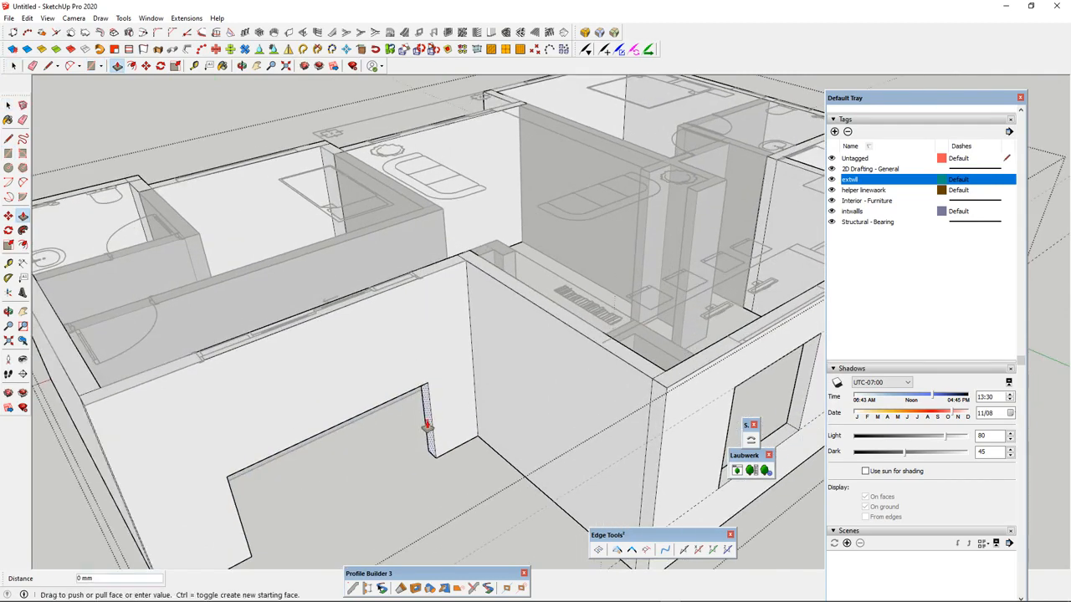
scroll(427, 284, "up", 5)
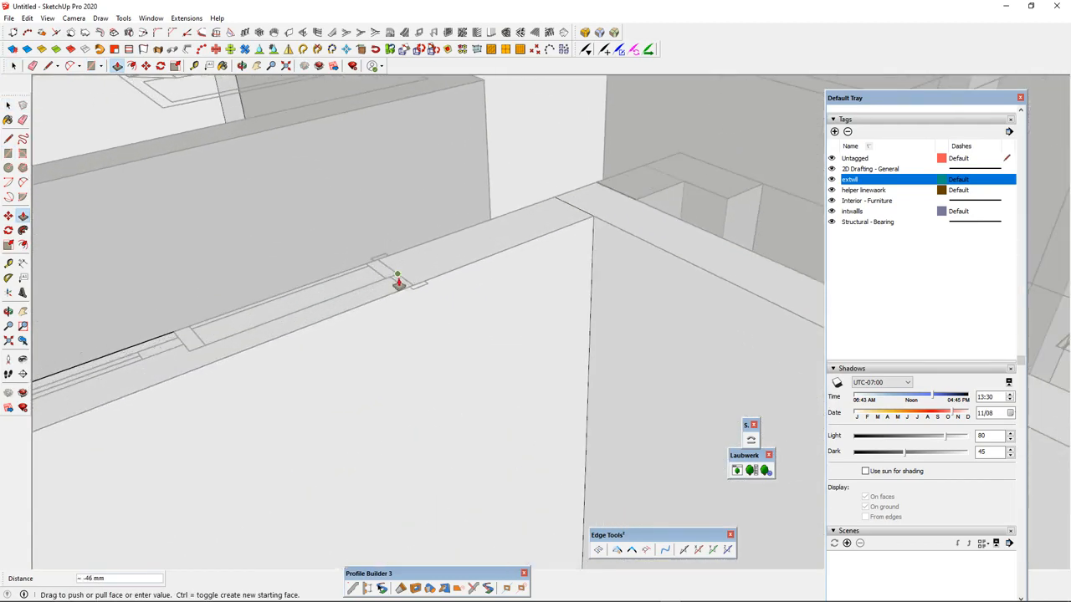
left_click(398, 277)
- Push the door opening's opposite side face about 108 mm to line up with the far end of the door mark
scroll(445, 236, "down", 5)
middle_click_drag(316, 474, 167, 501)
scroll(157, 325, "up", 1)
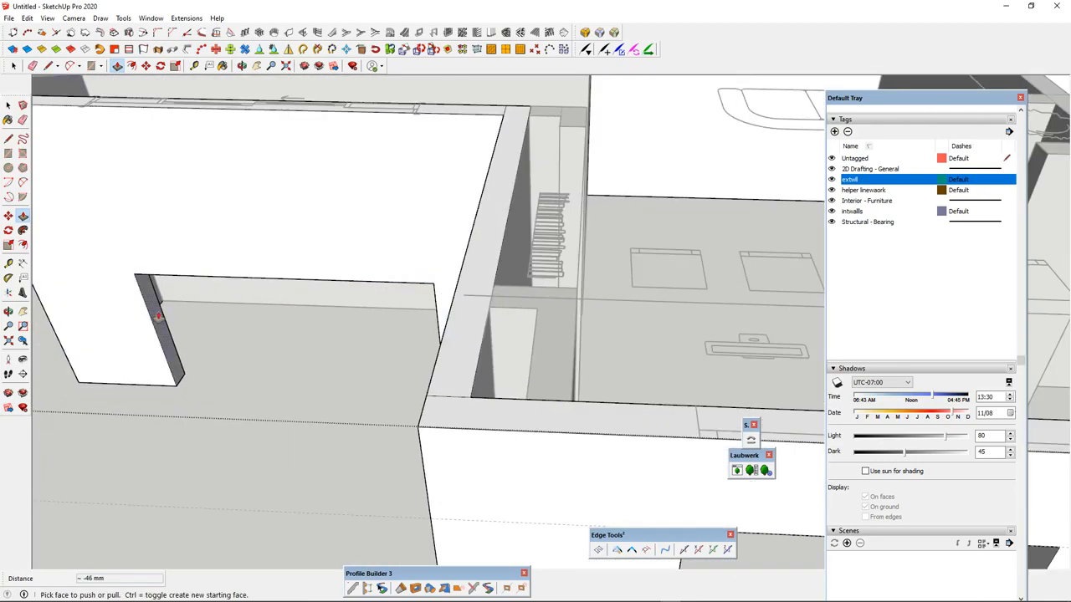
left_click(158, 316)
scroll(103, 268, "down", 5)
scroll(120, 240, "up", 6)
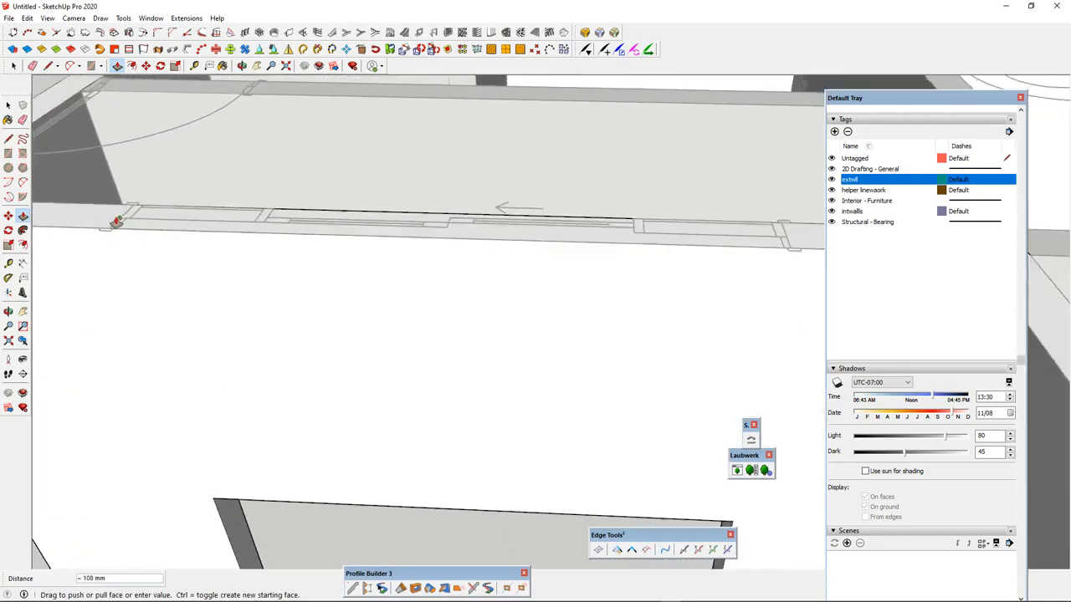
scroll(115, 223, "up", 2)
scroll(119, 229, "up", 2)
left_click(122, 221)
- Push the long wall's door opening head face up about 1018 mm to line up with the adjacent wing's window head
scroll(309, 210, "down", 5)
scroll(302, 201, "up", 3)
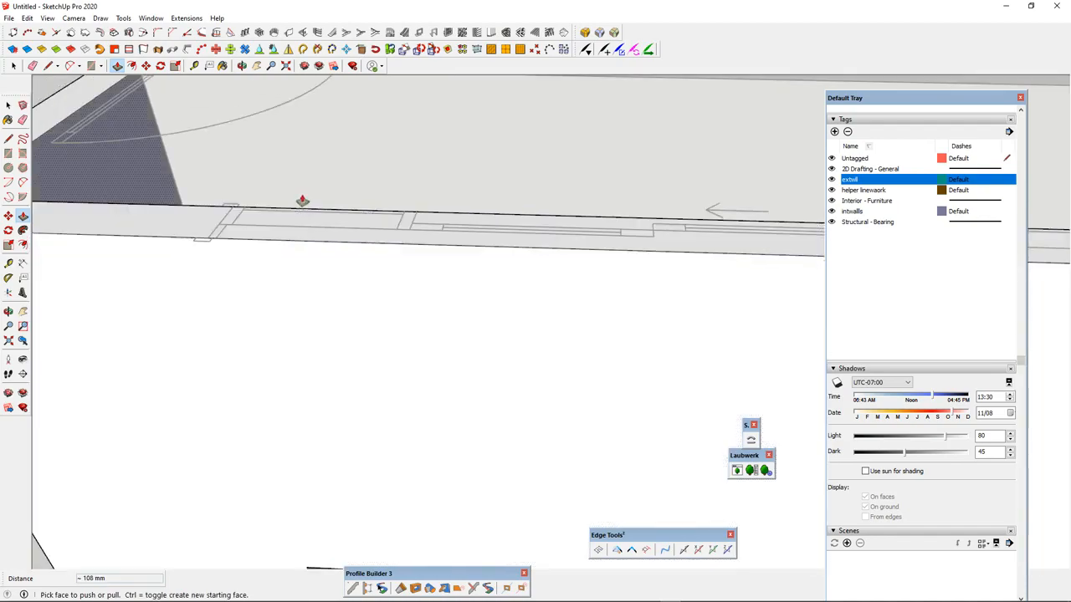
scroll(303, 203, "down", 6)
middle_click_drag(365, 402, 658, 276)
scroll(657, 279, "down", 2)
scroll(642, 249, "up", 4)
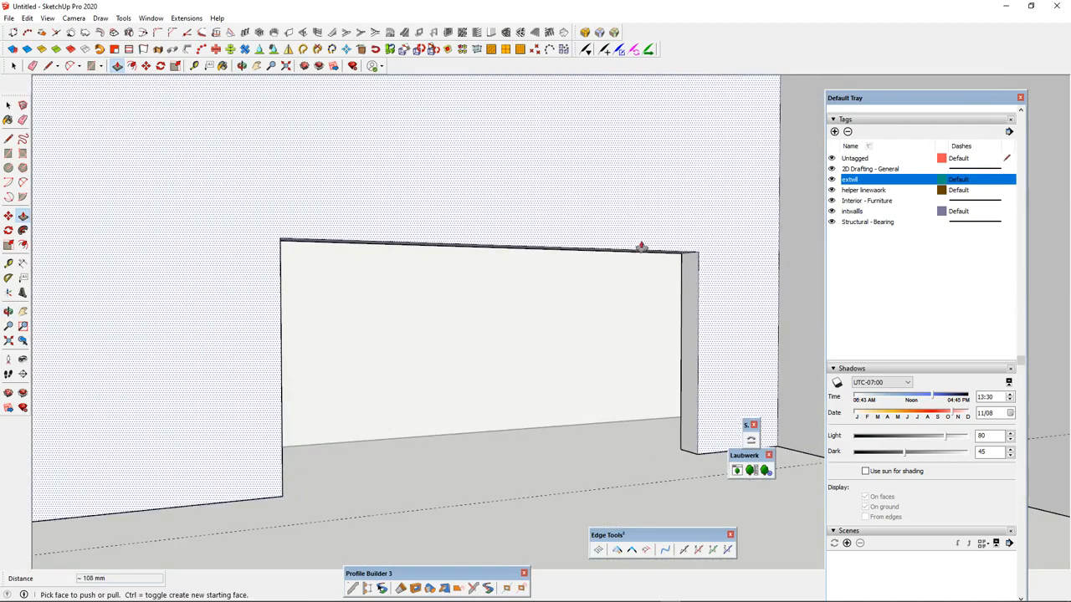
scroll(637, 251, "down", 2)
scroll(653, 209, "up", 3)
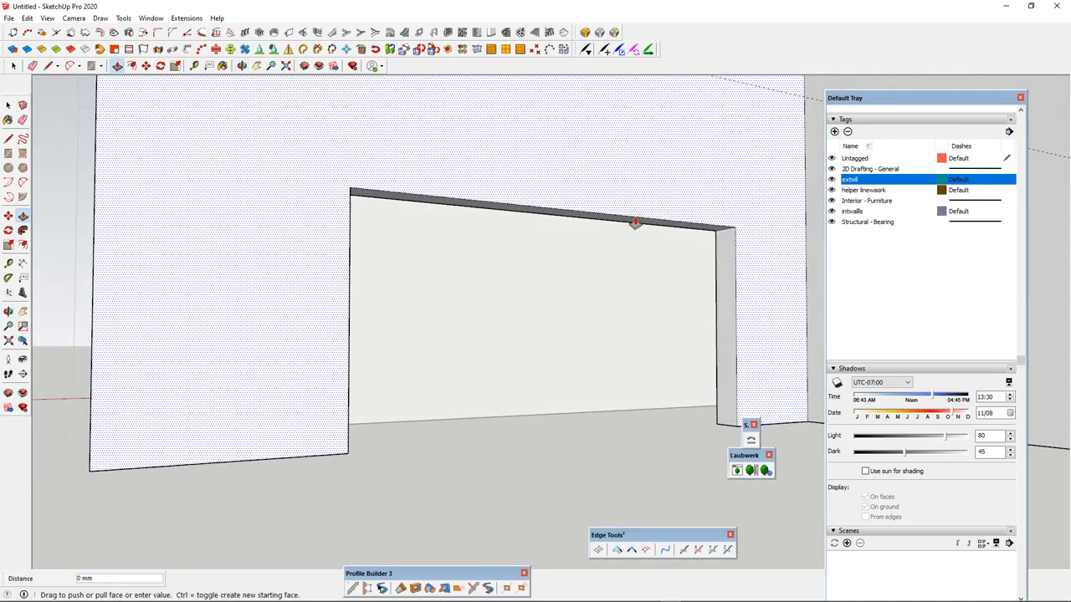
middle_click_drag(631, 225, 571, 275)
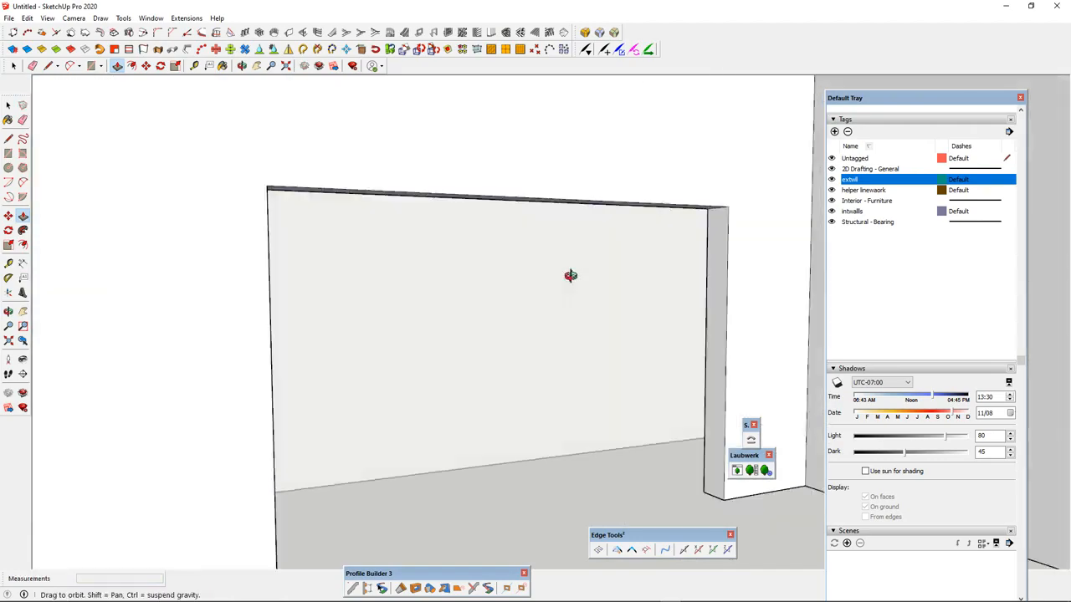
scroll(544, 268, "down", 10)
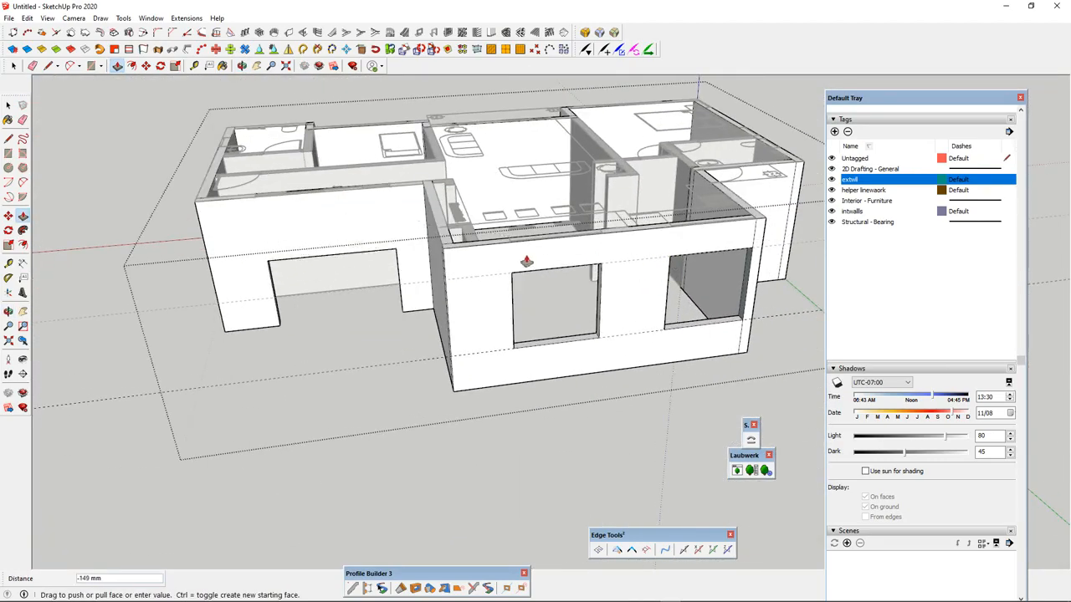
middle_click_drag(514, 278, 681, 204)
scroll(404, 235, "up", 5)
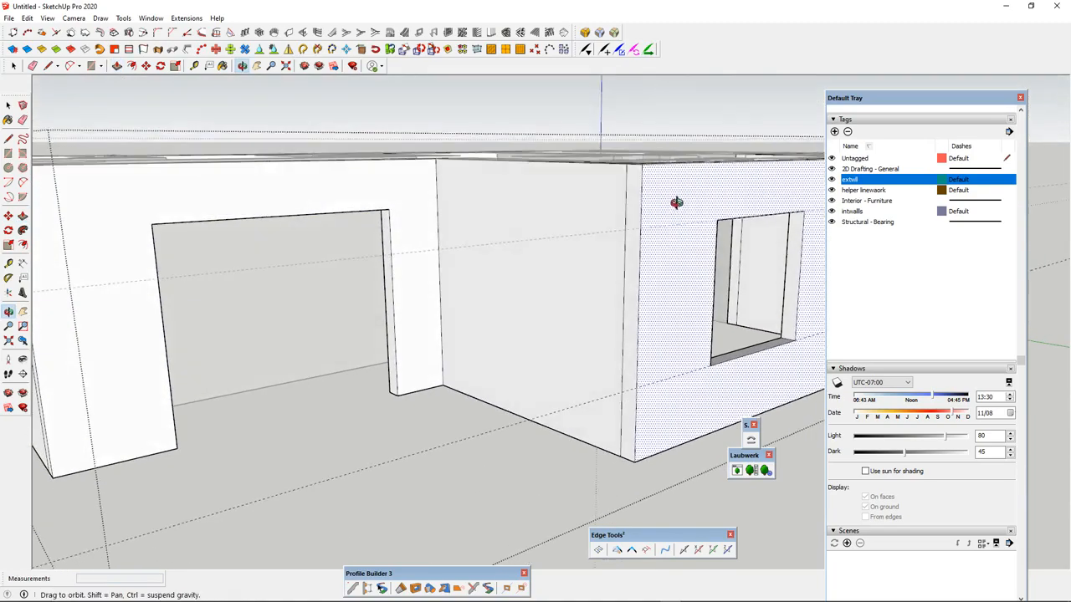
scroll(504, 290, "down", 5)
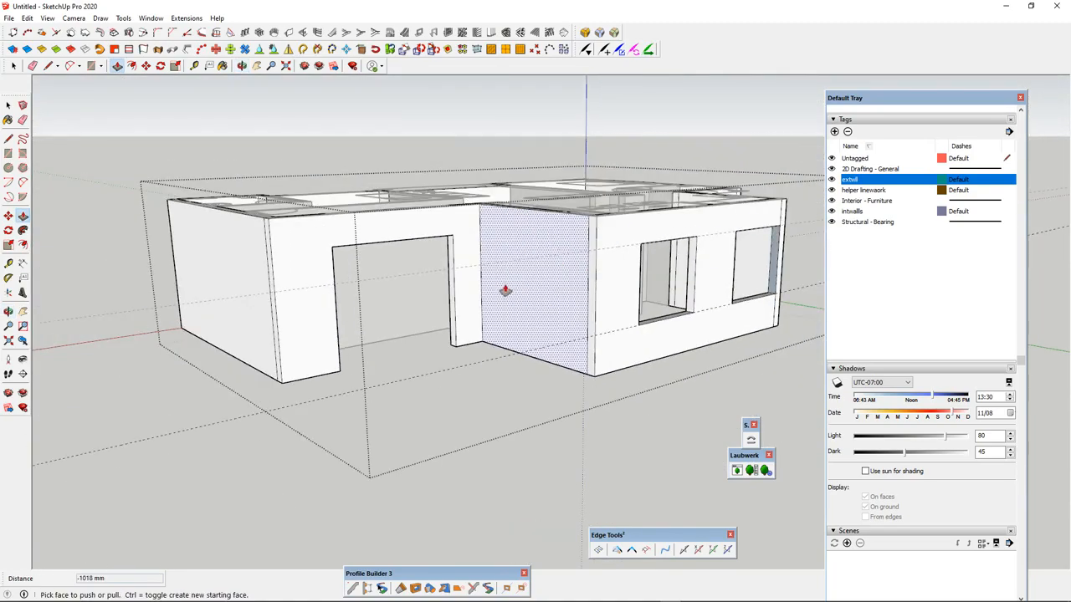
- Try to draw an 800 by 1000 mm window rectangle on the outer face of the bathroom's end wall
middle_click_drag(679, 243, 510, 447)
key("space")
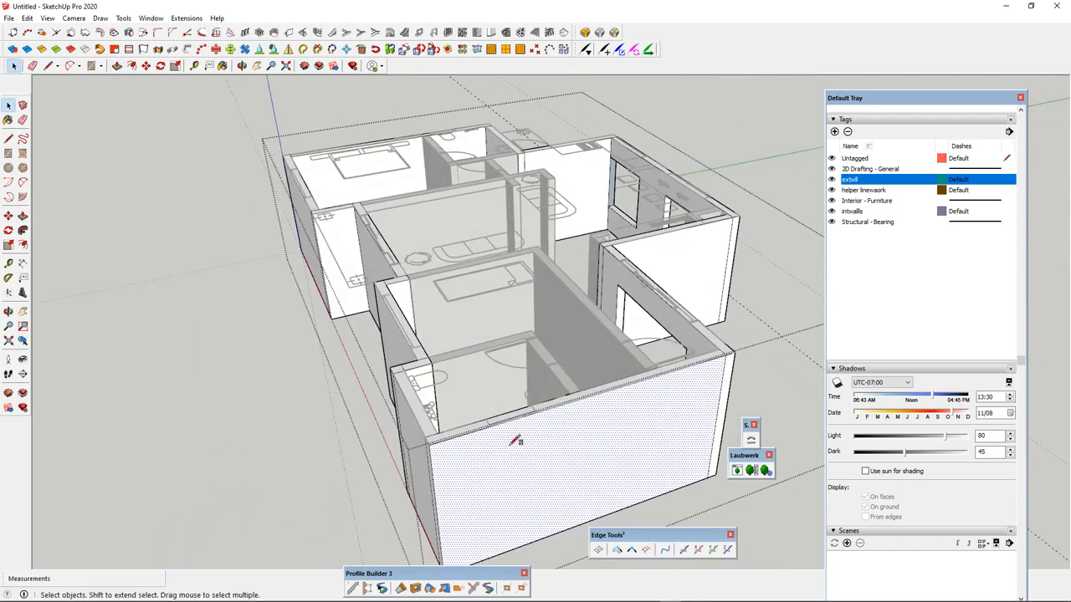
key("r")
left_click(495, 446)
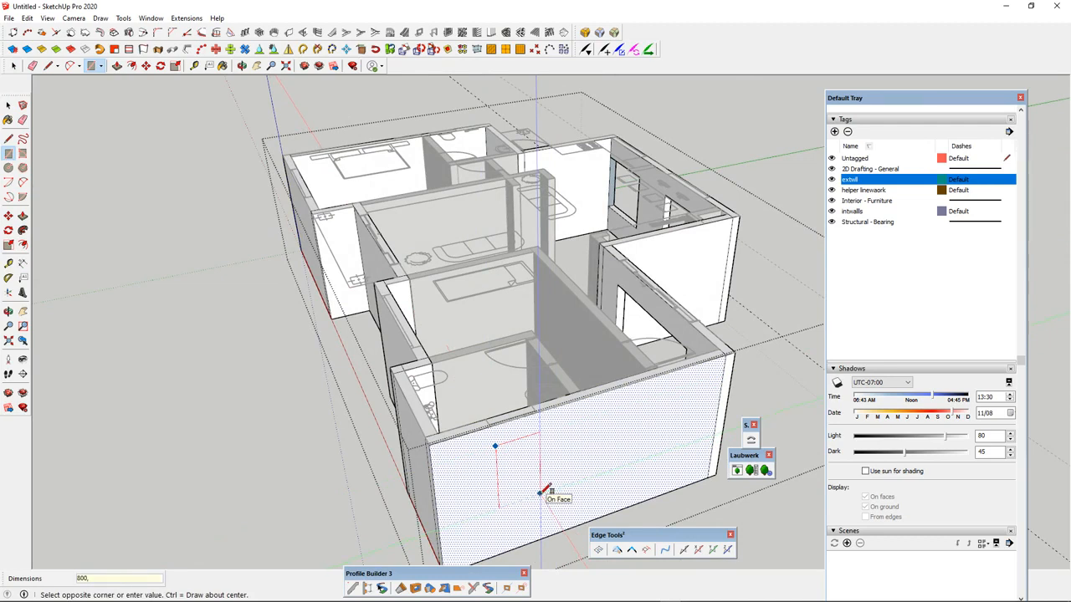
key("Return")
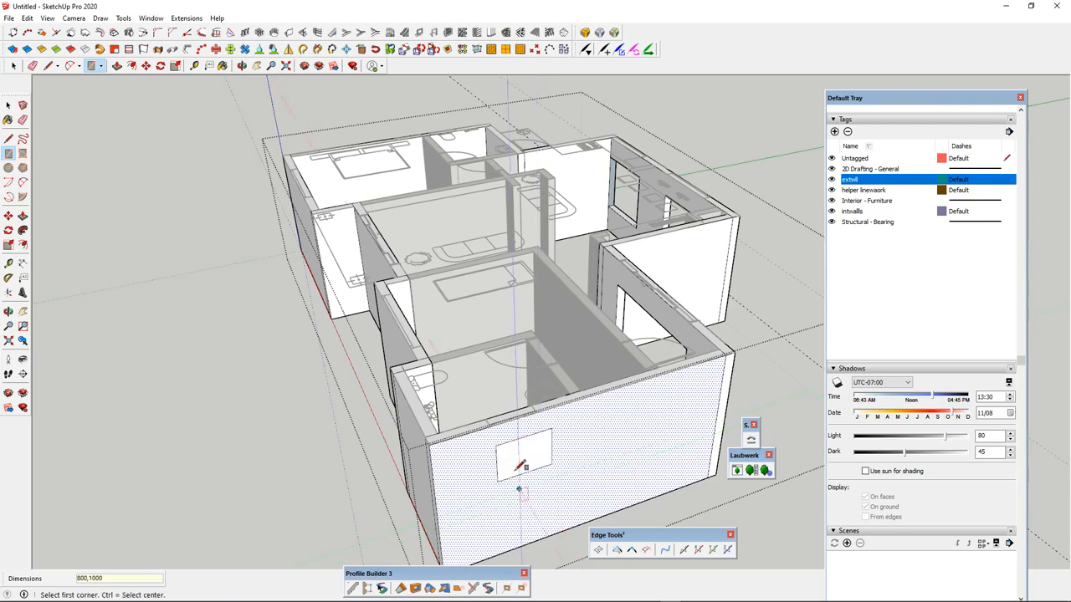
middle_click_drag(497, 441, 461, 413)
scroll(463, 415, "up", 3)
key("space")
key("ctrl+z")
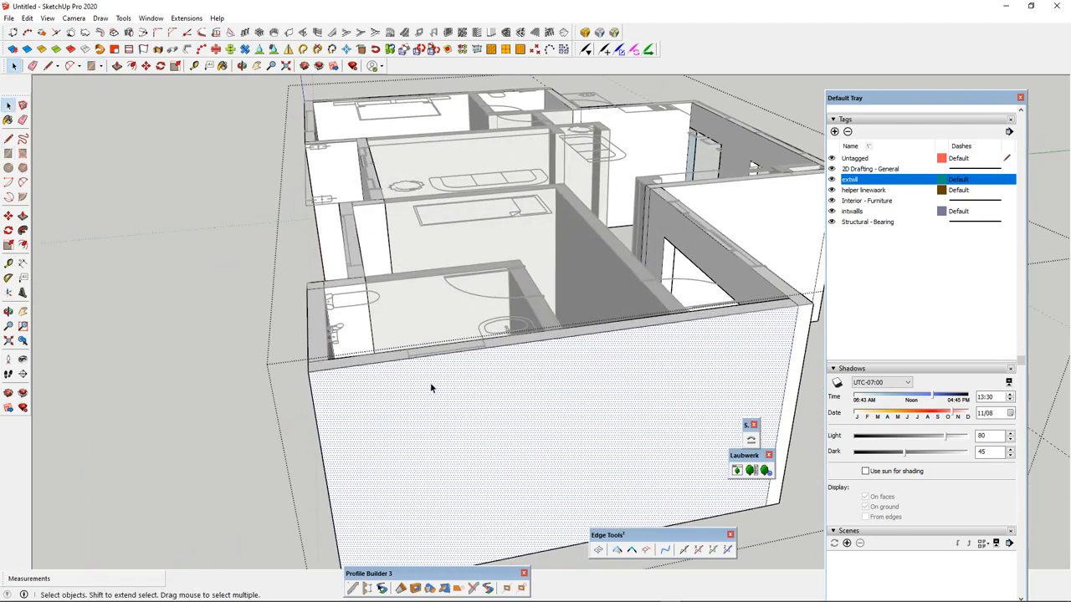
- Draw a window rectangle about 1421 by 626 mm on the end wall and move it about 266 mm along the wall to the window mark
left_click(467, 476)
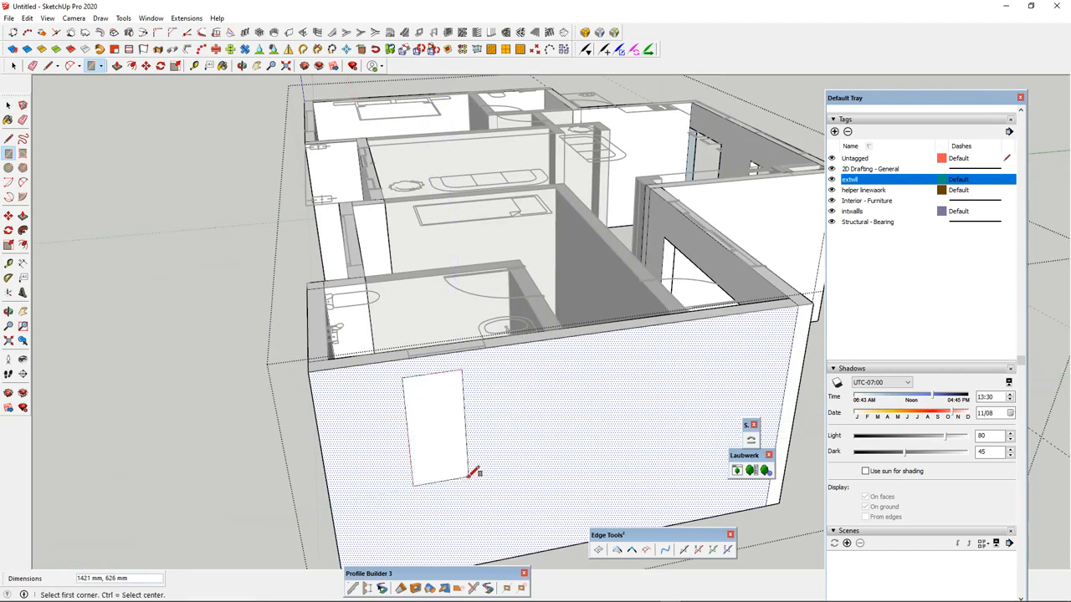
left_click(444, 393)
scroll(460, 361, "up", 2)
key("m")
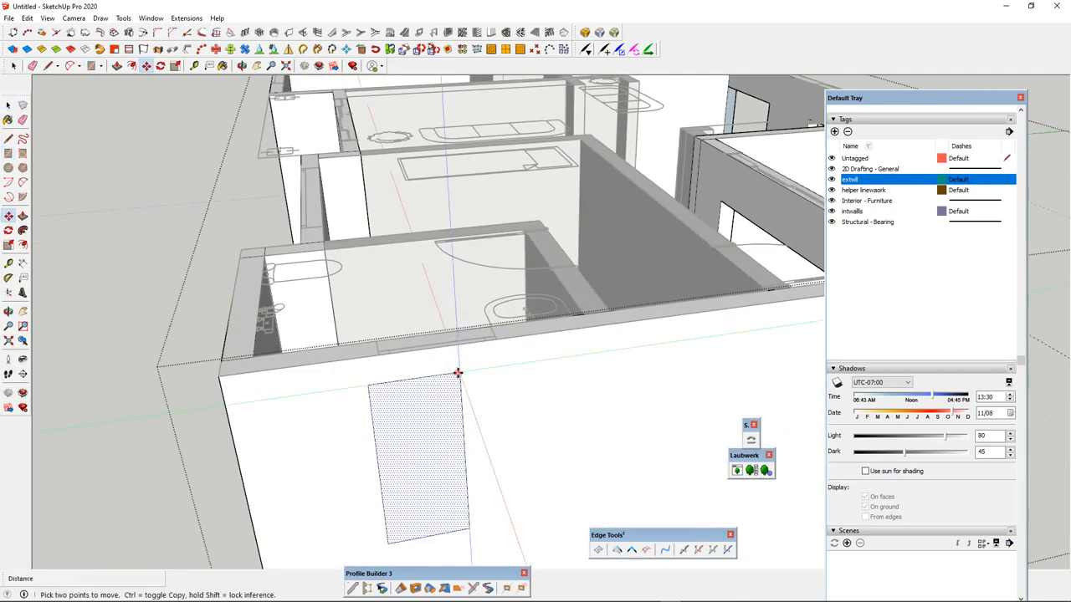
left_click(459, 369)
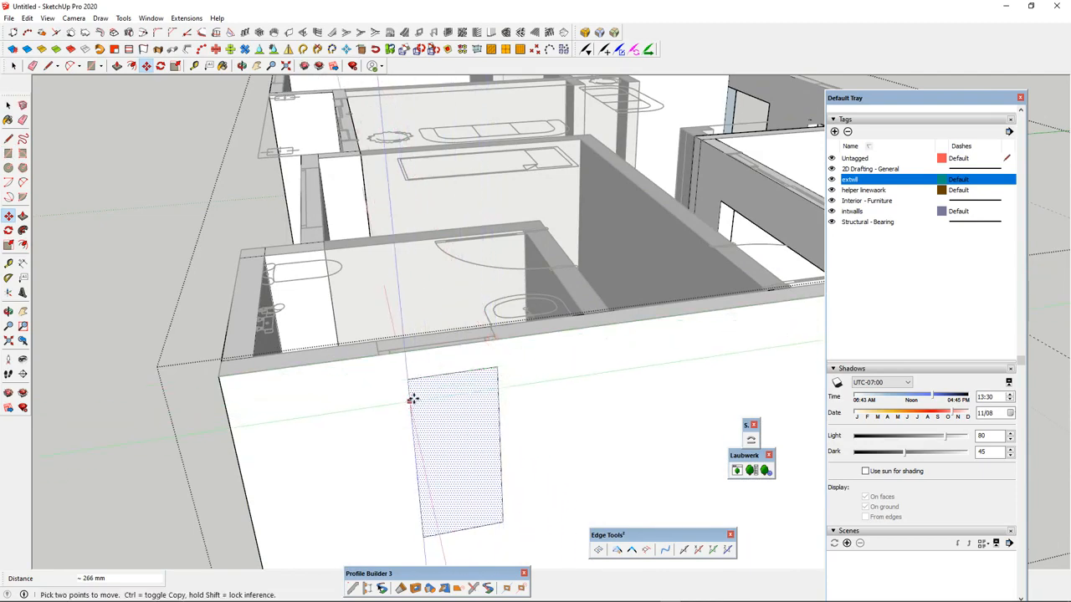
key("space")
- Cut the window rectangle through the end wall and push its side face about 174 mm to line up with the window mark's end
left_click(462, 404)
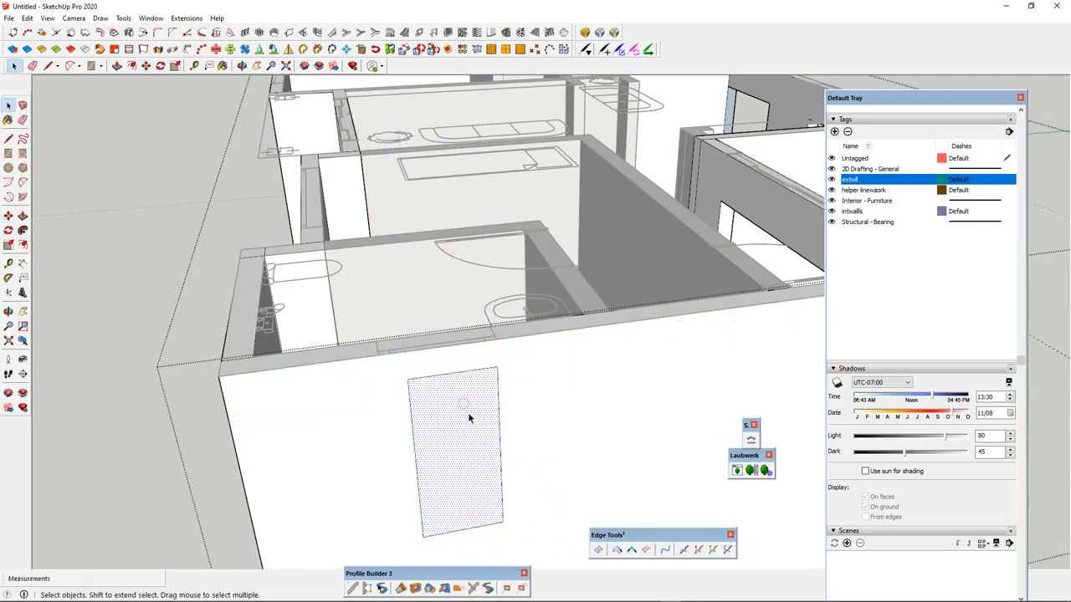
key("p")
left_click(468, 420)
left_click(432, 416)
middle_click_drag(432, 418, 339, 451)
left_click(423, 397)
left_click(387, 318)
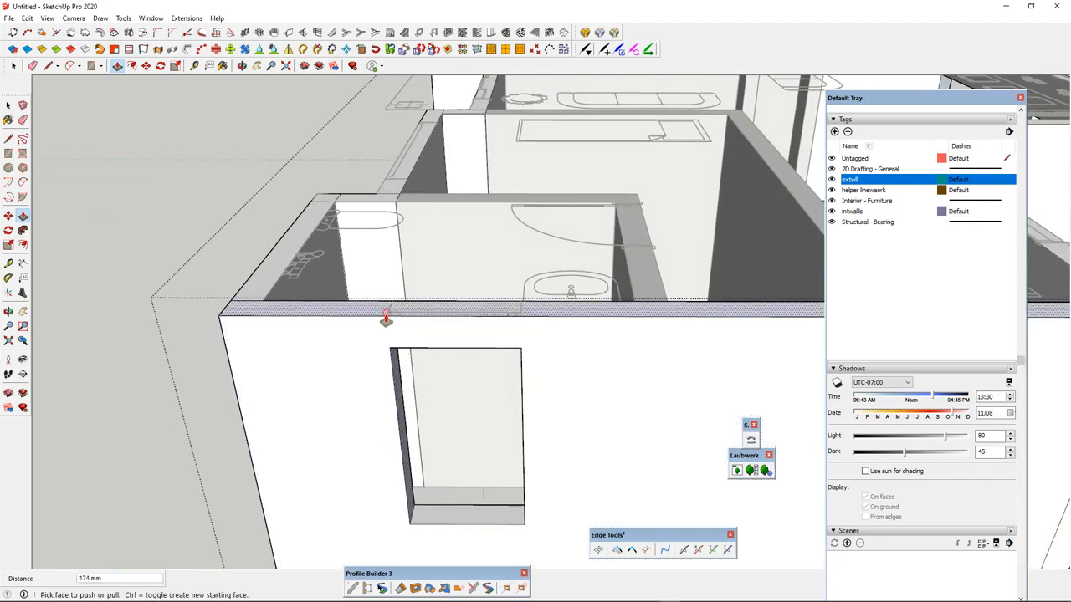
- Push the end wall window opening's sill face up by 421 mm
scroll(389, 423, "down", 3)
left_click(416, 475)
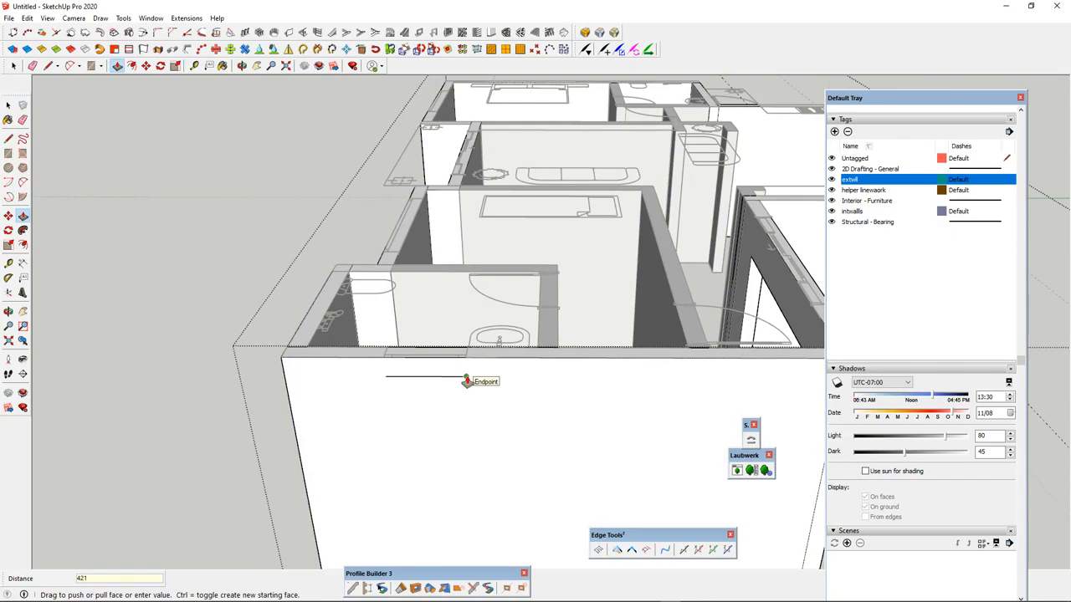
key("Return")
scroll(407, 433, "down", 5)
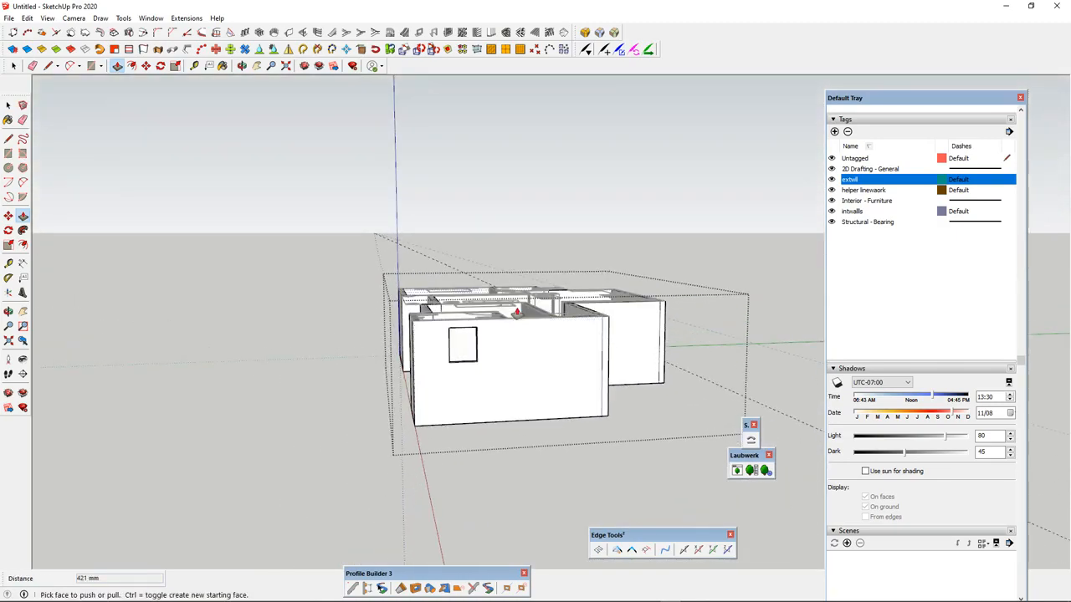
- Draw a door rectangle about 2645 by 2542 mm on the recessed wall between the bedrooms, upward from its base edge
middle_click_drag(550, 332, 590, 440)
scroll(530, 392, "up", 4)
middle_click_drag(531, 392, 591, 444)
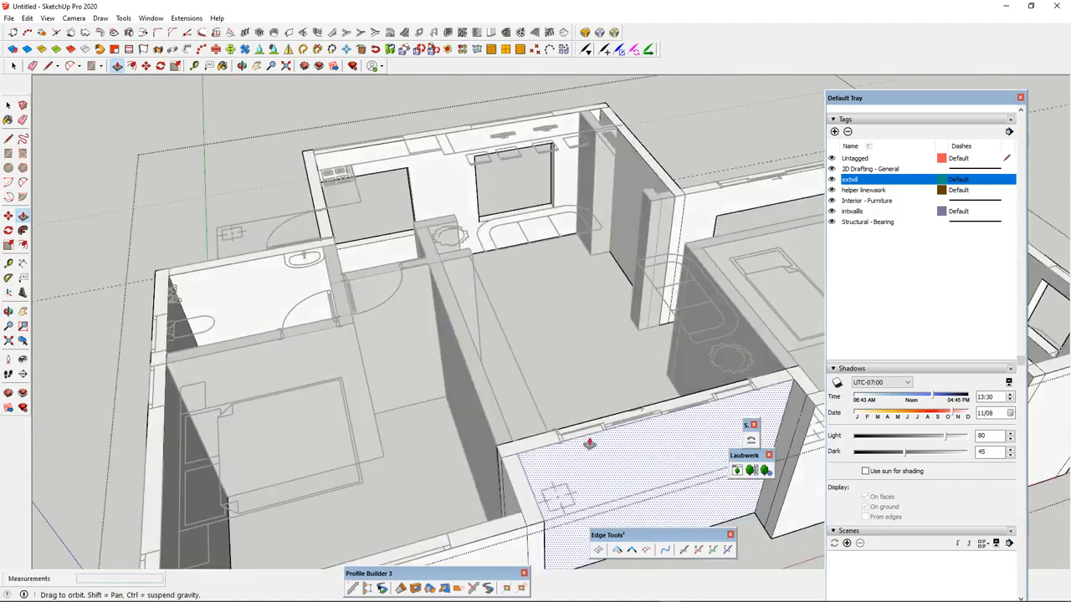
scroll(518, 415, "down", 4)
key("space")
scroll(532, 452, "up", 3)
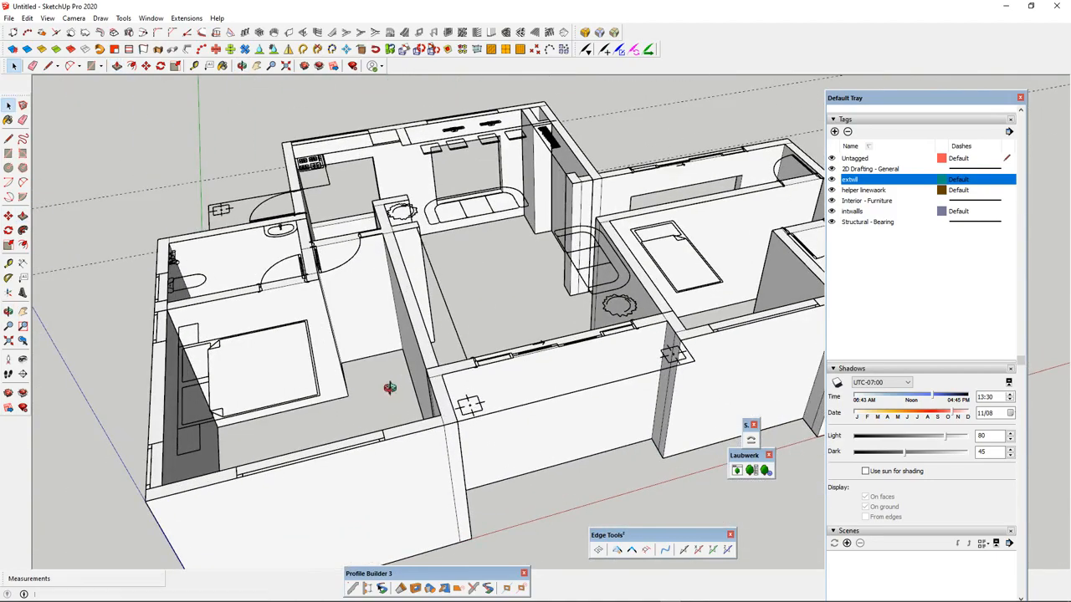
middle_click_drag(389, 387, 485, 437)
left_click(482, 473)
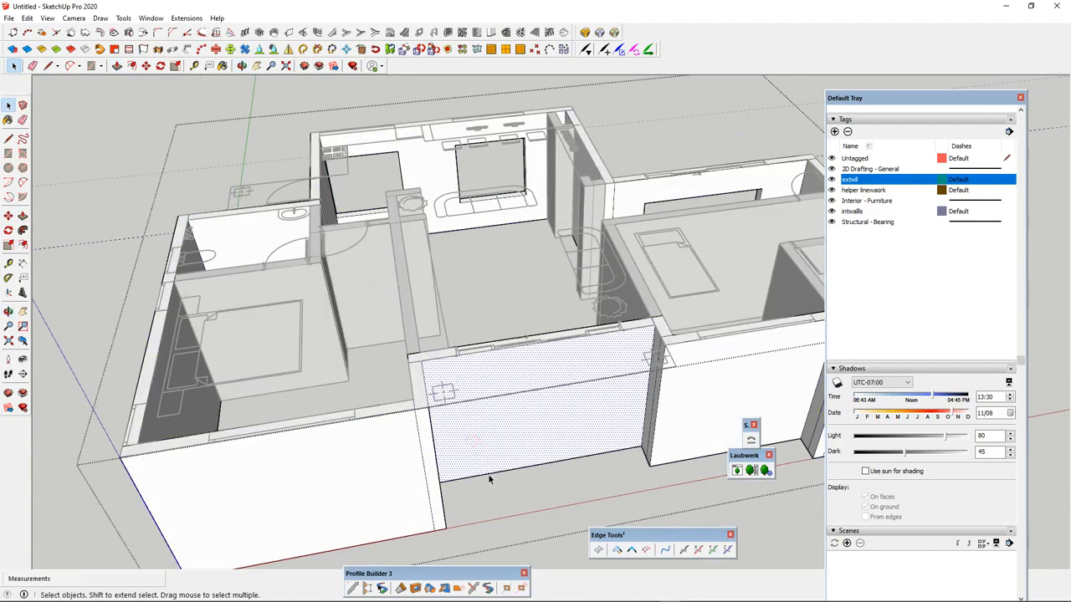
key("r")
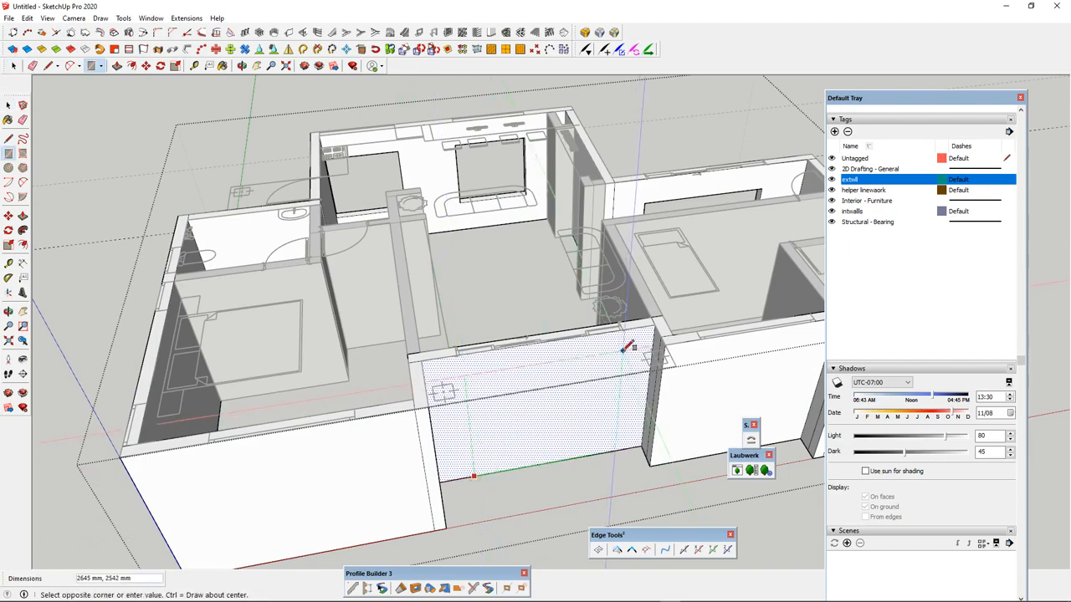
left_click(623, 350)
- Push the door rectangle through the recessed wall with Push/Pull to cut the opening
middle_click_drag(623, 349, 608, 416)
key("space")
key("p")
left_click(608, 413)
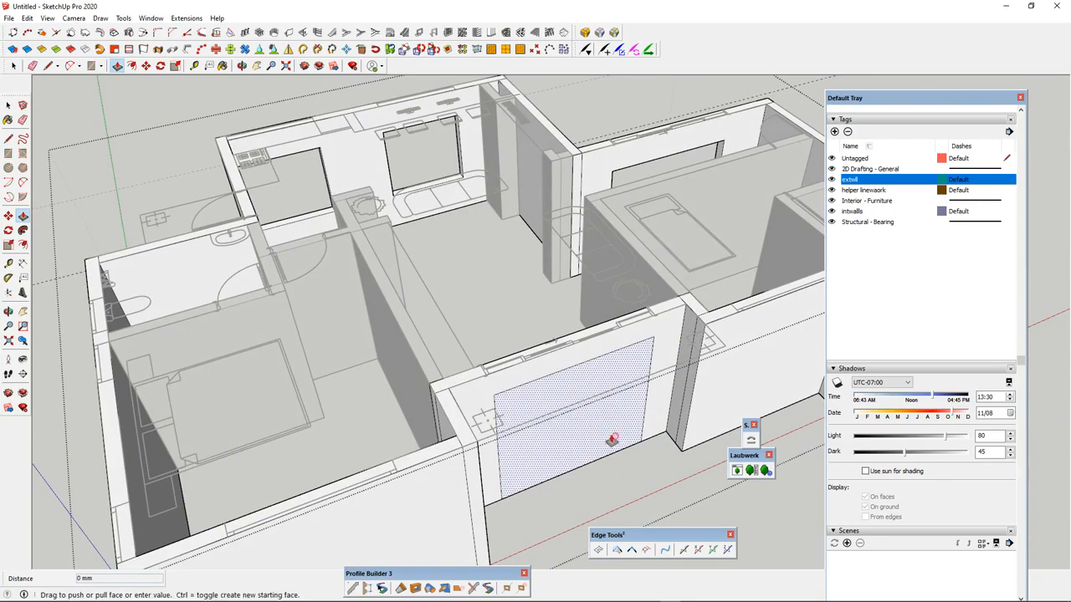
- Push the recessed door opening's side face nearest the single-bed room about 33 mm to line up with the door mark's end
scroll(650, 351, "up", 3)
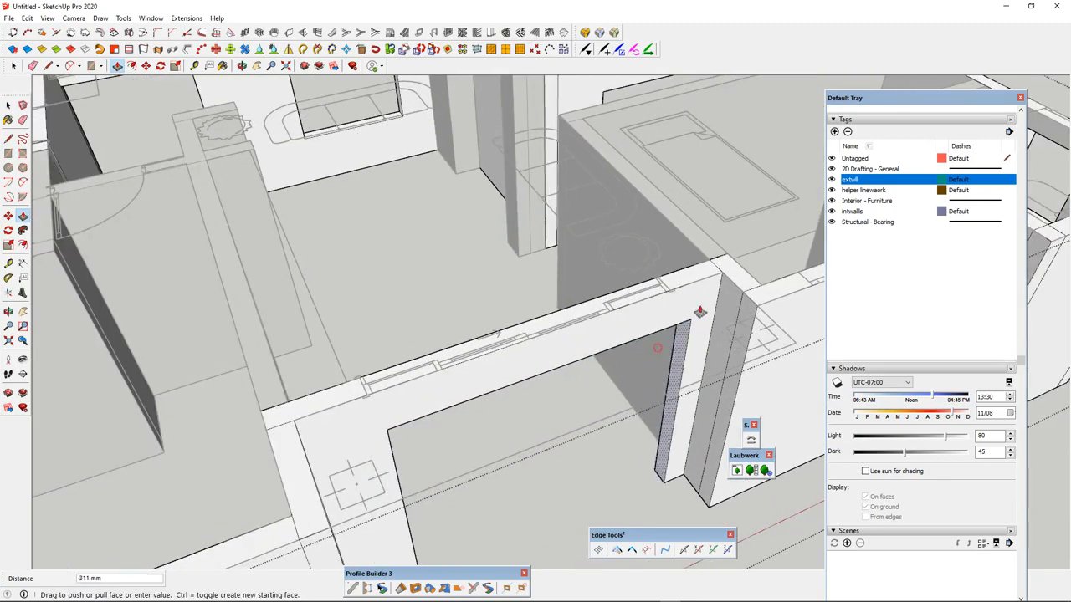
scroll(658, 348, "up", 3)
left_click(663, 296)
scroll(626, 292, "down", 4)
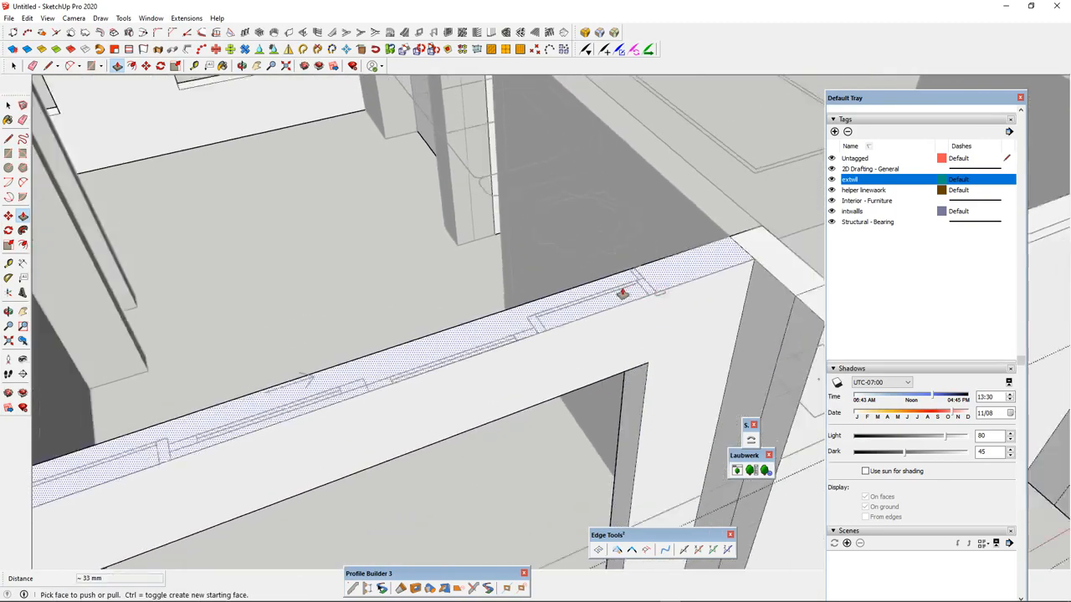
- Push the recessed door opening's opposite side face about 88 mm to line up with the far end of the door mark
middle_click_drag(426, 447, 265, 287)
scroll(265, 287, "up", 2)
left_click(314, 272)
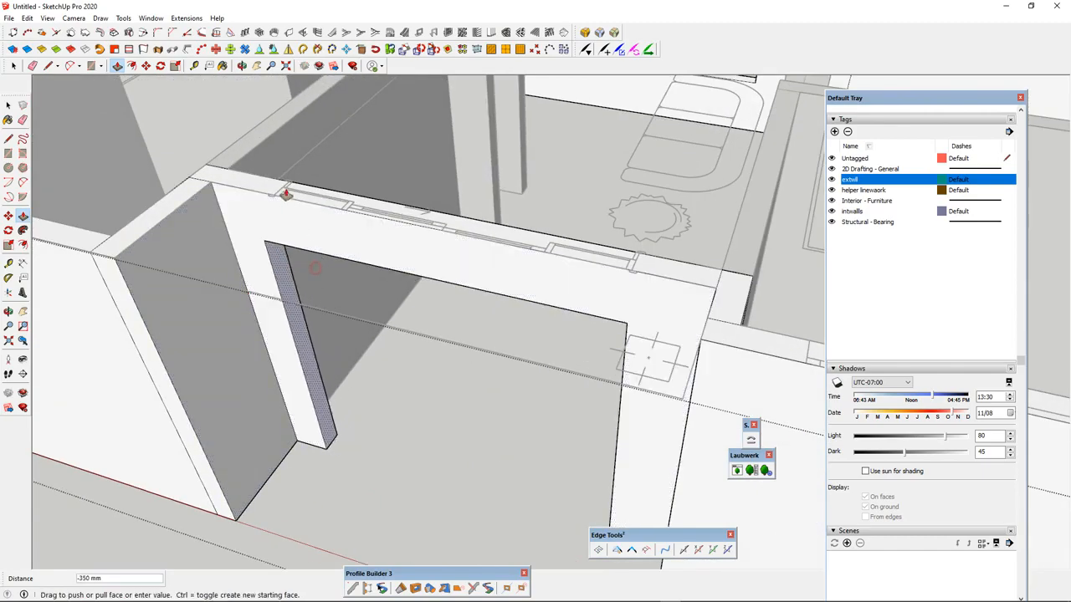
scroll(285, 192, "up", 3)
left_click(275, 191)
scroll(445, 296, "down", 4)
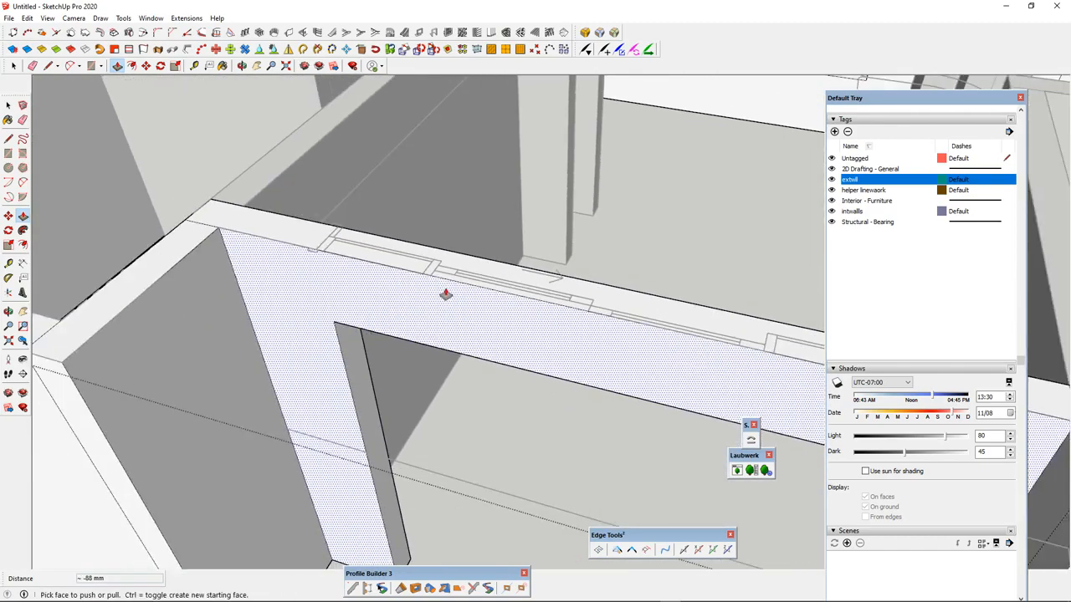
scroll(428, 319, "down", 10)
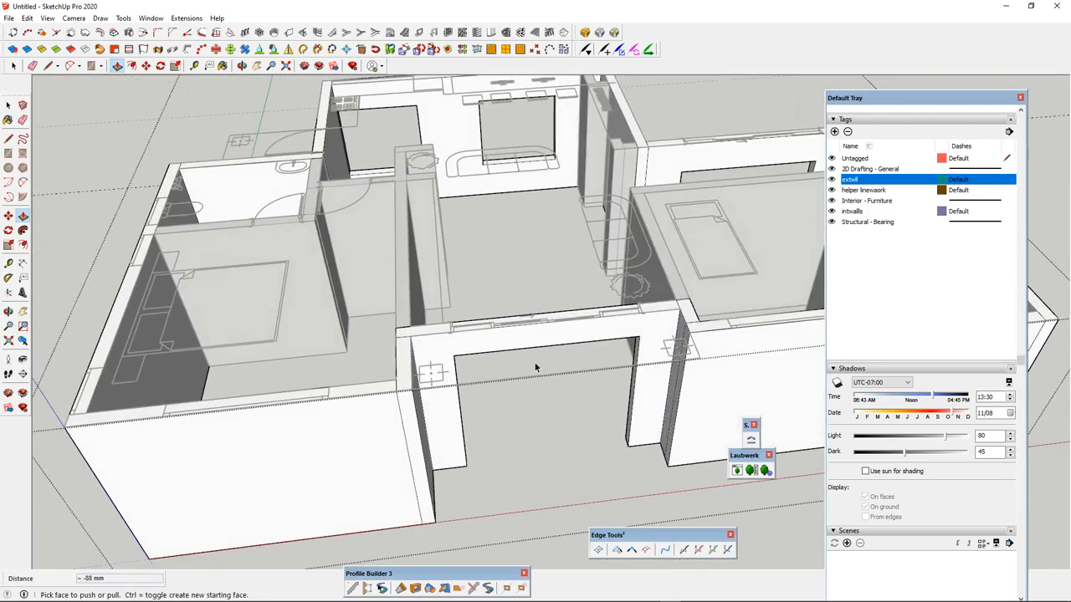
key("space")
- Open the exterior wall group and draw a window rectangle on the double bedroom's front wall, below the plan's window mark
scroll(533, 357, "up", 5)
middle_click_drag(533, 357, 400, 288)
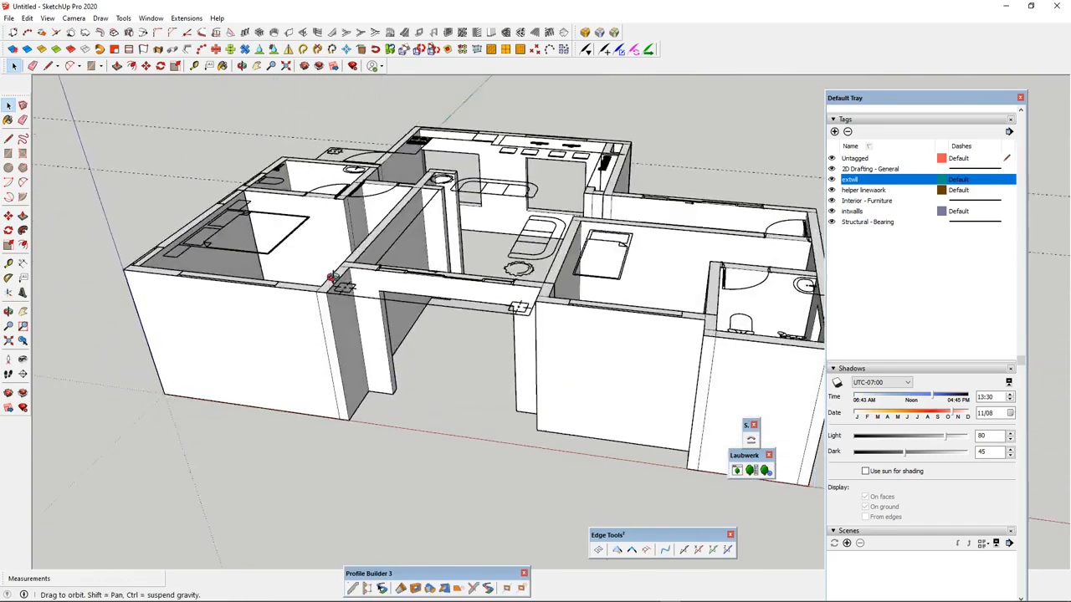
scroll(401, 286, "down", 5)
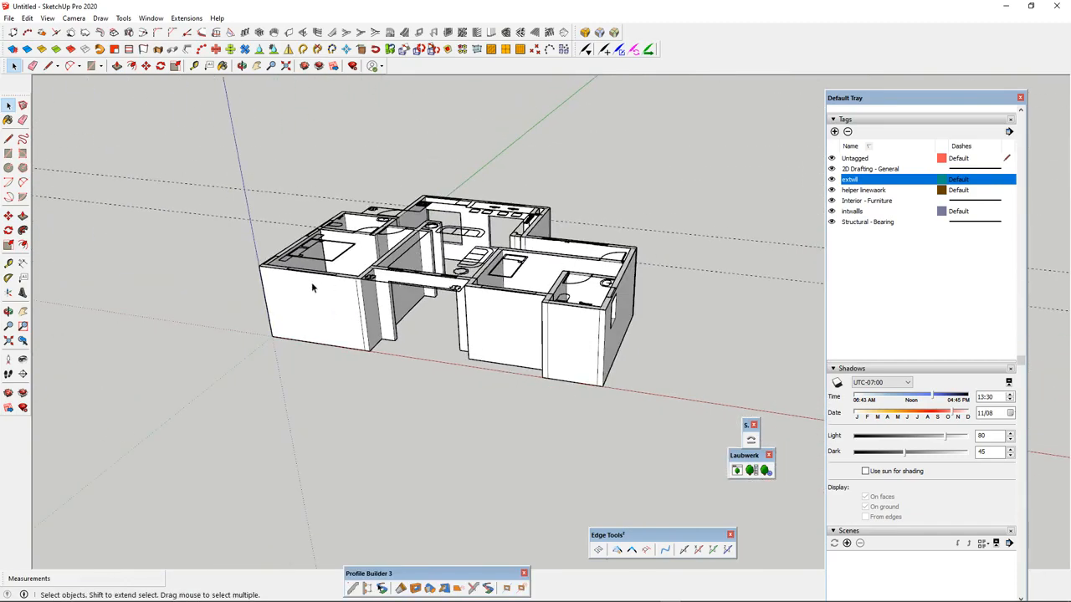
middle_click_drag(361, 351, 552, 373)
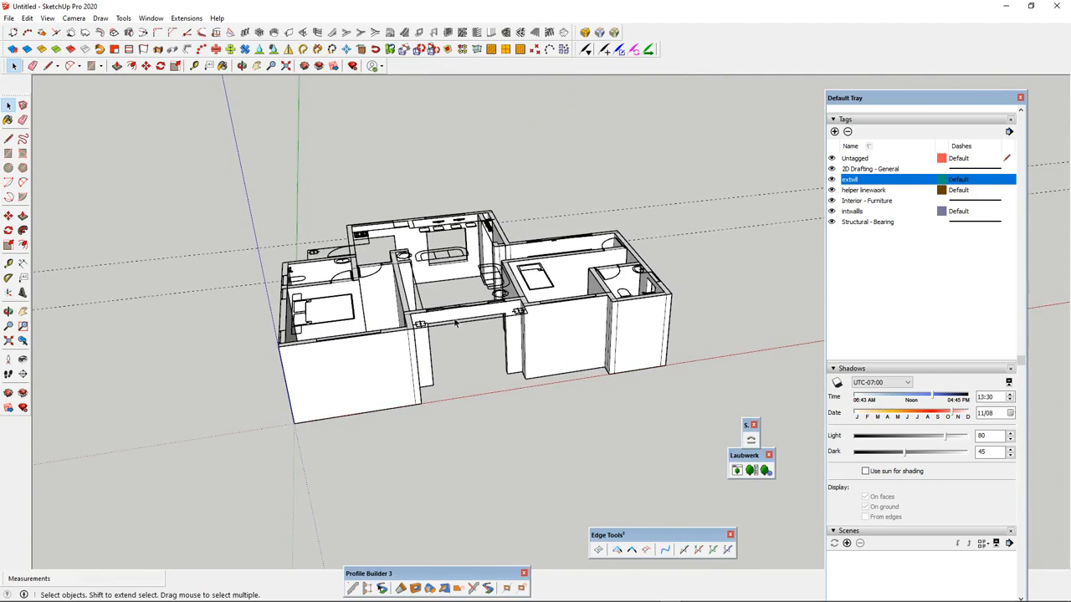
middle_click_drag(373, 349, 431, 422)
scroll(433, 424, "up", 3)
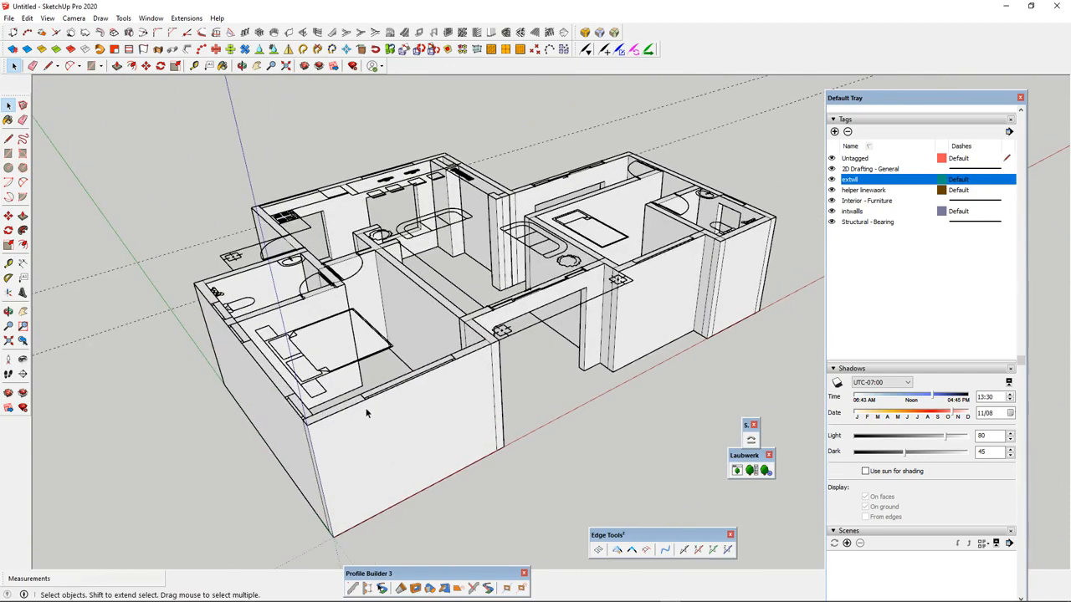
middle_click_drag(365, 413, 288, 359)
scroll(306, 366, "up", 3)
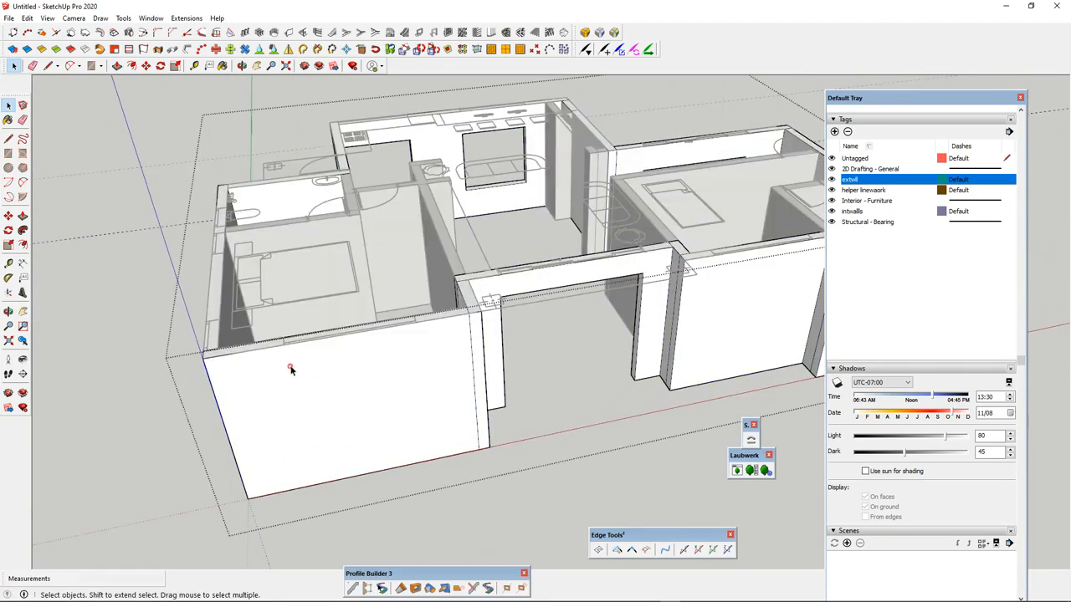
key("r")
left_click(287, 358)
left_click(403, 411)
middle_click_drag(410, 411, 469, 411)
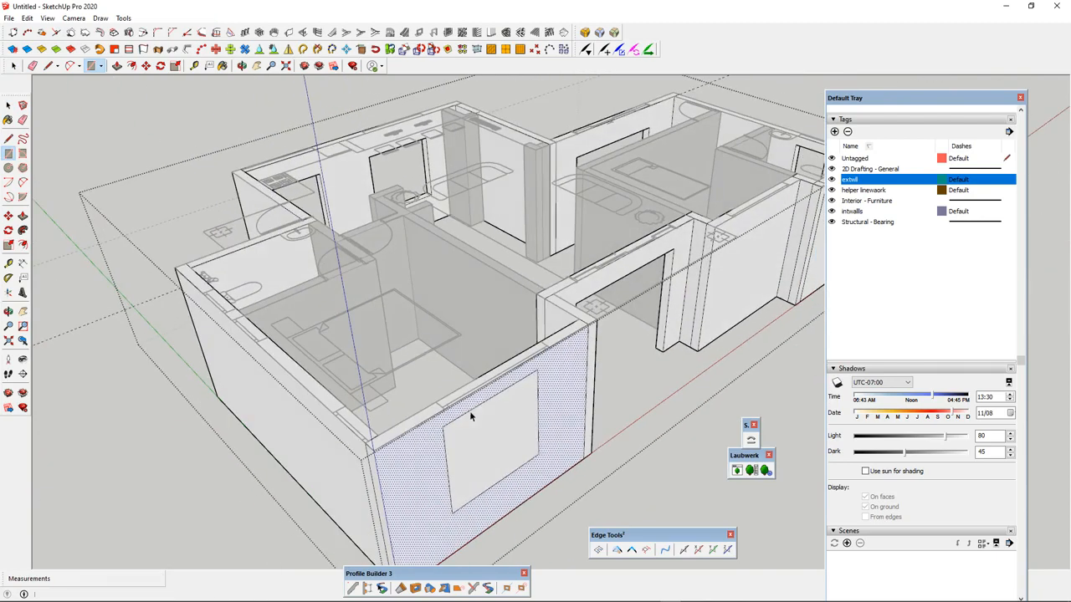
- Push the window rectangle 200 mm through the double bedroom's front wall to cut the opening
key("space")
left_click(514, 428)
key("p")
left_click(491, 443)
left_click(485, 438)
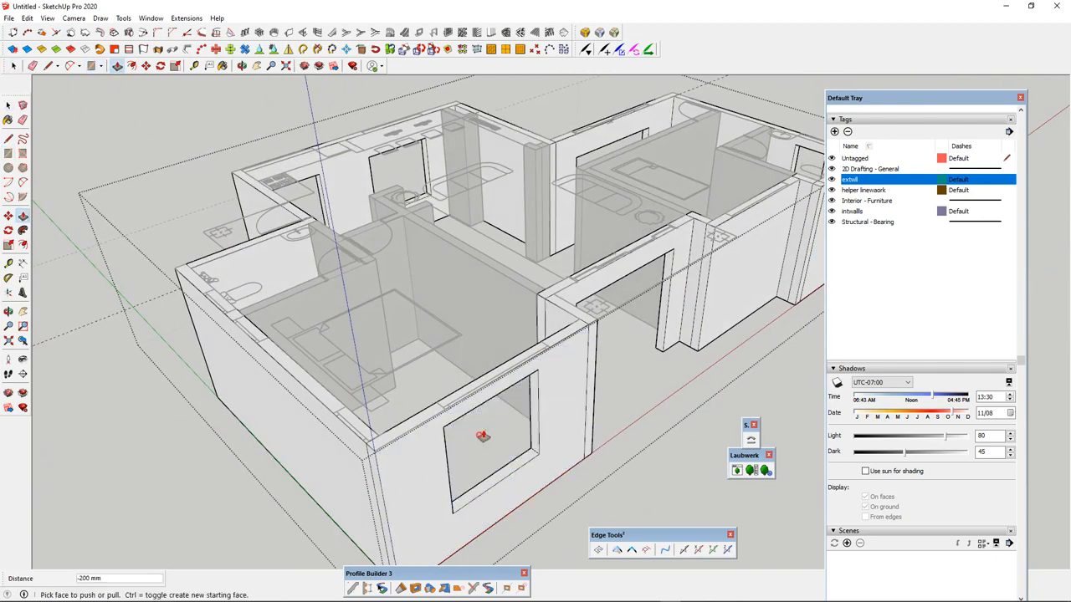
- Push the double bedroom front window's side face nearest the recessed door about 232 mm to line up with the plan mark's end
scroll(486, 438, "up", 3)
scroll(569, 320, "up", 3)
left_click(519, 413)
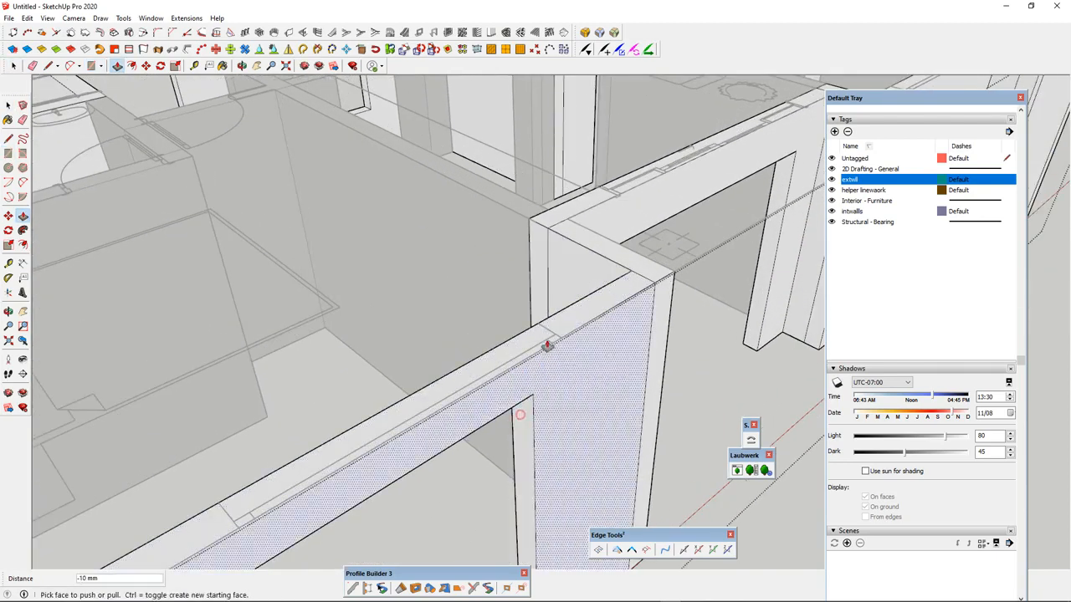
left_click(514, 427)
left_click(535, 335)
scroll(600, 321, "down", 4)
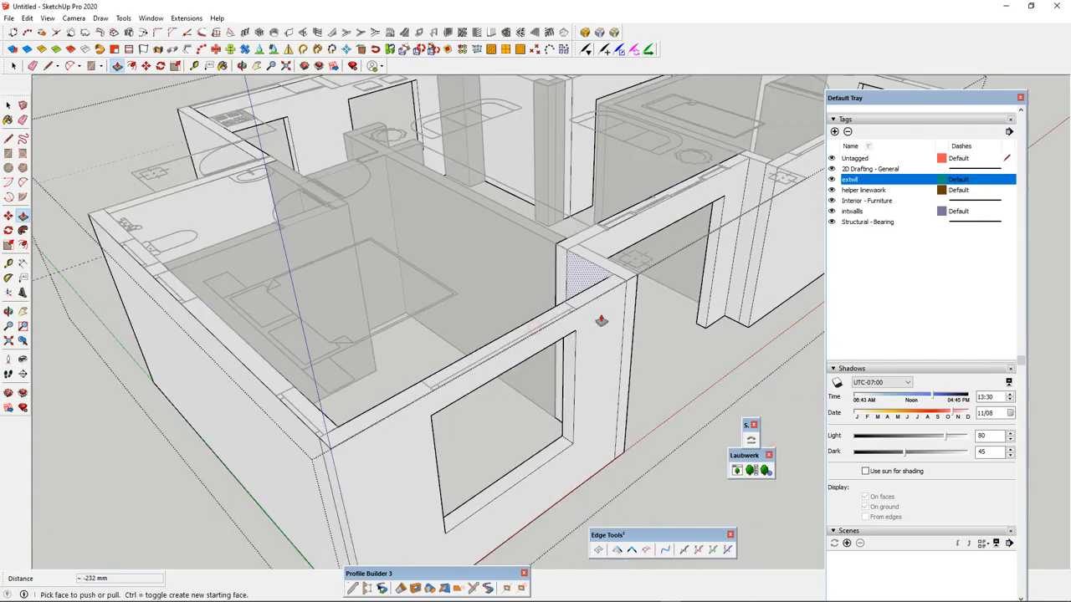
- Push the same window's side face nearest the outer corner about 63 mm to line up with the other end of the plan mark
middle_click_drag(587, 368, 213, 397)
scroll(243, 280, "up", 3)
left_click(256, 238)
scroll(268, 168, "up", 4)
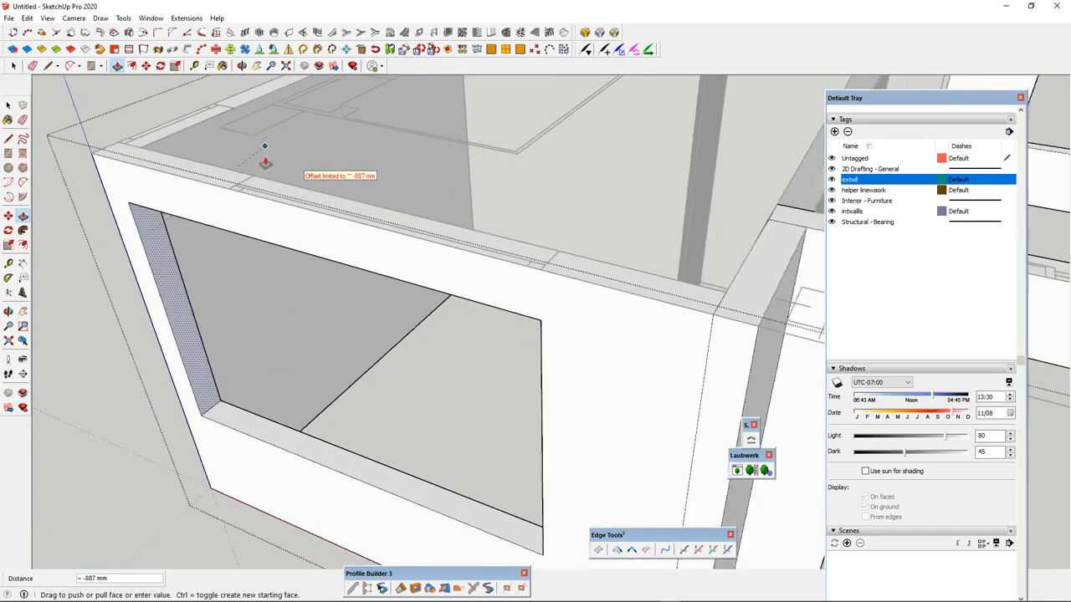
scroll(346, 337, "down", 6)
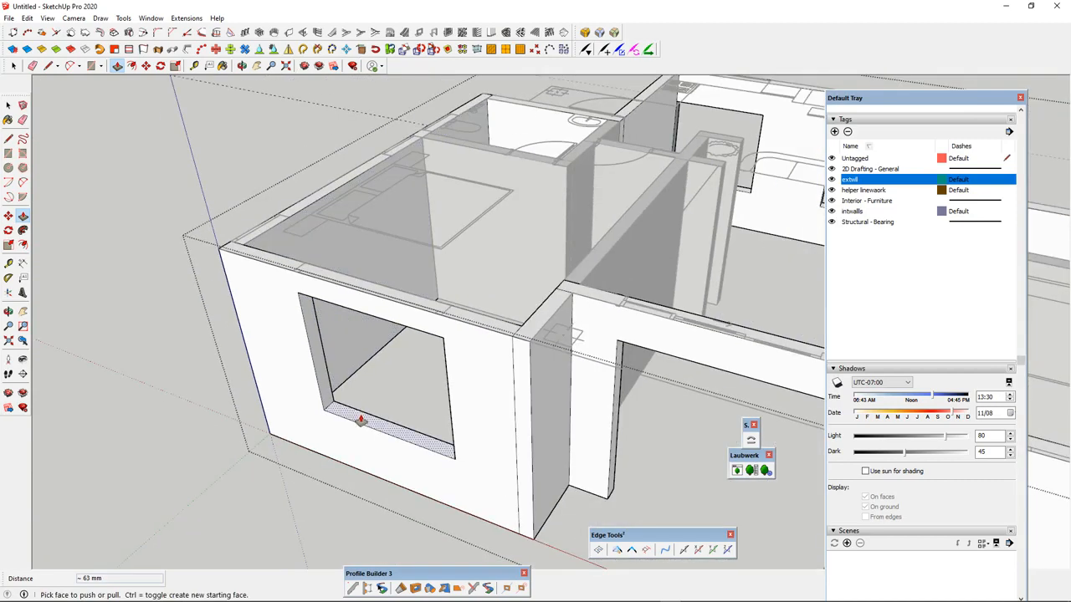
- Push the double bedroom front window's sill face about 94 mm to match the sill height of the kitchen window
middle_click_drag(376, 488, 372, 459)
scroll(372, 460, "down", 3)
scroll(555, 341, "up", 5)
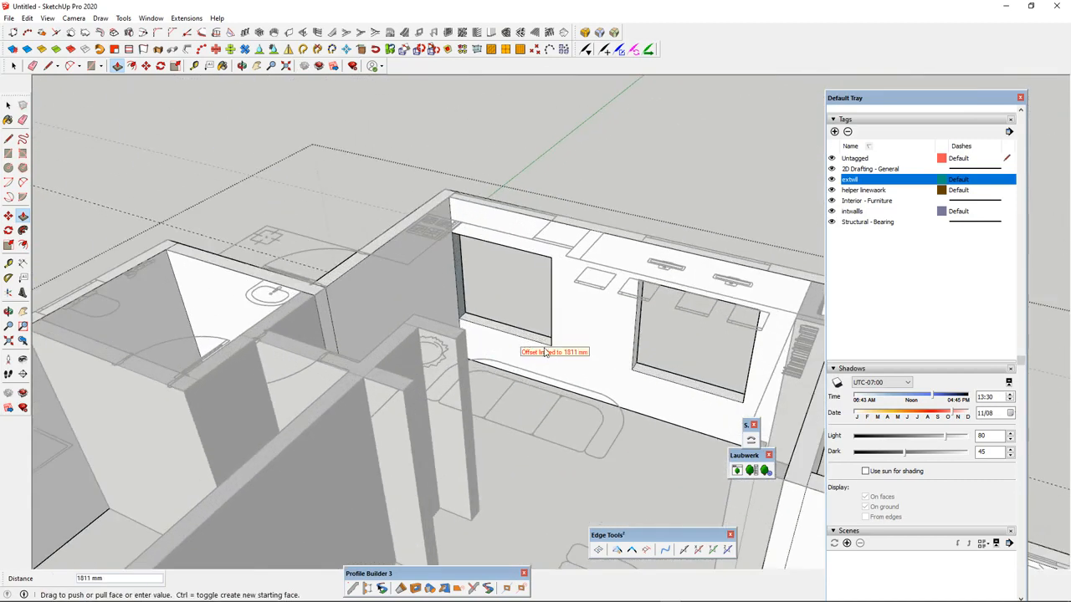
scroll(409, 294, "down", 5)
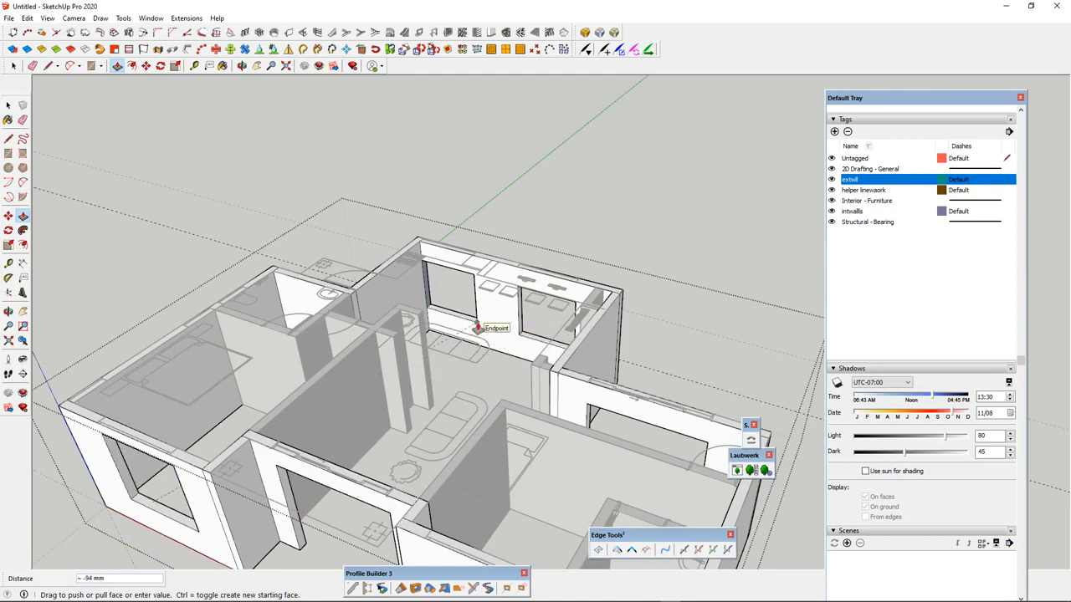
- Push the double bedroom front window's head face about 305 mm to match the top of the kitchen window
middle_click_drag(478, 328, 384, 381)
scroll(380, 449, "up", 2)
middle_click_drag(380, 450, 460, 301)
scroll(490, 334, "up", 4)
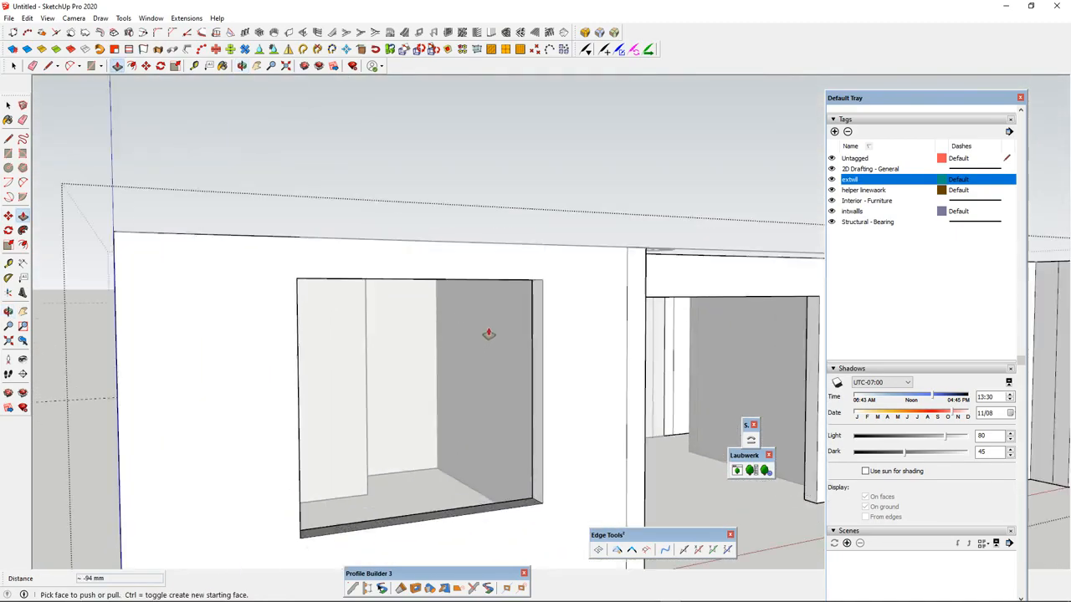
mouse_move(490, 335)
middle_mouse_down()
mouse_move(541, 211)
mouse_move(526, 256)
middle_mouse_up()
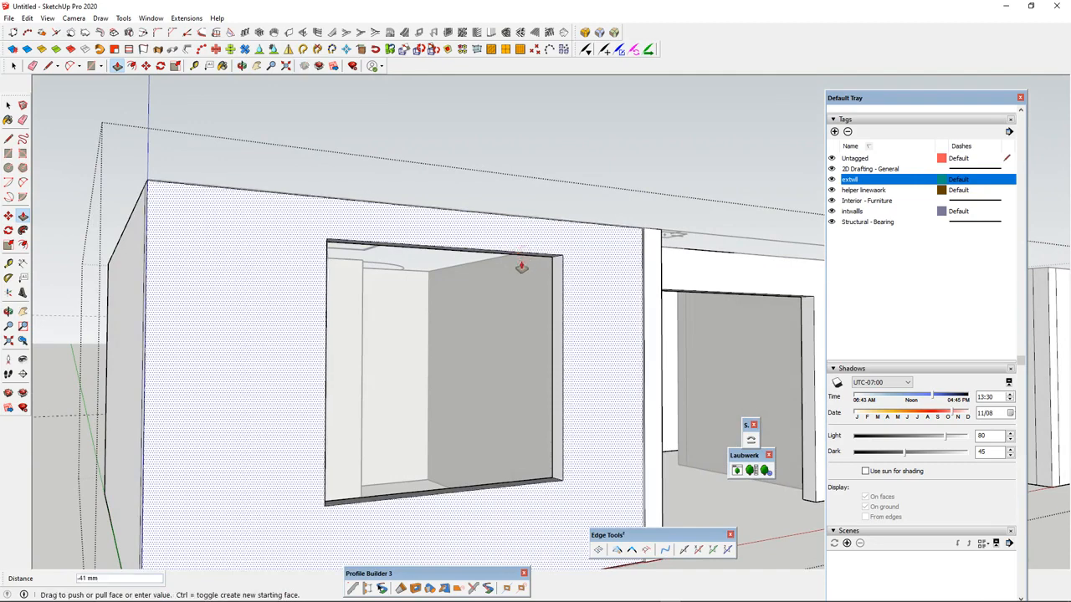
left_click(533, 261)
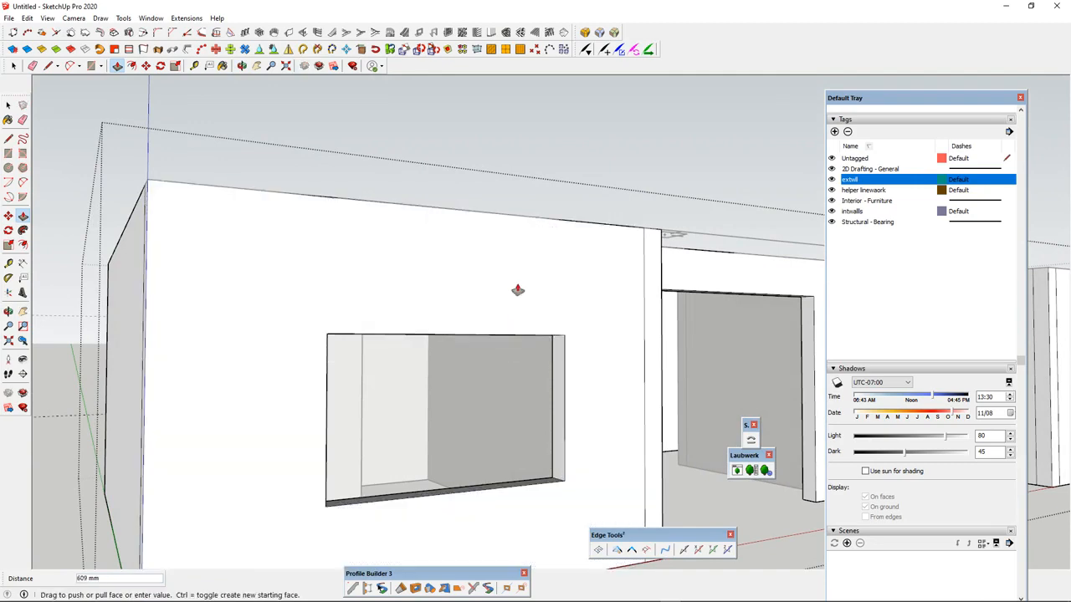
middle_click_drag(516, 292, 272, 392)
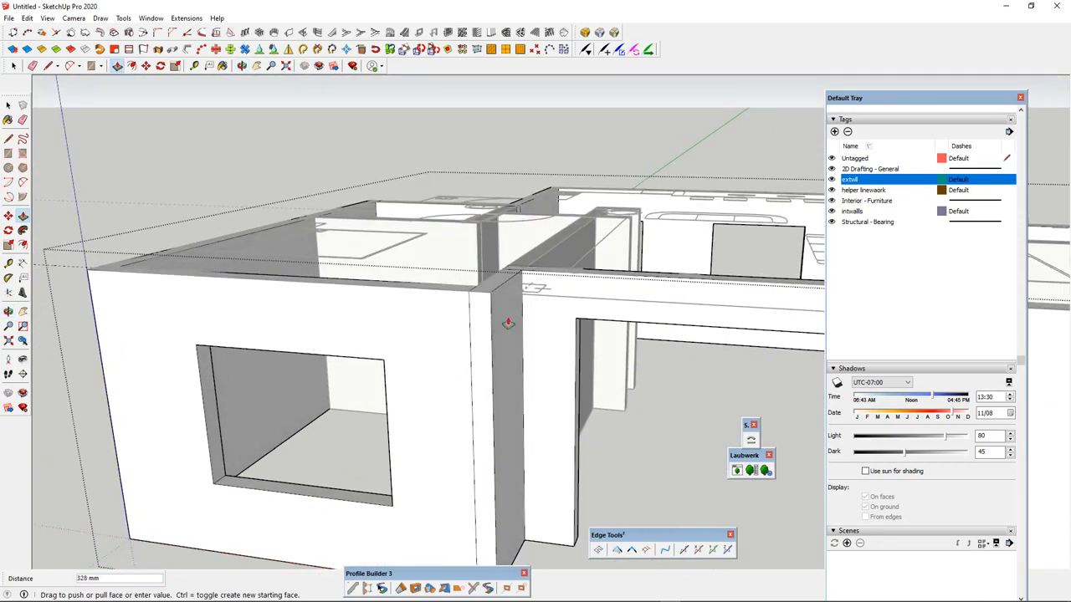
scroll(507, 323, "down", 3)
middle_click_drag(711, 234, 645, 314)
scroll(698, 249, "up", 5)
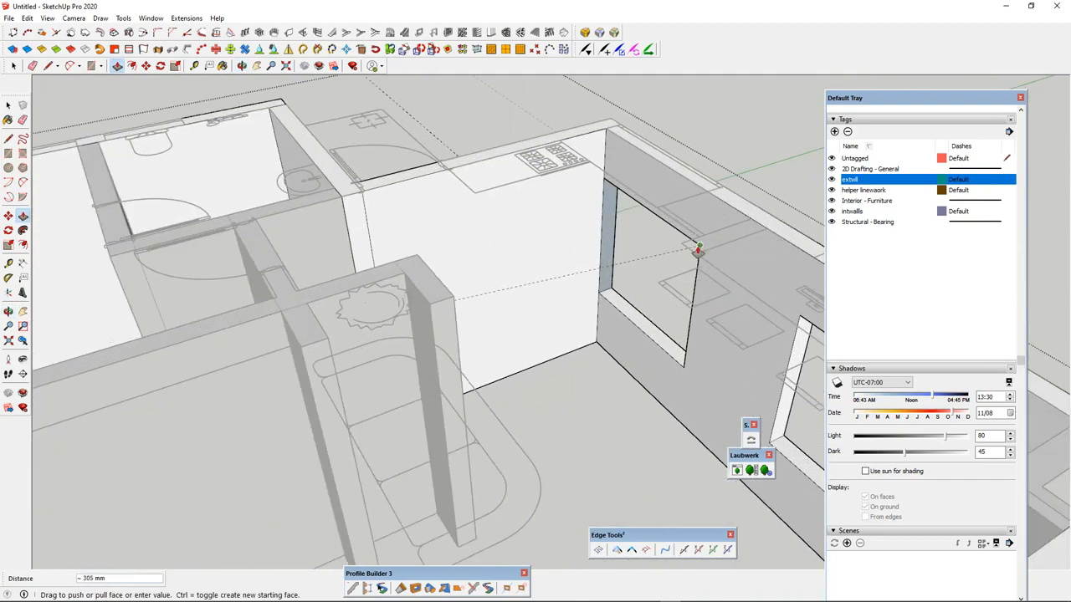
scroll(698, 249, "down", 3)
- Open the exterior wall group and draw a 1000 by 800 mm rectangle on the outer wall shared by the bathroom and double bedroom
middle_click_drag(698, 250, 530, 375)
scroll(476, 307, "up", 3)
scroll(647, 392, "up", 3)
key("space")
key("Escape")
double_click(530, 379)
left_click(439, 373)
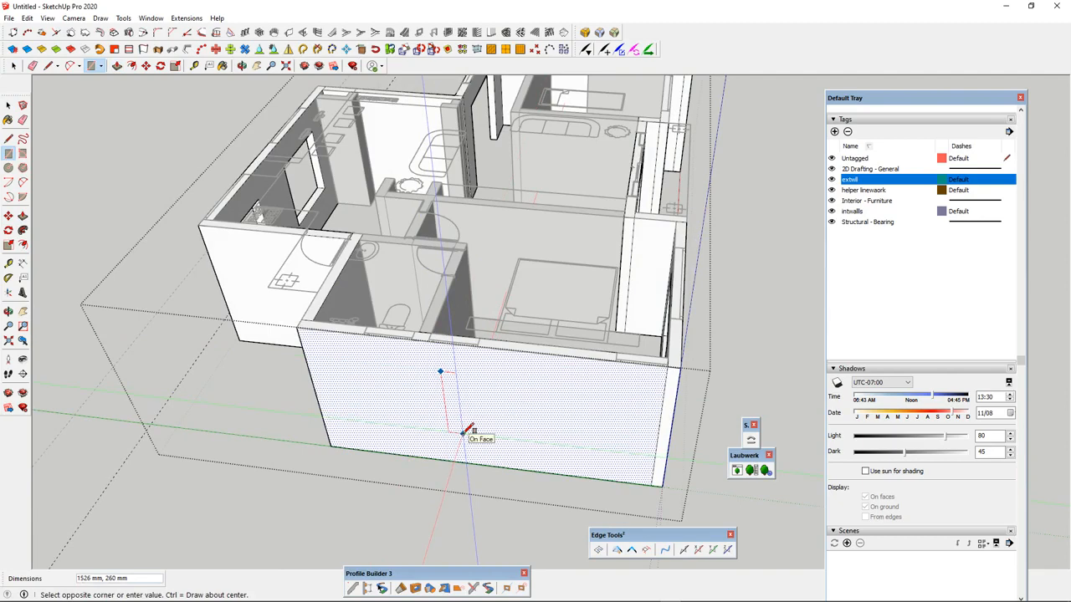
scroll(449, 374, "up", 2)
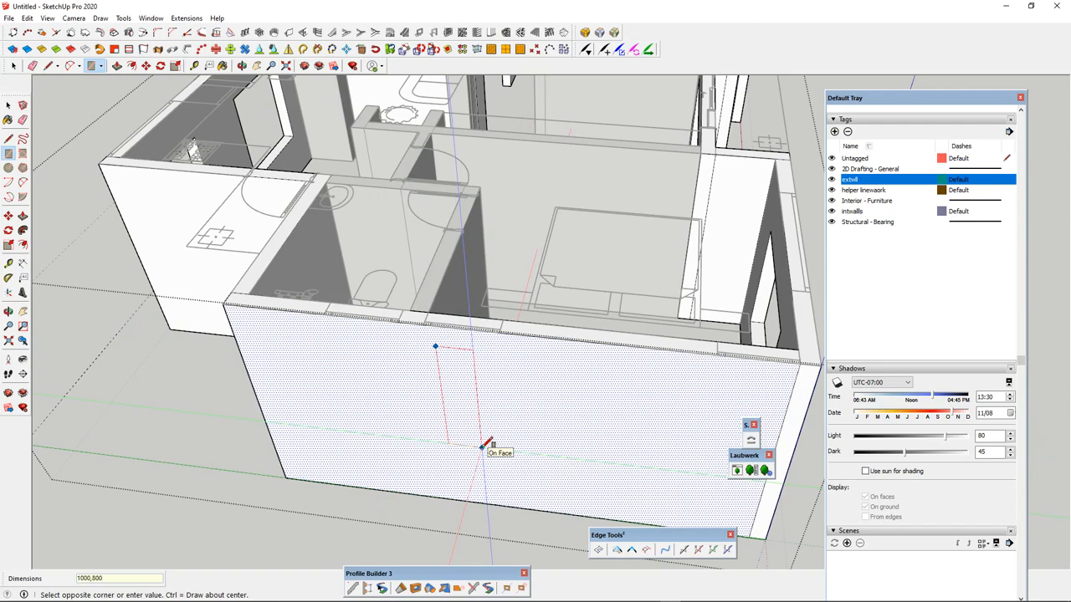
left_click(483, 446)
- Select the small window rectangle and move it about 102 mm along the wall to line up with the middle window mark
middle_click_drag(474, 411, 545, 401)
key("space")
left_click(522, 383)
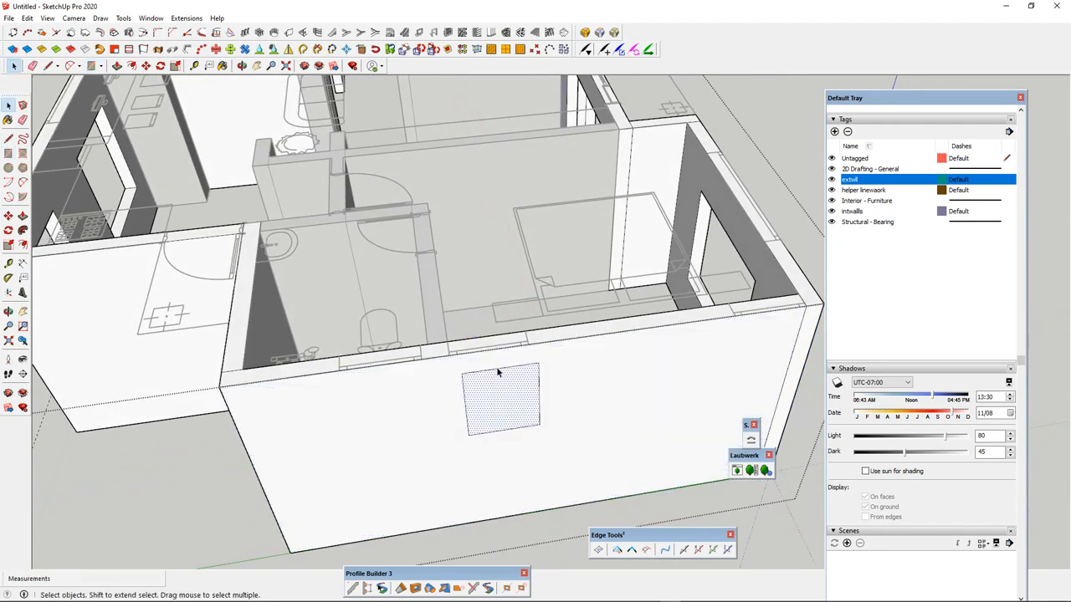
mouse_move(485, 379)
middle_mouse_down()
mouse_move(471, 303)
mouse_move(474, 363)
middle_mouse_up()
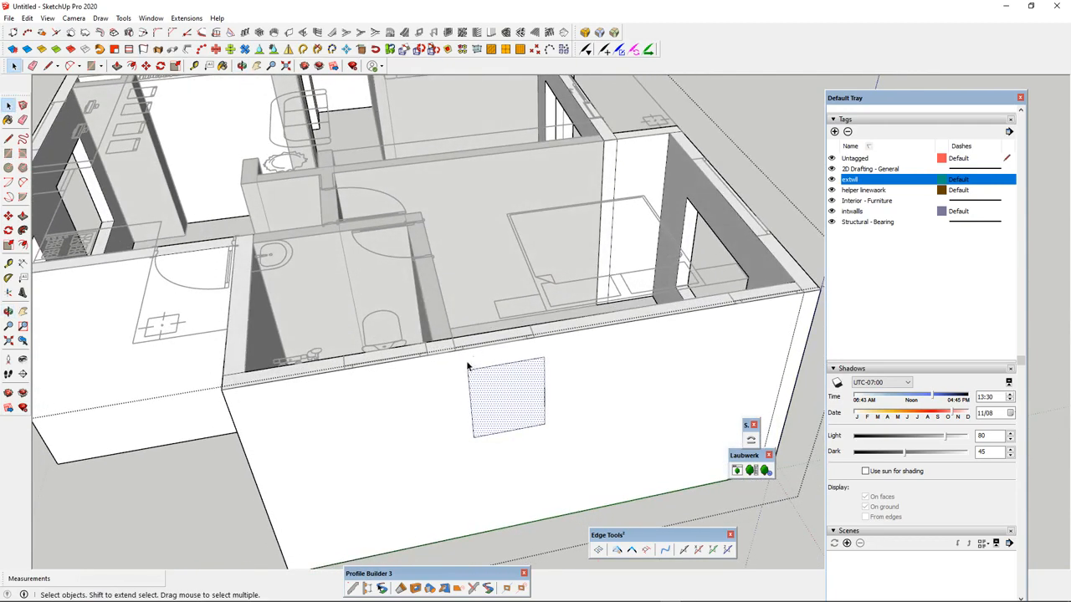
key("m")
left_click(466, 368)
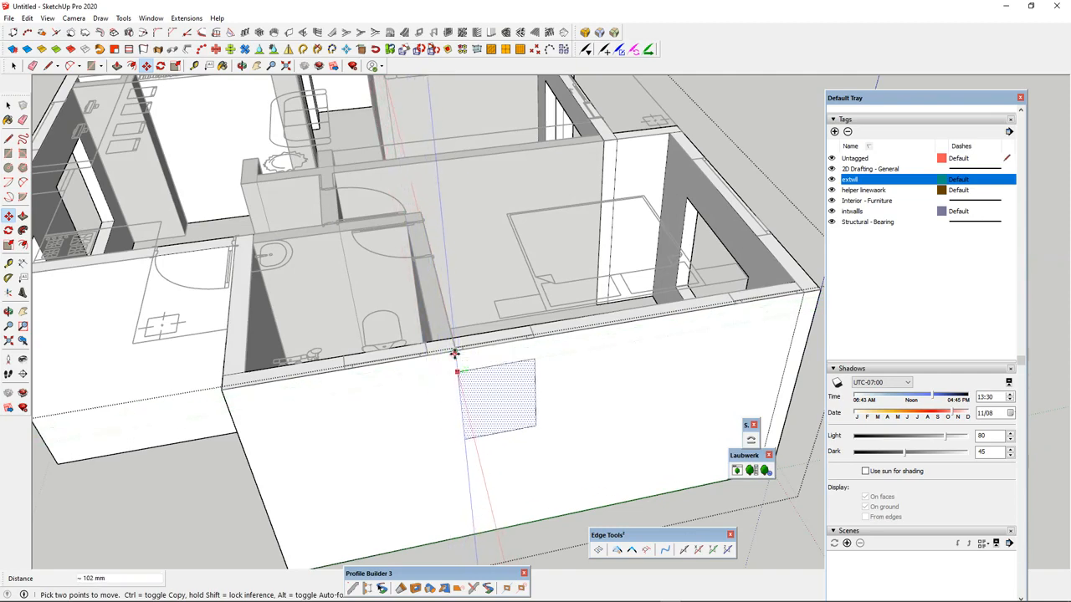
- Copy the small window rectangle to the bathroom's window mark and to the double bedroom's far window mark near the corner
key("ctrl")
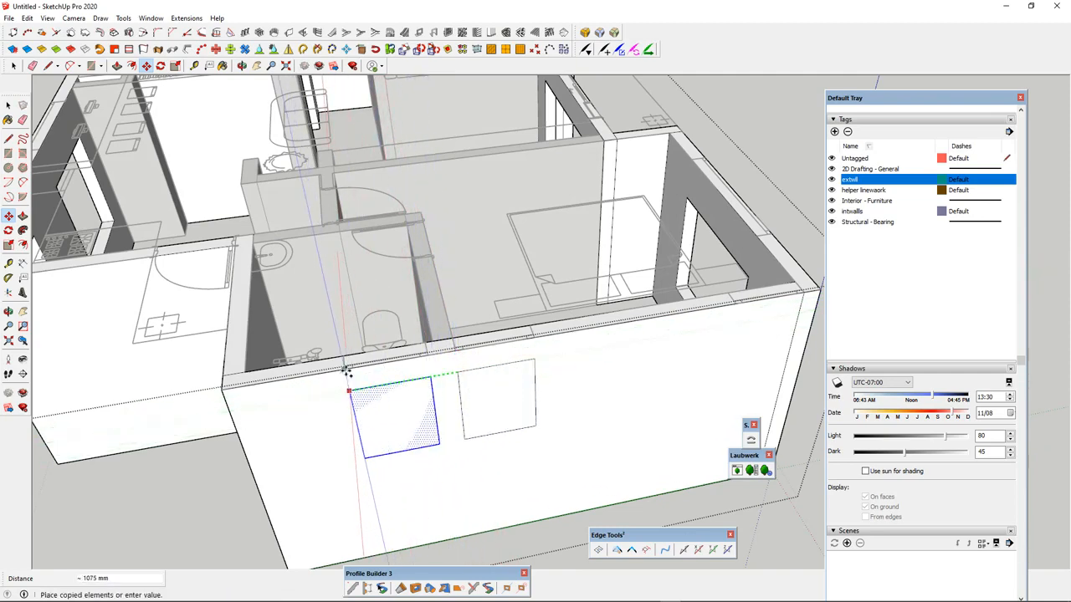
middle_click_drag(347, 370, 351, 399)
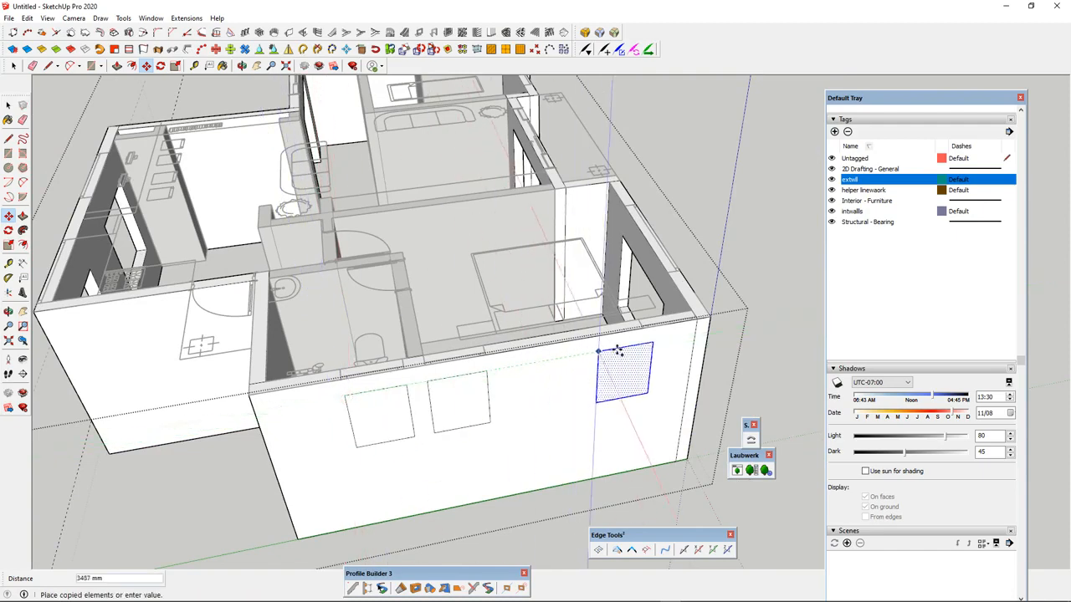
left_click(640, 335)
middle_click_drag(640, 335, 676, 384)
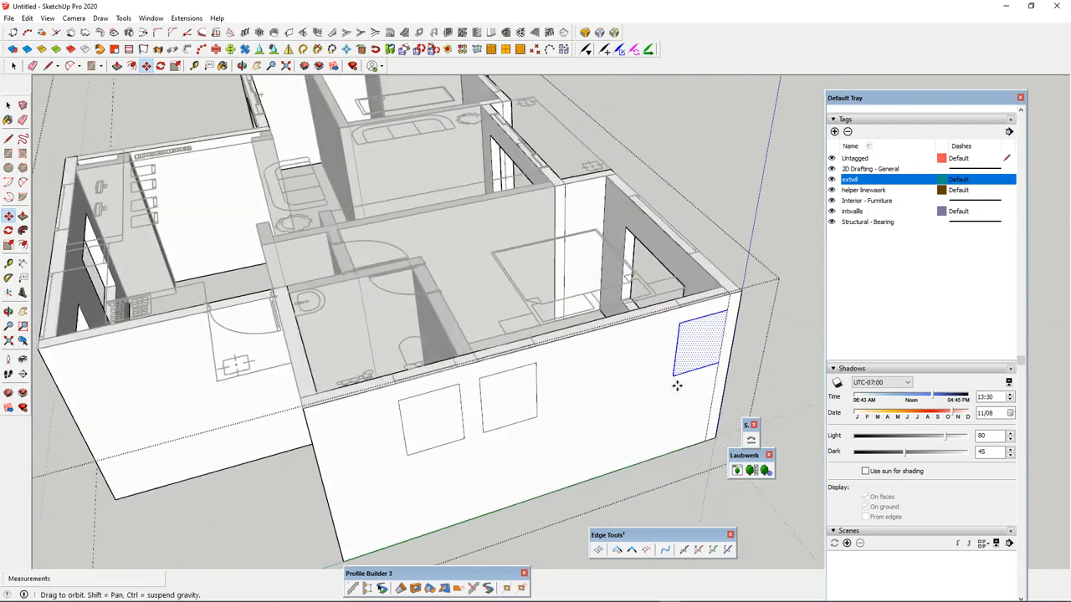
- Push the three small window rectangles through the outer wall to cut their openings, and close the group
key("space")
left_click(713, 346)
key("p")
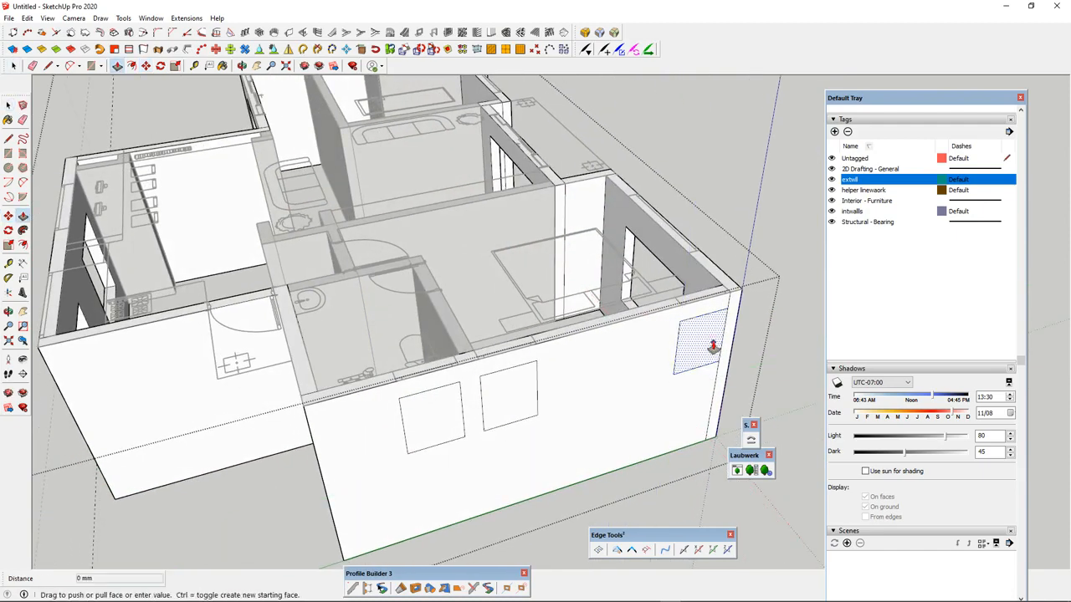
double_click(521, 389)
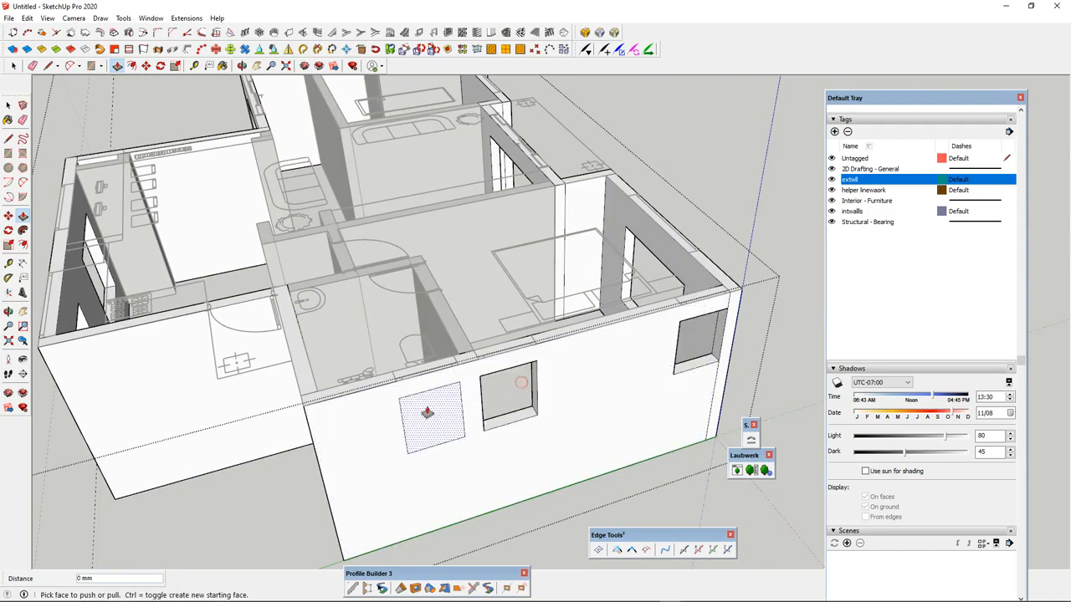
double_click(428, 413)
key("space")
key("Escape")
- Draw a 2400 by 900 mm door rectangle on the kitchen's outer side wall, starting from the inner corner beside the bathroom
scroll(457, 360, "down", 3)
middle_click_drag(421, 369, 425, 417)
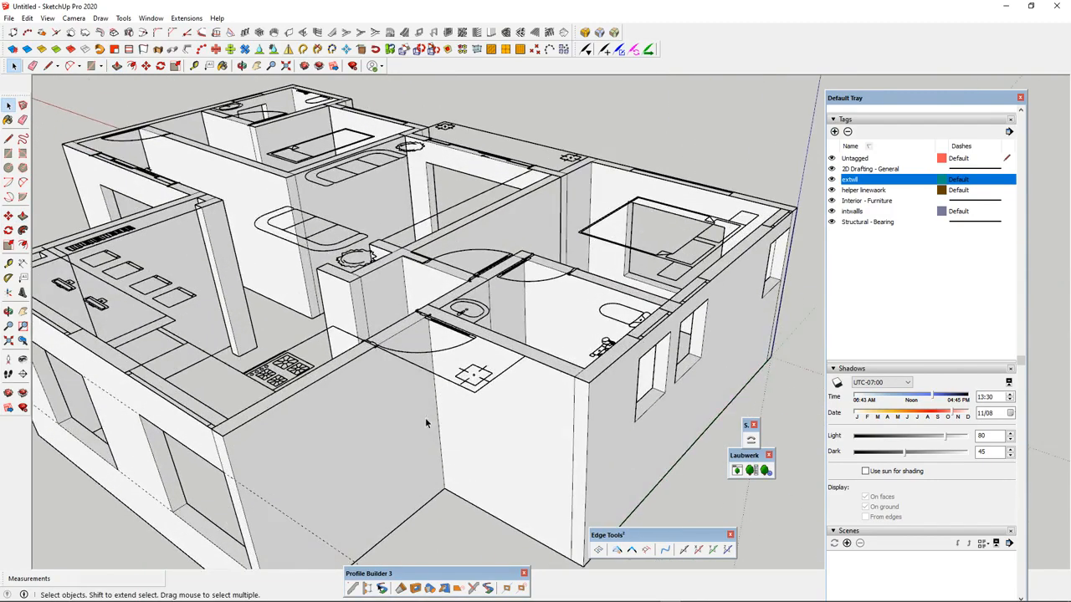
scroll(370, 429, "up", 2)
left_click(387, 460)
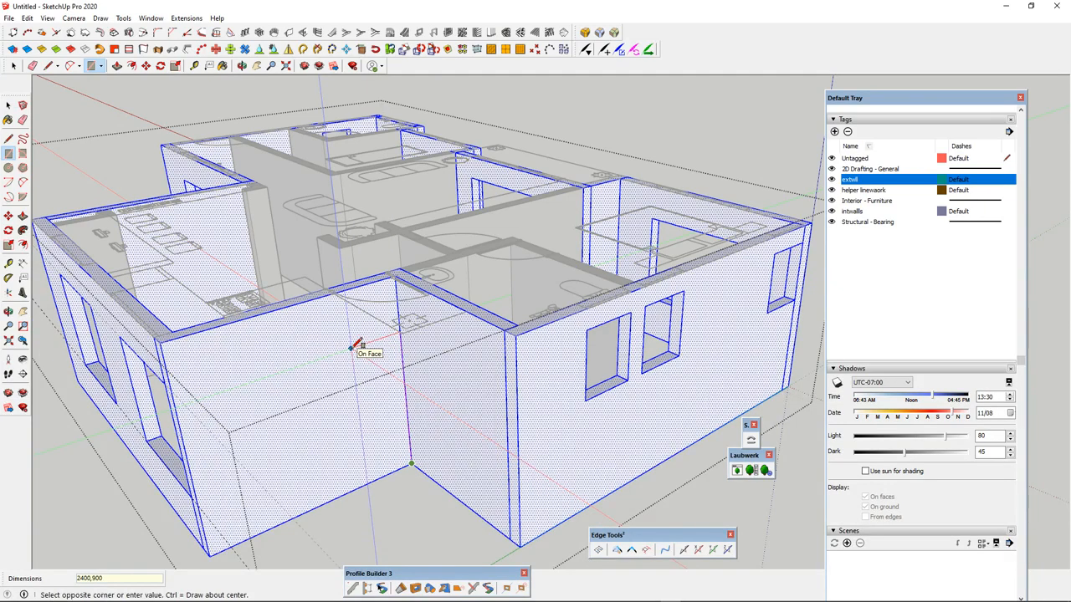
key("Return")
- Push the door rectangle 200 mm through the kitchen's side wall to cut the door opening
middle_click_drag(384, 384, 419, 420)
key("space")
left_click(435, 400)
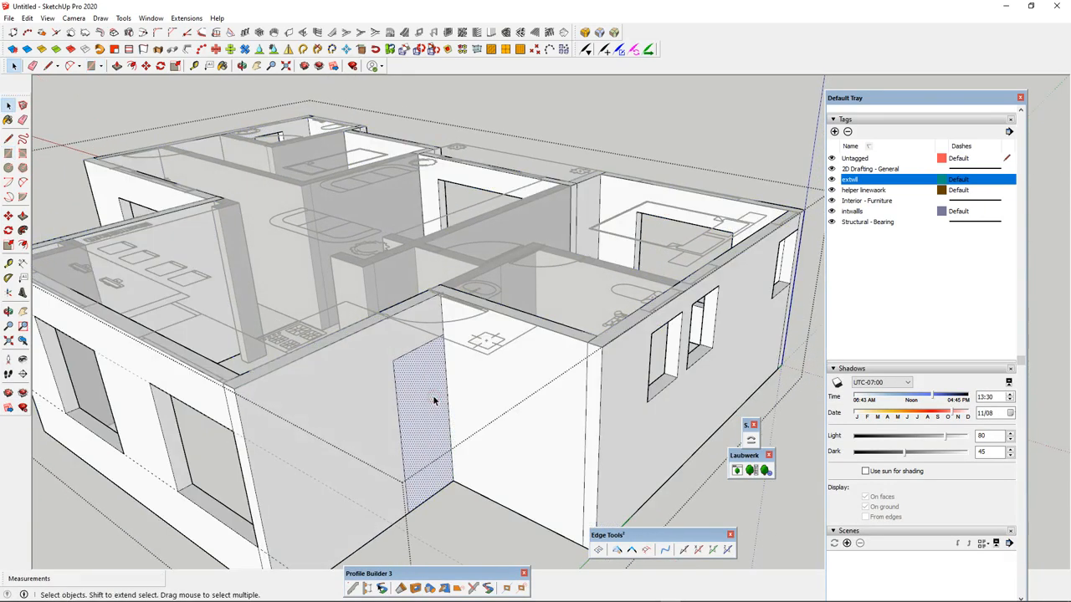
key("p")
left_click(432, 400)
left_click(411, 416)
scroll(409, 412, "down", 3)
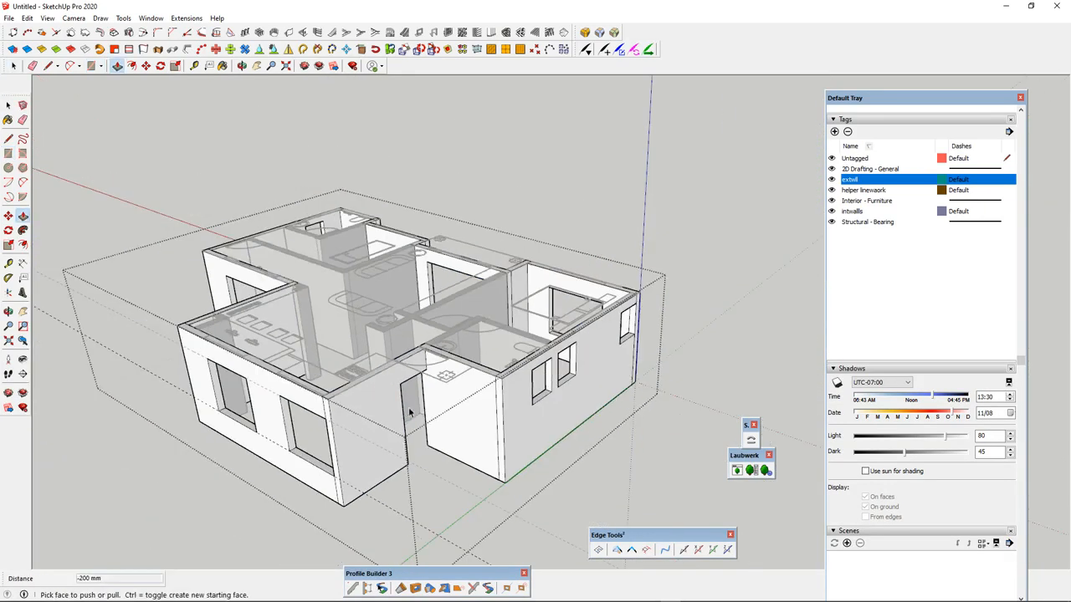
key("space")
- Open the exterior wall group and draw a window rectangle on the single-bed room's front wall, below the plan's window mark
middle_click_drag(409, 411, 748, 318)
scroll(518, 364, "up", 3)
middle_click_drag(518, 390, 694, 386)
middle_click_drag(359, 371, 515, 446)
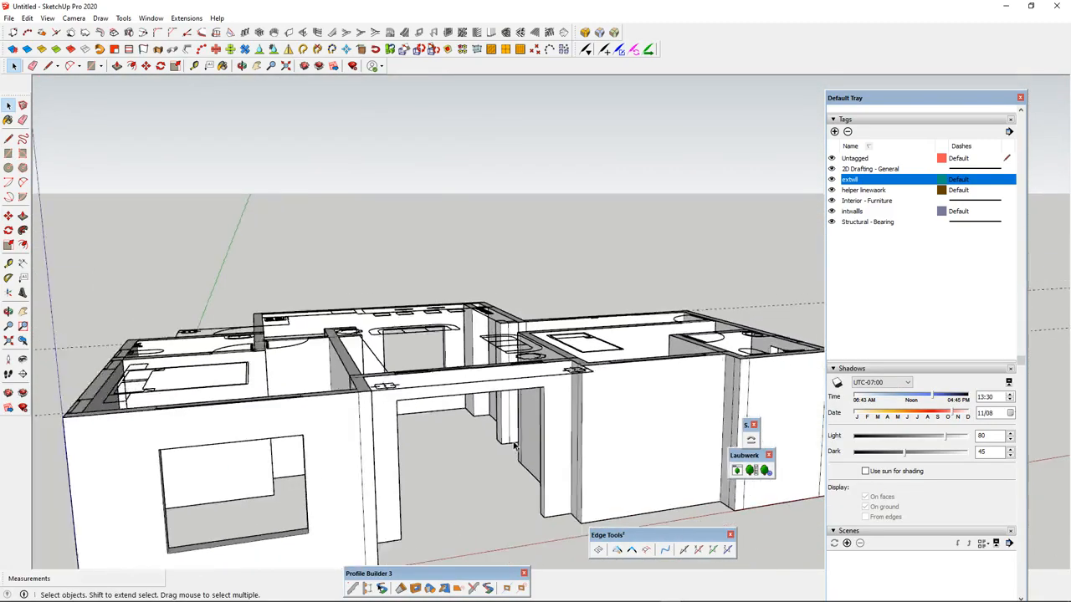
scroll(552, 435, "down", 3)
middle_click_drag(617, 406, 609, 481)
scroll(595, 457, "up", 5)
scroll(483, 367, "down", 3)
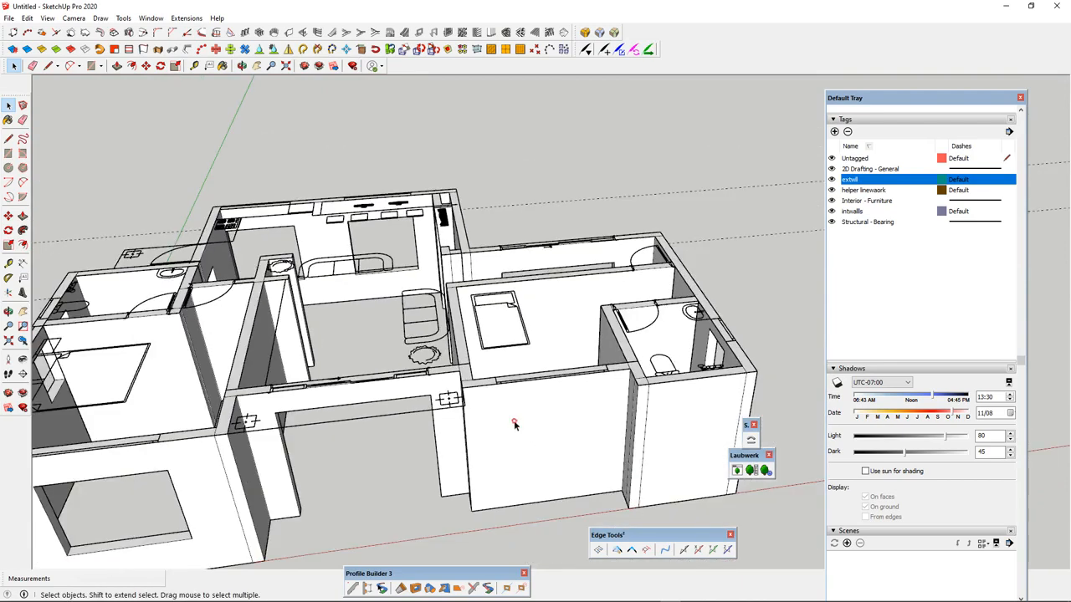
double_click(515, 425)
left_click(508, 404)
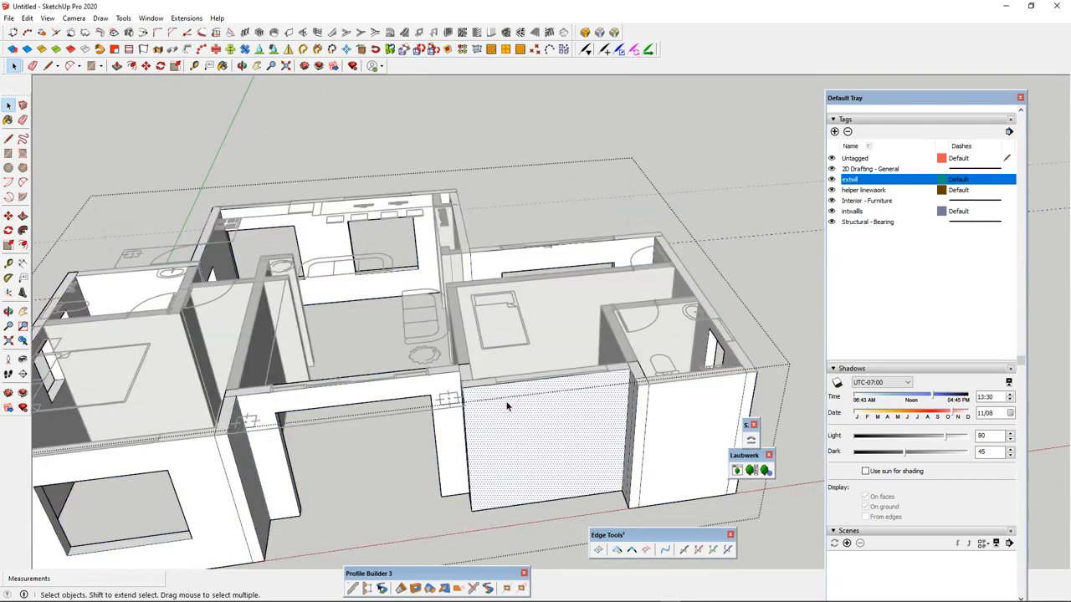
left_click(602, 452)
- Push the window rectangle through the single-bed room's front wall to cut the opening
middle_click_drag(602, 453, 662, 438)
key("space")
left_click(633, 429)
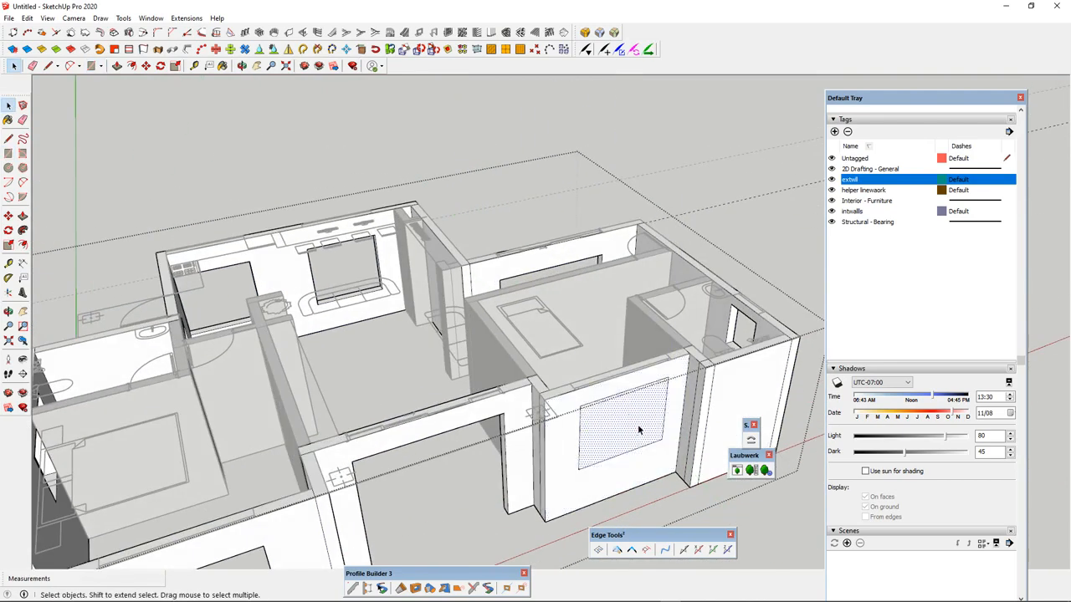
key("p")
left_click(639, 429)
left_click(651, 437)
left_click(646, 435)
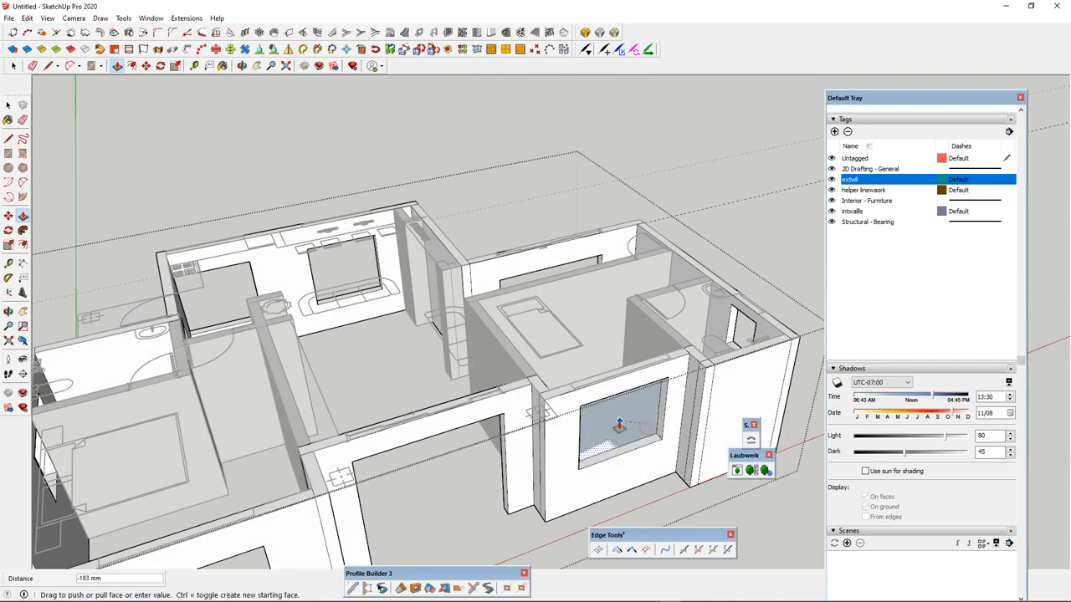
- Push the single-bed room window's side face nearest the bathroom about 31 mm to line up with the plan mark's end
scroll(657, 419, "up", 2)
scroll(670, 327, "up", 2)
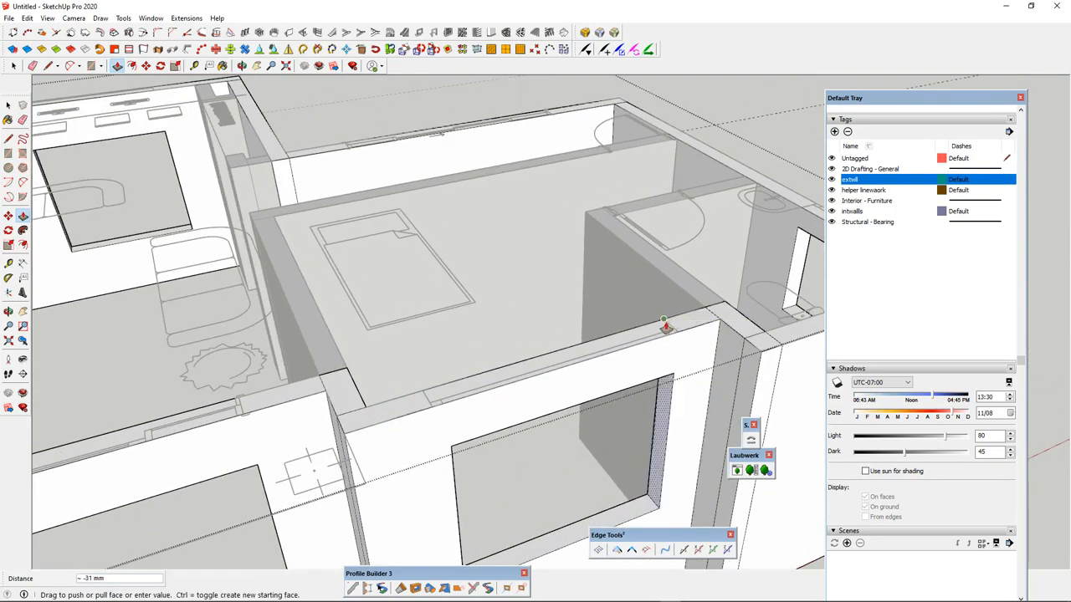
left_click(667, 327)
scroll(688, 394, "down", 2)
- Push the single-bed room window's opposite side face about 106 mm to line up with the far end of the plan mark
middle_click_drag(688, 394, 221, 334)
left_click(259, 319)
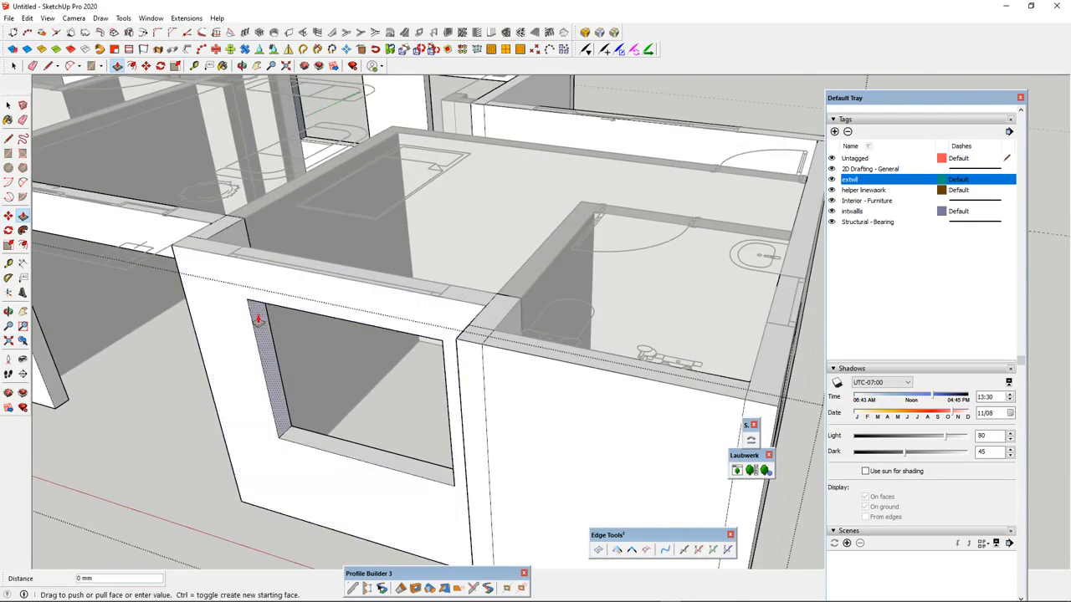
left_click(247, 252)
scroll(533, 364, "down", 3)
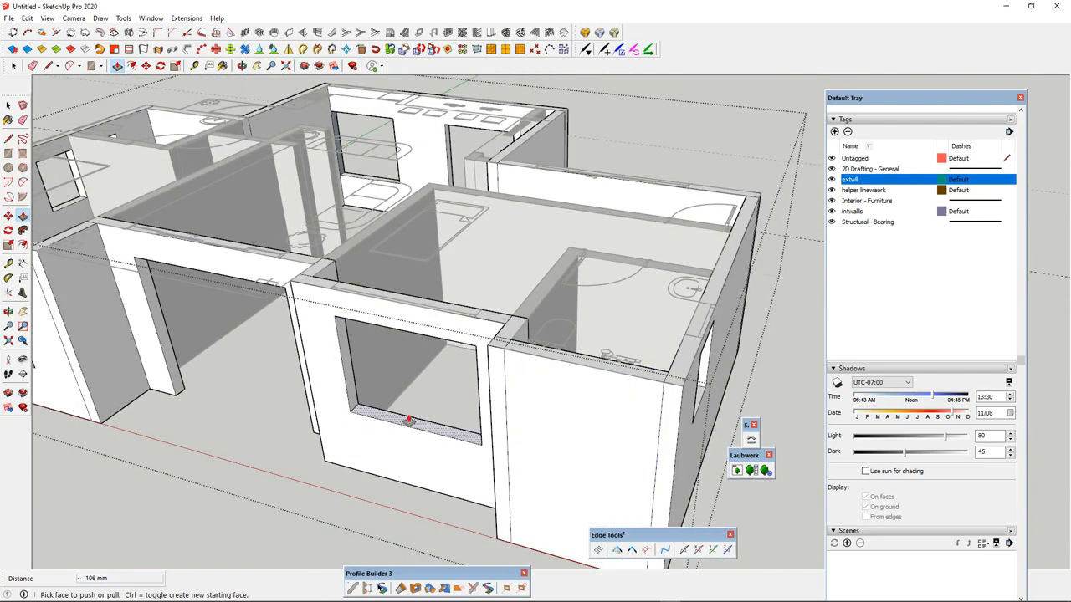
- Push the single-bed room window's sill face level with the sill of the double bedroom's front window, and close the group
scroll(419, 408, "down", 3)
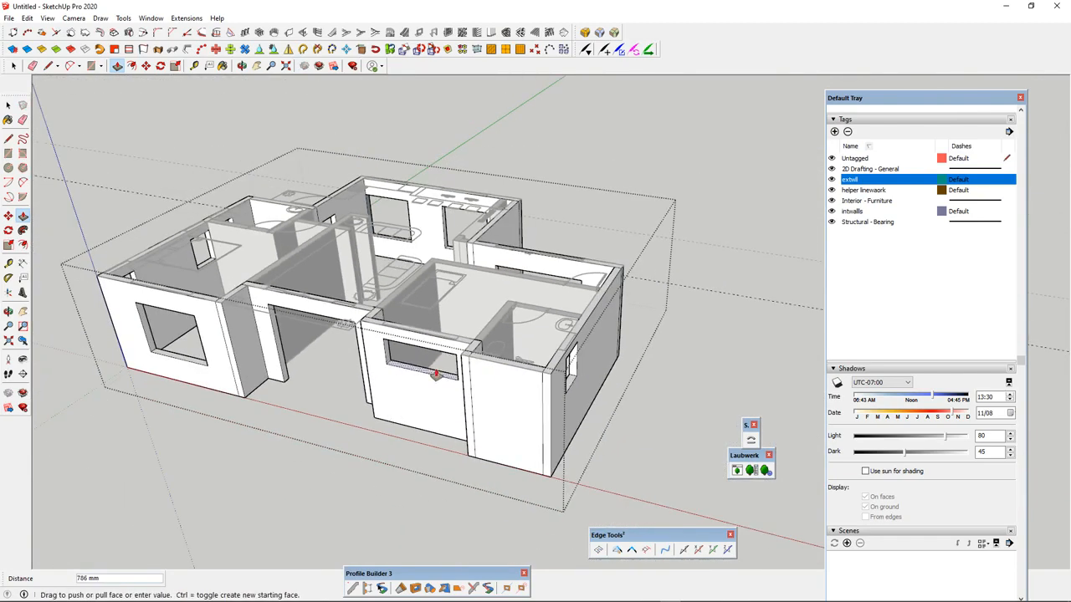
left_click(209, 369)
key("space")
key("Escape")
scroll(494, 385, "down", 3)
scroll(542, 376, "up", 3)
middle_click_drag(494, 387, 637, 243)
scroll(623, 268, "down", 4)
middle_click_drag(410, 312, 577, 388)
scroll(456, 334, "up", 3)
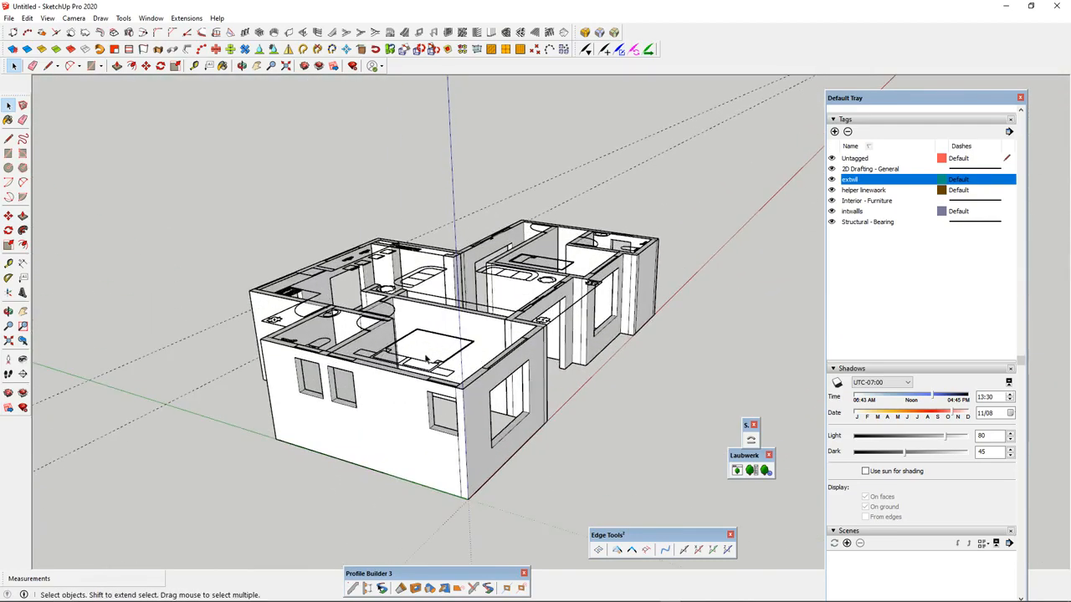
- Examine the walls of the house model and their openings from all sides
middle_click_drag(431, 355, 552, 370)
scroll(552, 347, "down", 4)
scroll(517, 364, "up", 3)
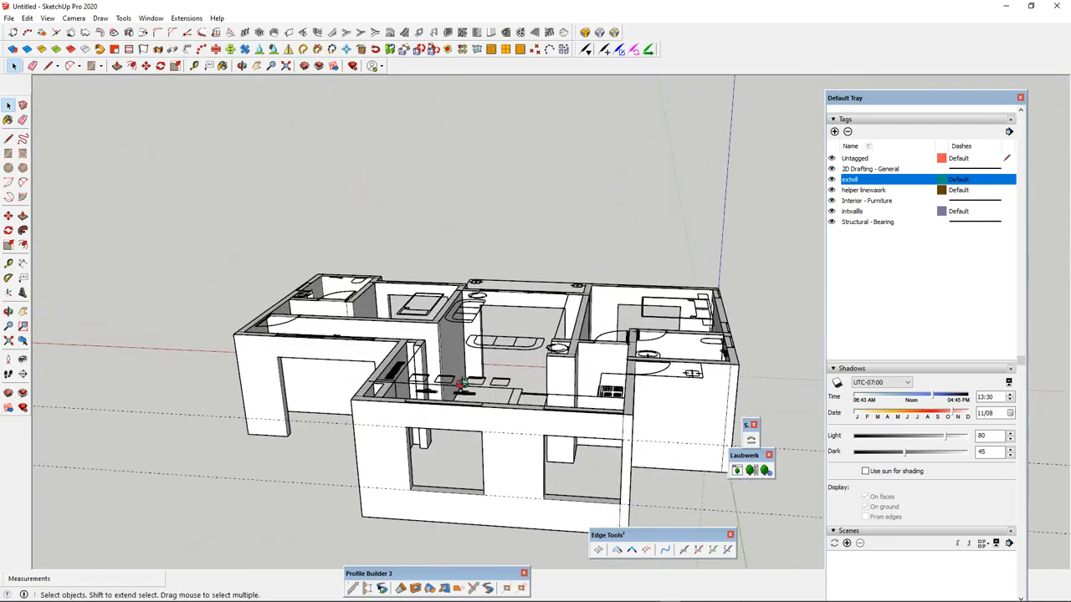
middle_click_drag(444, 373, 563, 395)
scroll(552, 397, "down", 3)
middle_click_drag(452, 417, 739, 394)
scroll(669, 398, "down", 3)
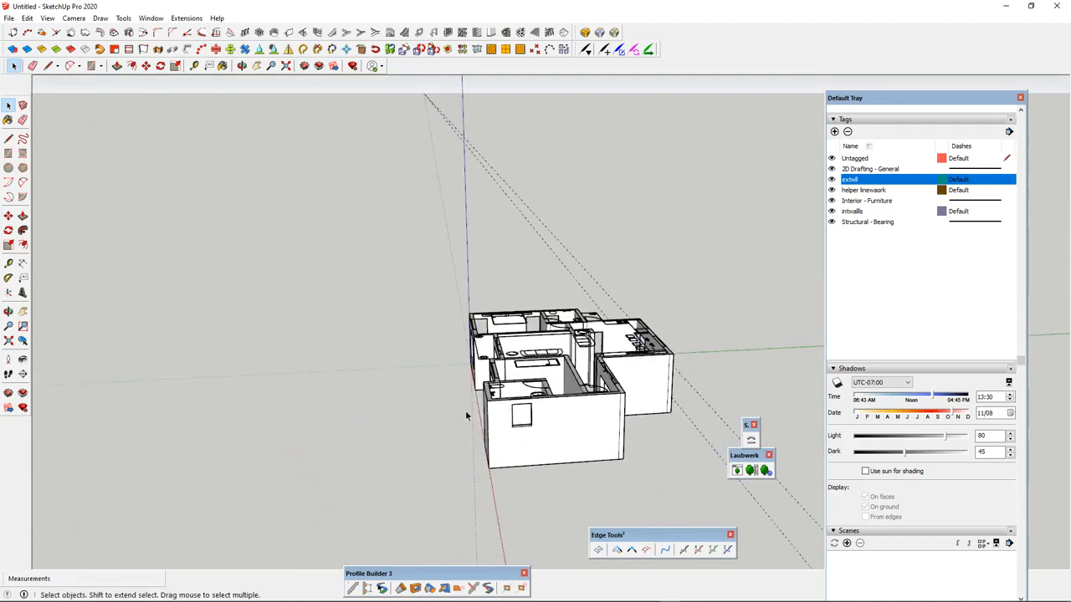
scroll(462, 410, "up", 2)
middle_click_drag(462, 409, 747, 391)
scroll(490, 342, "down", 2)
scroll(501, 358, "up", 5)
middle_click_drag(502, 358, 669, 352)
scroll(485, 338, "down", 3)
scroll(485, 338, "up", 3)
middle_click_drag(485, 338, 361, 336)
scroll(360, 336, "down", 3)
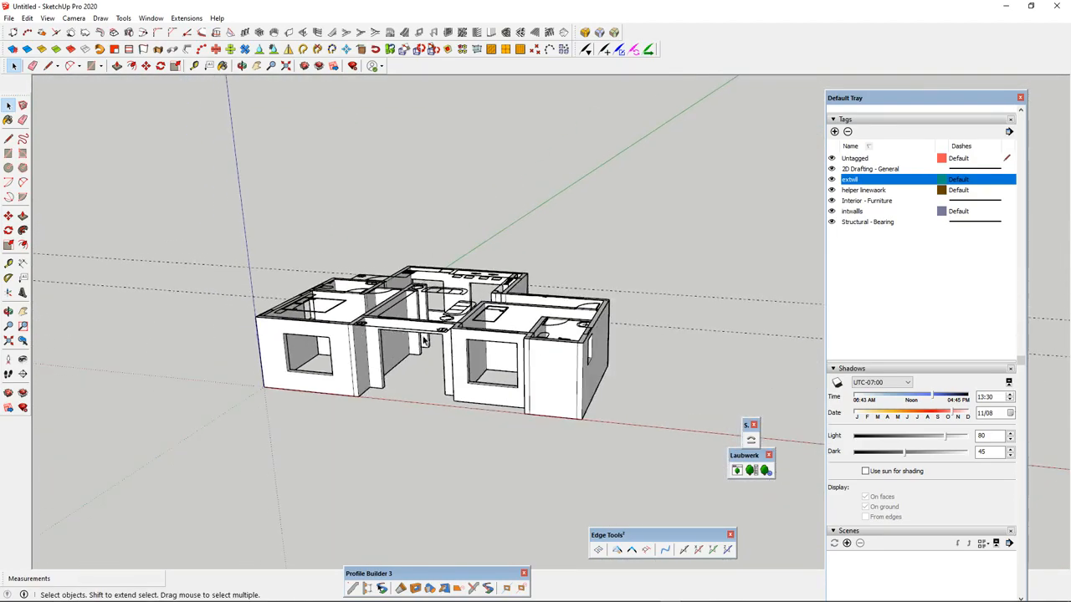
scroll(596, 369, "up", 3)
middle_click_drag(597, 369, 298, 382)
scroll(459, 354, "down", 3)
middle_click_drag(459, 354, 259, 381)
scroll(539, 331, "up", 3)
middle_click_drag(540, 330, 376, 368)
scroll(431, 368, "down", 3)
scroll(569, 314, "up", 3)
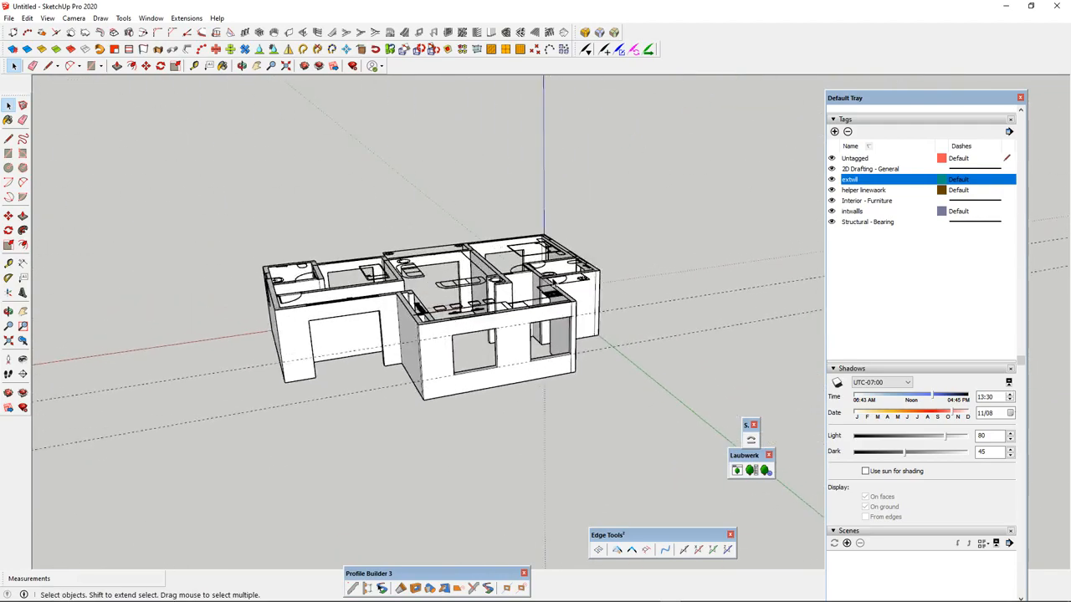
- Draw a 13200 mm by 6200 mm floor rectangle at the base of the house, snapped to the exterior wall corners
middle_click_drag(552, 306, 391, 344)
scroll(341, 279, "up", 3)
middle_click_drag(341, 279, 645, 279)
scroll(645, 280, "down", 4)
scroll(386, 376, "up", 2)
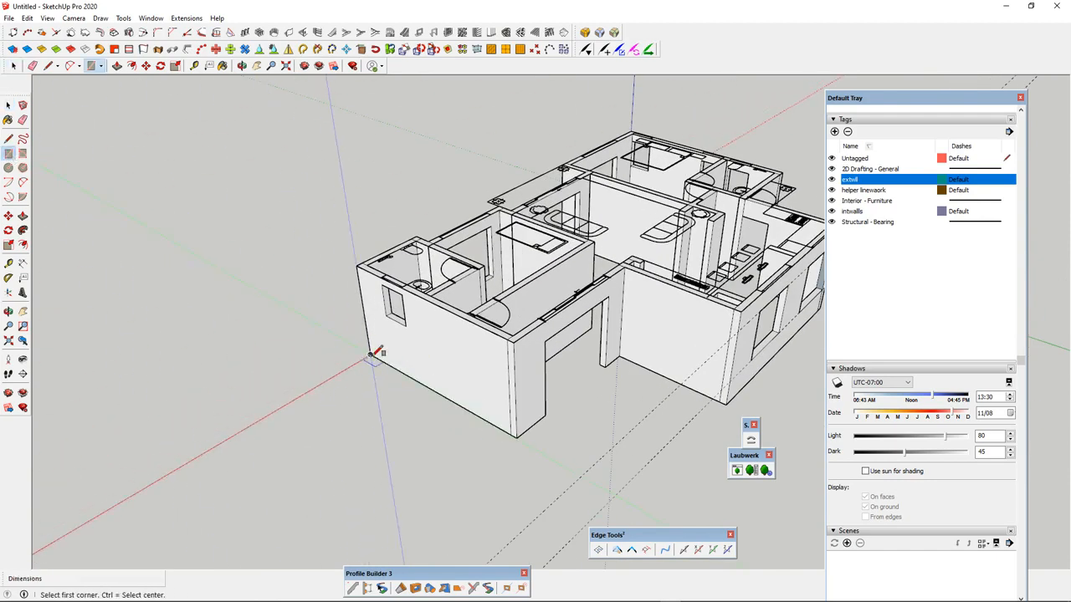
scroll(374, 354, "down", 3)
middle_click_drag(614, 351, 466, 403)
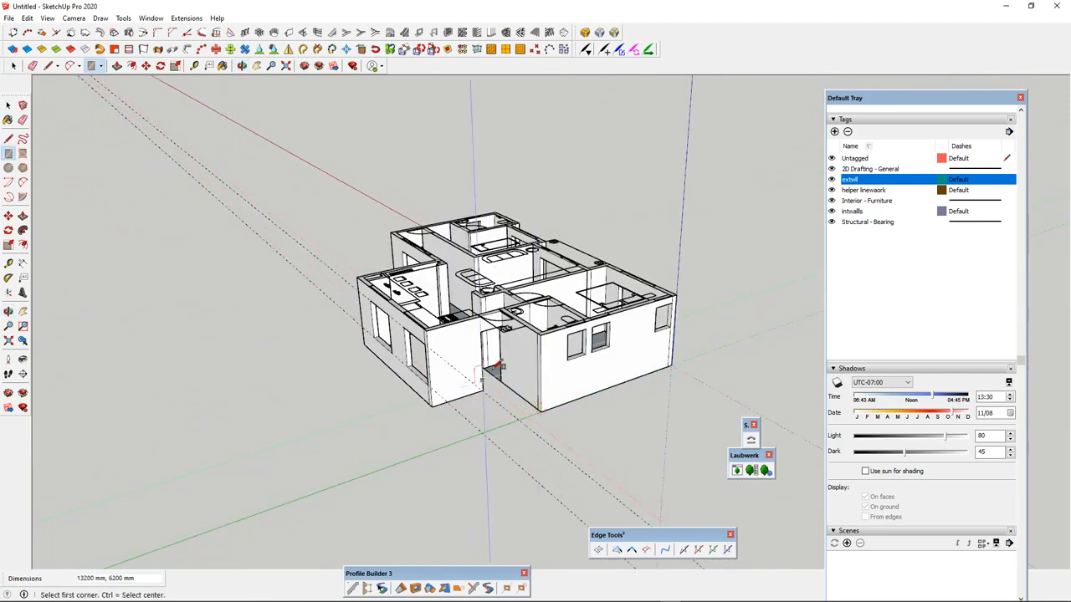
- Move the floor rectangle's long edge outward by about 3608 mm so the face extends beneath the projecting kitchen wing
scroll(498, 365, "up", 2)
key("space")
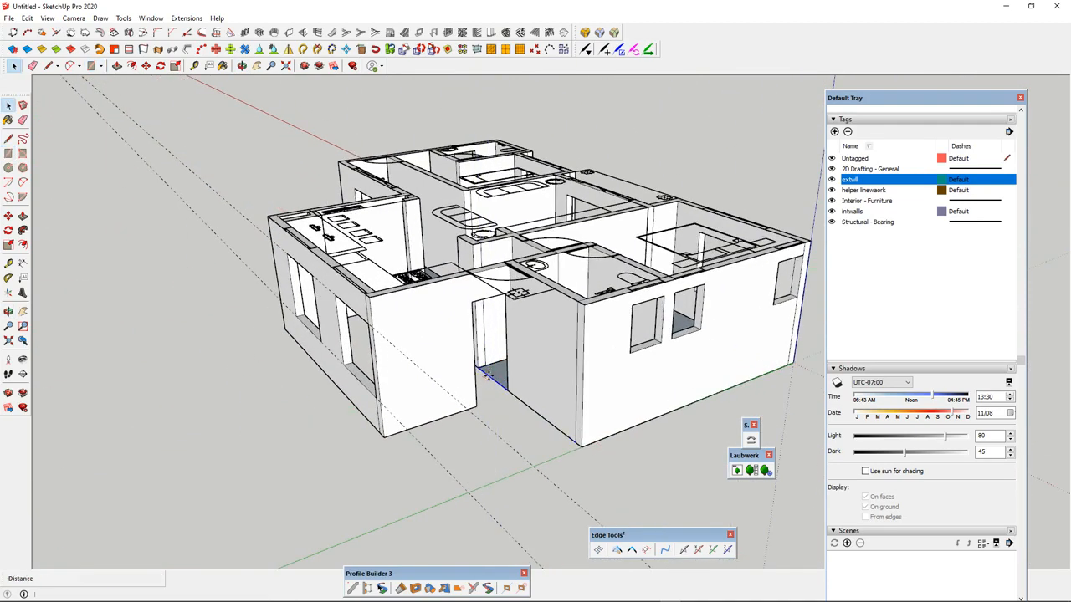
left_click(488, 375)
scroll(406, 403, "down", 3)
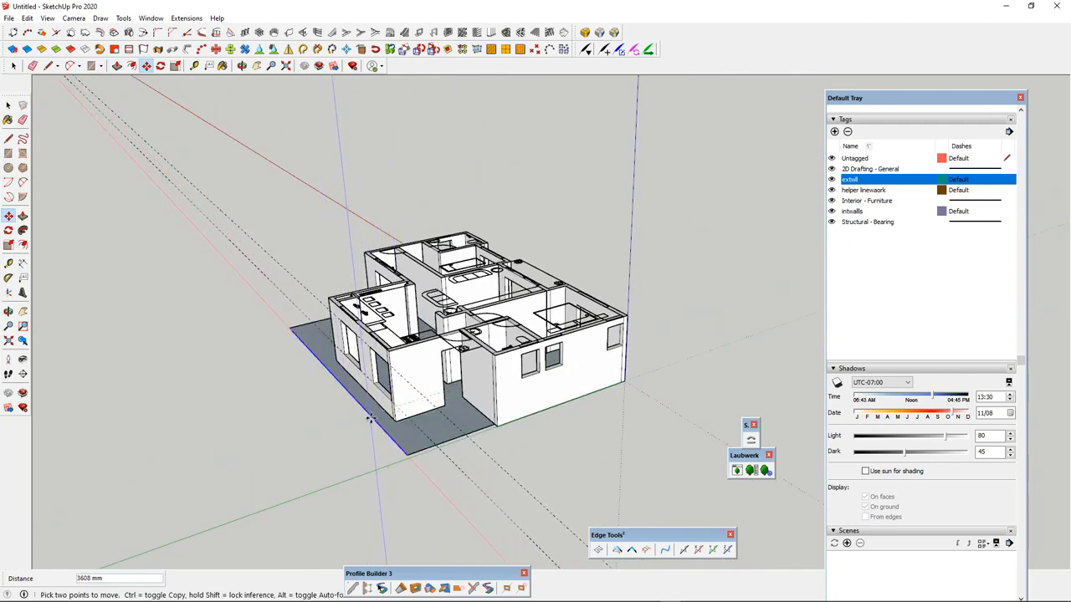
middle_click_drag(421, 436, 538, 429)
scroll(535, 427, "up", 2)
- Push/Pull the floor face downward 150 mm into a slab
key("space")
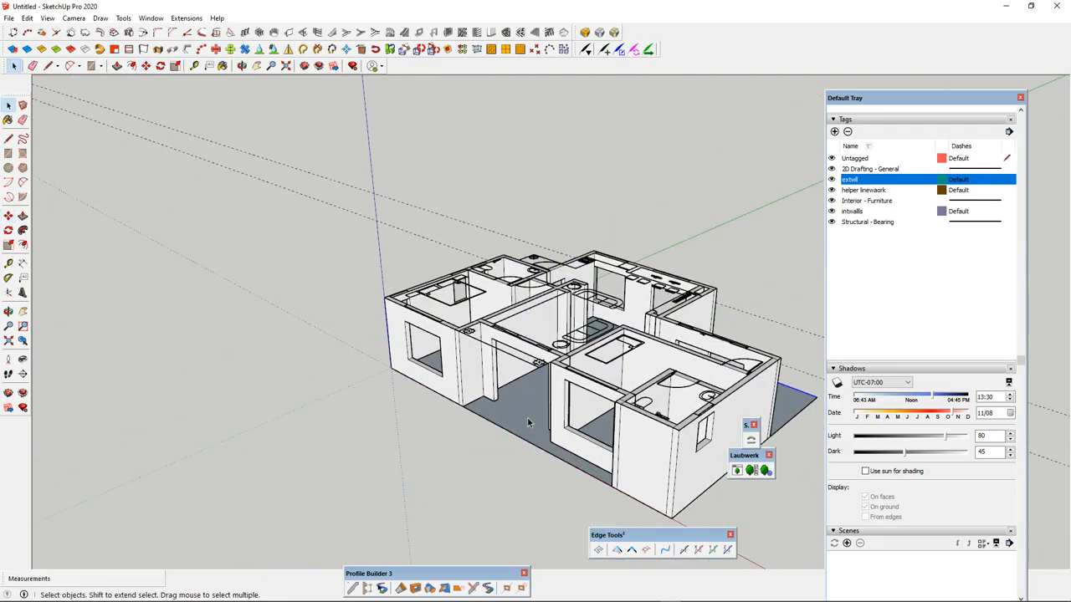
left_click_drag(527, 422, 527, 460)
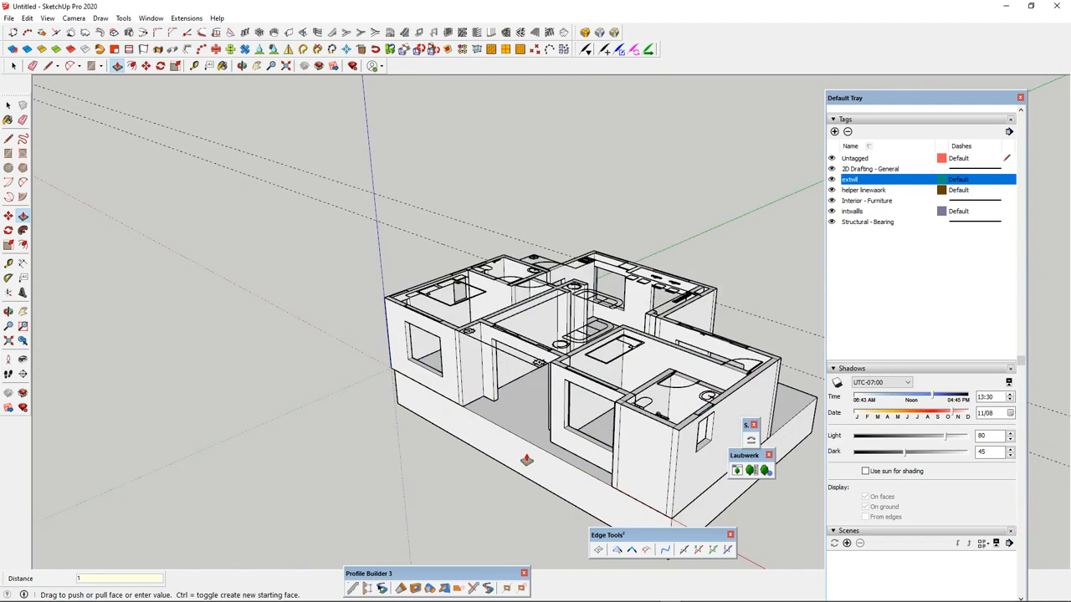
type("150")
key("Return")
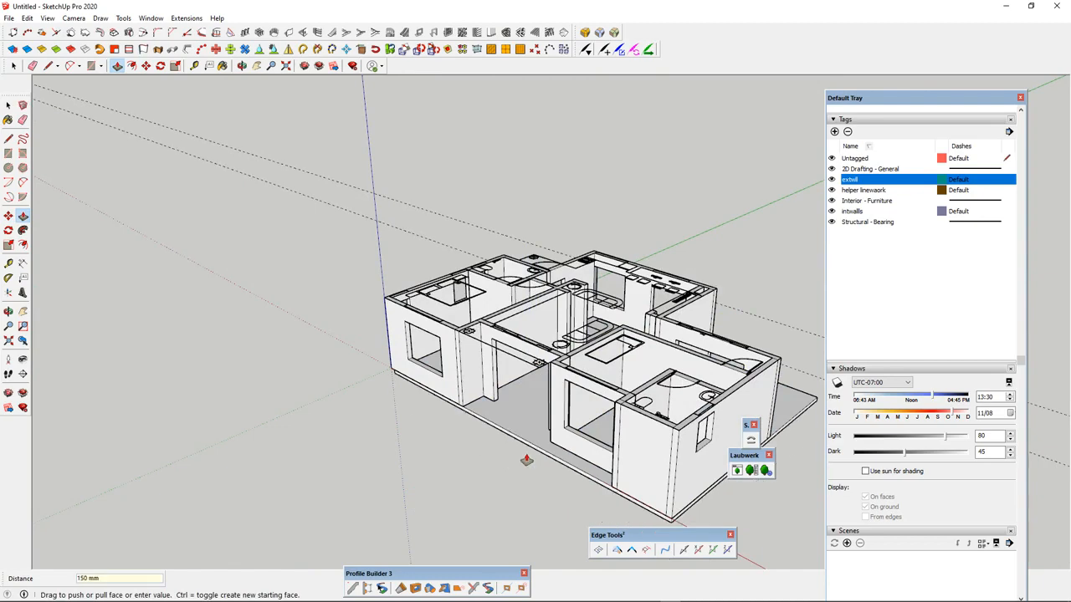
- Make the whole floor slab geometry a group
scroll(432, 414, "down", 2)
middle_click_drag(427, 415, 67, 445)
key("space")
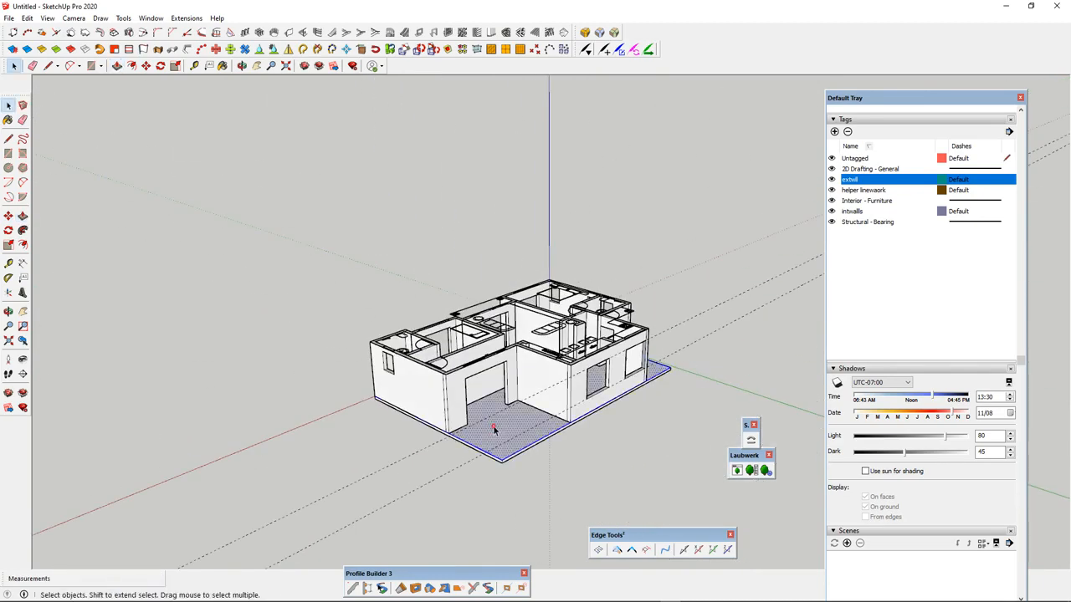
right_click(494, 429)
left_click(557, 255)
- Open the floor slab group for editing and ready Push/Pull at its outer side faces
scroll(511, 423, "up", 5)
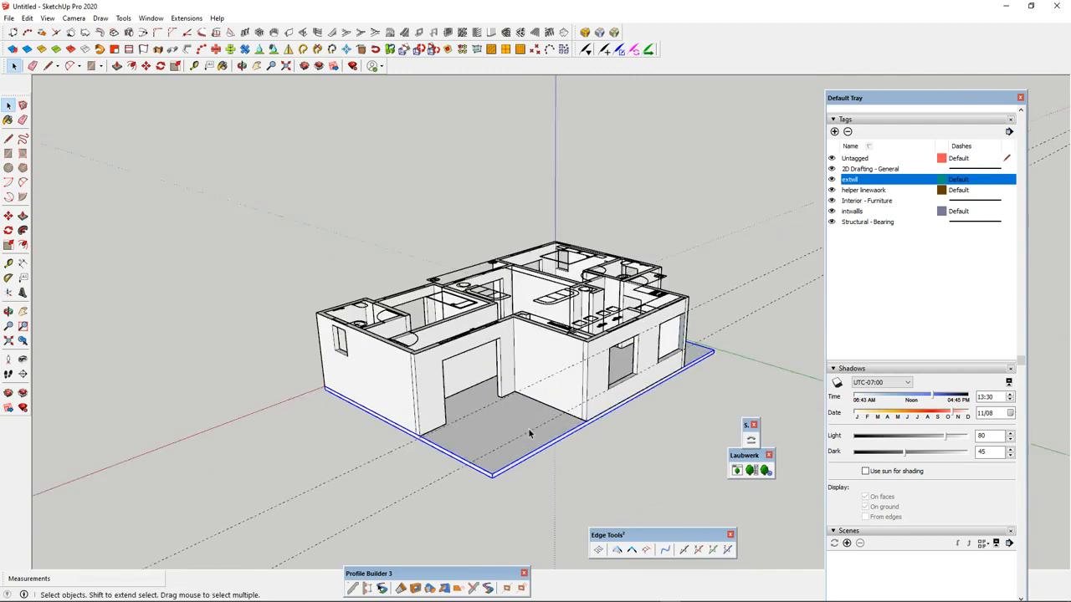
scroll(489, 452, "up", 3)
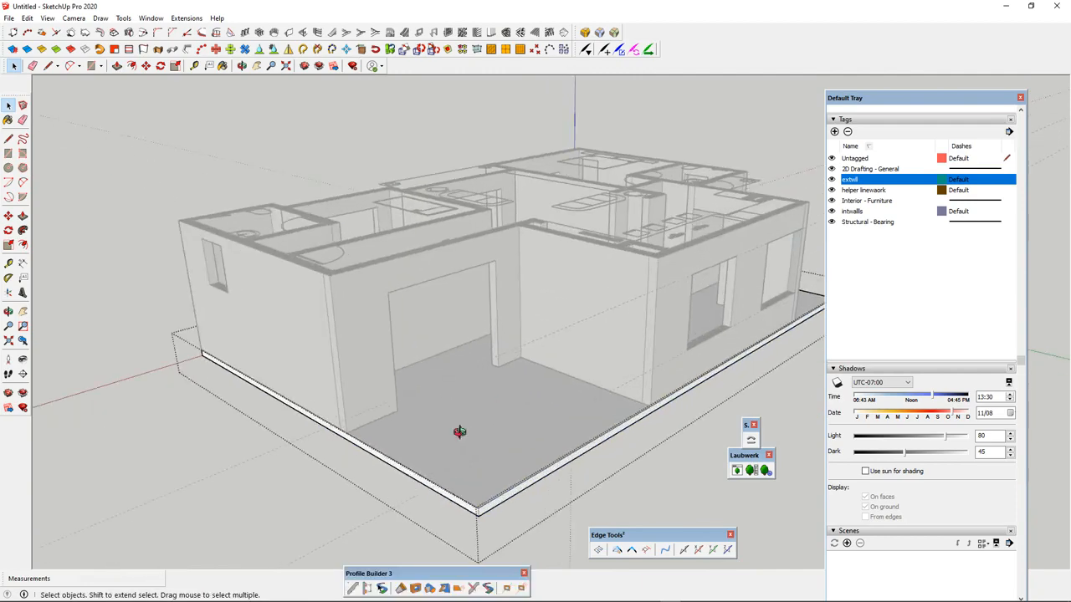
middle_click_drag(459, 433, 340, 497)
scroll(430, 415, "down", 3)
middle_click_drag(430, 415, 506, 387)
middle_click_drag(522, 475, 557, 375)
scroll(537, 409, "up", 2)
mouse_move(536, 410)
middle_mouse_down()
mouse_move(607, 466)
mouse_move(375, 284)
mouse_move(299, 250)
mouse_move(611, 347)
mouse_move(437, 359)
mouse_move(624, 323)
mouse_move(550, 483)
mouse_move(522, 426)
middle_mouse_up()
scroll(523, 427, "up", 3)
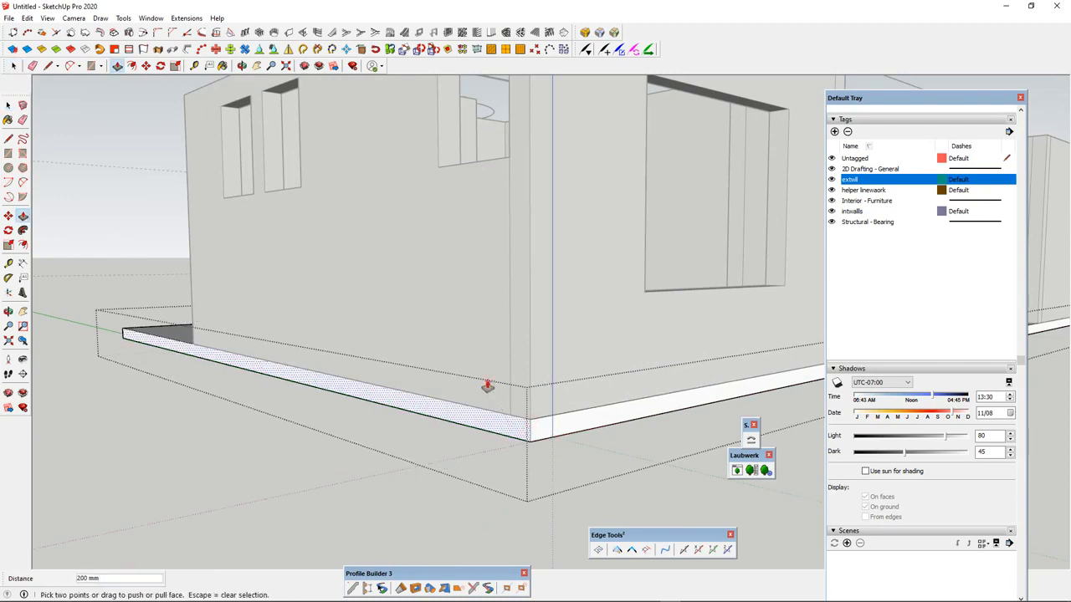
- Draw a rectangle of about 2955 mm by 2500 mm on the slab in the recessed corner outside the entrance door
scroll(316, 368, "down", 5)
middle_click_drag(316, 368, 527, 452)
scroll(520, 443, "up", 3)
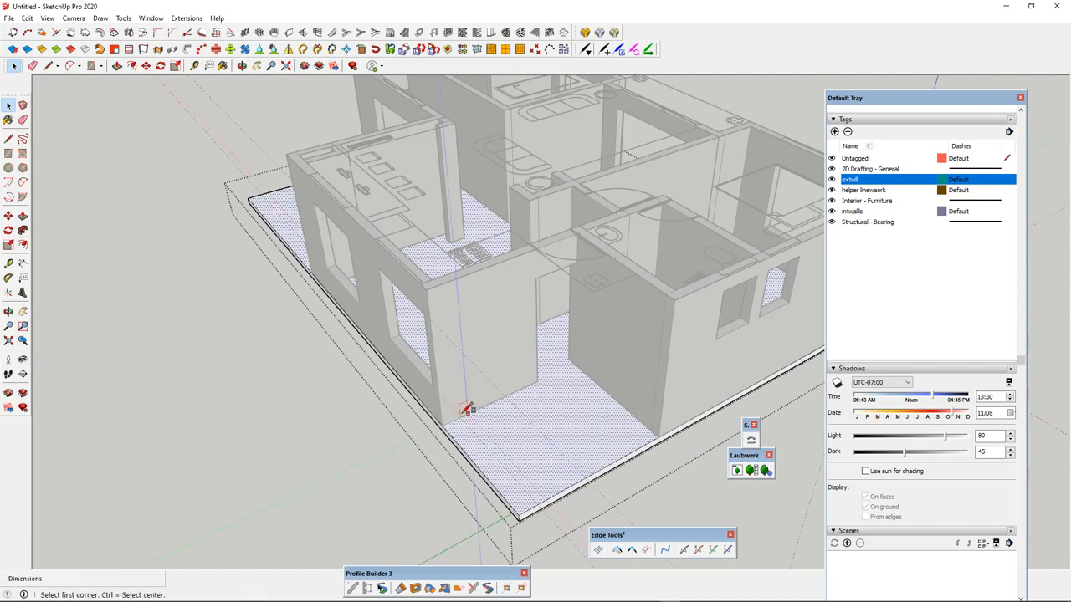
scroll(654, 438, "up", 2)
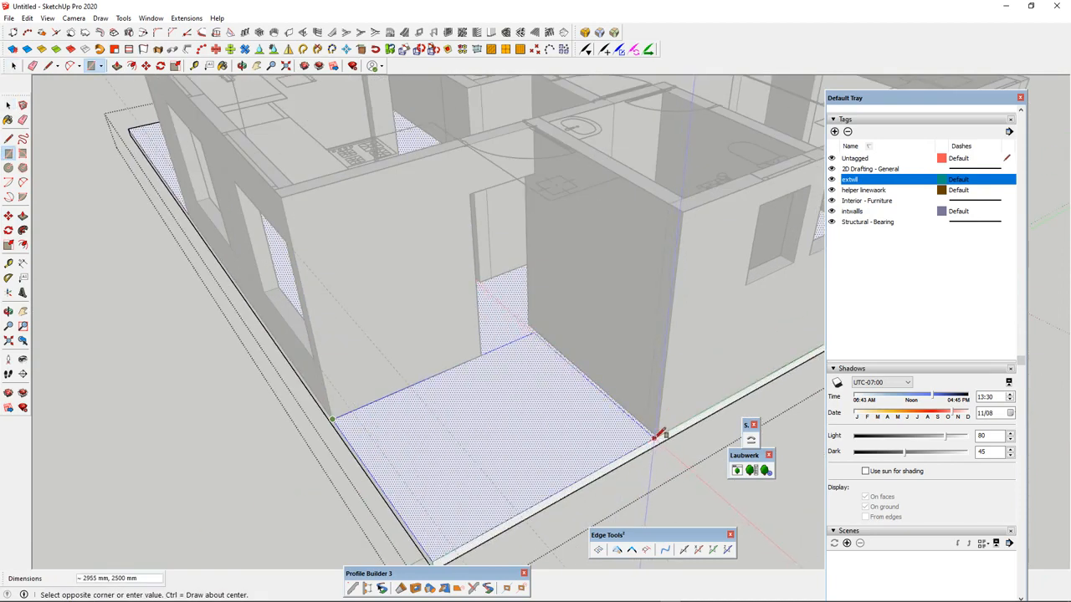
left_click(660, 435)
key("space")
- Push the entrance corner rectangle 150 mm down through the slab to cut it away
left_click(522, 414)
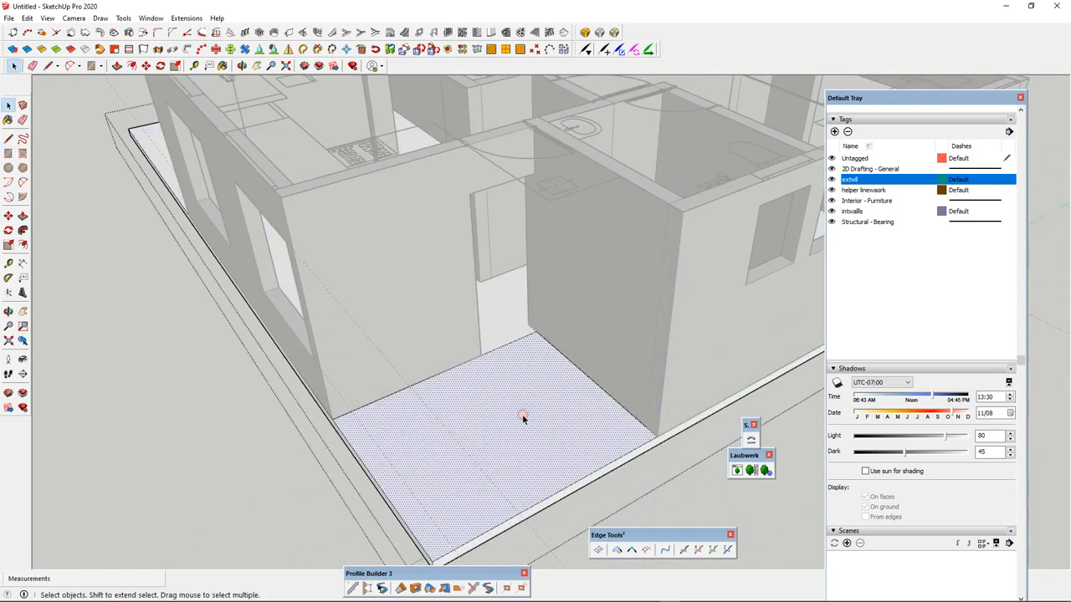
key("p")
left_click(521, 486)
scroll(555, 332, "up", 3)
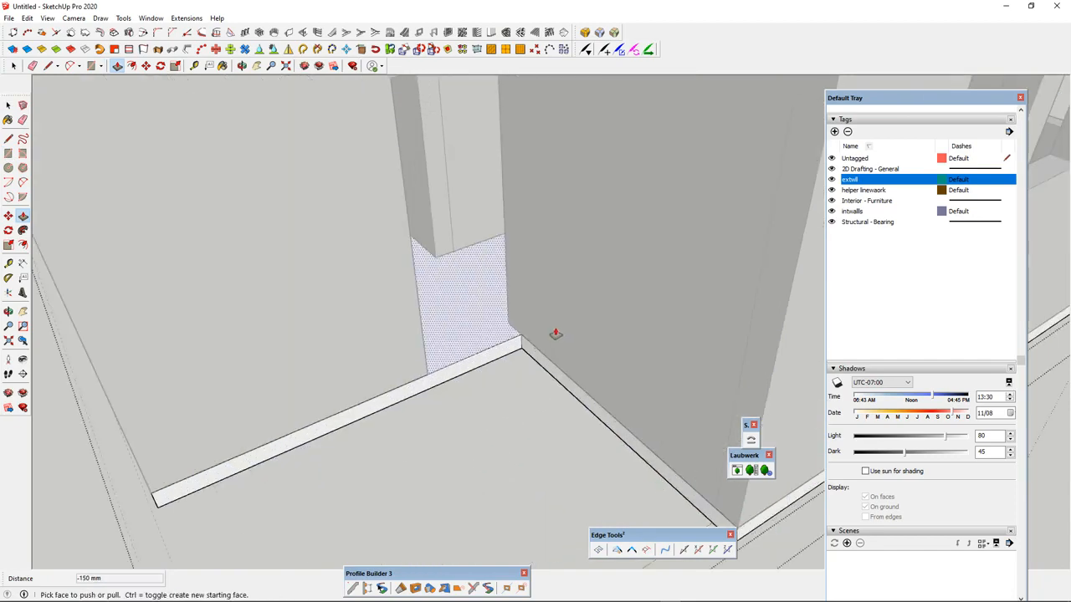
- Split the cutout's side face beside the entrance door with a line and extrude the part before the door outward about 1583 mm
key("l")
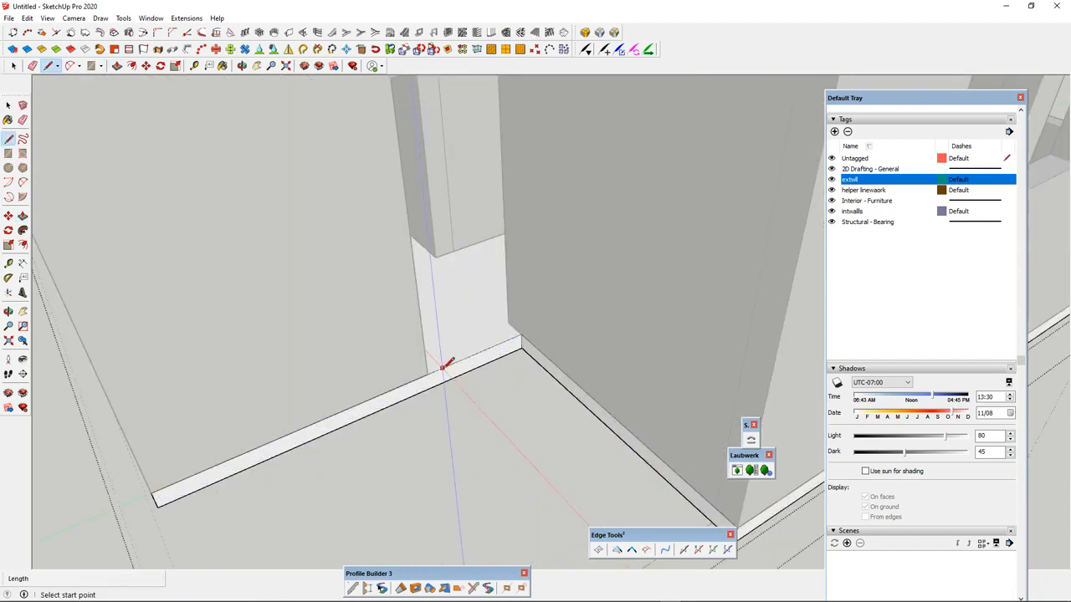
left_click(467, 368)
scroll(470, 368, "down", 4)
key("p")
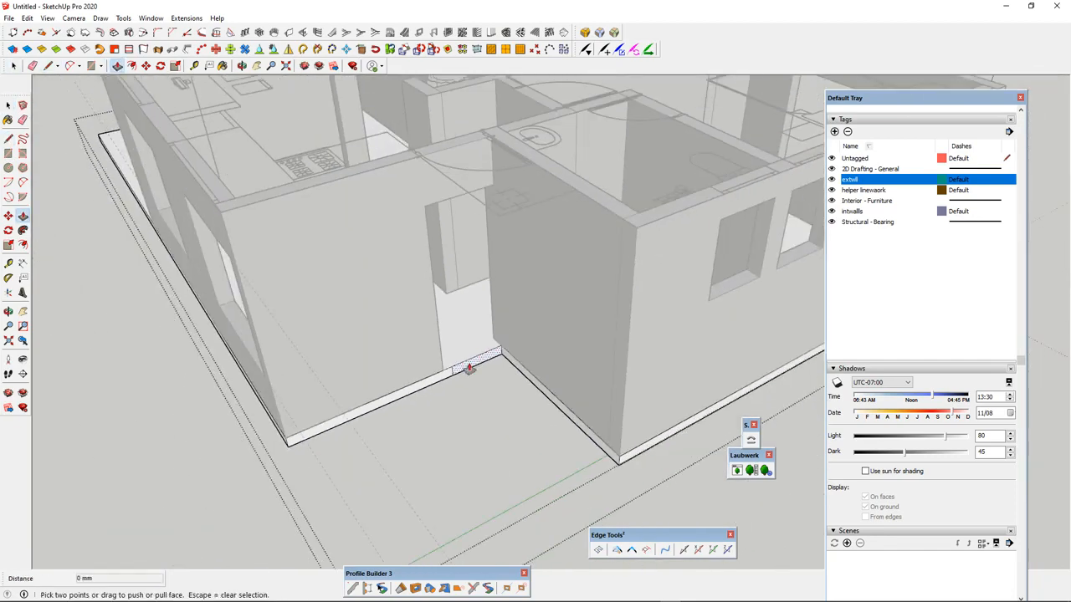
left_click(470, 368)
scroll(481, 376, "down", 2)
scroll(536, 309, "up", 2)
left_click(501, 310)
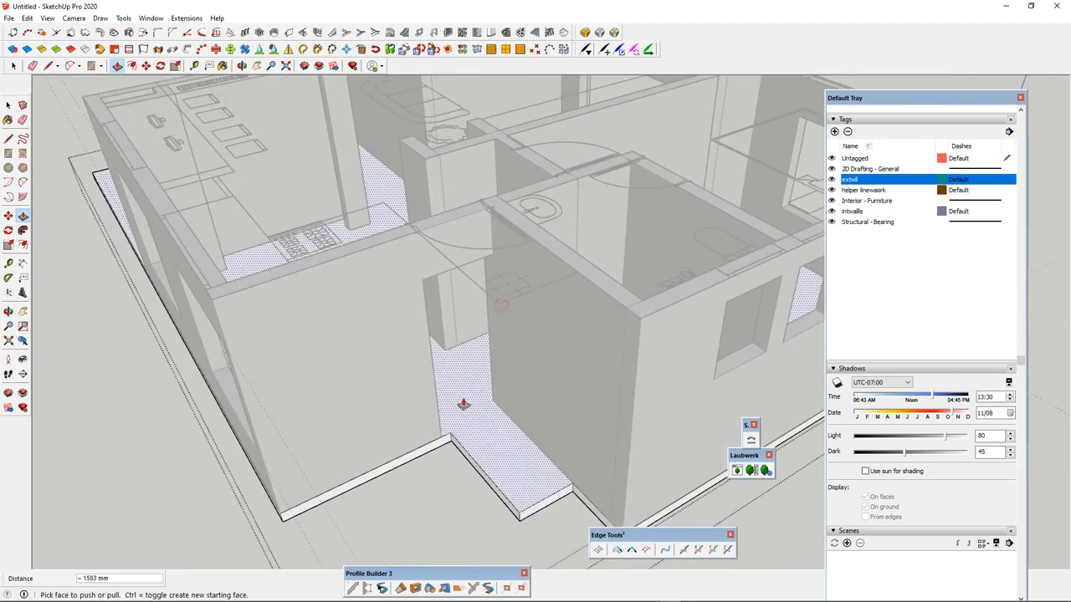
- Push/Pull the long side face of the entrance landing about 133 mm and leave the slab group
middle_click_drag(463, 404, 573, 466)
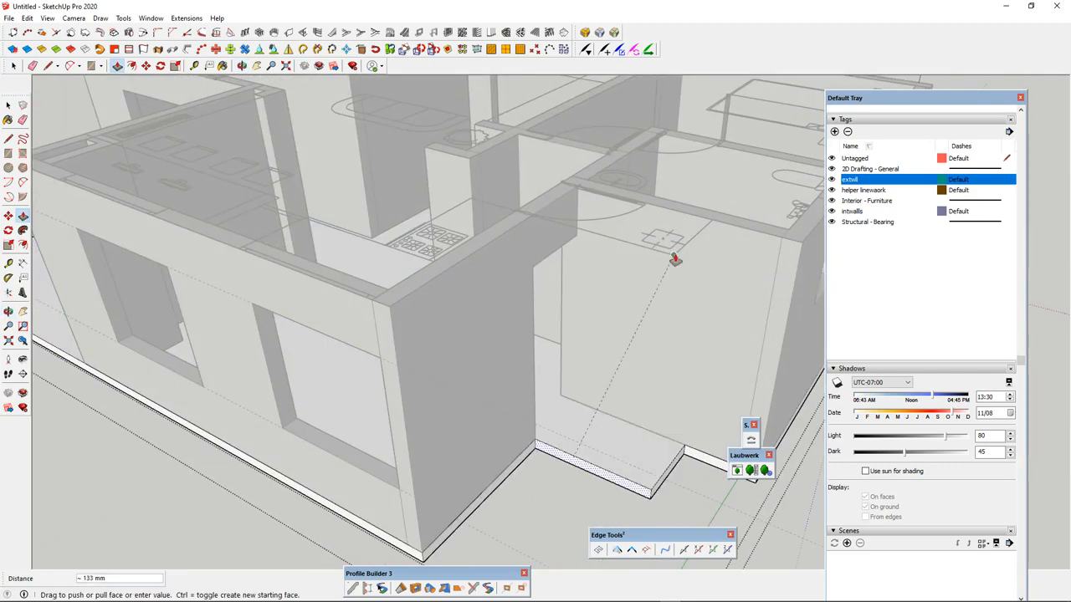
left_click(674, 259)
scroll(513, 350, "down", 6)
key("space")
key("Escape")
- Reopen the slab group and draw a 4550 mm by 3500 mm rectangle over the exposed corner outside the large wall opening
middle_click_drag(565, 424, 566, 373)
scroll(566, 374, "down", 3)
scroll(594, 463, "up", 5)
left_click(540, 459)
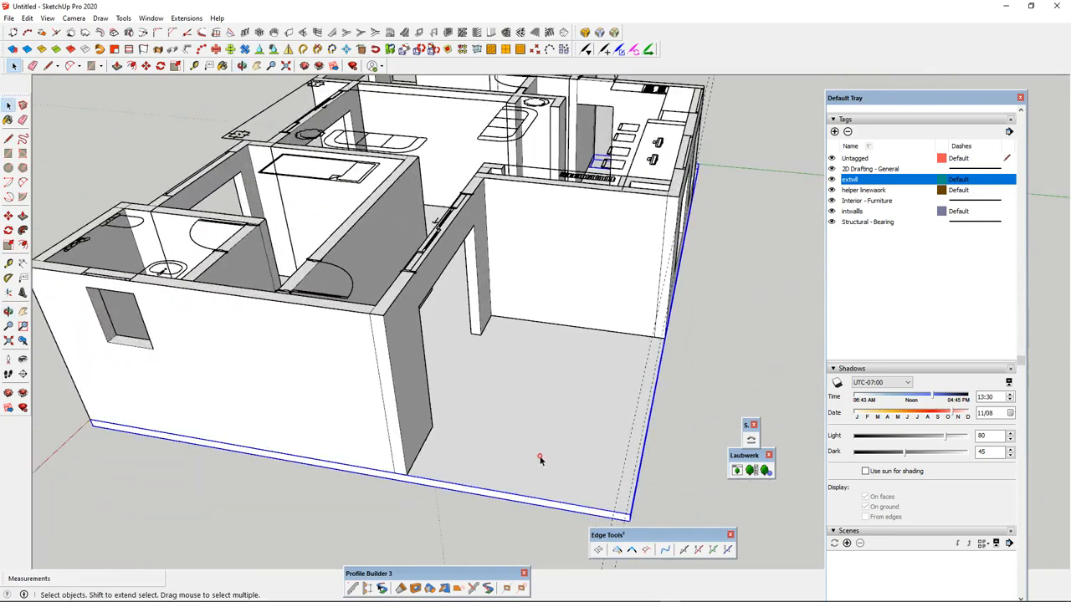
double_click(539, 459)
left_click(488, 455)
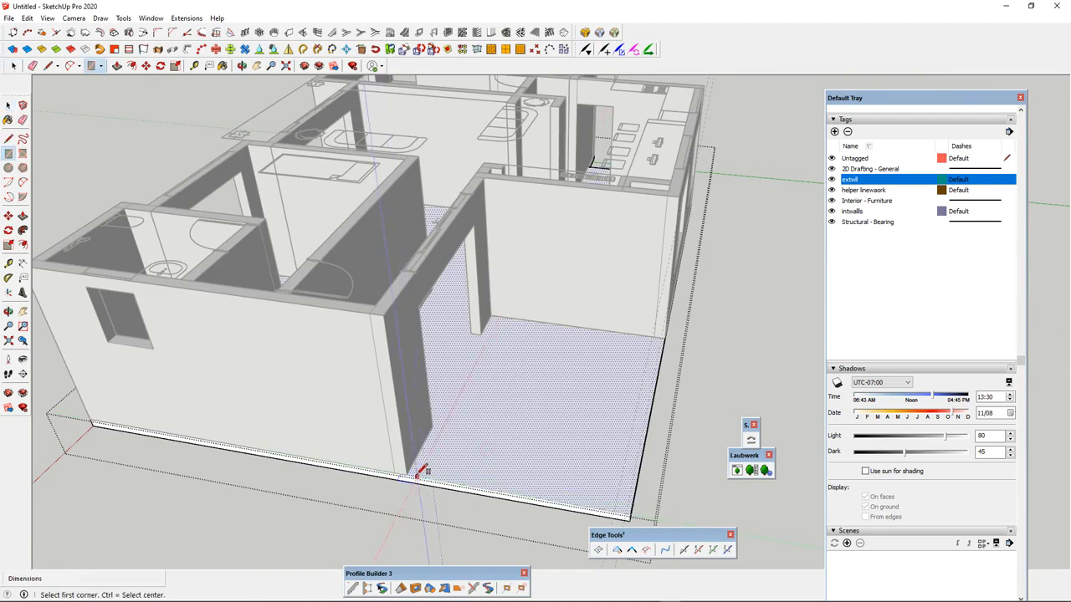
left_click(666, 337)
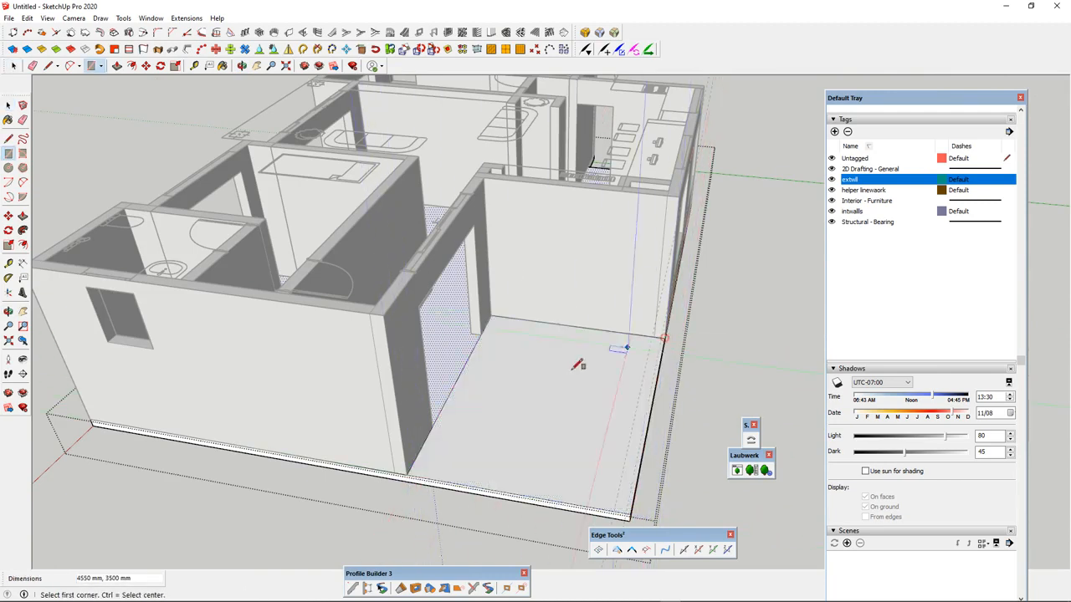
- Push the 4550 by 3500 mm rectangle through the slab to remove that corner and leave the group
left_click(532, 389)
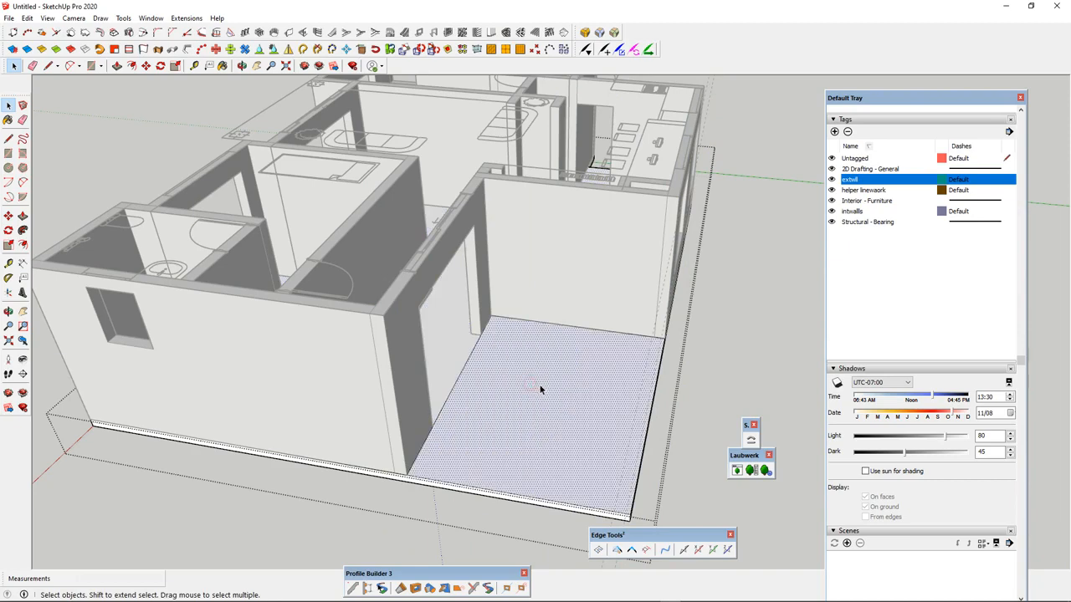
left_click(567, 427)
scroll(548, 430, "down", 3)
key("space")
left_click(450, 461)
- Copy the slab's bottom face from inside its group and paste it in place outside the group
mouse_move(395, 401)
middle_mouse_down()
mouse_move(212, 307)
mouse_move(186, 312)
middle_mouse_up()
middle_click_drag(548, 328, 369, 347)
scroll(665, 345, "up", 4)
mouse_move(655, 355)
middle_mouse_down()
mouse_move(407, 359)
mouse_move(424, 323)
mouse_move(683, 123)
mouse_move(557, 179)
mouse_move(681, 172)
mouse_move(595, 206)
mouse_move(583, 235)
mouse_move(651, 180)
mouse_move(143, 354)
mouse_move(302, 325)
mouse_move(611, 210)
mouse_move(590, 224)
mouse_move(595, 211)
mouse_move(688, 218)
mouse_move(742, 265)
mouse_move(607, 296)
mouse_move(370, 313)
mouse_move(210, 277)
mouse_move(384, 276)
middle_mouse_up()
left_click(606, 218)
left_click(352, 414)
middle_click_drag(289, 266, 377, 254)
double_click(377, 249)
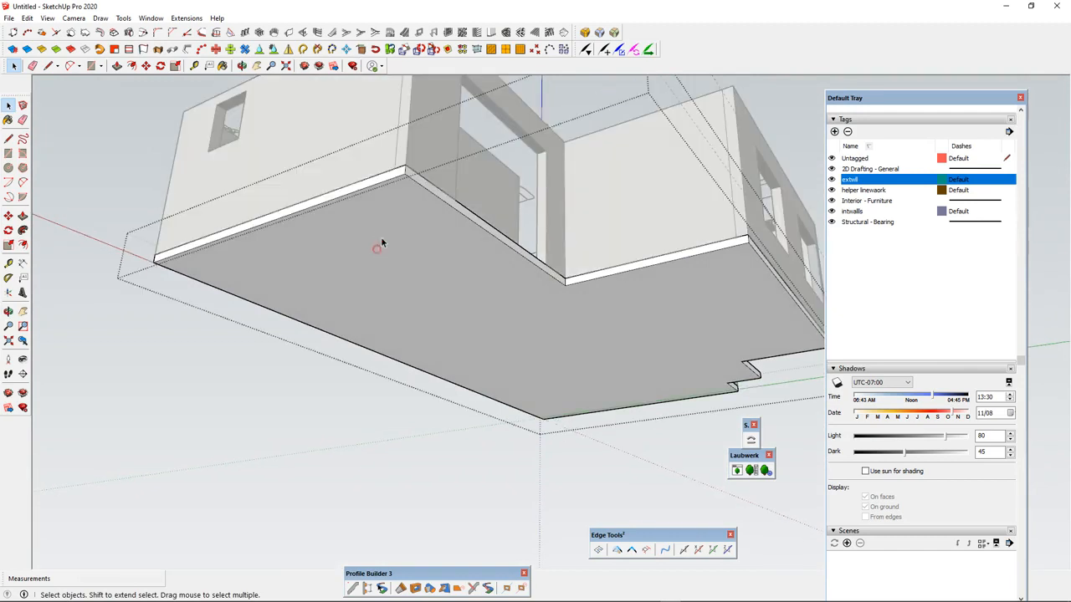
left_click(374, 235)
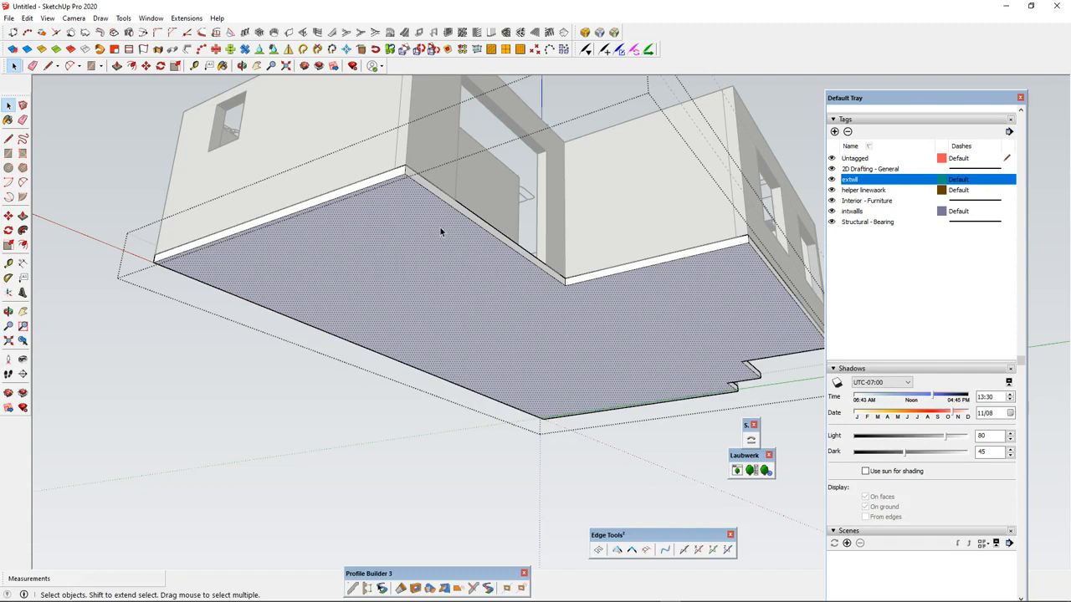
left_click(308, 382)
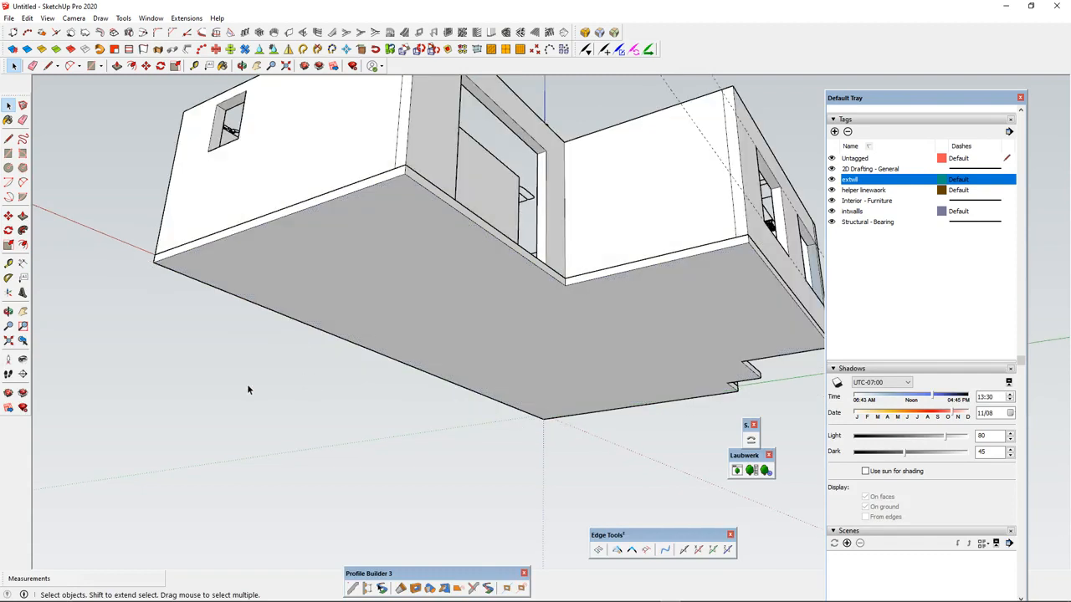
key("ctrl+shift+v")
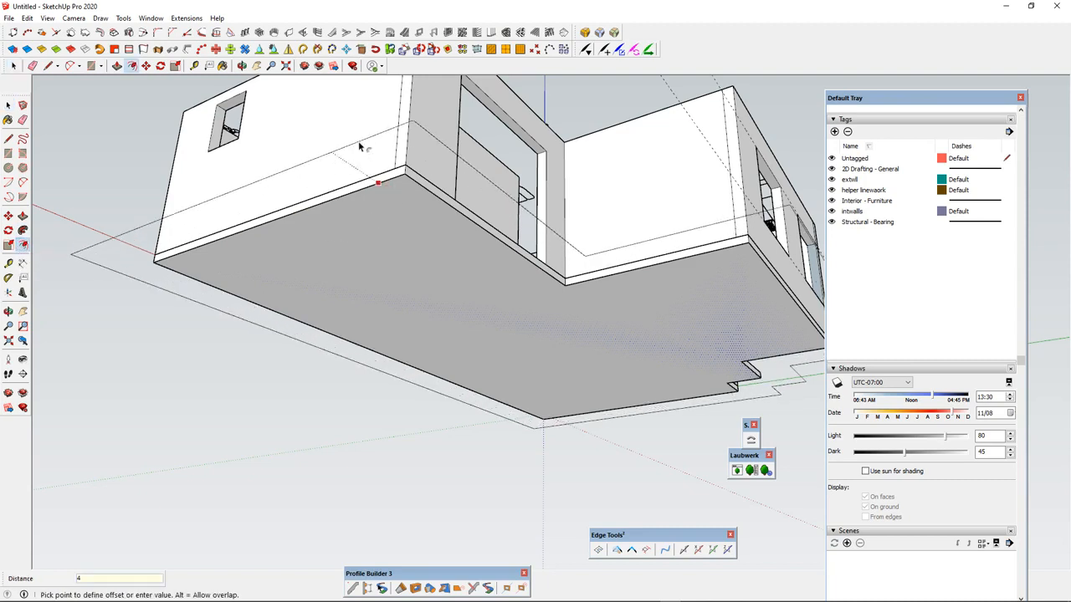
- Offset the pasted bottom face outward by 450 mm and make the two resulting faces a group
key("Return")
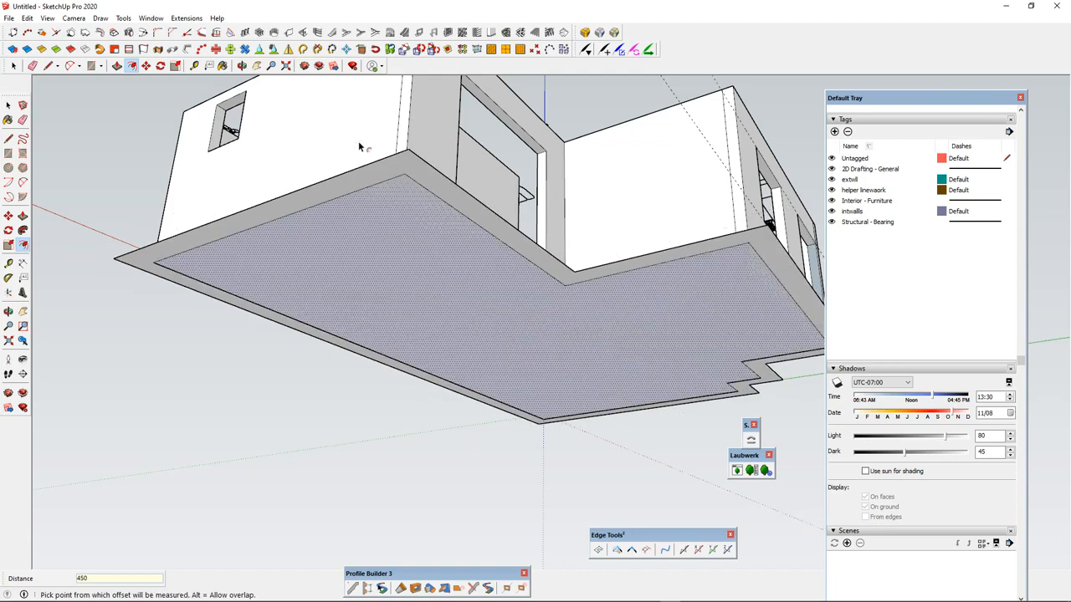
mouse_move(380, 192)
middle_mouse_down()
mouse_move(363, 218)
mouse_move(377, 206)
middle_mouse_up()
key("space")
double_click(378, 207)
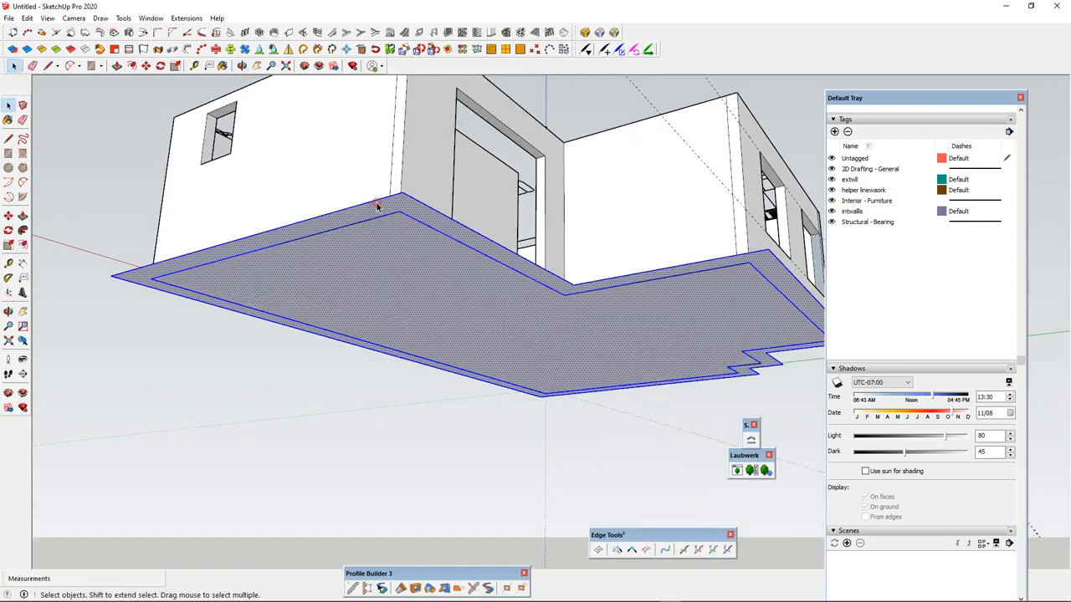
right_click(378, 208)
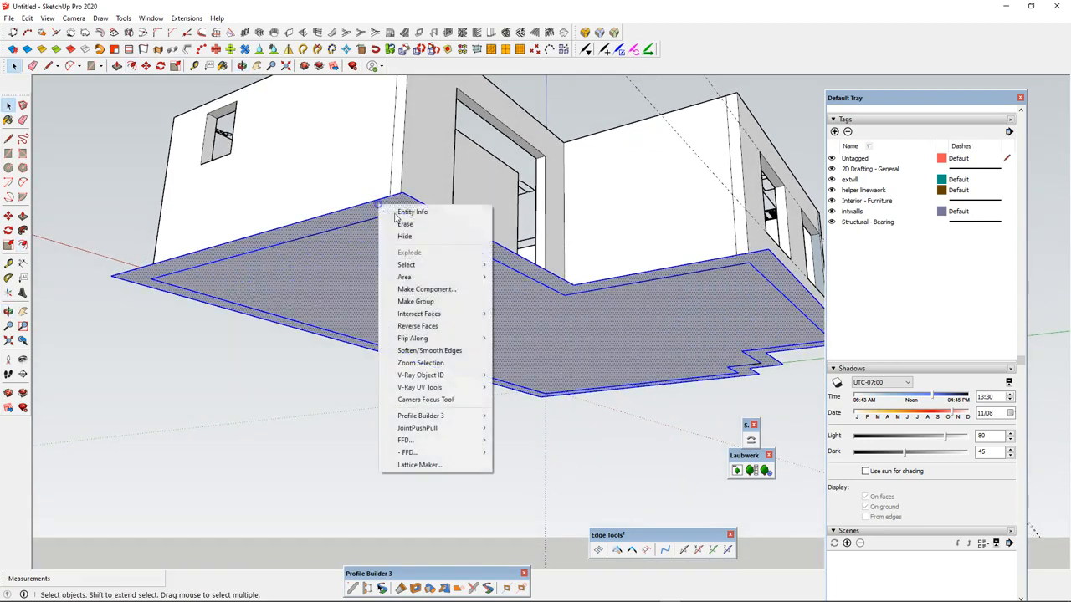
left_click(424, 302)
middle_click_drag(380, 215, 360, 401)
scroll(378, 444, "up", 3)
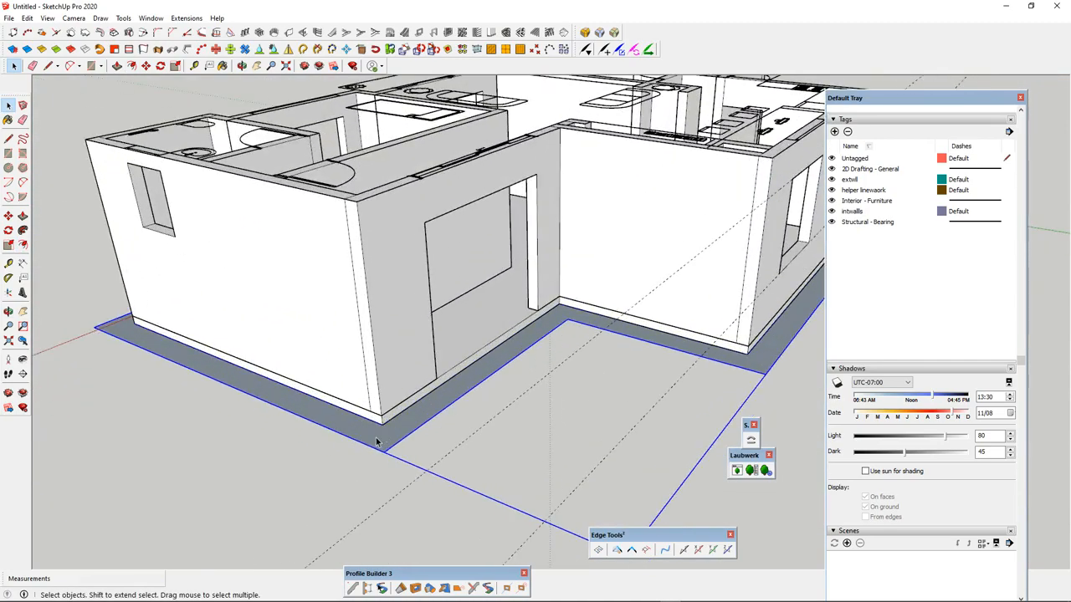
- Open the offset base group, push/pull the ring face around the slab down by 150 mm, and leave the group
scroll(376, 444, "up", 4)
middle_click_drag(377, 443, 361, 401)
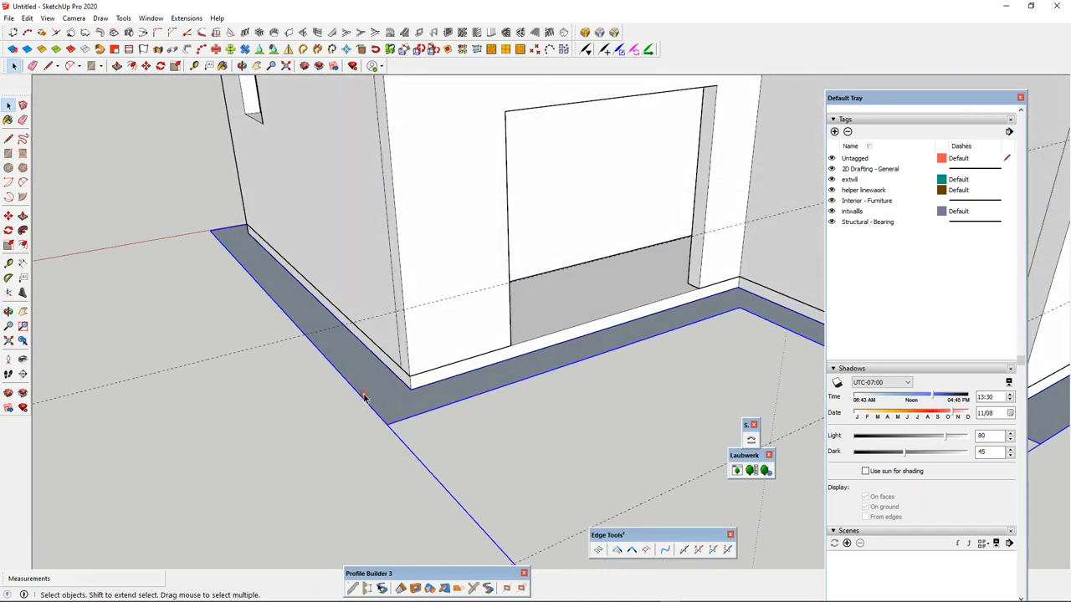
double_click(389, 403)
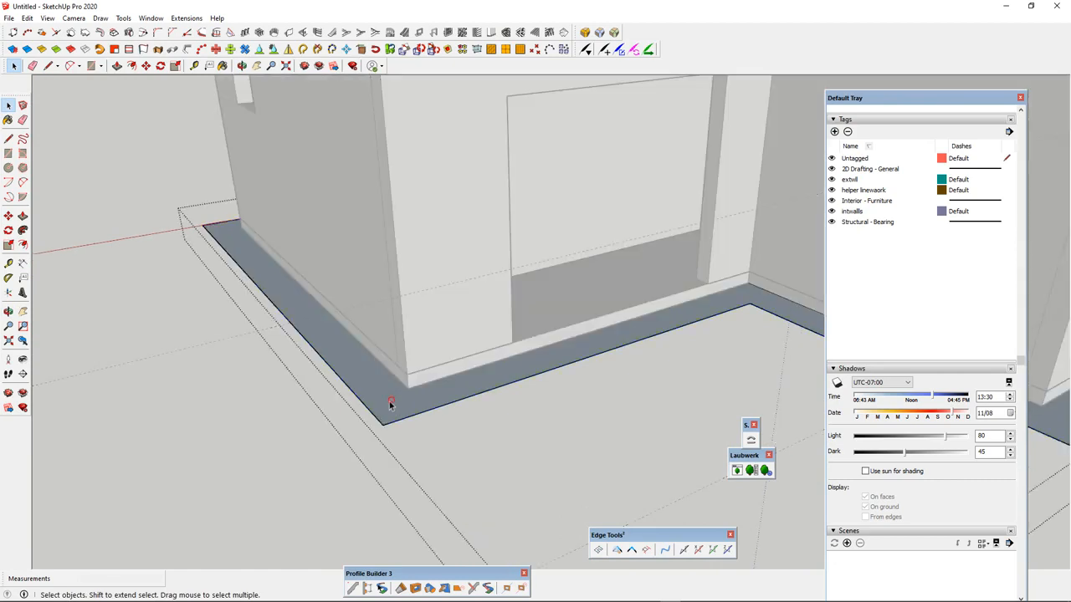
key("p")
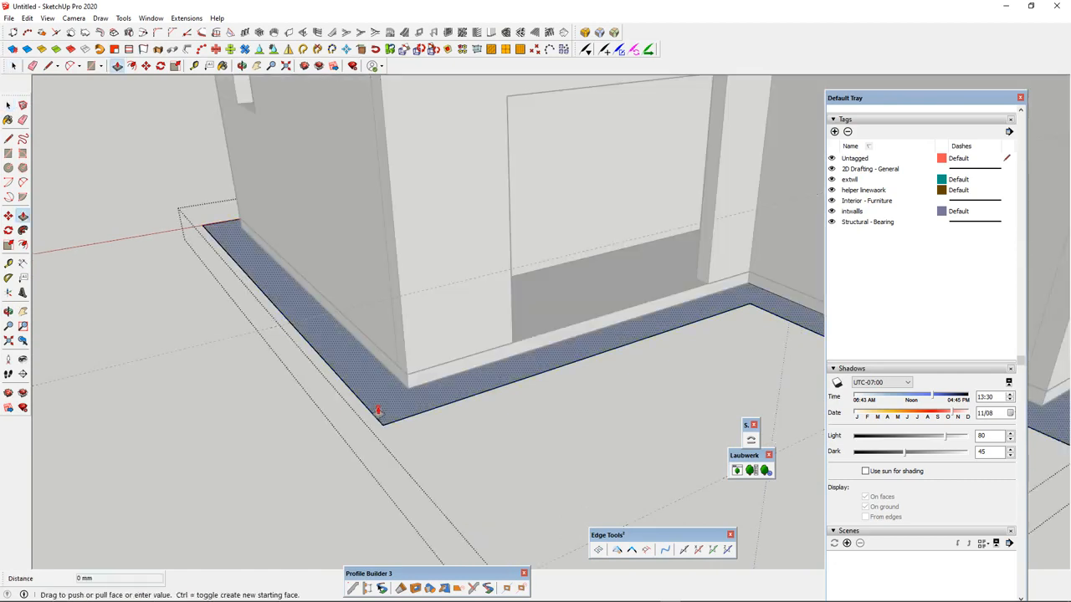
left_click_drag(378, 408, 386, 452)
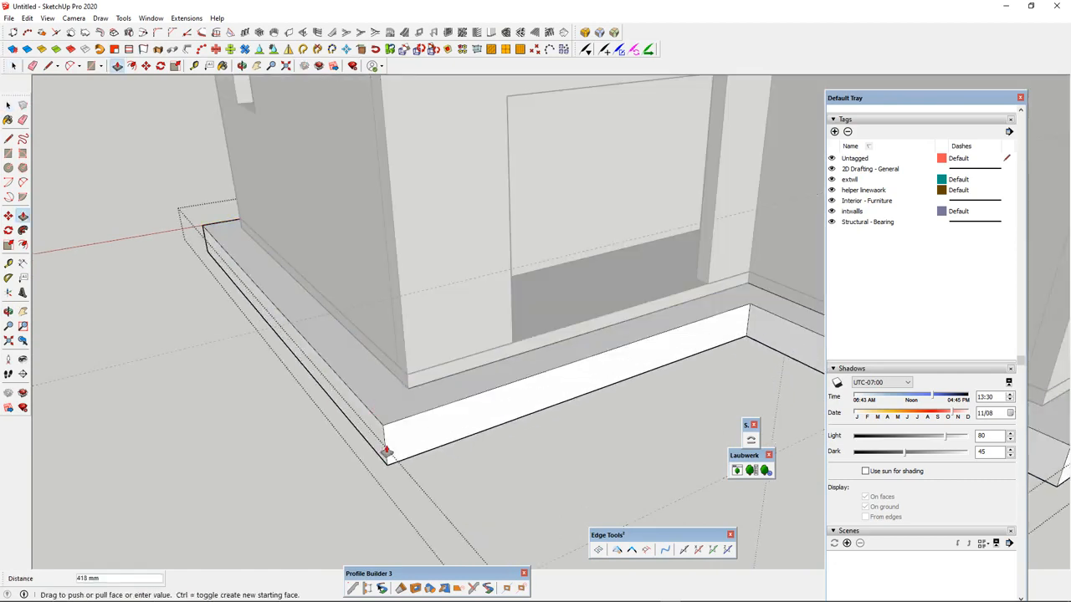
type("150")
key("Return")
scroll(313, 430, "down", 4)
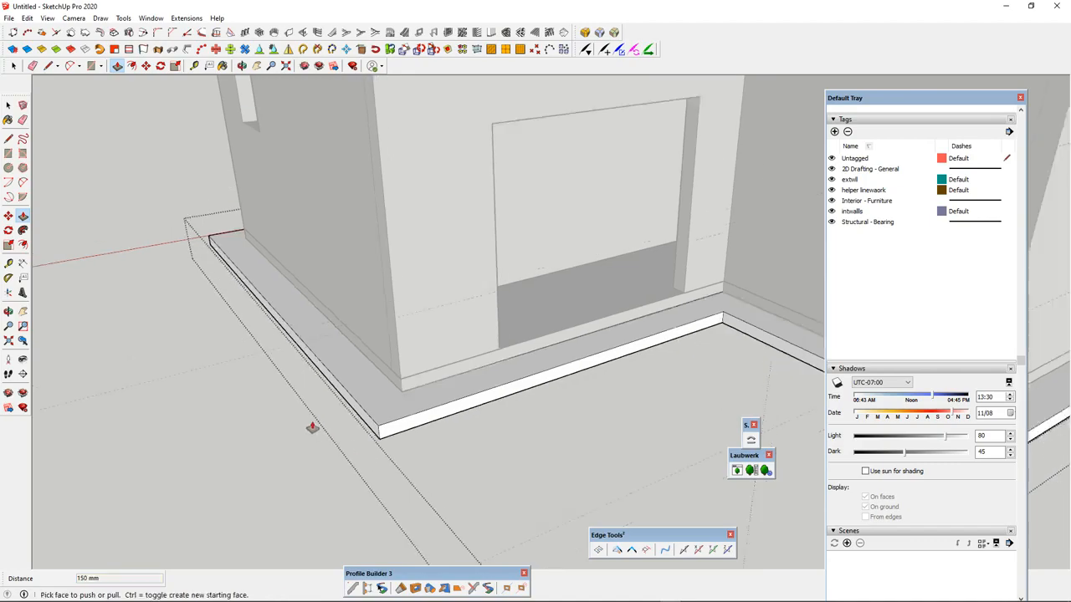
key("space")
left_click(293, 392)
- Inspect the house from all sides, checking the stepped base around the walls and the interior from above
scroll(292, 391, "down", 4)
middle_click_drag(538, 443, 647, 362)
scroll(644, 356, "down", 3)
scroll(473, 318, "up", 3)
middle_click_drag(485, 317, 728, 317)
scroll(502, 267, "down", 3)
middle_click_drag(408, 279, 196, 296)
scroll(661, 288, "down", 3)
scroll(636, 315, "up", 3)
middle_click_drag(636, 314, 360, 267)
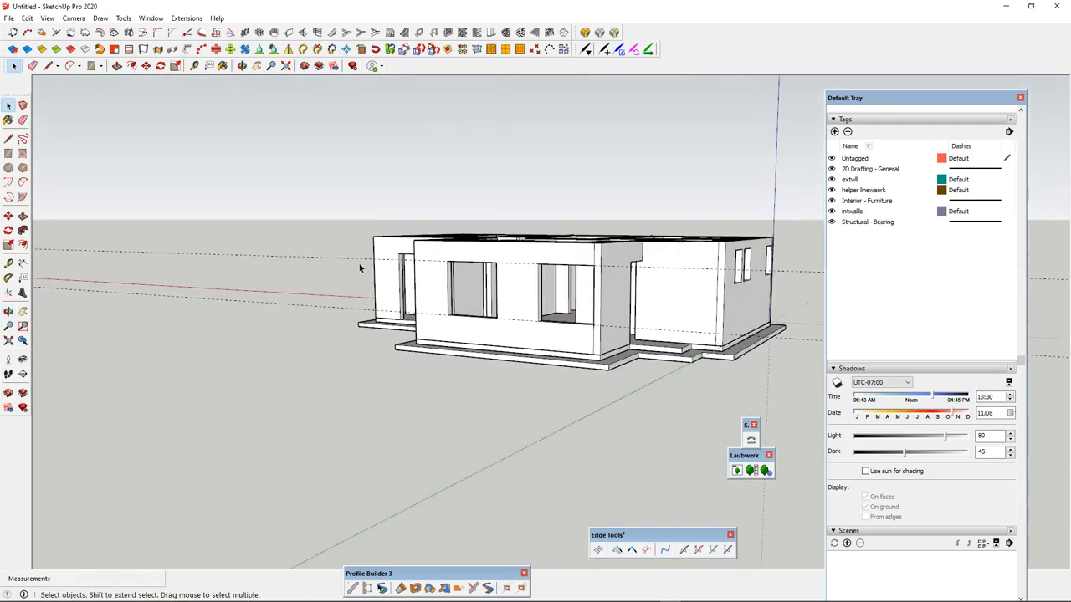
scroll(402, 284, "down", 1)
middle_click_drag(545, 309, 696, 425)
scroll(548, 329, "down", 3)
scroll(548, 329, "up", 3)
middle_click_drag(548, 329, 609, 339)
middle_click_drag(486, 277, 402, 366)
scroll(491, 309, "up", 1)
middle_click_drag(491, 309, 738, 284)
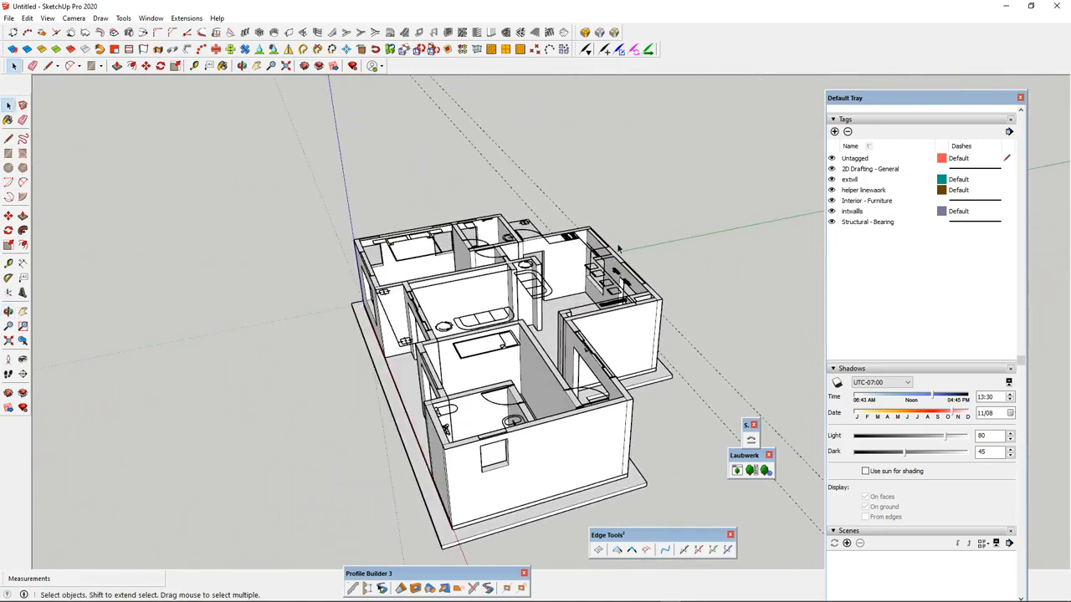
middle_click_drag(619, 249, 648, 257)
middle_click_drag(398, 310, 418, 435)
scroll(444, 451, "down", 2)
scroll(444, 451, "up", 4)
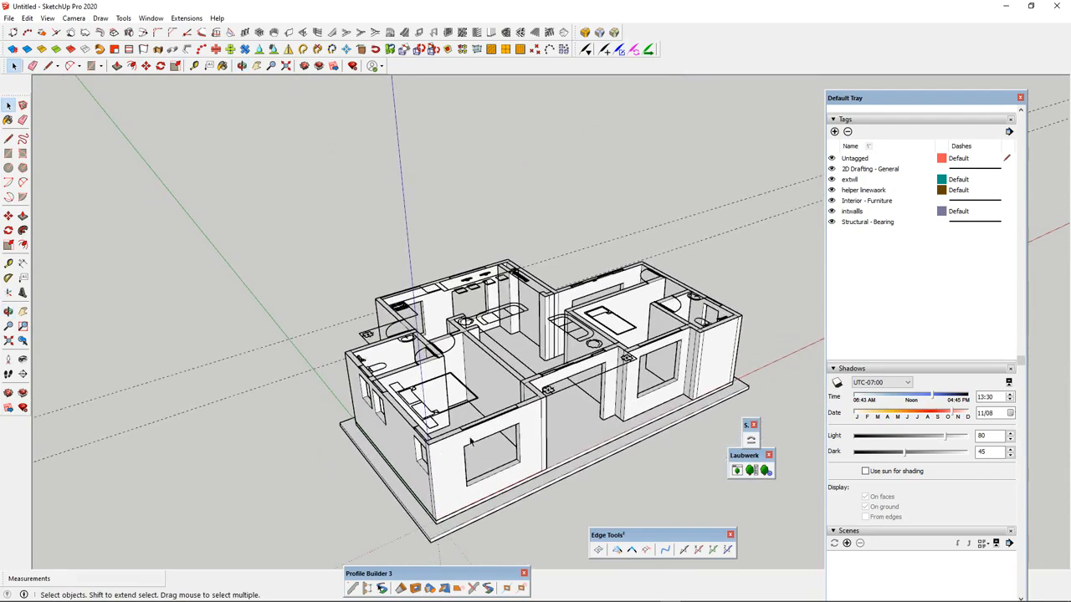
- Draw a rectangle across the wall tops between opposite outer corners of the main part of the house and make it a group
key("r")
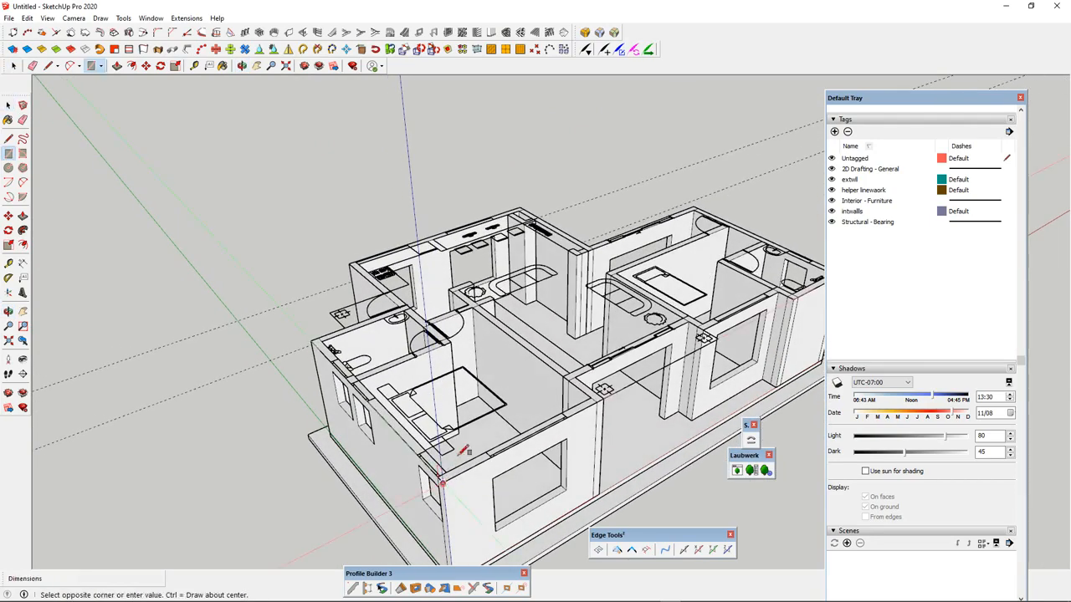
scroll(526, 194, "up", 5)
left_click(521, 215)
scroll(521, 215, "down", 5)
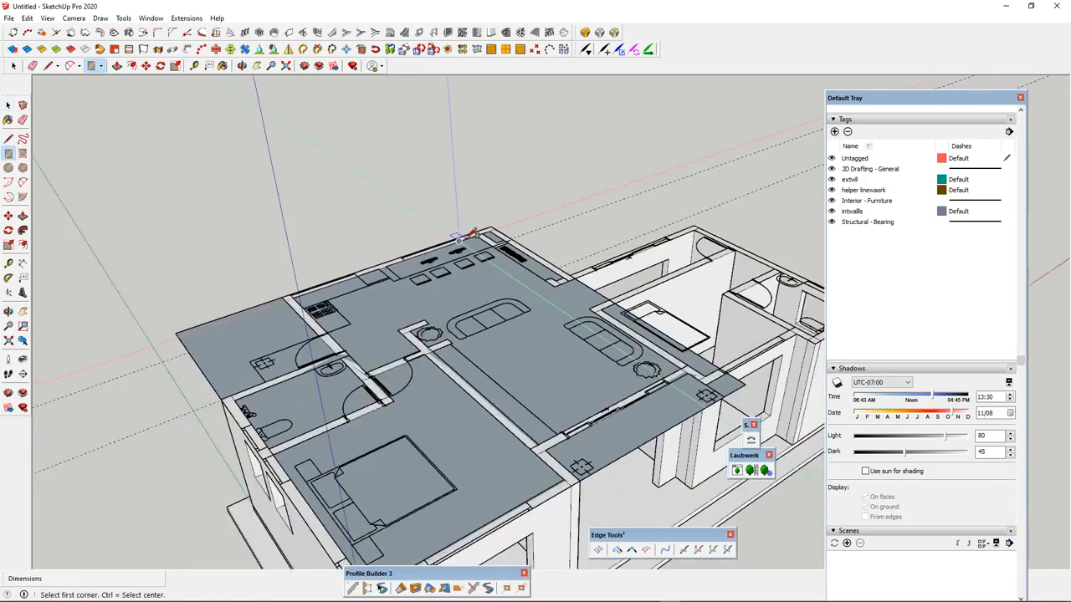
key("space")
left_click(503, 307)
right_click(503, 305)
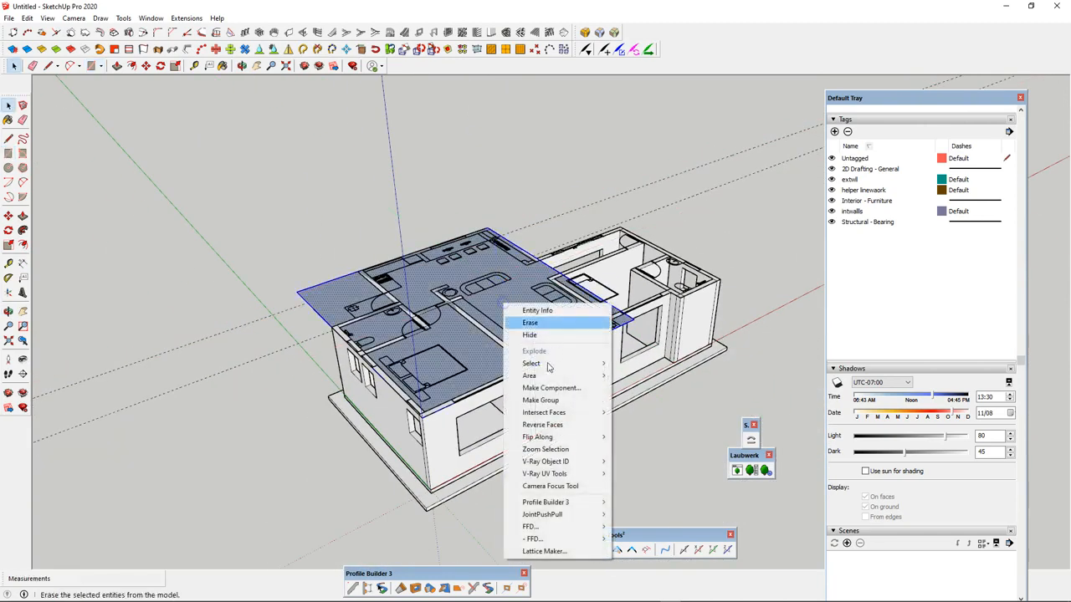
left_click(548, 402)
- Inside the new group, move the rectangle's edge along the red axis to the far end wall, then leave the group
scroll(456, 347, "down", 3)
middle_click_drag(444, 349, 146, 322)
scroll(564, 288, "up", 3)
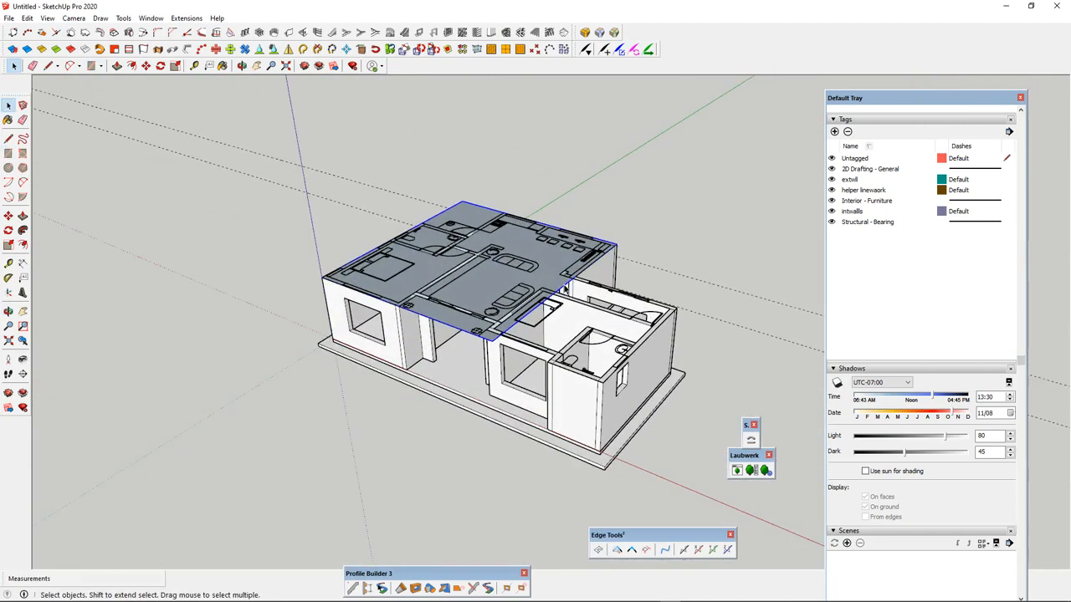
double_click(564, 289)
scroll(525, 312, "up", 4)
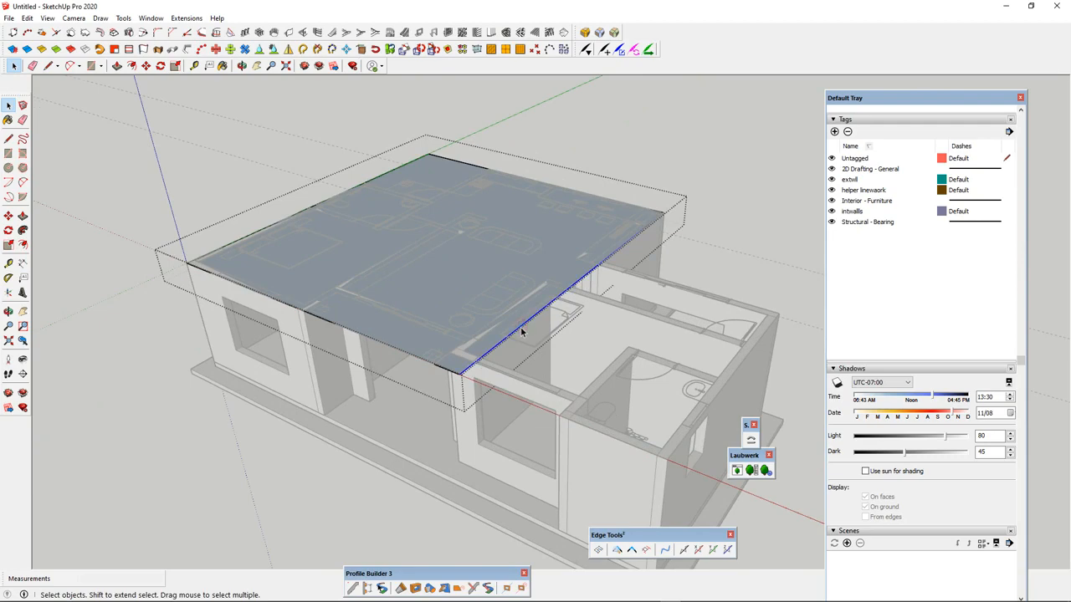
key("m")
left_click(520, 326)
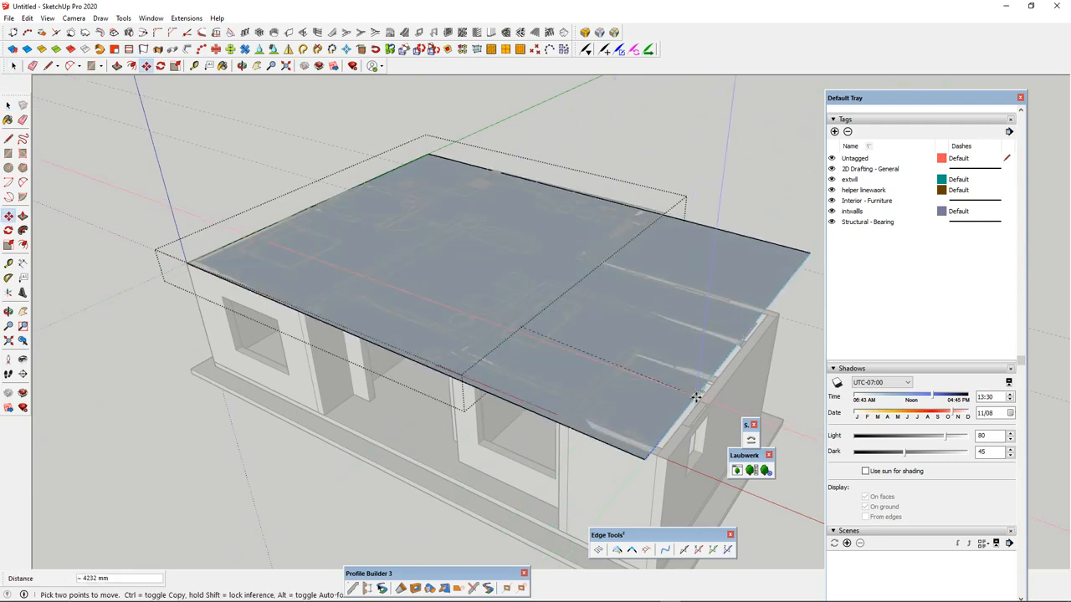
left_click(680, 440)
key("space")
key("Escape")
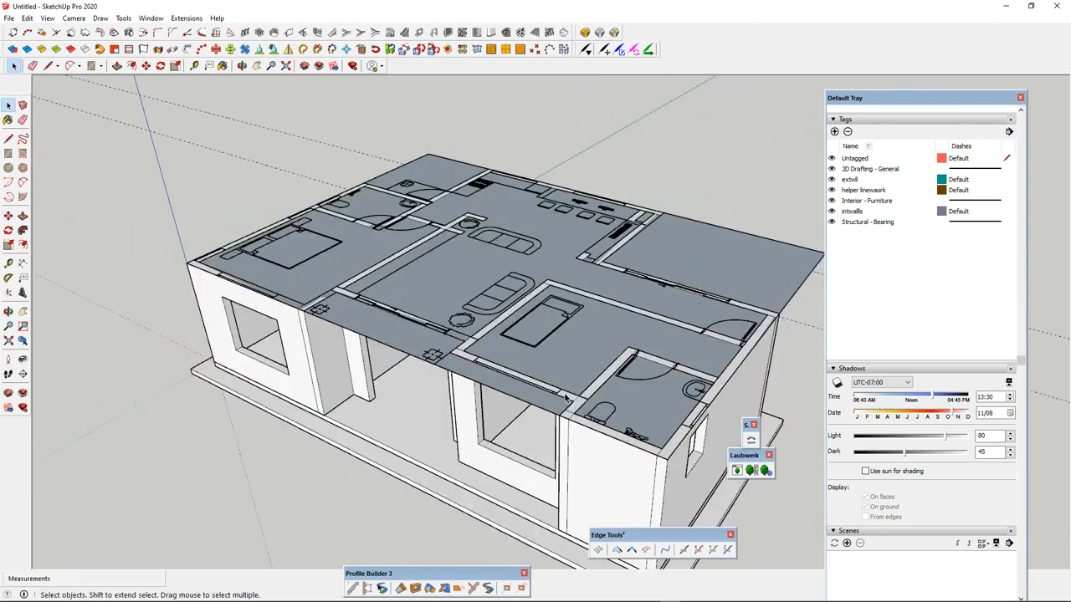
- Reopen the top face group and draw a 3500 mm deep rectangle over the overhanging corner outside the large wall opening
scroll(542, 386, "down", 3)
middle_click_drag(542, 386, 741, 305)
middle_click_drag(557, 311, 862, 288)
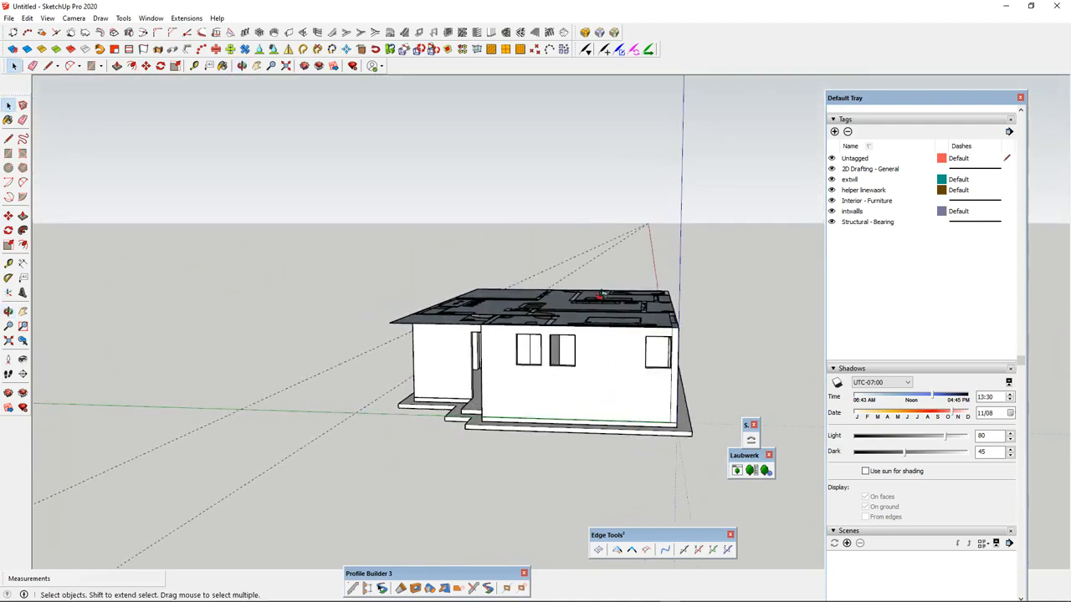
middle_click_drag(602, 292, 850, 310)
middle_click_drag(512, 306, 795, 391)
middle_click_drag(502, 396, 874, 387)
middle_click_drag(601, 381, 540, 393)
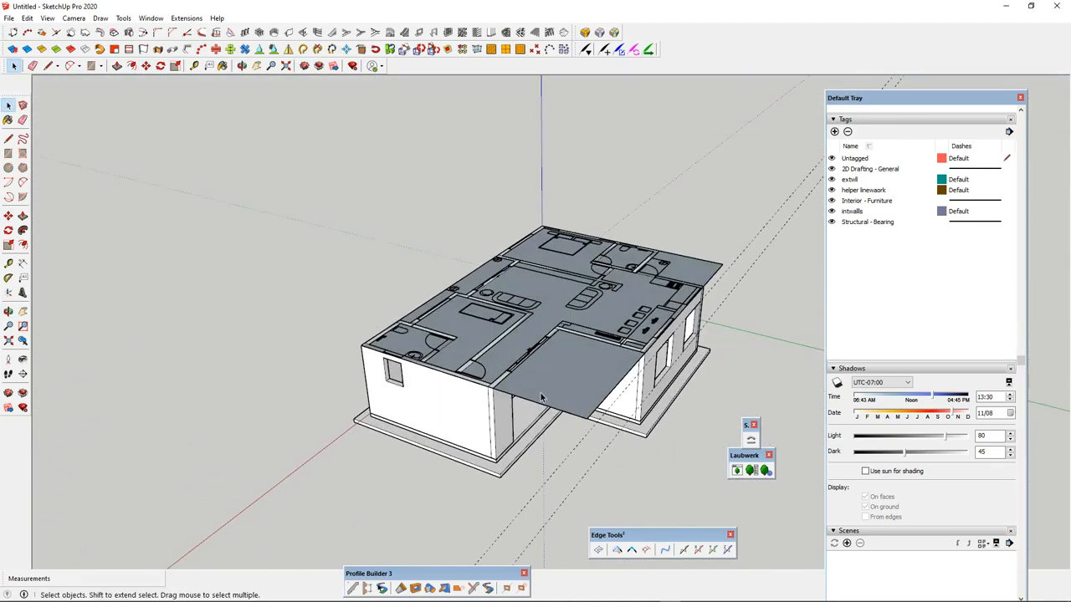
left_click(540, 393)
scroll(542, 390, "up", 4)
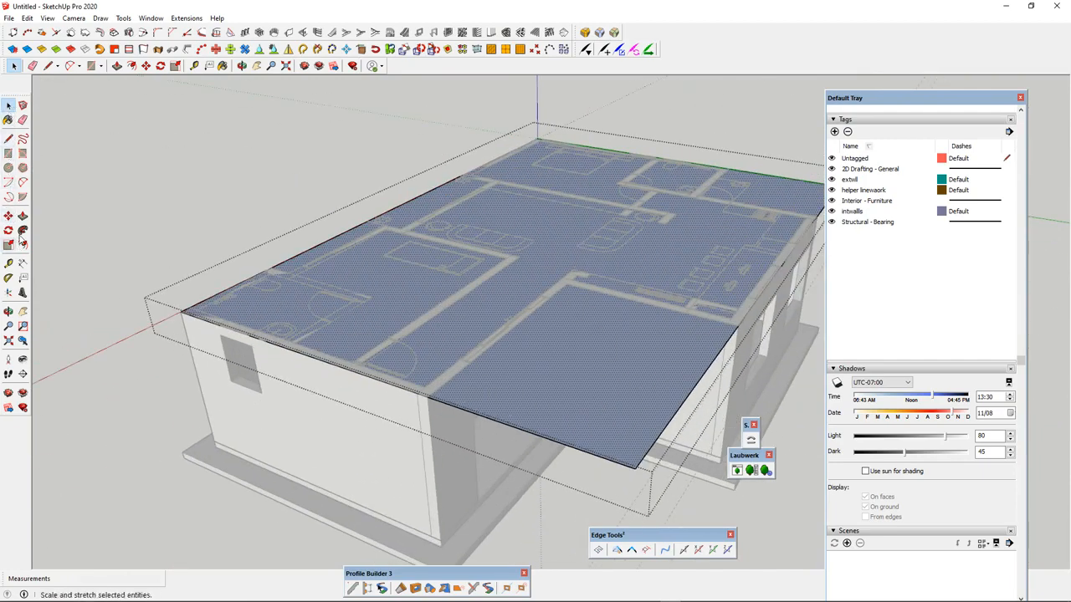
left_click(431, 395)
scroll(737, 322, "up", 2)
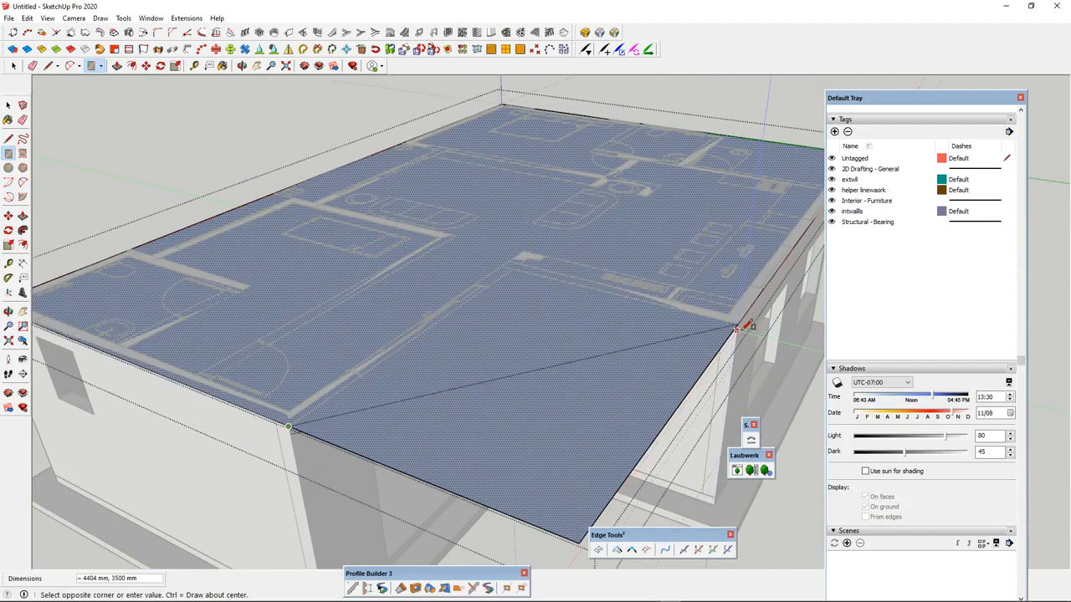
left_click(726, 326)
scroll(442, 354, "down", 3)
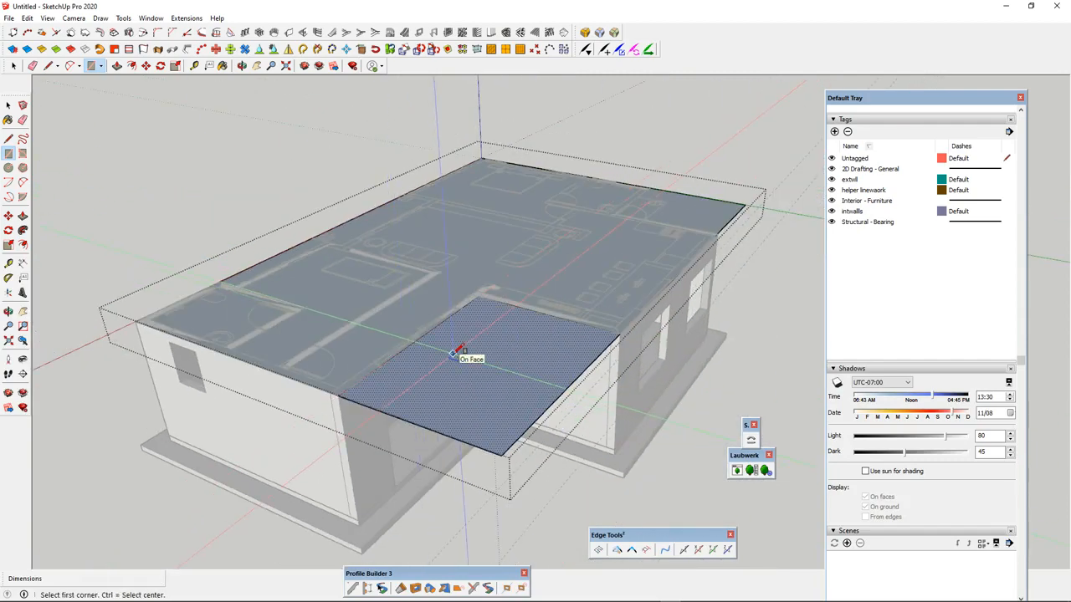
- Erase the outer edges of that overhanging corner to remove its face from the top surface
scroll(466, 359, "down", 3)
key("l")
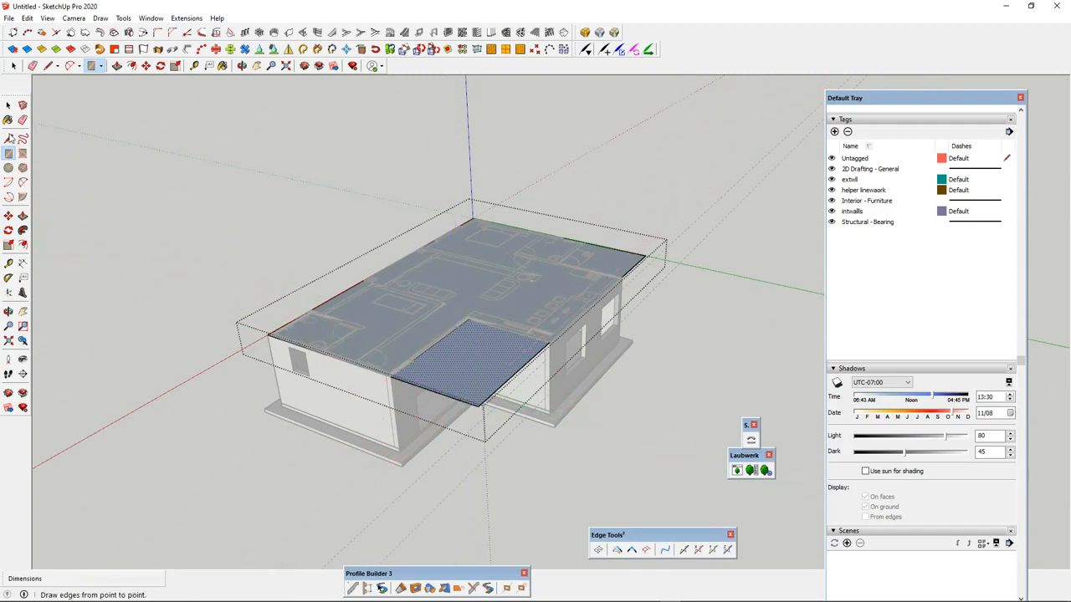
middle_click_drag(435, 411, 452, 493)
mouse_move(507, 443)
left_mouse_down()
mouse_move(460, 456)
mouse_move(560, 439)
left_mouse_up()
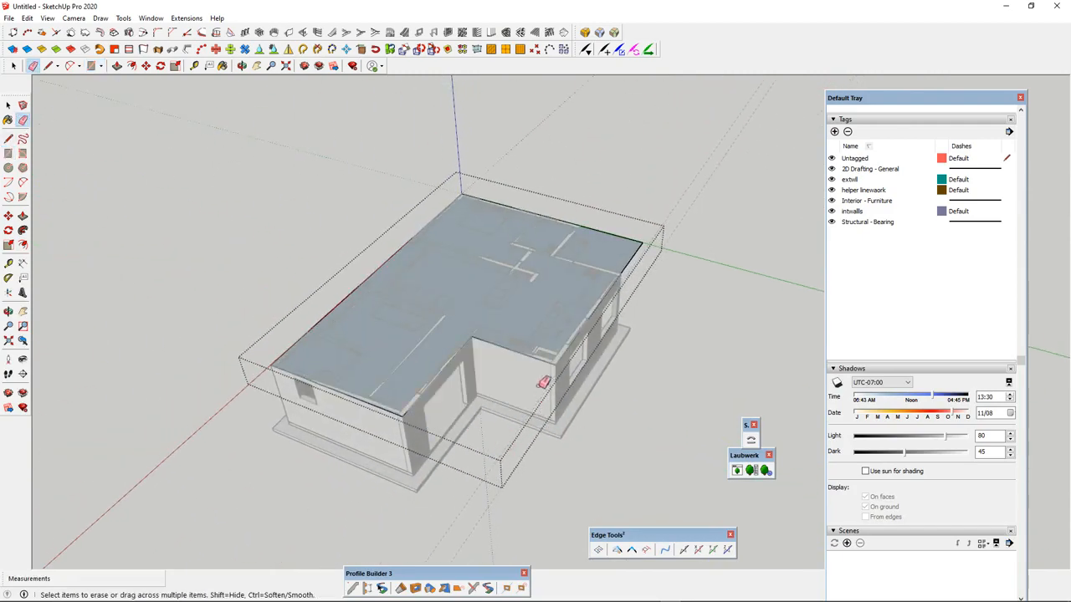
- Draw a 3000 mm by 2500 mm rectangle over the remaining overhanging corner above the stepped entrance
scroll(430, 343, "down", 3)
middle_click_drag(545, 332, 423, 328)
scroll(589, 258, "up", 2)
middle_click_drag(582, 310, 286, 314)
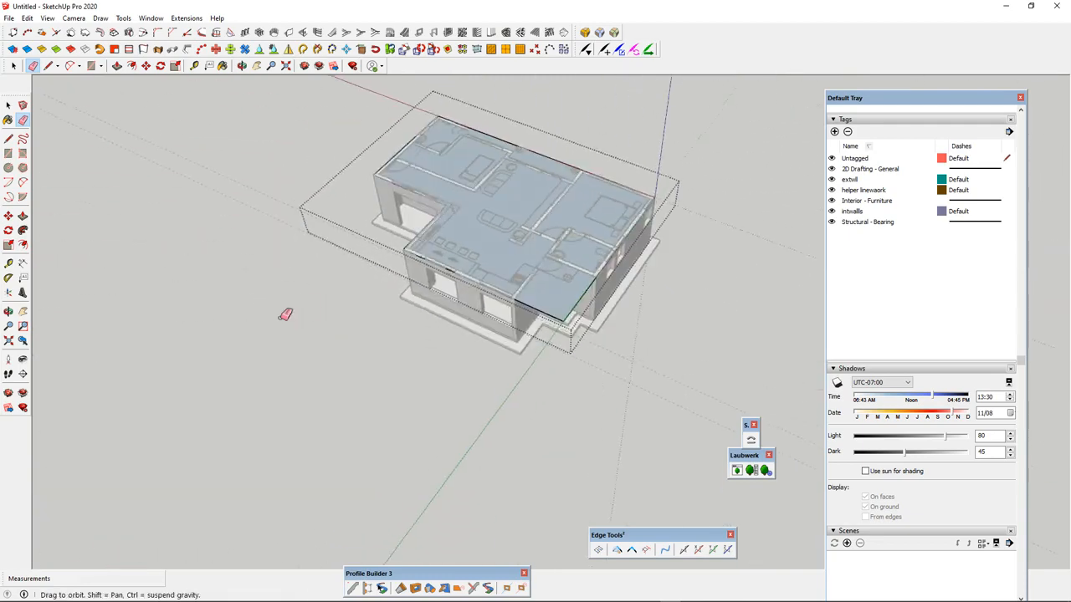
scroll(577, 296, "up", 5)
mouse_move(502, 310)
middle_mouse_down()
mouse_move(447, 325)
mouse_move(573, 278)
middle_mouse_up()
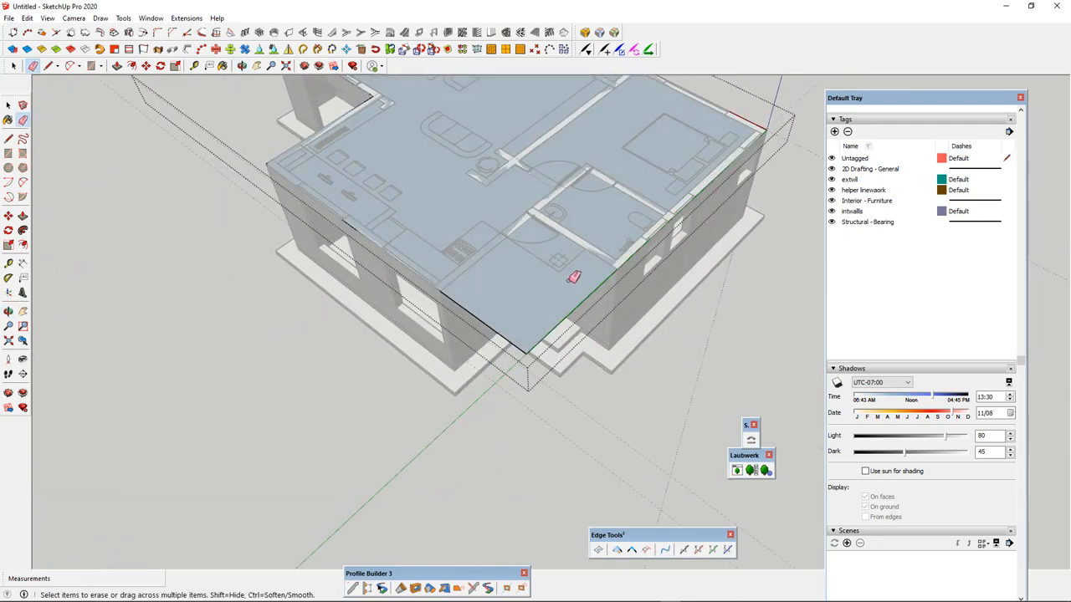
scroll(506, 253, "down", 2)
scroll(462, 258, "up", 3)
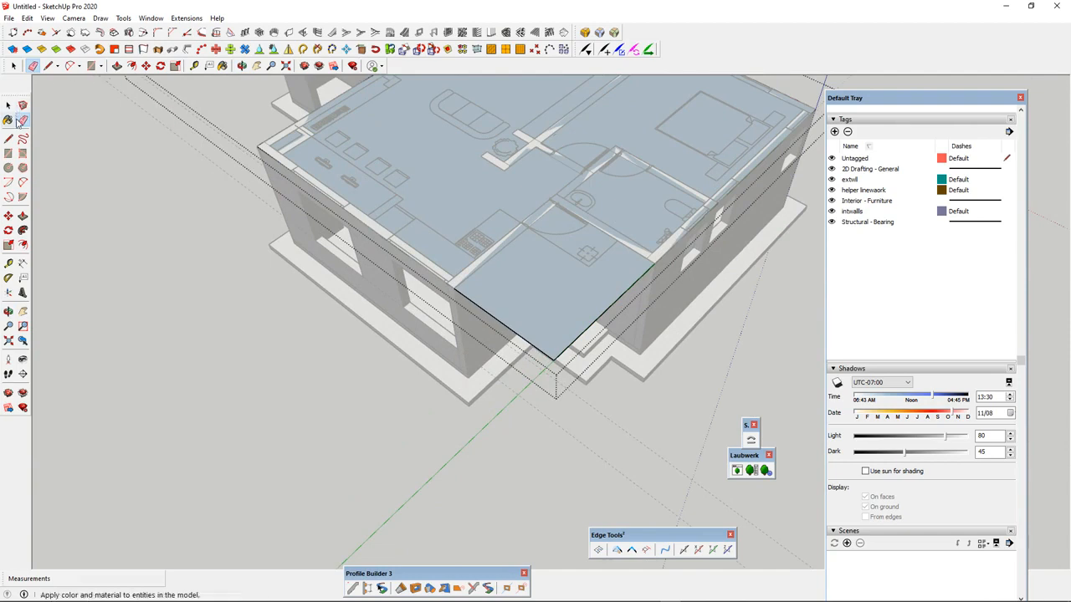
left_click(10, 152)
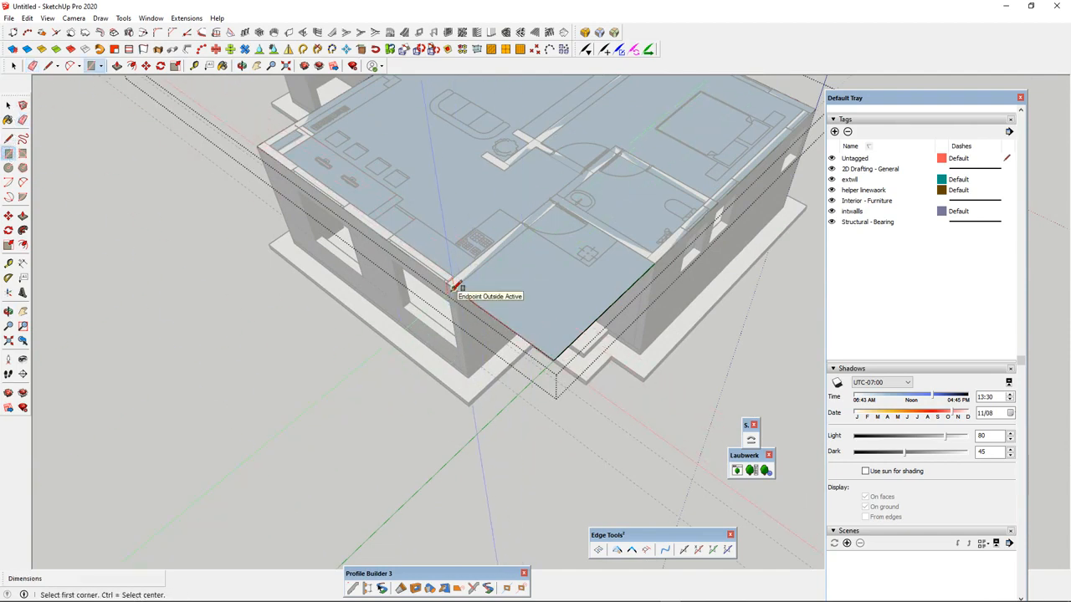
left_click(452, 286)
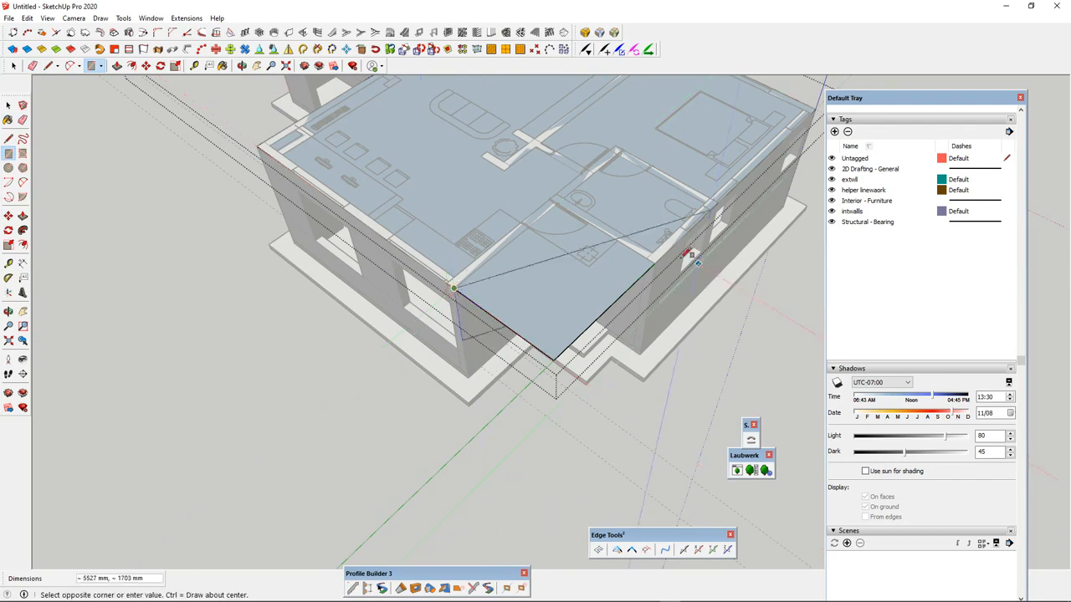
scroll(658, 251, "up", 2)
left_click(653, 266)
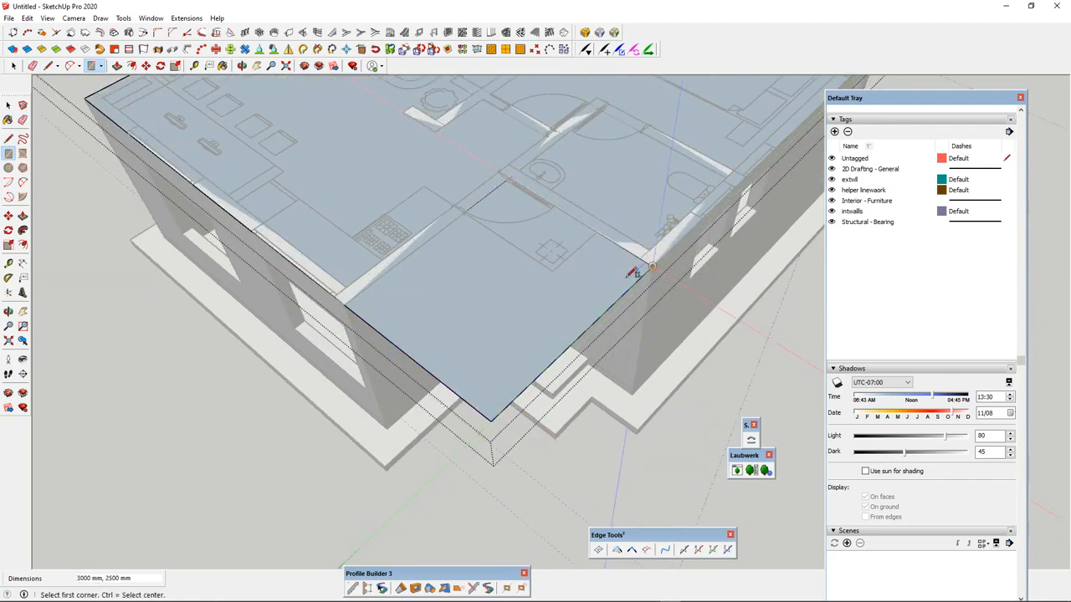
- Erase the outer edges of the 3000 by 2500 mm corner and leave the group
key("e")
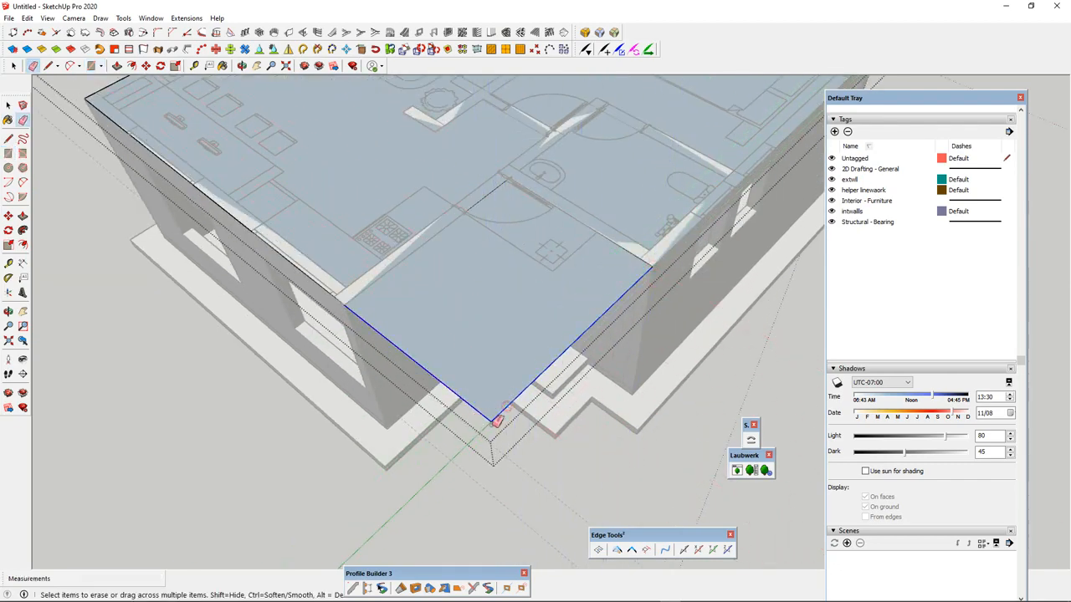
left_click_drag(494, 423, 489, 420)
scroll(527, 385, "down", 3)
key("space")
key("Escape")
- Rotate the trimmed roof face group upward about the red axis, pivoting at the outer wall corner, to give it a slope
scroll(459, 365, "down", 3)
middle_click_drag(459, 366, 748, 247)
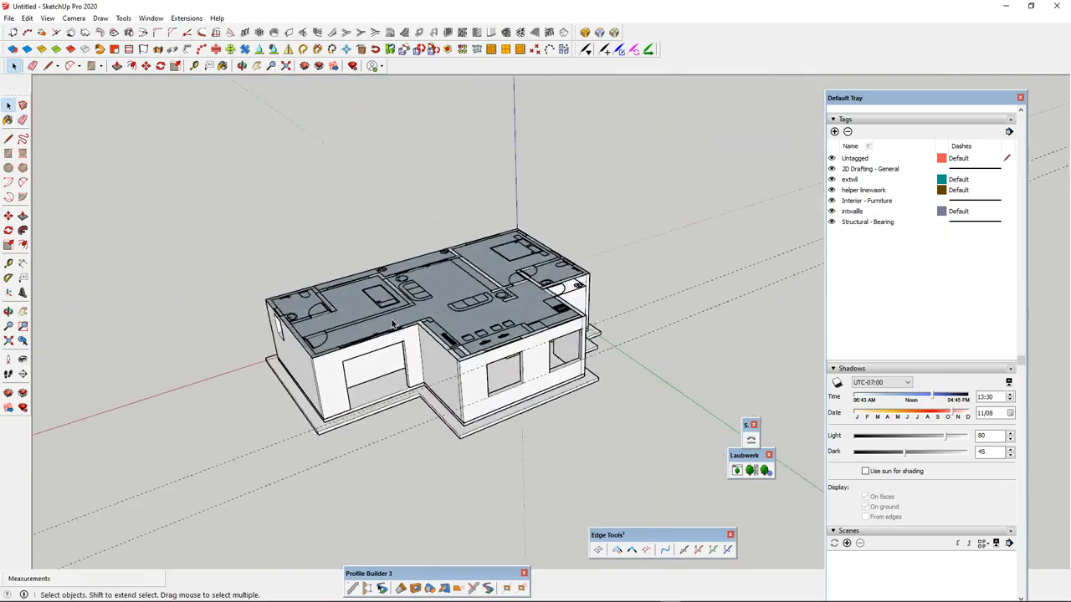
middle_click_drag(394, 325, 599, 297)
scroll(528, 343, "up", 3)
left_click(599, 296)
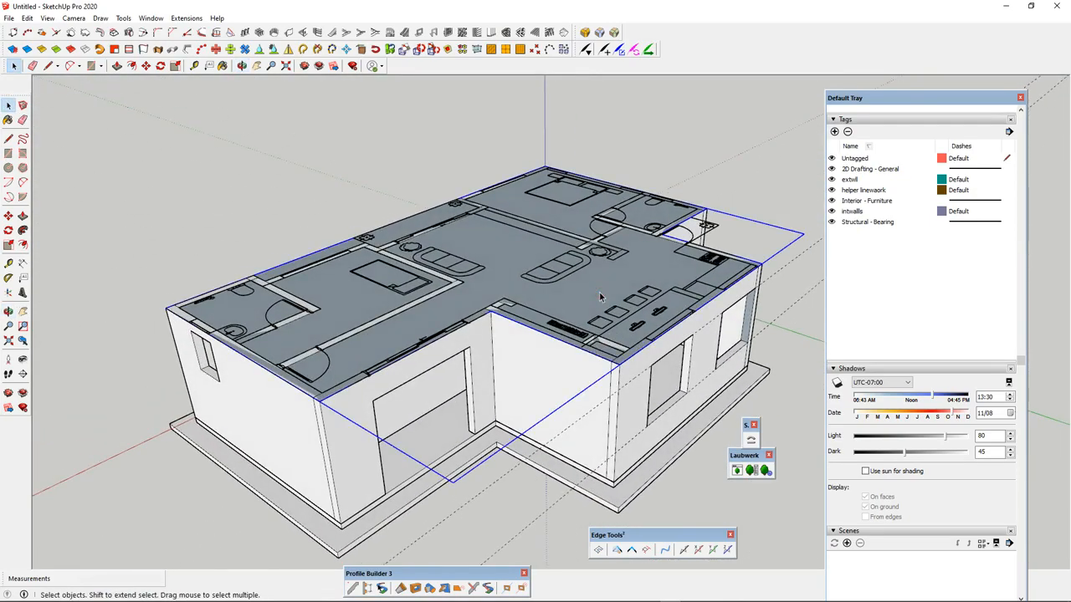
scroll(648, 352, "up", 3)
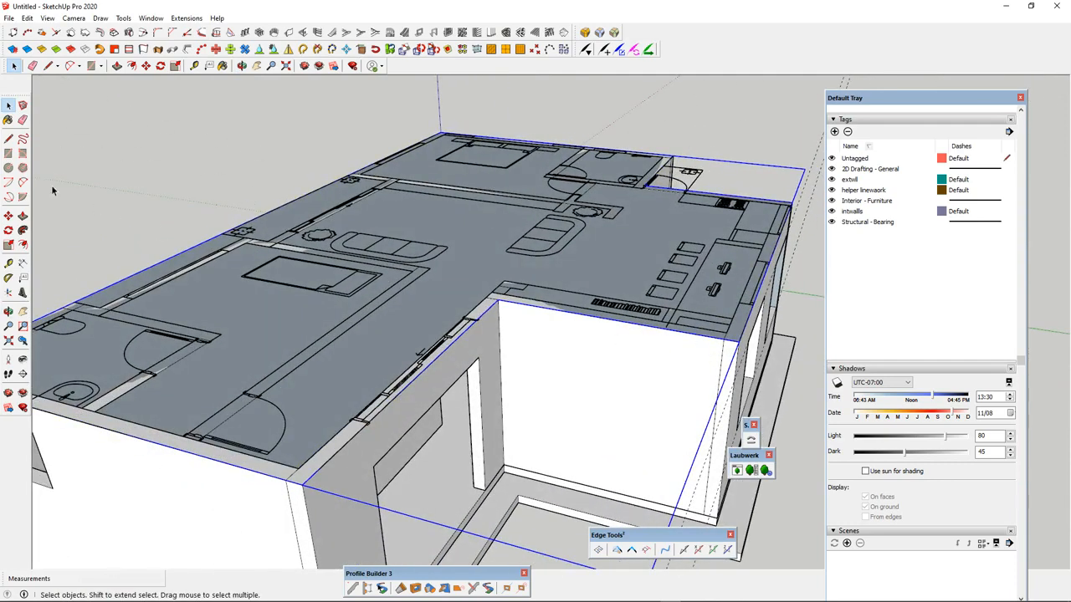
left_click(9, 233)
middle_click_drag(535, 335, 705, 279)
scroll(581, 335, "down", 3)
scroll(586, 326, "up", 3)
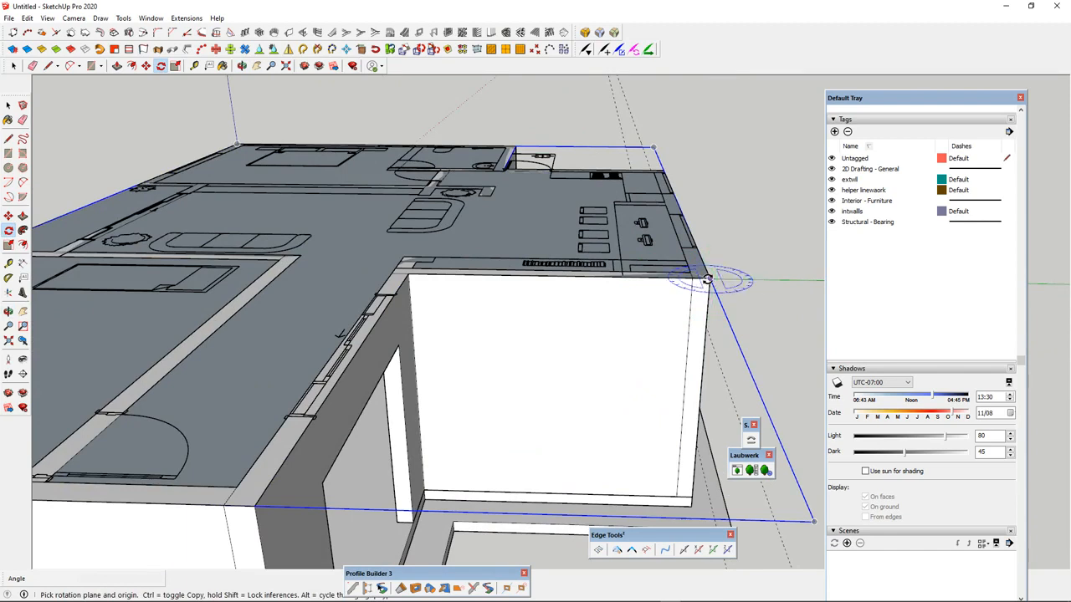
key("Right")
key("Left")
key("Right")
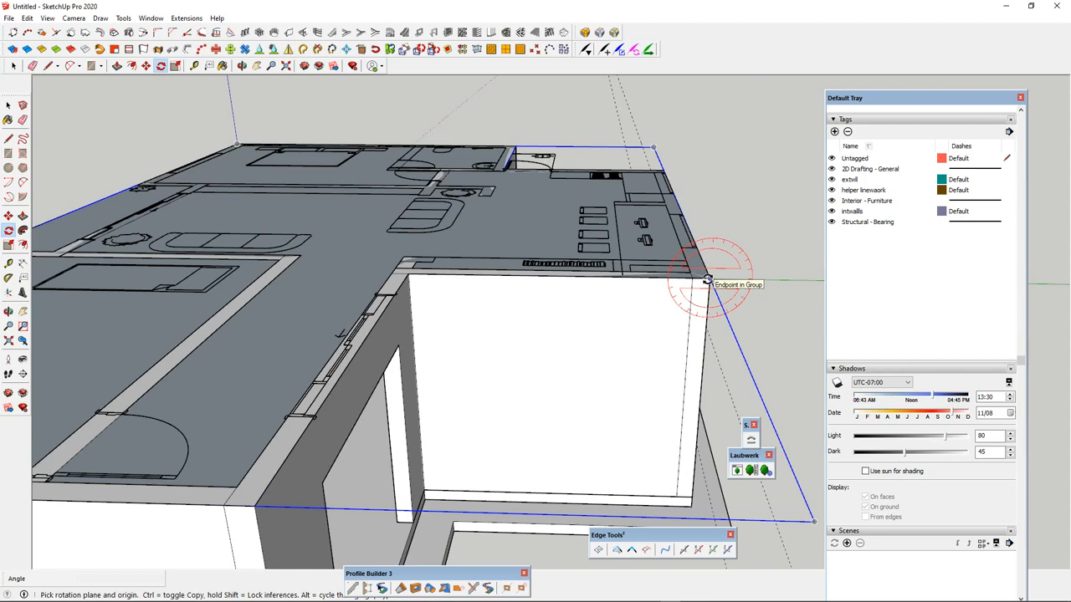
left_click(708, 280)
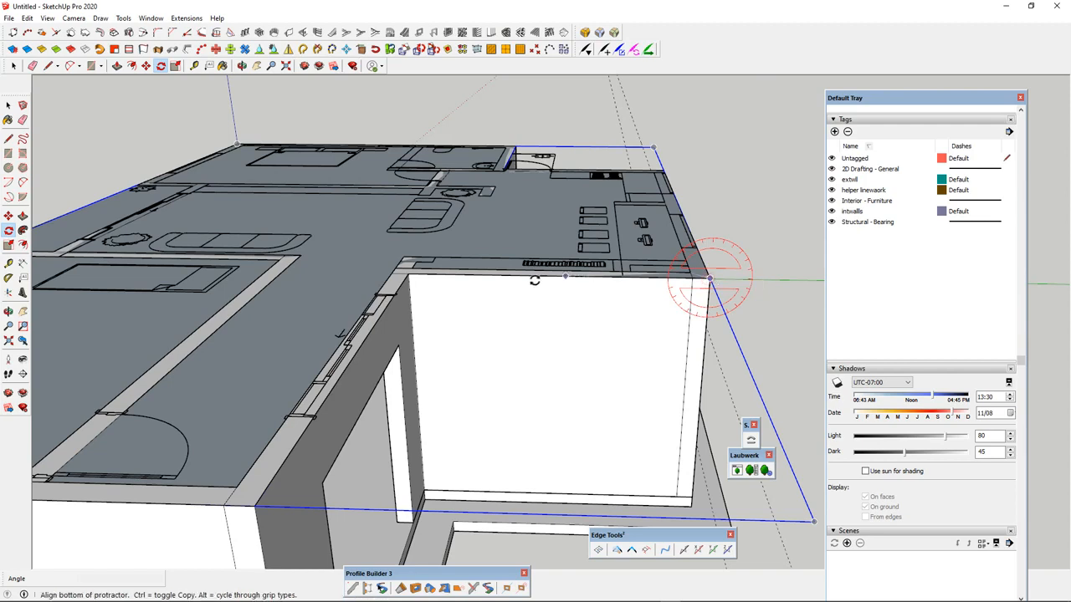
left_click(442, 277)
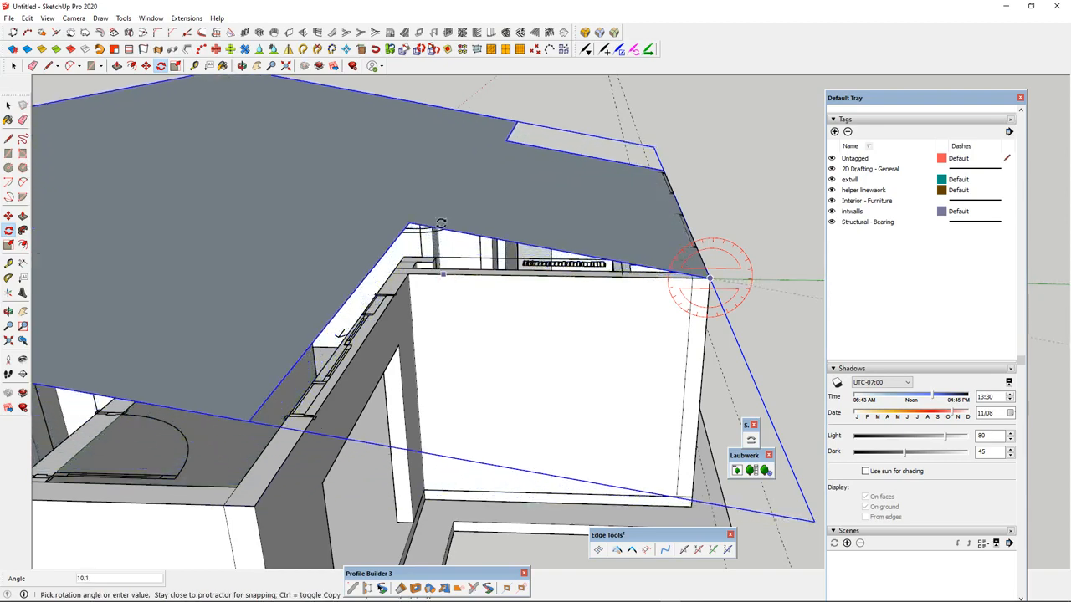
scroll(443, 224, "down", 3)
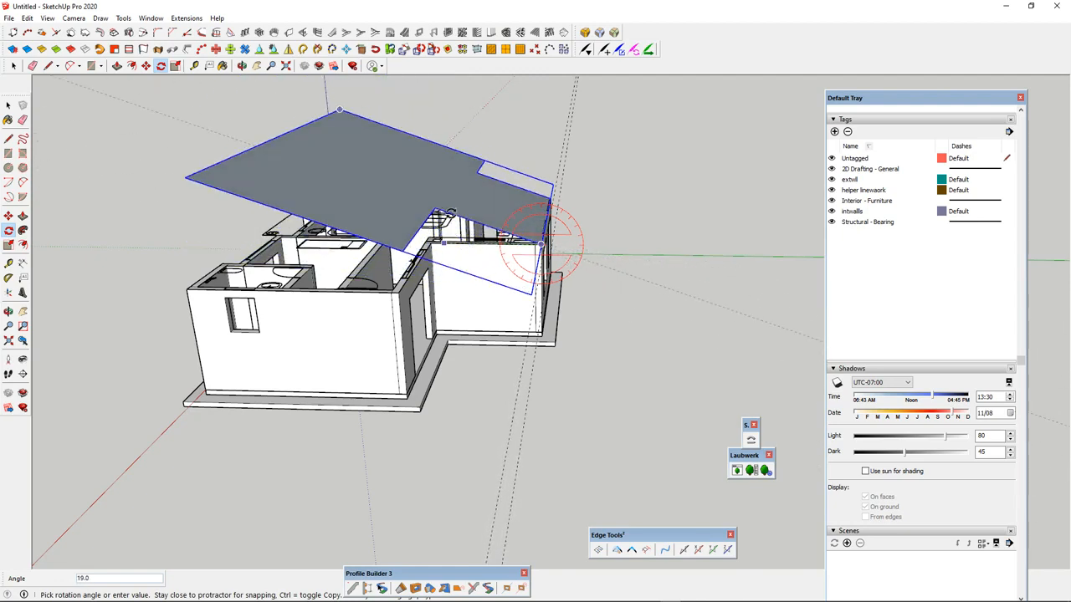
middle_click_drag(541, 245, 837, 245)
scroll(502, 272, "down", 2)
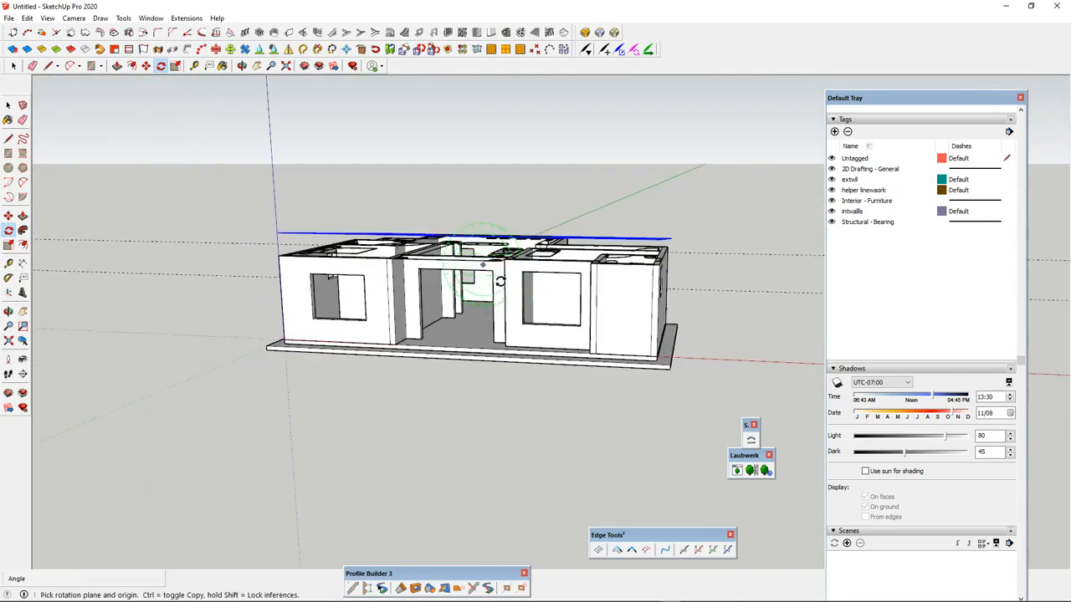
- Examine the sloped roof surface and the gap between it and the wall tops from several sides of the house
middle_click_drag(502, 272, 767, 254)
scroll(523, 243, "up", 2)
middle_click_drag(524, 244, 217, 334)
key("space")
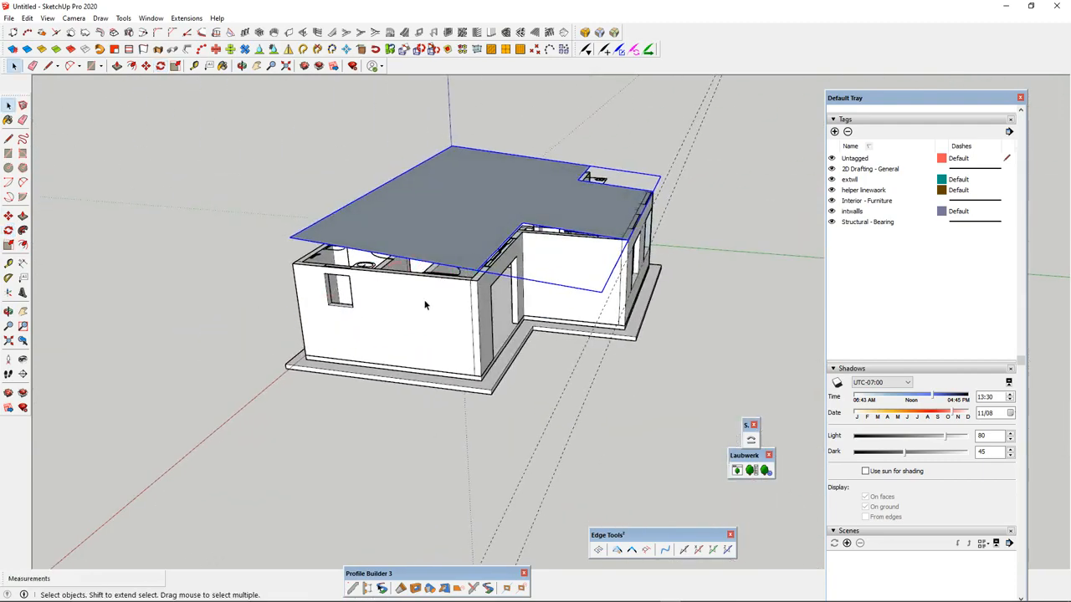
scroll(410, 301, "down", 3)
middle_click_drag(399, 297, 698, 292)
scroll(458, 322, "up", 3)
middle_click_drag(458, 321, 754, 325)
scroll(660, 327, "down", 3)
scroll(418, 318, "up", 3)
middle_click_drag(410, 322, 562, 372)
scroll(542, 351, "up", 3)
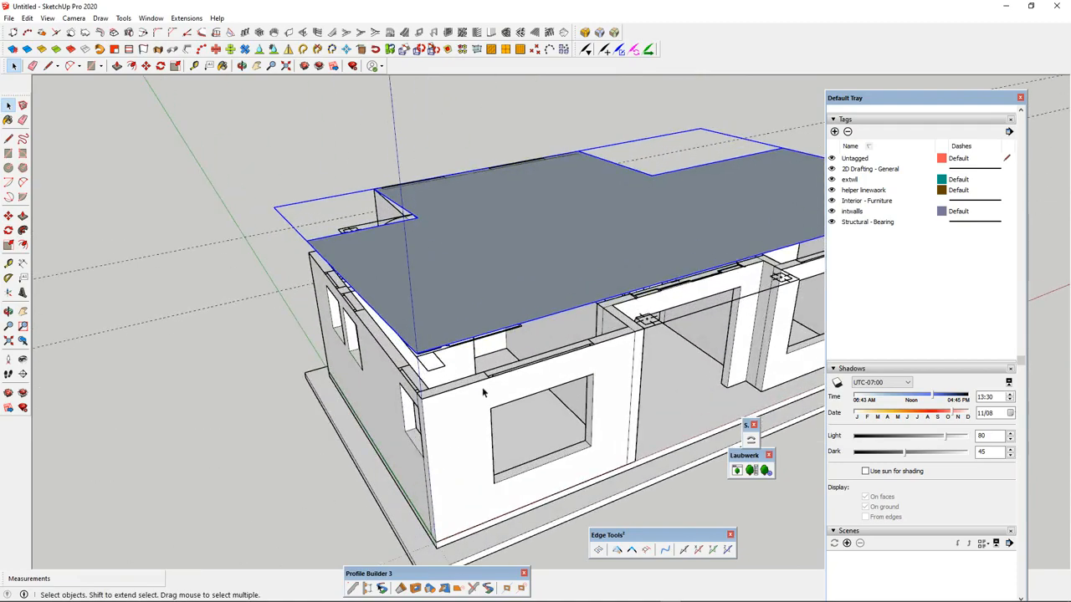
middle_click_drag(485, 388, 588, 408)
scroll(524, 410, "up", 3)
middle_click_drag(377, 414, 497, 429)
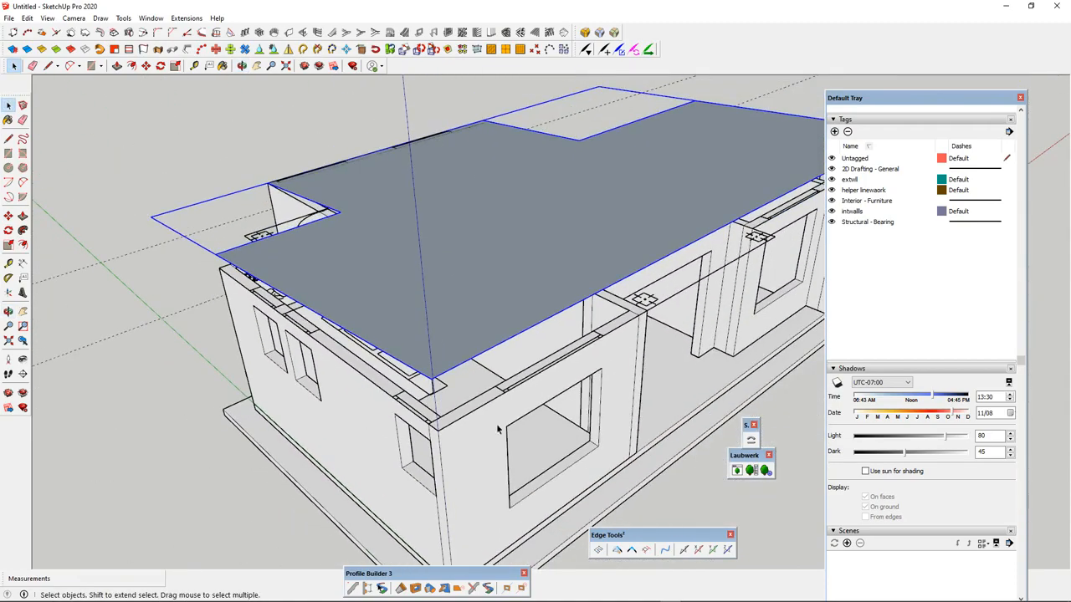
- Select the floor plan linework on top of the walls and hide the helper linework tag
left_click(468, 430)
scroll(469, 430, "down", 2)
scroll(422, 414, "up", 1)
middle_click_drag(422, 414, 408, 378)
scroll(460, 364, "up", 2)
middle_click_drag(502, 360, 598, 289)
scroll(380, 302, "down", 3)
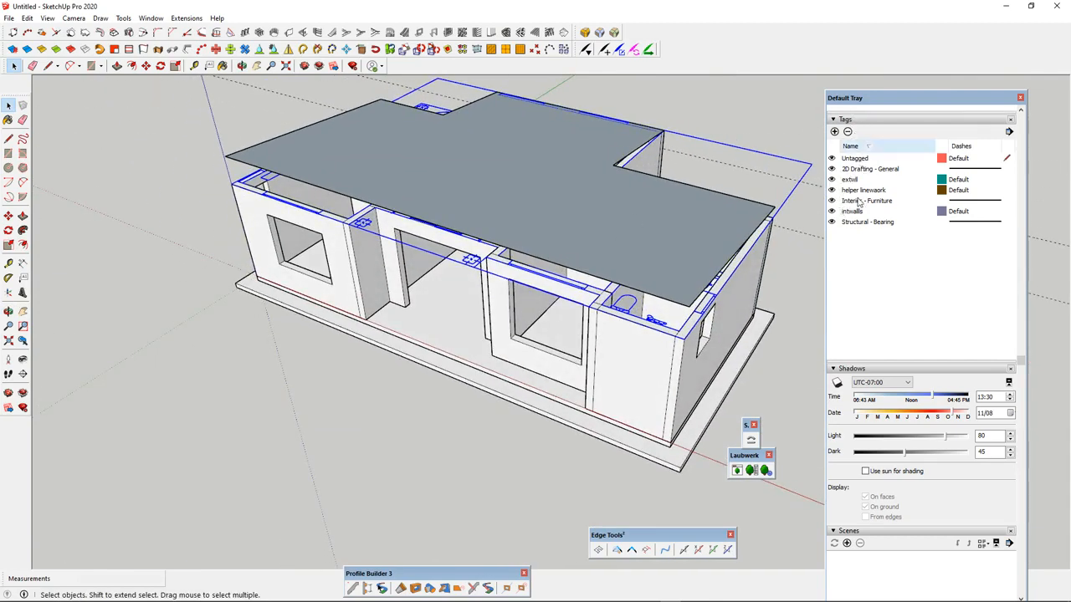
left_click(831, 190)
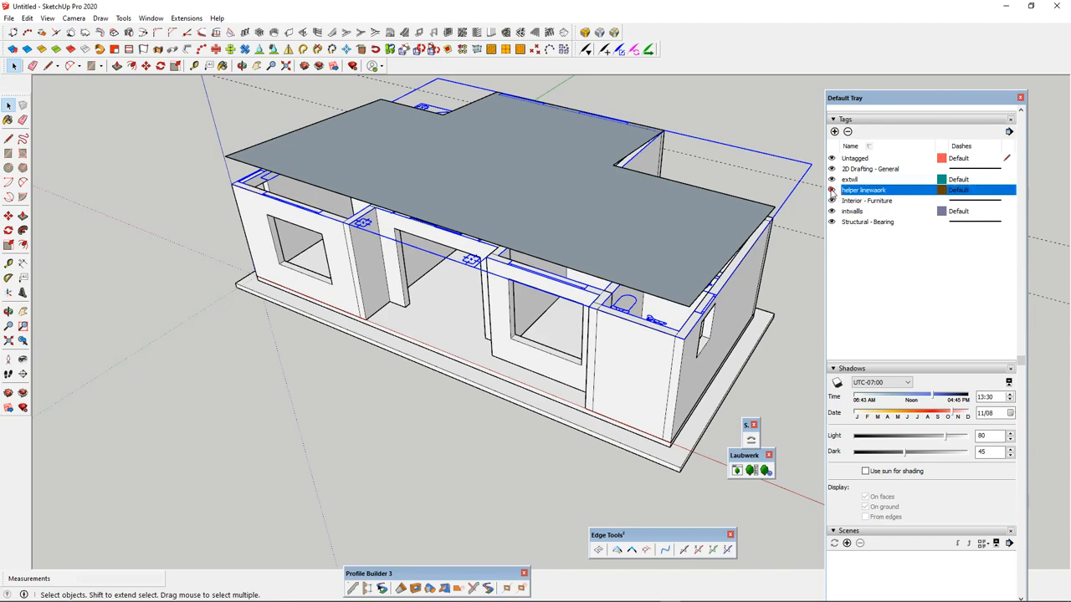
- Try raising the top face of the corner wall with the large window by 1000 mm and undo it
middle_click_drag(640, 207, 486, 298)
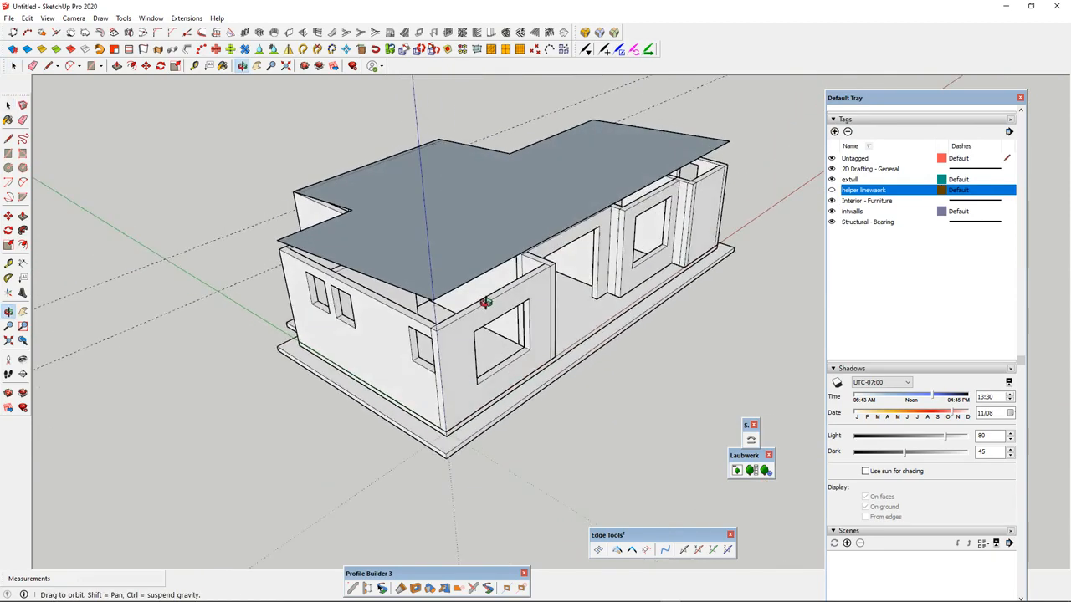
scroll(482, 298, "up", 2)
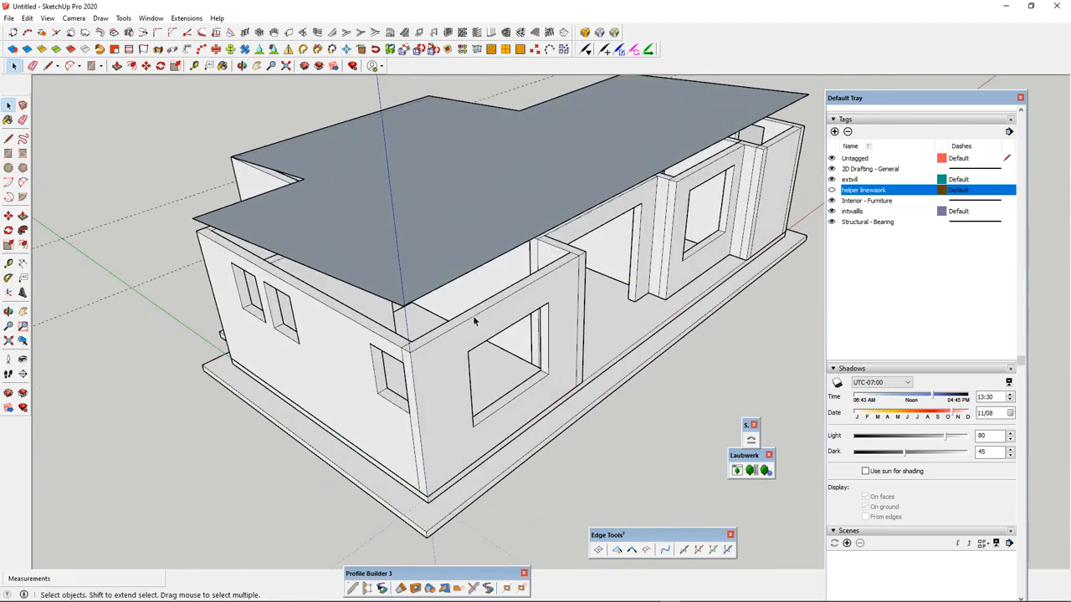
middle_click_drag(420, 322, 504, 222)
scroll(456, 266, "up", 2)
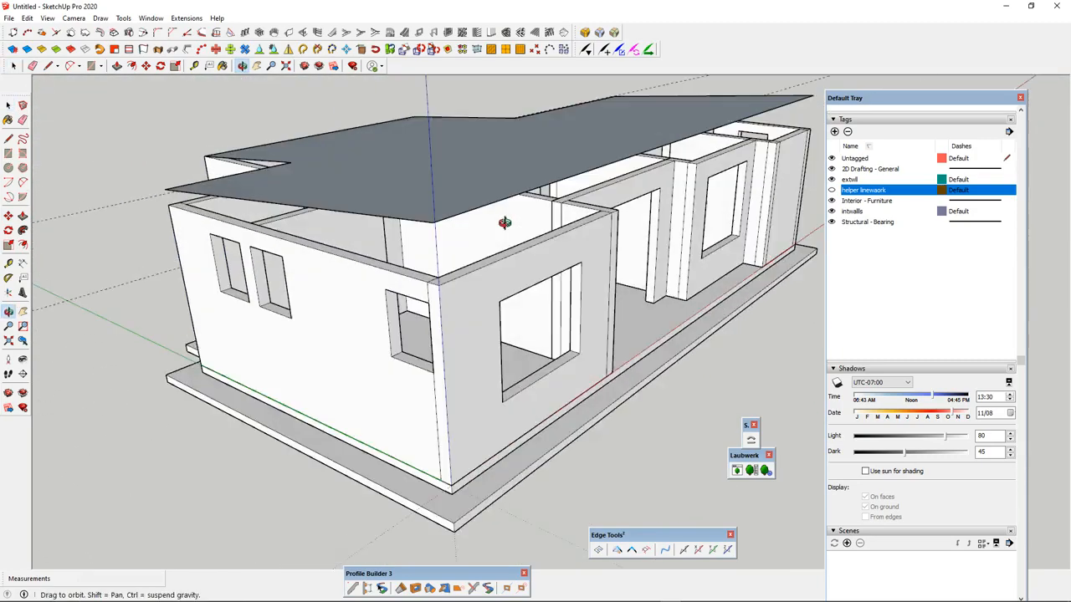
scroll(527, 292, "up", 4)
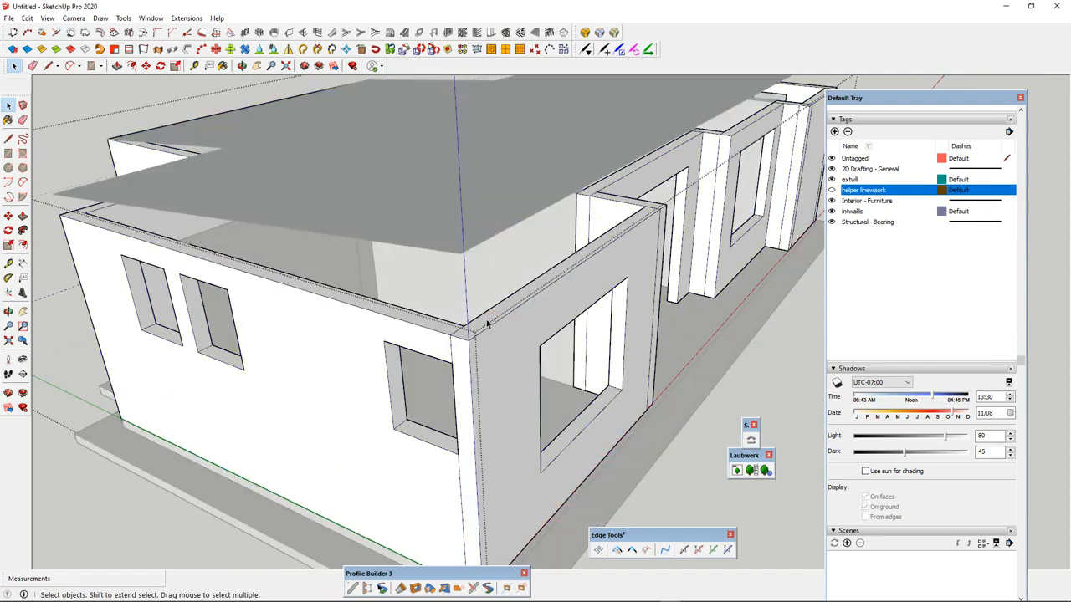
key("p")
left_click_drag(487, 324, 471, 240)
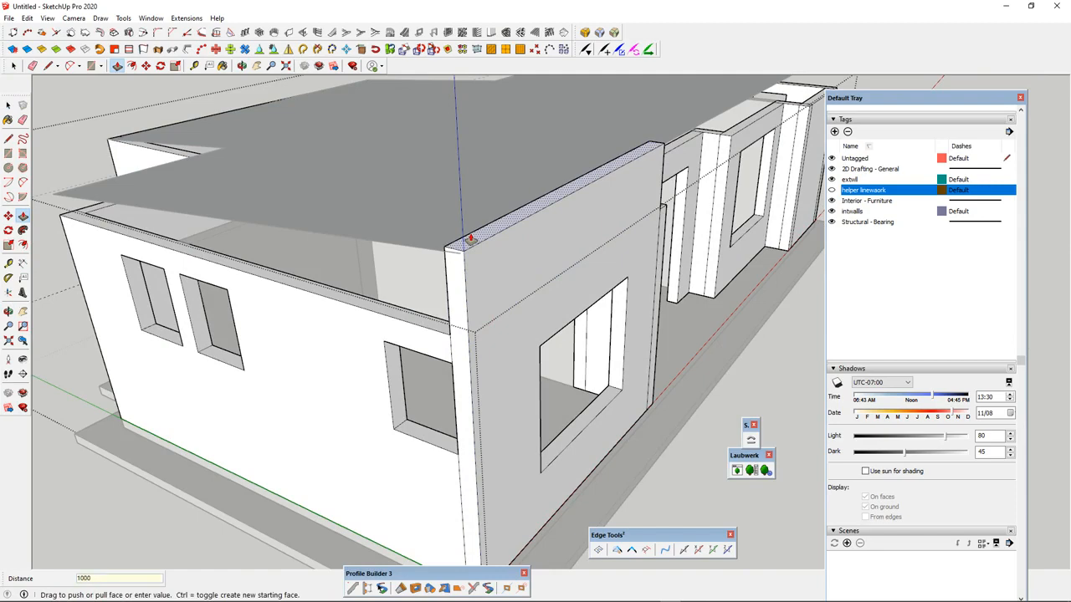
key("Return")
middle_click_drag(471, 236, 527, 294)
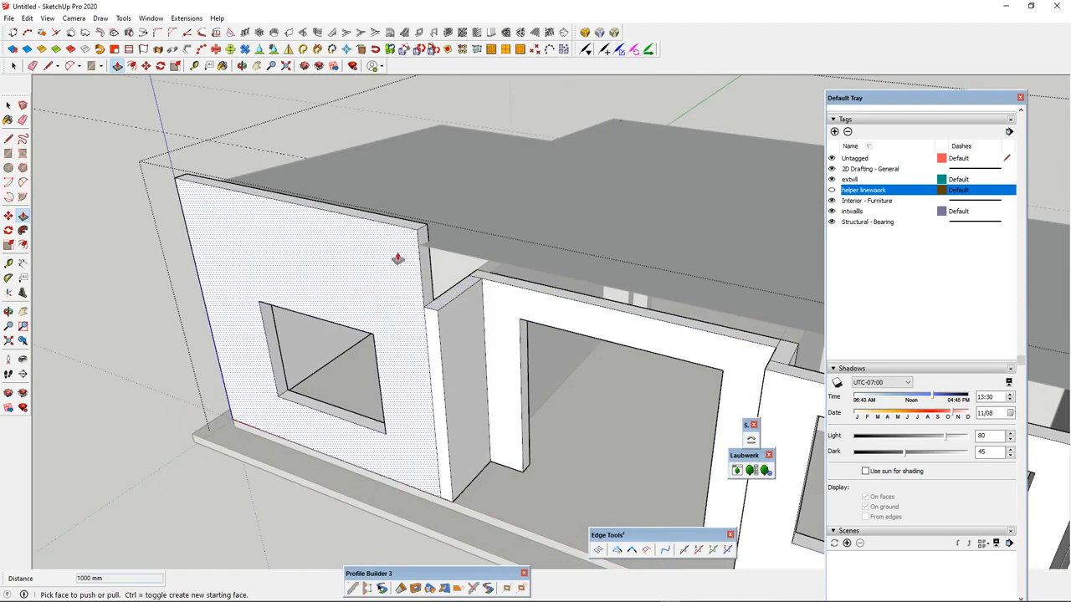
middle_click_drag(399, 253, 313, 251)
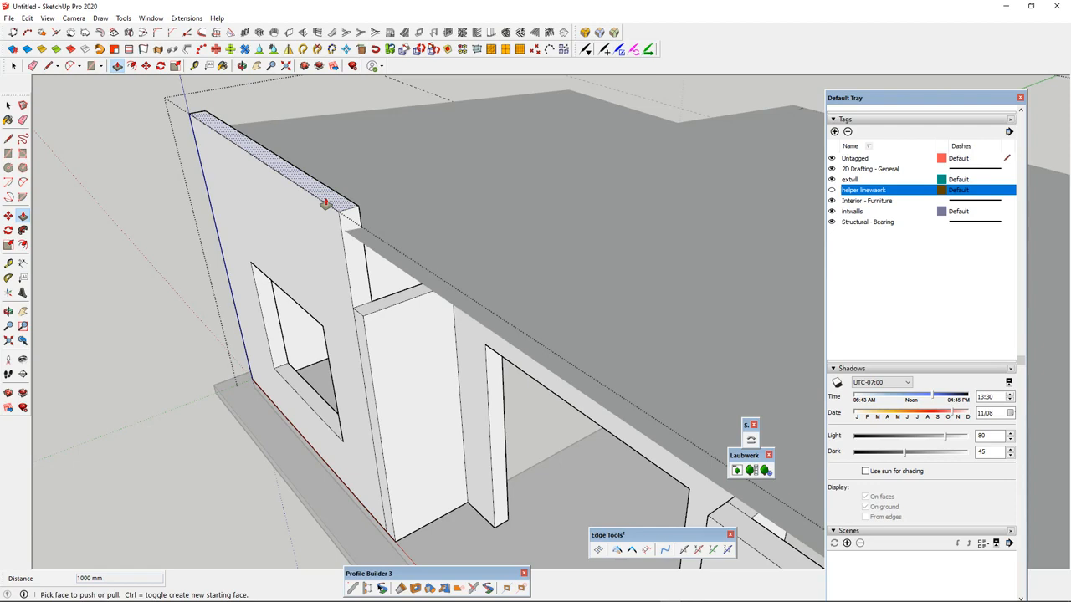
left_click(23, 215)
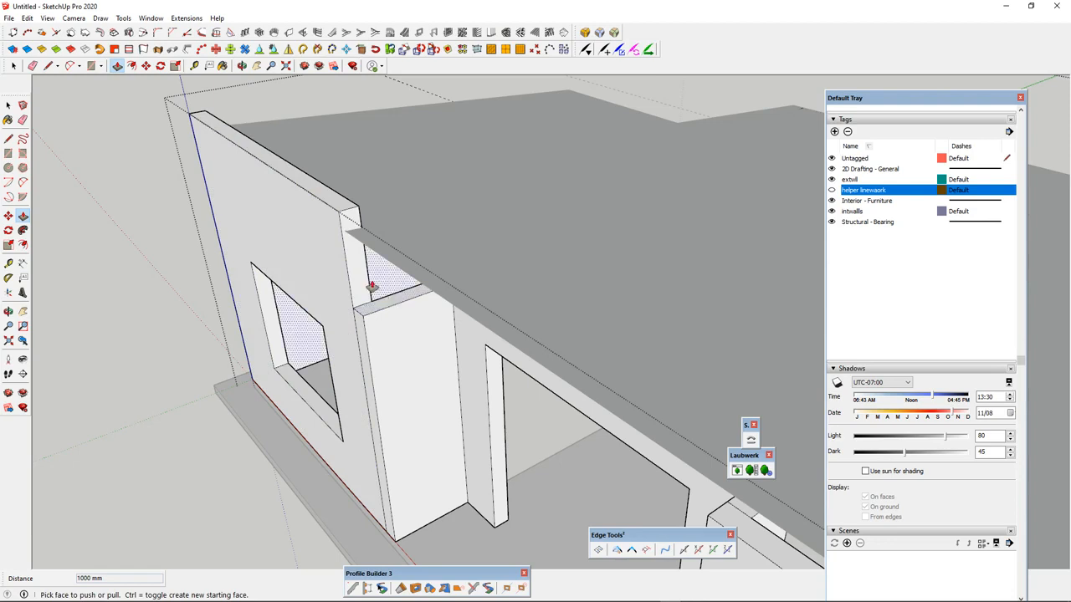
key("ctrl+z")
- Raise the tops of the corner window wall and its adjoining return wall by 1000 mm to form a parapet
left_click_drag(337, 292, 339, 226)
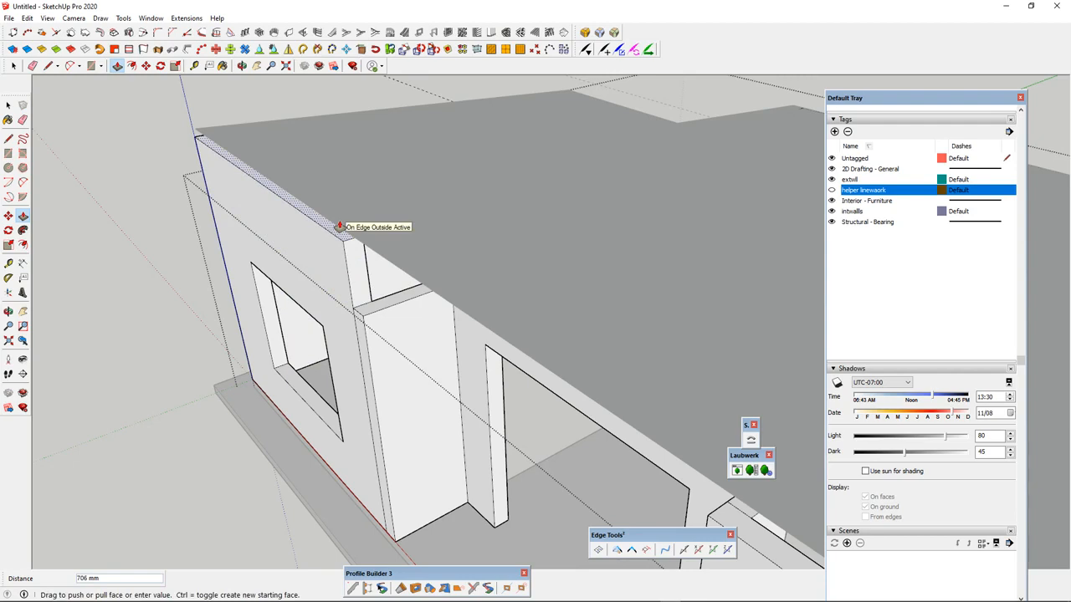
key("Return")
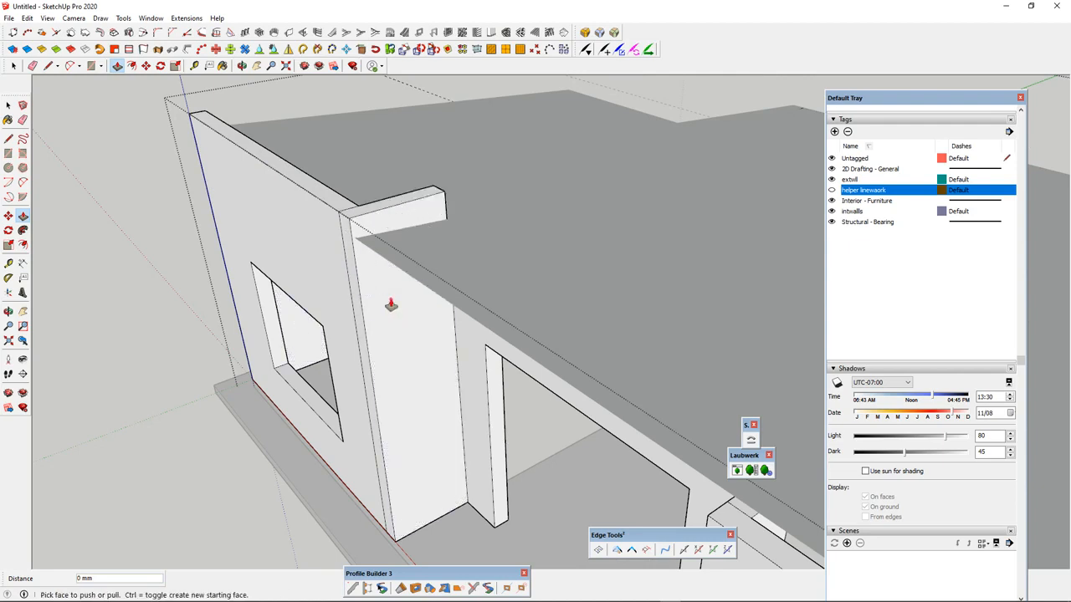
middle_click_drag(391, 304, 410, 279)
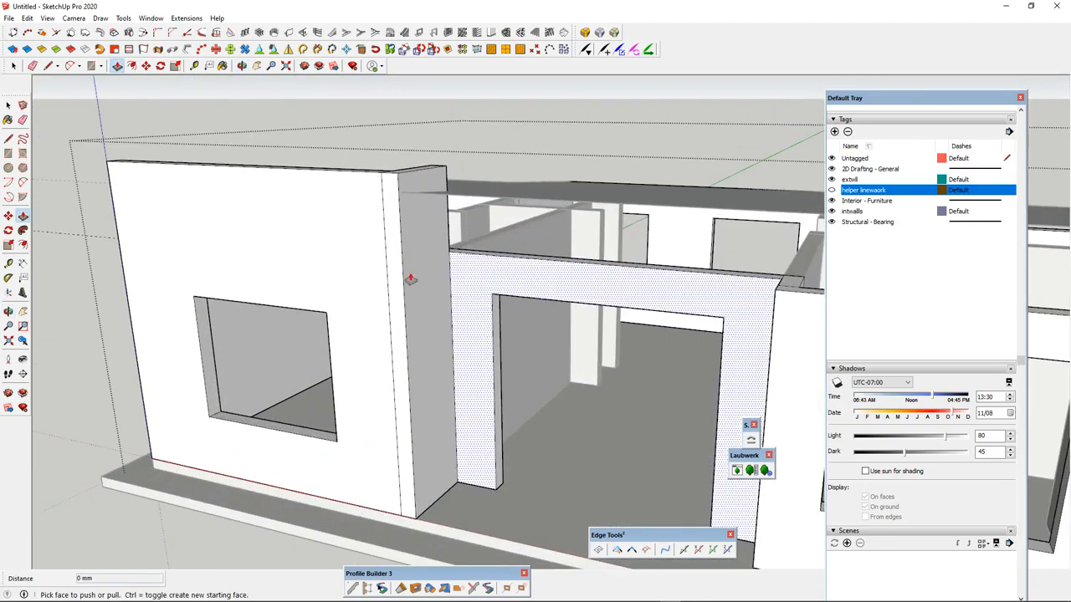
- Extend the tops of the other front window wall and the end wall section upward to parapet height
scroll(410, 278, "down", 5)
middle_click_drag(597, 270, 493, 308)
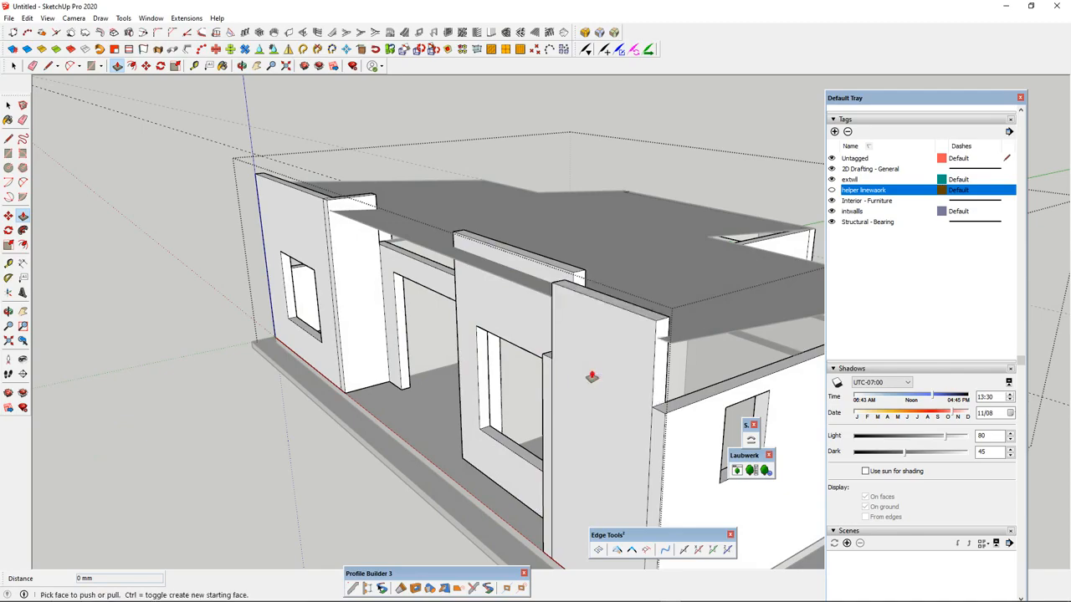
middle_click_drag(593, 373, 707, 306)
scroll(681, 359, "up", 2)
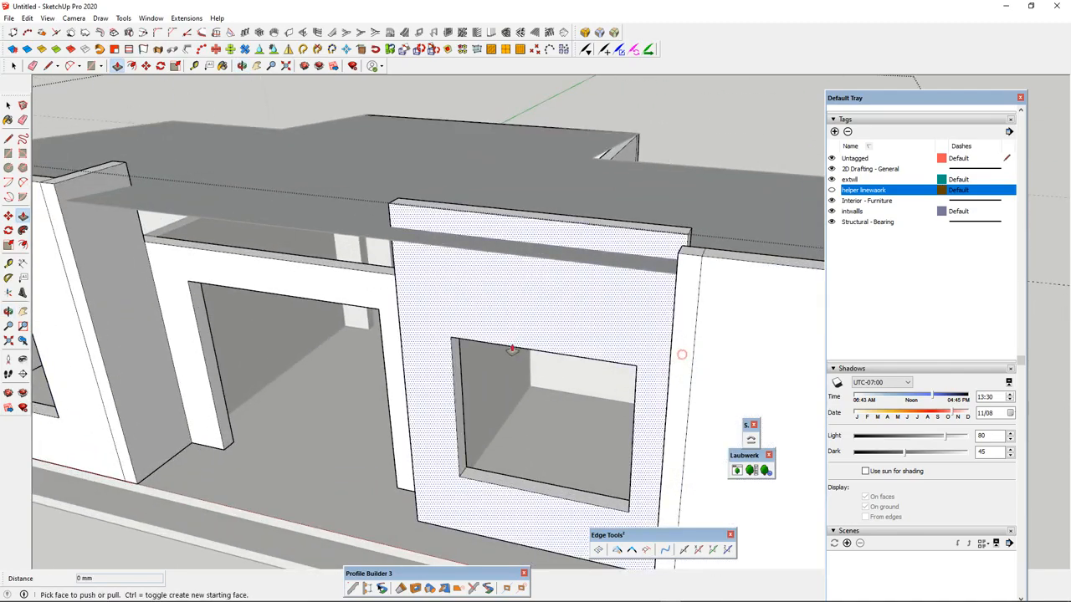
- Raise the top of the short return wall between the front window wall and the end section by 1000 mm
scroll(669, 353, "down", 4)
middle_click_drag(663, 353, 887, 335)
scroll(751, 285, "up", 3)
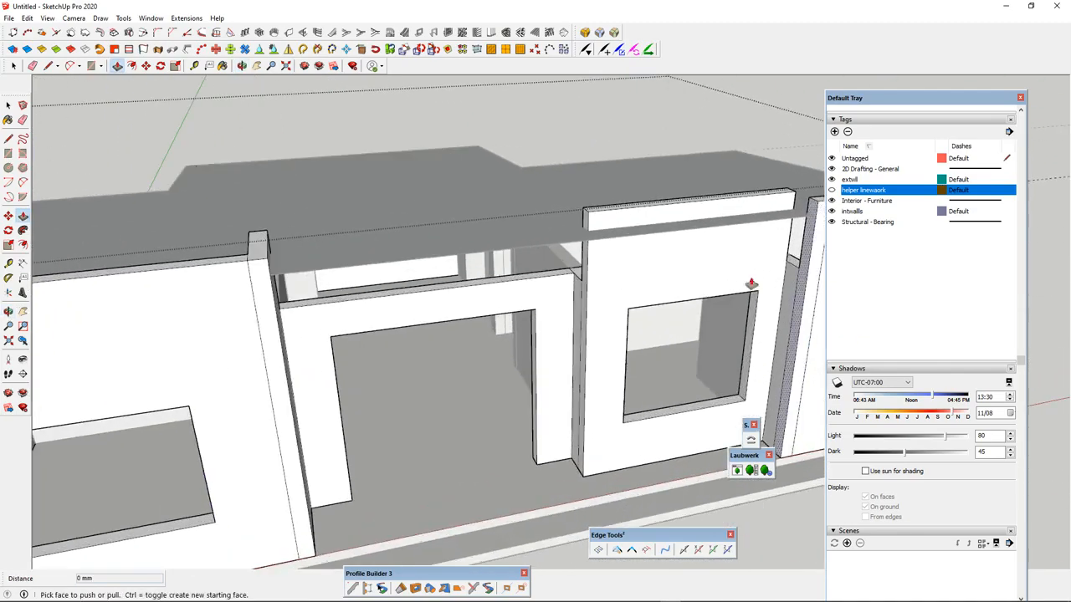
middle_click_drag(750, 284, 662, 292)
scroll(662, 292, "down", 3)
scroll(662, 292, "up", 3)
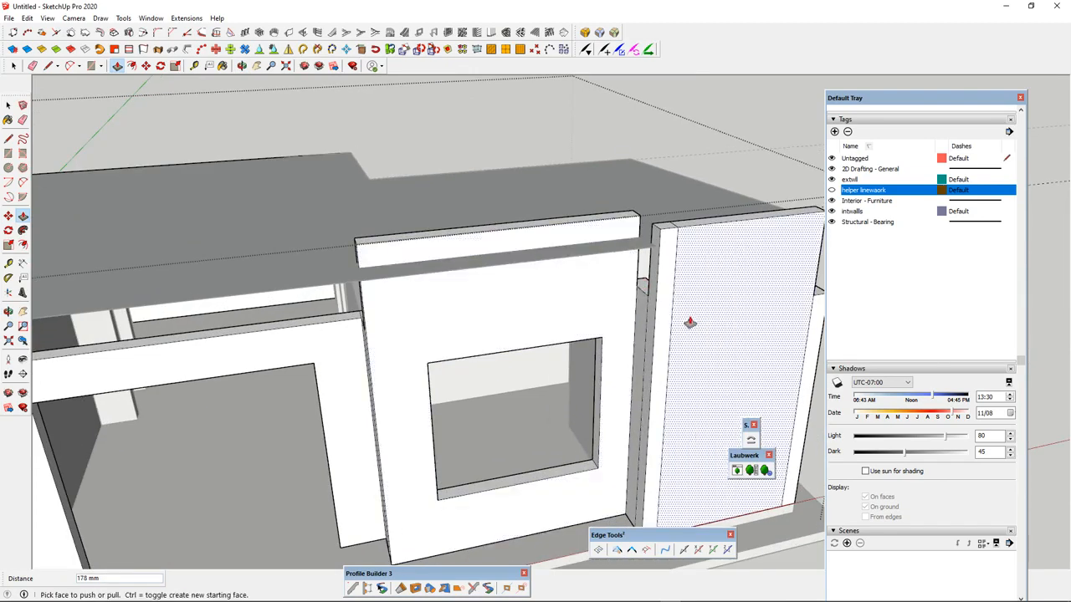
middle_click_drag(691, 318, 390, 330)
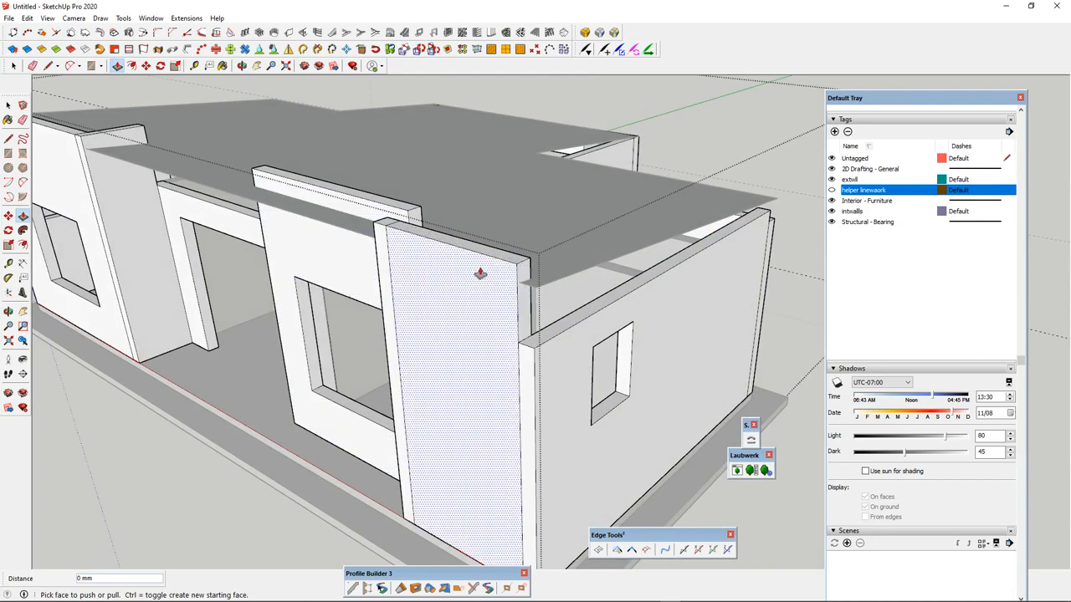
middle_click_drag(536, 354, 720, 303)
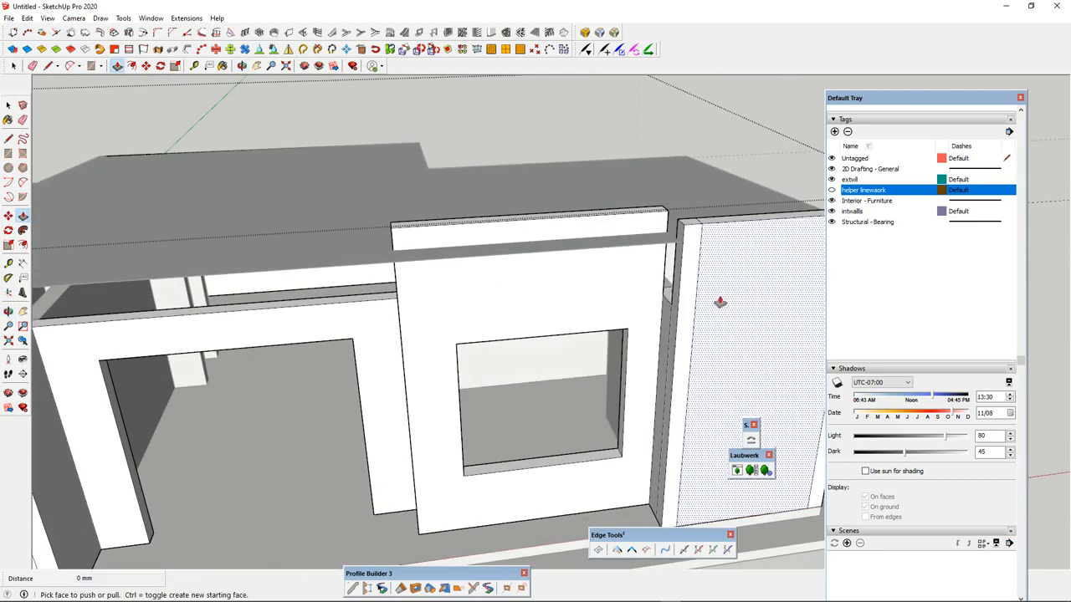
scroll(538, 266, "down", 3)
scroll(682, 251, "up", 3)
middle_click_drag(617, 270, 657, 296)
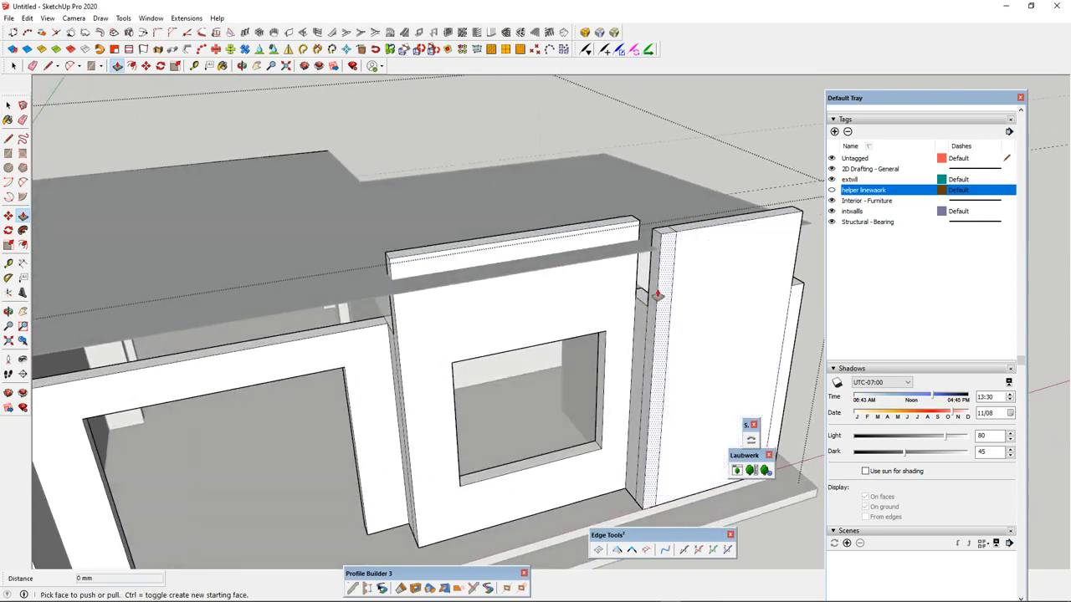
scroll(623, 226, "down", 3)
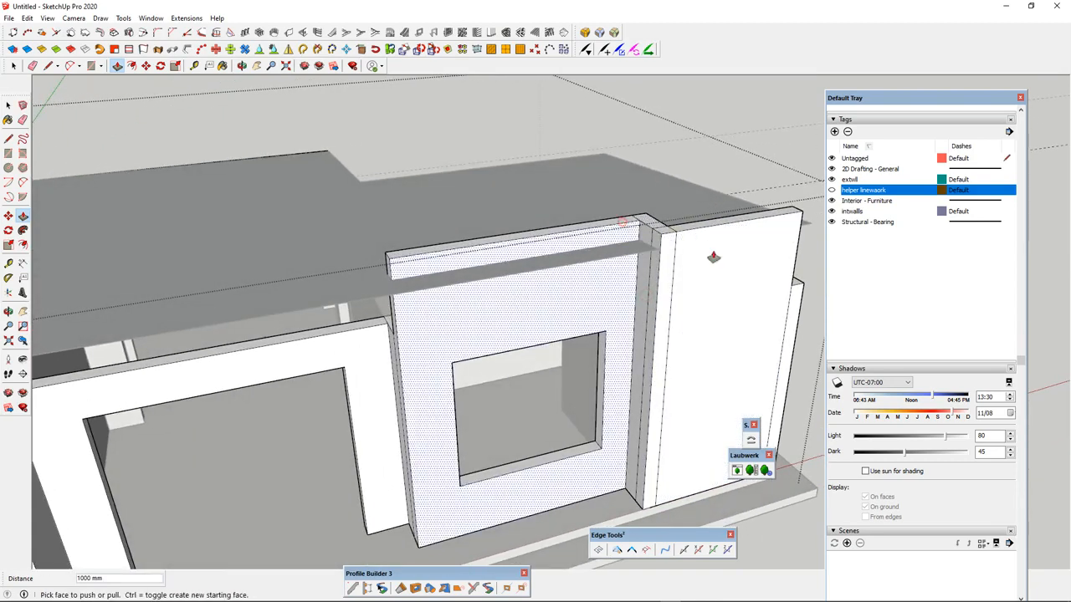
- Raise the top of the side wall with the single small window to match the front parapet
mouse_move(717, 256)
middle_mouse_down()
mouse_move(287, 296)
mouse_move(426, 307)
mouse_move(502, 265)
middle_mouse_up()
mouse_move(490, 184)
middle_mouse_down()
mouse_move(424, 246)
mouse_move(467, 259)
mouse_move(629, 258)
middle_mouse_up()
scroll(602, 248, "down", 4)
scroll(478, 237, "up", 3)
mouse_move(478, 239)
middle_mouse_down()
mouse_move(287, 185)
mouse_move(531, 222)
mouse_move(712, 340)
mouse_move(533, 384)
mouse_move(393, 327)
middle_mouse_up()
middle_click_drag(751, 268, 326, 234)
scroll(452, 272, "up", 3)
middle_click_drag(543, 303, 403, 329)
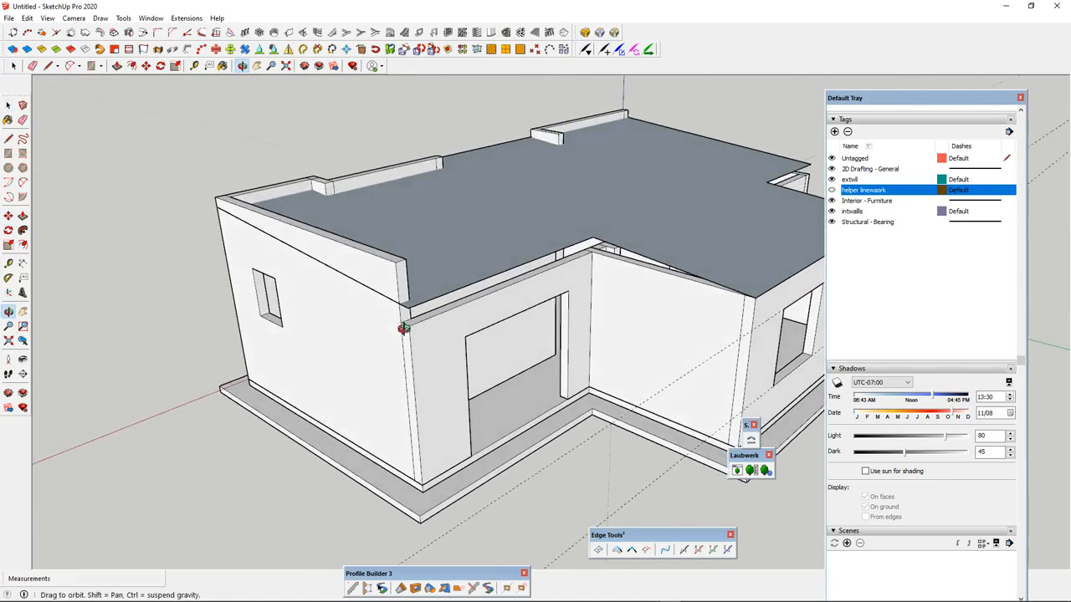
scroll(378, 297, "down", 3)
scroll(770, 258, "up", 4)
middle_click_drag(770, 258, 376, 280)
scroll(375, 279, "down", 2)
scroll(722, 277, "up", 2)
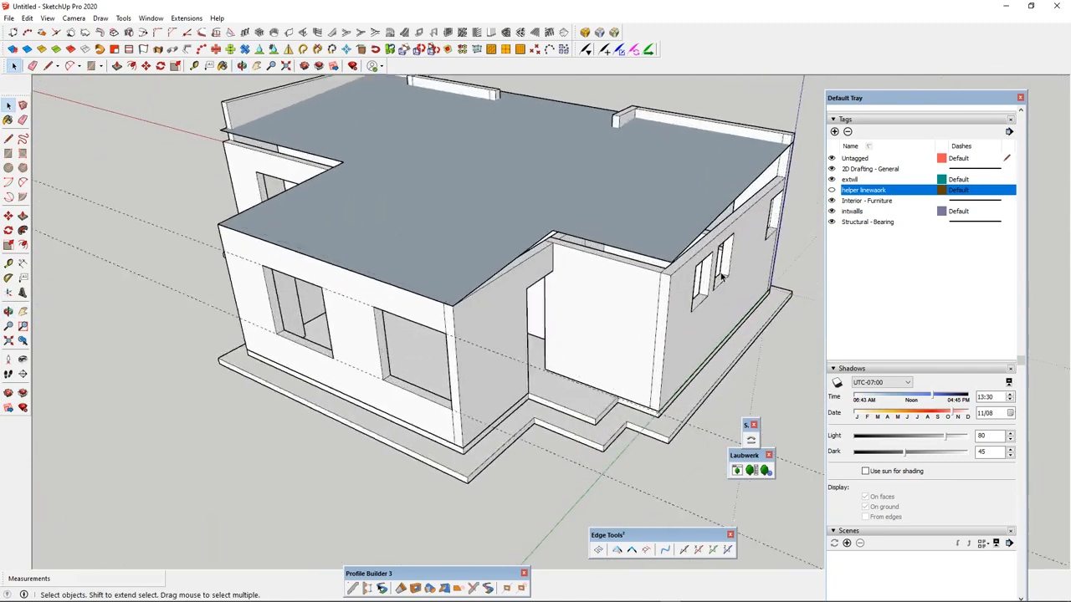
- Raise the tops of the side wall with three narrow windows and the adjoining entrance return wall to form parapets
scroll(721, 277, "up", 5)
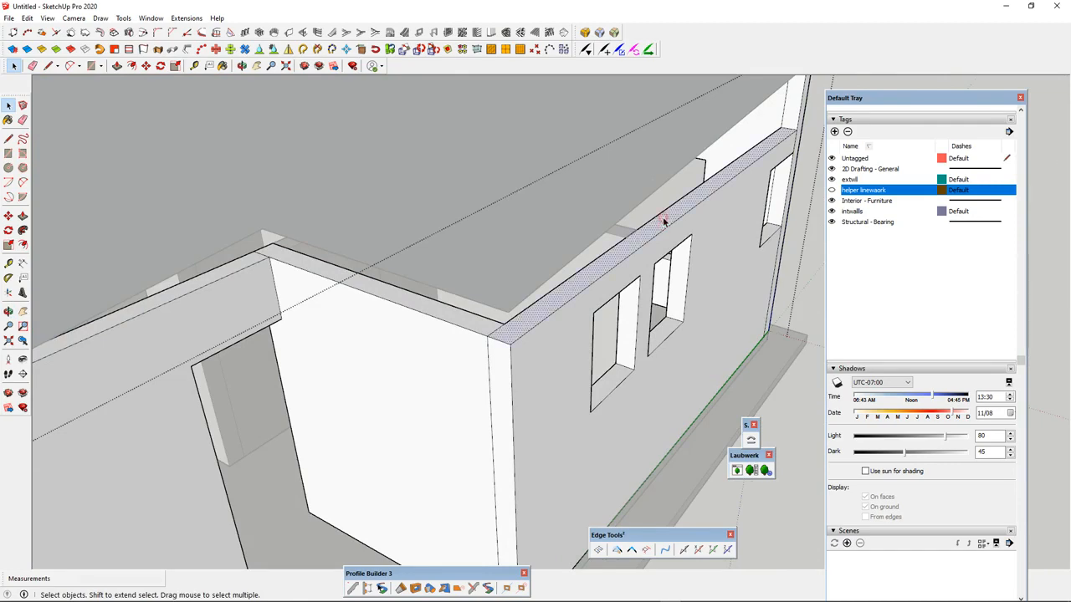
scroll(662, 223, "down", 5)
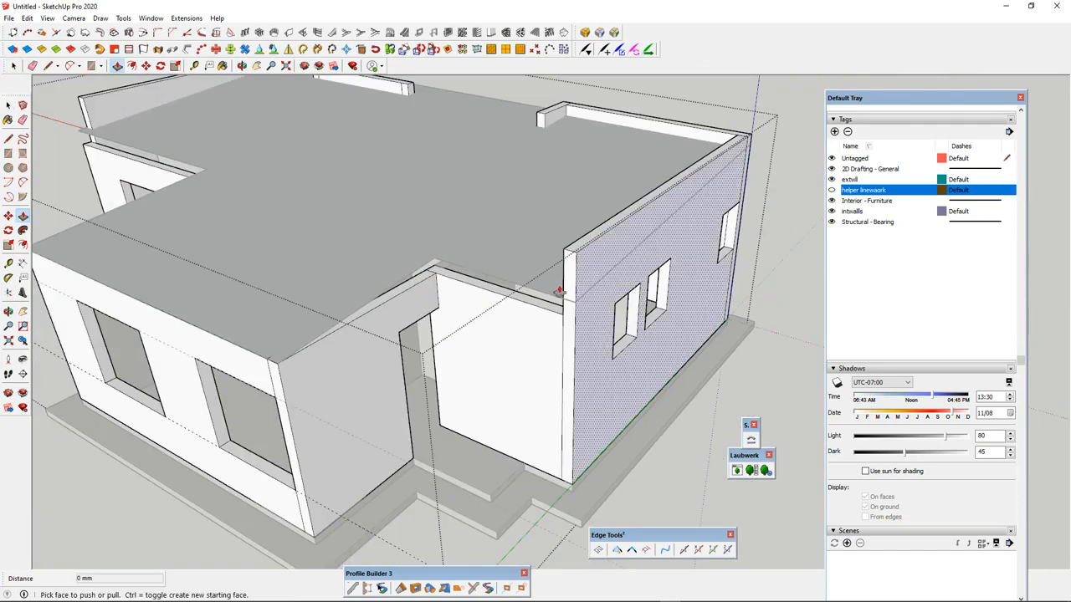
scroll(459, 278, "down", 1)
scroll(458, 277, "up", 2)
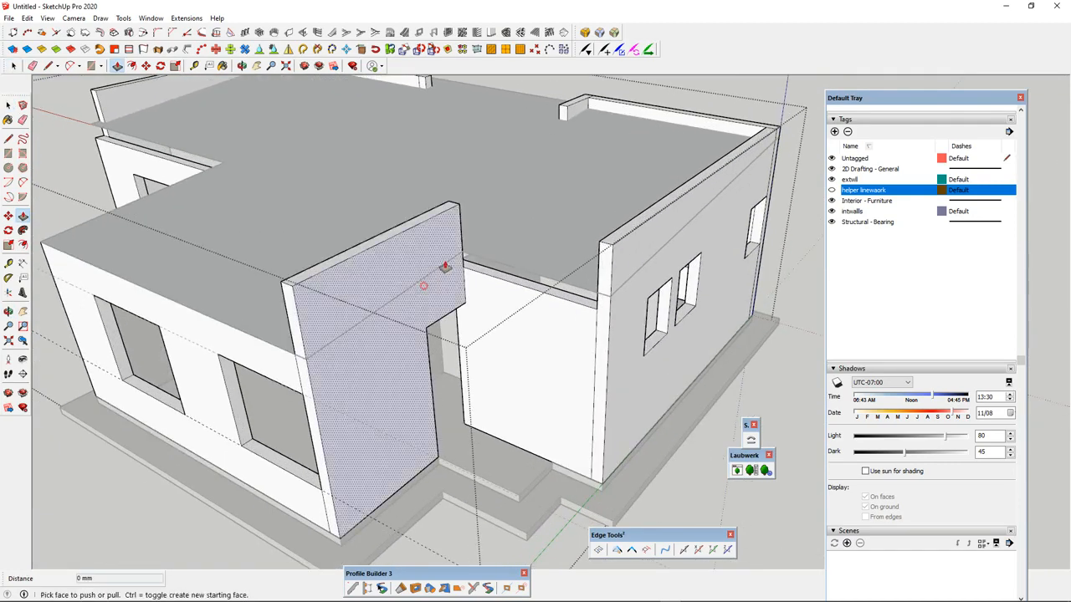
- Extend the end of the entrance return wall's parapet 200 mm to the inner edge of the adjoining recessed wall
scroll(429, 279, "up", 3)
middle_click_drag(471, 256, 218, 260)
middle_click_drag(418, 205, 512, 146)
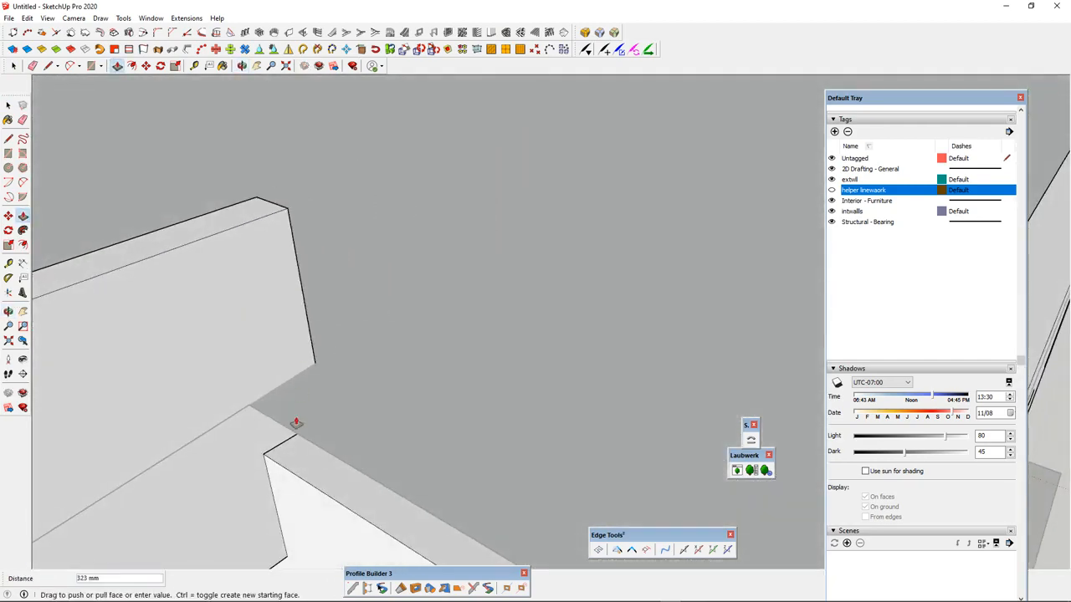
middle_click_drag(318, 447, 355, 410)
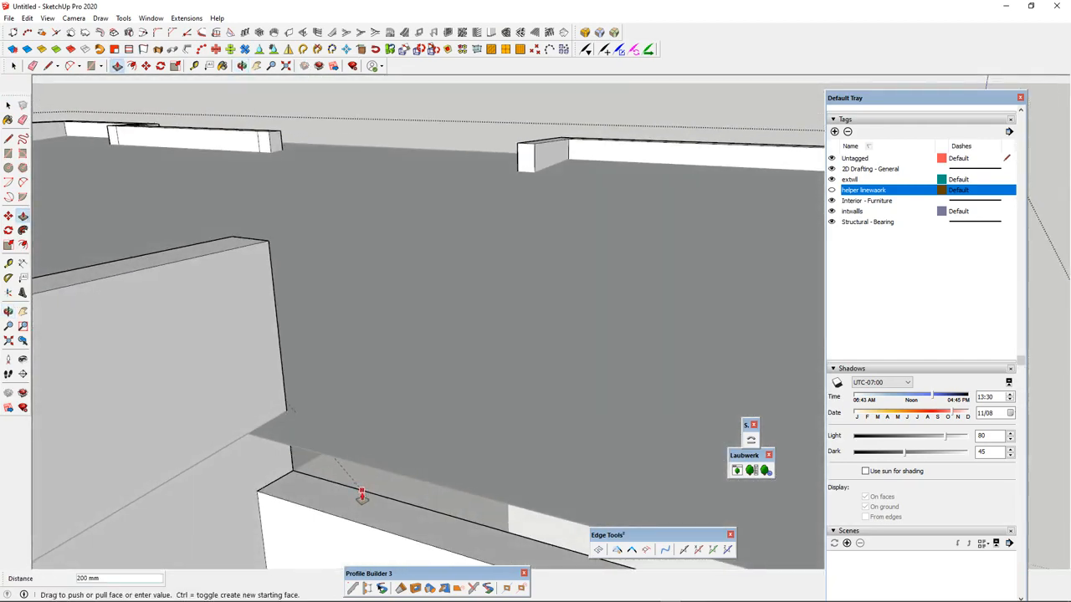
left_click(361, 492)
scroll(356, 258, "down", 7)
- Raise the top of the return wall beside the large corner opening by 800 mm to match the entrance parapet
key("space")
left_click(385, 268)
middle_click_drag(386, 269, 341, 339)
scroll(341, 340, "up", 4)
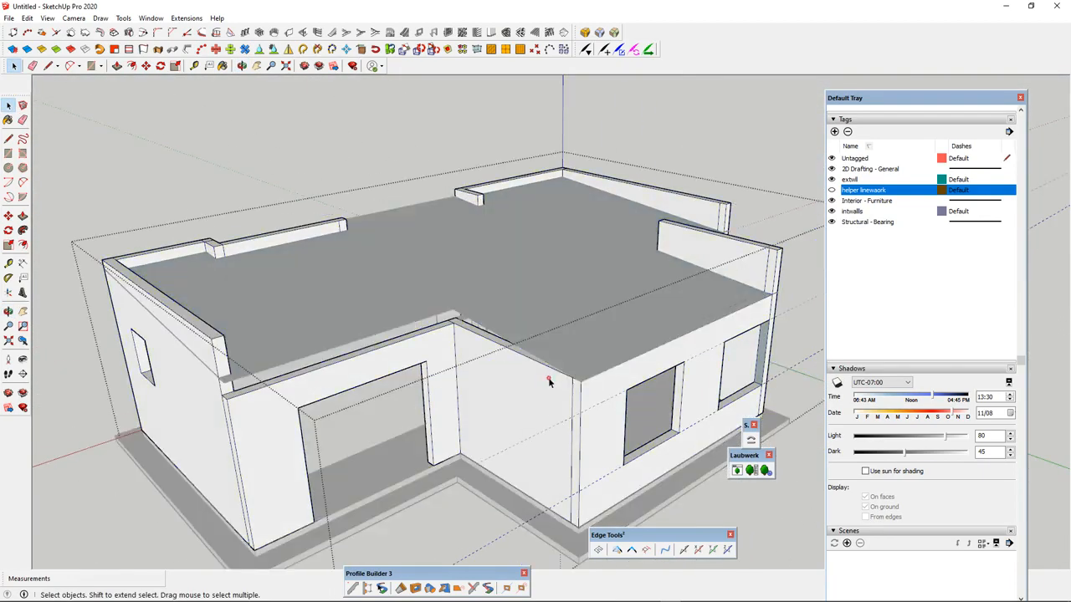
scroll(489, 336, "up", 3)
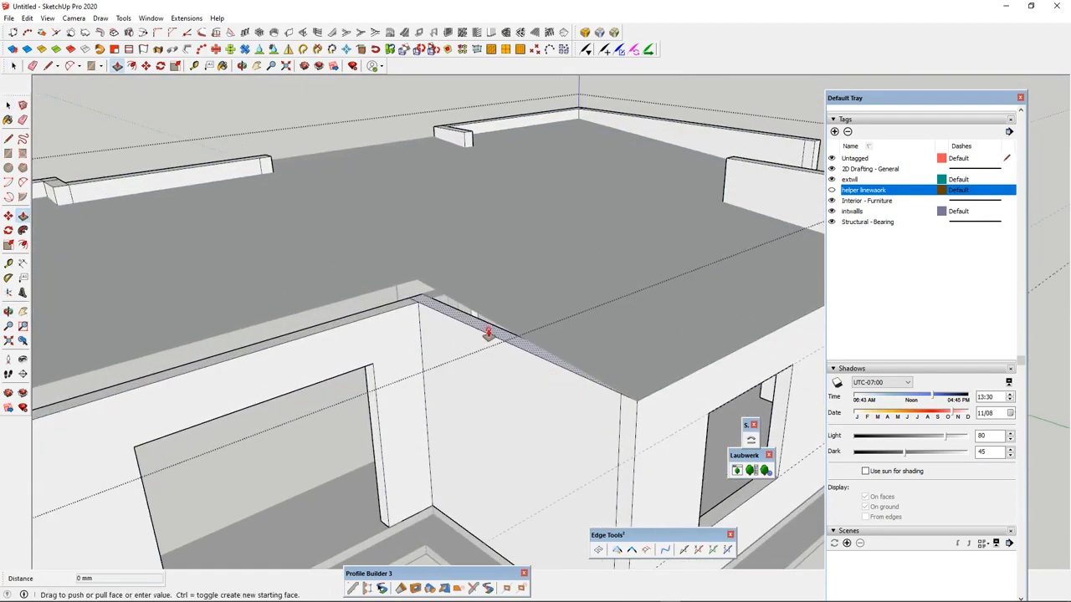
left_click(488, 333)
scroll(493, 333, "down", 3)
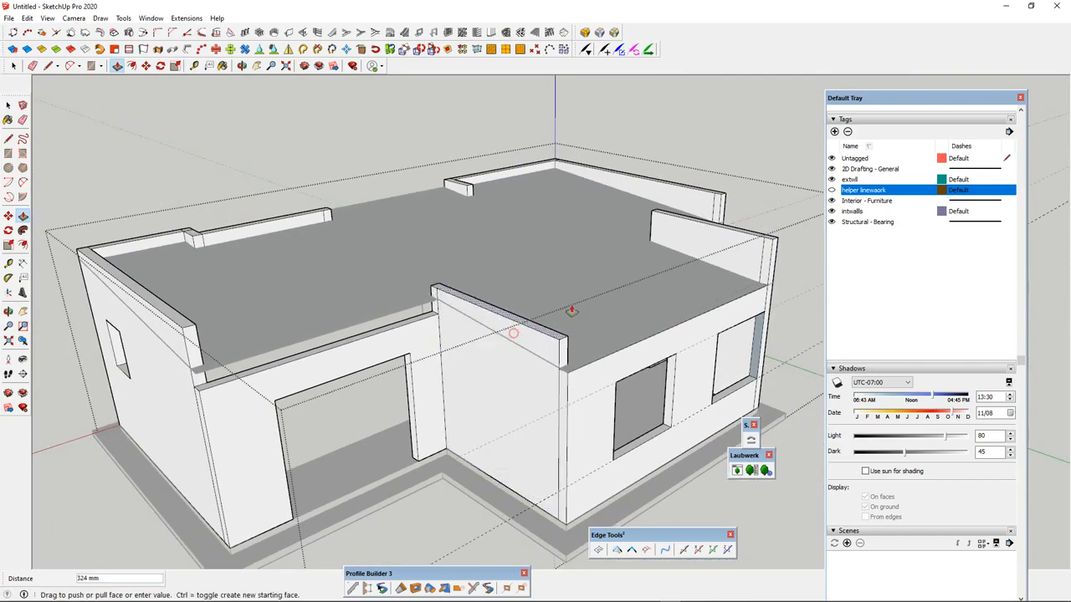
middle_click_drag(679, 309, 52, 213)
scroll(360, 248, "up", 2)
middle_click_drag(519, 260, 614, 325)
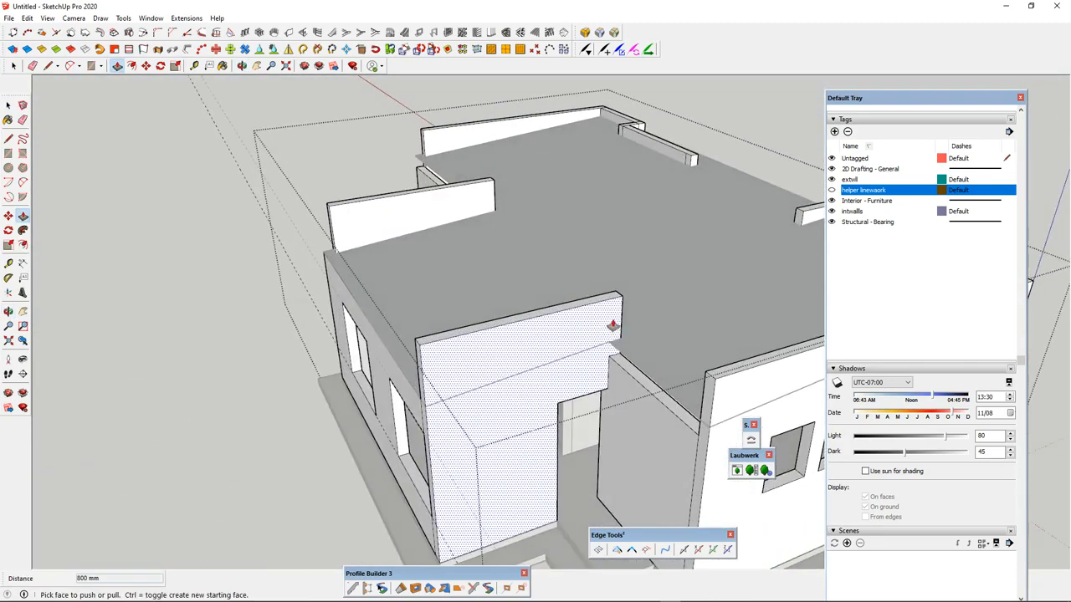
- Lower the parapets on the entrance return wall and the opposite return wall by 500 mm each
scroll(609, 285, "up", 2)
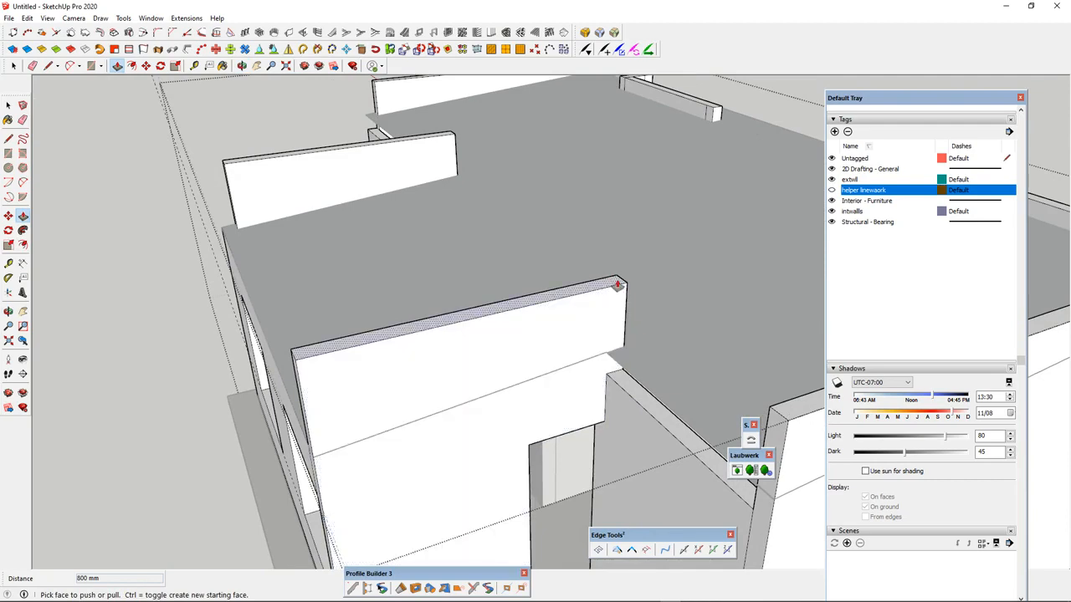
left_click_drag(617, 283, 619, 328)
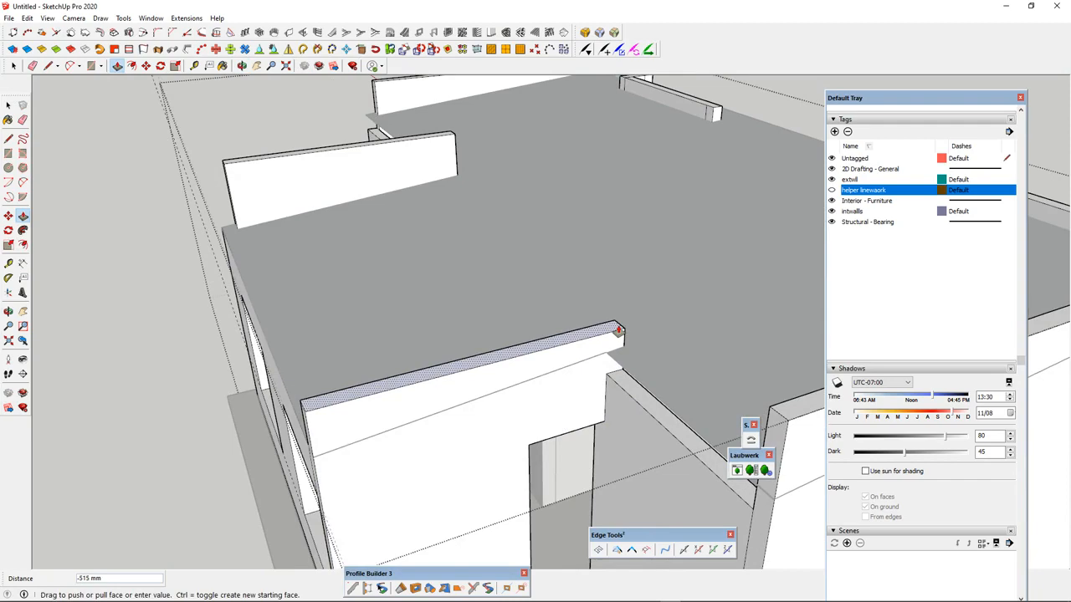
key("Return")
scroll(617, 331, "down", 4)
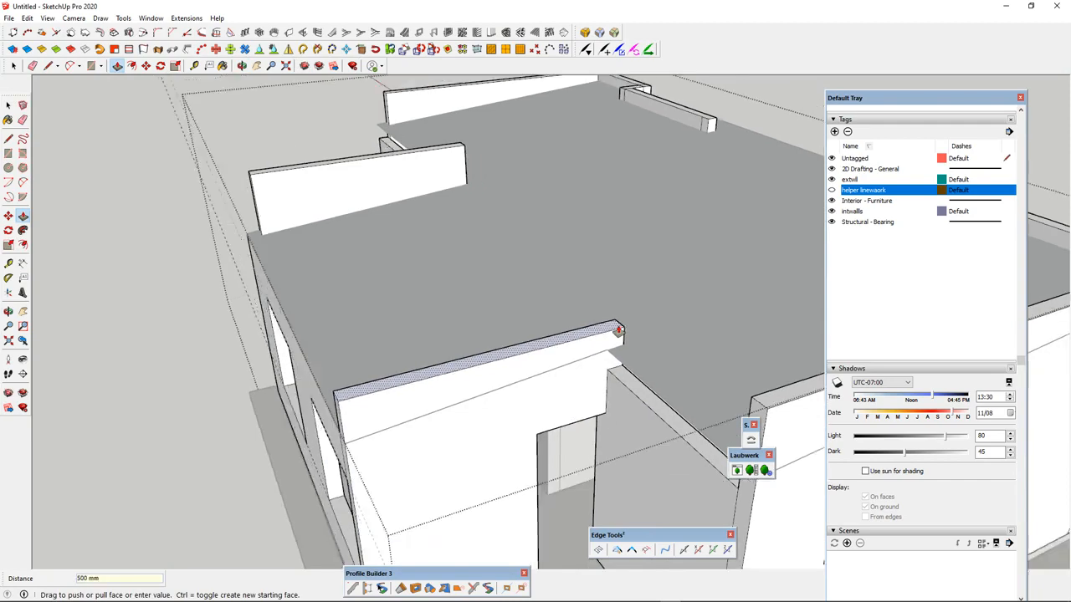
middle_click_drag(617, 332, 586, 332)
scroll(586, 332, "up", 3)
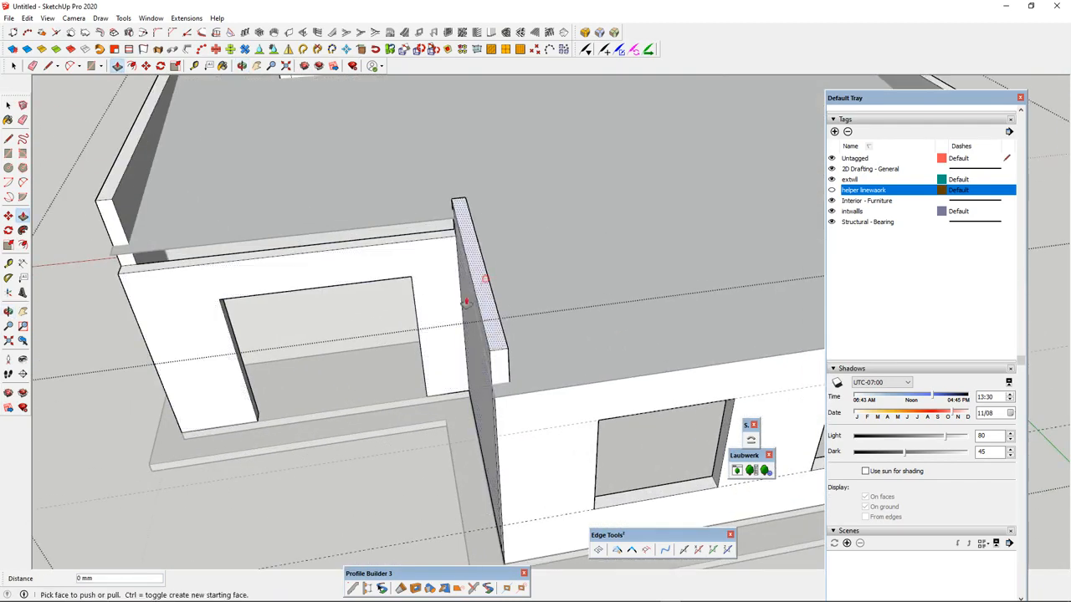
scroll(414, 310, "down", 5)
middle_click_drag(544, 302, 667, 205)
scroll(595, 260, "down", 3)
key("space")
key("Escape")
- Raise the top of the wall over the large corner opening by 200 mm to roof level
scroll(532, 256, "down", 2)
scroll(528, 263, "up", 3)
middle_click_drag(528, 262, 485, 281)
scroll(485, 281, "up", 6)
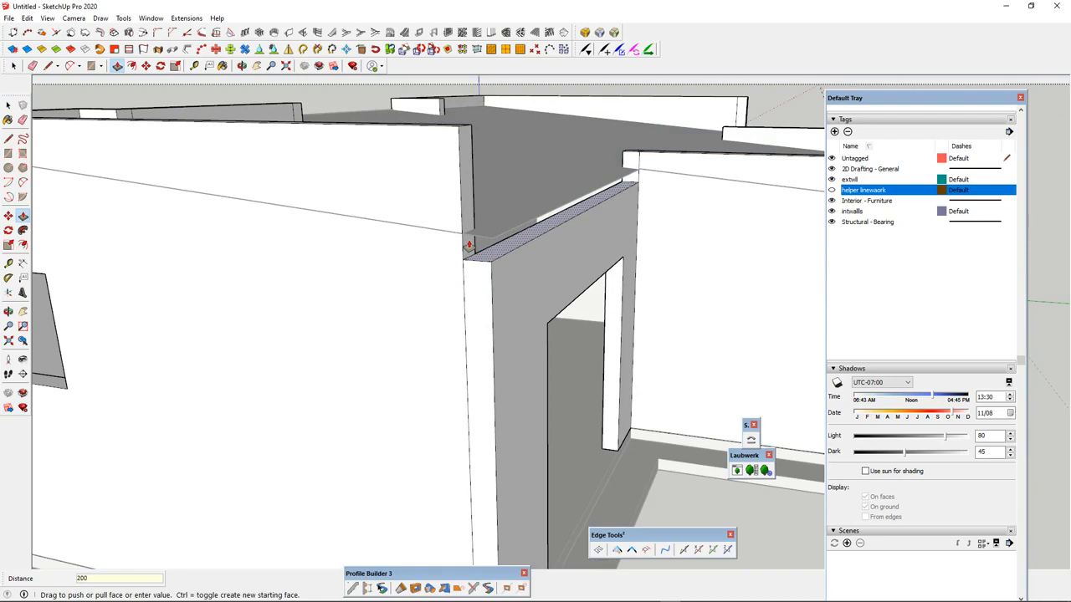
key("Return")
scroll(426, 351, "down", 8)
middle_click_drag(644, 304, 609, 253)
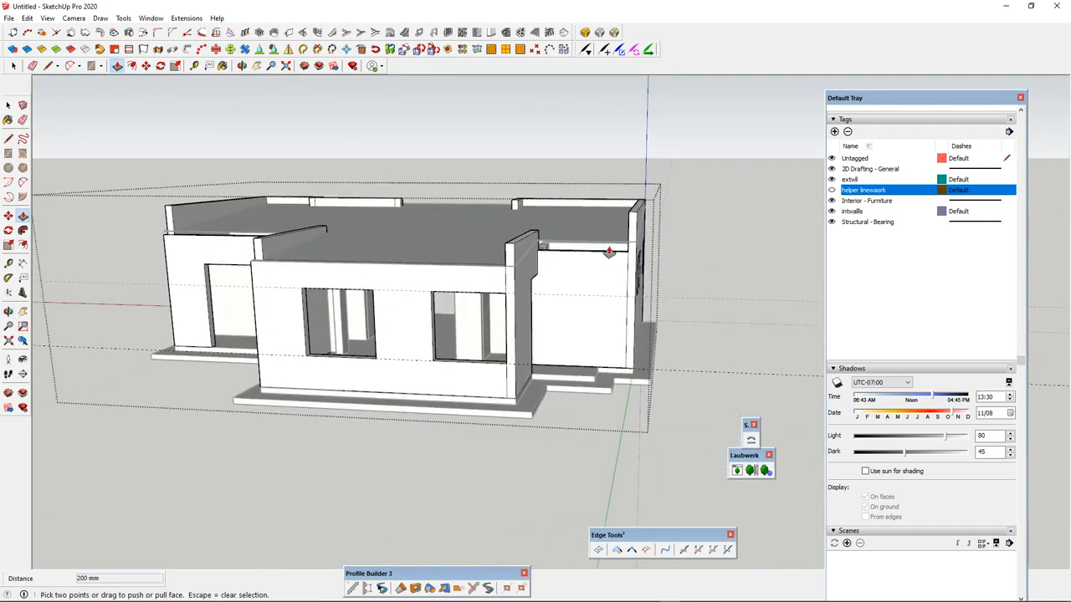
- Raise the top of the recessed wall beside the entrance to meet the roof surface
scroll(609, 253, "up", 6)
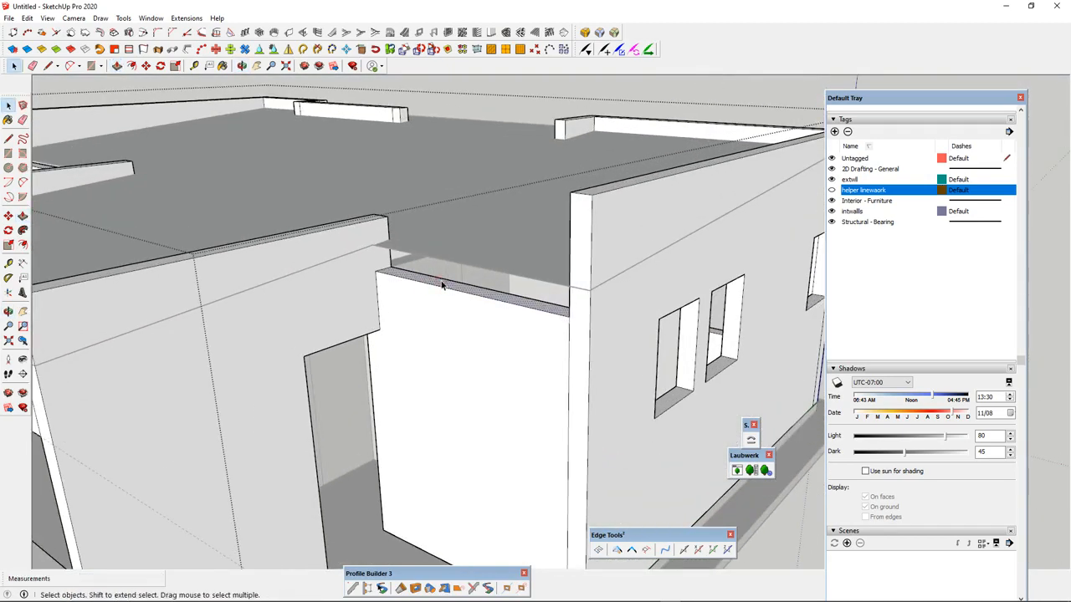
scroll(441, 284, "down", 10)
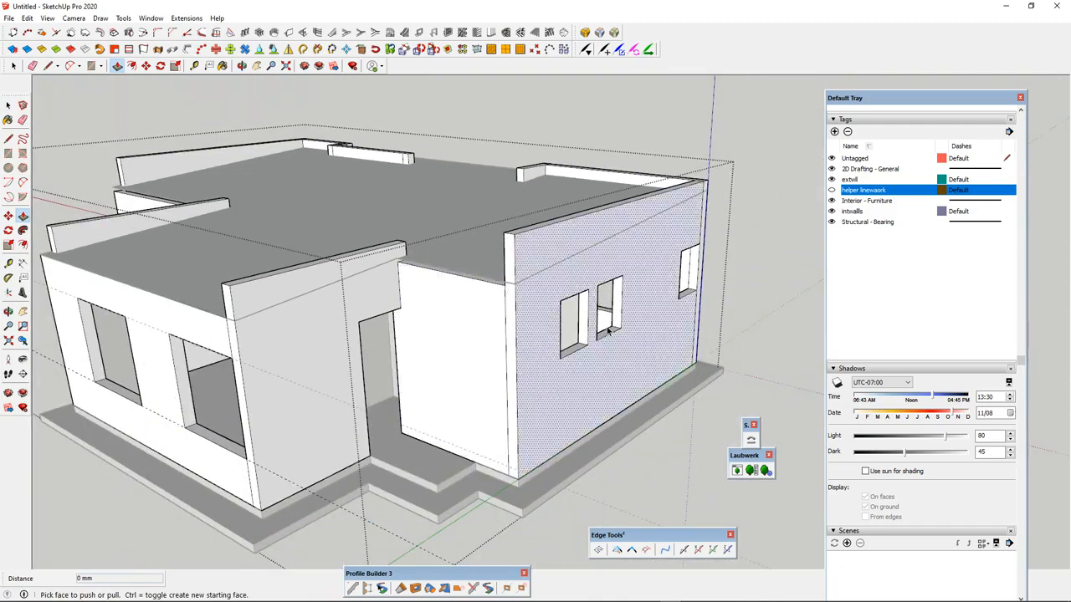
key("space")
- Open the roof group and draw a rectangle over the roof strip projecting beyond the parapet above the single-window wall
middle_click_drag(522, 347, 569, 410)
middle_click_drag(408, 312, 206, 254)
scroll(205, 253, "down", 3)
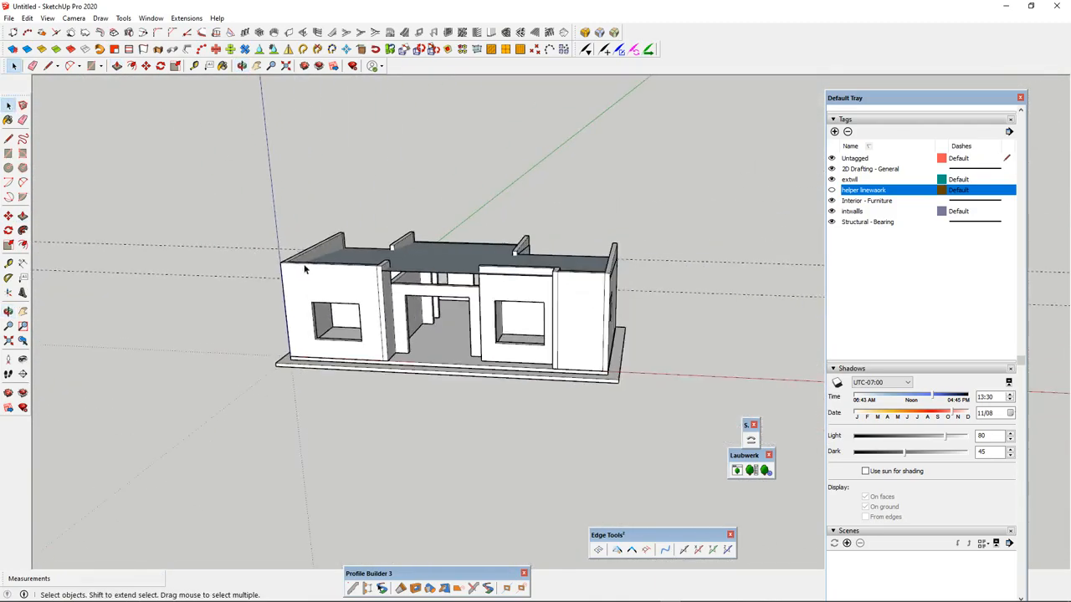
scroll(534, 287, "up", 4)
middle_click_drag(535, 287, 546, 405)
scroll(414, 336, "up", 3)
middle_click_drag(414, 335, 603, 381)
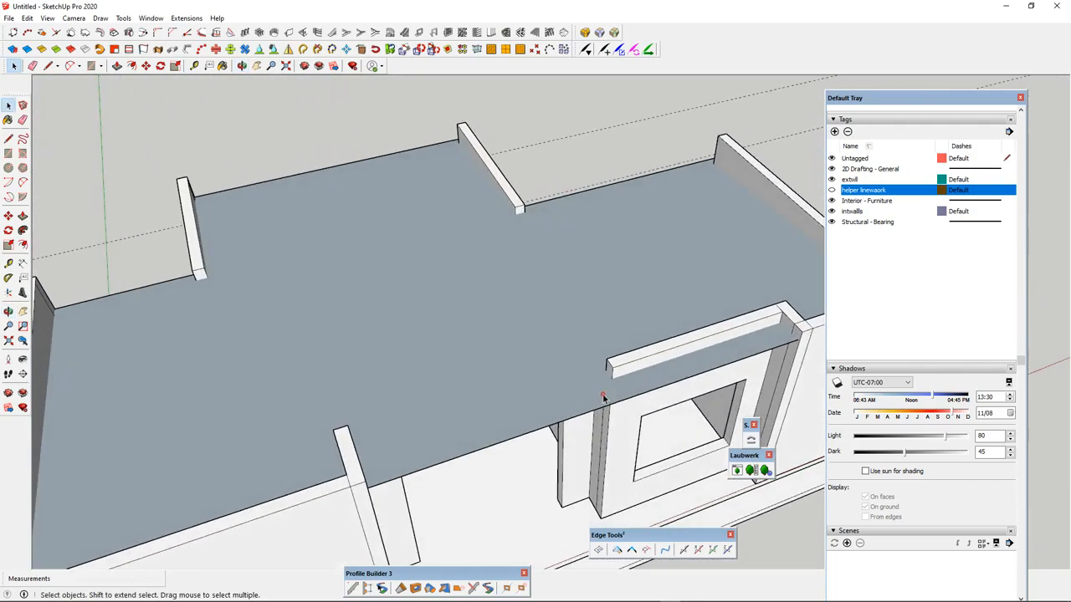
scroll(617, 389, "up", 2)
scroll(493, 378, "down", 3)
scroll(546, 376, "up", 2)
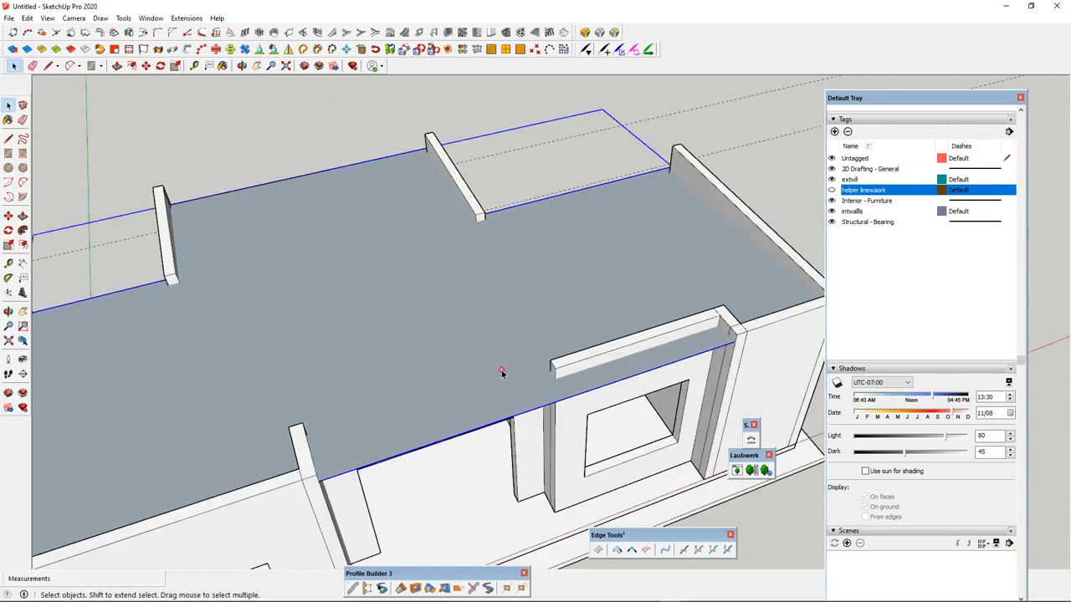
double_click(501, 369)
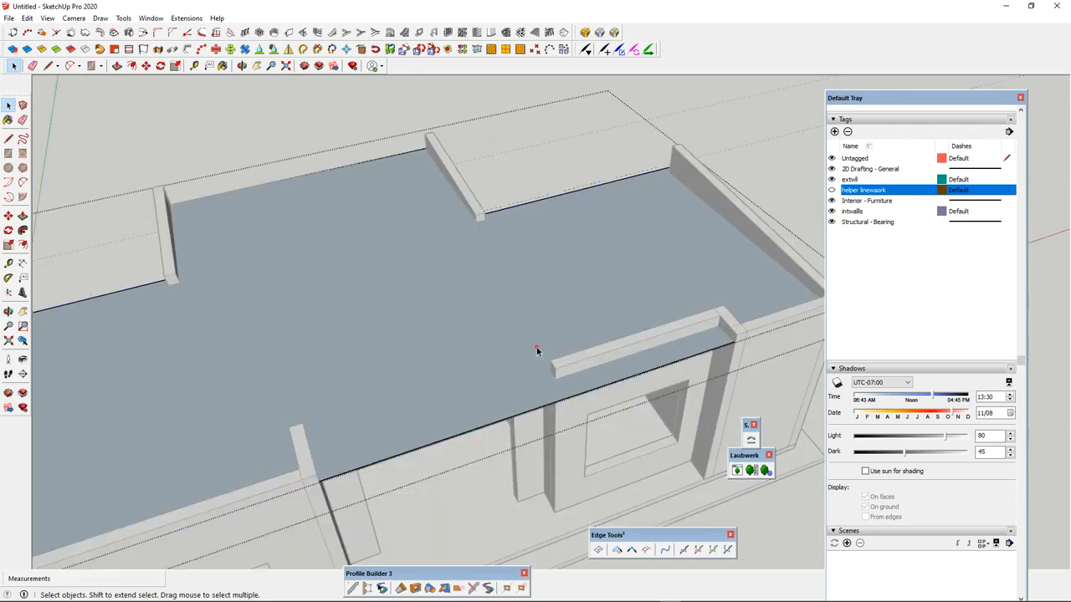
left_click(536, 347)
scroll(579, 383, "up", 4)
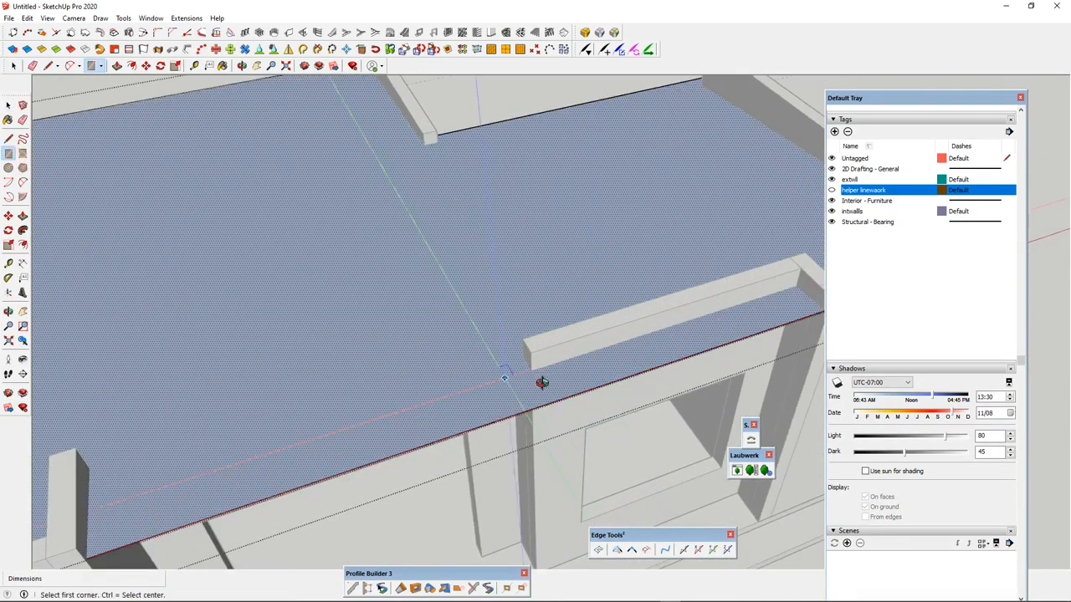
scroll(593, 356, "down", 3)
scroll(686, 337, "up", 3)
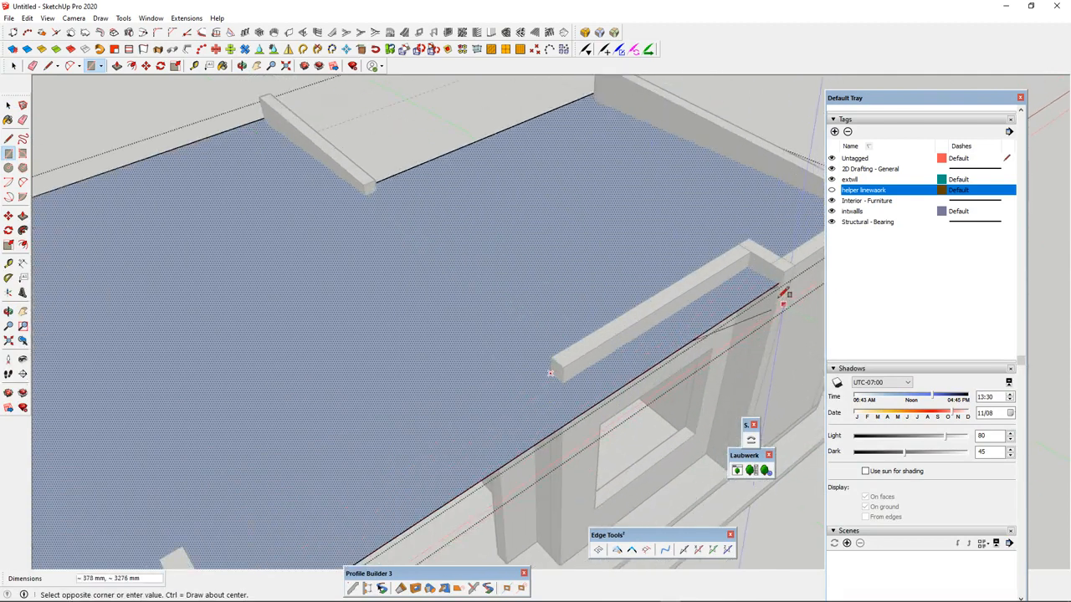
left_click(780, 279)
scroll(781, 285, "down", 3)
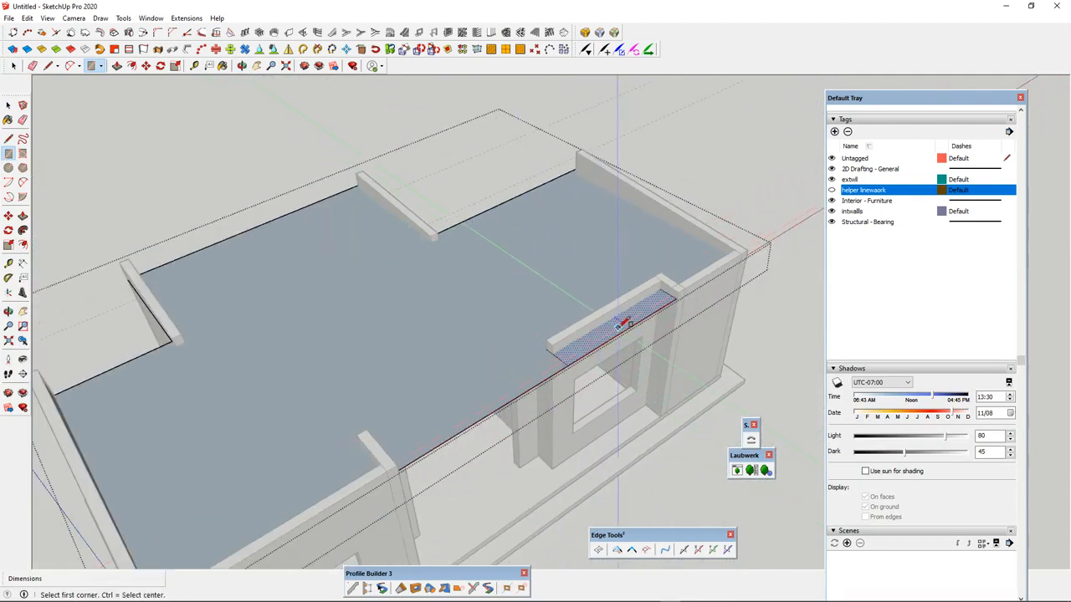
- Erase the rectangular roof strip outside the parapet and leave the roof group
scroll(624, 331, "up", 2)
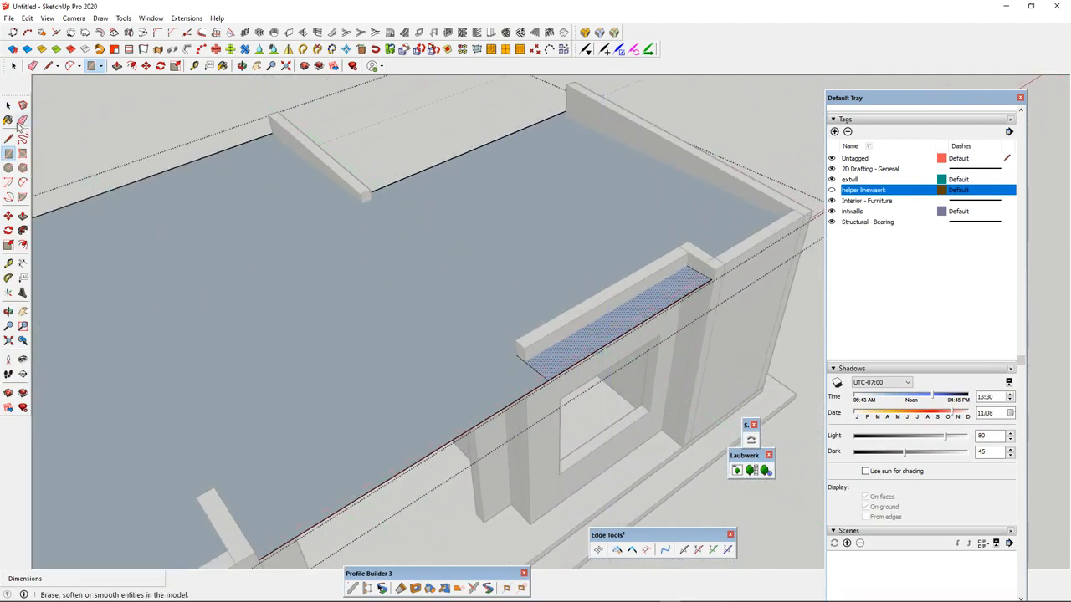
left_click(636, 327)
scroll(666, 366, "down", 3)
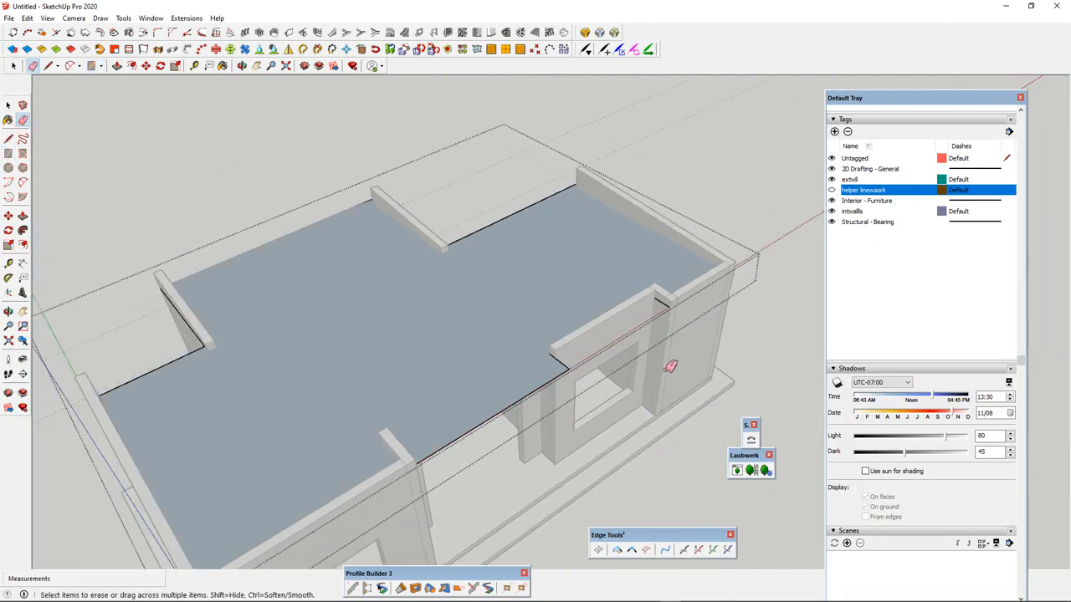
key("space")
key("Escape")
- Extrude the upper end face of the return wall beside the recessed opening outward by 400 mm, plus a separate 200 mm segment
mouse_move(658, 367)
middle_mouse_down()
mouse_move(431, 156)
mouse_move(421, 124)
mouse_move(516, 148)
middle_mouse_up()
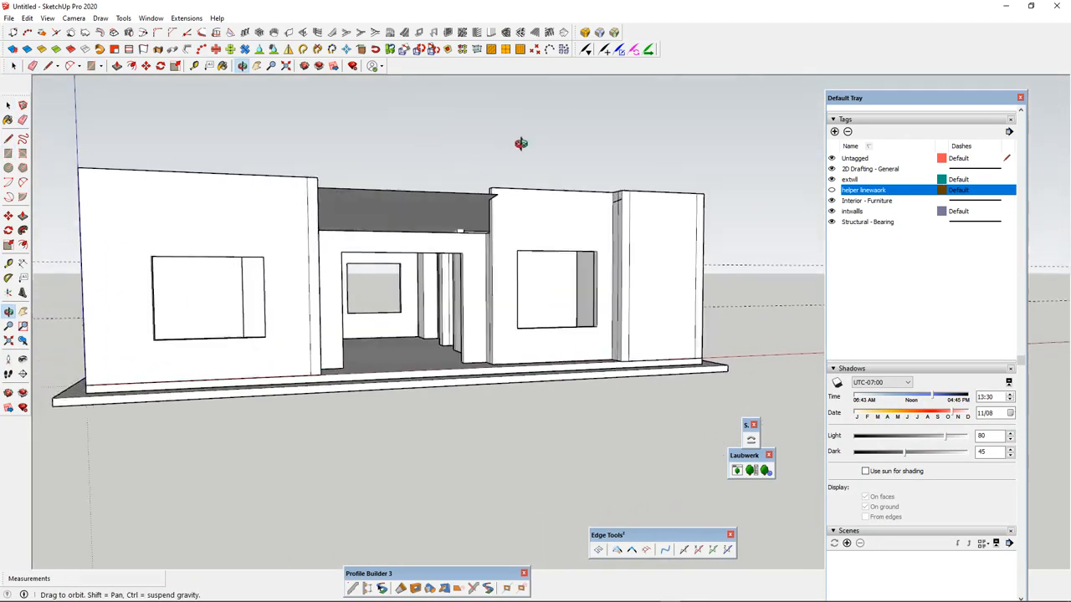
scroll(450, 206, "down", 3)
scroll(434, 231, "up", 3)
middle_click_drag(434, 231, 272, 238)
scroll(545, 276, "down", 2)
scroll(442, 270, "down", 1)
scroll(442, 291, "up", 2)
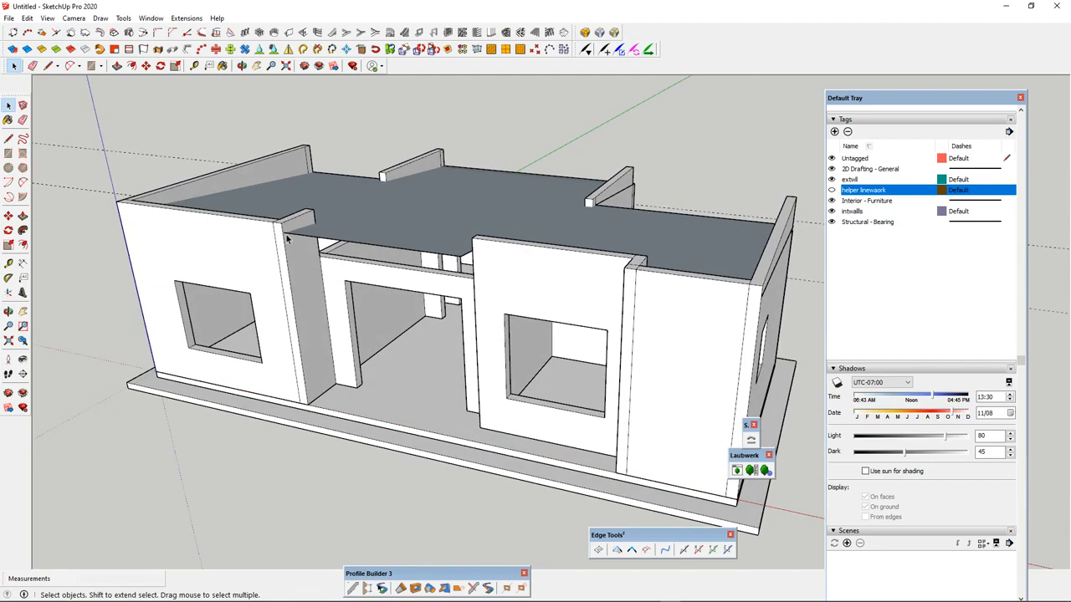
middle_click_drag(376, 270, 403, 295)
scroll(612, 313, "down", 2)
scroll(403, 295, "up", 3)
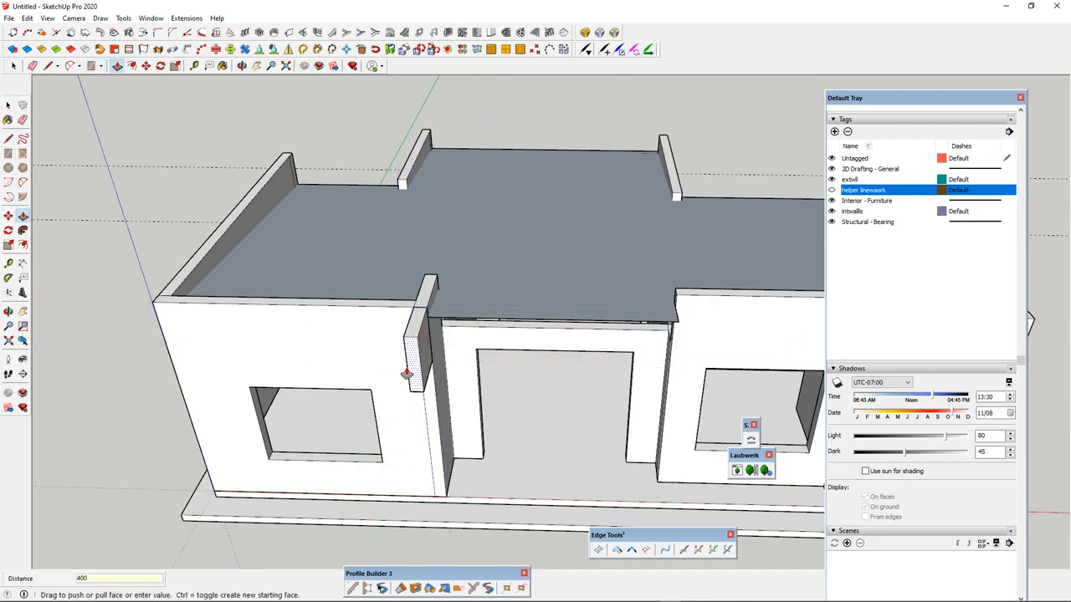
middle_click_drag(362, 393, 366, 342)
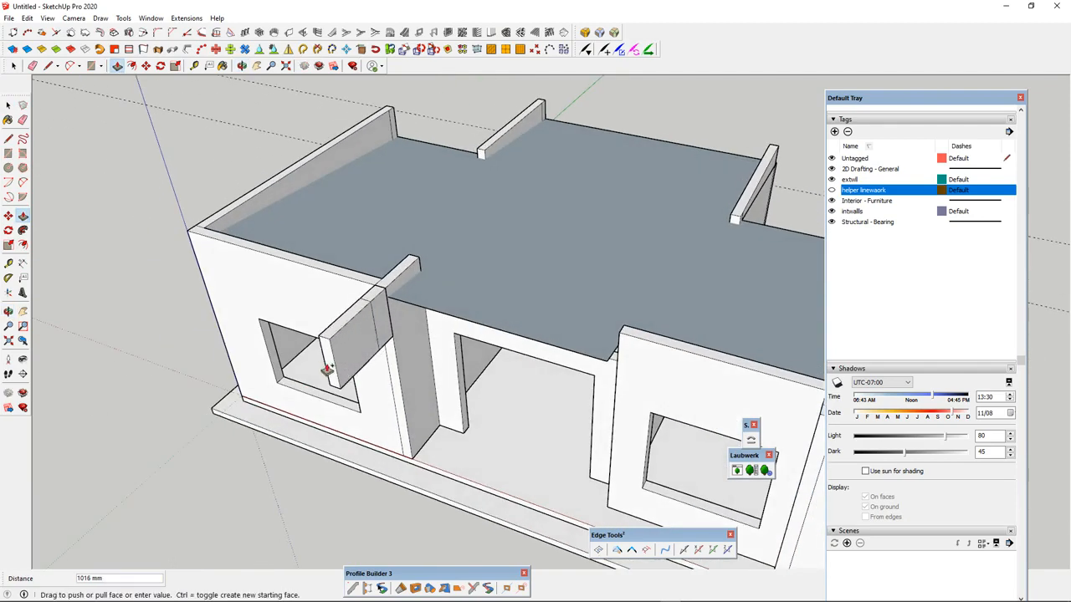
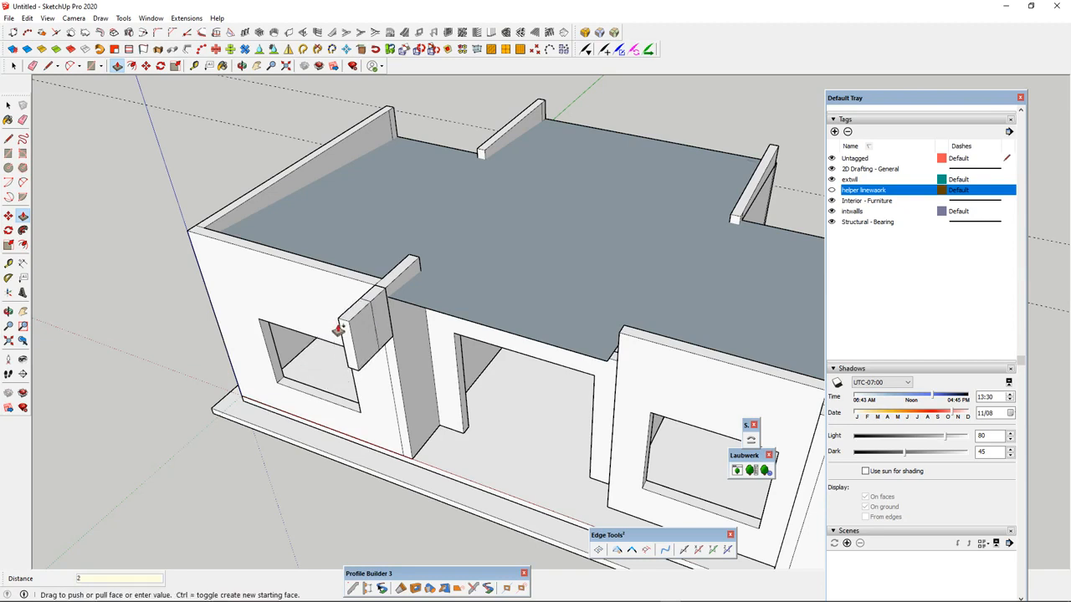
scroll(403, 318, "up", 1)
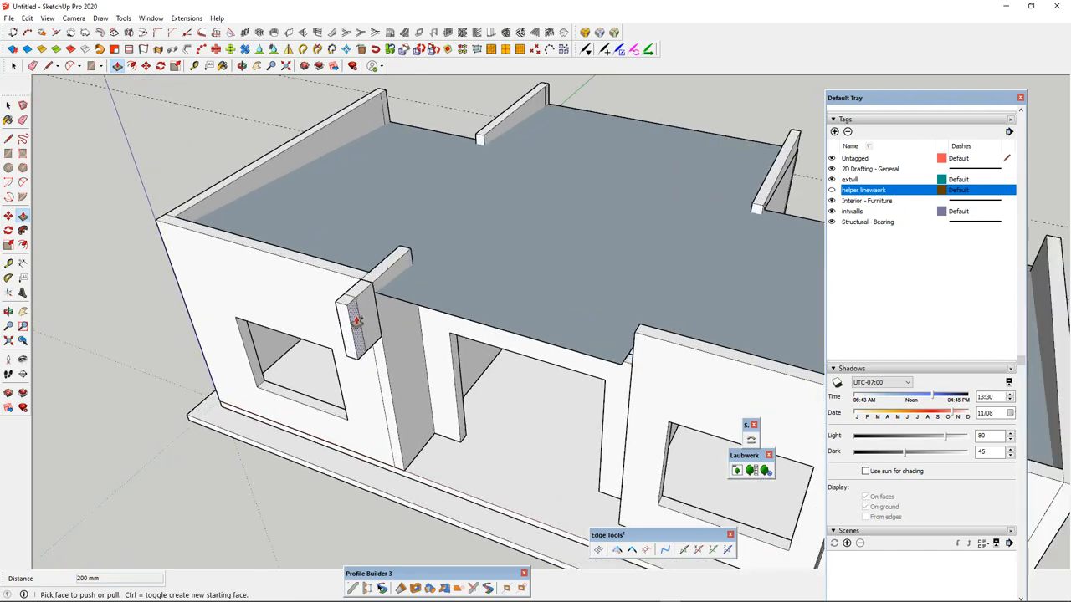
- Extend the 200 mm segment's inner side face 3800 mm across the recessed opening as a beam and add another short end segment
left_click(359, 322)
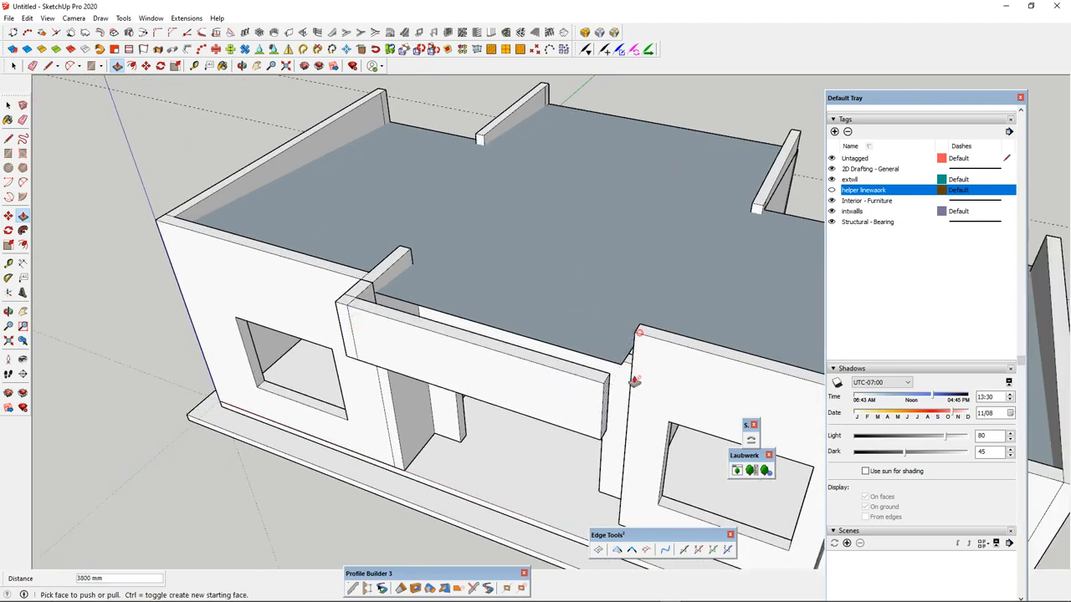
left_click(604, 393)
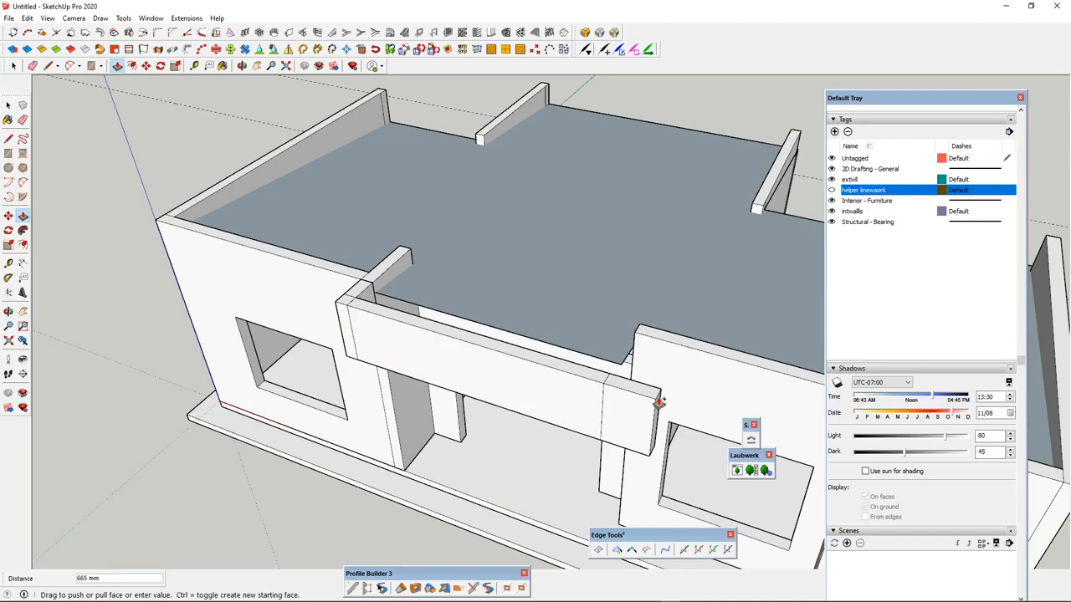
middle_click_drag(699, 390, 356, 387)
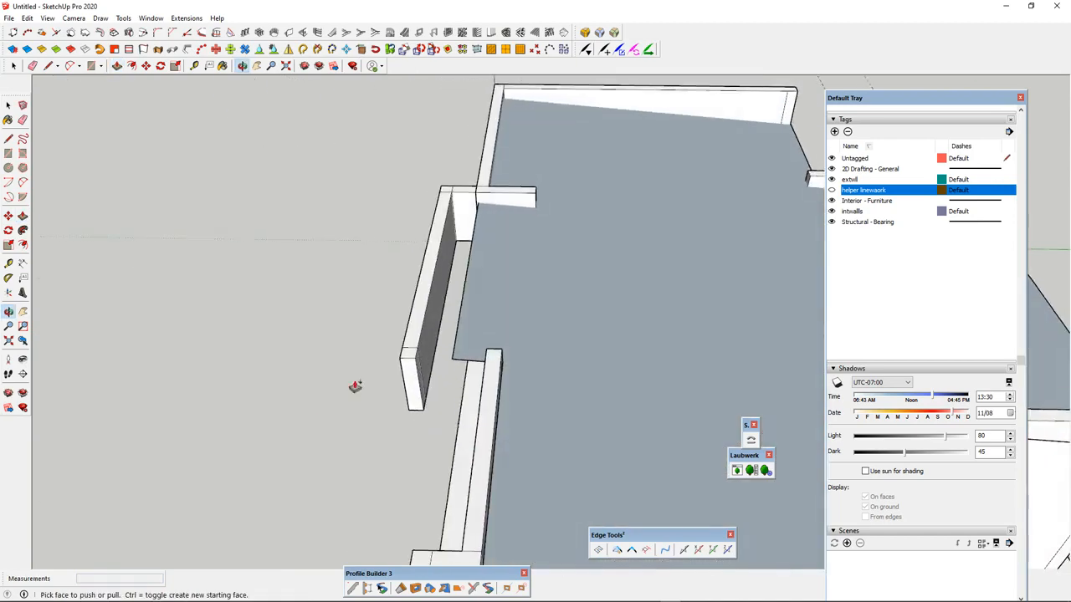
- Extrude the inner face of the beam's short end segment 900 mm back to the wall beside the recessed opening
scroll(418, 368, "up", 2)
left_click(422, 372)
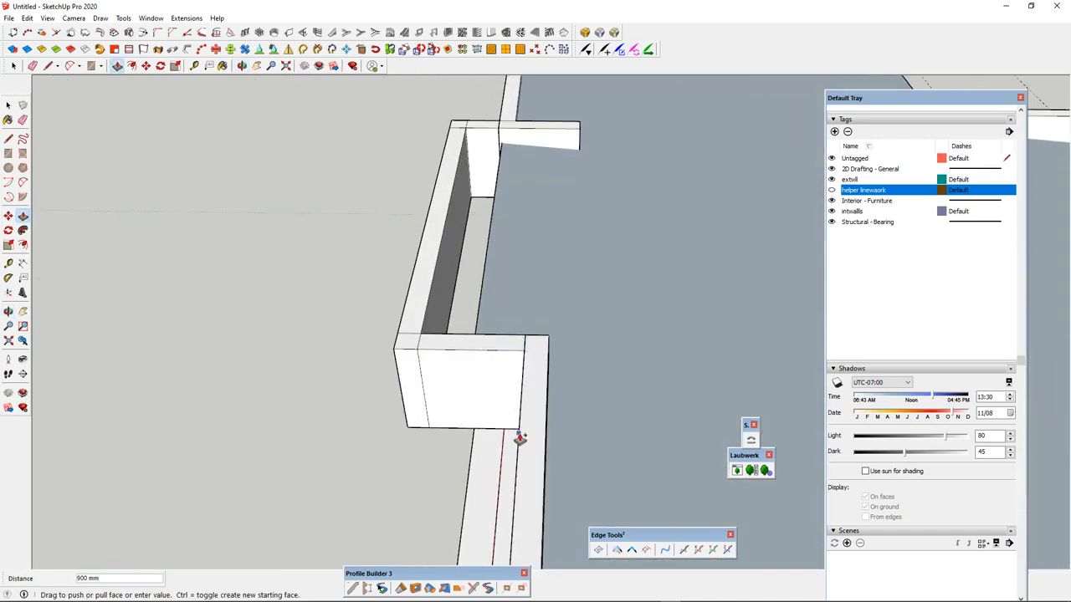
left_click(520, 439)
middle_click_drag(512, 402, 584, 257)
scroll(469, 310, "down", 4)
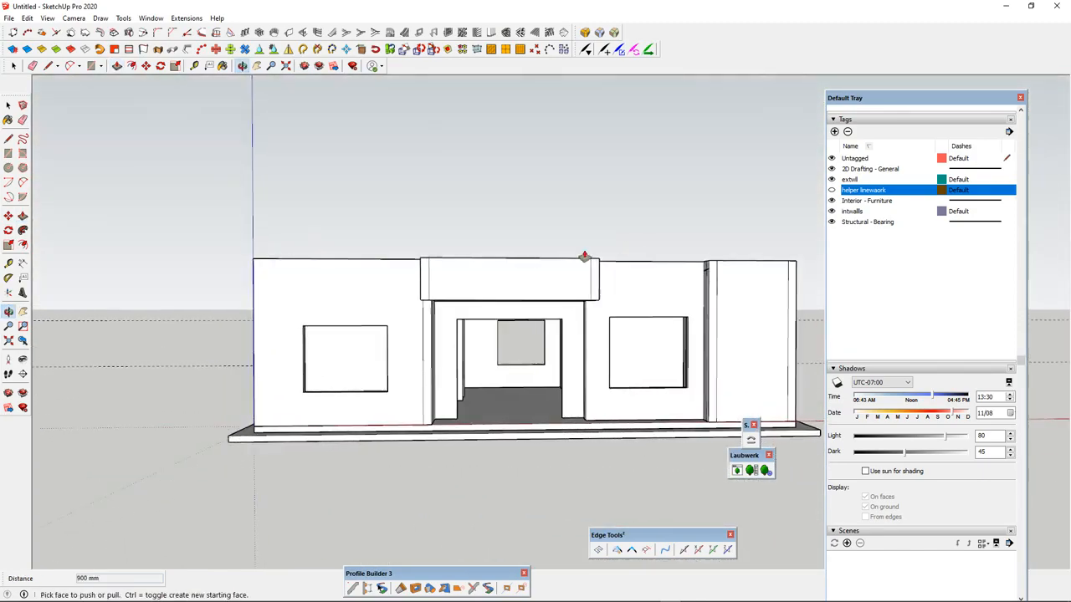
- Examine the completed beam frame across the recessed opening from the front, the side and above
scroll(521, 312, "up", 4)
middle_click_drag(507, 315, 316, 303)
scroll(487, 292, "down", 3)
left_click_drag(315, 303, 280, 305)
middle_click_drag(598, 311, 402, 318)
middle_click_drag(648, 321, 468, 318)
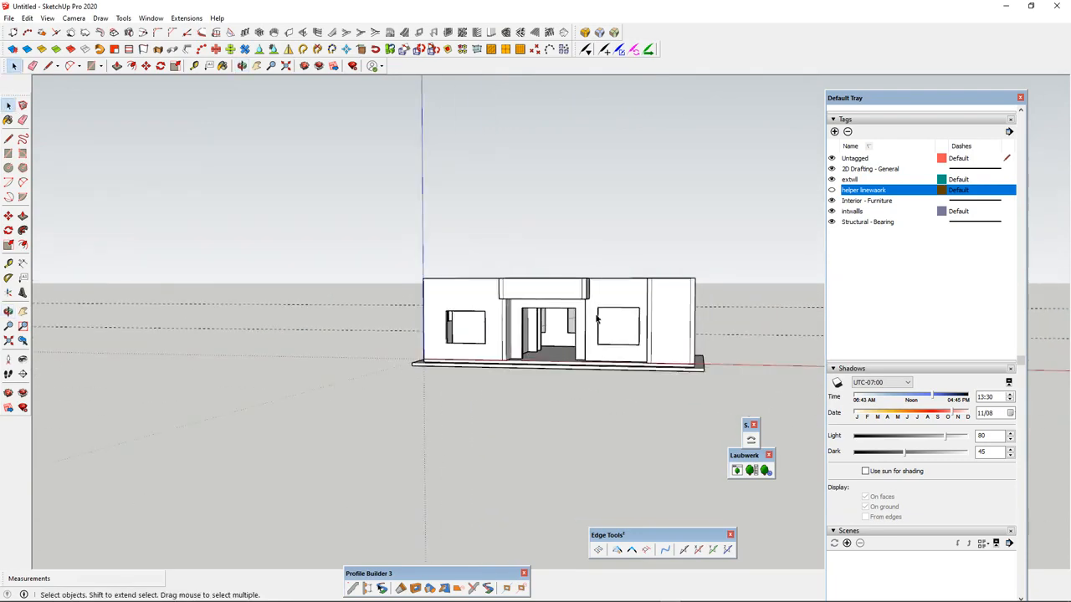
scroll(606, 304, "up", 4)
scroll(606, 305, "down", 3)
middle_click_drag(607, 305, 470, 402)
scroll(563, 368, "down", 2)
scroll(458, 396, "up", 2)
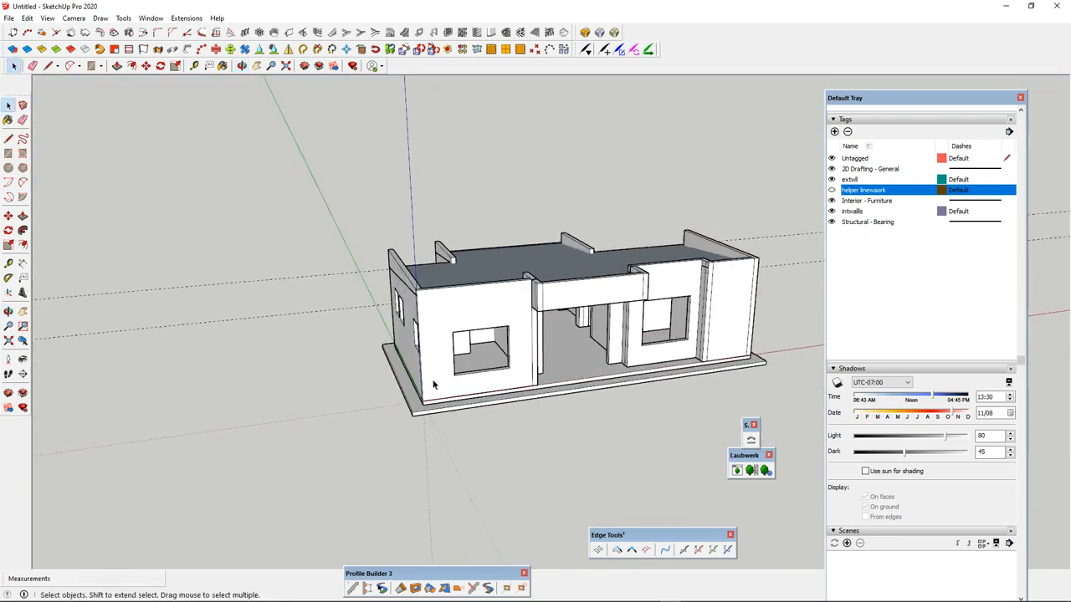
scroll(433, 385, "down", 2)
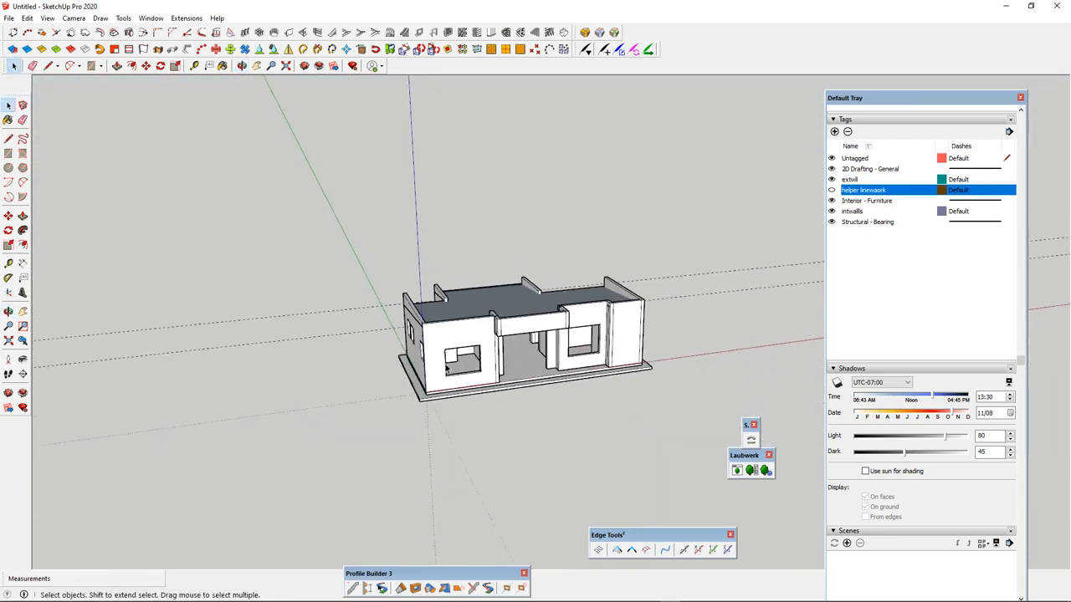
- Make the projecting beam frame above the recessed opening a separate group
scroll(528, 325, "up", 2)
right_click(531, 330)
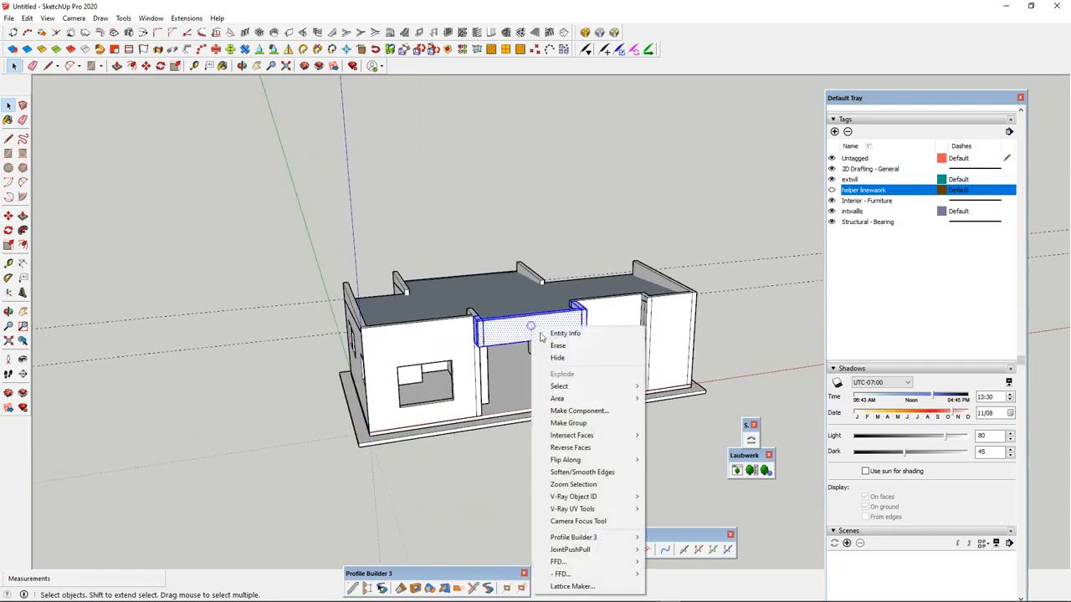
left_click(569, 423)
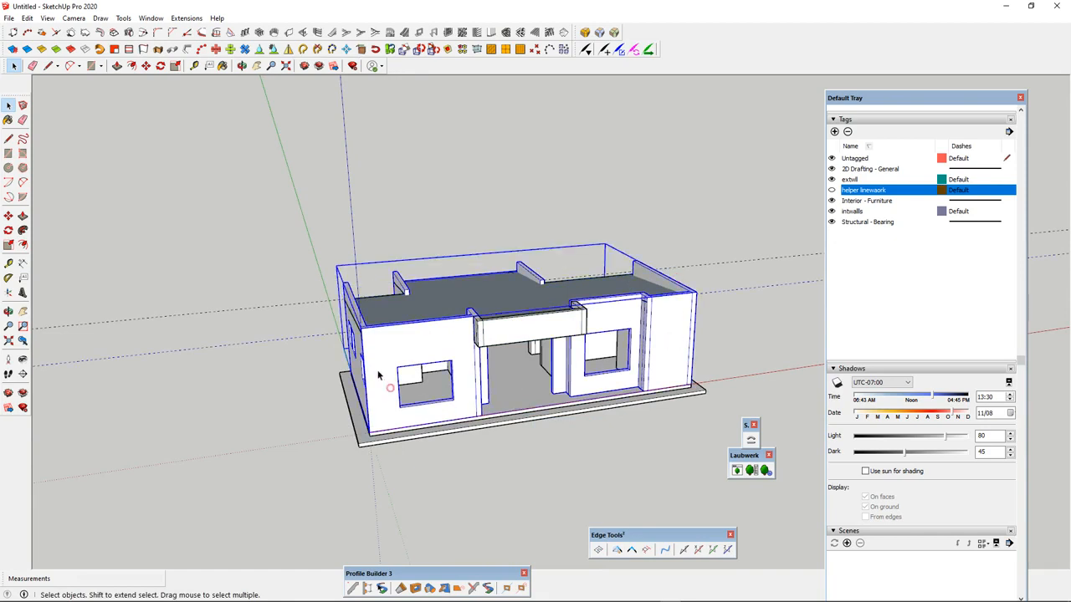
scroll(451, 377, "down", 2)
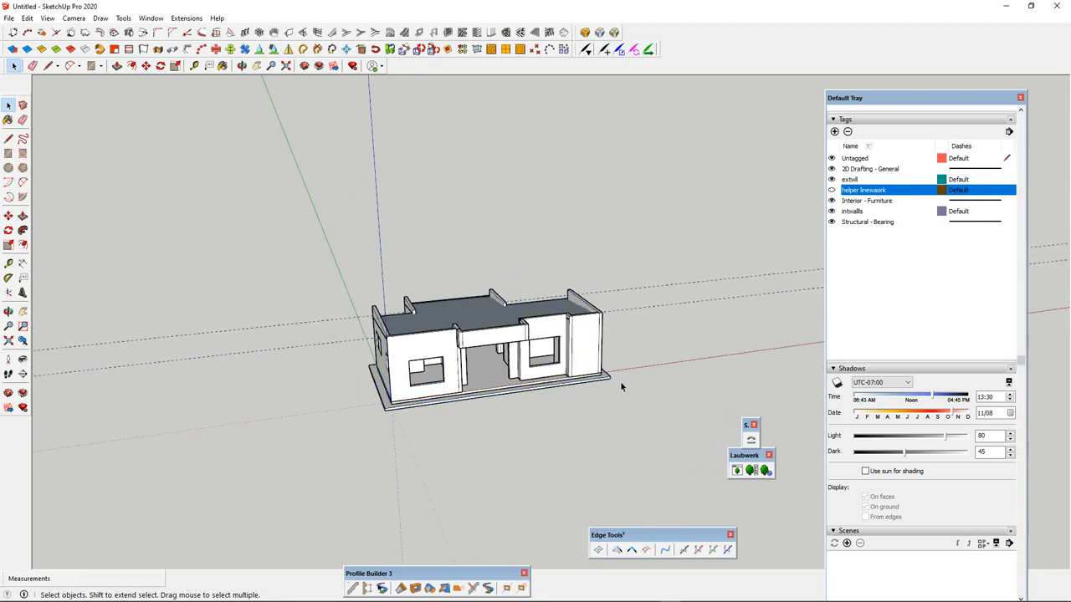
- Draw a large ground rectangle about 54 m by 73 m around the whole house
middle_click_drag(487, 408, 456, 407)
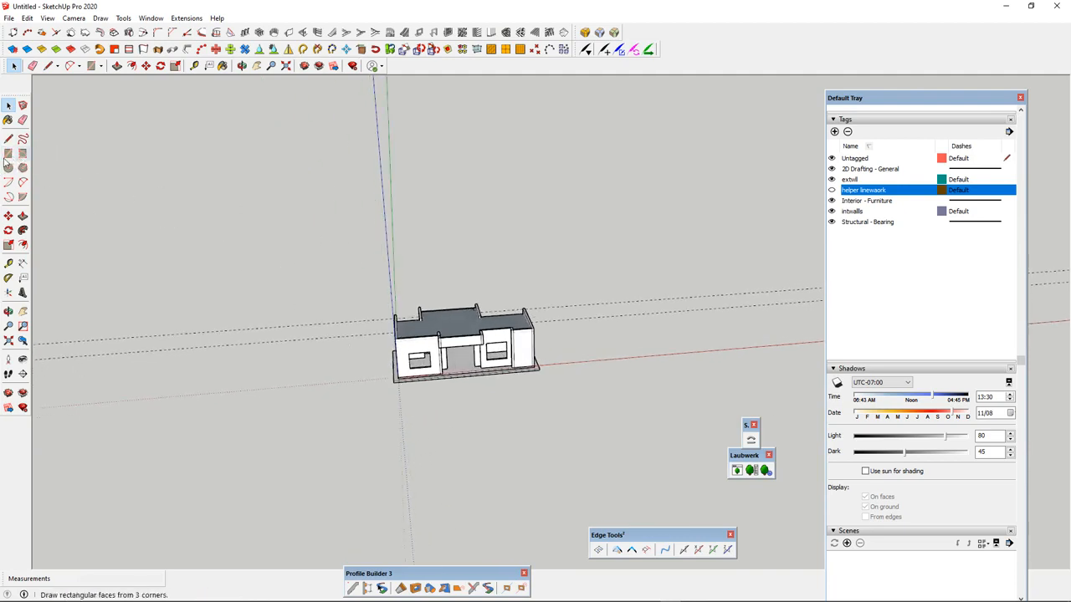
left_click(8, 151)
left_click(221, 229)
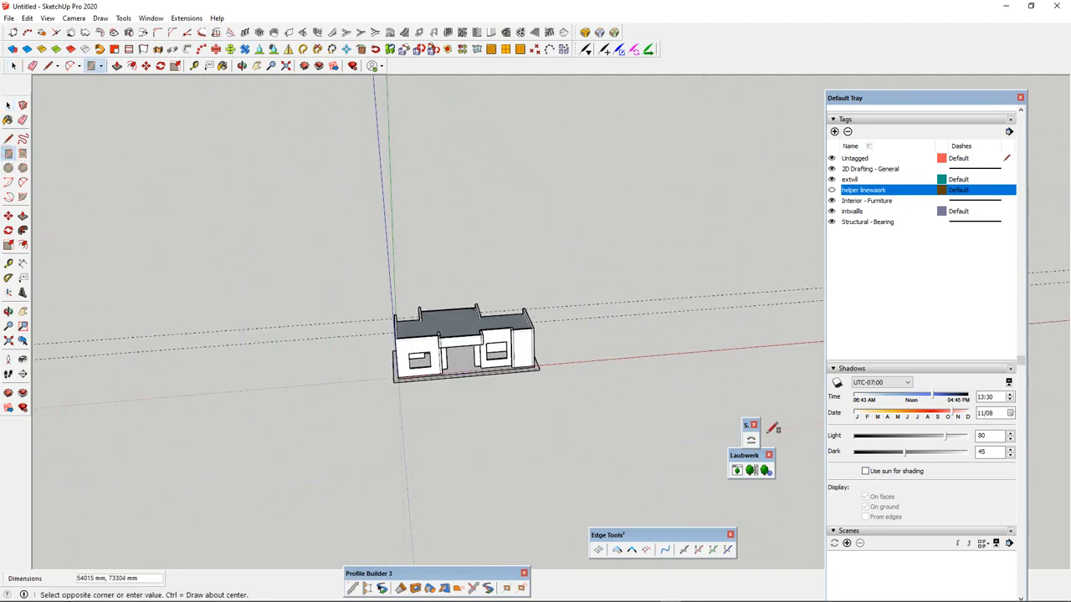
left_click(799, 432)
- Make the large ground rectangle around the house a group
middle_click_drag(282, 287, 603, 227)
scroll(438, 328, "up", 7)
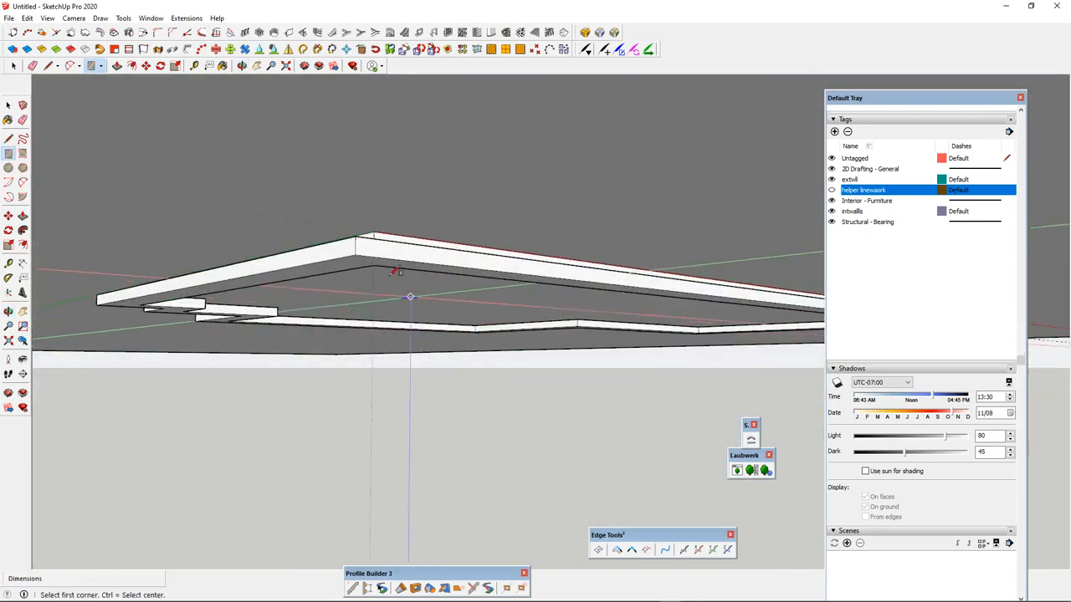
scroll(391, 316, "down", 3)
middle_click_drag(393, 311, 368, 301)
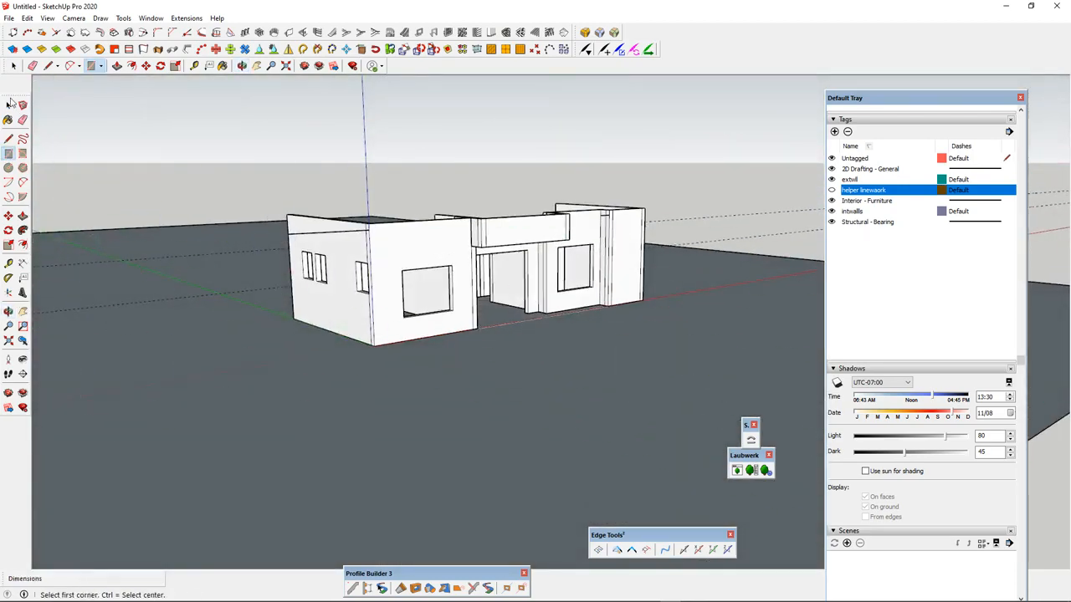
key("space")
right_click(362, 444)
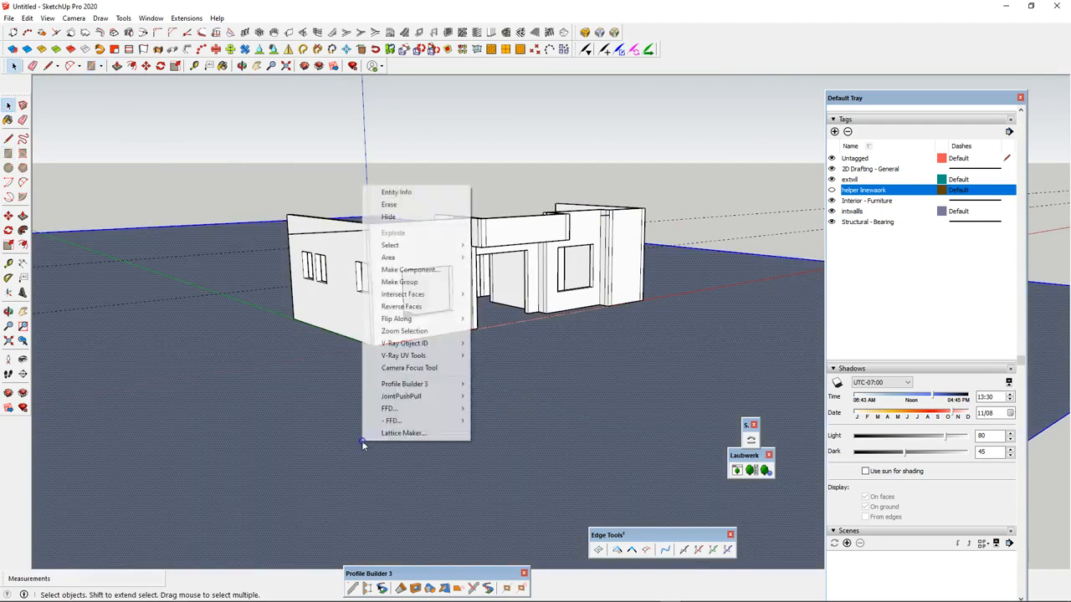
left_click(410, 280)
- Move the ground group down to the bottom corner of the house's base slab and deselect it
scroll(365, 358, "up", 2)
scroll(365, 358, "up", 3)
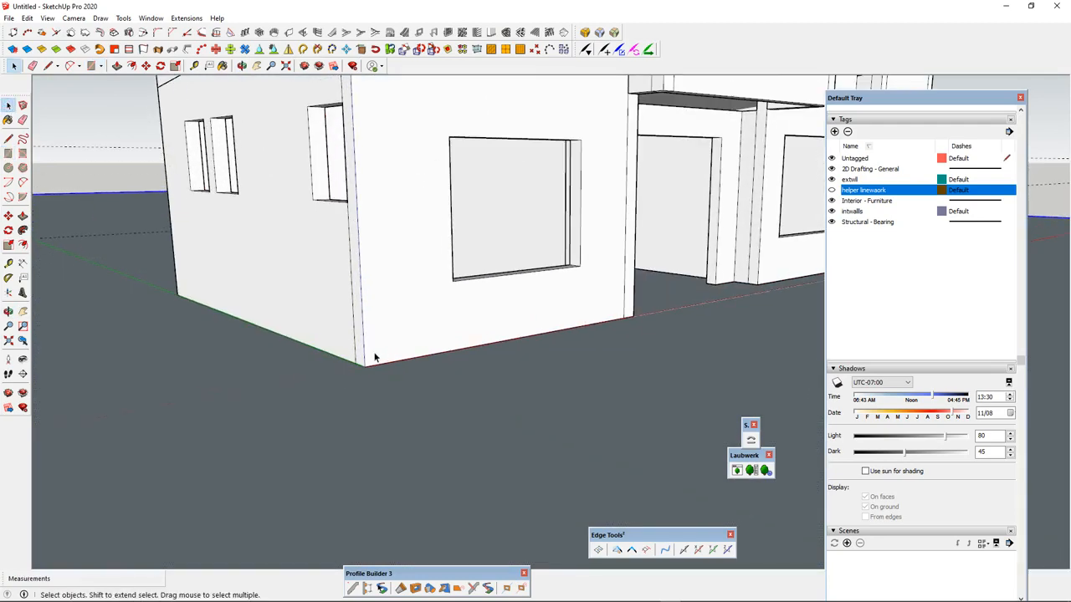
key("m")
scroll(371, 368, "down", 4)
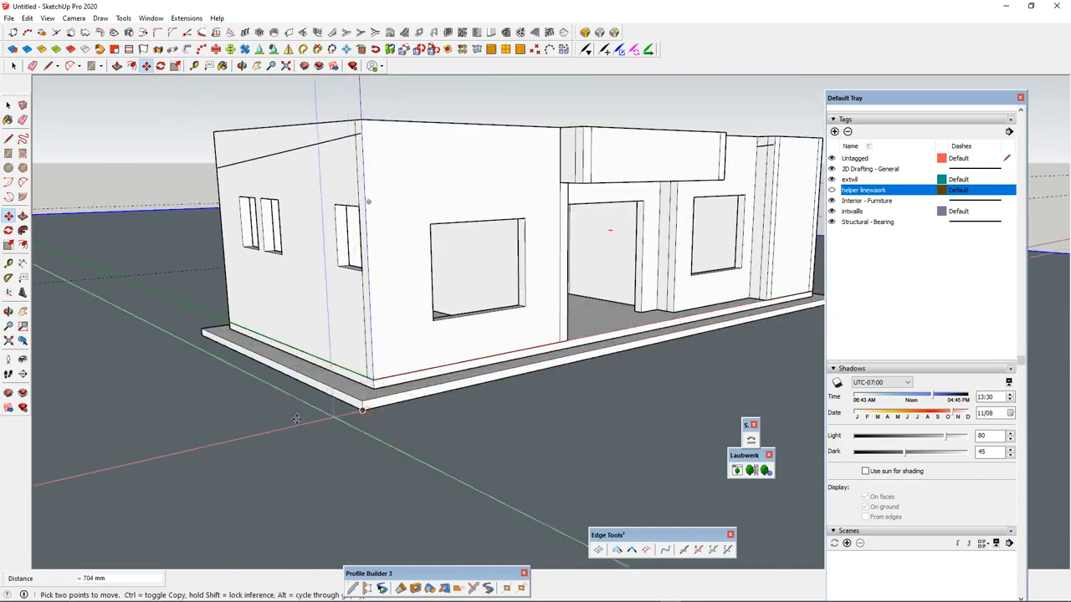
scroll(446, 394, "down", 5)
middle_click_drag(446, 394, 557, 259)
key("space")
left_click(547, 239)
- Examine how the house and its base slab sit on the ground plane along the front facade
scroll(478, 331, "up", 6)
middle_click_drag(628, 344, 418, 411)
scroll(574, 323, "down", 5)
scroll(577, 319, "up", 3)
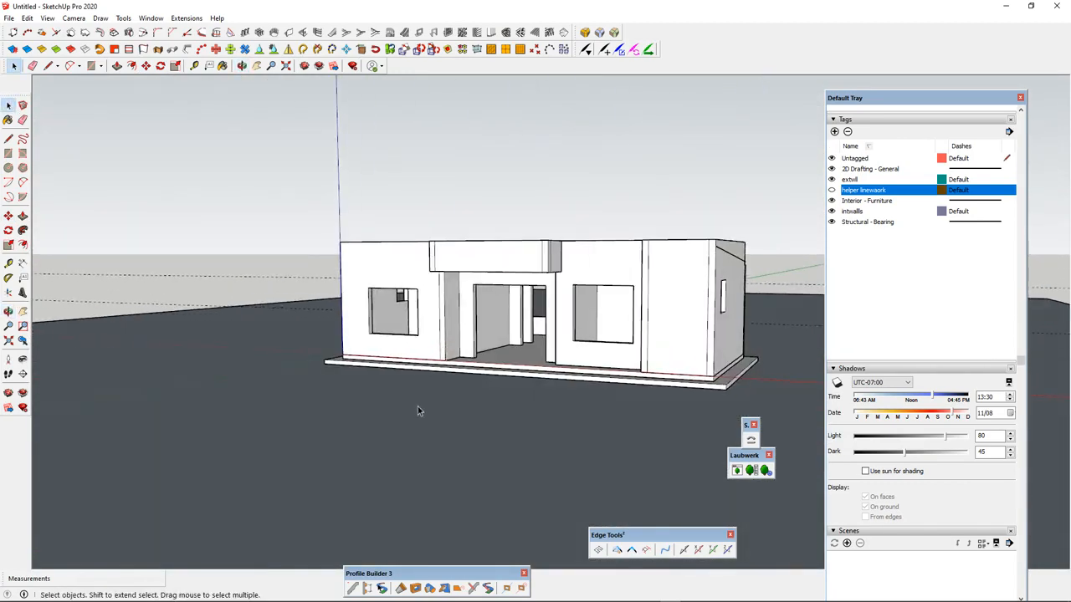
scroll(553, 368, "up", 2)
scroll(552, 368, "up", 2)
scroll(747, 382, "up", 2)
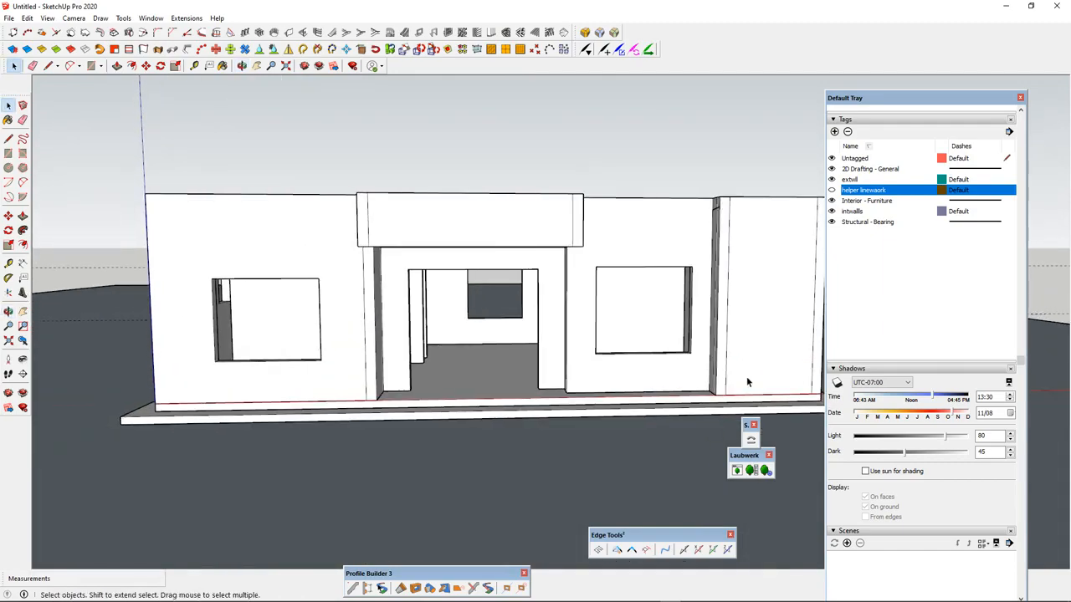
key("ctrl+s")
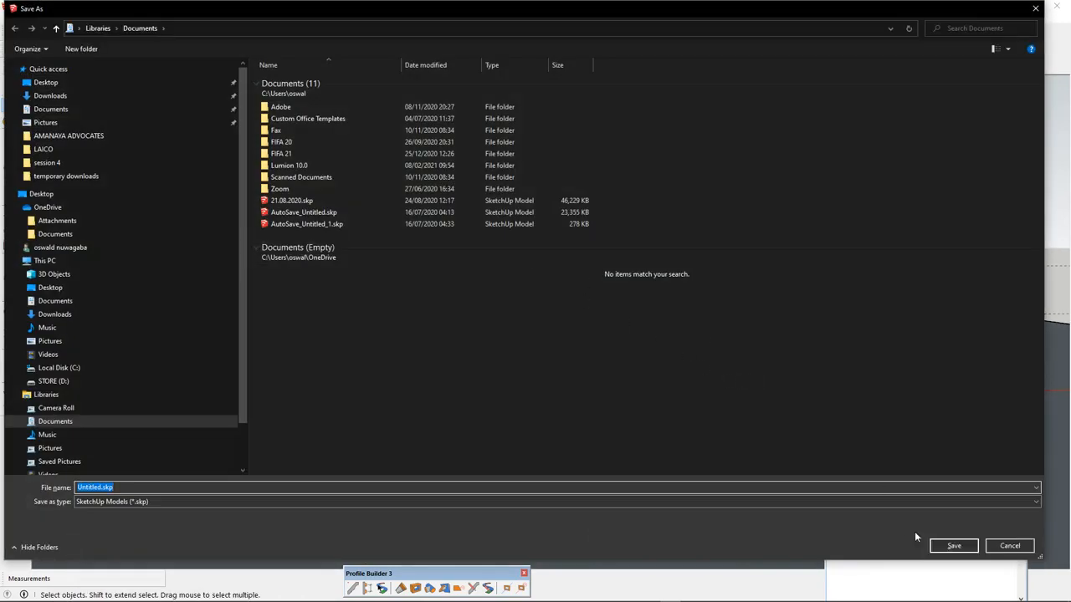
left_click(1008, 545)
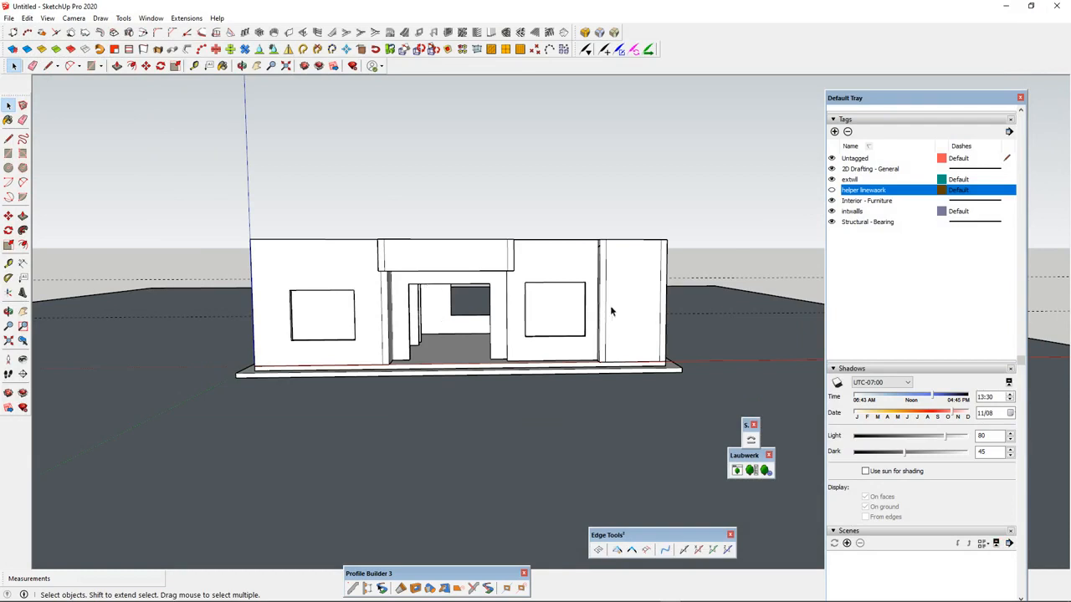
middle_click_drag(530, 326, 508, 349)
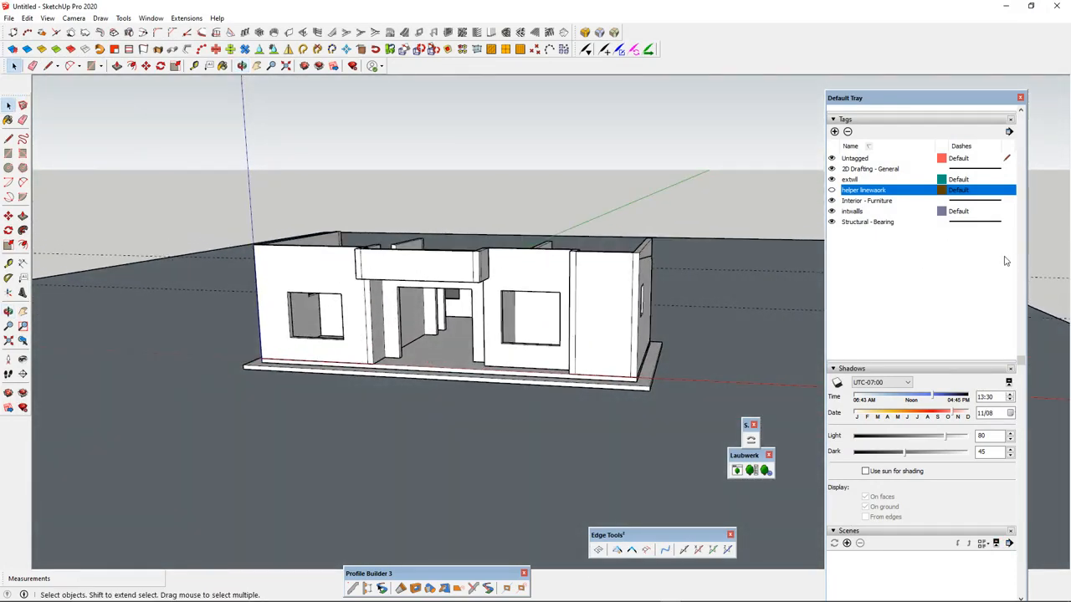
- Paint the exterior walls and the projecting beam frame with Color B07 from the Colors collection
scroll(1006, 261, "up", 5)
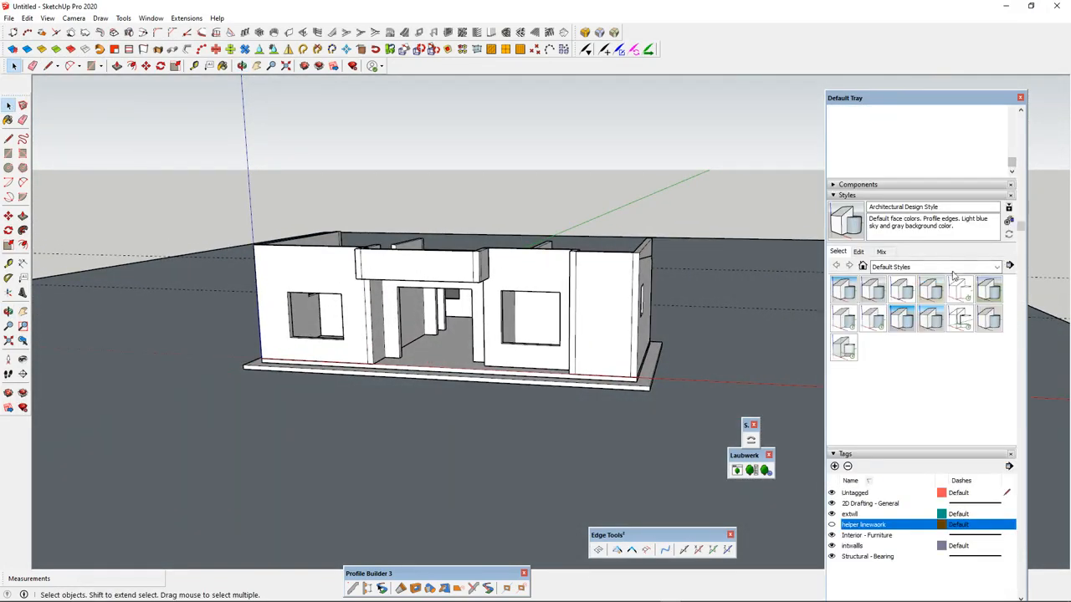
scroll(932, 347, "down", 5)
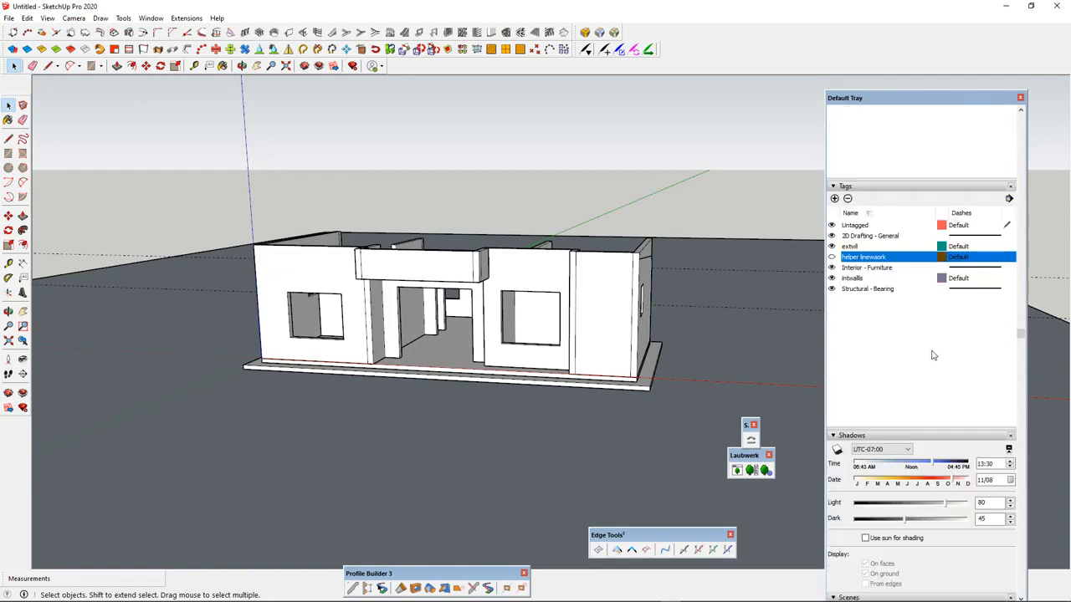
scroll(933, 357, "down", 5)
scroll(932, 358, "up", 8)
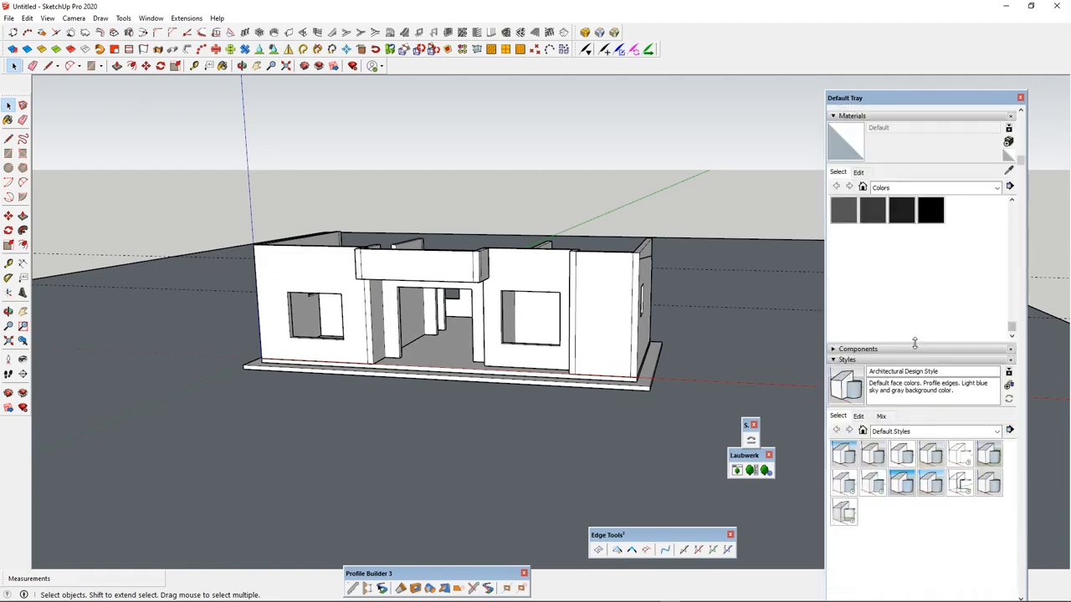
scroll(914, 343, "up", 2)
left_click(903, 335)
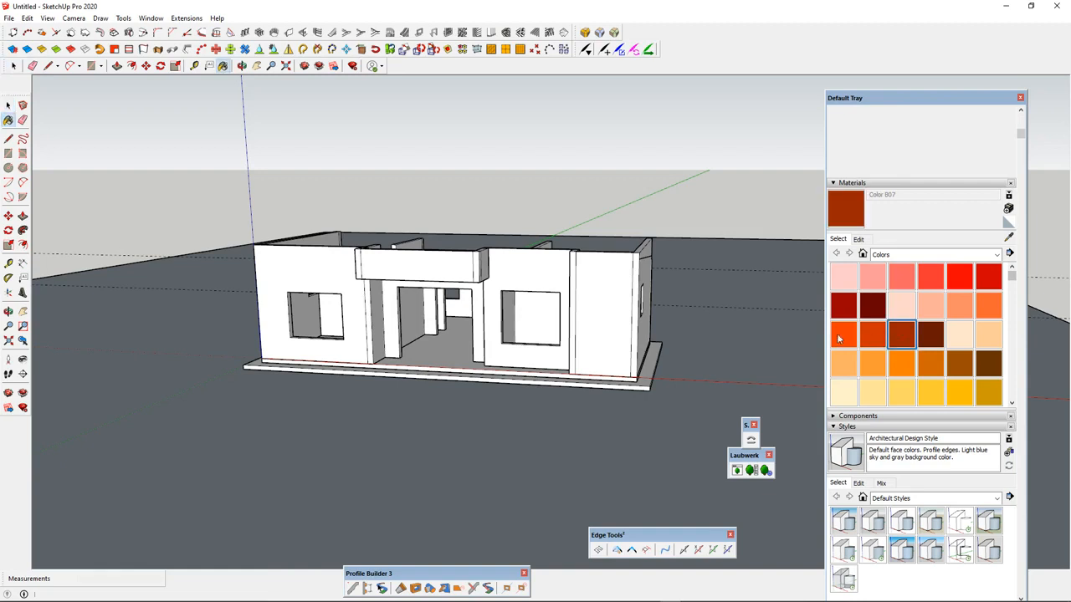
left_click(392, 261)
left_click(530, 270)
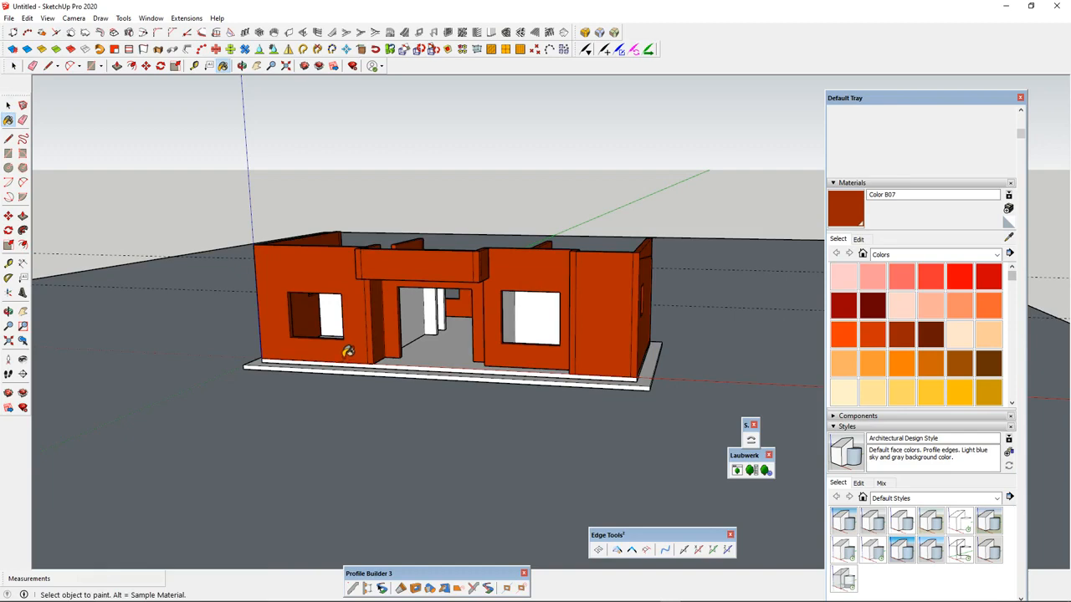
- Edit Color B07 to a light beige in HSB: hue 26, saturation 19, brightness 81
middle_click_drag(449, 272, 489, 240)
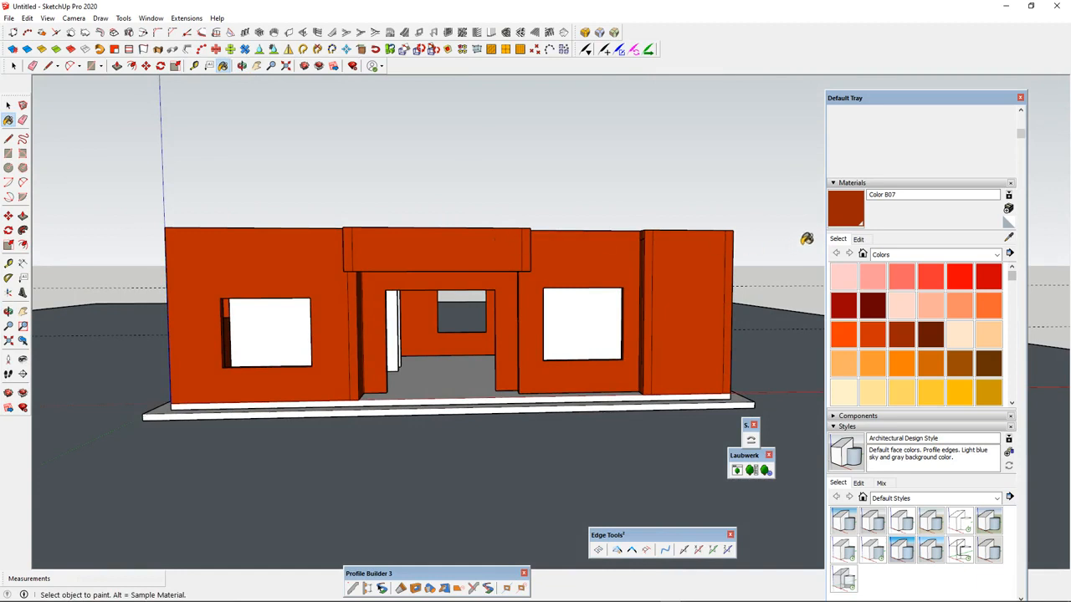
left_click(859, 240)
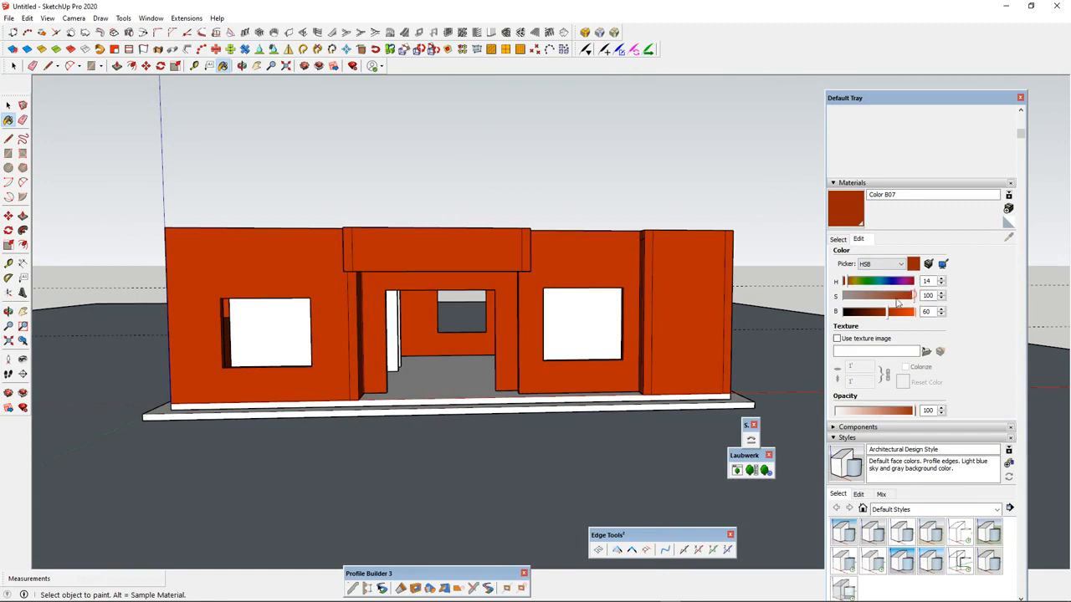
mouse_move(897, 303)
left_mouse_down()
mouse_move(857, 300)
mouse_move(910, 299)
mouse_move(848, 299)
mouse_move(886, 303)
left_mouse_up()
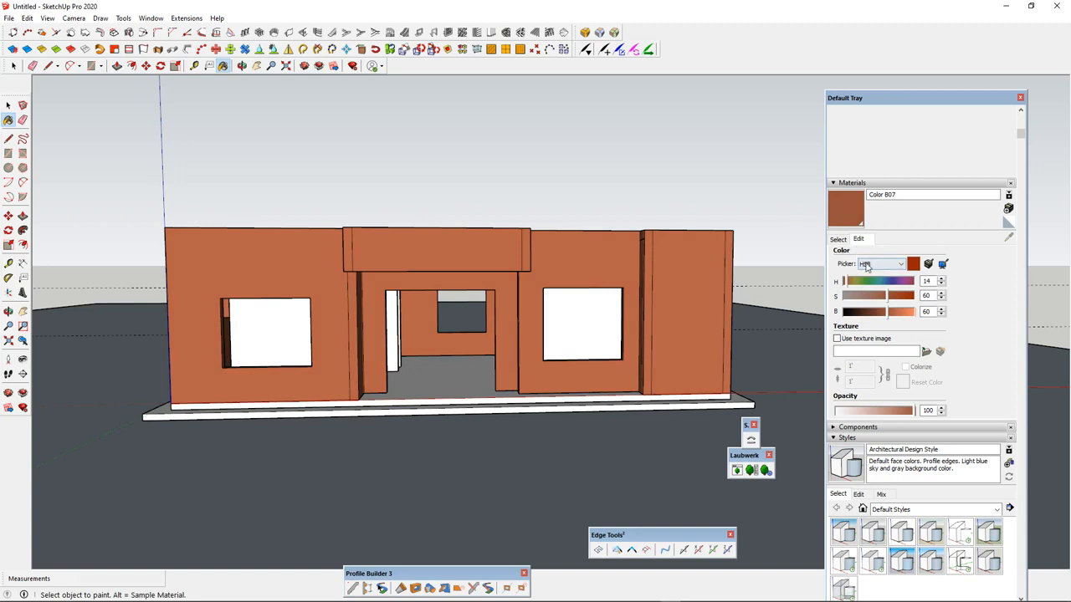
left_click(867, 265)
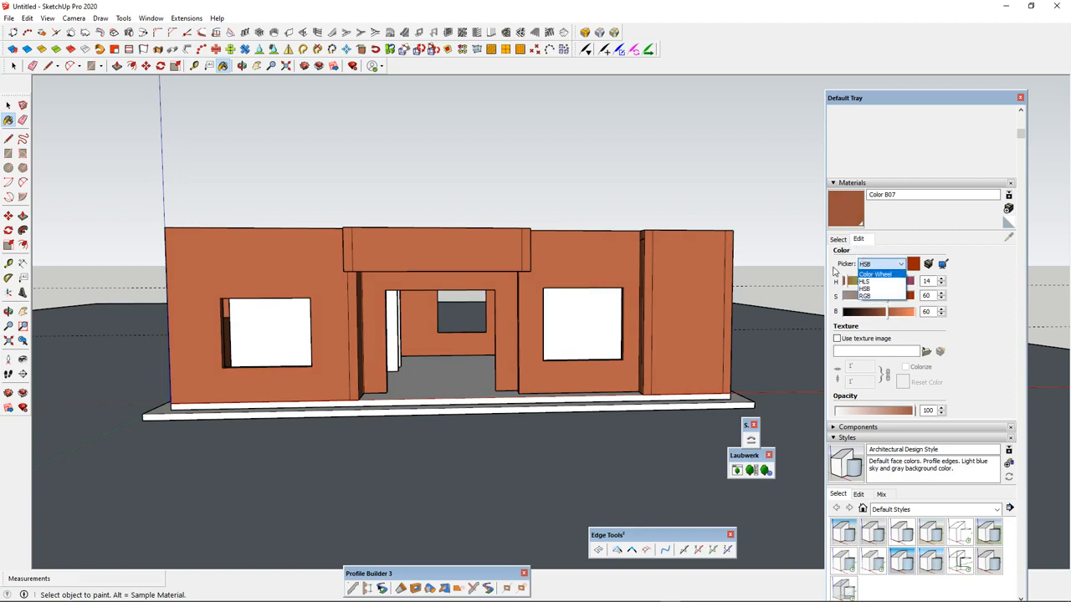
left_click(834, 265)
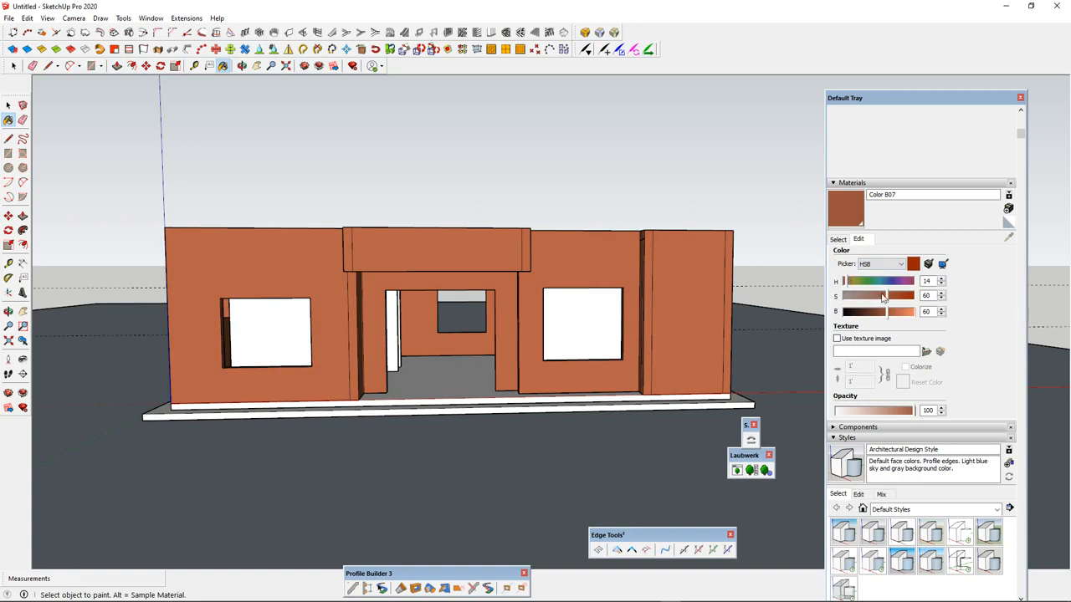
left_click_drag(900, 300, 856, 298)
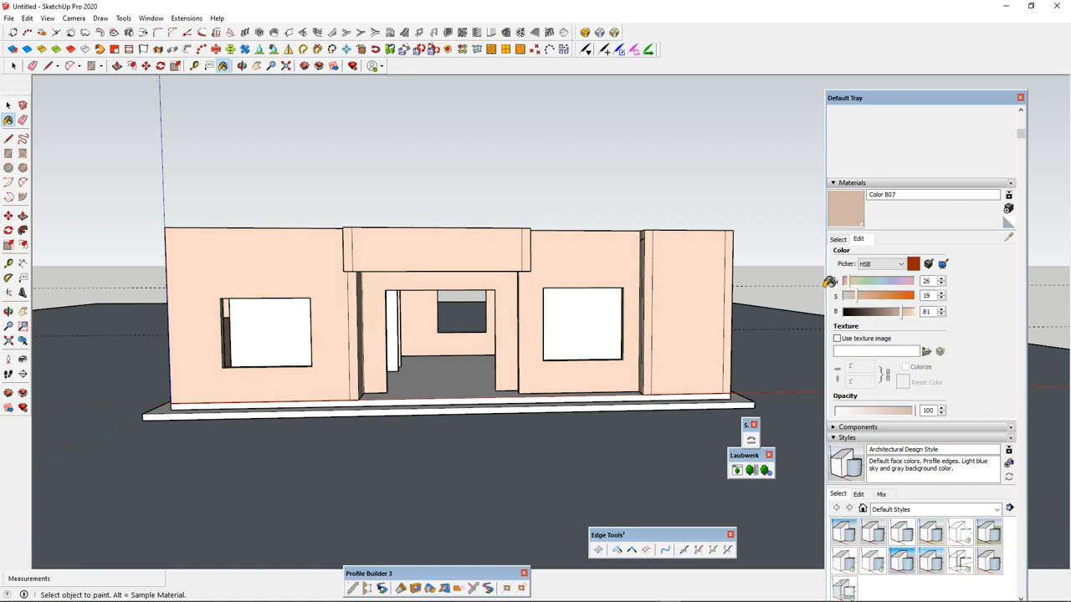
- Check the recoloured walls and beam frame from several angles and bring back the Colors collection
scroll(530, 306, "down", 3)
scroll(558, 311, "up", 3)
middle_click_drag(557, 310, 169, 141)
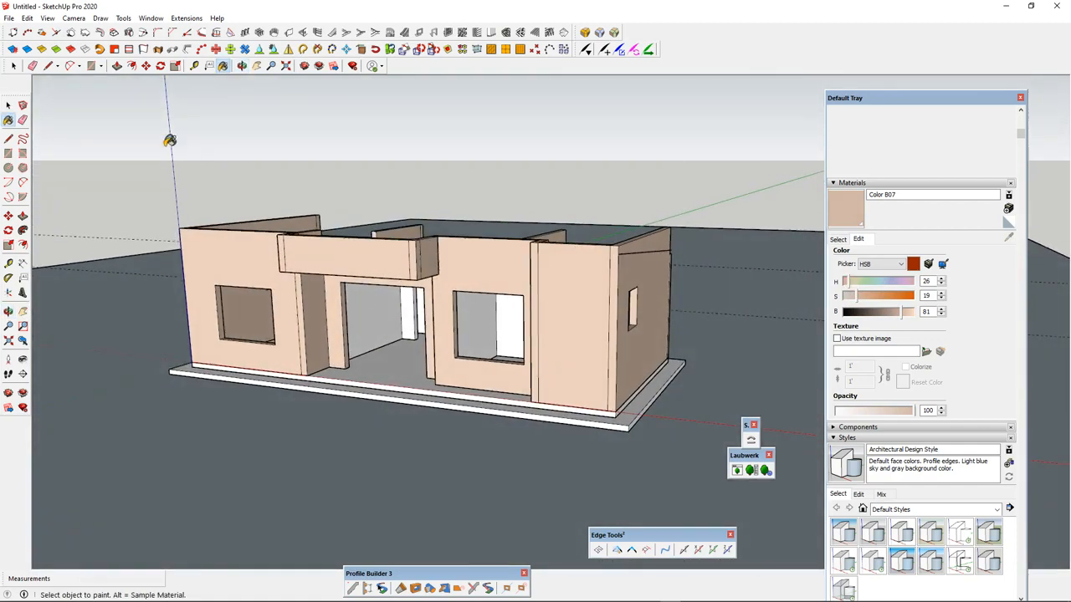
left_click(8, 105)
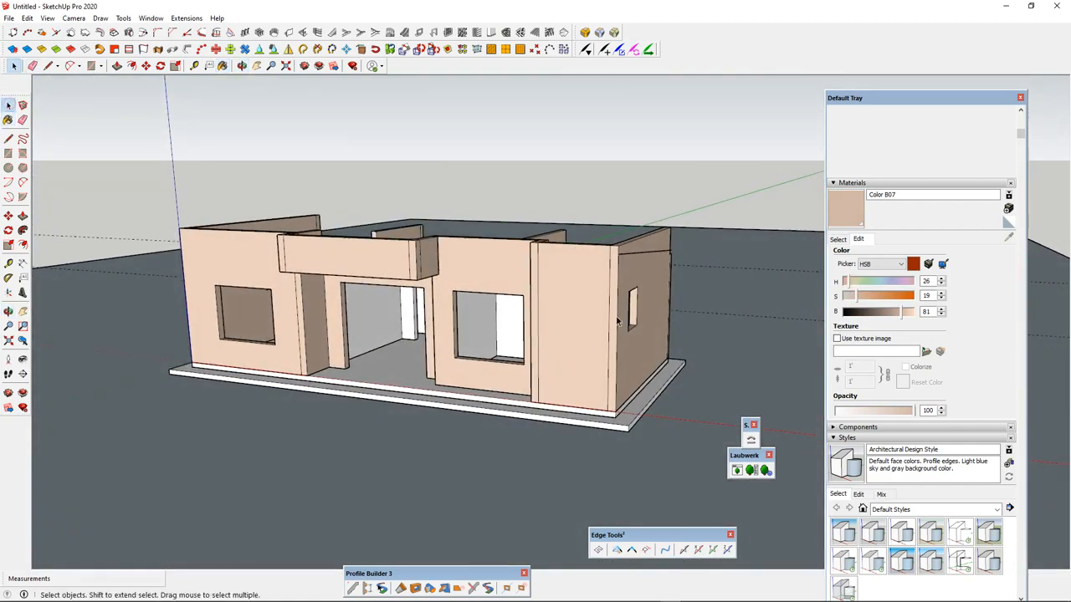
middle_click_drag(618, 322, 815, 263)
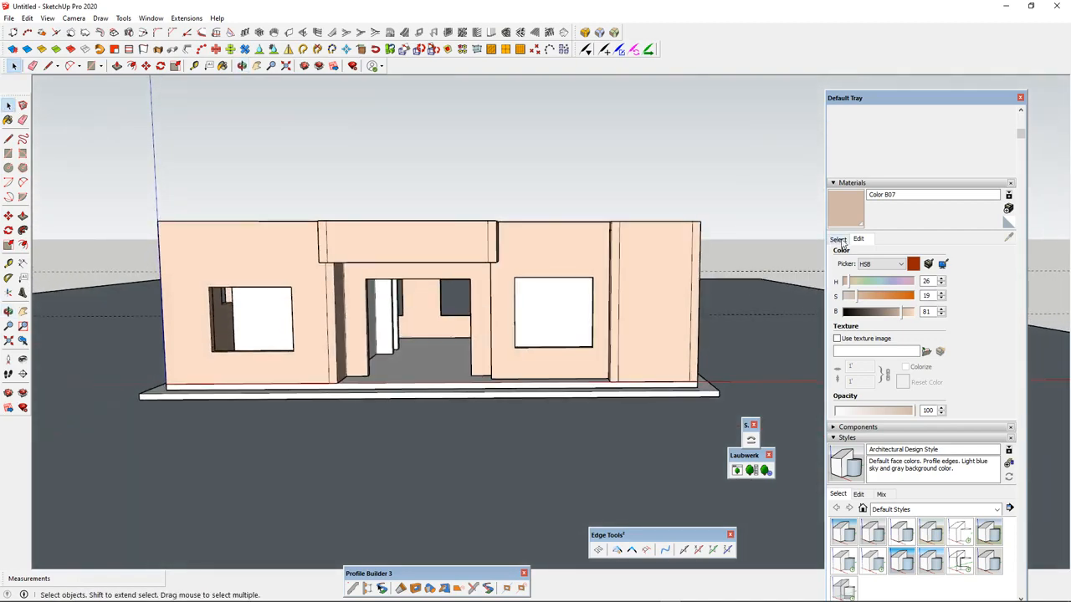
left_click(839, 240)
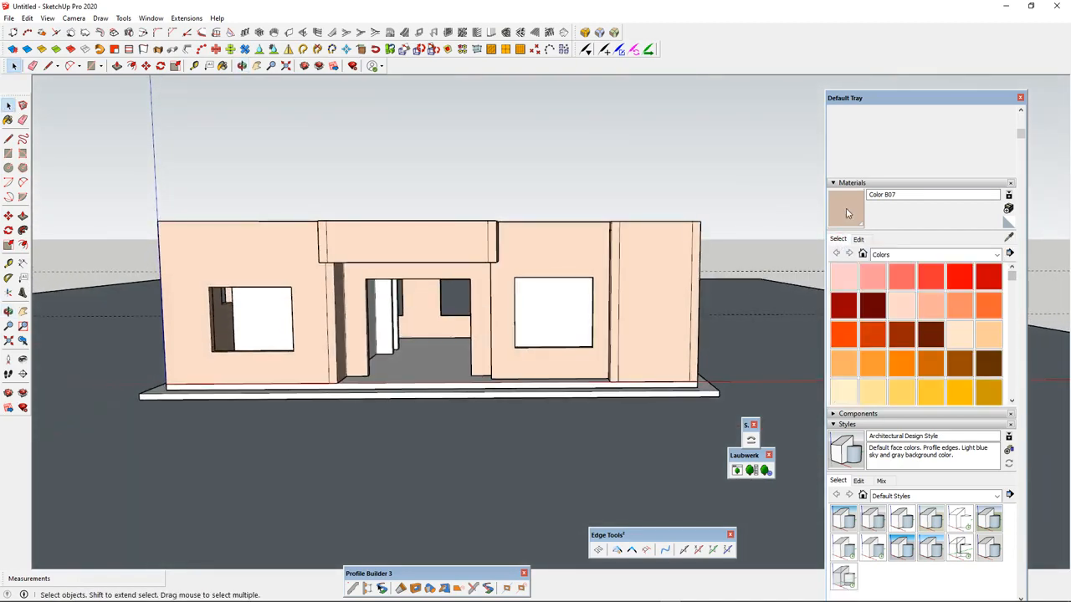
- Paint the ground plane with Grass Dark Green from the Landscaping, Fencing and Vegetation collection
scroll(458, 301, "down", 5)
scroll(462, 306, "up", 3)
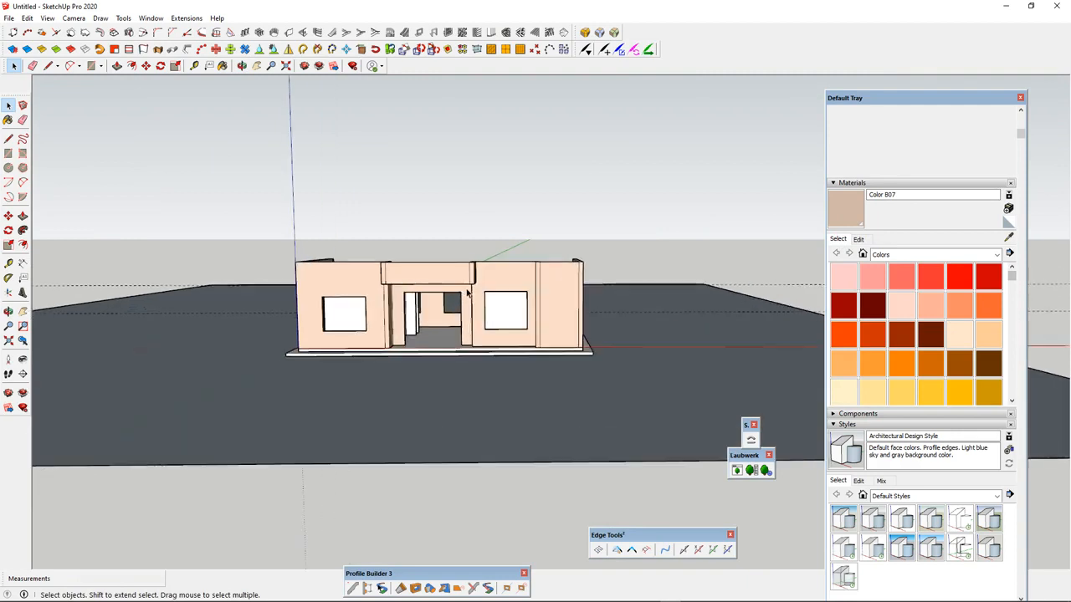
middle_click_drag(462, 305, 699, 289)
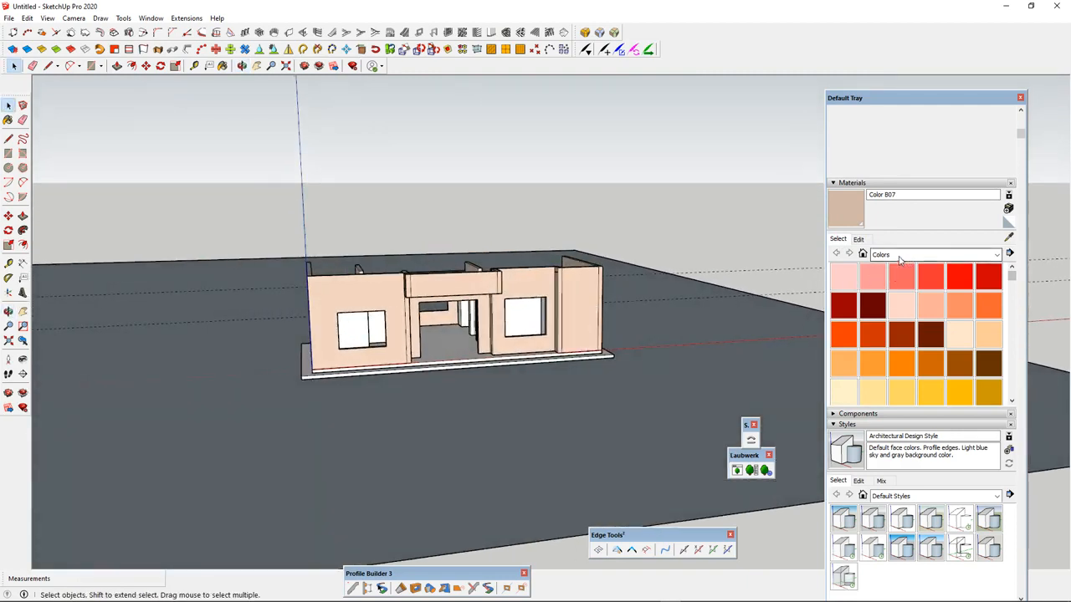
left_click(998, 255)
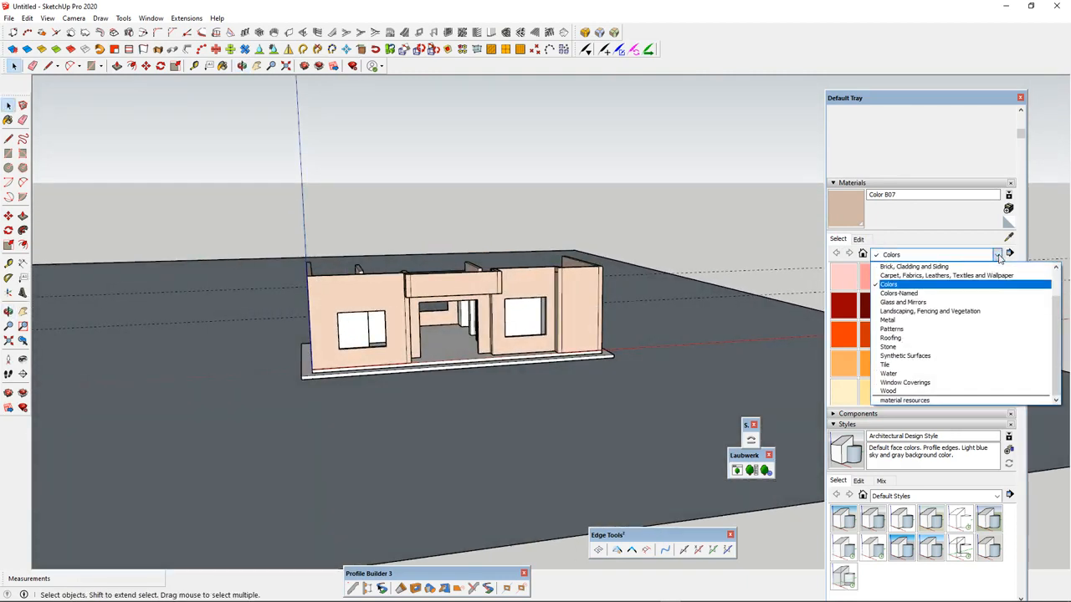
left_click(998, 254)
left_click(998, 254)
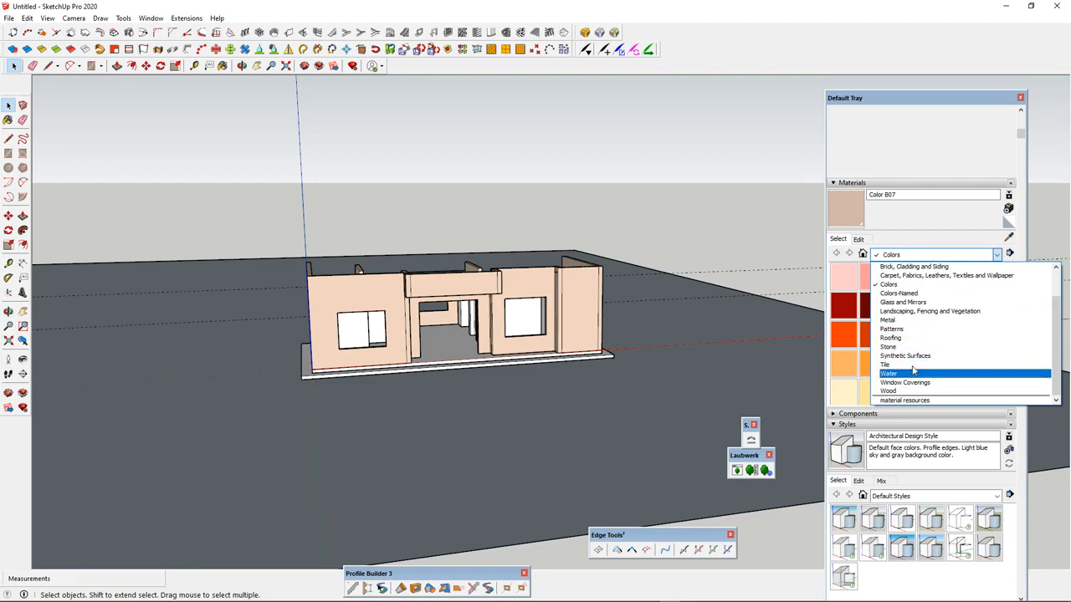
left_click(928, 311)
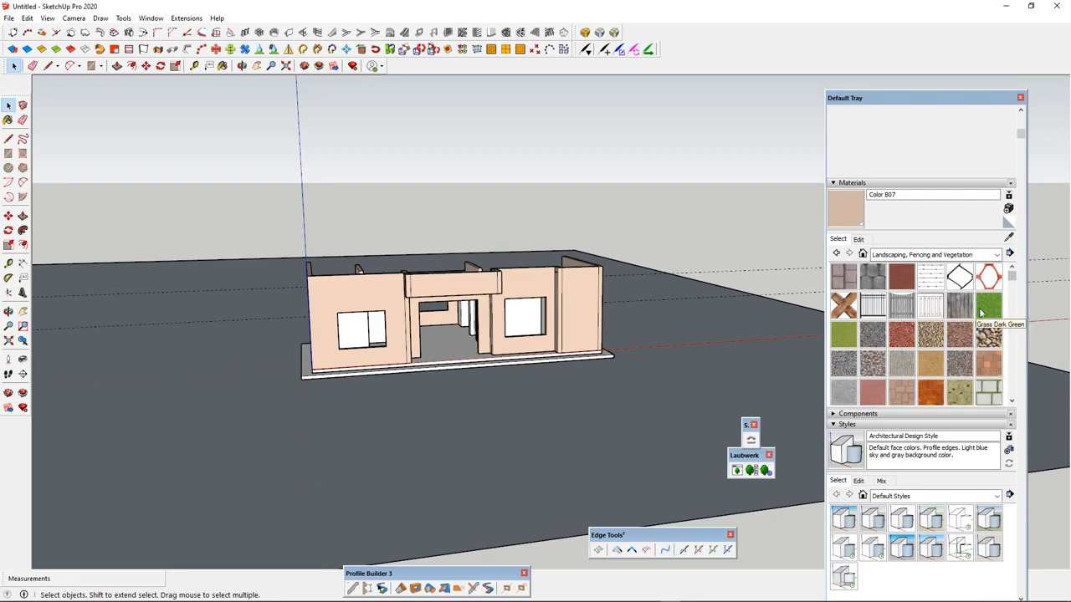
left_click(987, 307)
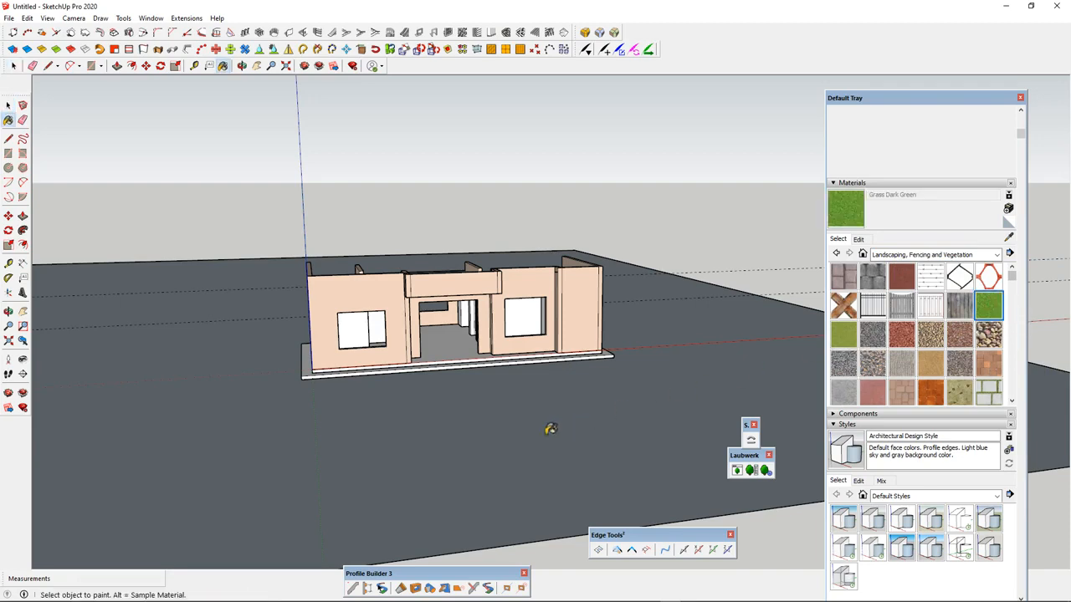
left_click(482, 429)
scroll(375, 354, "up", 5)
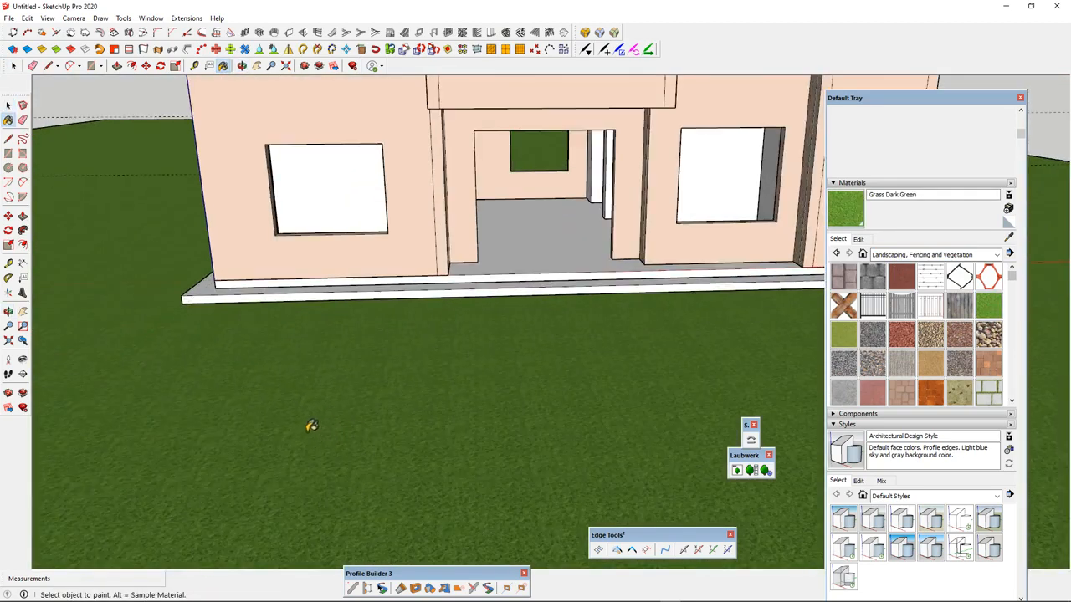
scroll(308, 397, "up", 7)
scroll(413, 435, "down", 4)
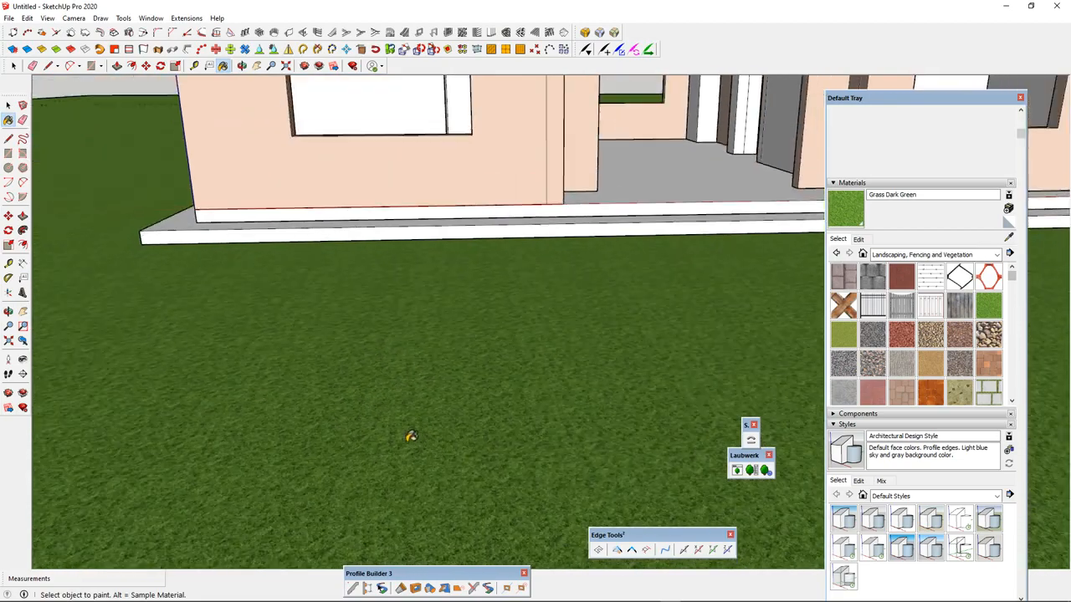
scroll(411, 436, "down", 6)
left_click(8, 105)
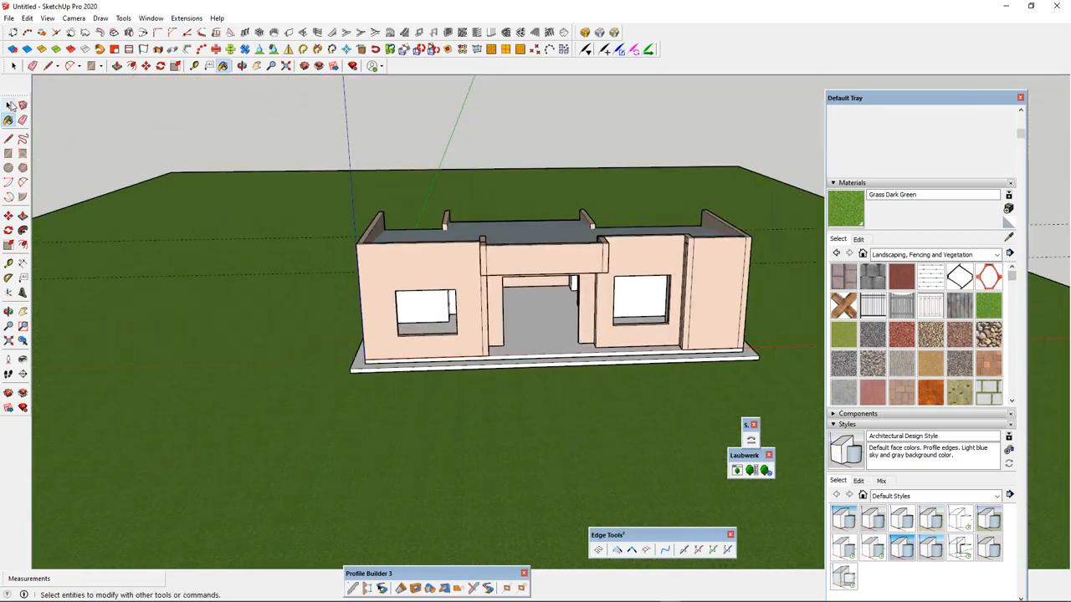
- Draw a 400 by 400 mm square on the entrance floor at the front corner of the wall left of the opening
middle_click_drag(661, 343, 523, 369)
scroll(361, 372, "up", 3)
middle_click_drag(358, 373, 336, 421)
scroll(334, 416, "up", 3)
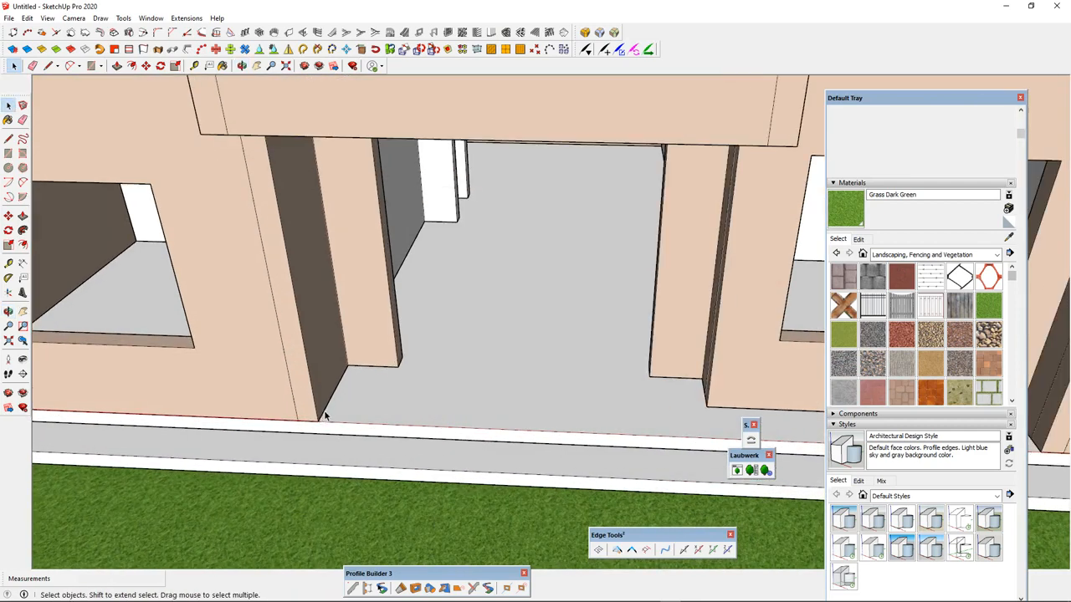
key("r")
left_click(317, 421)
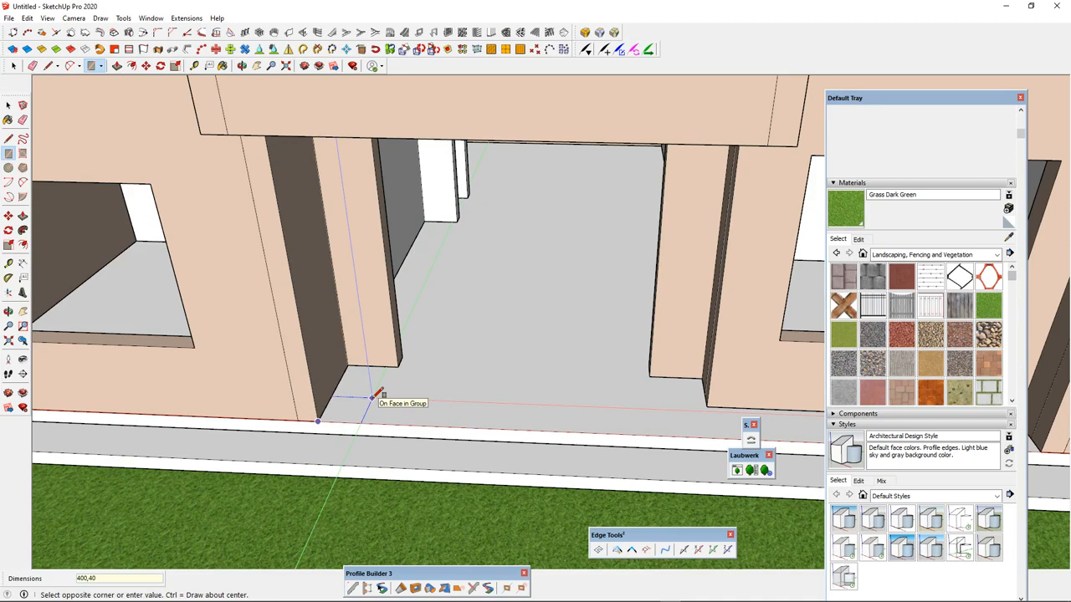
left_click(370, 399)
- Extrude the square up to the underside of the entrance beam and make the resulting column a group
key("space")
left_click(345, 413)
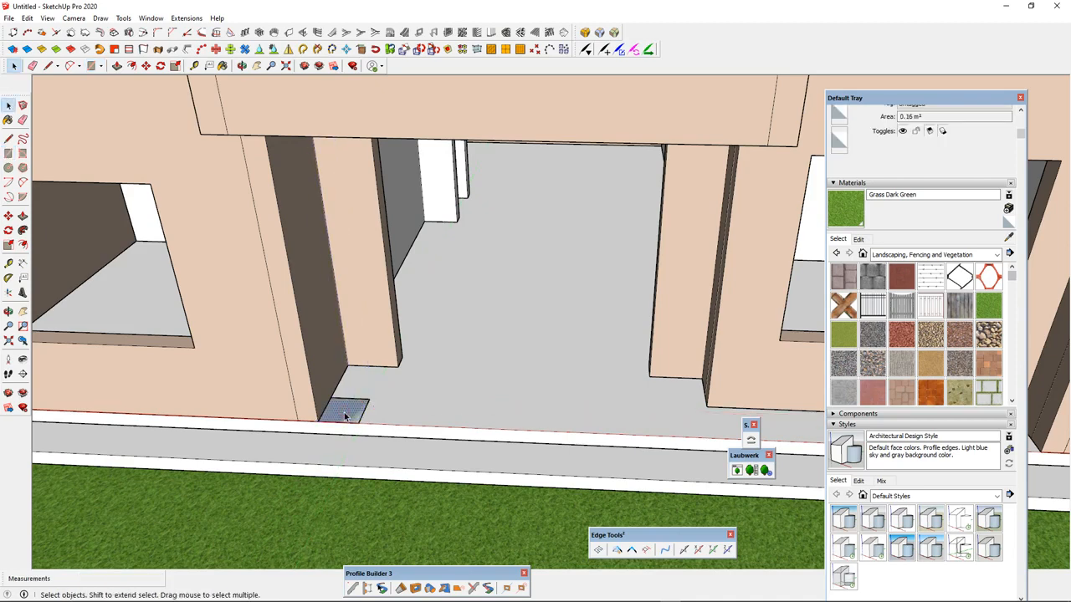
key("p")
left_click(345, 413)
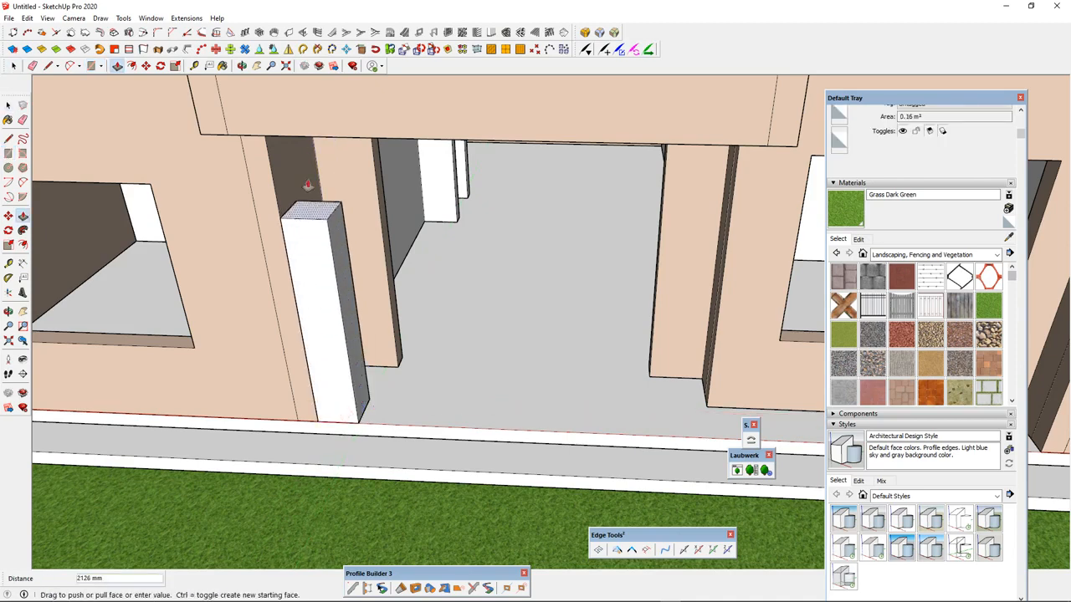
left_click(205, 138)
key("space")
left_click(303, 204)
right_click(305, 206)
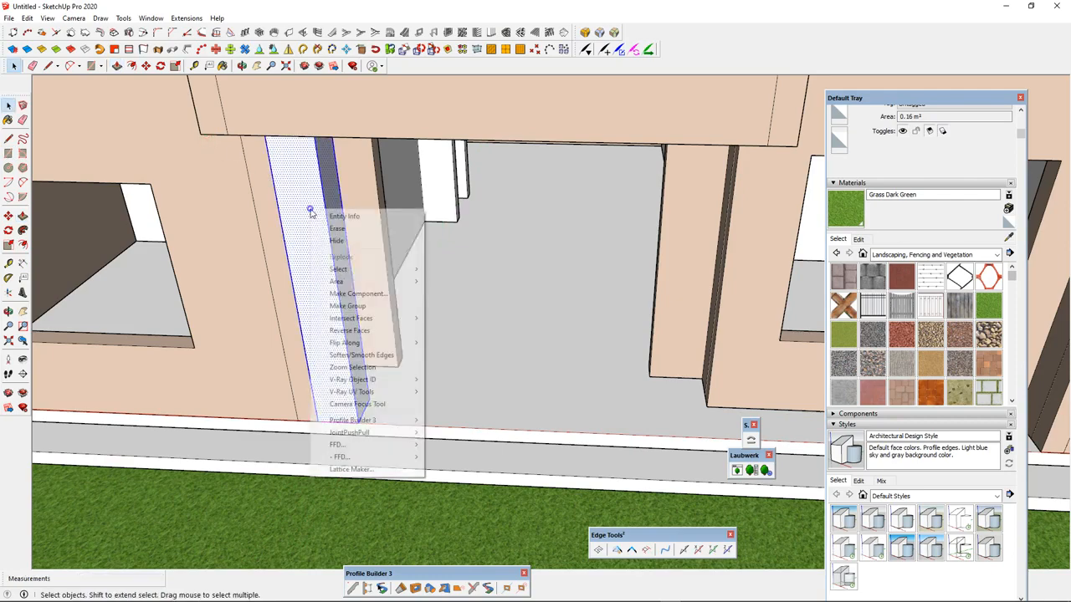
left_click(347, 306)
- Move the column group a short distance away from the wall along the front edge of the floor slab
scroll(334, 414, "up", 5)
key("m")
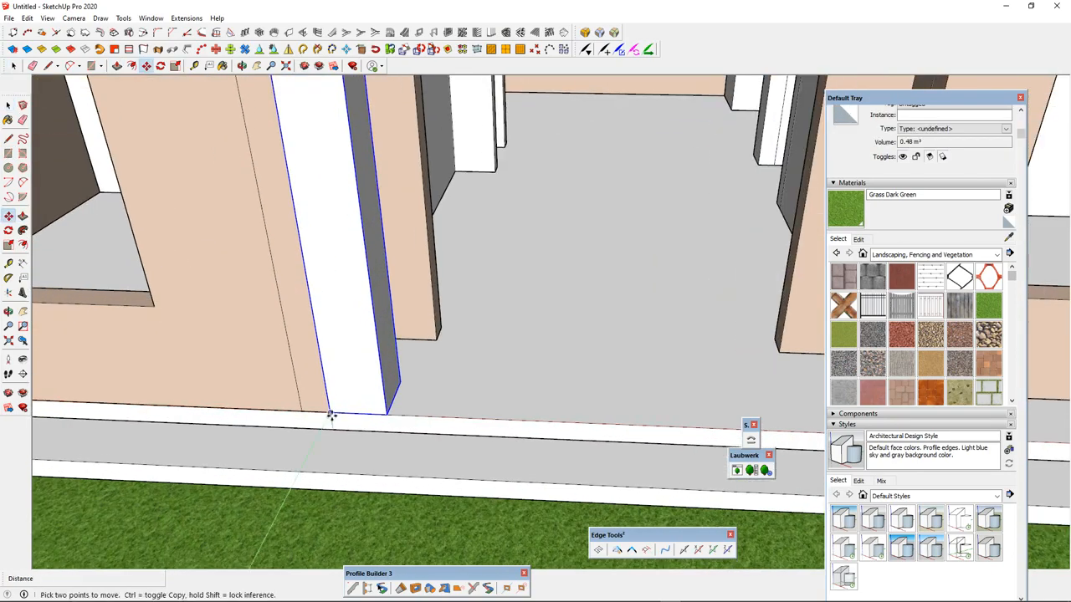
left_click(349, 413)
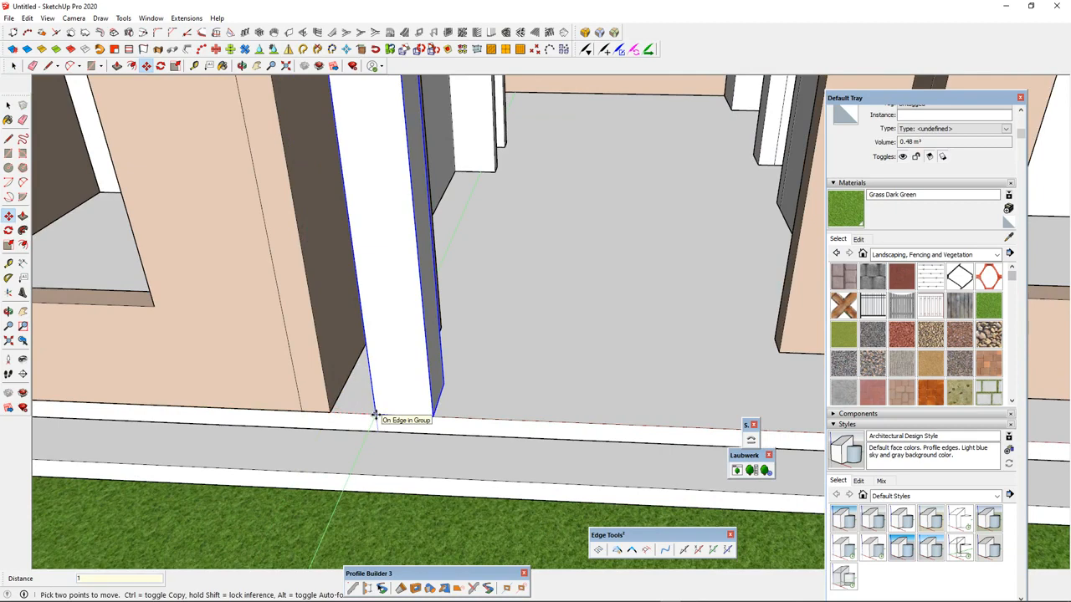
left_click(358, 410)
scroll(357, 406, "down", 3)
- Convert the entrance column into a component with the default settings
key("space")
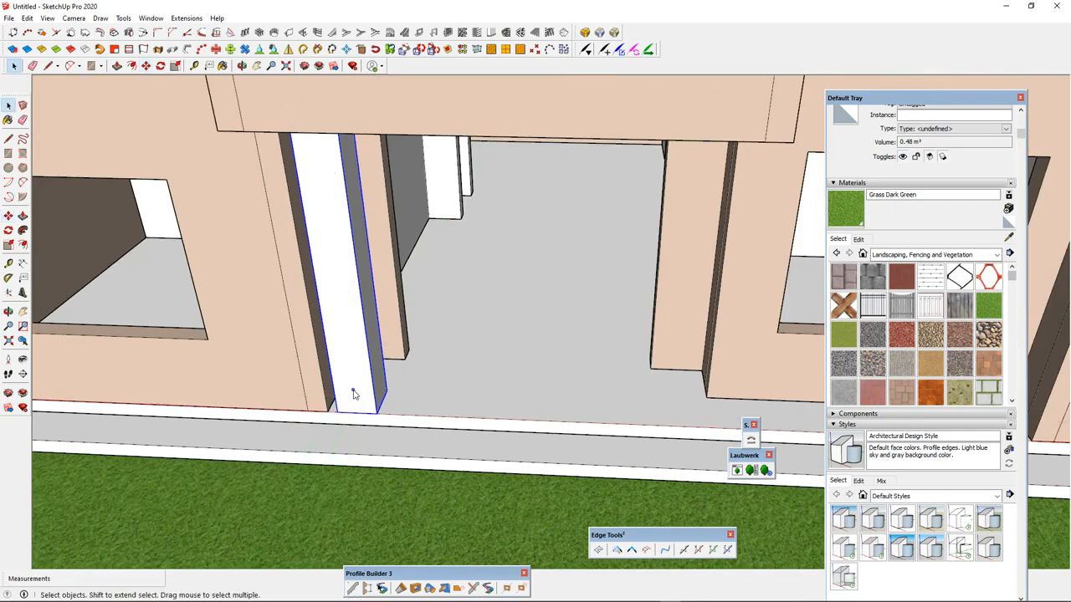
right_click(354, 392)
left_click(401, 198)
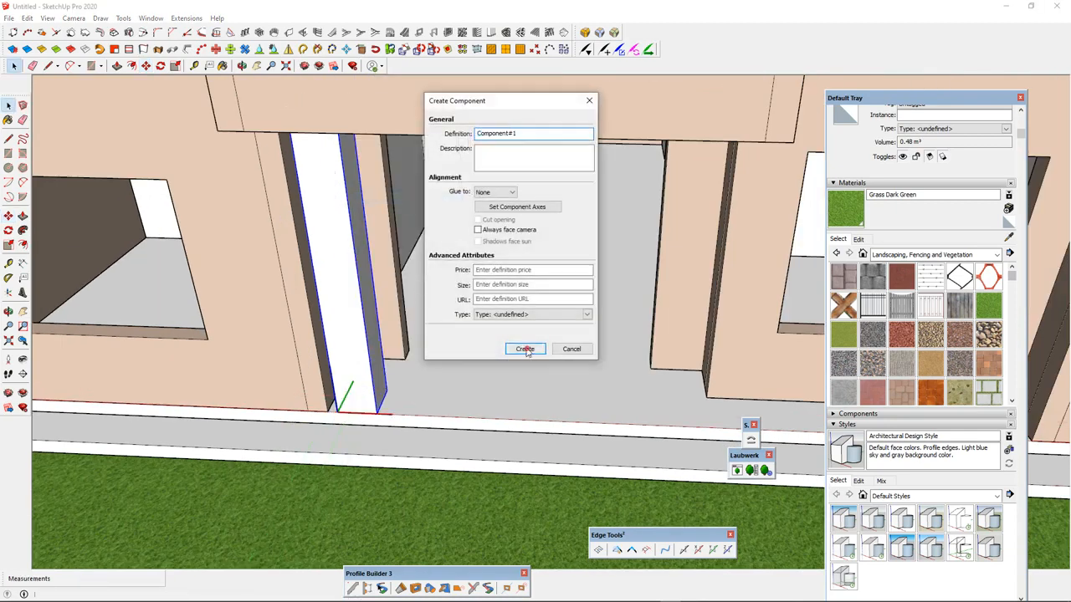
left_click(521, 347)
- Copy the column along the slab's front edge to the opposite end of the entrance beam and shift the copy 300 mm inward
middle_click_drag(401, 380, 399, 428)
key("m")
left_click(410, 427)
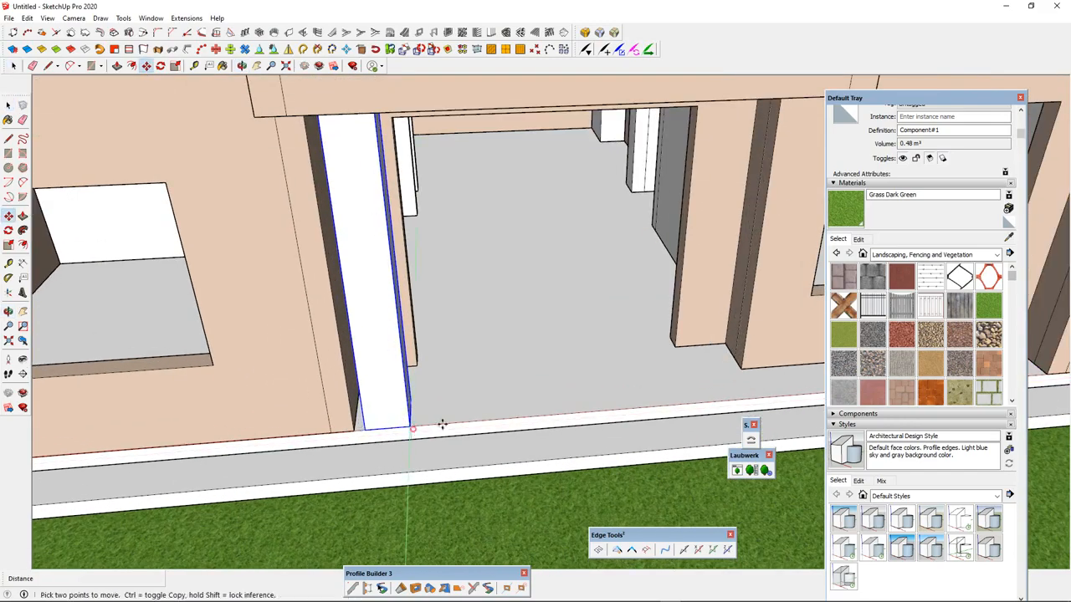
key("ctrl")
scroll(670, 405, "down", 3)
scroll(662, 399, "up", 2)
scroll(707, 306, "down", 3)
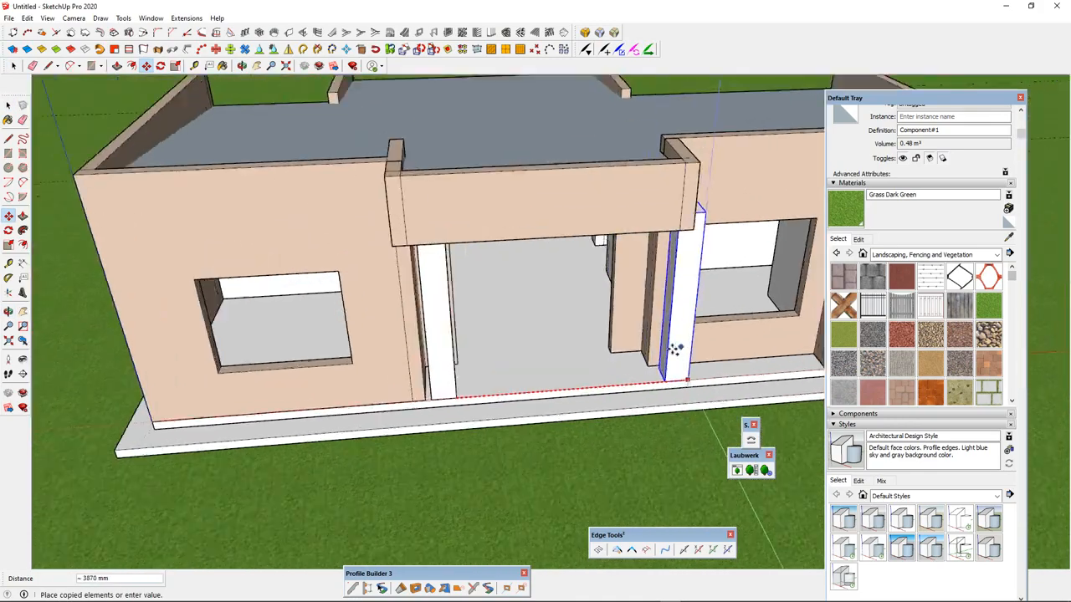
scroll(676, 354, "up", 3)
middle_click_drag(585, 227, 267, 234, "shift")
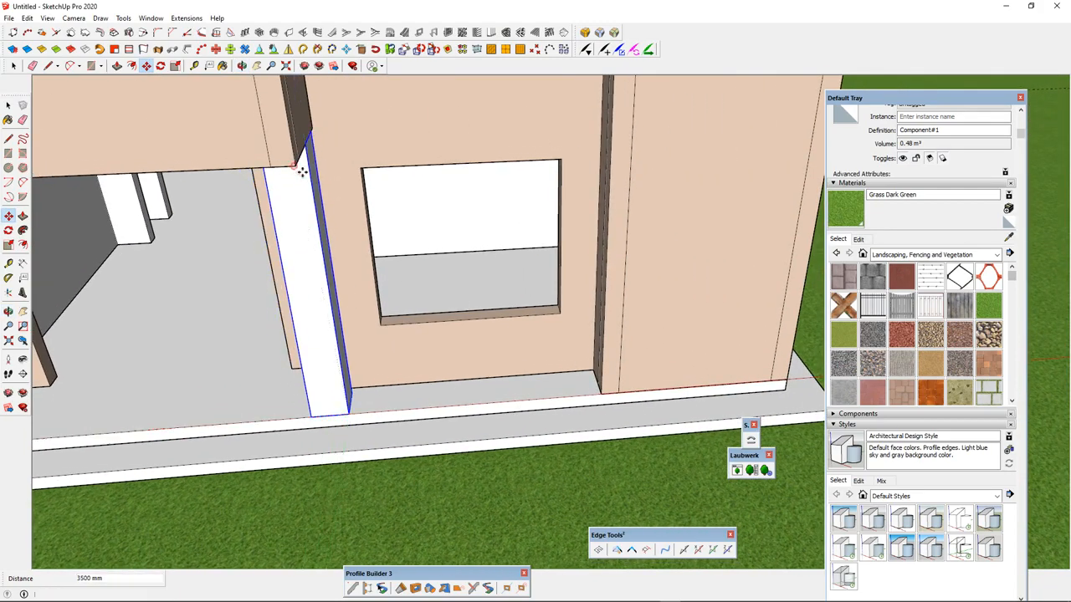
scroll(301, 168, "down", 3)
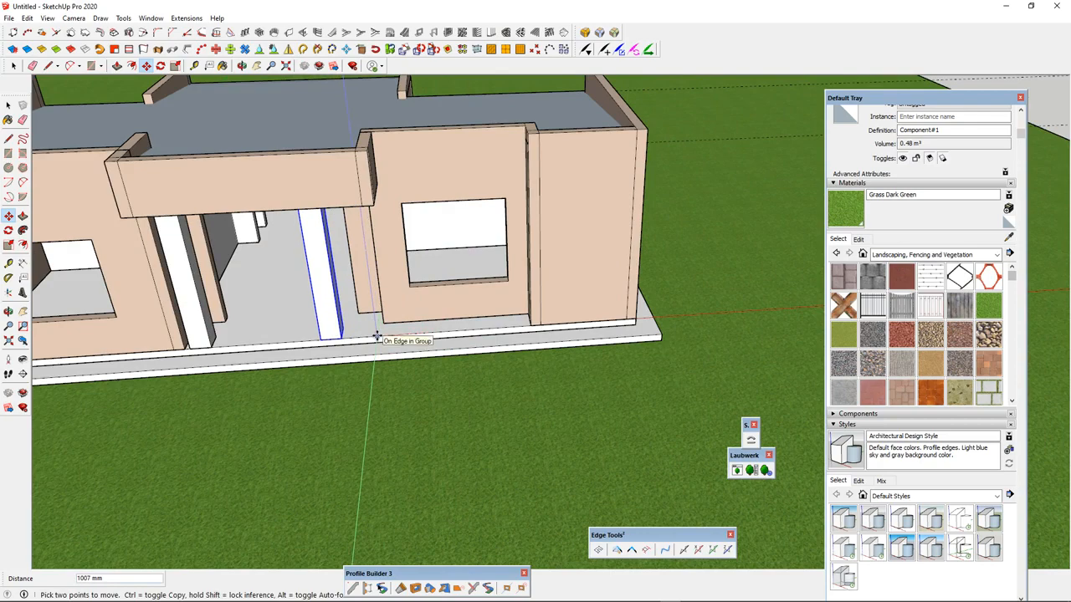
key("Return")
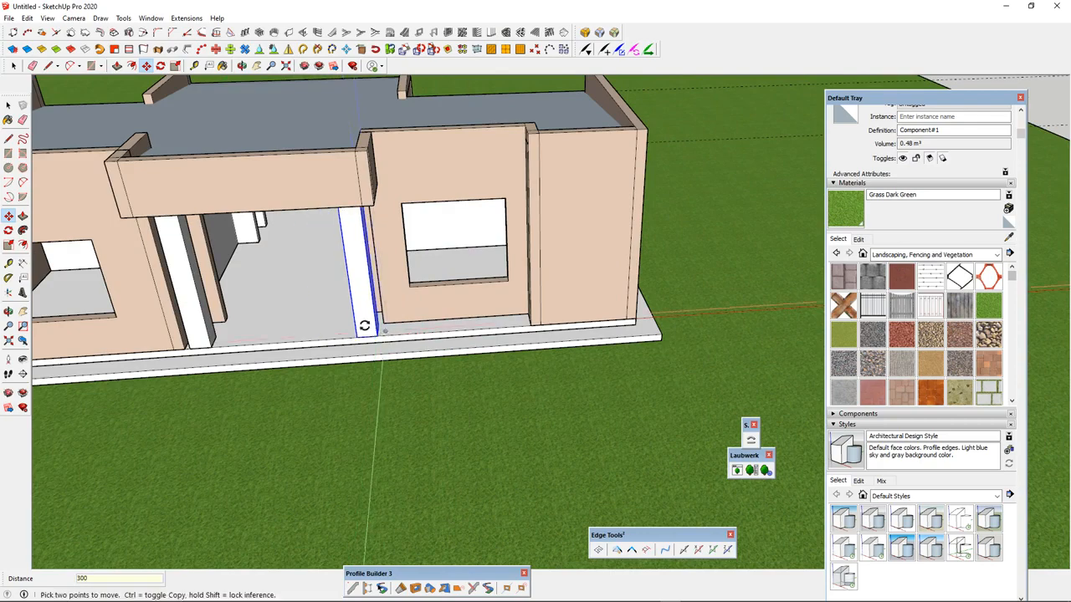
- Open the column component for editing and paint all its faces with Stone Marble from the Stone collection
middle_click_drag(368, 331, 335, 251)
scroll(335, 250, "up", 4)
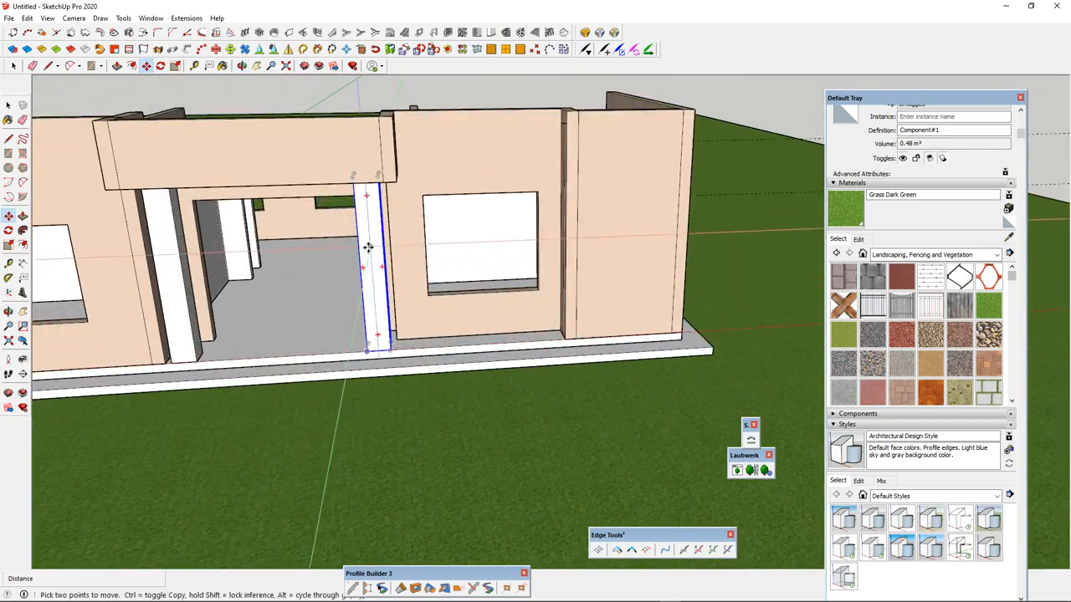
key("space")
double_click(356, 227)
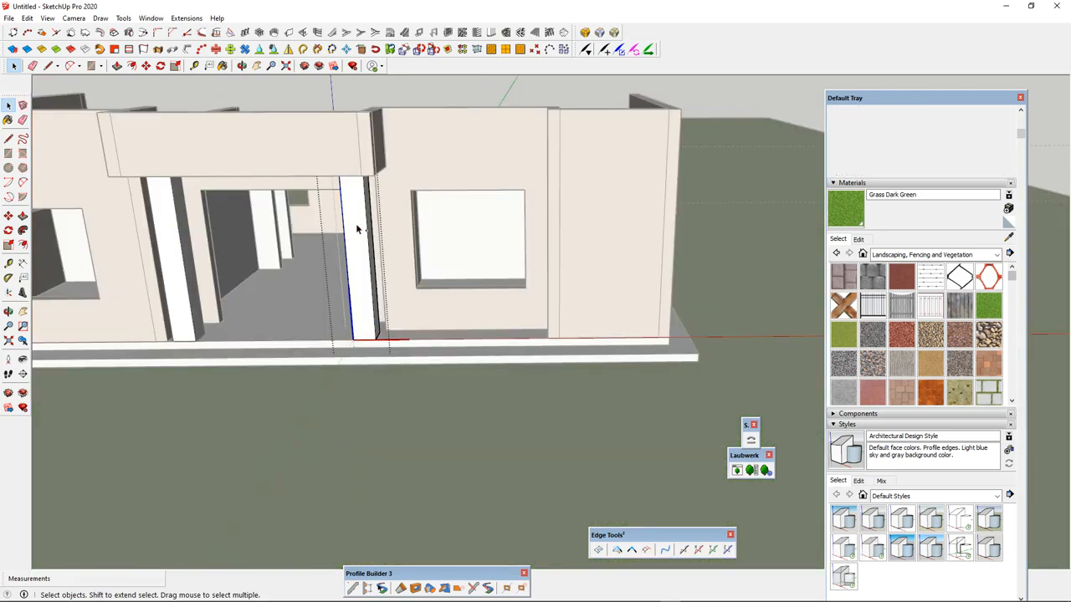
left_click(356, 226)
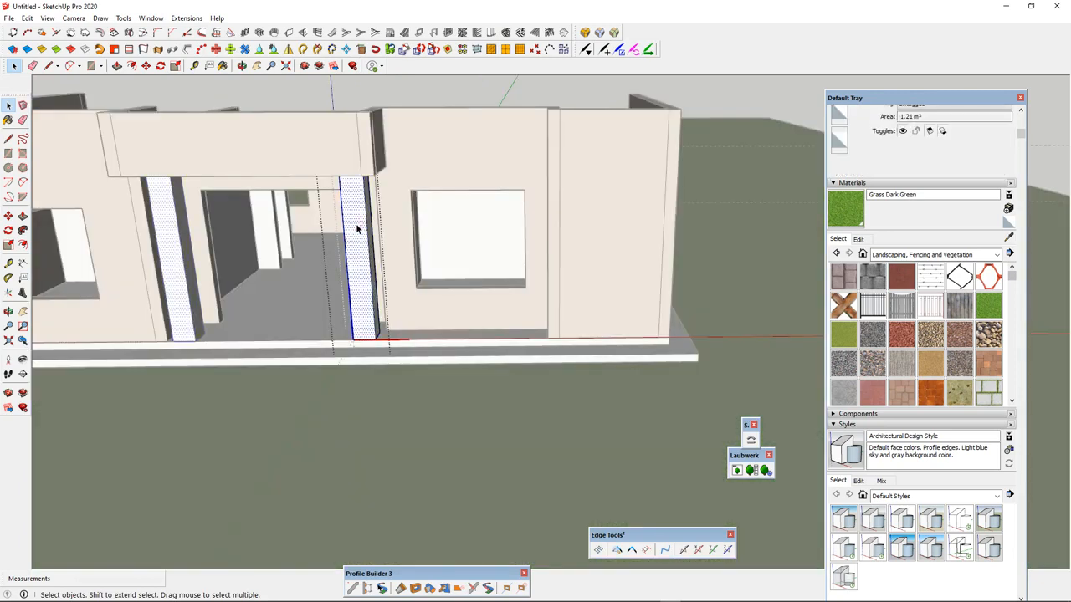
double_click(357, 228)
left_click(932, 254)
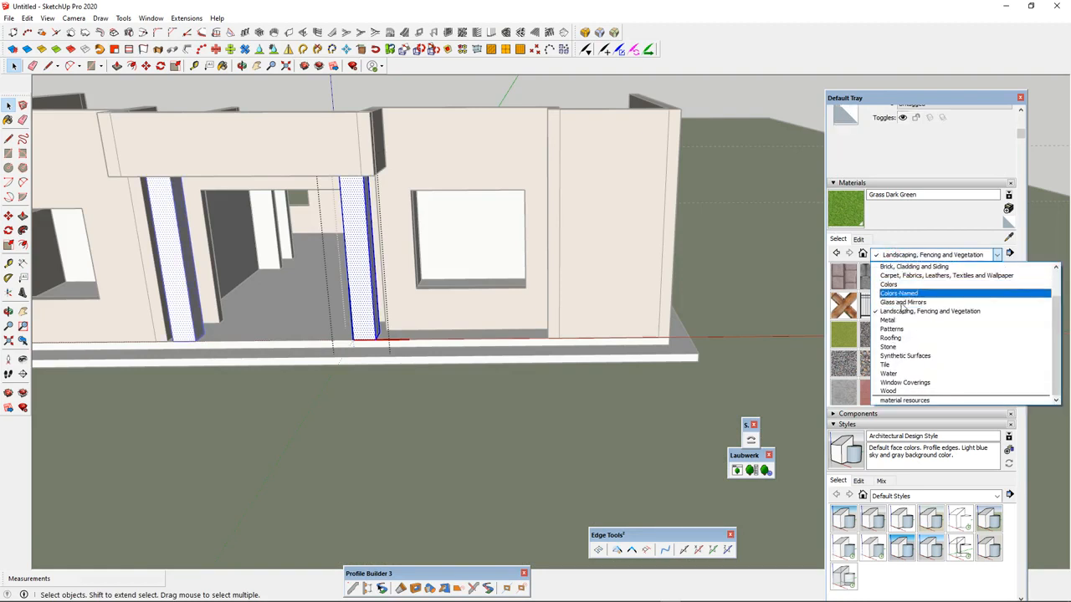
left_click(893, 346)
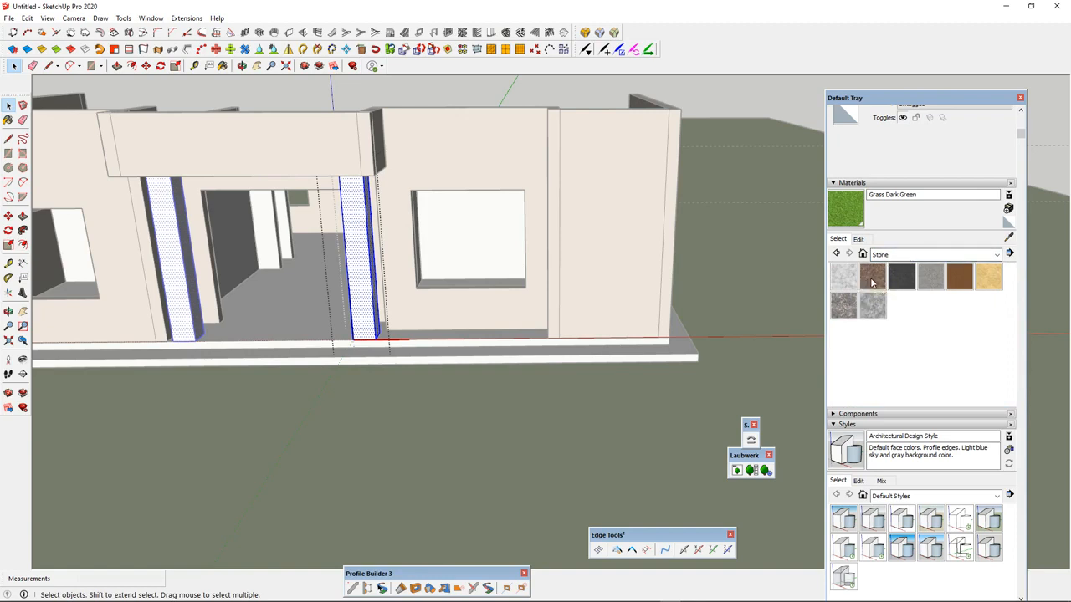
left_click(845, 305)
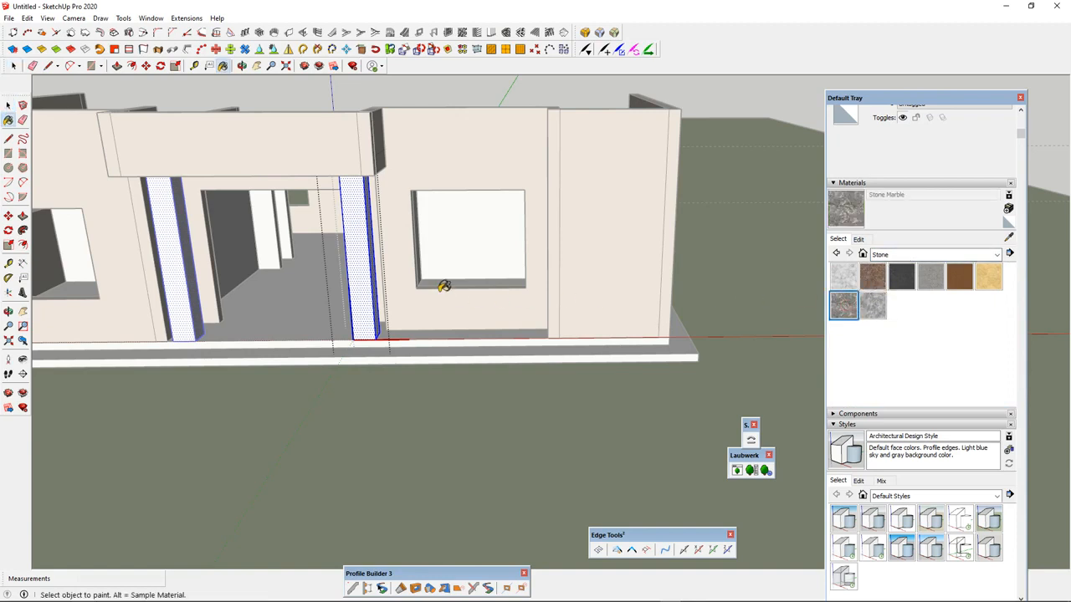
left_click(365, 271)
- Leave the component and examine the marble entrance columns and the front facade from several angles
scroll(366, 264, "up", 3)
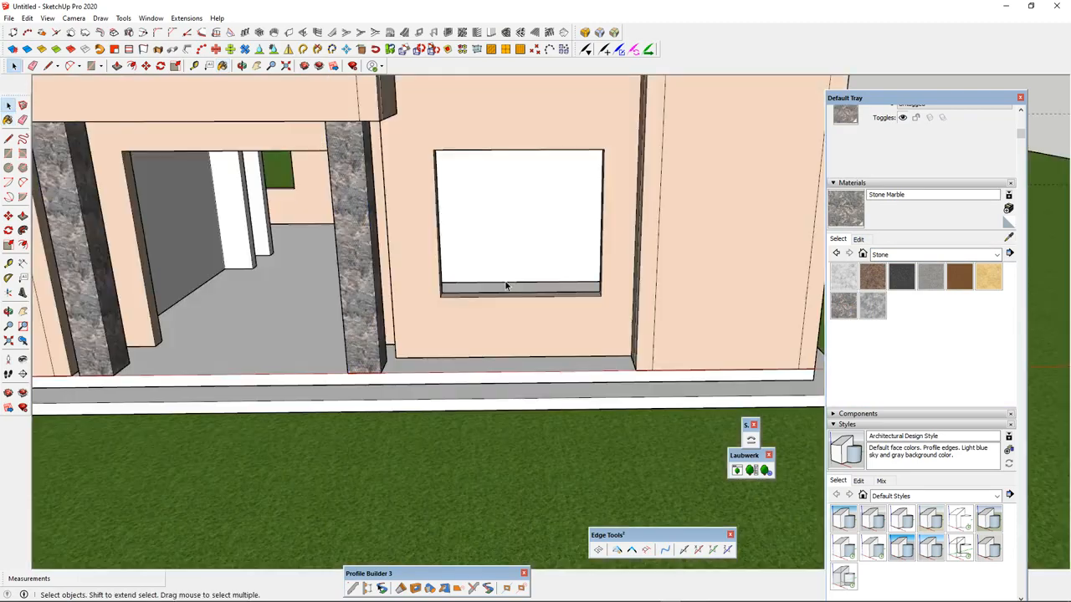
scroll(374, 296, "down", 3)
middle_click_drag(374, 297, 509, 218)
left_click_drag(617, 239, 319, 224)
key("space")
scroll(319, 224, "up", 3)
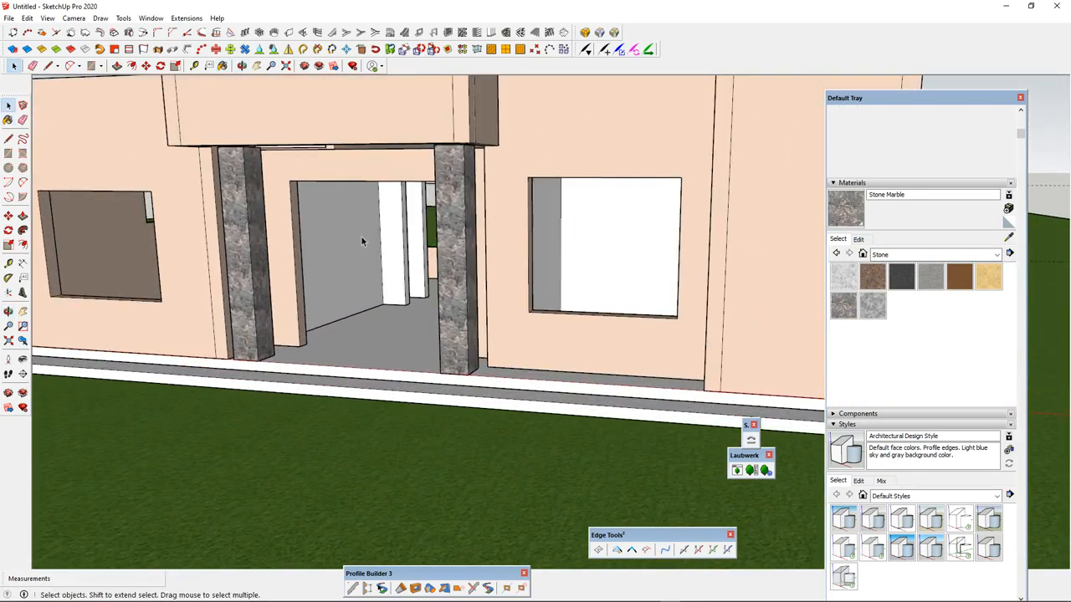
scroll(410, 227, "down", 3)
middle_click_drag(487, 262, 602, 285)
scroll(601, 285, "down", 2)
middle_click_drag(489, 250, 623, 304)
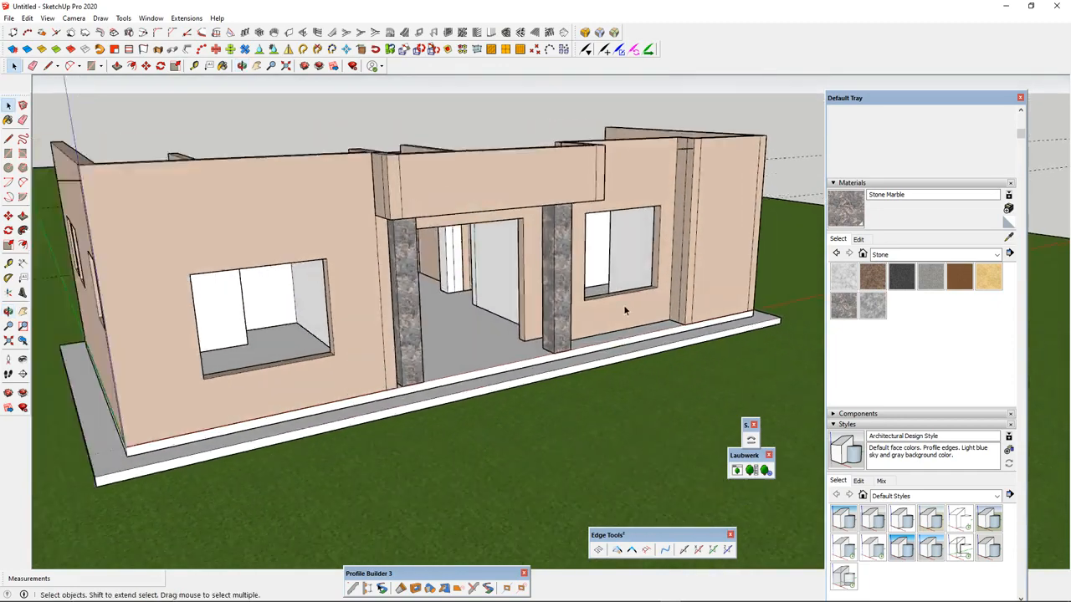
scroll(508, 312, "down", 2)
scroll(412, 325, "up", 4)
middle_click_drag(369, 318, 251, 312)
scroll(274, 310, "down", 2)
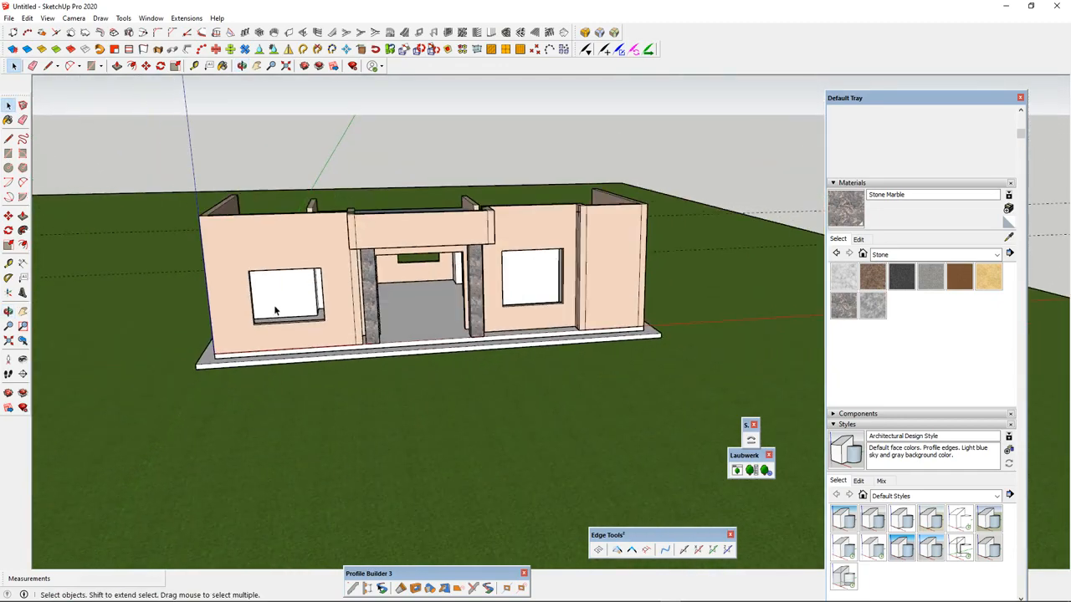
scroll(254, 272, "up", 2)
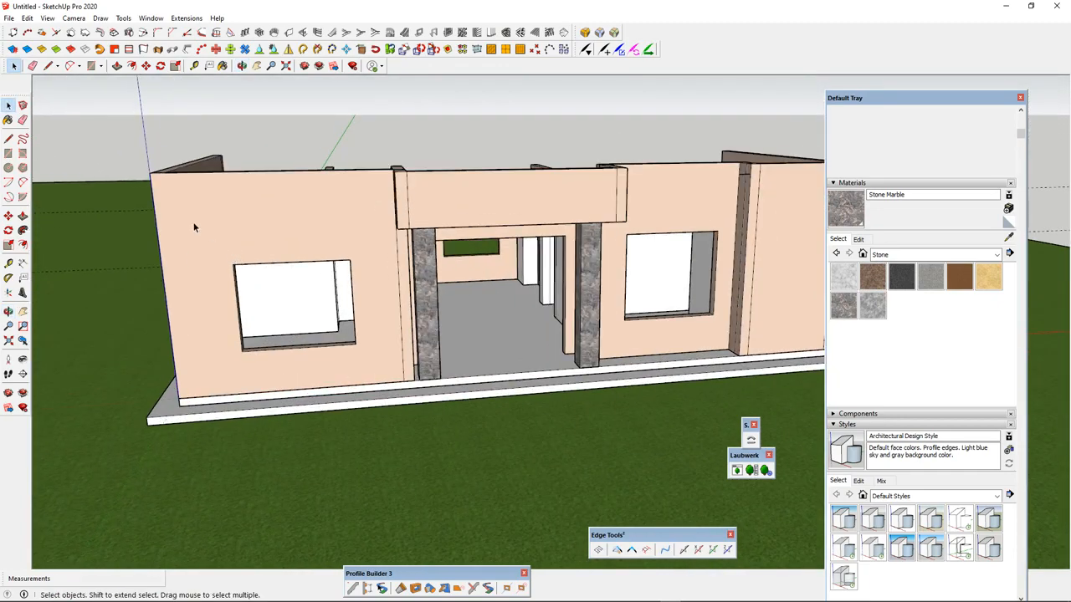
- Select the front wall face left of the entrance and import wood_planks_01_Base_Color.jpg from the wood materials folder as a texture
scroll(310, 175, "down", 2)
middle_click_drag(312, 177, 365, 202)
triple_click(274, 224)
left_click(249, 227)
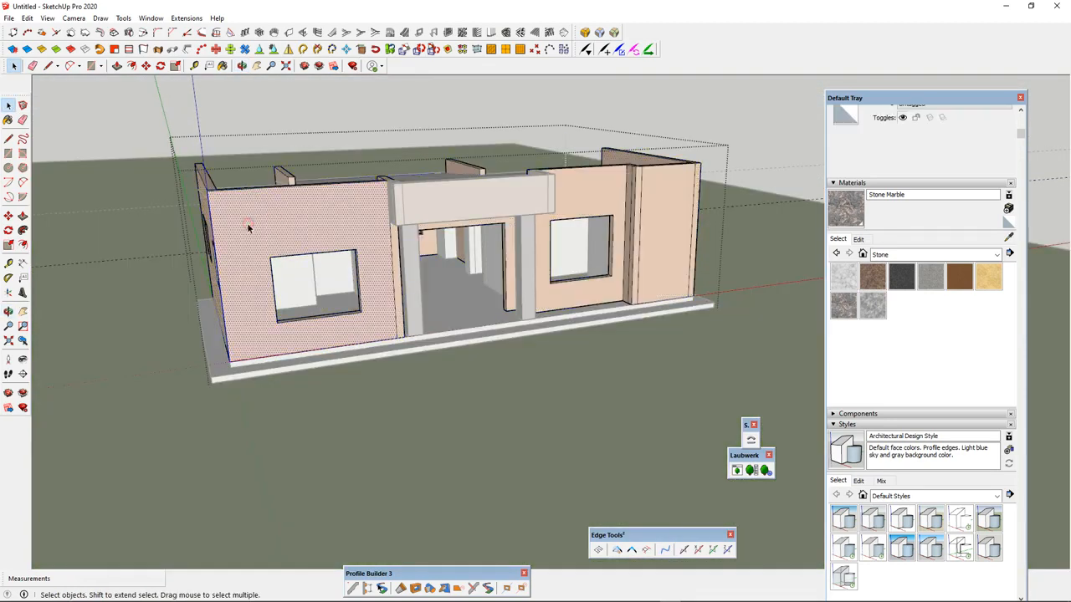
left_click(9, 18)
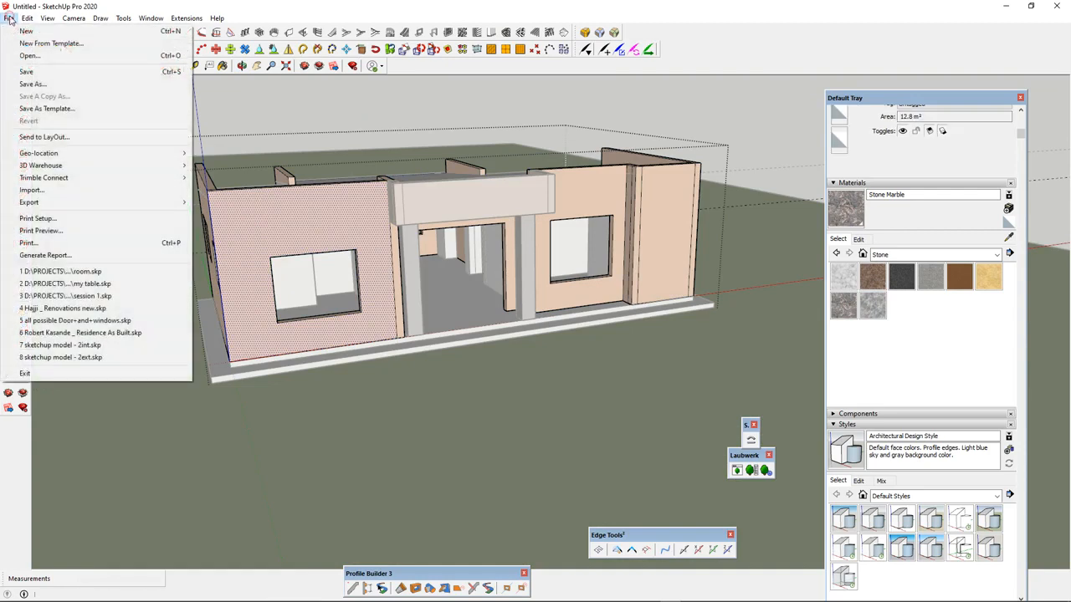
left_click(55, 192)
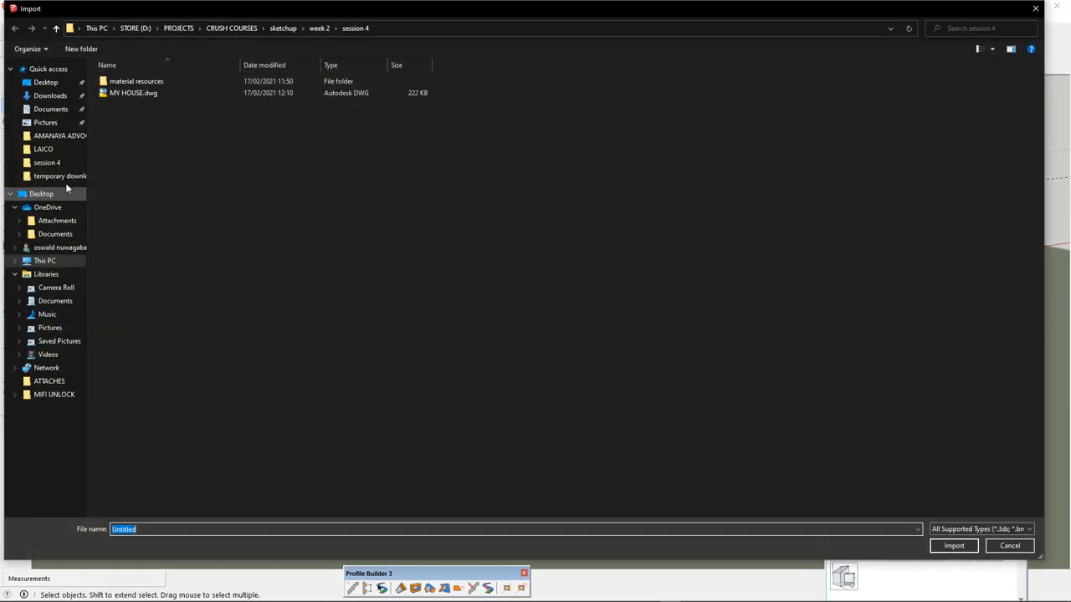
double_click(159, 76)
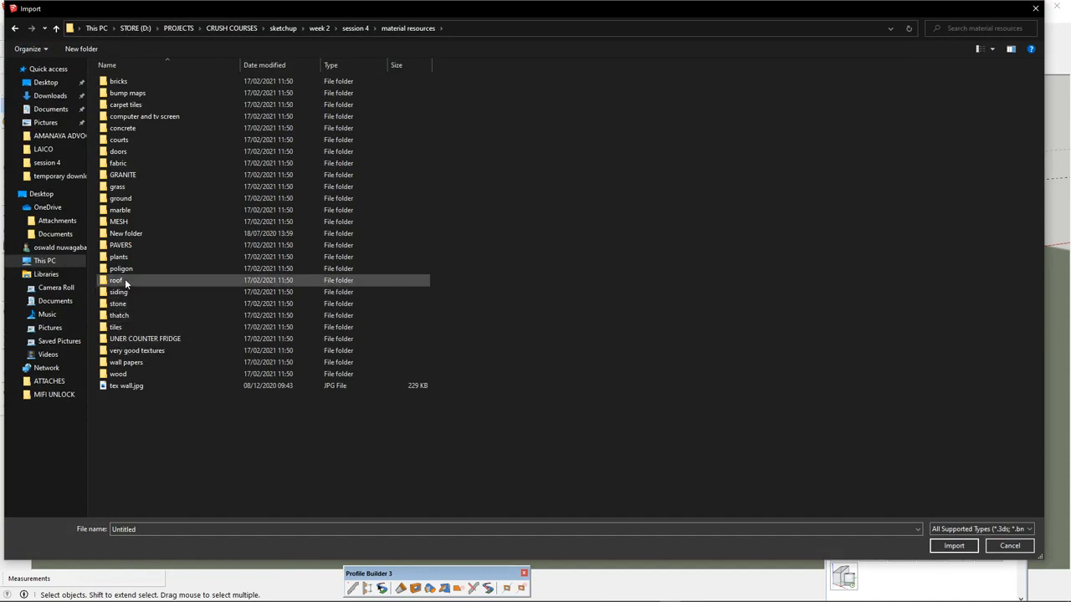
double_click(131, 373)
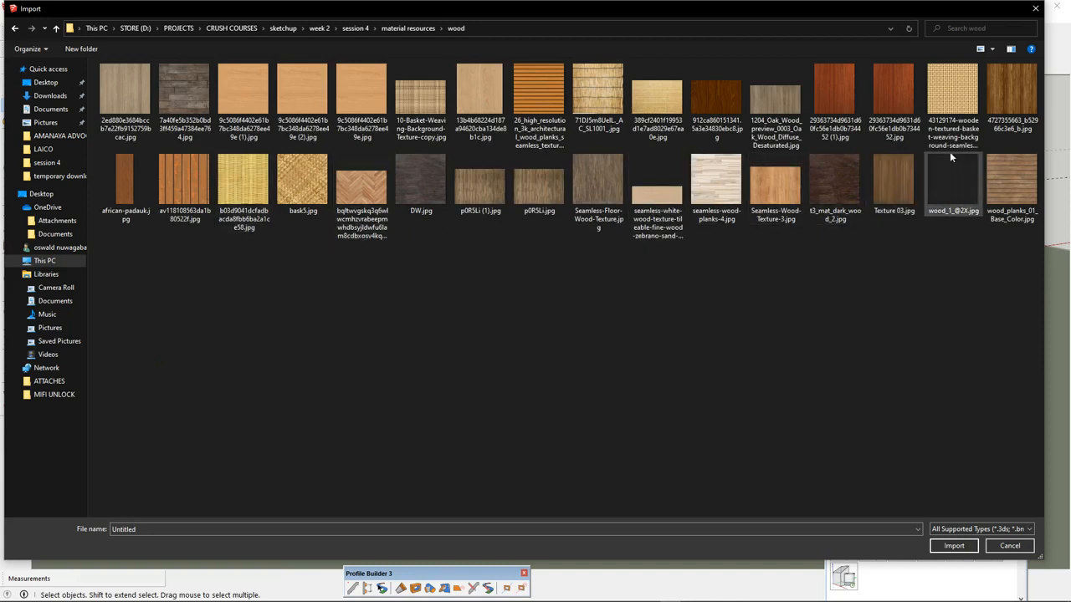
left_click(1013, 175)
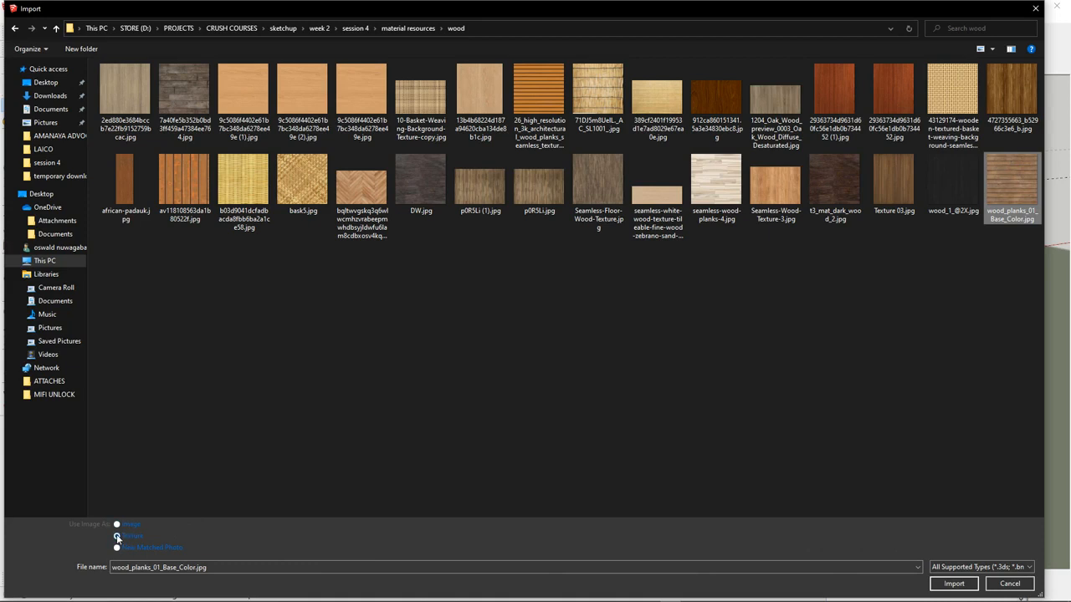
left_click(953, 583)
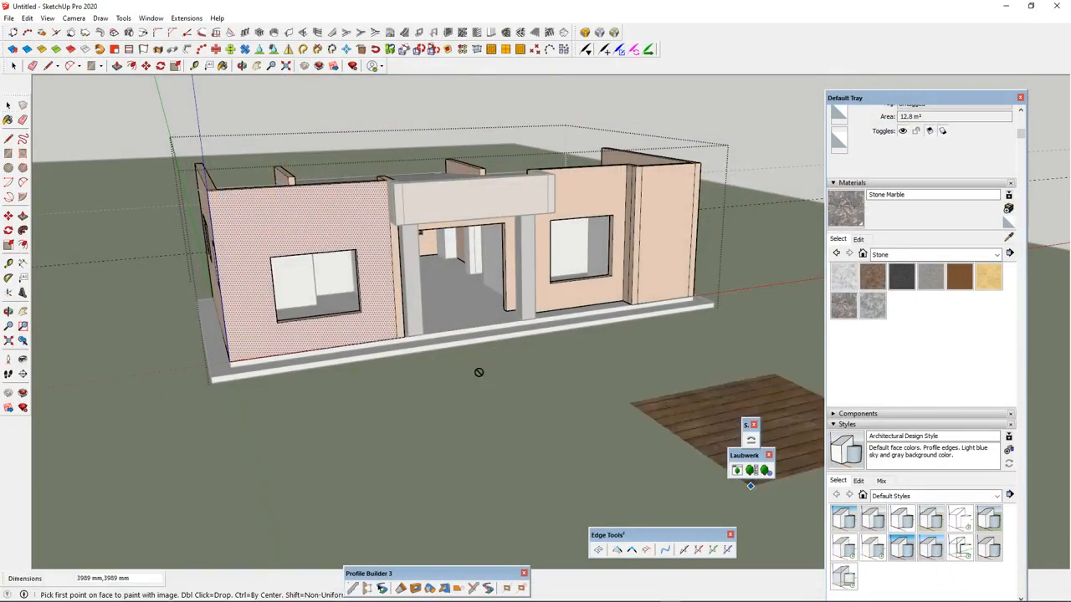
- Place the imported wood plank texture on the selected front wall face, scaling it from a point near the outer corner
scroll(251, 255, "up", 3)
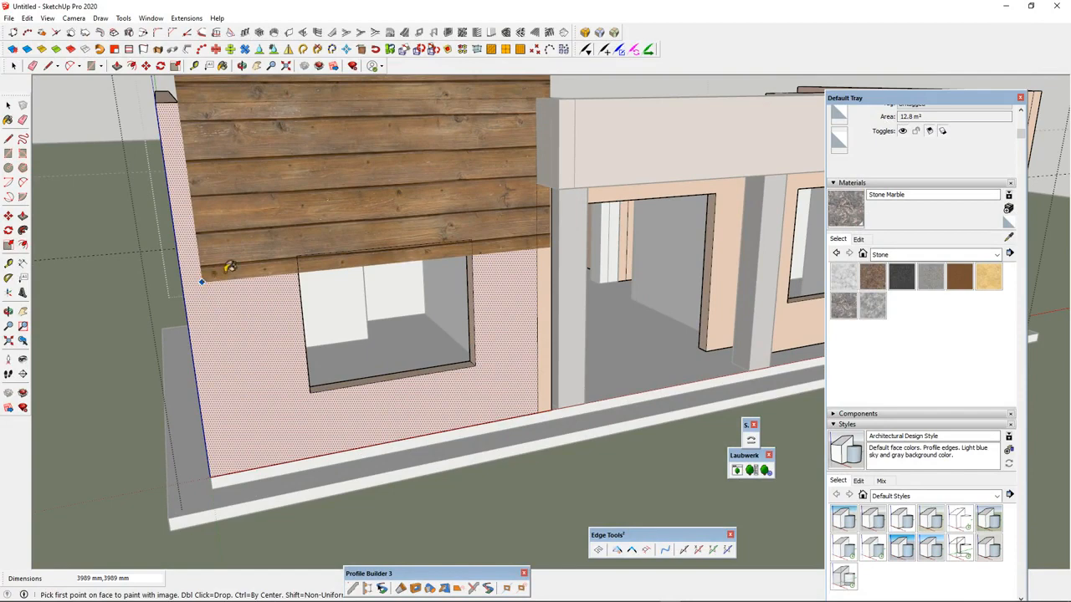
left_click(224, 271)
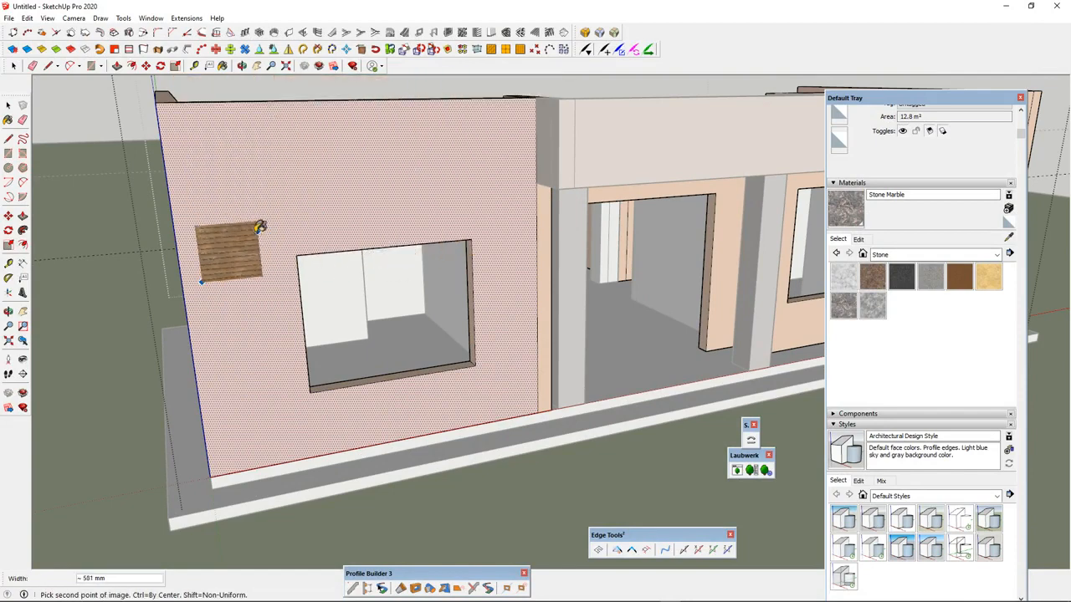
left_click(351, 168)
scroll(350, 168, "down", 3)
middle_click_drag(351, 168, 292, 179)
middle_click_drag(172, 150, 403, 169)
scroll(351, 219, "down", 2)
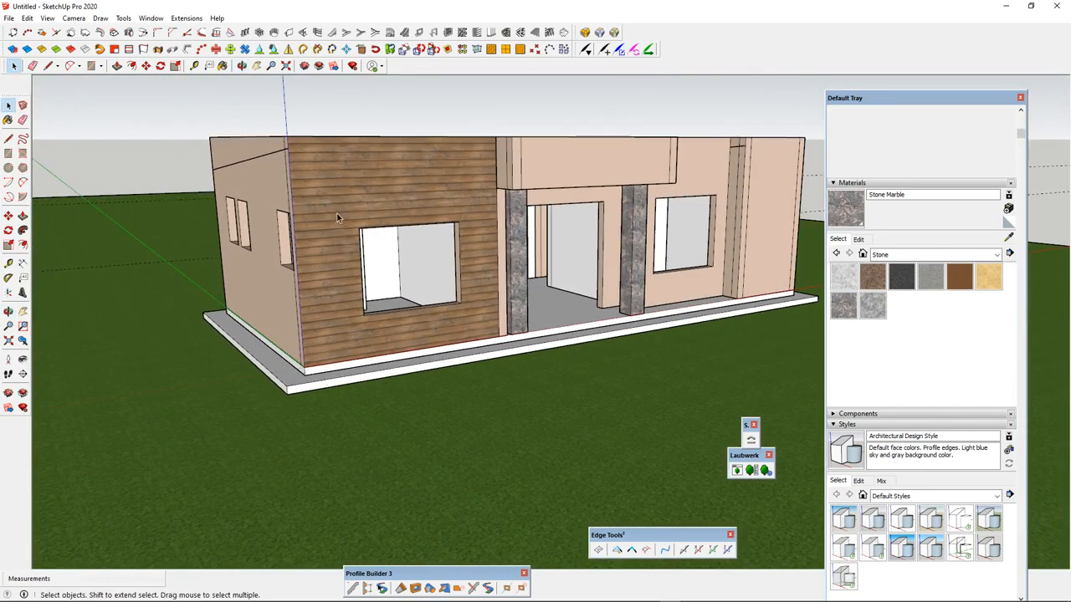
- Open the wall group for editing and sample the wood plank material from the front wall
double_click(311, 189)
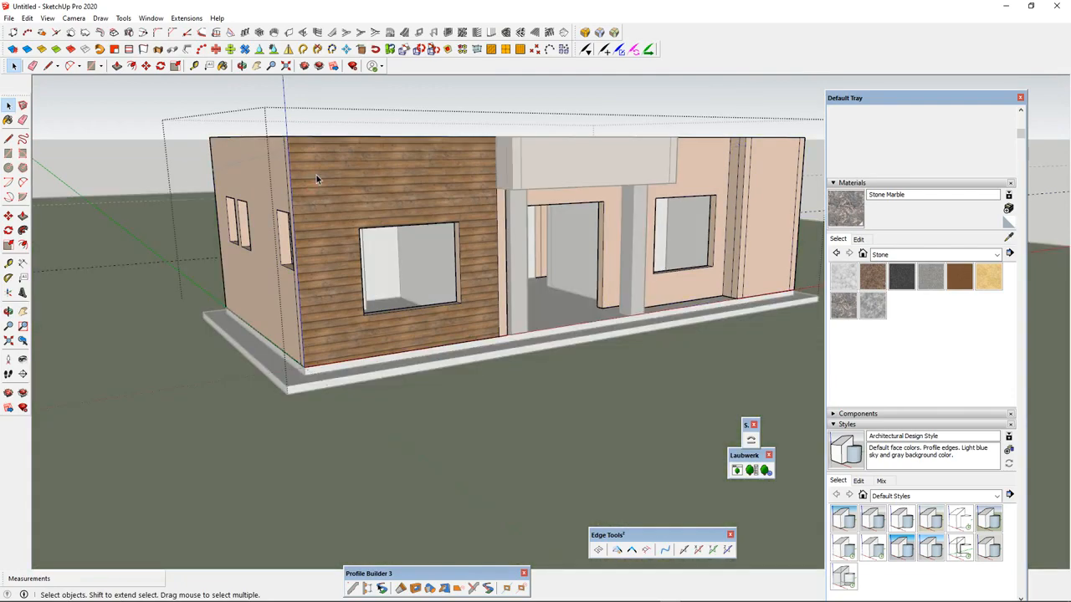
key("b")
left_click(308, 174, "alt")
- Try painting the left side wall and its corner strip with the sampled wood planks, and undo both fills
mouse_move(316, 175)
middle_mouse_down()
mouse_move(408, 212)
mouse_move(436, 211)
middle_mouse_up()
scroll(433, 215, "up", 2)
left_click(414, 223)
left_click(316, 226)
middle_click_drag(316, 226, 554, 219)
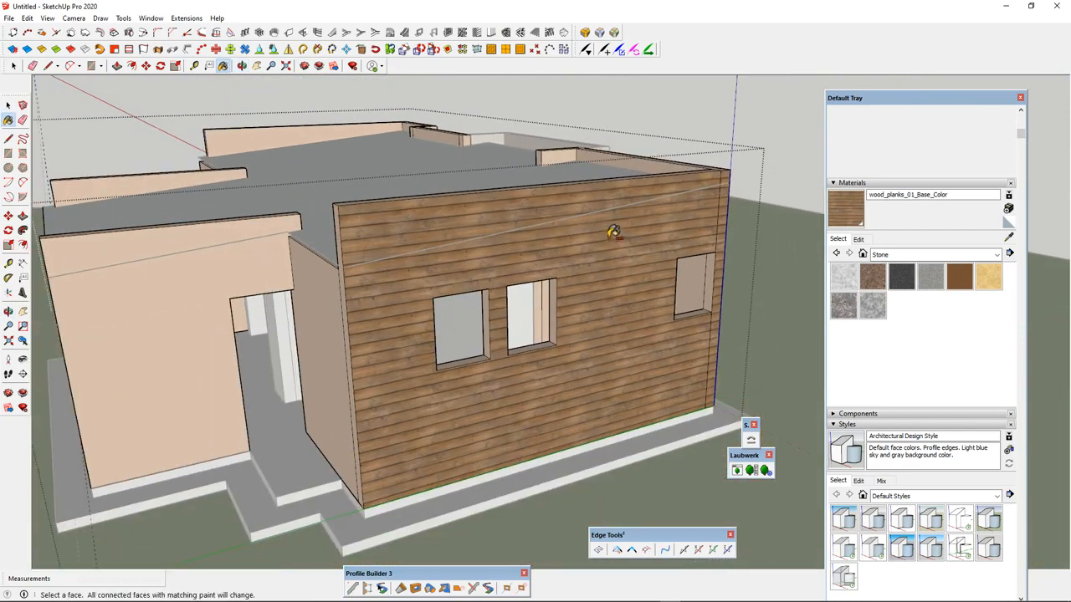
key("ctrl+z")
key("ctrl+z")
middle_click_drag(717, 223, 287, 185)
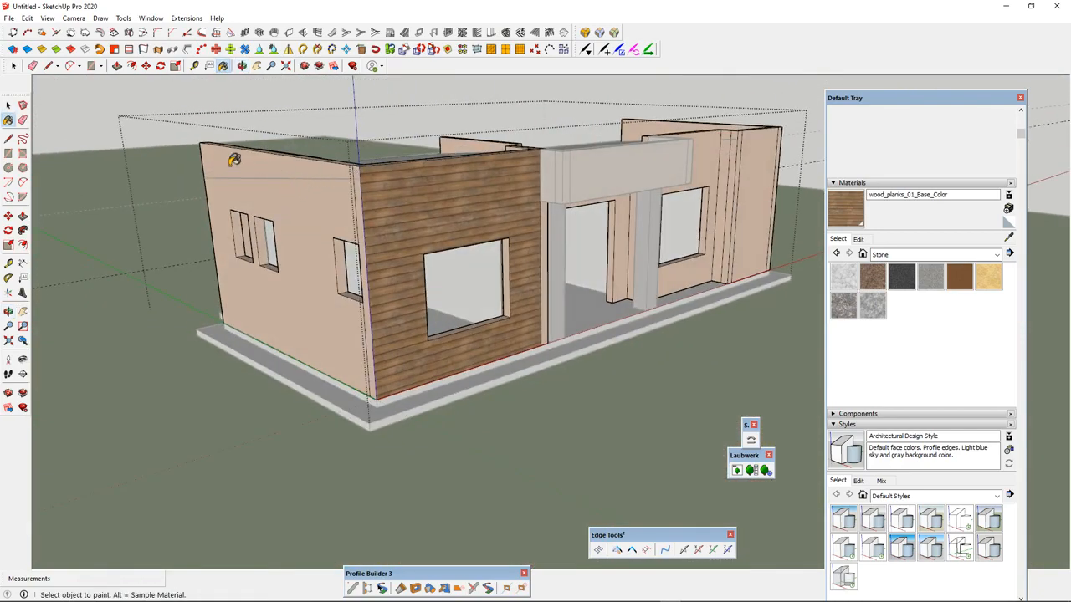
- Sample the front wall's wood planks with the Paint Bucket and paint the left side wall with them
left_click(8, 105)
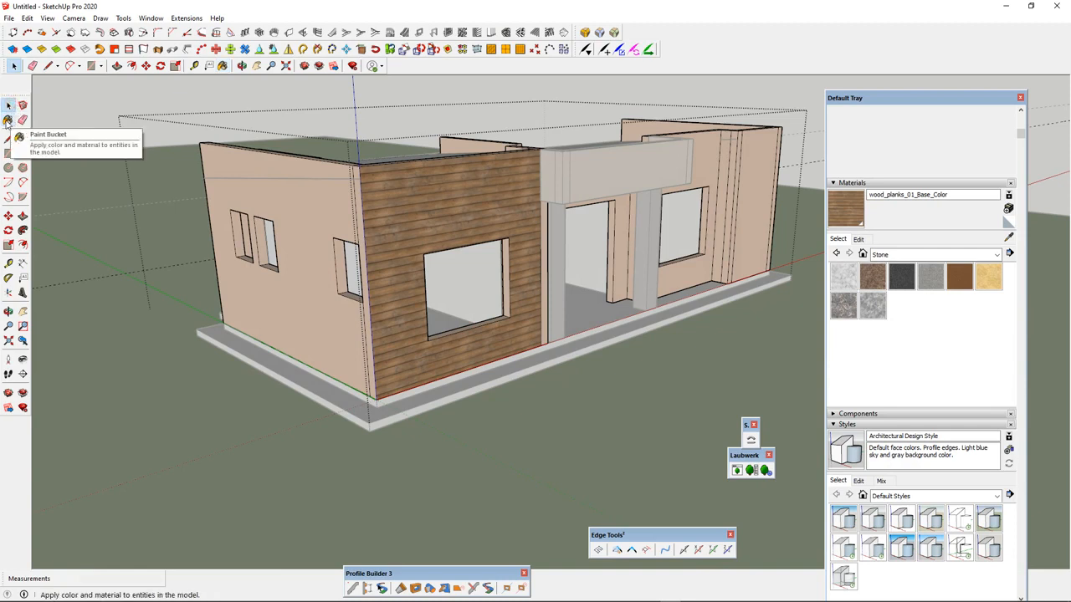
left_click(7, 120)
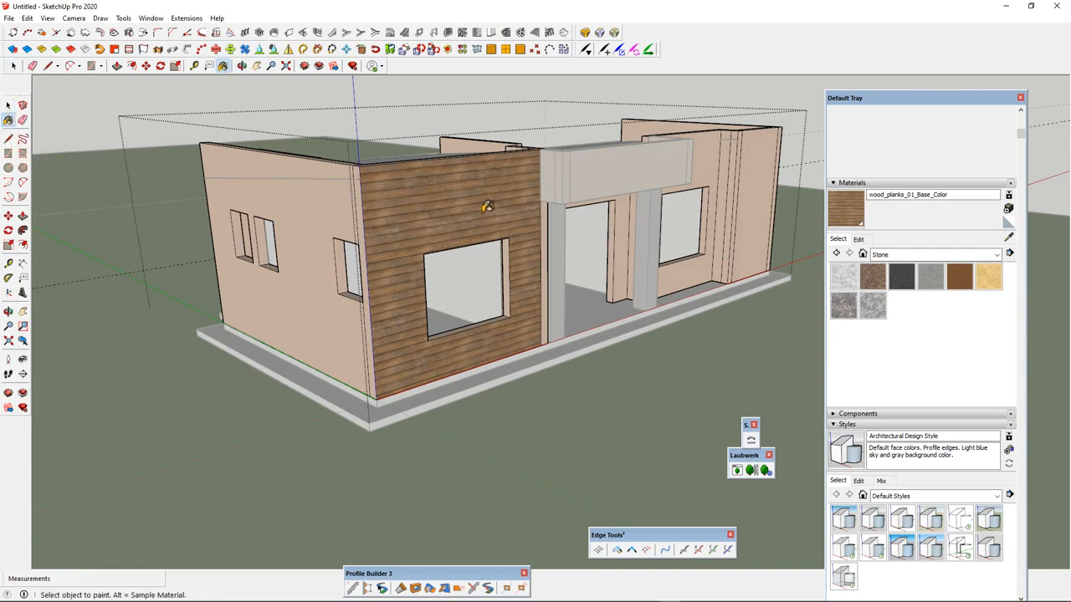
key("alt")
left_click(325, 212)
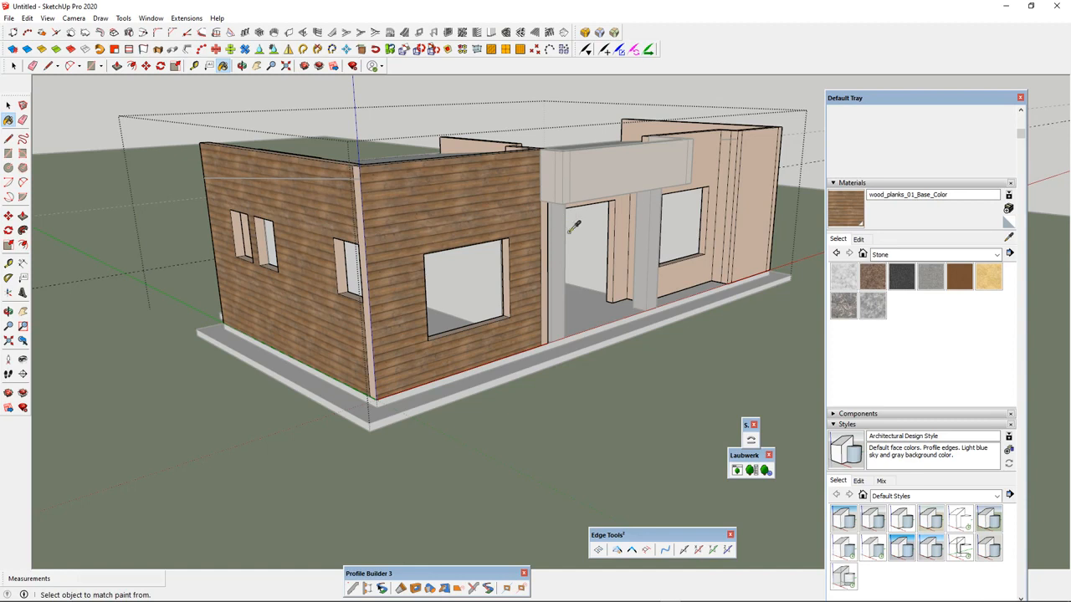
- Sample Stone Marble from the entrance column and paint the left side wall with it
left_click(656, 227, "alt")
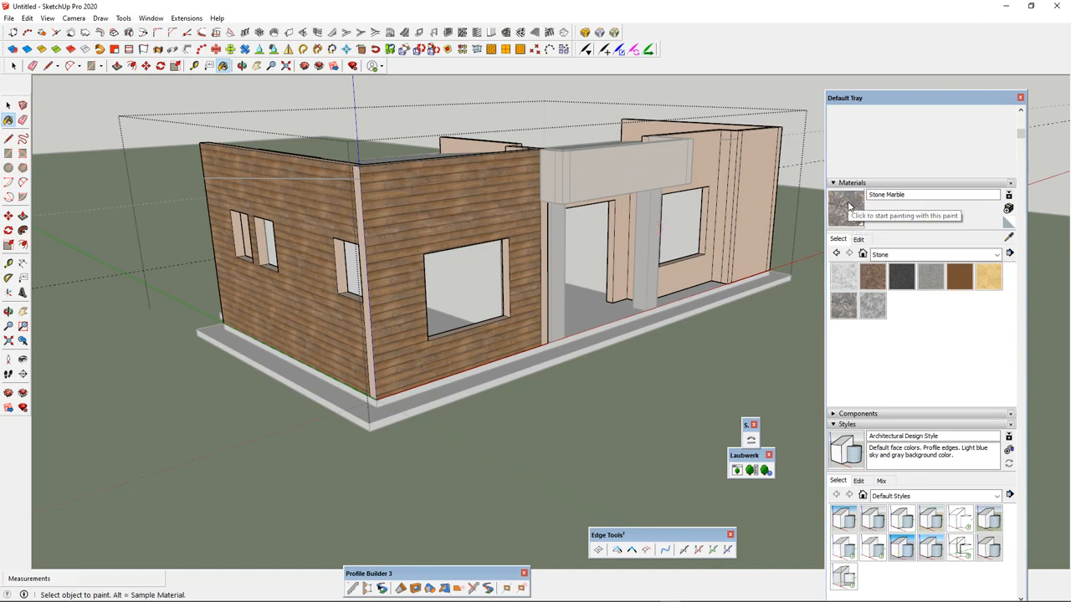
left_click(325, 209)
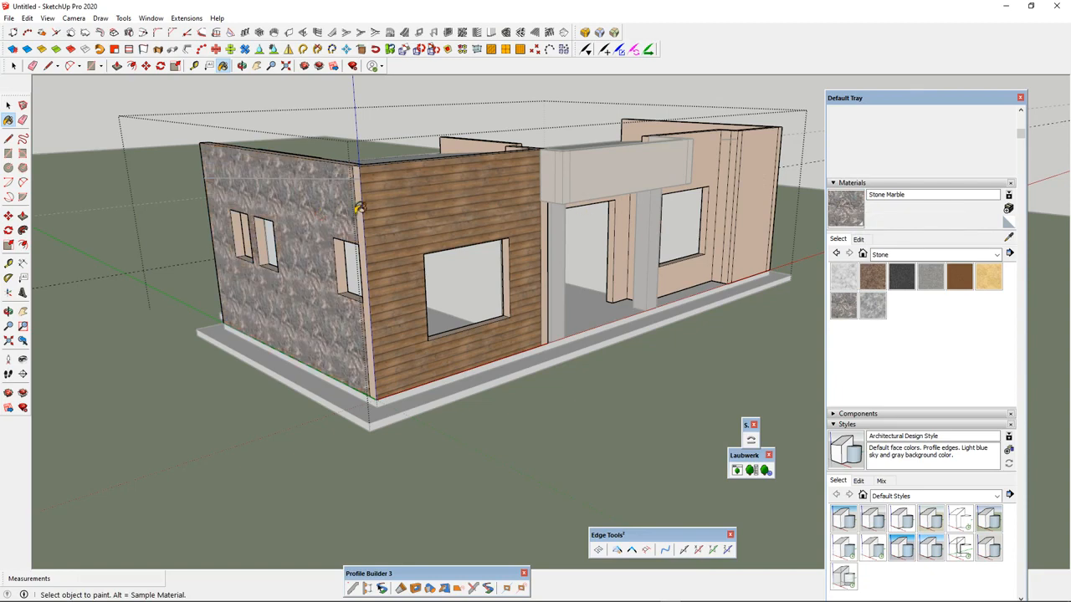
middle_click_drag(302, 189, 387, 212)
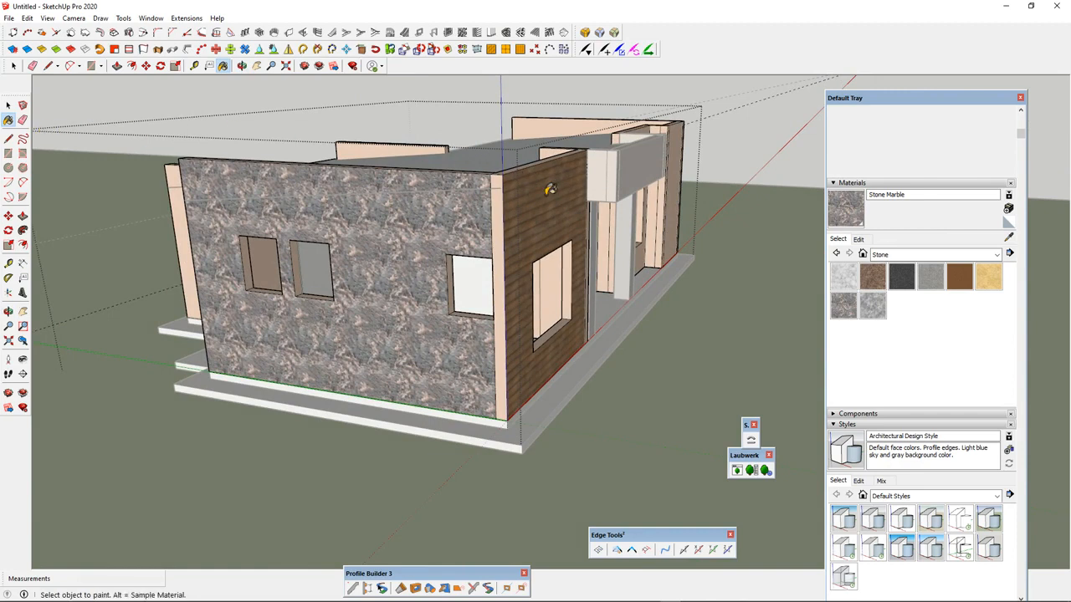
- Sample the wood planks again and paint the left side wall, its front corner strip and the strip beside the entrance column
key("alt")
left_click(548, 192, "alt")
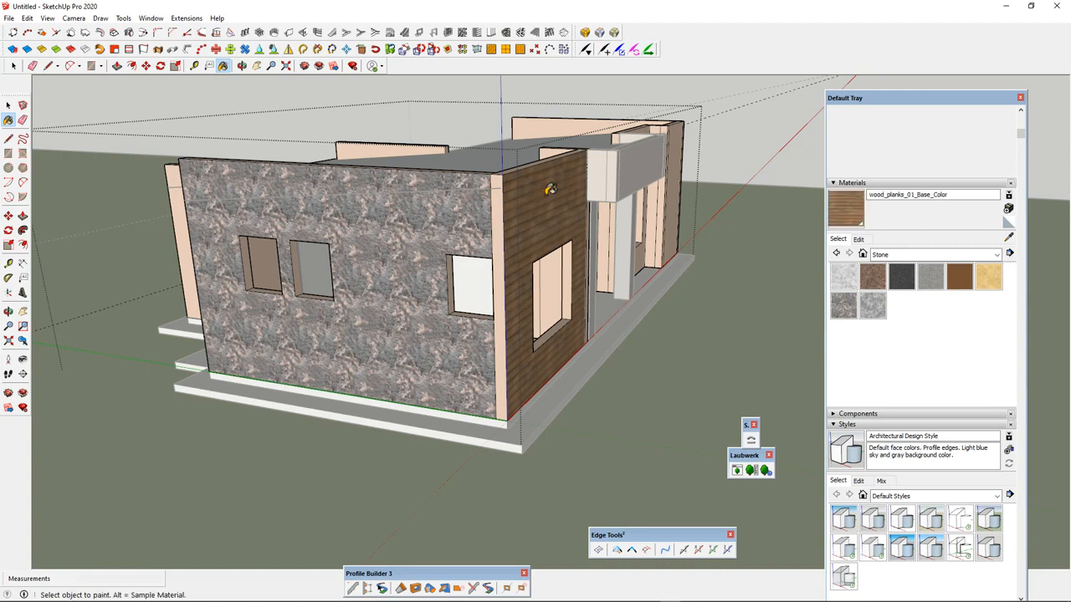
left_click(484, 216)
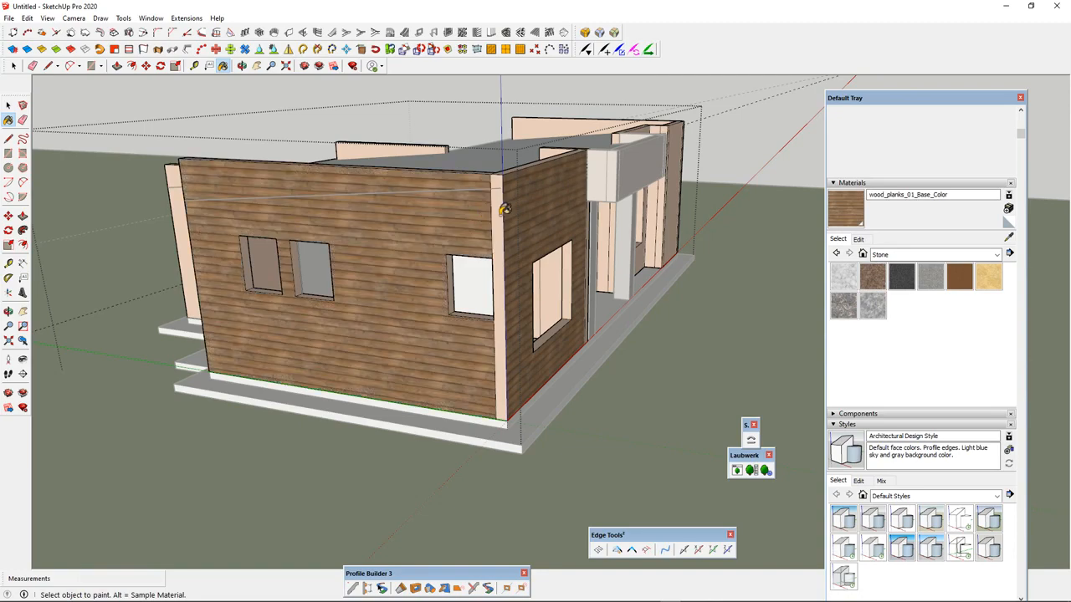
left_click(500, 214)
middle_click_drag(504, 223, 408, 196)
scroll(510, 203, "up", 2)
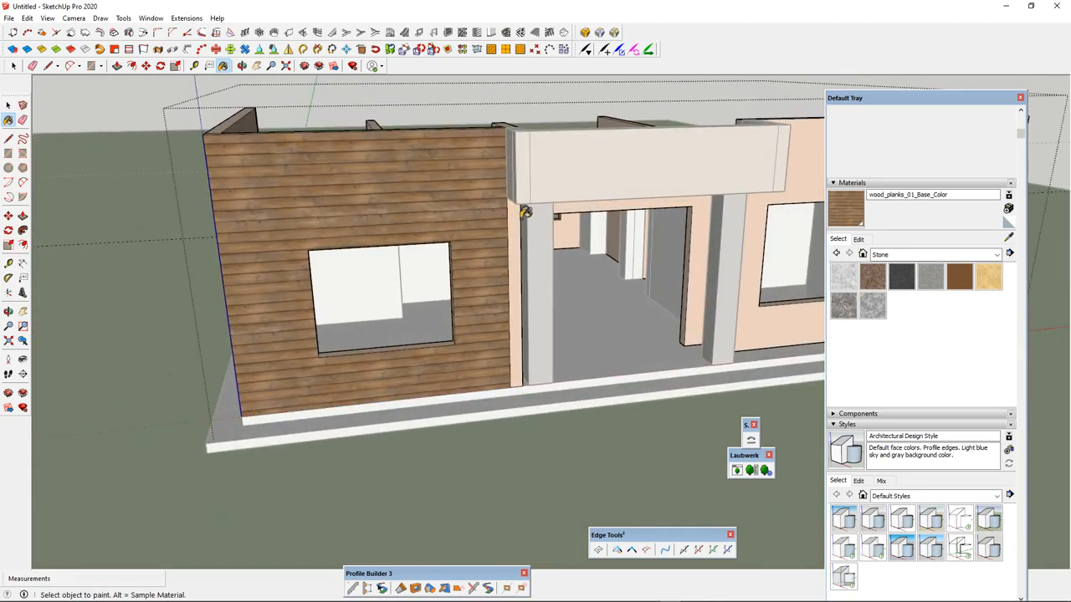
left_click(517, 221)
- Paint the rear end strip of the left side wall and the adjoining return wall with the wood planks
middle_click_drag(328, 202, 721, 202)
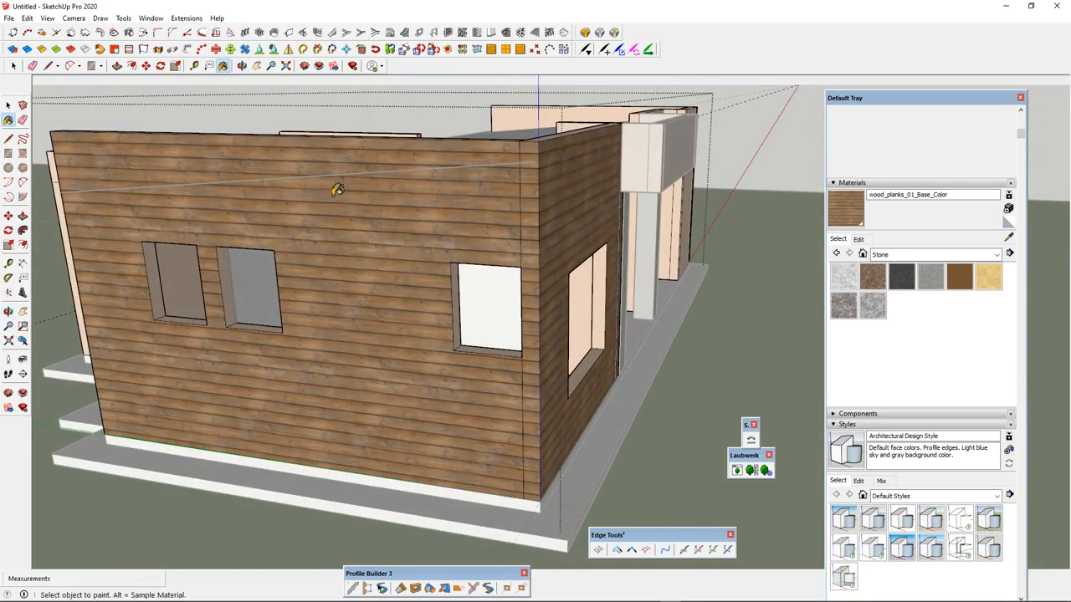
middle_click_drag(337, 186, 617, 202)
left_click(301, 273)
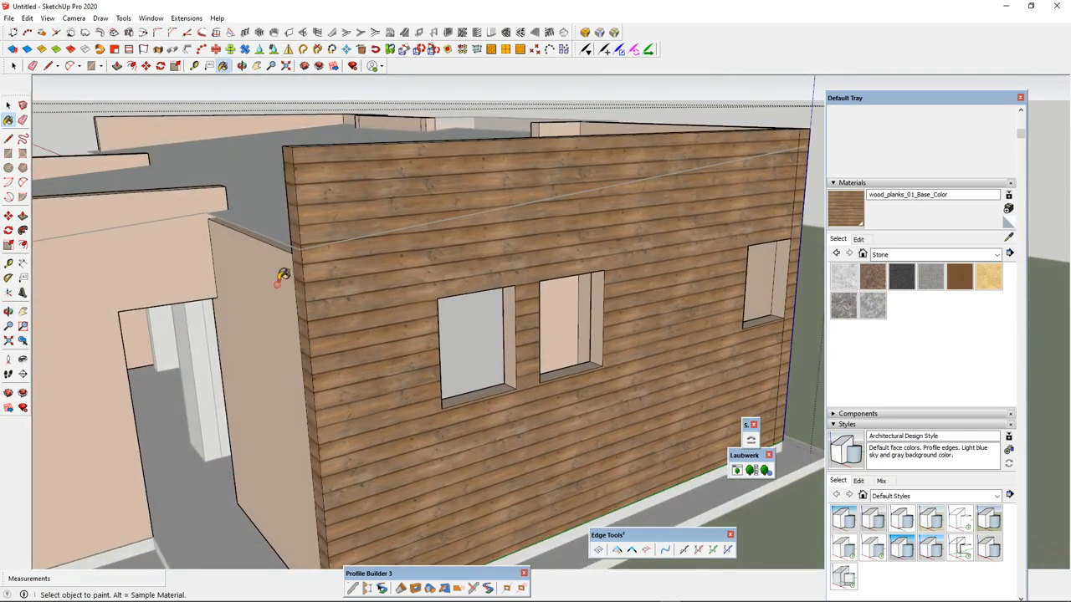
left_click(280, 280)
scroll(309, 198, "down", 2)
middle_click_drag(340, 233, 192, 228)
scroll(468, 192, "up", 2)
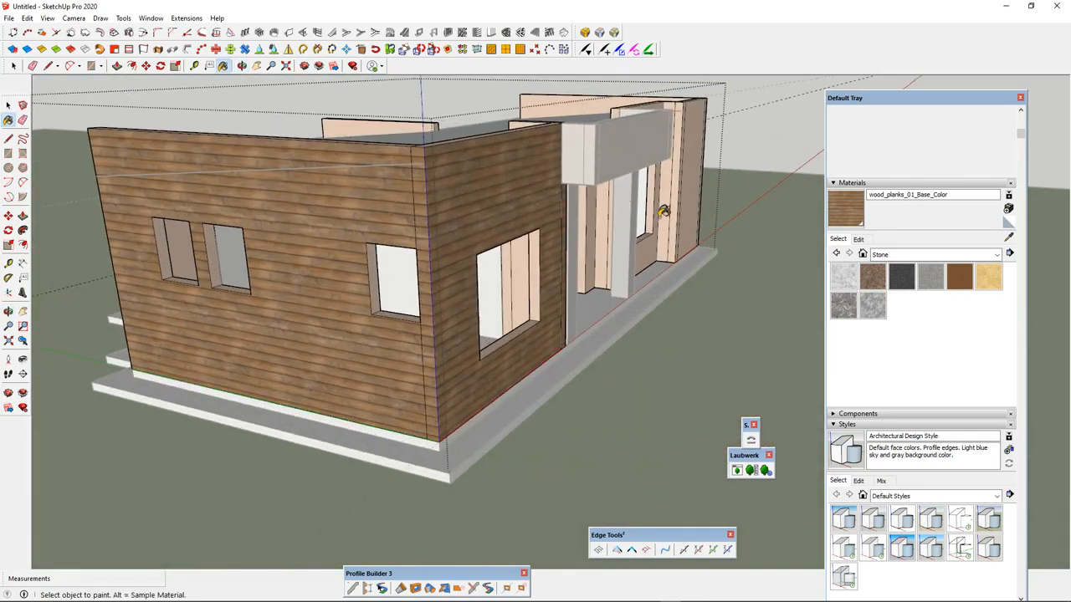
- Browse the Metal material collection and leave the wall group
left_click(906, 258)
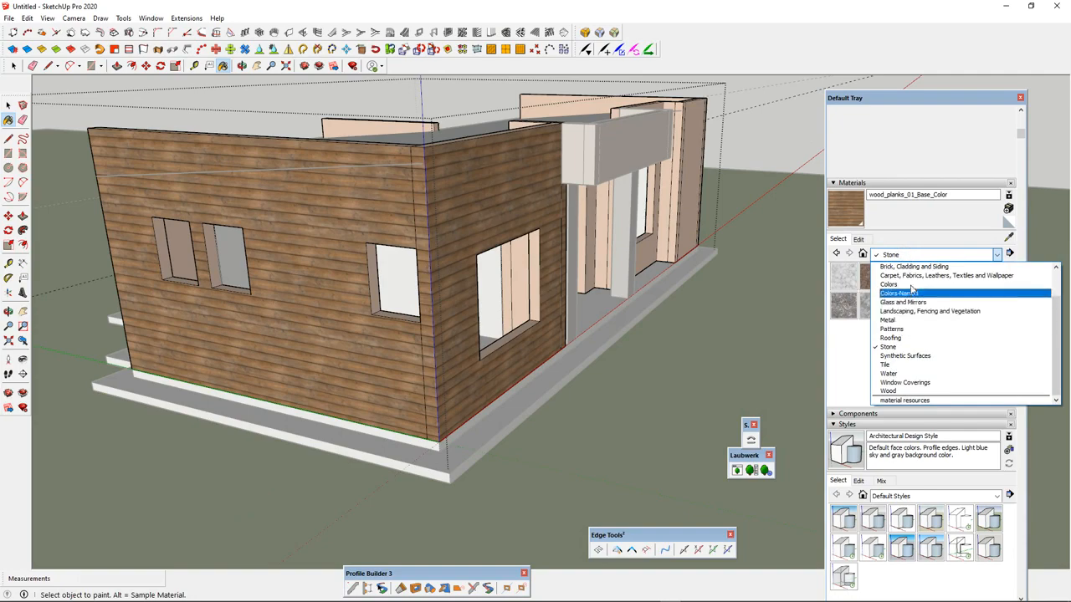
left_click(910, 316)
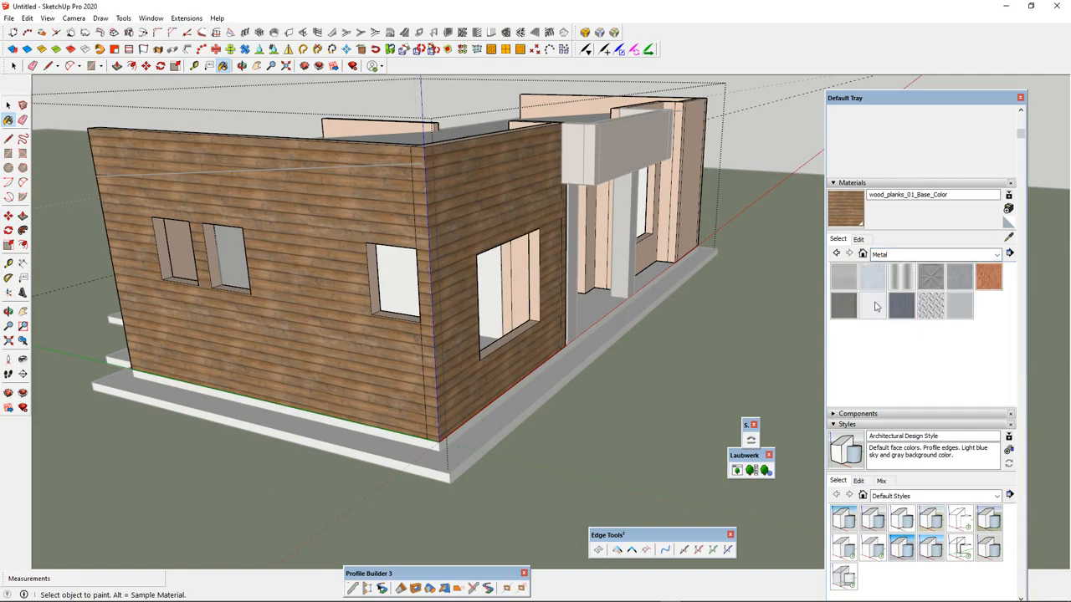
scroll(454, 212, "down", 2)
scroll(504, 217, "up", 2)
key("space")
key("Escape")
- Examine the wood-clad wall, marble columns and remaining plain walls of the front facade from several angles
scroll(507, 232, "down", 2)
middle_click_drag(507, 235, 232, 199)
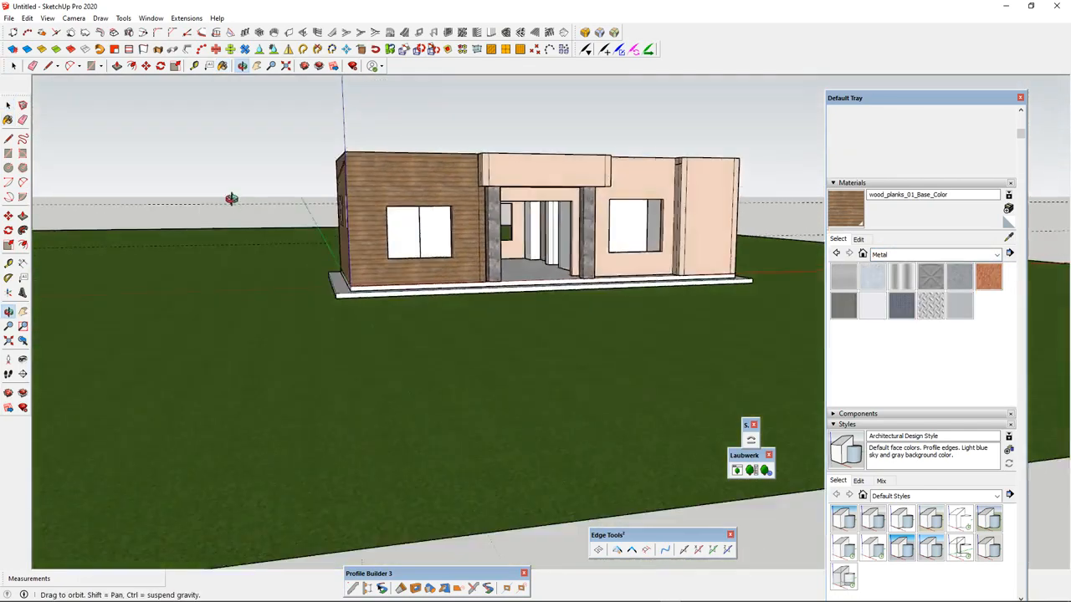
scroll(453, 180, "up", 4)
scroll(395, 177, "down", 1)
middle_click_drag(395, 178, 502, 216)
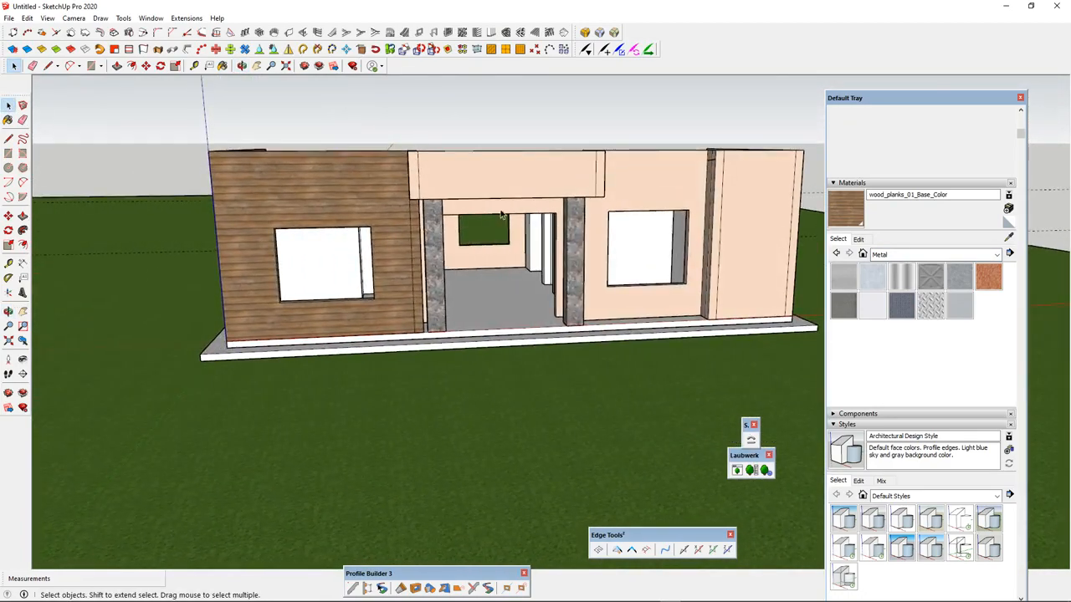
scroll(461, 220, "up", 1)
scroll(407, 209, "up", 2)
middle_click_drag(407, 209, 191, 173)
scroll(206, 211, "down", 2)
middle_click_drag(206, 215, 193, 249)
scroll(560, 254, "up", 3)
middle_click_drag(513, 256, 440, 246)
scroll(436, 247, "down", 2)
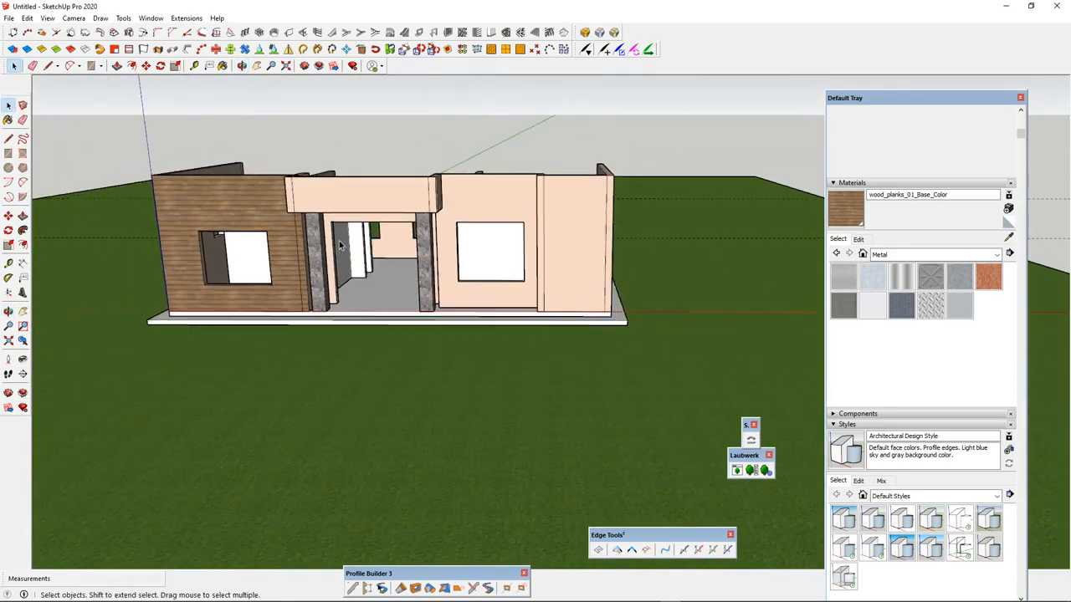
scroll(338, 240, "up", 2)
- Open the wall group and paint the rear door wall and the adjoining right side wall with wood_planks_01_Base_Color
key("b")
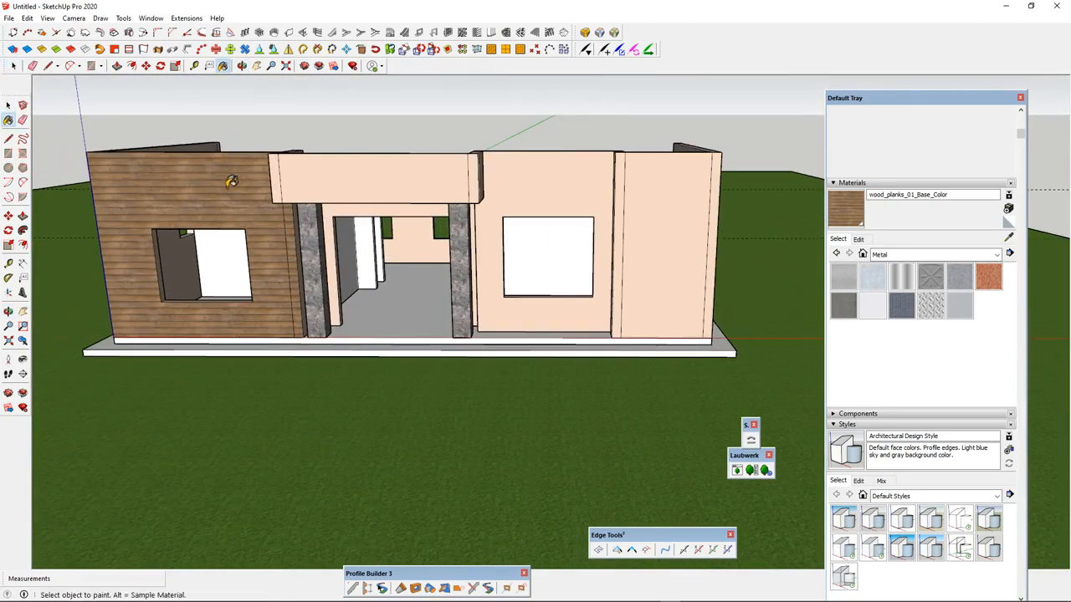
middle_click_drag(520, 271, 139, 322)
key("space")
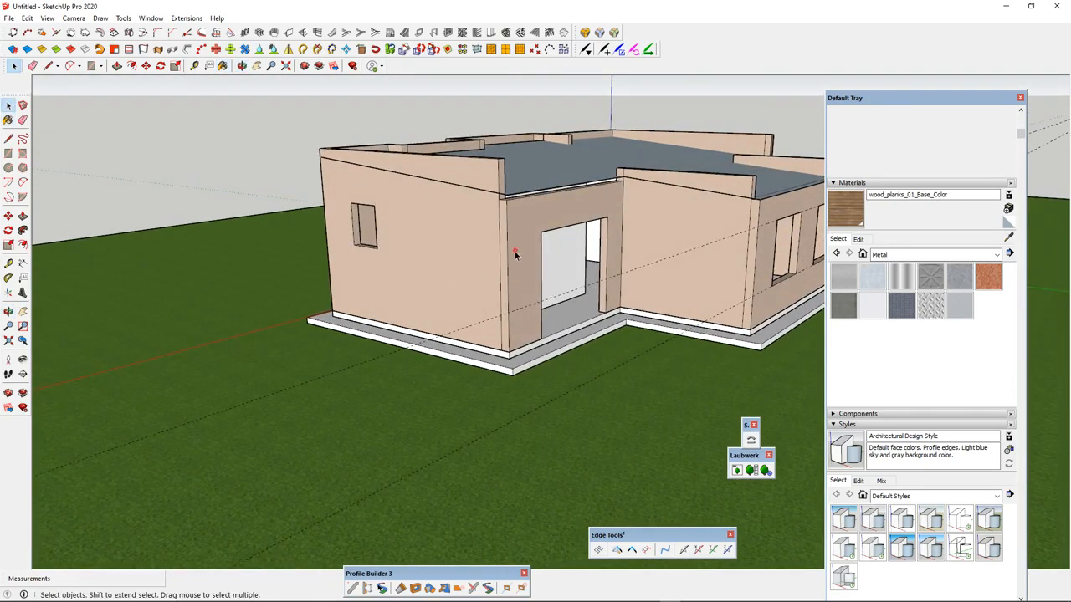
double_click(514, 251)
left_click(519, 240)
key("b")
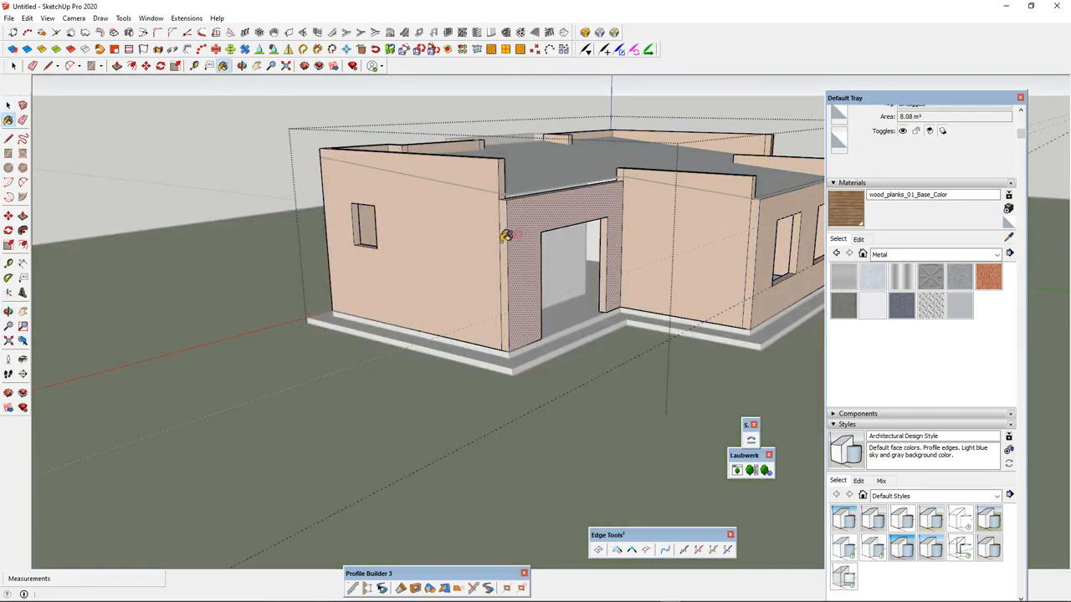
left_click(510, 241)
left_click(471, 243)
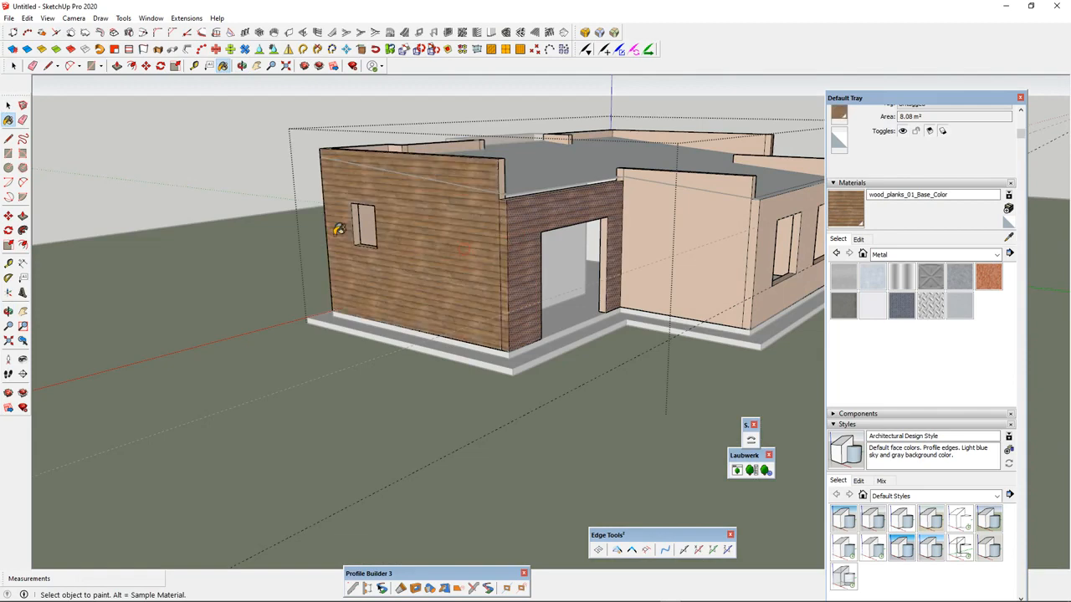
- Paint the projecting front wall section at the right end of the facade with the wood planks
mouse_move(471, 243)
middle_mouse_down()
mouse_move(607, 236)
mouse_move(633, 212)
mouse_move(566, 225)
mouse_move(742, 251)
middle_mouse_up()
scroll(653, 230, "up", 5)
left_click(654, 238)
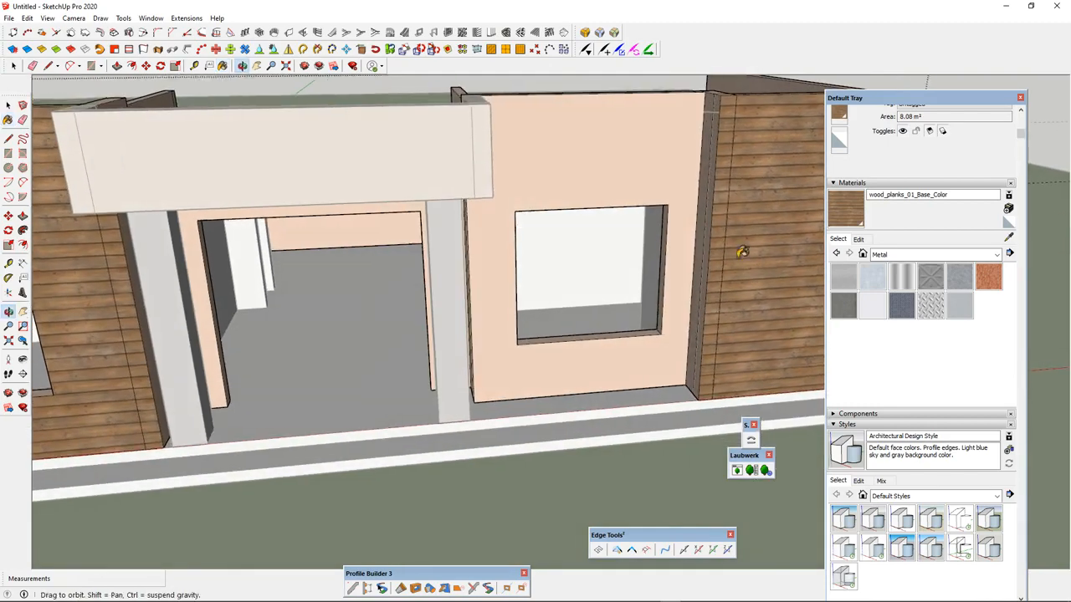
- Paint the narrow return face of the projecting right wall section with the wood planks and leave the wall group
left_click(702, 236)
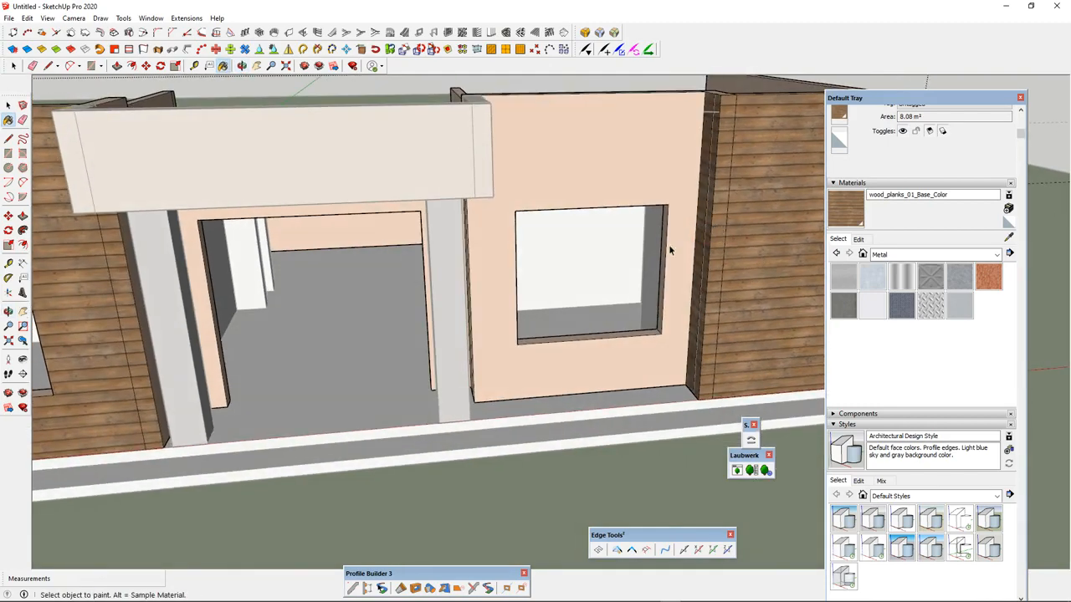
key("space")
middle_click_drag(666, 246, 413, 162)
scroll(466, 217, "down", 3)
scroll(497, 303, "up", 4)
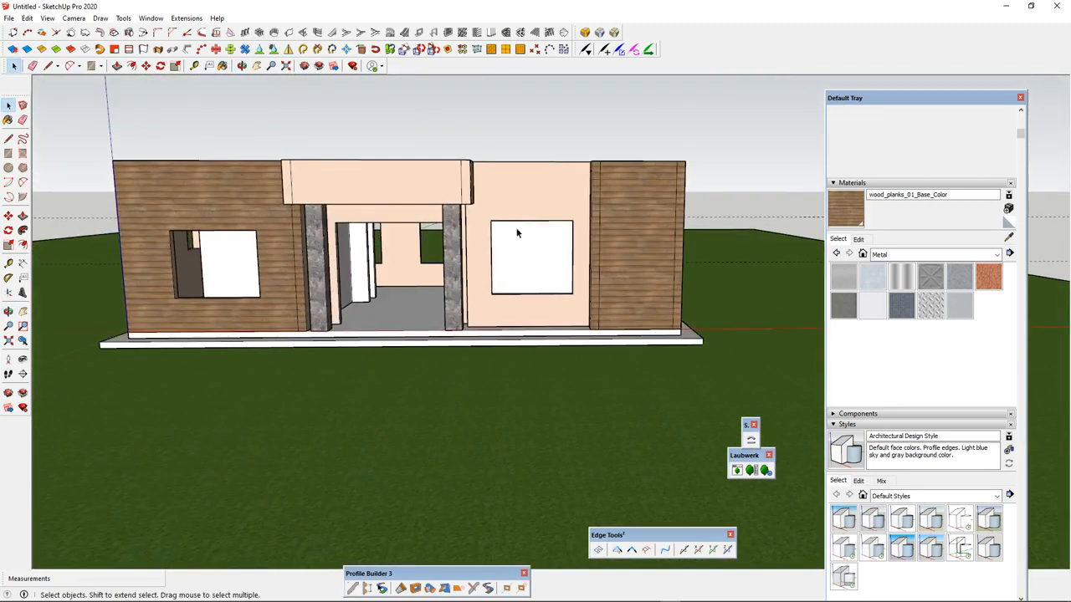
scroll(504, 304, "down", 5)
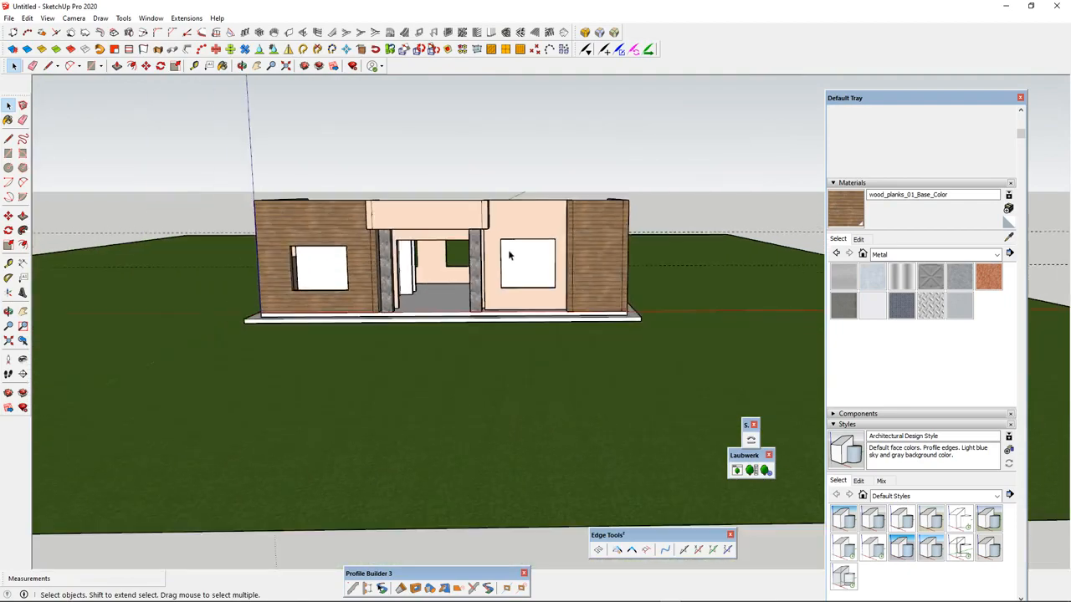
- Examine the marble entrance columns and the surrounding front facade from several angles
scroll(507, 250, "up", 4)
middle_click_drag(508, 250, 361, 286)
scroll(361, 286, "up", 5)
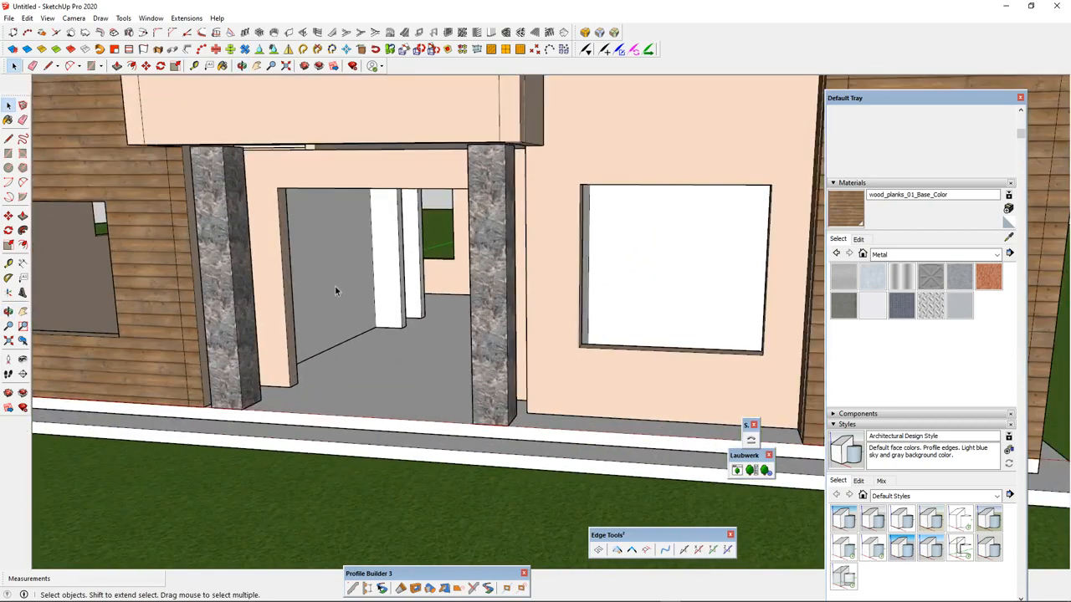
left_click(285, 309)
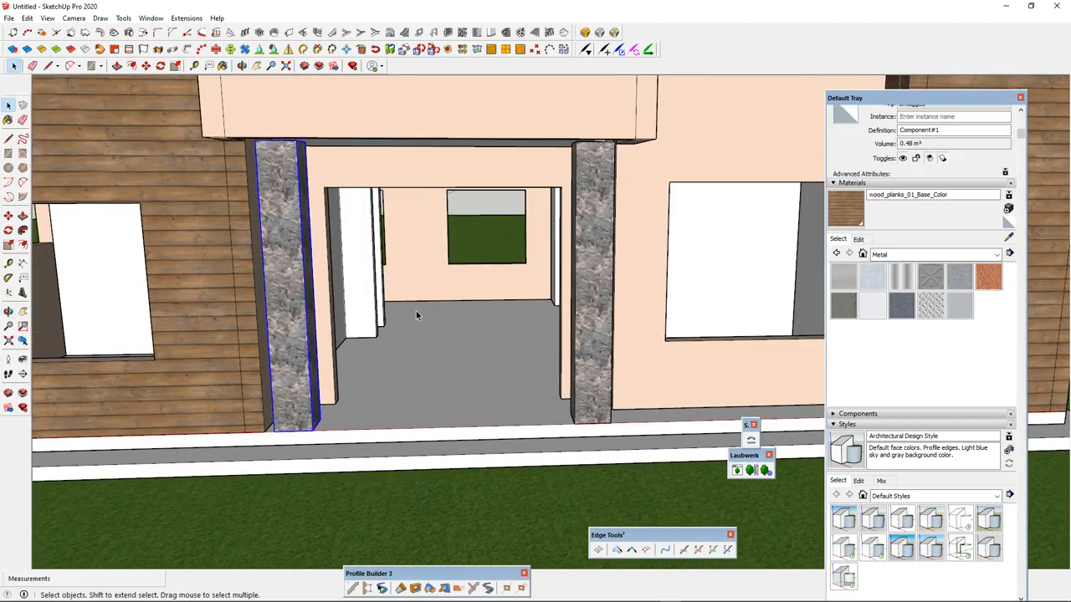
middle_click_drag(416, 310, 496, 309)
scroll(435, 312, "down", 5)
scroll(353, 321, "up", 3)
double_click(352, 321)
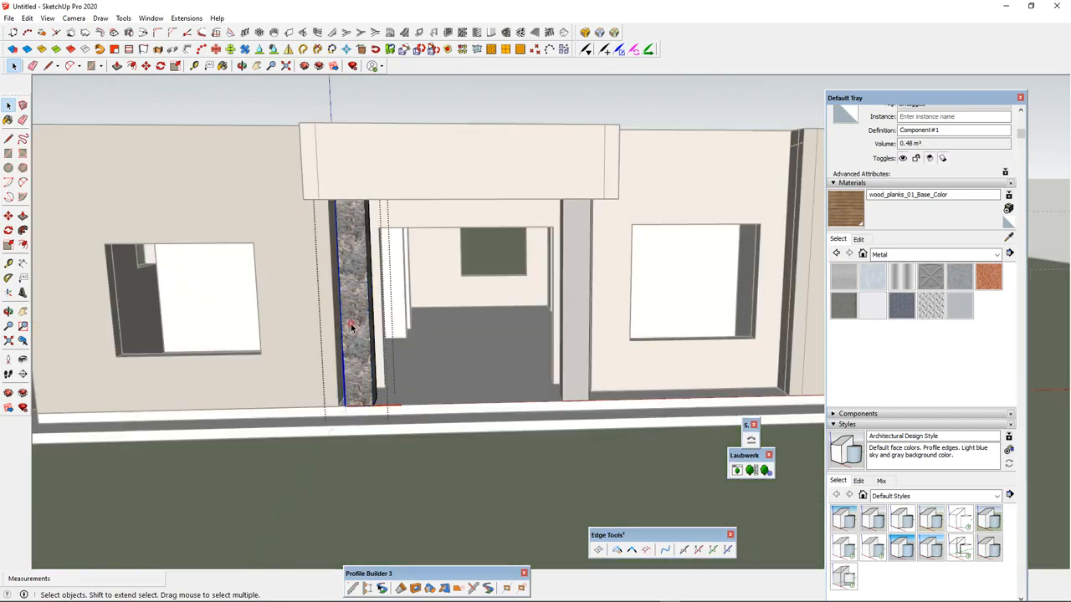
key("Escape")
scroll(357, 317, "down", 3)
scroll(355, 311, "up", 3)
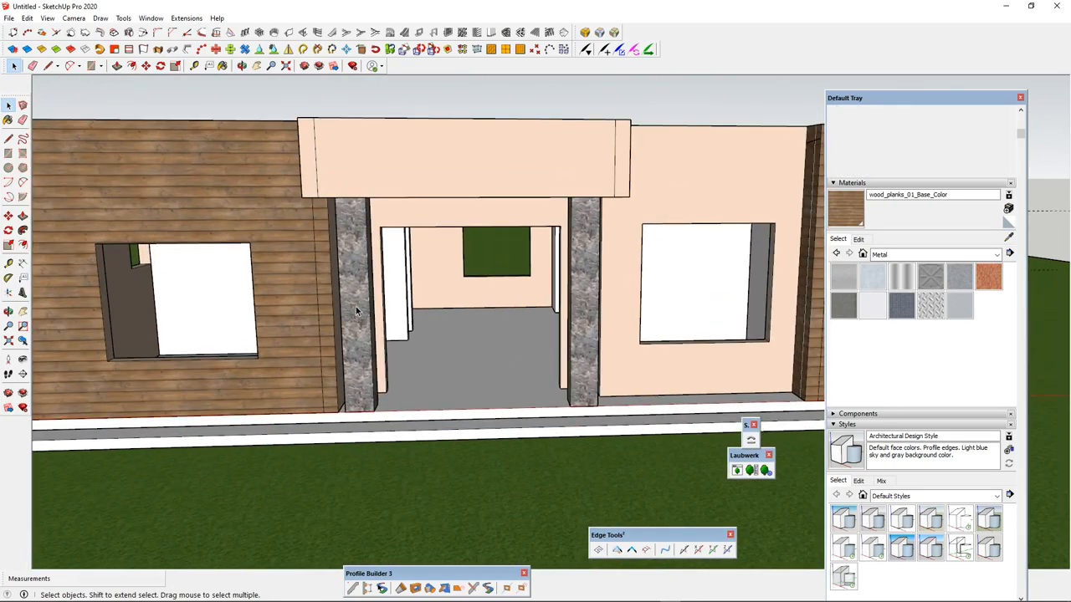
scroll(356, 310, "down", 3)
scroll(503, 322, "up", 3)
middle_click_drag(504, 322, 421, 343)
scroll(421, 343, "up", 2)
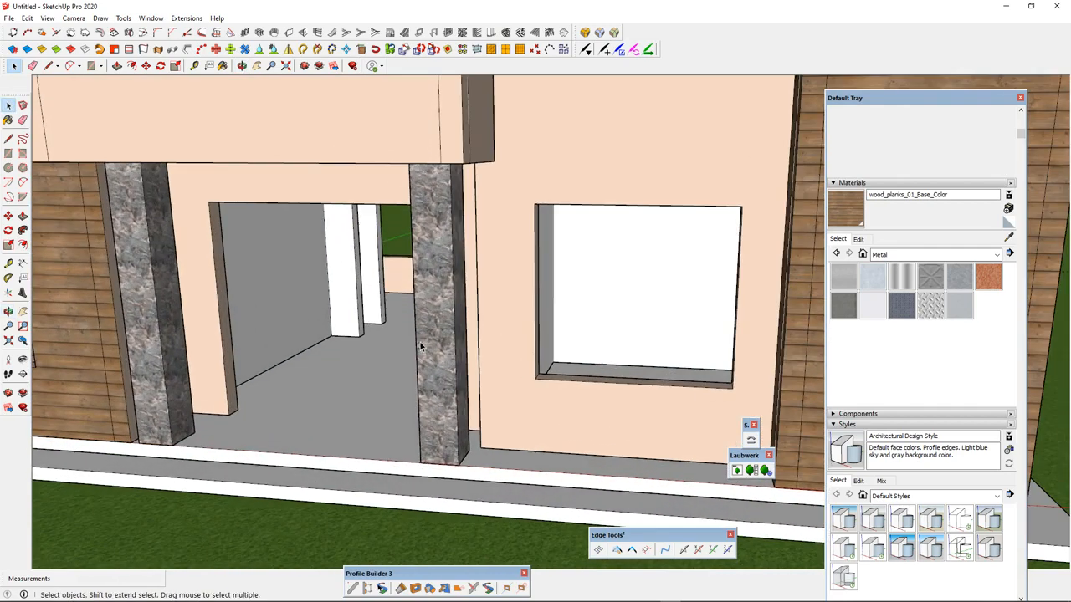
- Open the right entrance column for editing and import strip-parallels-stone-wall-cladding-seamless-texture-stripe-slate-pattern-98501798.jpg from the stone folder as a texture
double_click(434, 328)
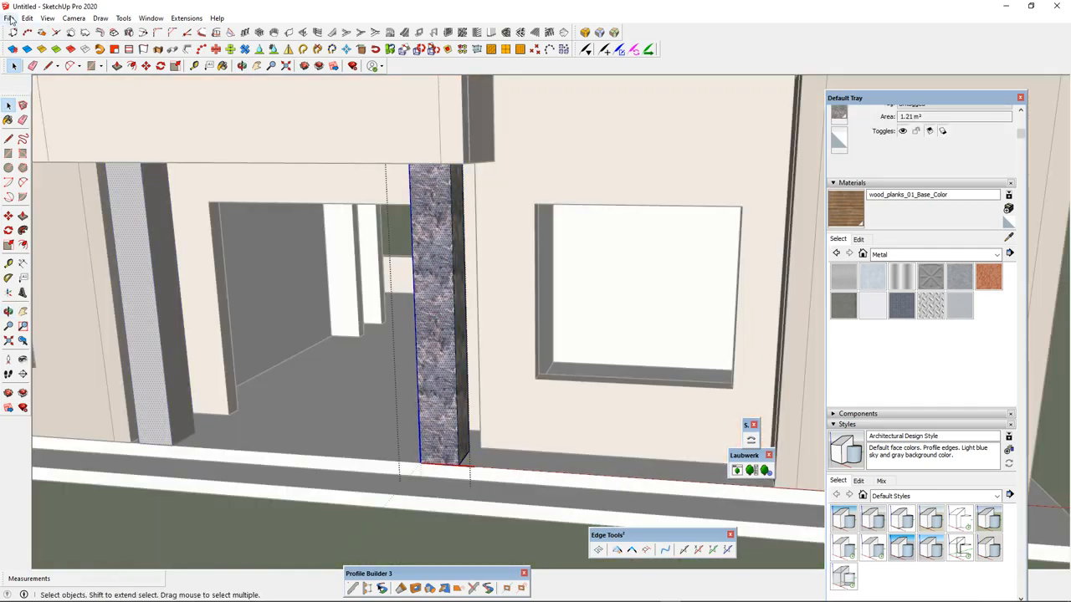
left_click(10, 19)
left_click(32, 190)
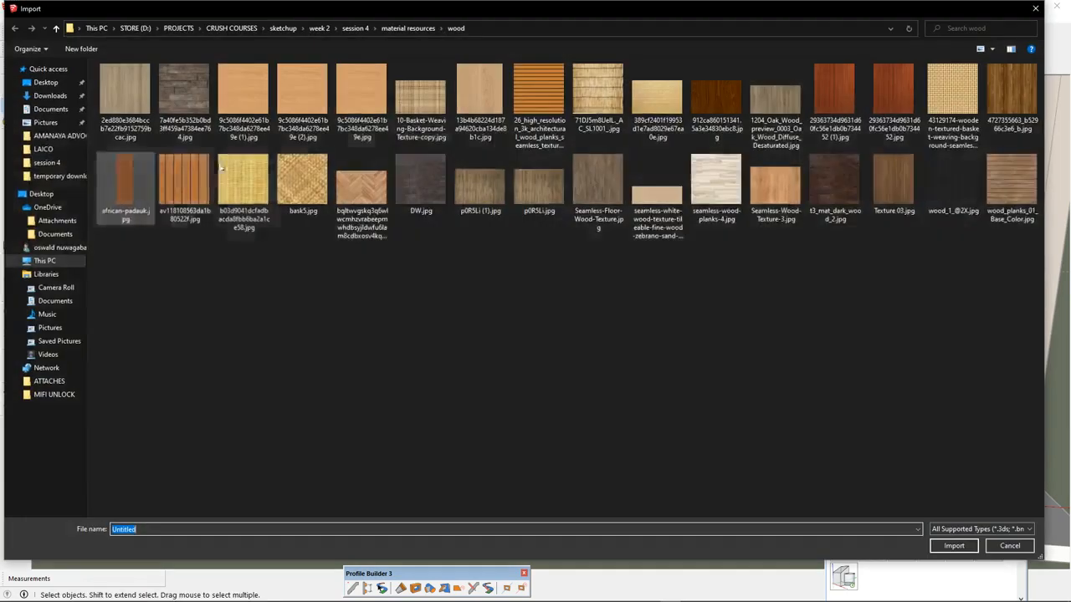
left_click(407, 29)
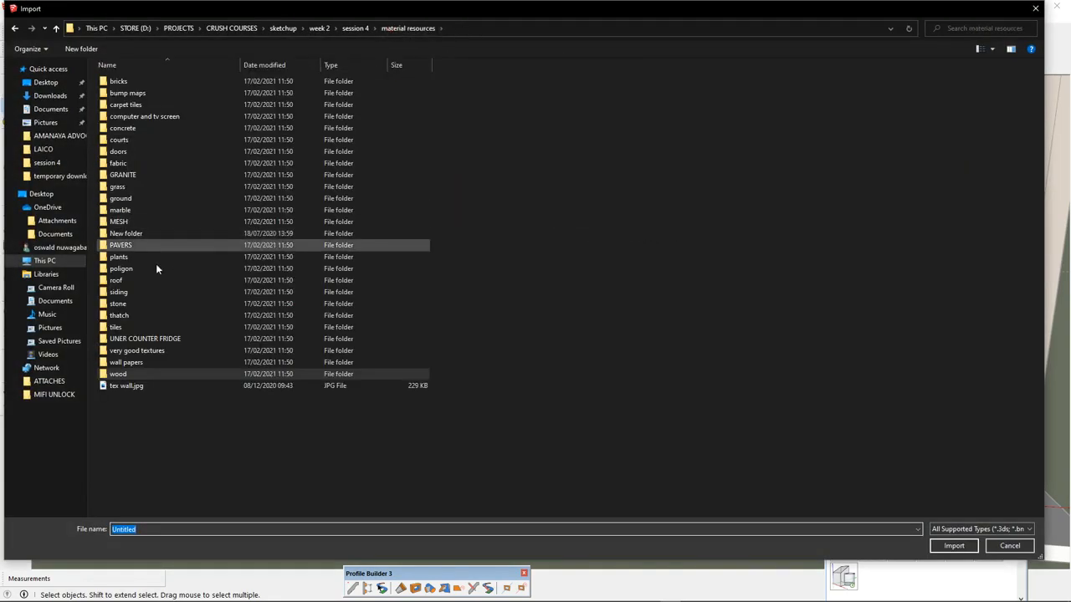
double_click(127, 304)
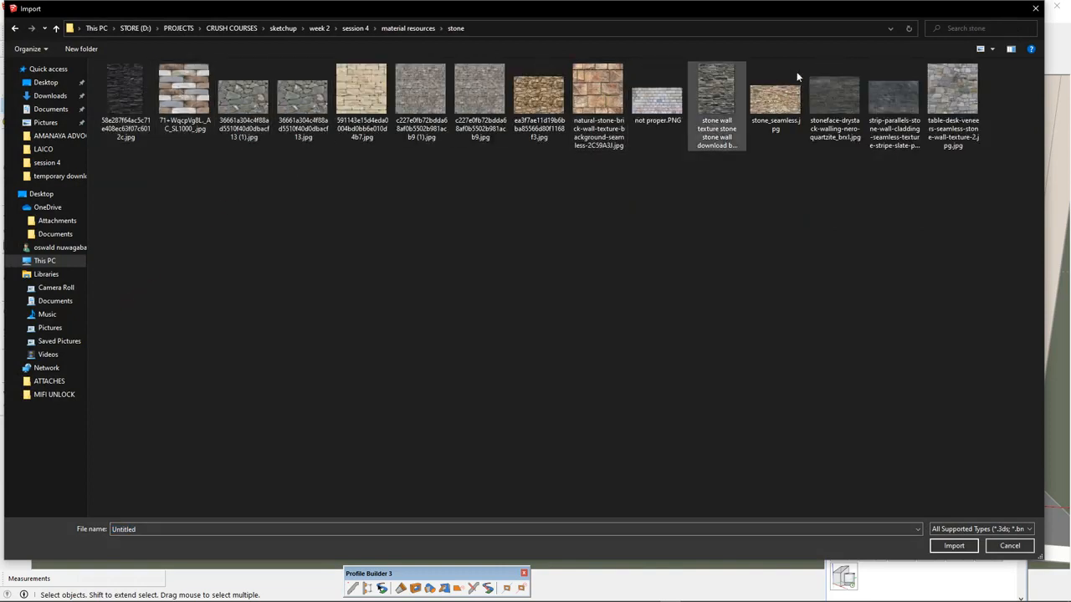
left_click(902, 100)
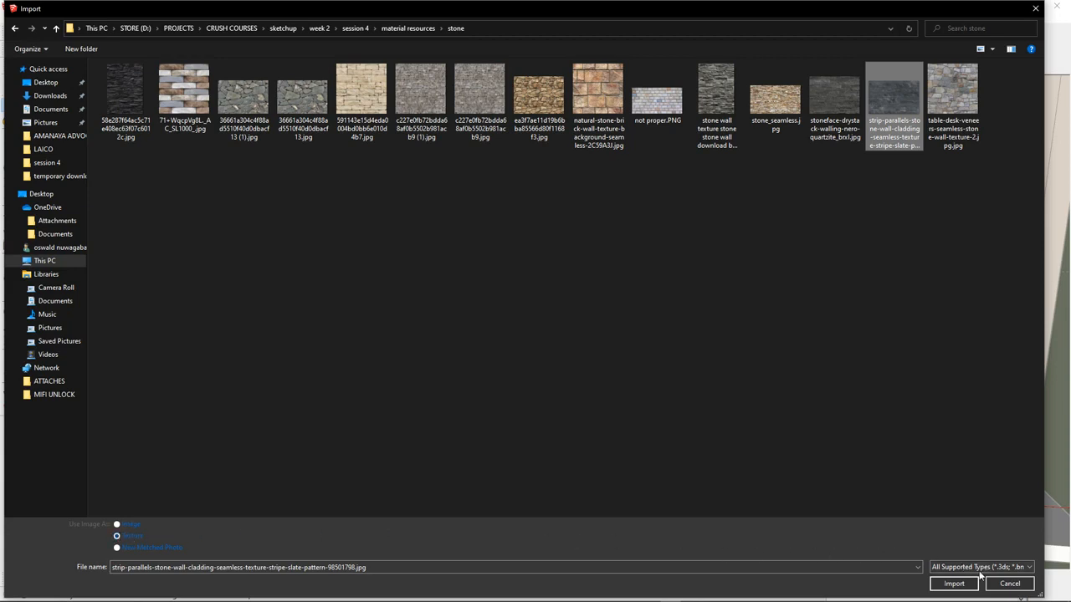
left_click(954, 583)
- Place the imported dark stone cladding texture on the column's front face, starting from its left edge near the base
scroll(407, 420, "up", 3)
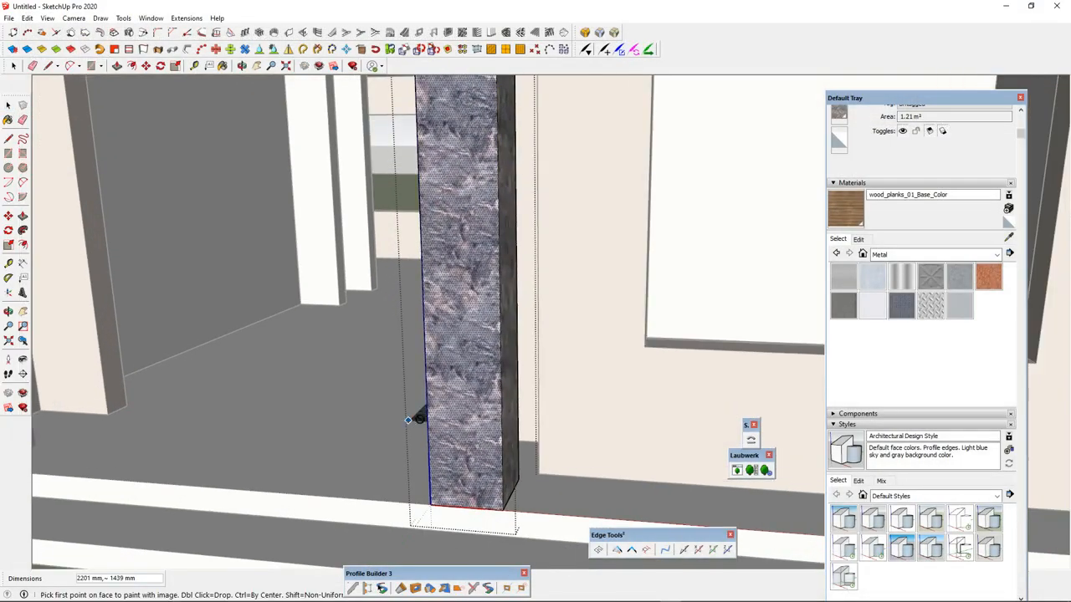
left_click(430, 414)
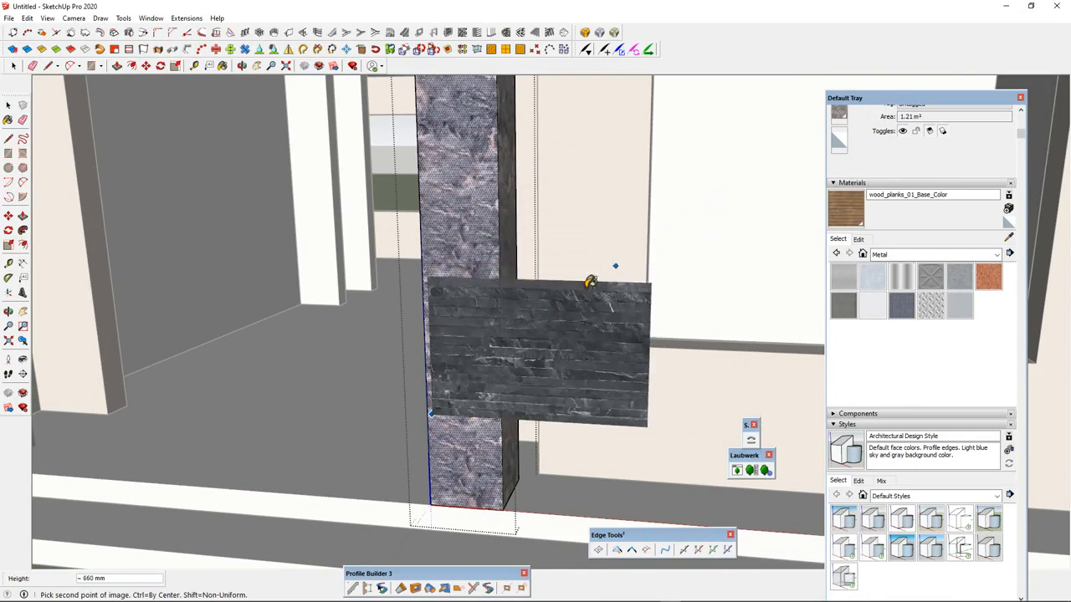
scroll(652, 240, "down", 3)
left_click(659, 234)
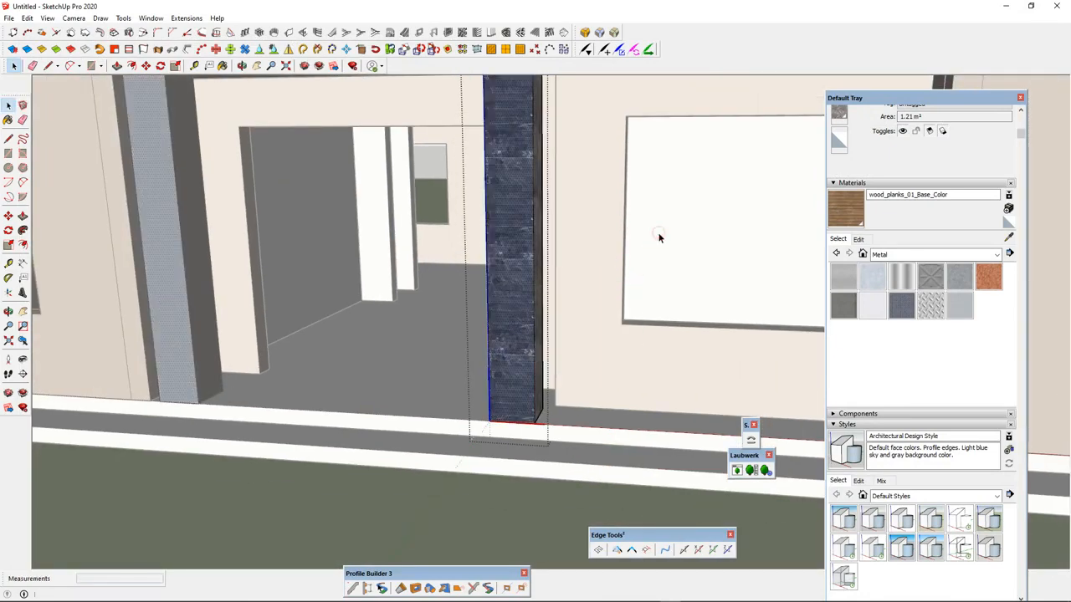
scroll(519, 293, "down", 3)
scroll(526, 228, "up", 3)
middle_click_drag(524, 233, 461, 254)
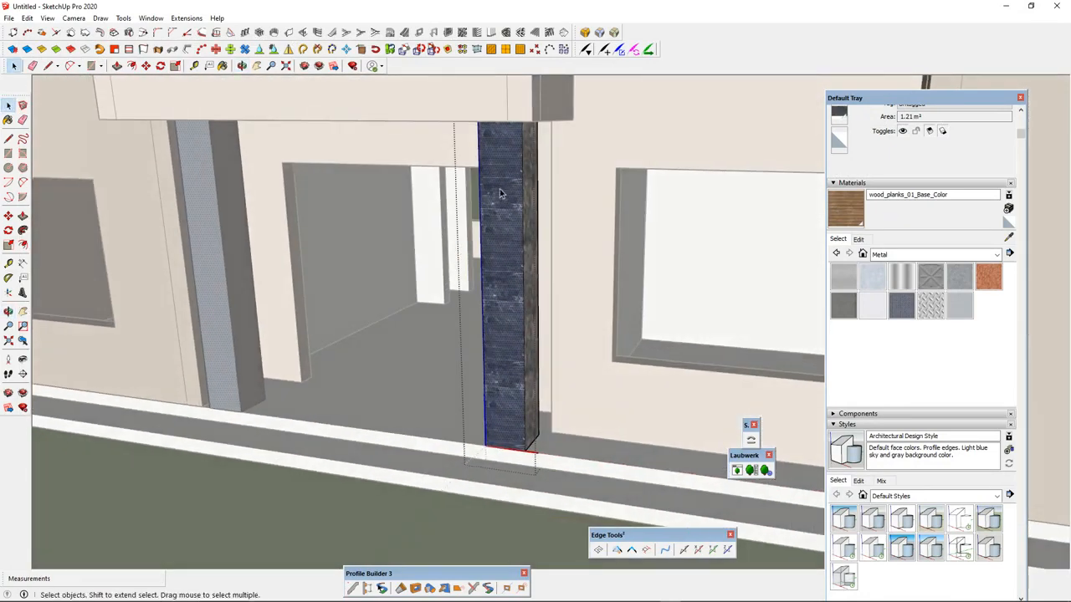
middle_click_drag(517, 202, 452, 208)
scroll(485, 145, "up", 3)
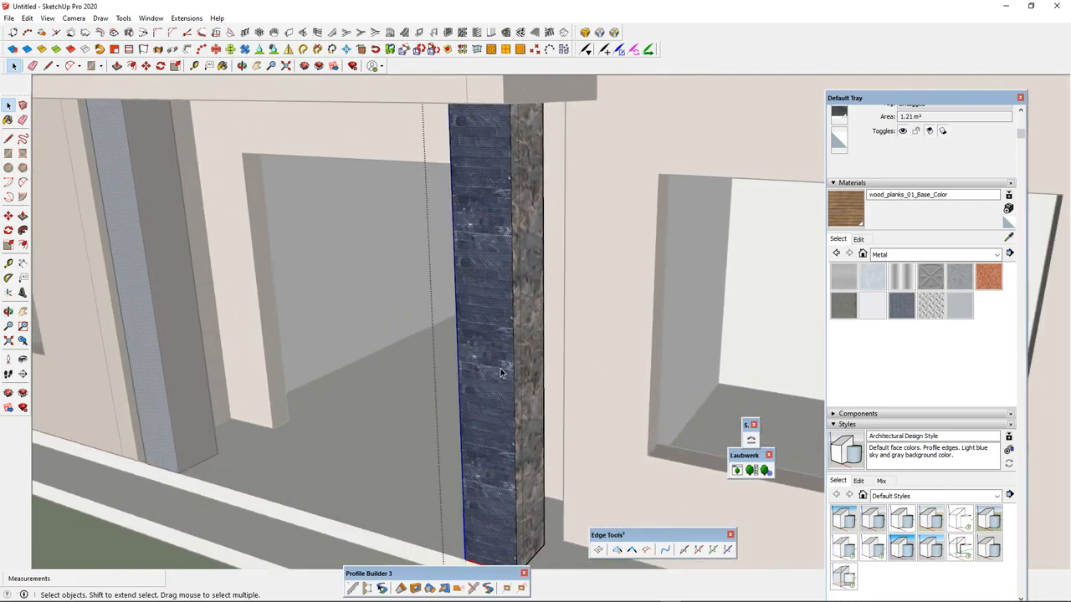
scroll(502, 370, "down", 3)
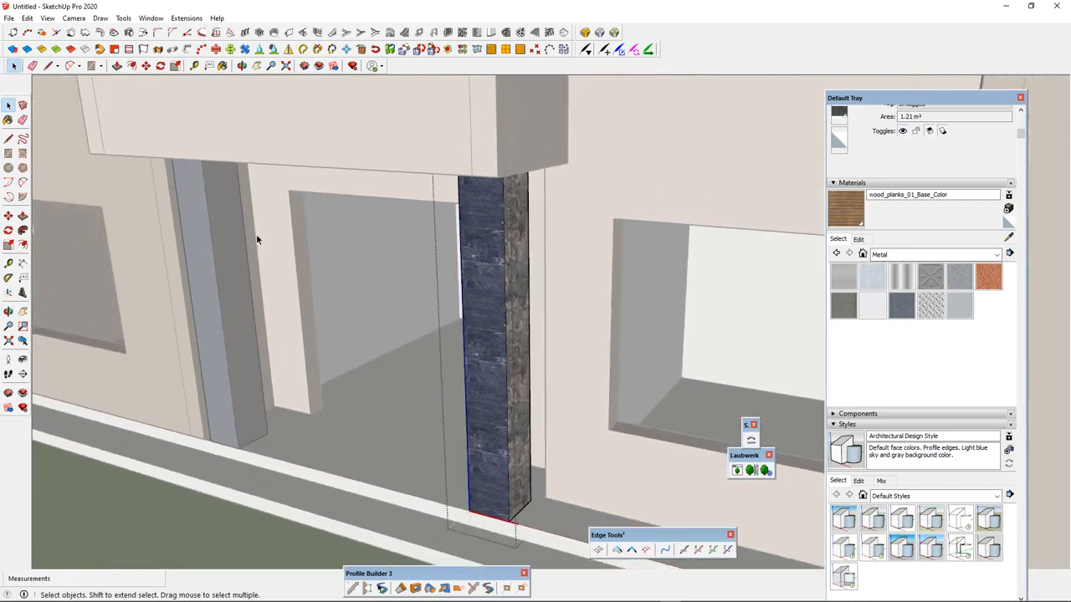
- Sample the stone cladding from the column's front face, paint the column's side faces with it, and leave the component
left_click(8, 120)
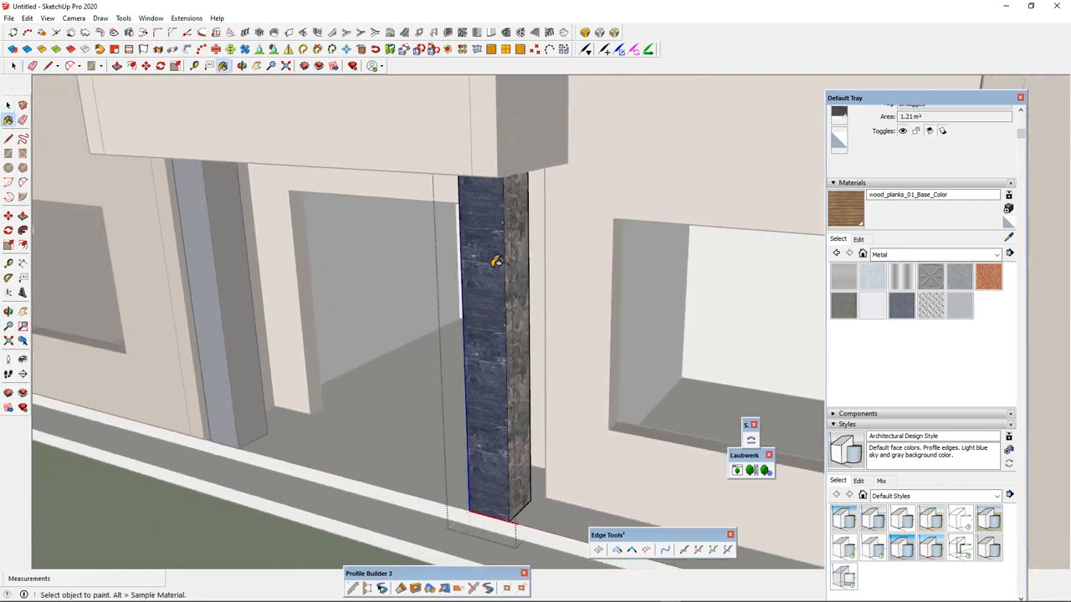
key("alt")
key("alt")
left_click(496, 266, "alt")
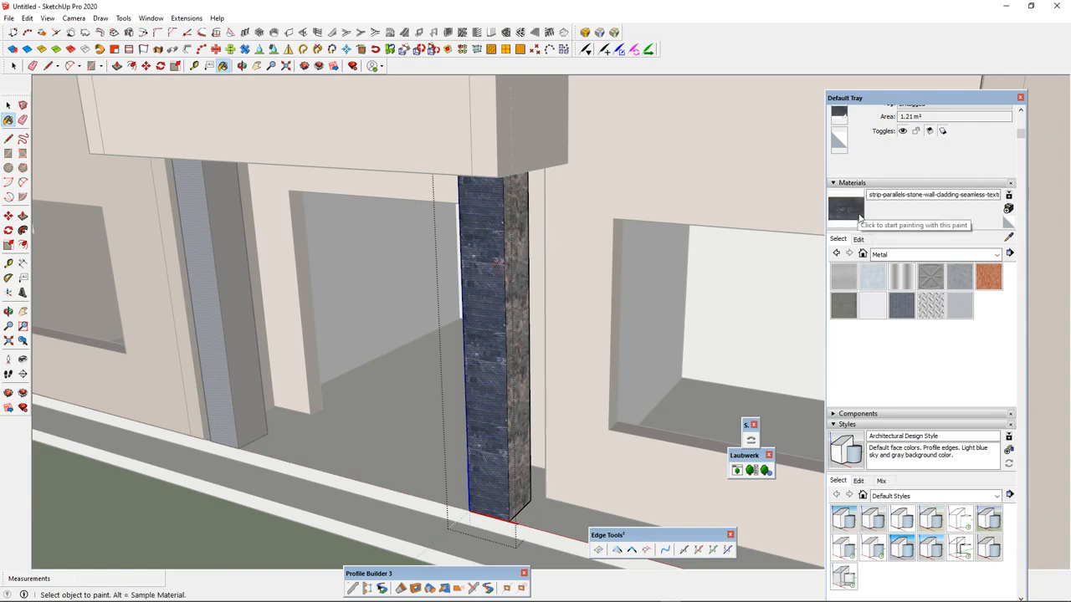
mouse_move(540, 270)
middle_mouse_down()
mouse_move(437, 304)
mouse_move(496, 266)
mouse_move(766, 301)
middle_mouse_up()
left_click(490, 270)
scroll(639, 290, "up", 3)
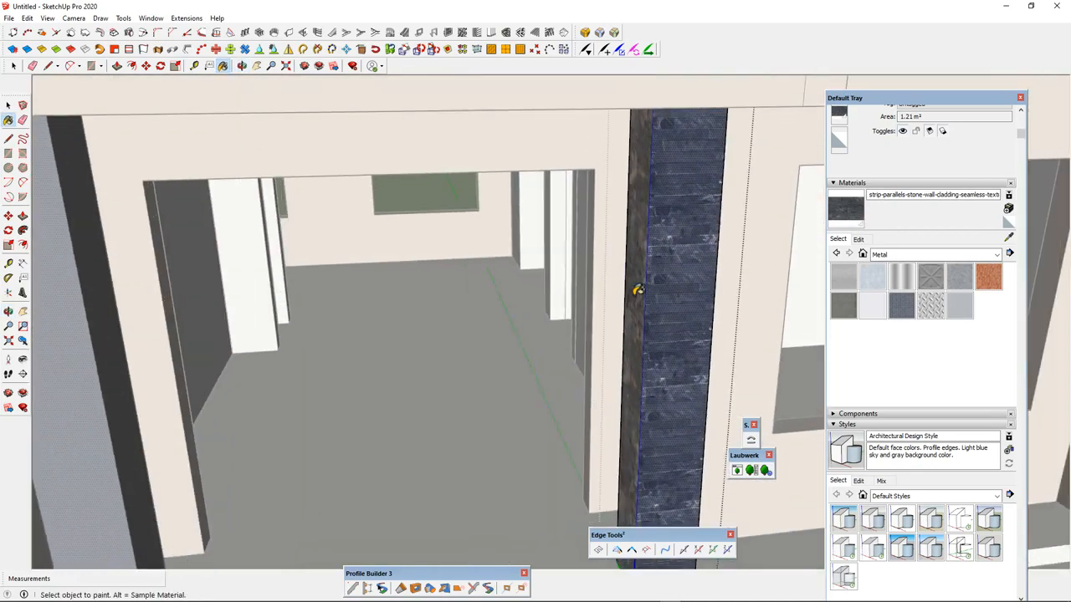
left_click(638, 289)
mouse_move(516, 302)
middle_mouse_down()
mouse_move(574, 282)
mouse_move(622, 287)
mouse_move(377, 275)
mouse_move(580, 262)
mouse_move(287, 299)
middle_mouse_up()
mouse_move(605, 285)
middle_mouse_down()
mouse_move(678, 251)
mouse_move(588, 267)
mouse_move(332, 282)
mouse_move(396, 253)
mouse_move(490, 258)
mouse_move(480, 347)
mouse_move(466, 340)
middle_mouse_up()
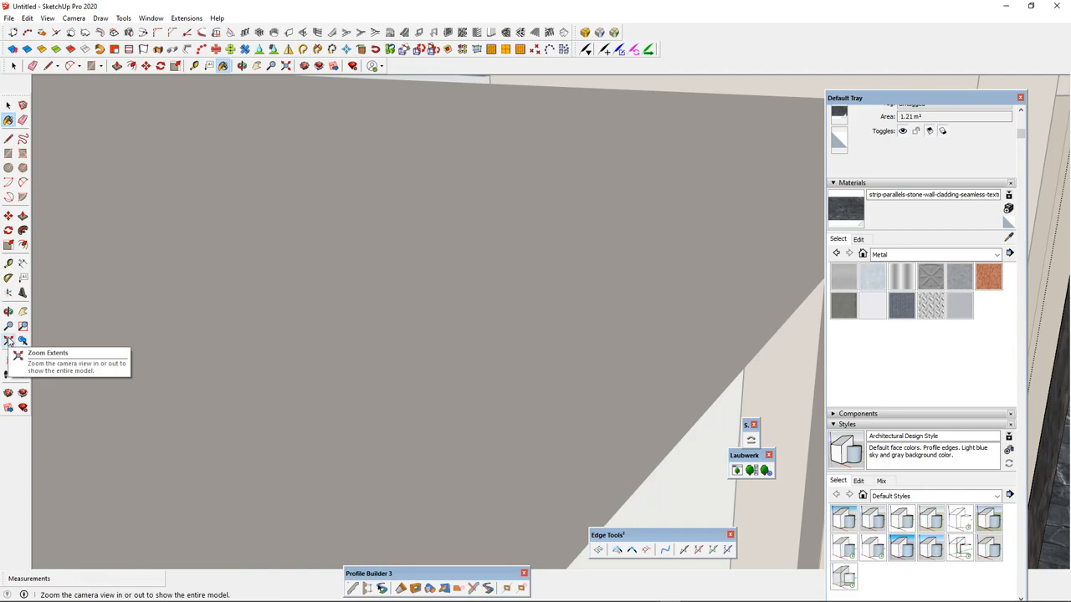
left_click(8, 341)
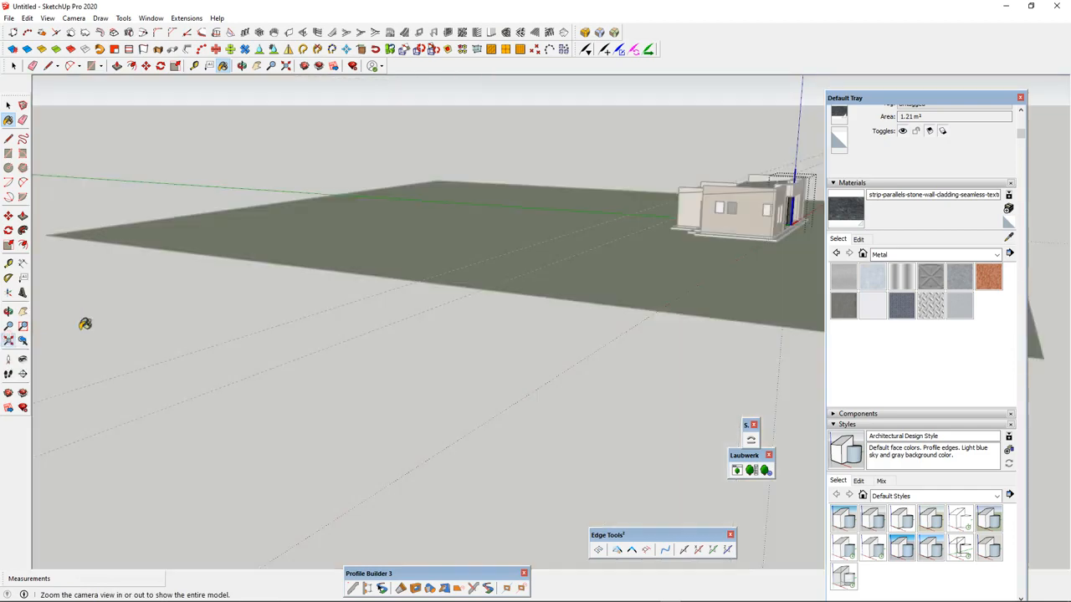
scroll(580, 284, "up", 3)
scroll(689, 201, "up", 10)
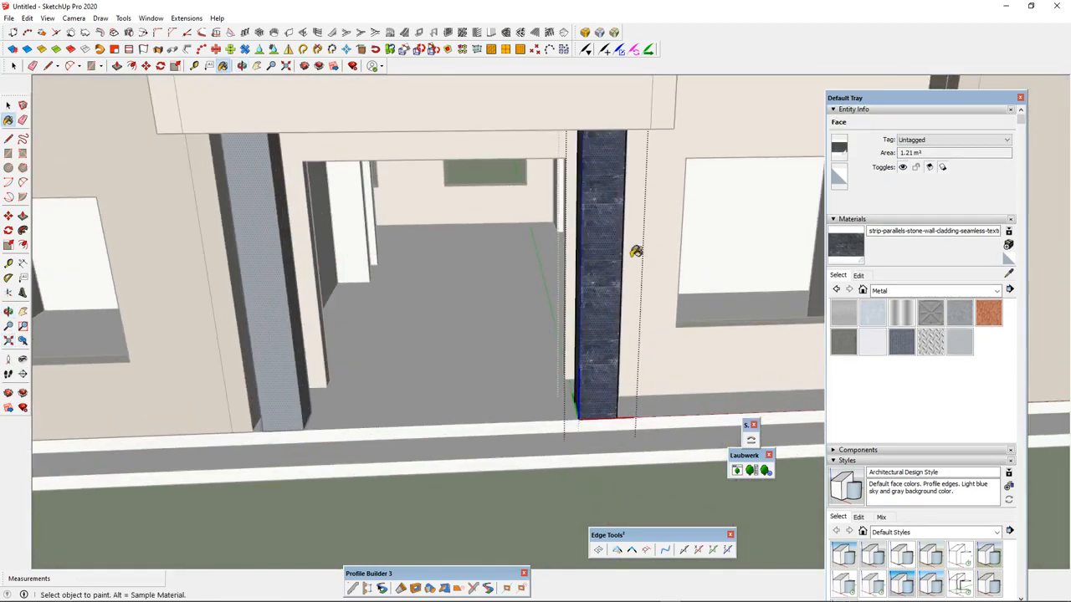
middle_click_drag(636, 251, 414, 257)
key("space")
left_click(500, 256)
scroll(513, 275, "down", 6)
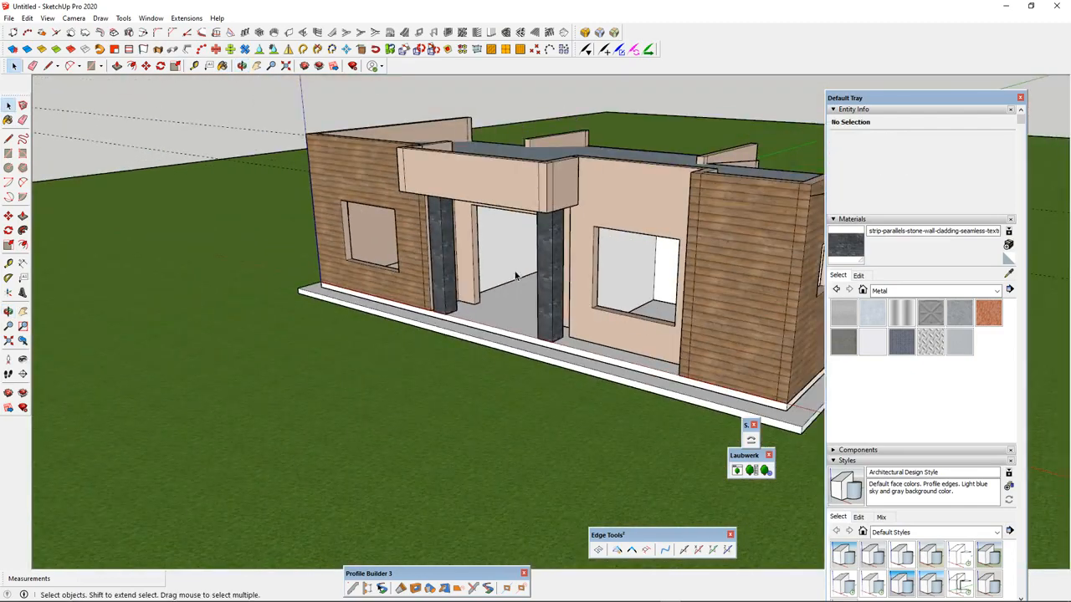
- Examine the stone-clad columns, wood-clad walls and unpainted base slab from both ends of the house
middle_click_drag(514, 275, 726, 199)
scroll(601, 219, "up", 3)
scroll(585, 207, "up", 3)
middle_click_drag(567, 197, 654, 197)
scroll(478, 221, "down", 3)
middle_click_drag(513, 244, 483, 332)
middle_click_drag(363, 375, 221, 471)
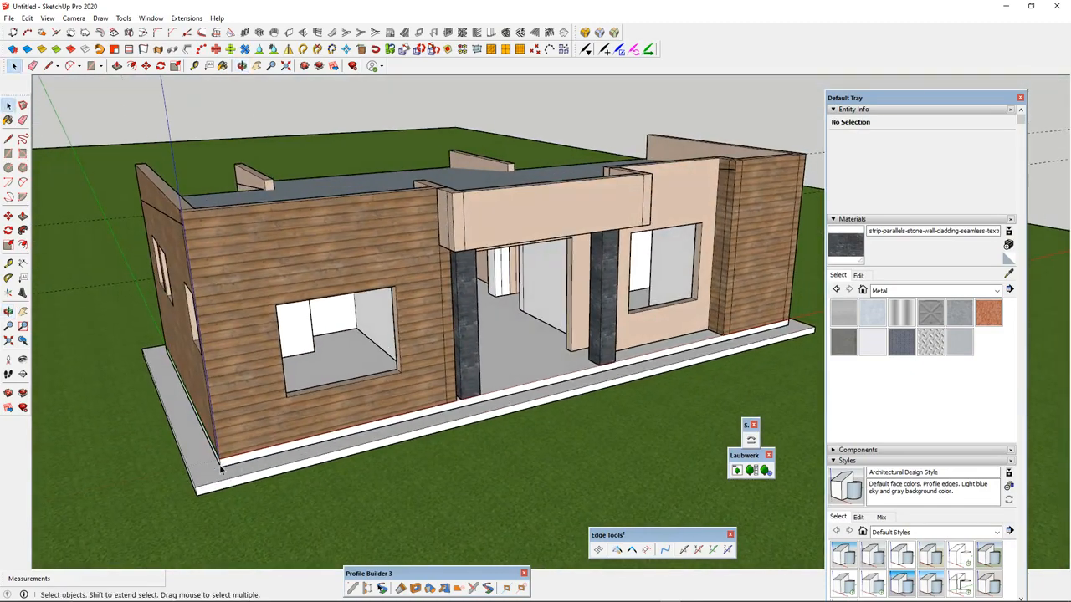
scroll(205, 468, "up", 3)
scroll(254, 451, "down", 3)
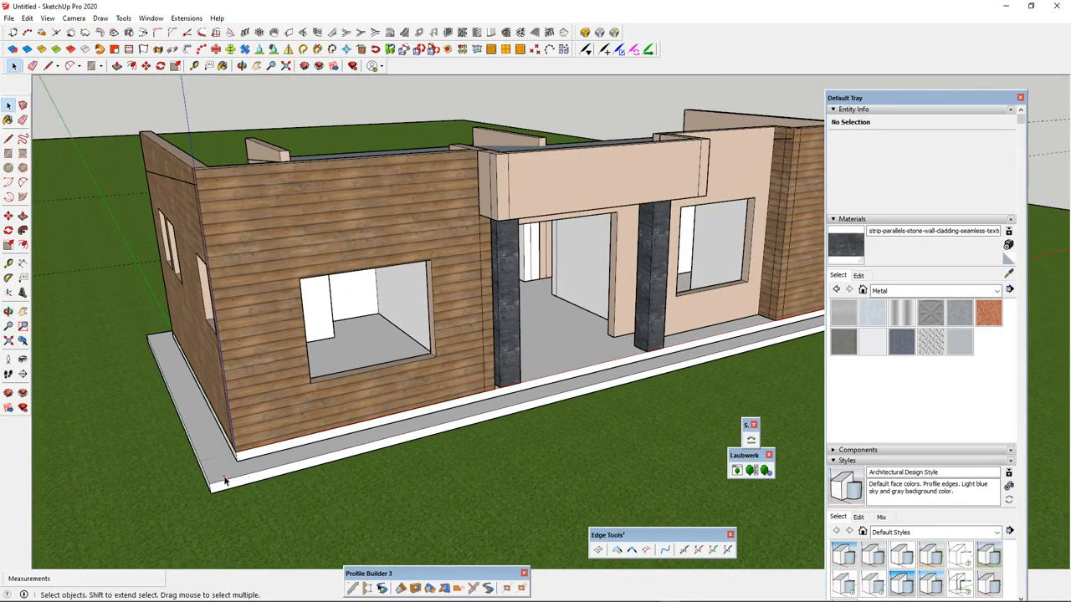
- Paint the lower base slab group around the house with Blacktop Old 01 from the Asphalt and Concrete collection
left_click(224, 476)
middle_click_drag(225, 459, 740, 384)
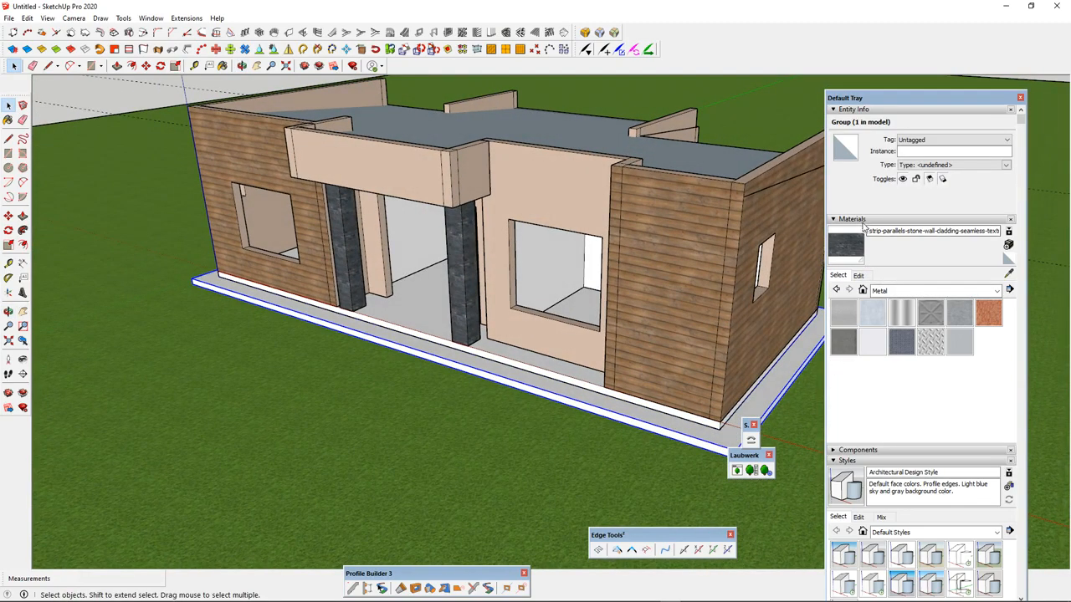
left_click(884, 291)
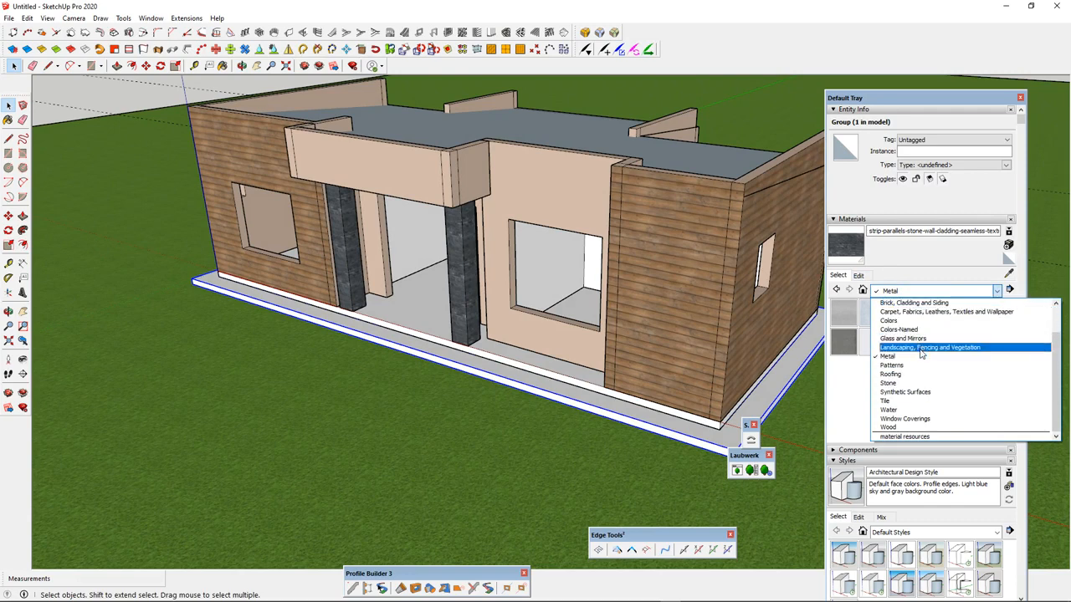
scroll(921, 355, "up", 2)
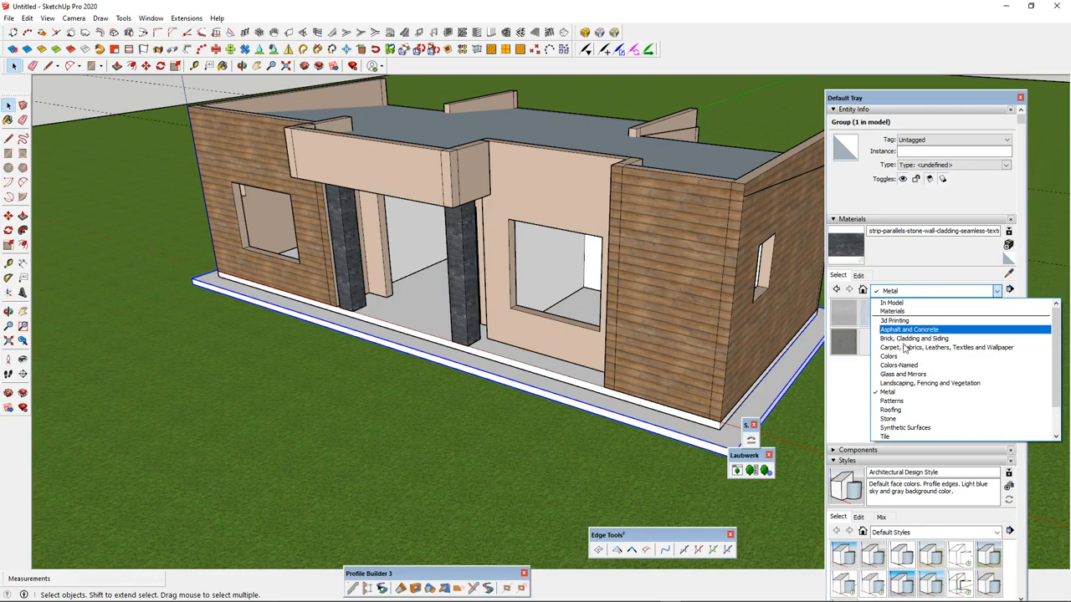
left_click(905, 329)
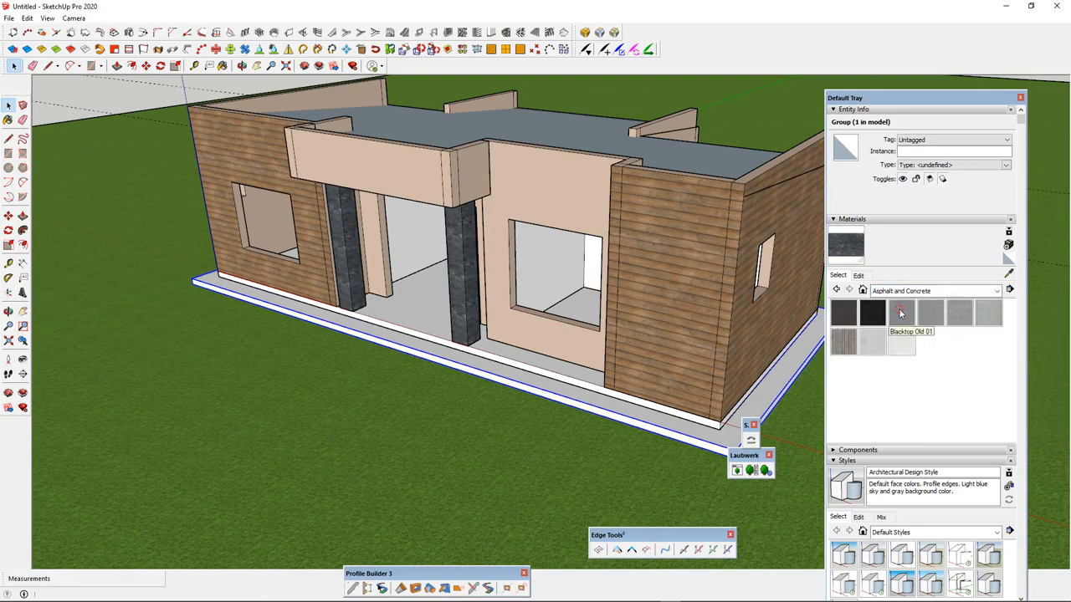
left_click(900, 313)
left_click(342, 334)
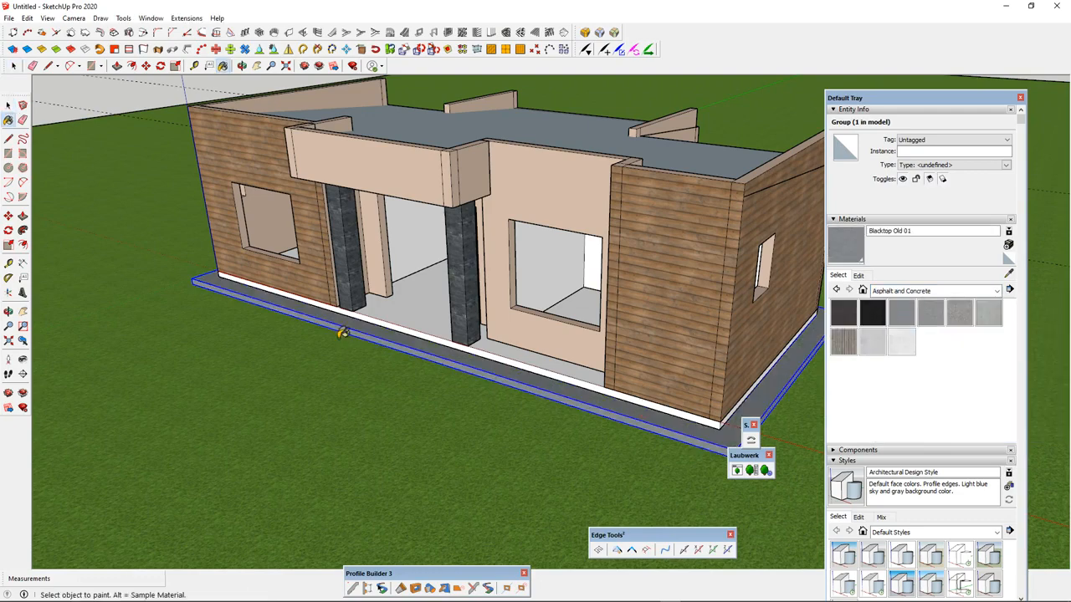
- Examine the front facade and the painted base slab from the front and at closer range
scroll(343, 333, "down", 4)
middle_click_drag(342, 333, 538, 268)
scroll(538, 268, "up", 2)
mouse_move(469, 296)
middle_mouse_down()
mouse_move(347, 271)
mouse_move(452, 306)
middle_mouse_up()
scroll(451, 306, "down", 3)
scroll(393, 262, "up", 2)
left_click(8, 106)
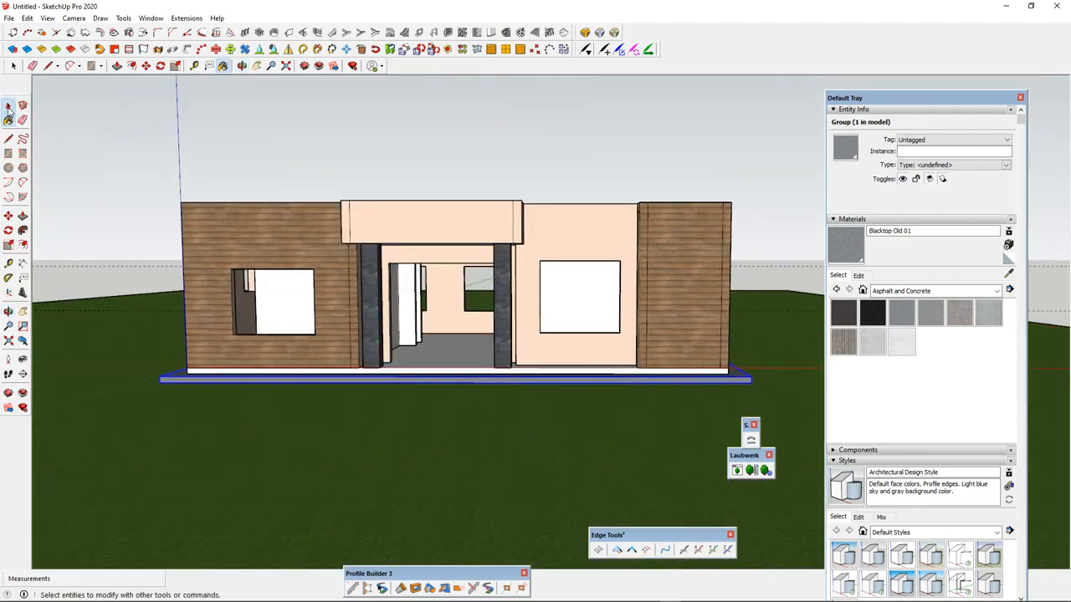
scroll(644, 337, "up", 2)
mouse_move(644, 337)
middle_mouse_down()
mouse_move(378, 363)
mouse_move(321, 381)
mouse_move(368, 387)
middle_mouse_up()
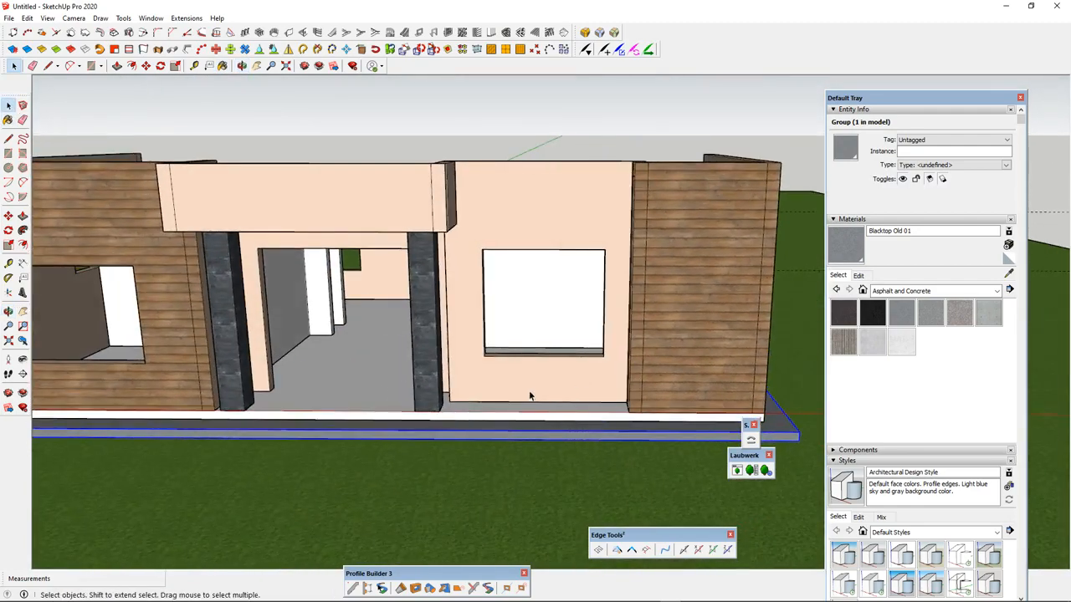
- Open the upper floor slab group and paint its top face with Tile Travertine 2 inch from the Tile collection
scroll(369, 384, "up", 2)
scroll(394, 383, "down", 2)
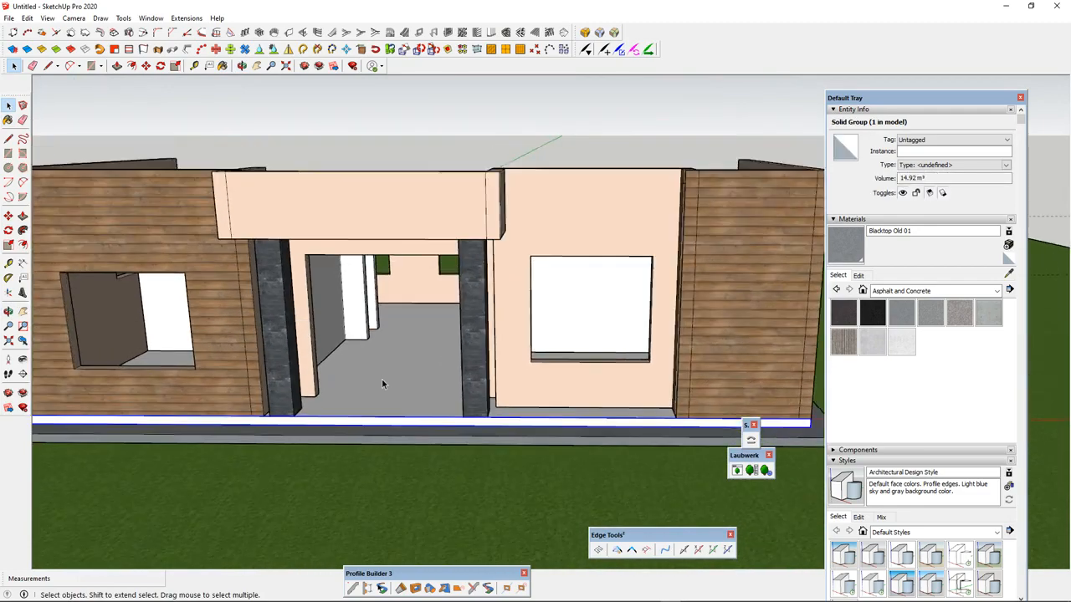
scroll(381, 378, "up", 2)
double_click(376, 378)
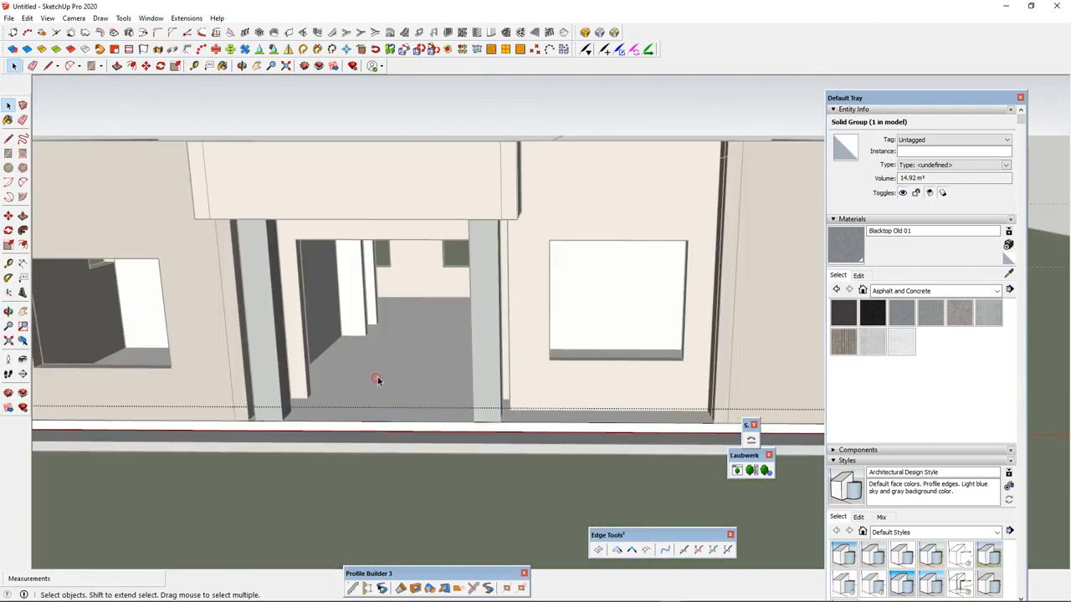
left_click(376, 369)
middle_click_drag(376, 374, 410, 387)
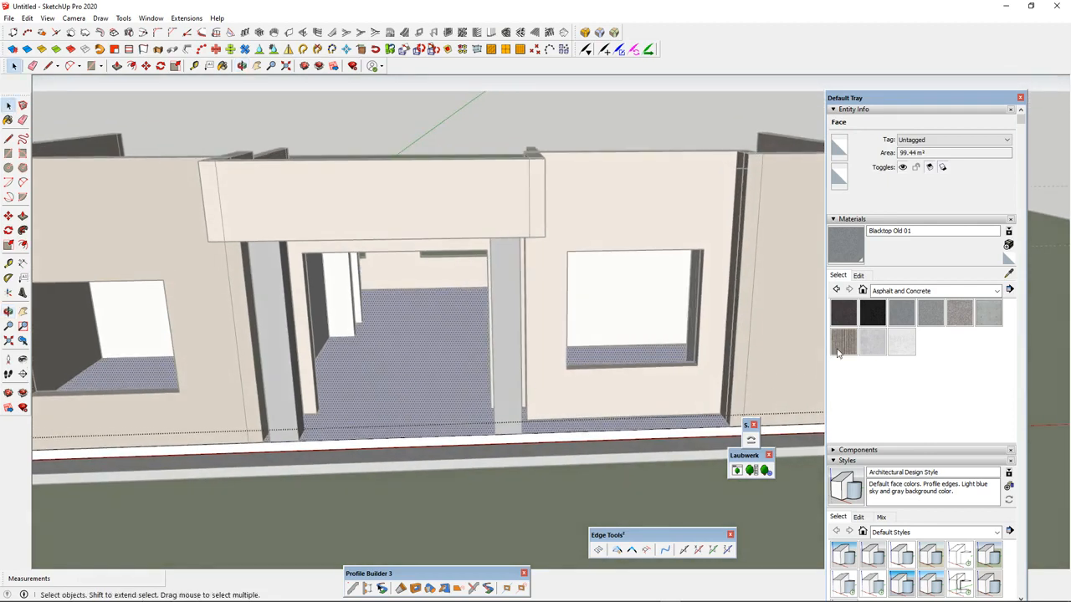
left_click(936, 290)
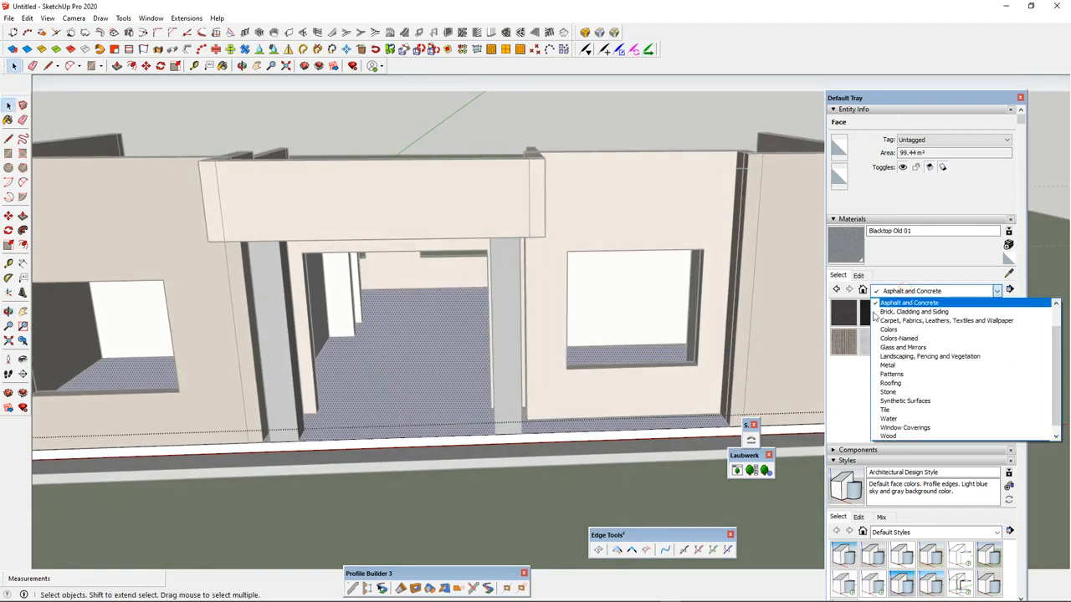
left_click(887, 409)
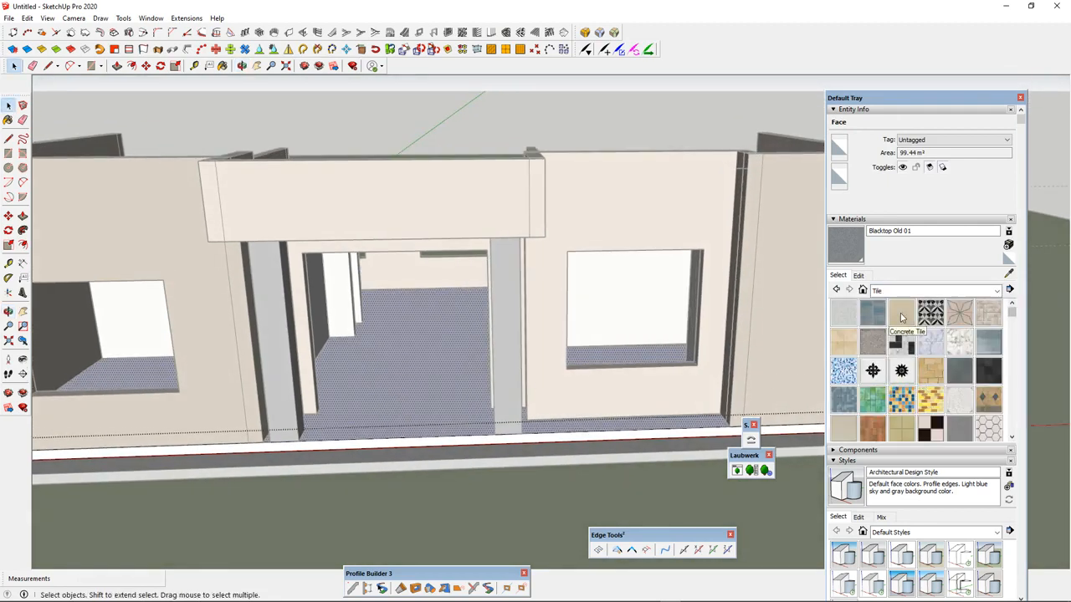
left_click(900, 316)
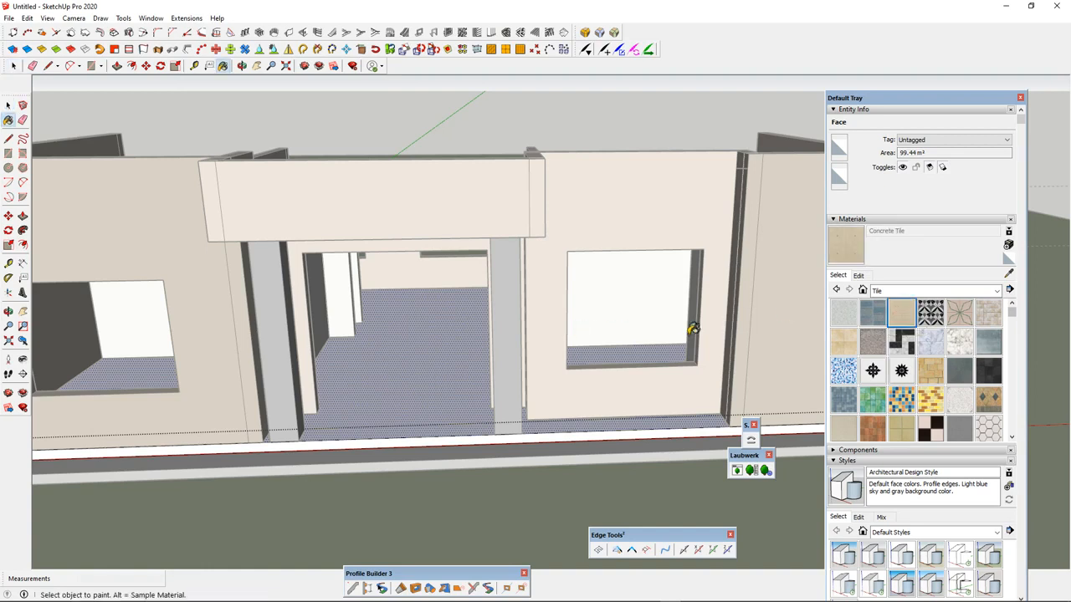
scroll(938, 368, "down", 5)
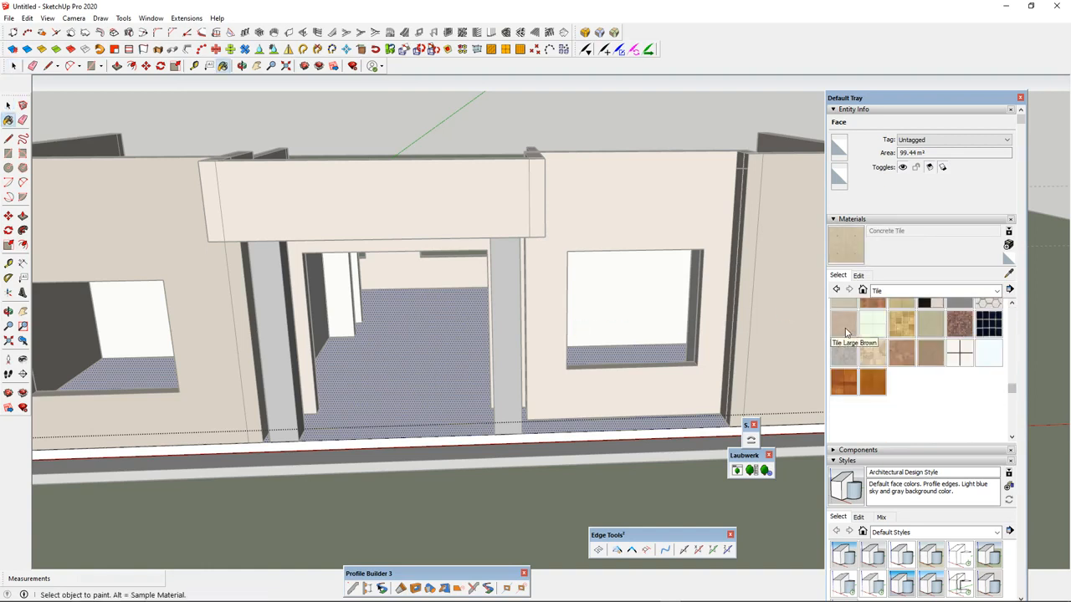
left_click(843, 353)
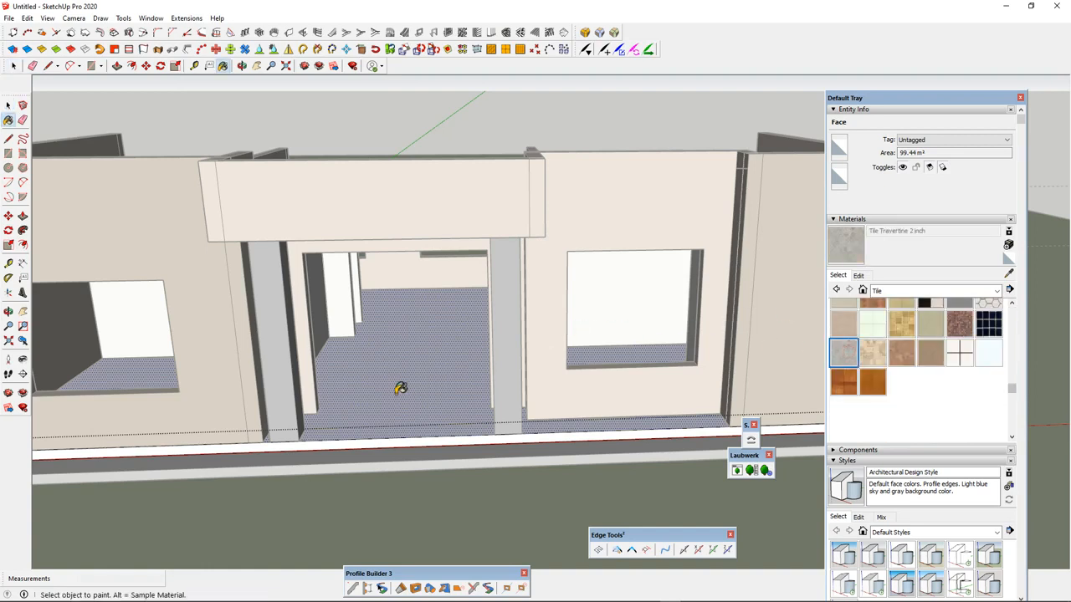
left_click(402, 388)
key("space")
- Examine the scale of the travertine tile pattern on the entrance floor from close up and from above
scroll(418, 400, "up", 8)
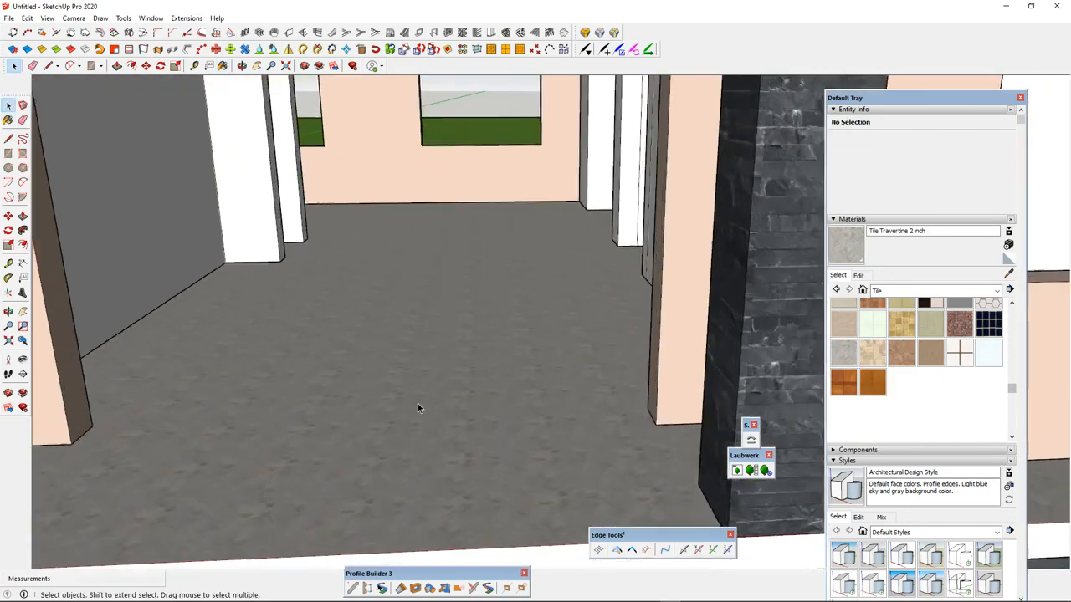
scroll(431, 389, "down", 5)
scroll(431, 393, "up", 6)
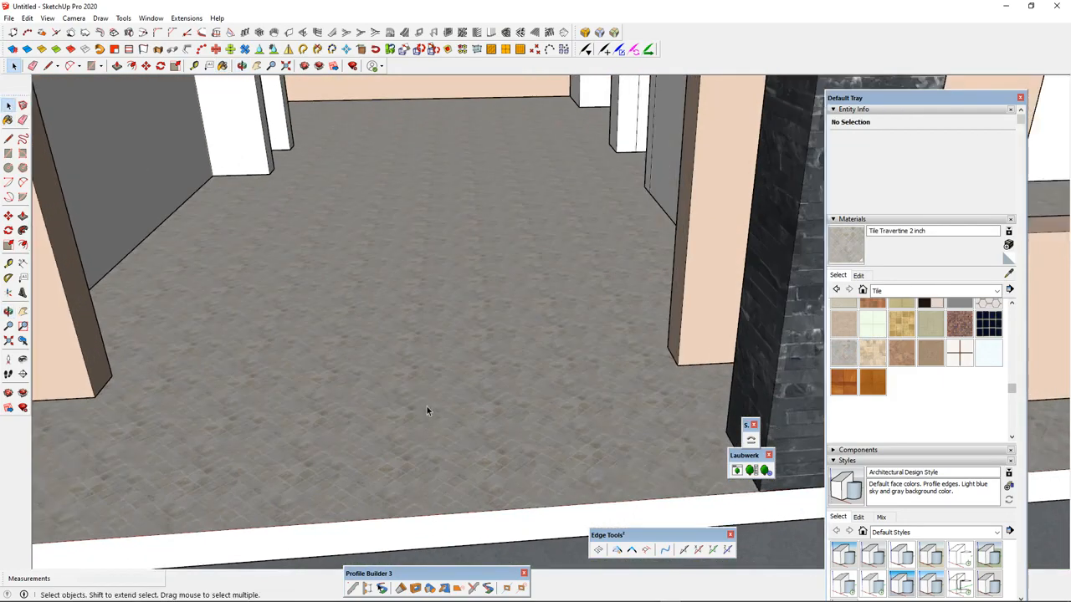
scroll(415, 409, "up", 2)
scroll(418, 400, "down", 6)
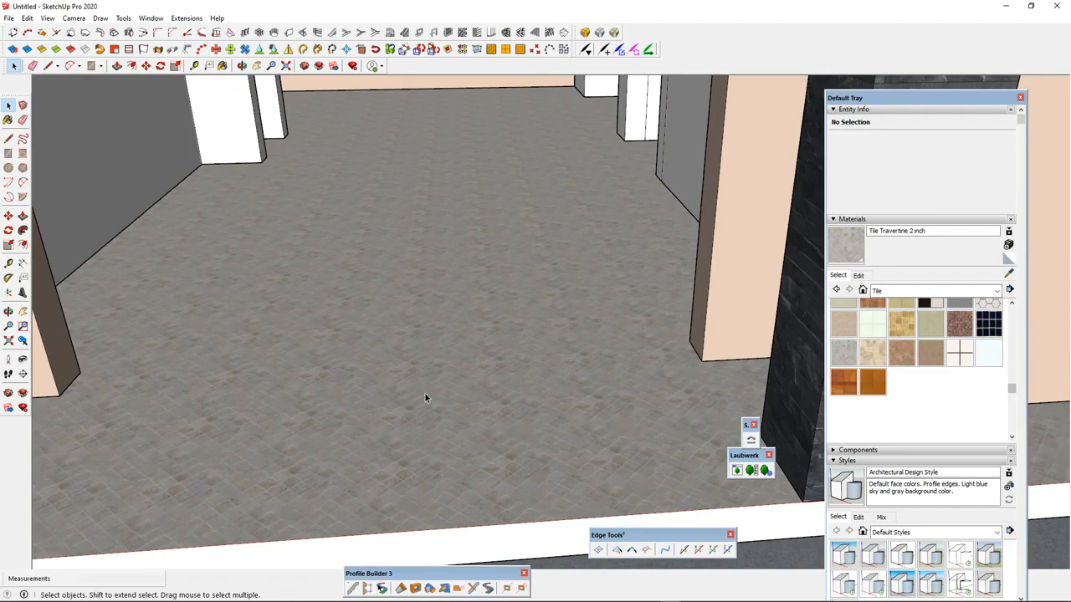
scroll(468, 381, "up", 5)
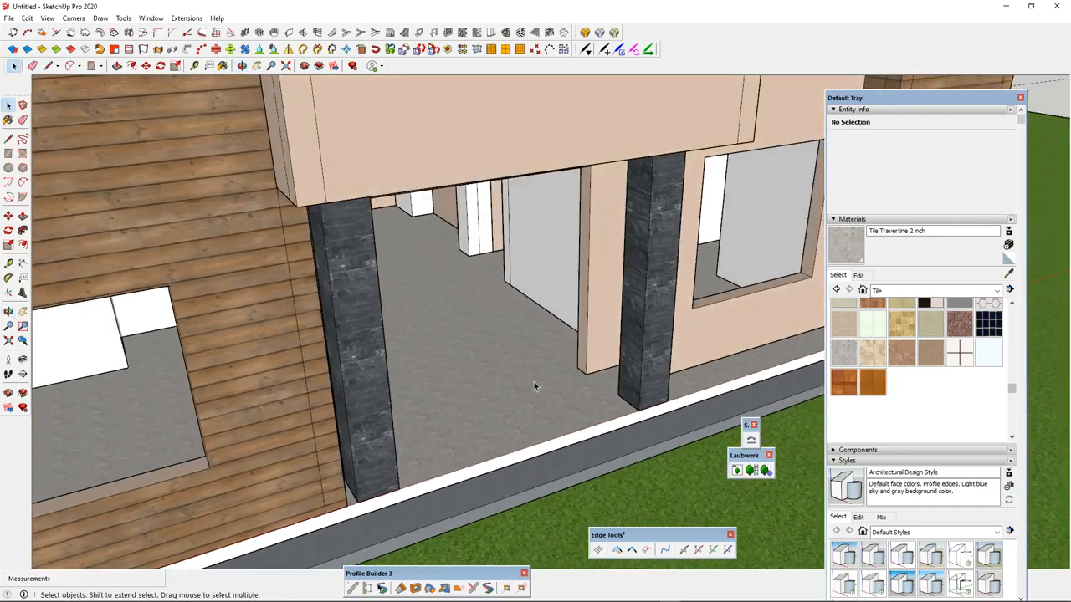
scroll(534, 386, "up", 2)
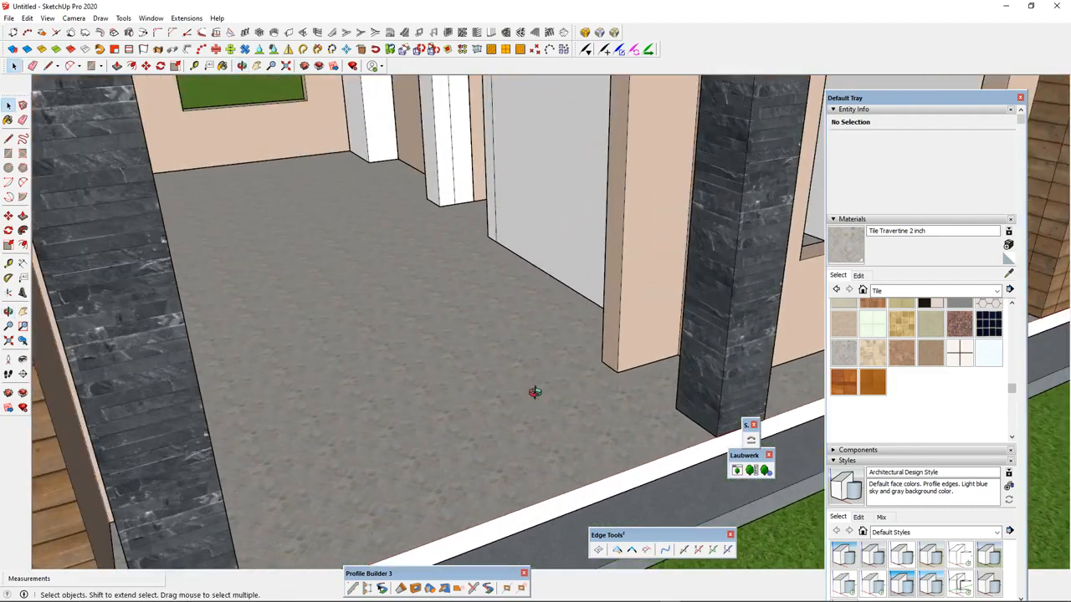
scroll(394, 418, "down", 5)
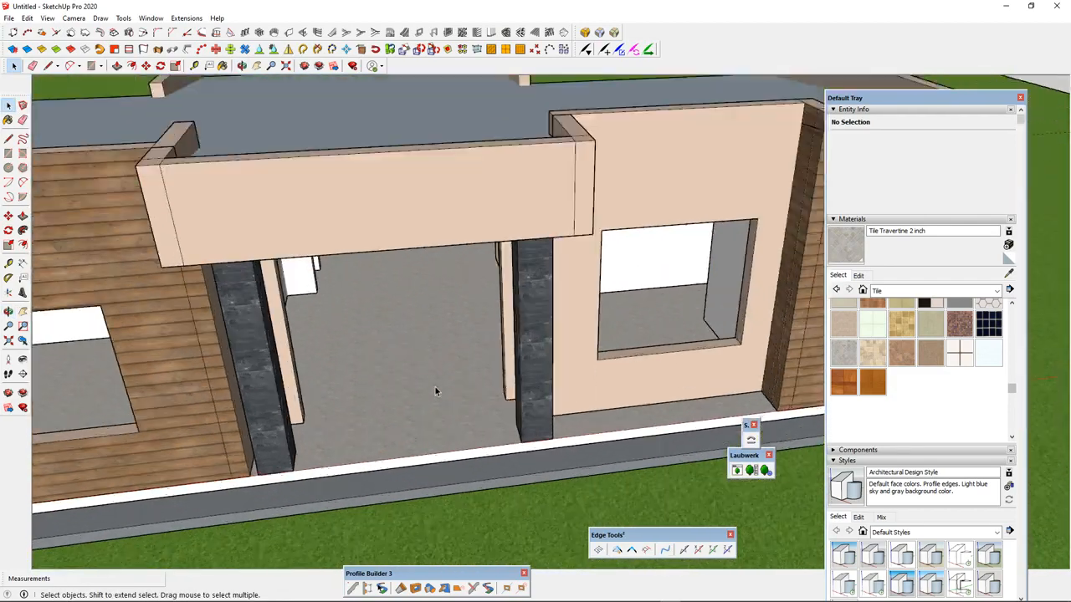
scroll(435, 391, "up", 5)
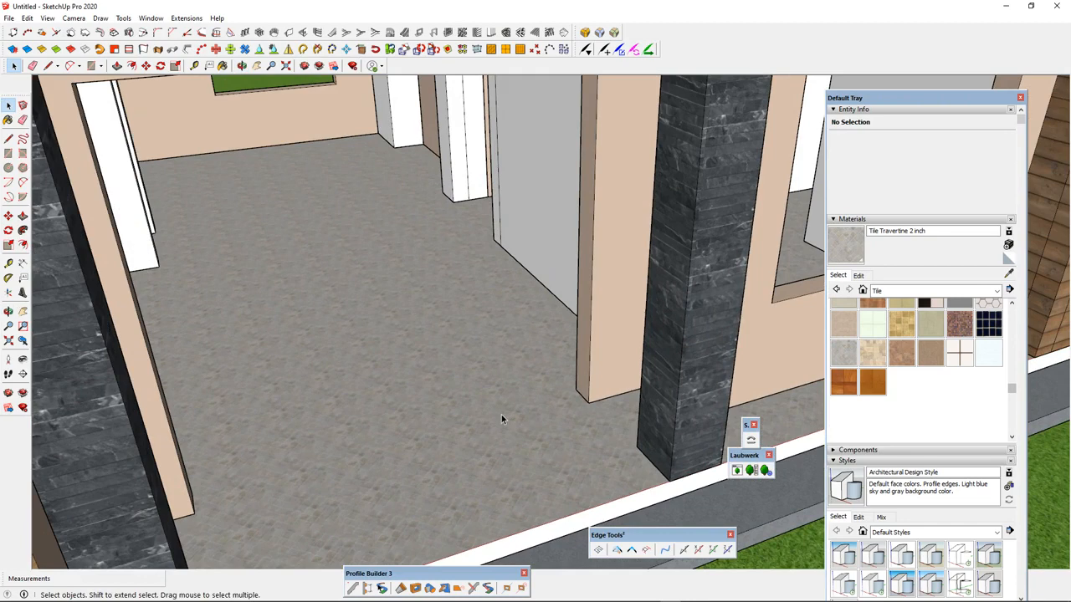
scroll(506, 414, "down", 4)
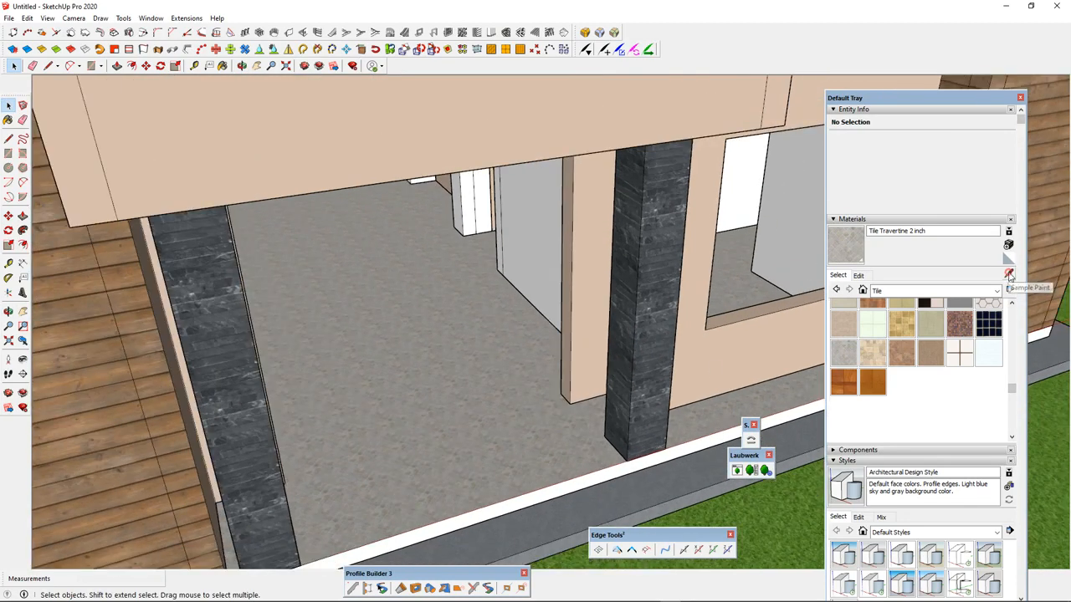
- Sample the travertine material from the floor and set its texture size to 4000 mm by 4000 mm
left_click(1009, 276)
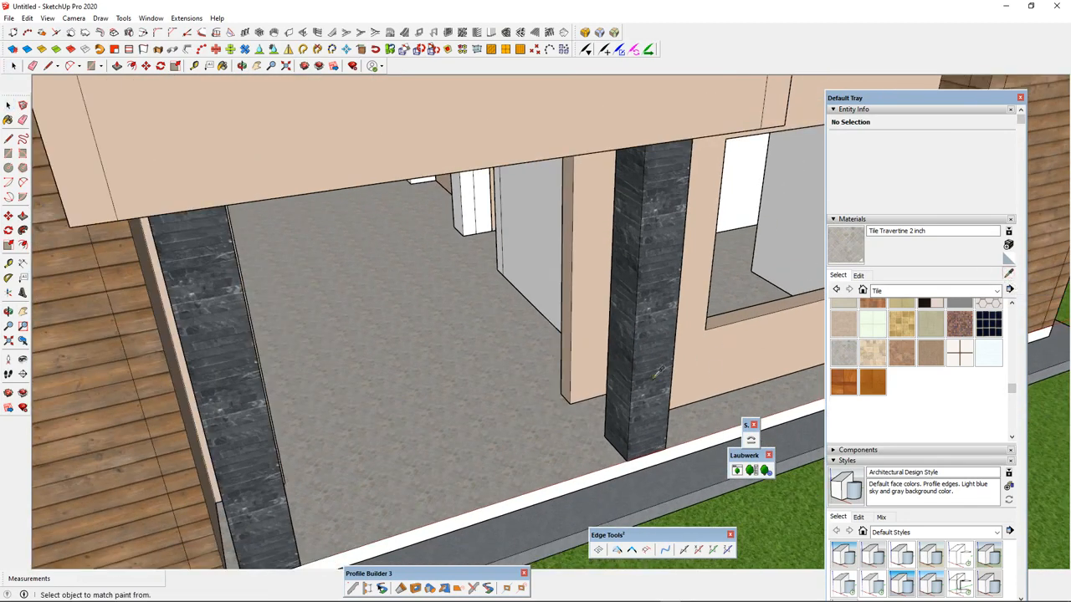
left_click(471, 436)
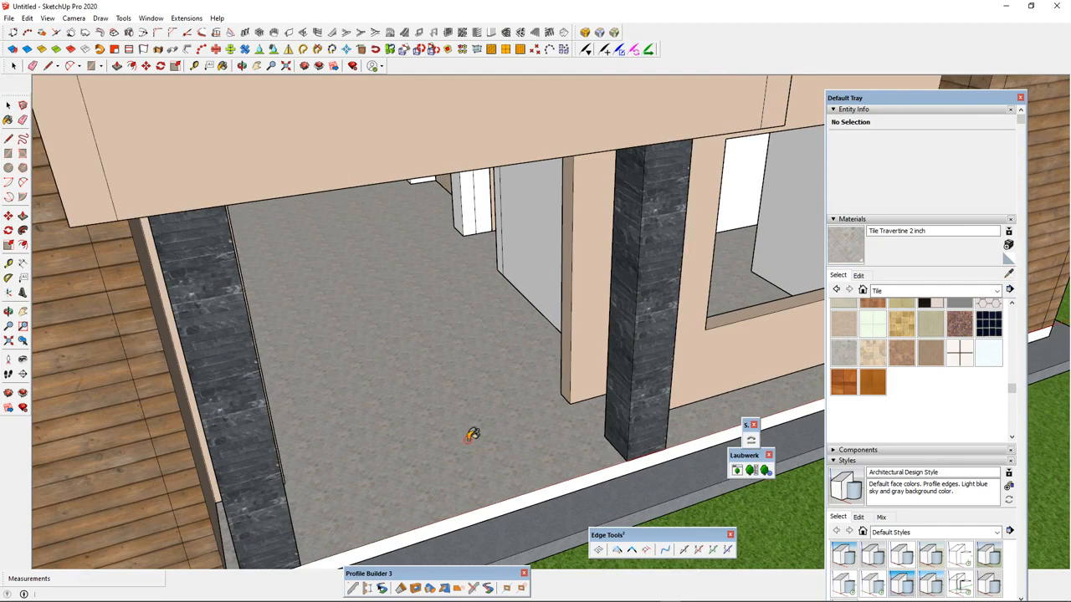
left_click(859, 276)
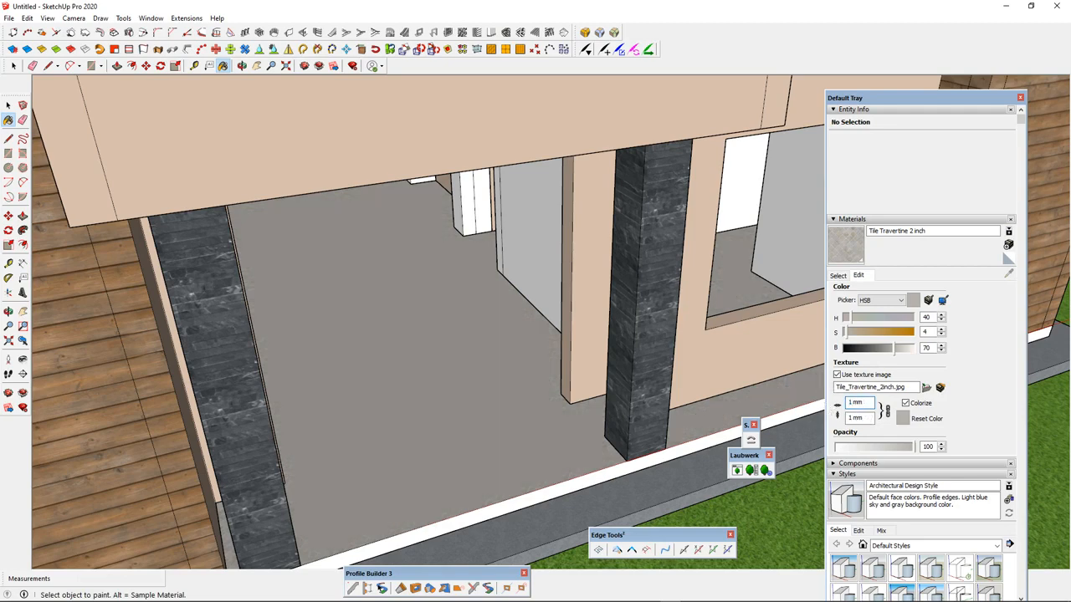
key("Return")
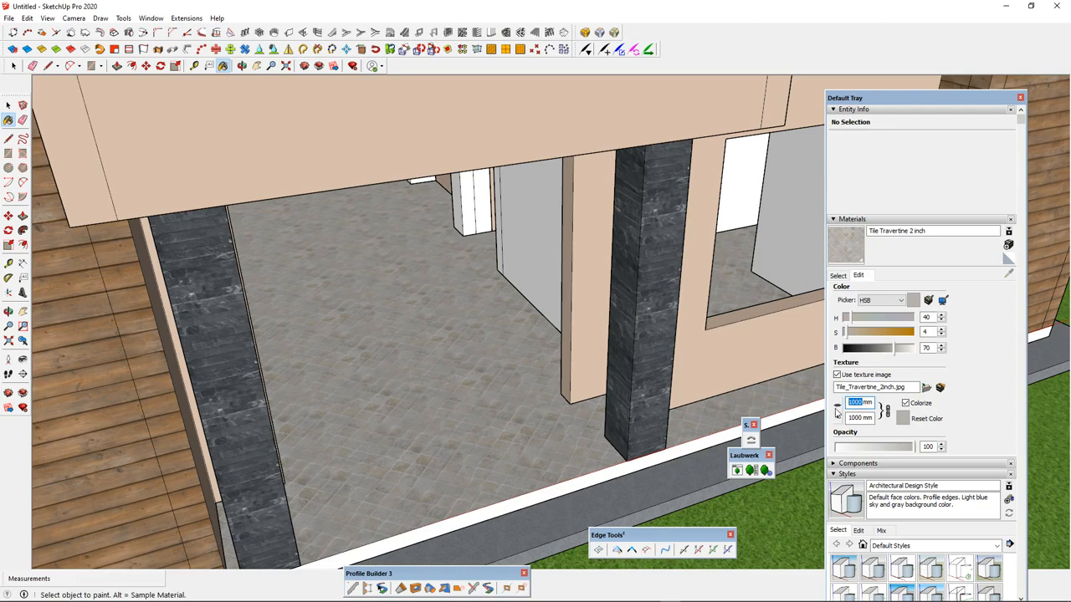
left_click(837, 410)
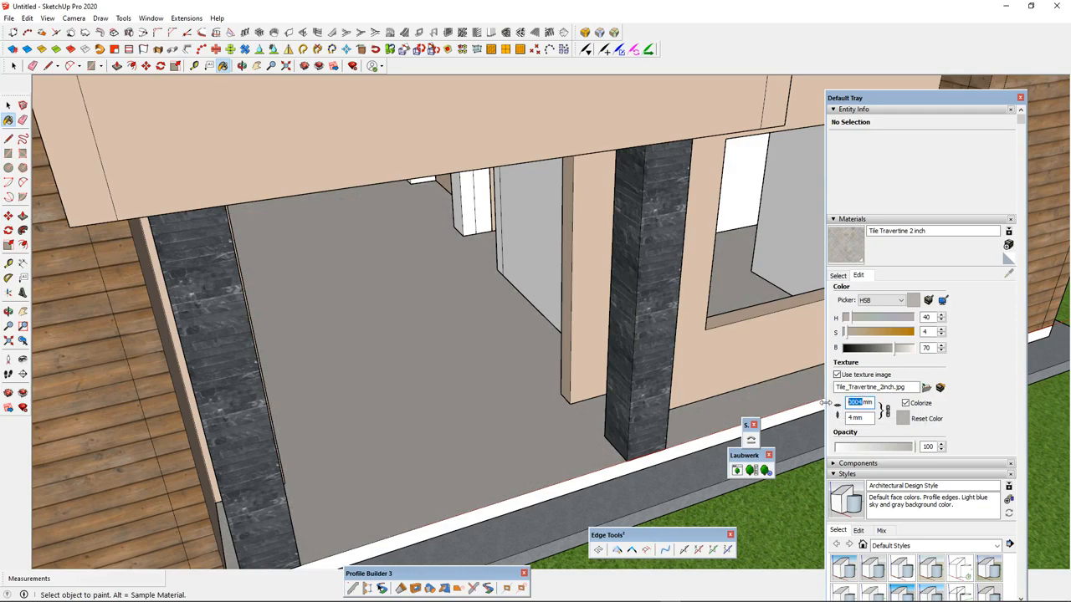
type("00")
key("Return")
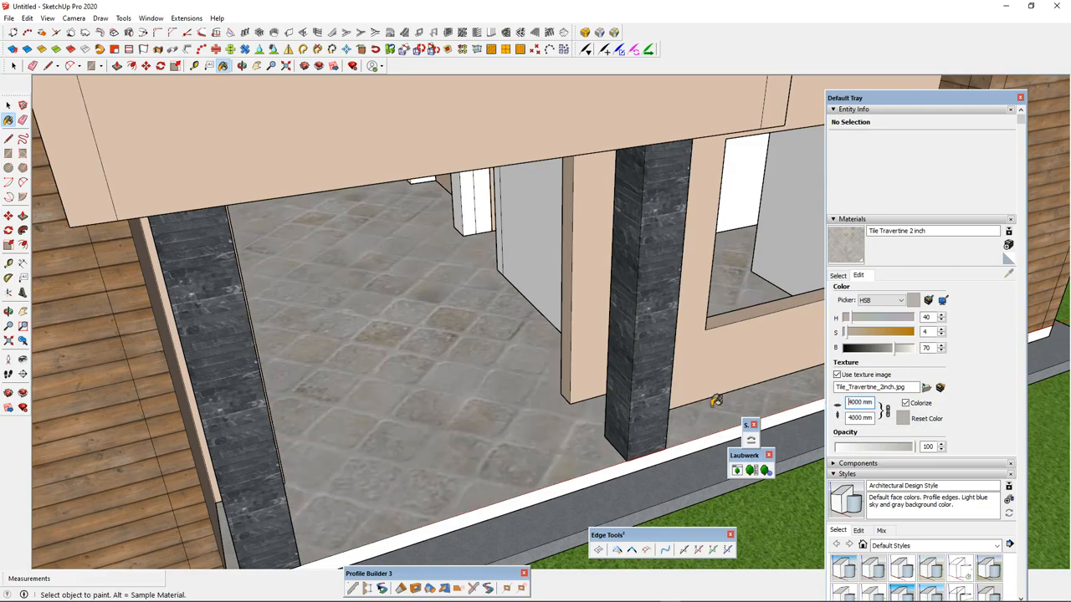
- Examine the enlarged floor tiles from the front and from an elevated corner view of the house
scroll(404, 394, "down", 6)
middle_click_drag(404, 394, 423, 357)
scroll(423, 356, "up", 3)
scroll(422, 356, "down", 2)
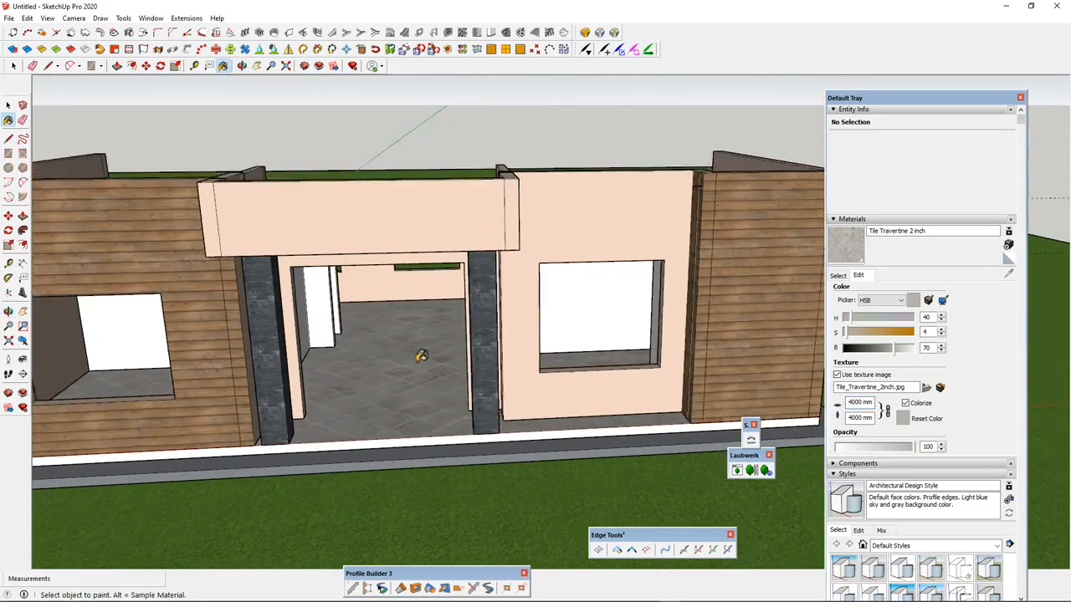
scroll(421, 356, "down", 3)
middle_click_drag(519, 378, 301, 313)
left_click(9, 106)
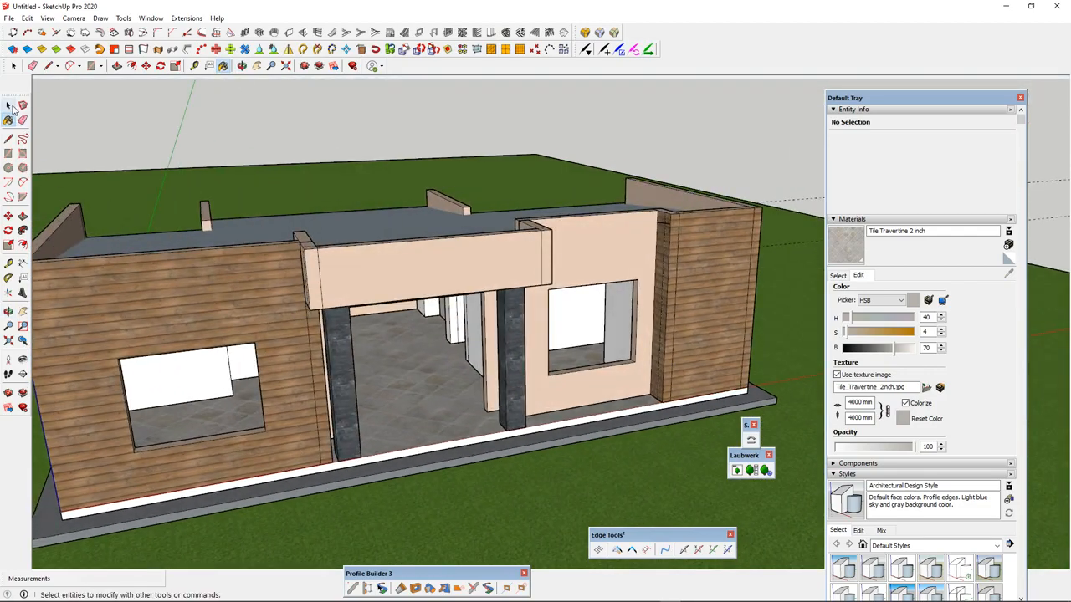
left_click(11, 109)
- Examine the entrance floor and the unpainted slab edge between the stone-clad columns at closer range
scroll(538, 382, "down", 2)
scroll(540, 383, "up", 5)
middle_click_drag(589, 379, 415, 362)
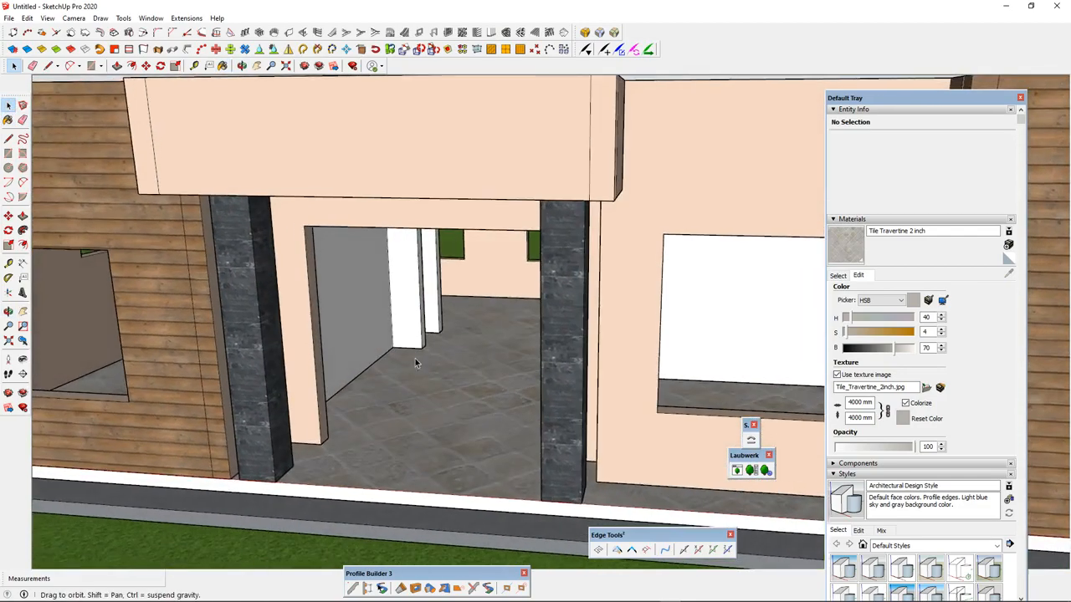
scroll(444, 380, "down", 4)
scroll(461, 393, "up", 4)
mouse_move(461, 392)
middle_mouse_down()
mouse_move(478, 373)
mouse_move(509, 379)
mouse_move(525, 366)
mouse_move(465, 411)
mouse_move(435, 393)
mouse_move(548, 410)
middle_mouse_up()
scroll(508, 379, "down", 4)
scroll(503, 372, "up", 3)
scroll(531, 400, "up", 3)
scroll(503, 381, "down", 4)
scroll(560, 389, "down", 4)
scroll(443, 407, "up", 2)
scroll(474, 413, "up", 3)
scroll(519, 419, "up", 2)
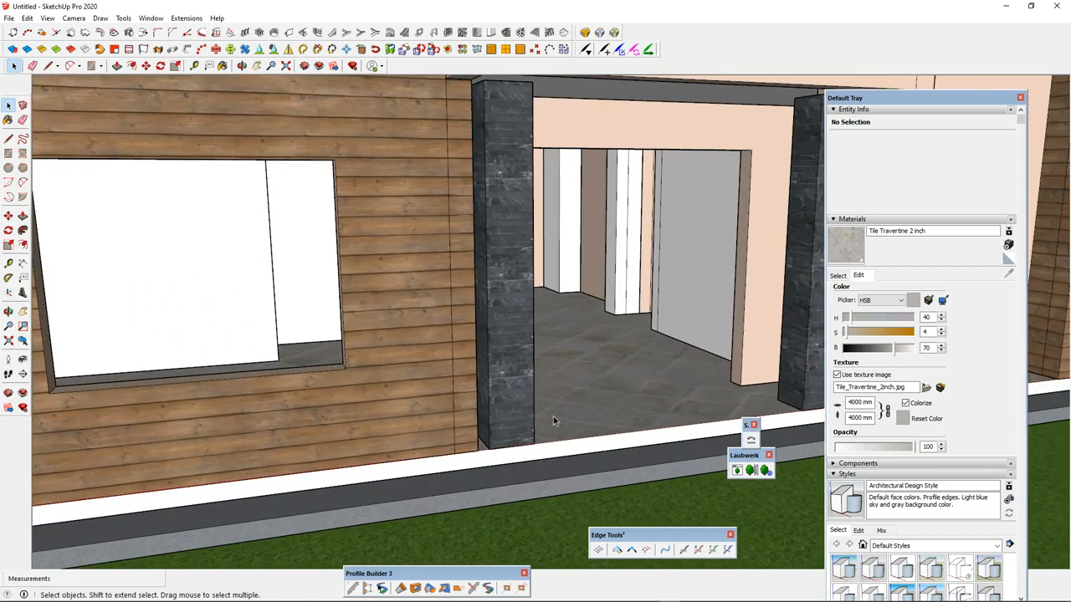
- Open the floor slab group and split its front edge face with a 150 mm line where the wood-clad wall meets the entrance column
double_click(511, 453)
triple_click(514, 452)
scroll(466, 433, "down", 3)
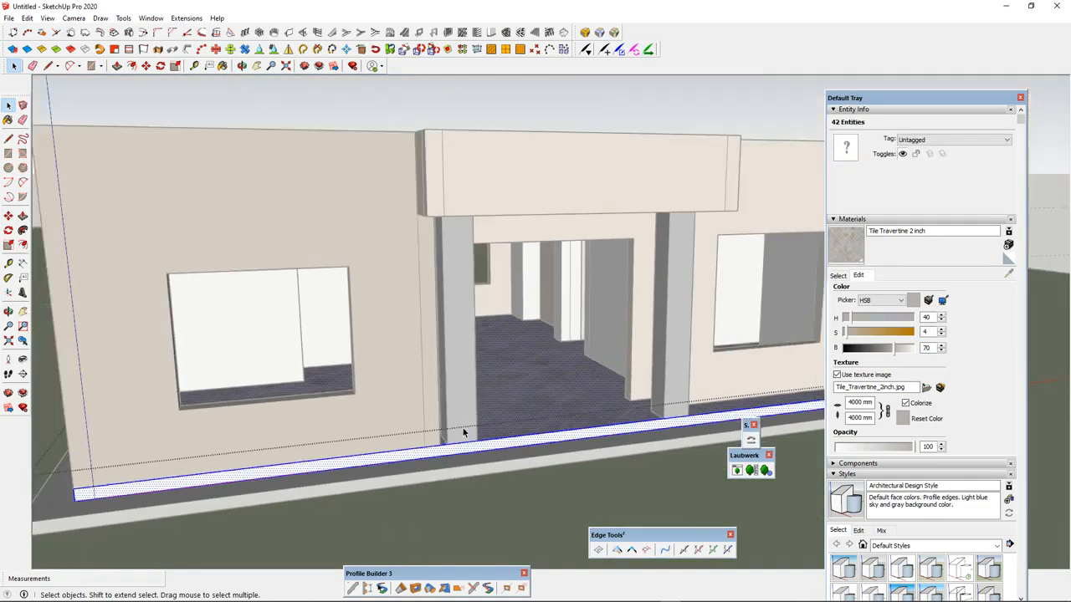
scroll(513, 441, "up", 3)
scroll(399, 465, "up", 3)
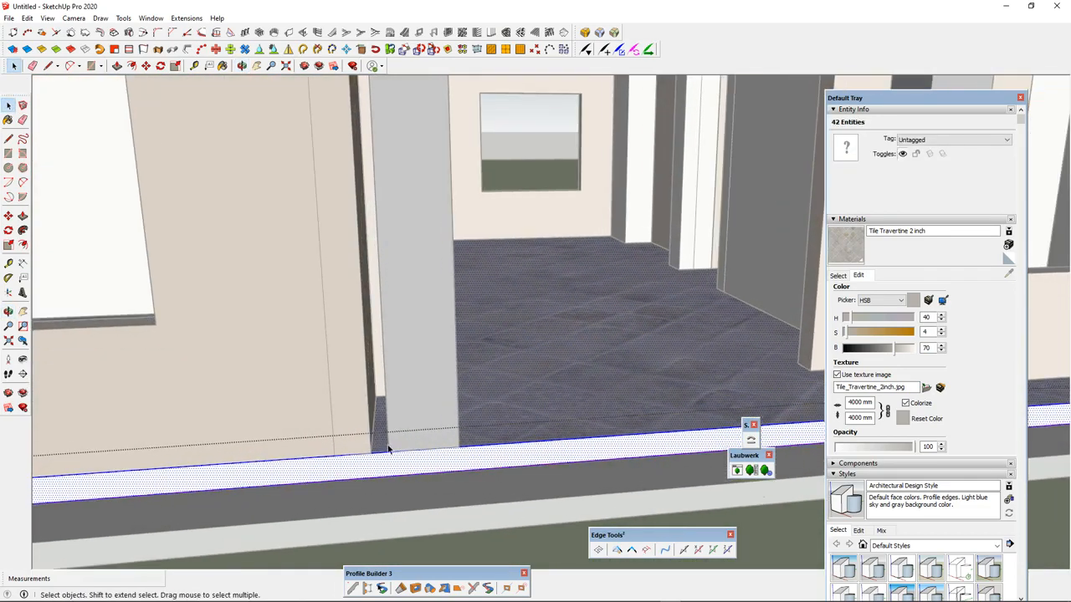
key("l")
left_click(369, 453)
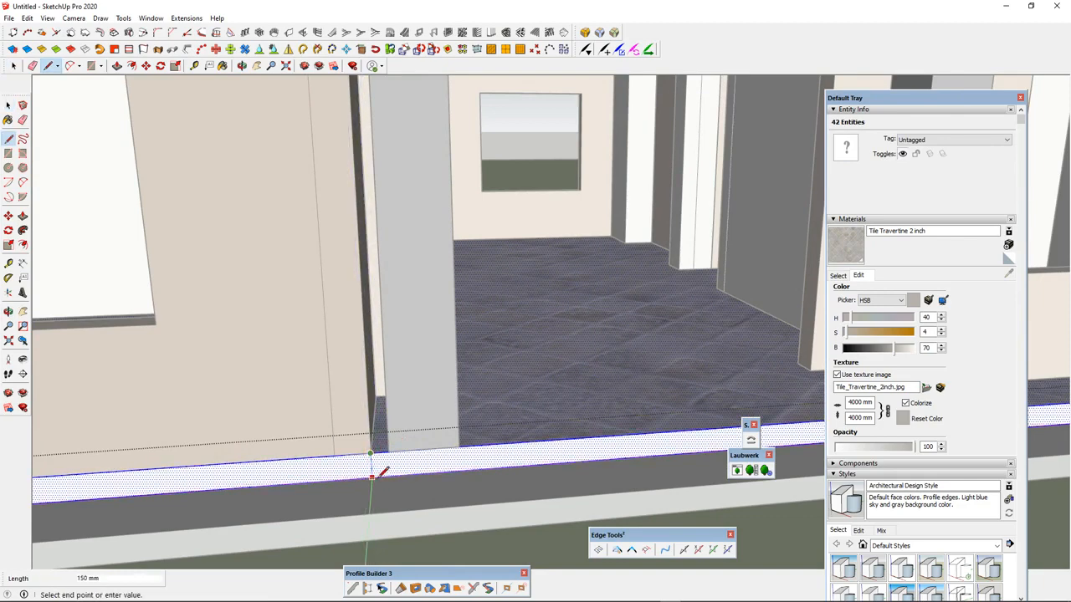
left_click(373, 478)
- Split the slab's front edge face with a second line where the recessed window wall ends at the other wood-clad wall
scroll(268, 446, "down", 3)
scroll(692, 428, "up", 2)
scroll(333, 396, "down", 5)
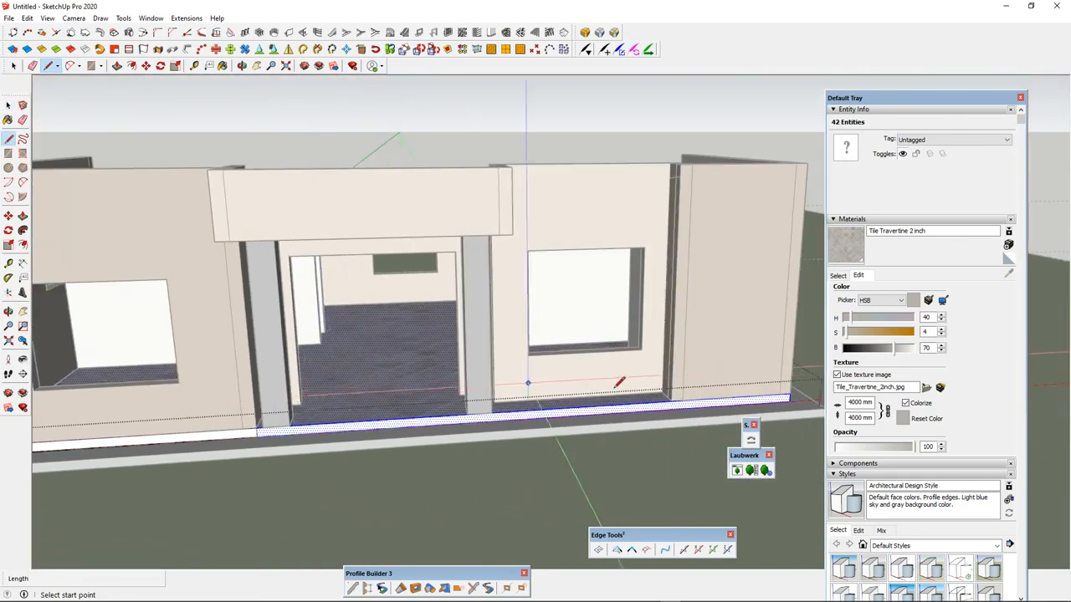
scroll(660, 401, "up", 5)
left_click(652, 412)
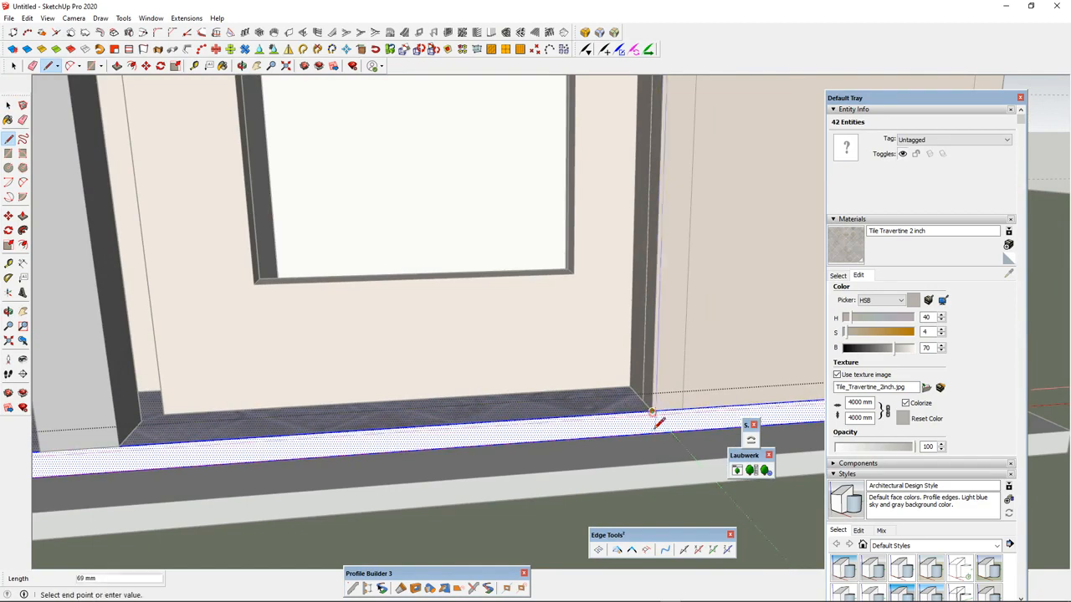
left_click(656, 427)
scroll(595, 420, "down", 5)
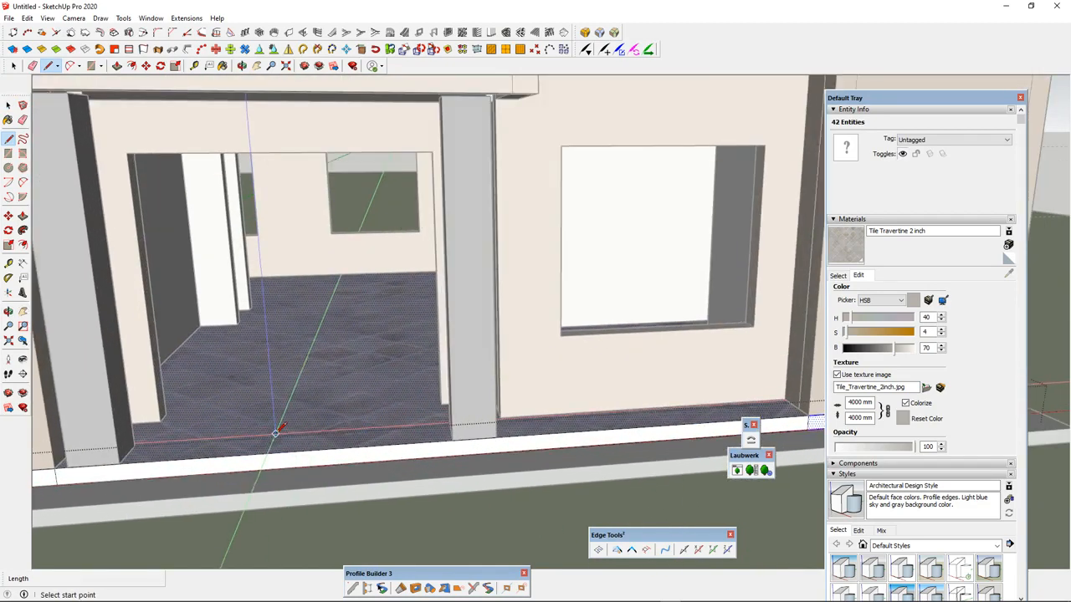
- Paint the middle section of the slab's front edge, below the entrance and recessed window, with Tile Travertine 2 inch
scroll(276, 432, "down", 3)
key("b")
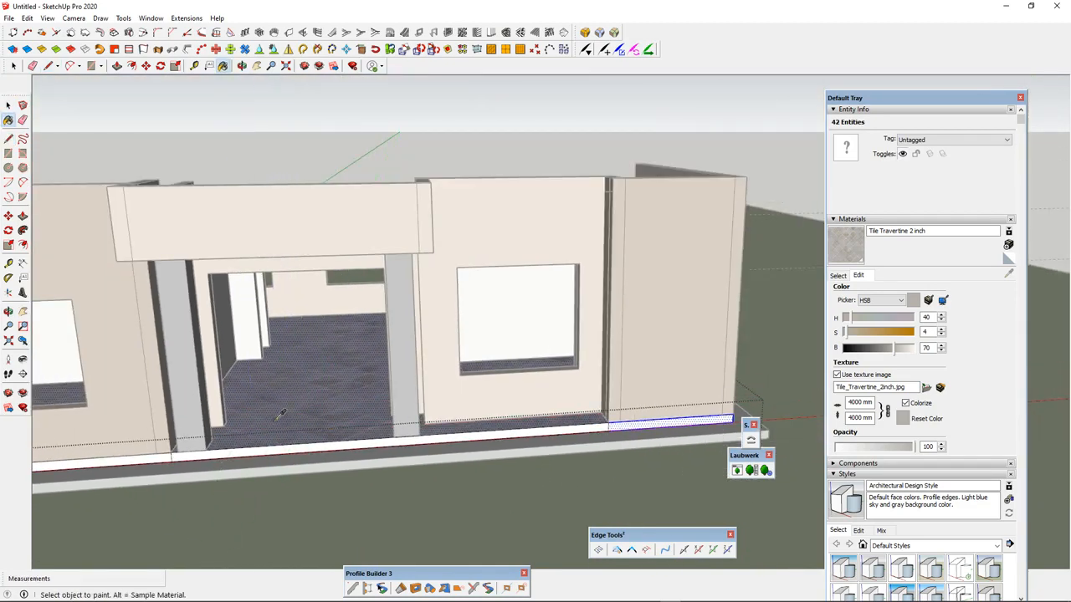
scroll(275, 445, "up", 3)
left_click(276, 445)
scroll(277, 444, "down", 4)
scroll(266, 405, "up", 4)
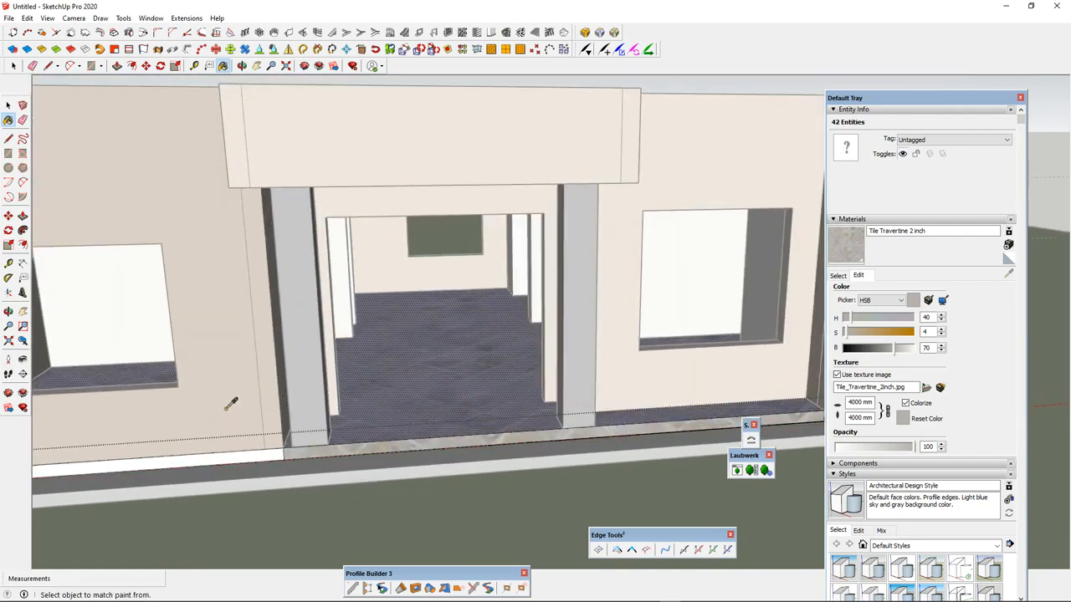
- Sample wood_planks_01_Base_Color from the wood-clad wall and paint the slab's front edge section below that wall
left_click(226, 409, "alt")
scroll(230, 409, "up", 3)
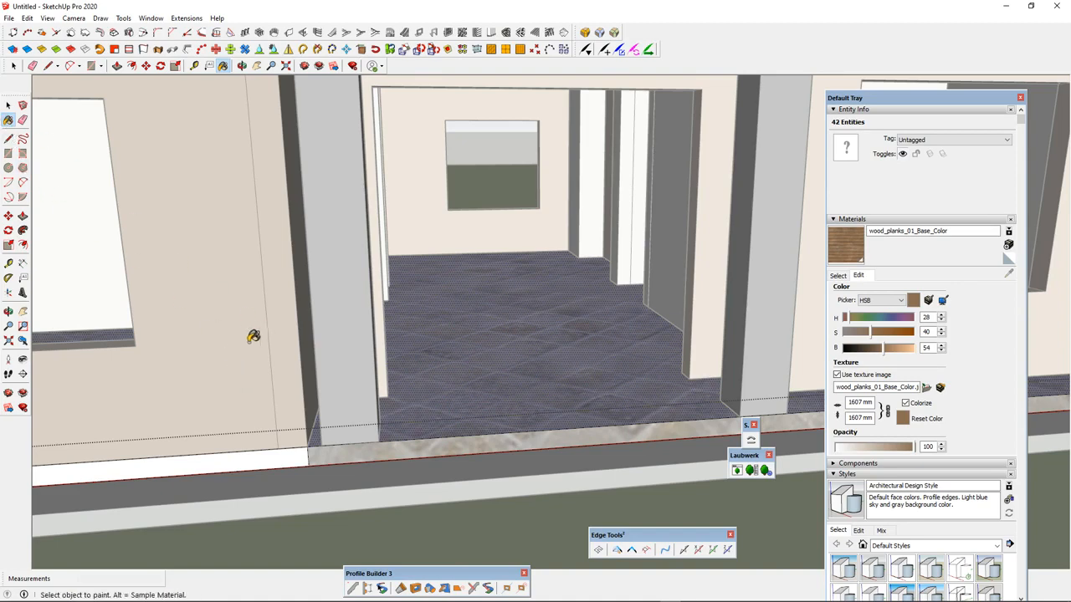
left_click(250, 463)
scroll(306, 439, "down", 4)
scroll(651, 400, "up", 3)
left_click(644, 403)
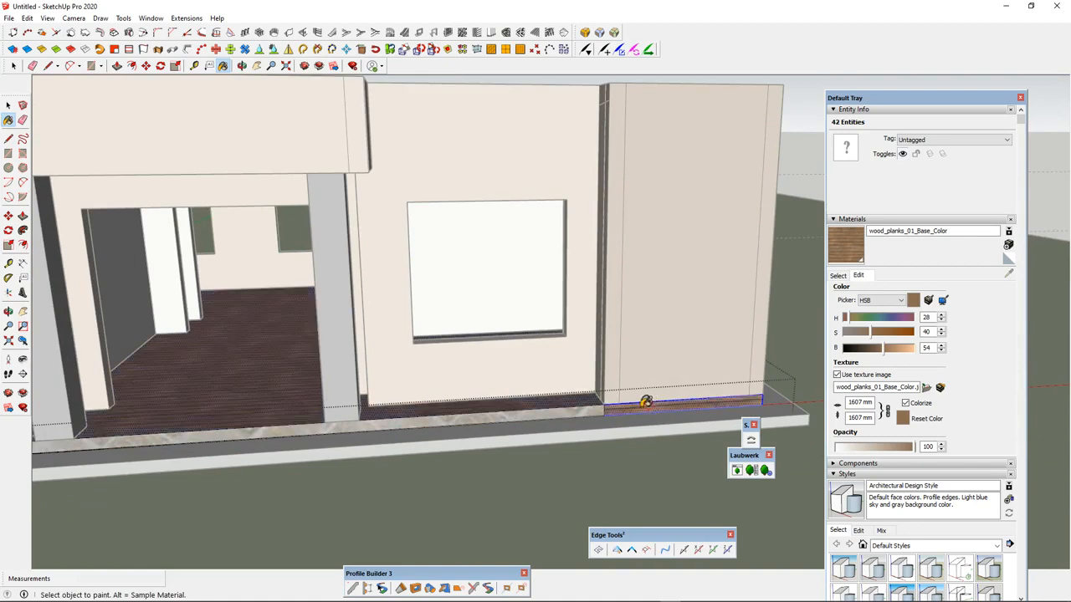
scroll(573, 396, "down", 2)
key("ctrl+z")
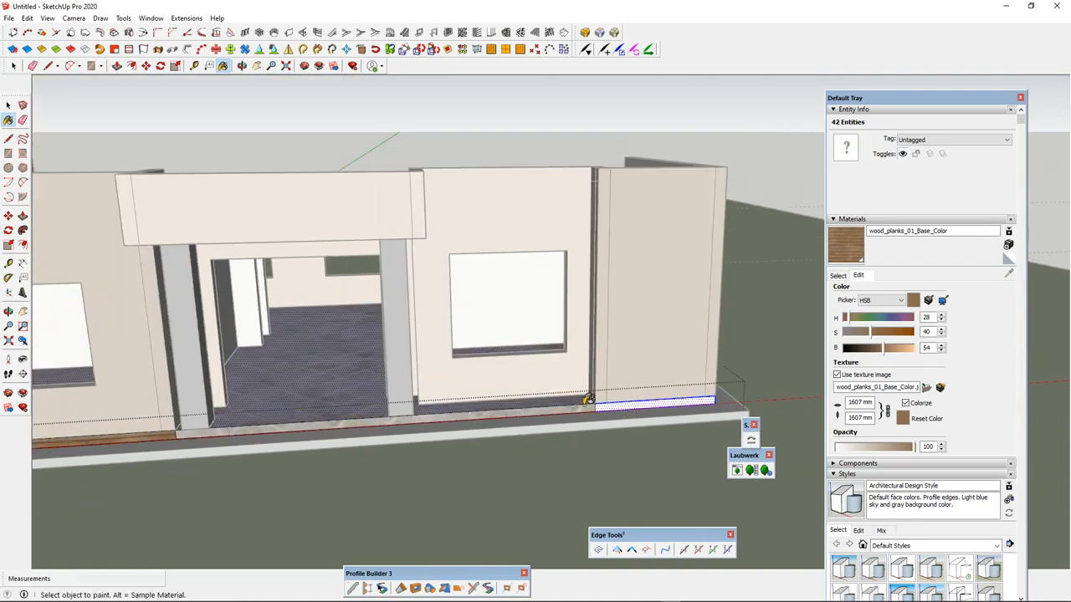
- Select only the slab's front edge section below the other wood-clad wall and paint it with wood_planks_01_Base_Color
left_click(9, 105)
scroll(629, 428, "up", 3)
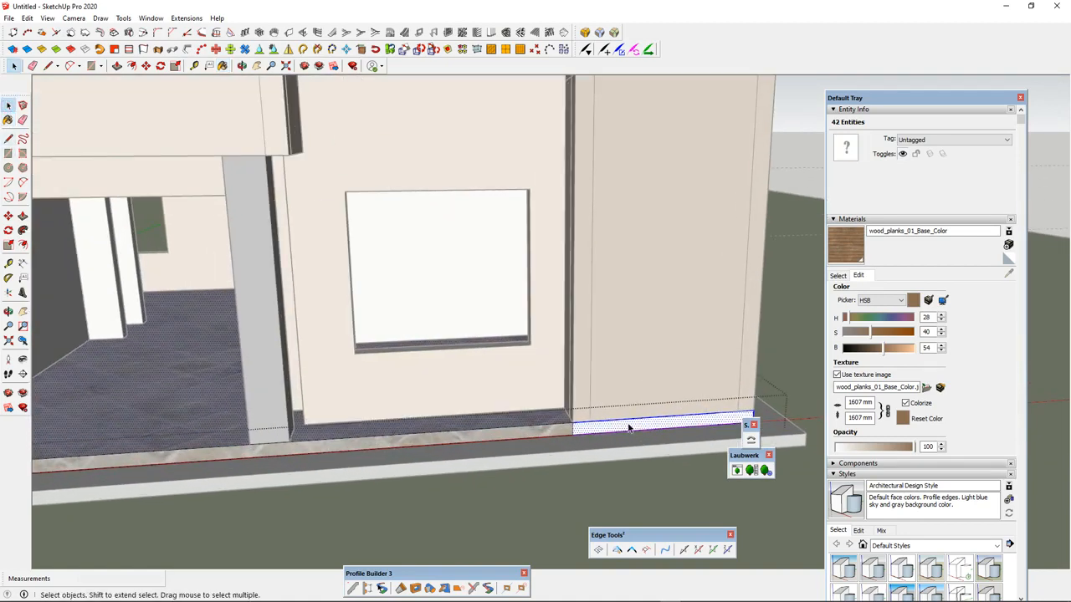
left_click(629, 428)
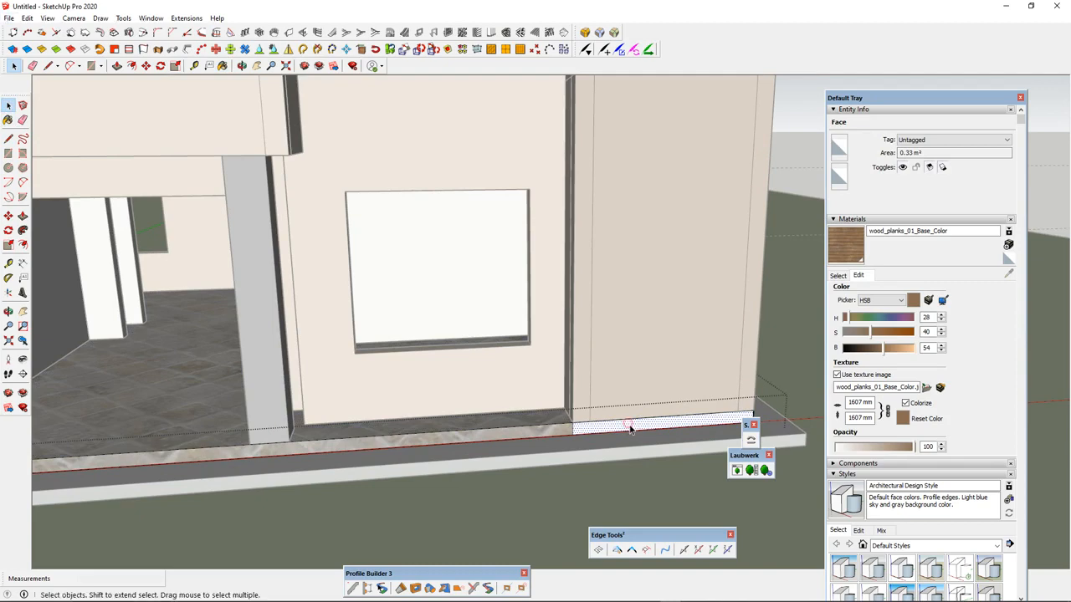
key("b")
left_click(628, 424)
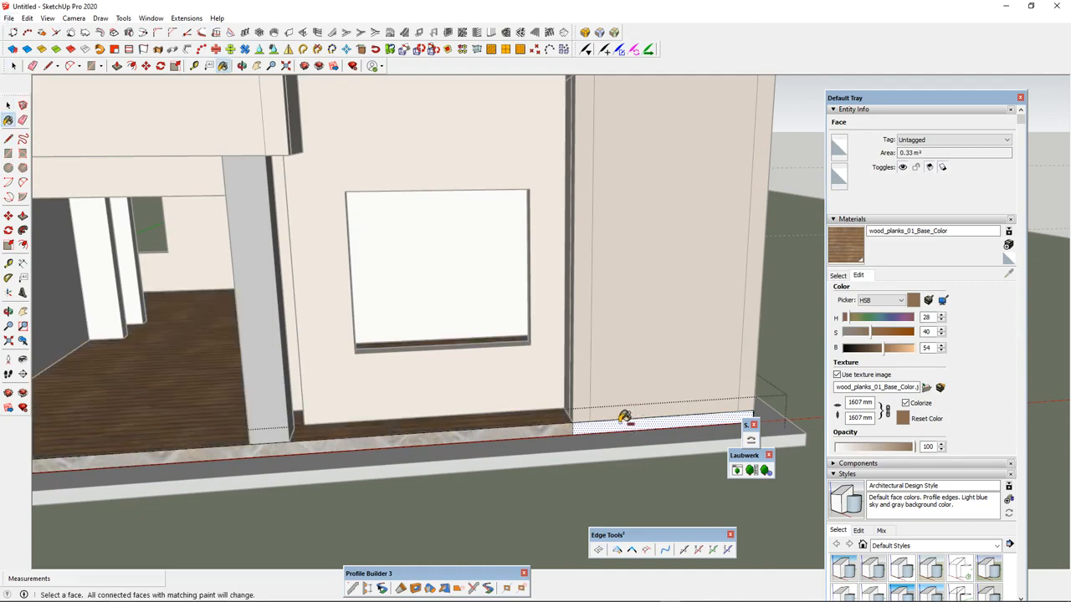
key("ctrl+z")
left_click(627, 425)
- Paint the slab edges below the adjacent side wall and the rear wall with the large opening with wood_planks_01_Base_Color
scroll(597, 416, "down", 3)
middle_click_drag(597, 416, 368, 399)
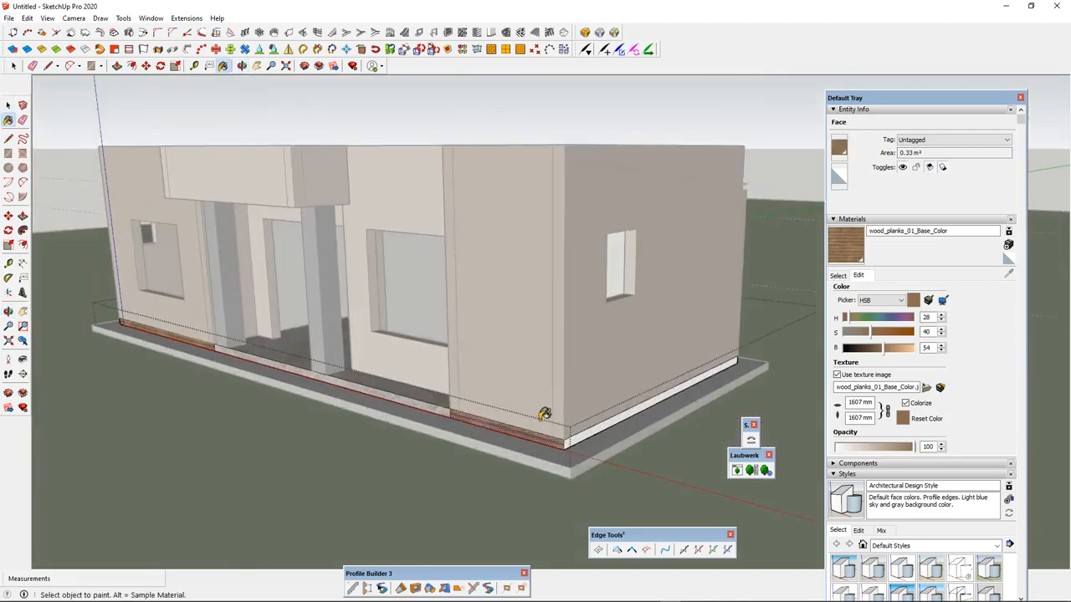
scroll(592, 441, "up", 1)
scroll(620, 433, "down", 3)
middle_click_drag(700, 407, 413, 354)
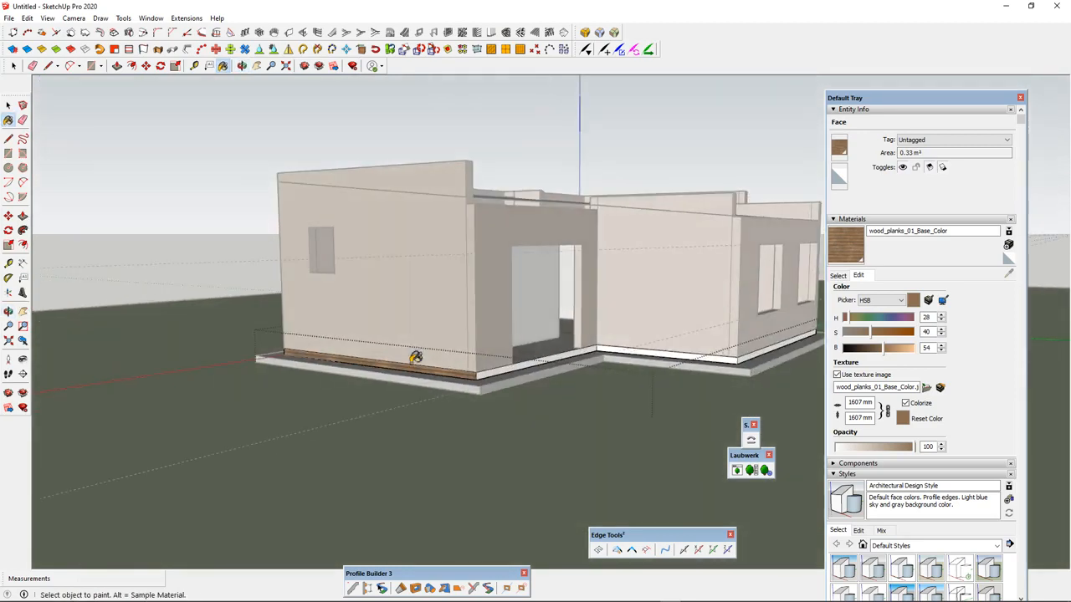
scroll(535, 376, "up", 3)
scroll(525, 374, "down", 4)
scroll(708, 366, "up", 3)
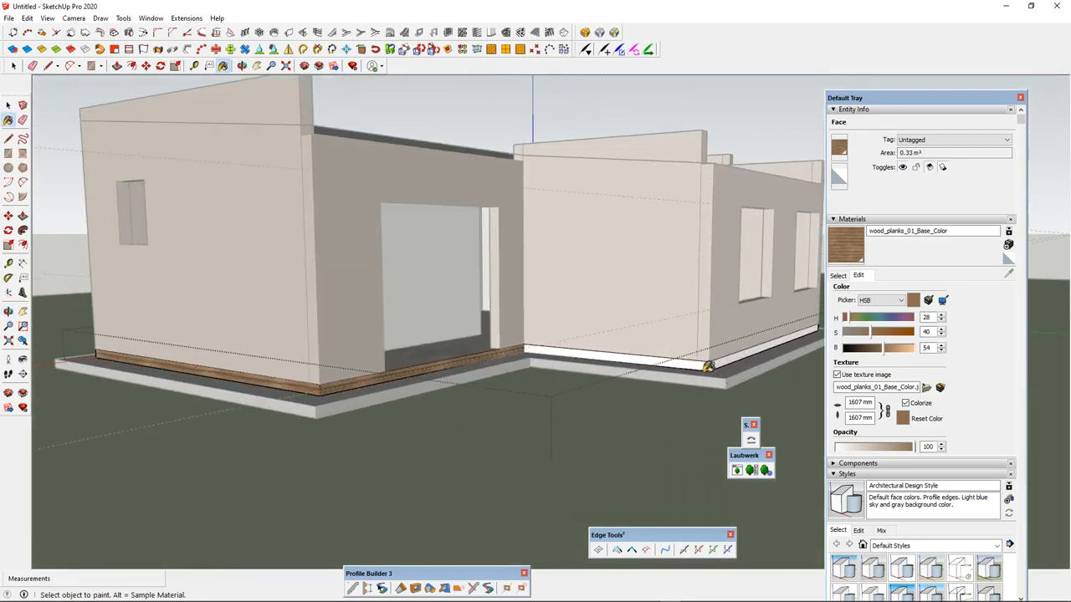
- Sample Color B07 from the projecting rear wall and paint the slab edge below its windows with it
middle_click_drag(711, 364, 523, 338)
left_click(526, 334, "alt")
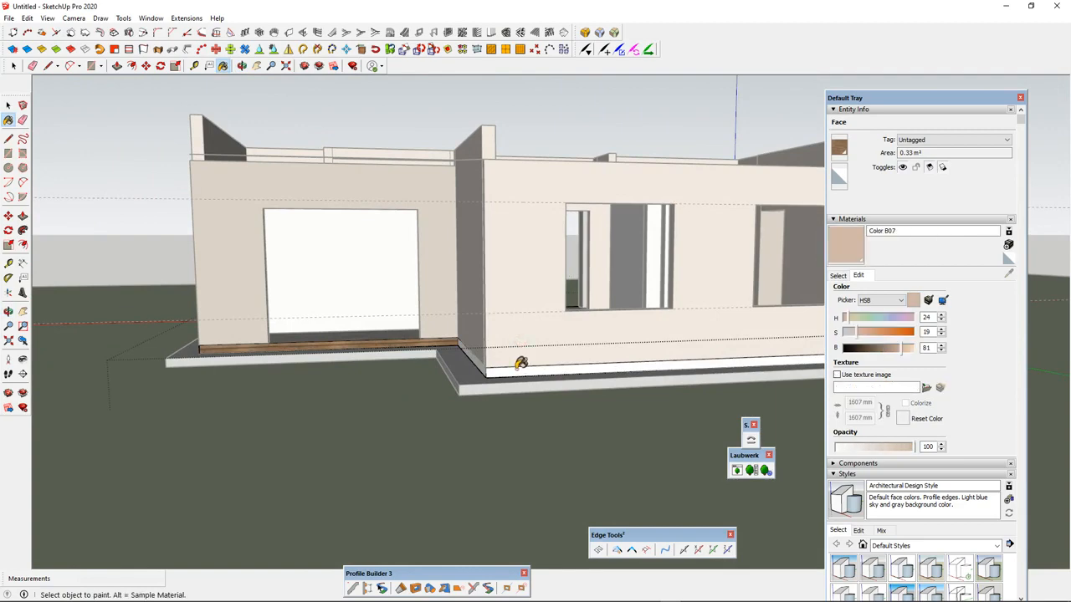
left_click(494, 366)
scroll(466, 365, "down", 3)
middle_click_drag(467, 366, 293, 351)
scroll(466, 338, "up", 3)
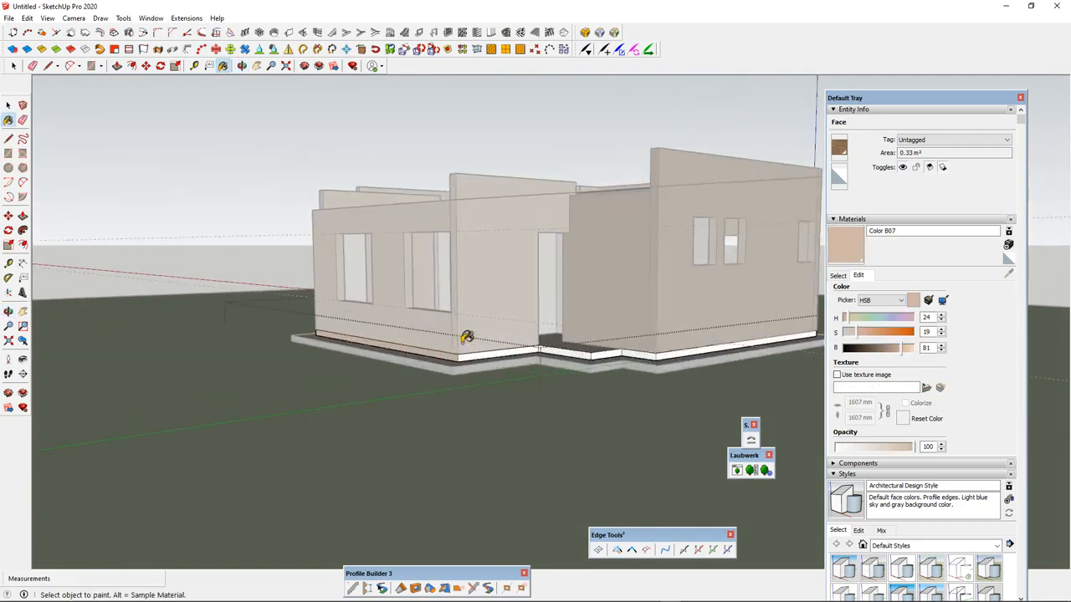
- Paint the slab edges beside and around the side doorway's step with Color B07
left_click(507, 351)
scroll(606, 351, "up", 2)
scroll(606, 354, "up", 1)
left_click(601, 357)
left_click(633, 357)
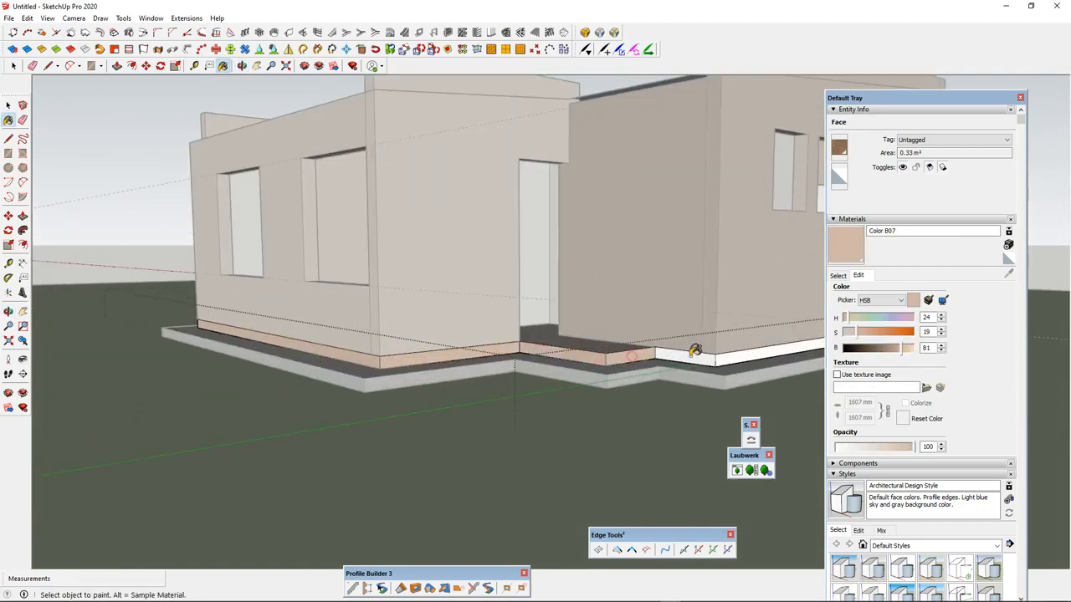
left_click(696, 360)
- Paint the short slab return beside the doorway step and the remaining side edge with wood_planks_01_Base_Color, then close the slab group
scroll(461, 385, "down", 1)
middle_click_drag(461, 385, 351, 376)
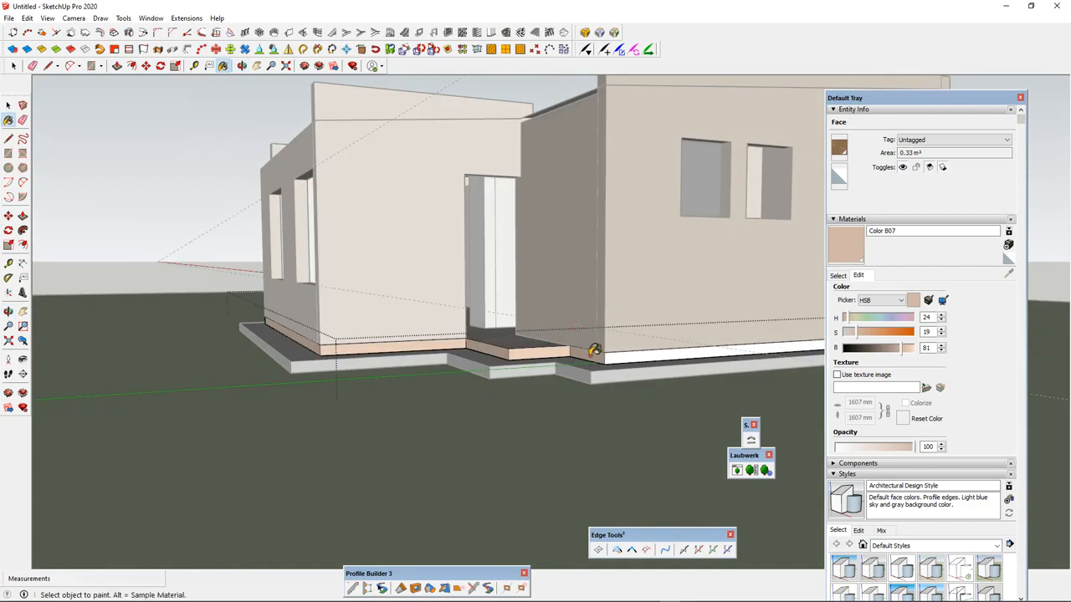
key("alt")
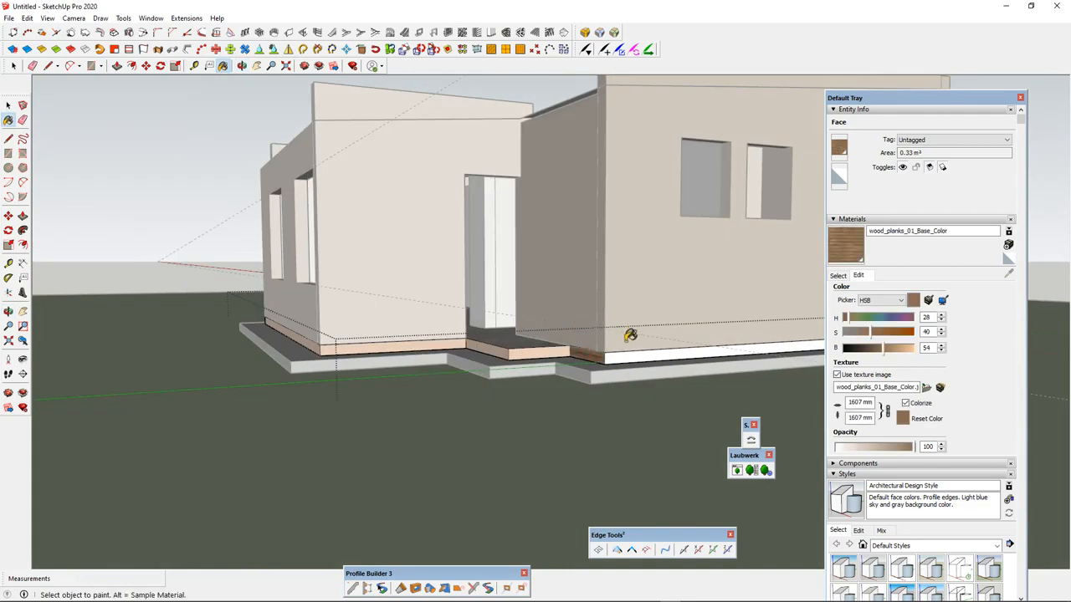
scroll(633, 348, "down", 5)
middle_click_drag(633, 348, 536, 343)
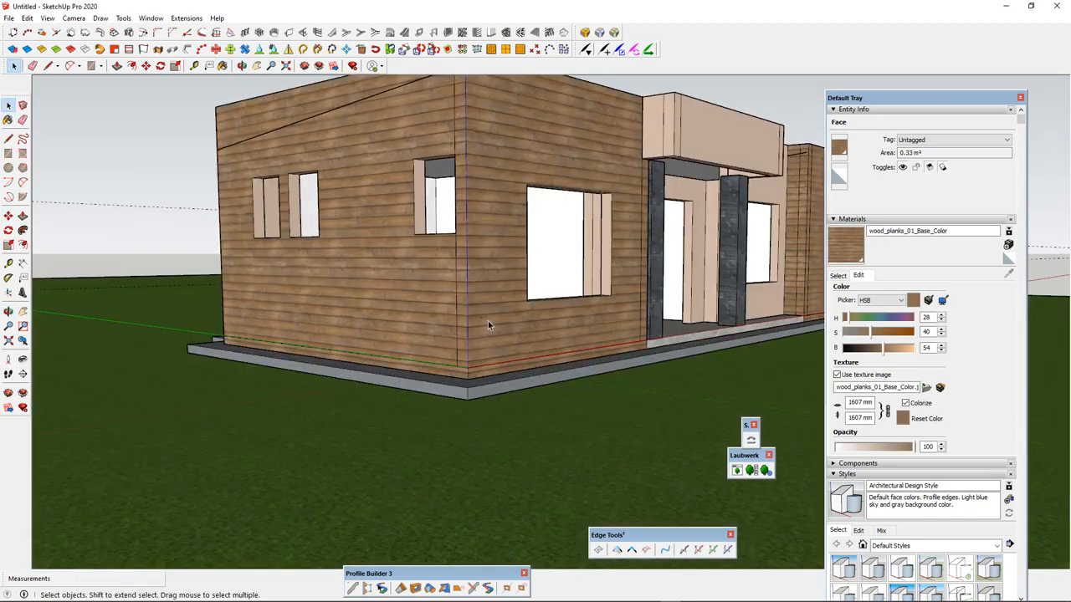
- Examine the painted walls and slab edges from the front and the house from above
scroll(638, 332, "down", 2)
middle_click_drag(637, 332, 263, 336)
scroll(526, 342, "up", 5)
scroll(528, 325, "down", 7)
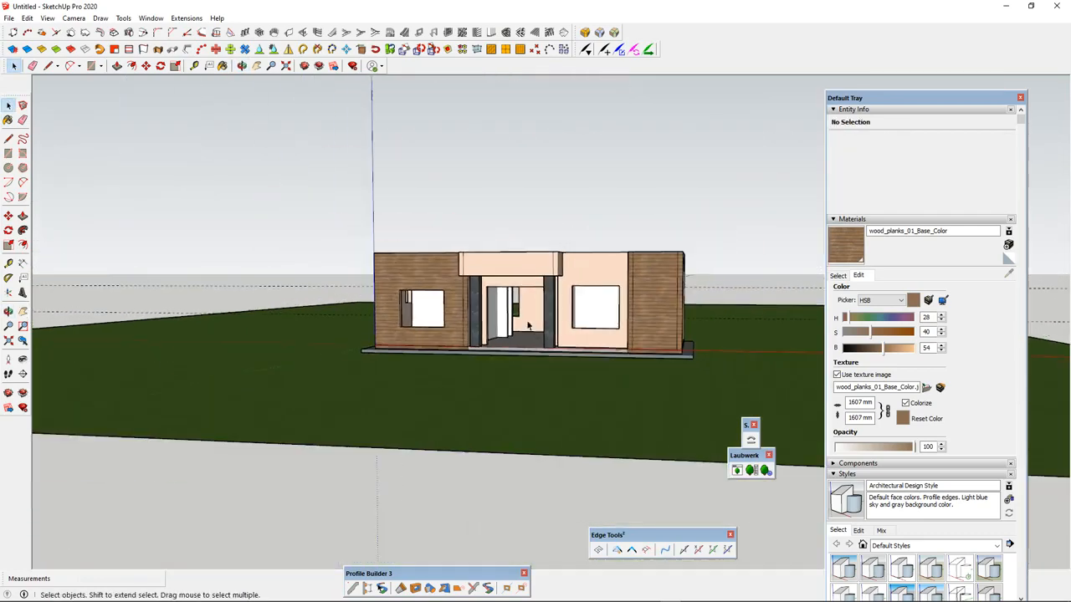
middle_click_drag(528, 323, 500, 309)
scroll(615, 314, "up", 3)
scroll(564, 325, "down", 3)
scroll(501, 310, "down", 3)
scroll(506, 307, "up", 2)
- Open the roof slab group and paint its top face with Roofing Metal Standing Seam Red from the Roofing materials
double_click(513, 303)
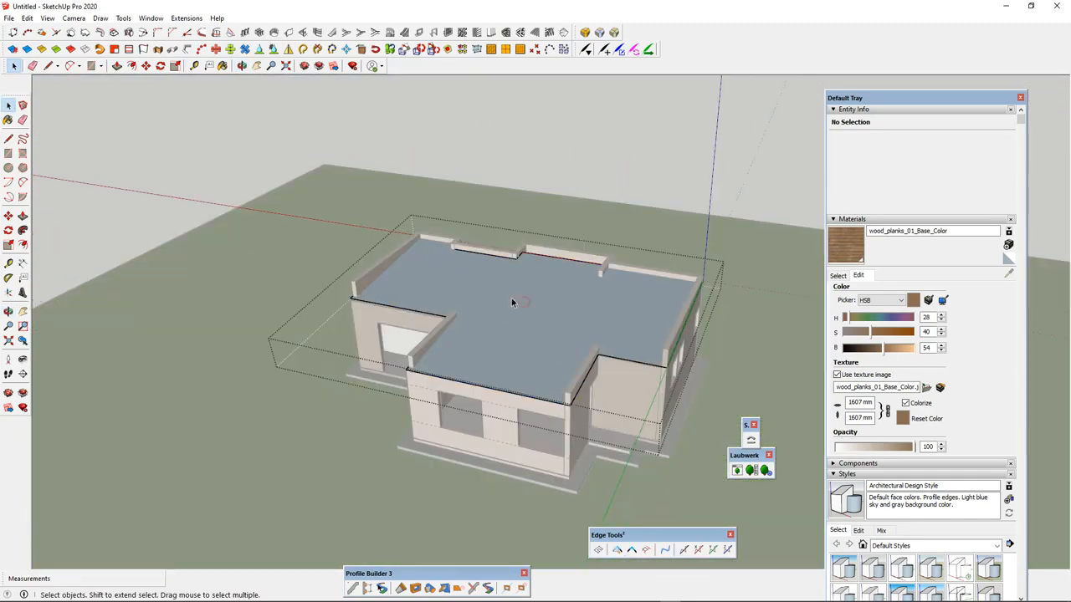
left_click(838, 276)
left_click(906, 293)
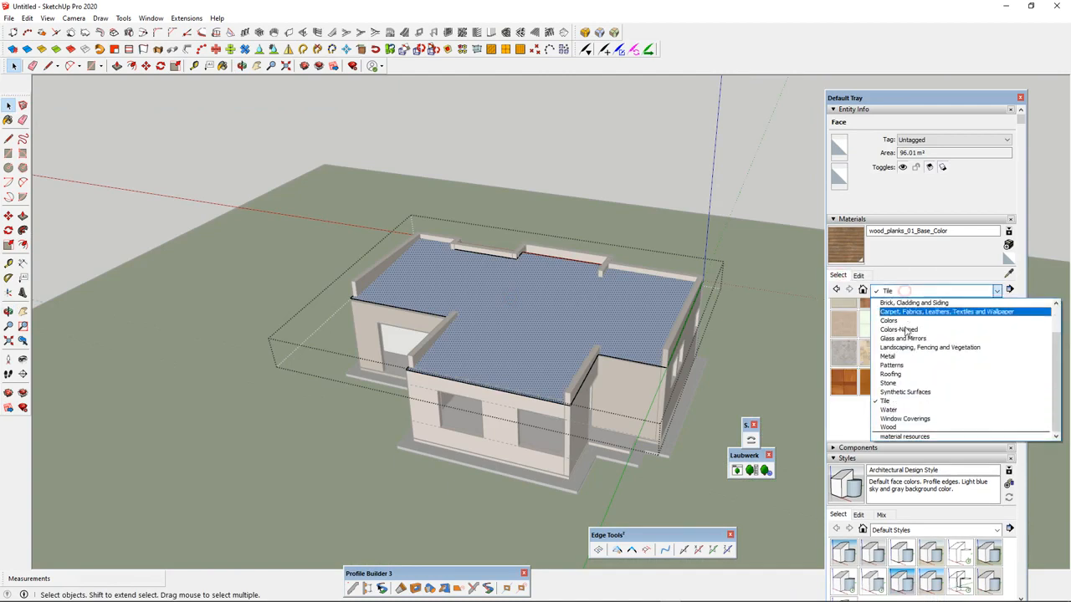
left_click(913, 360)
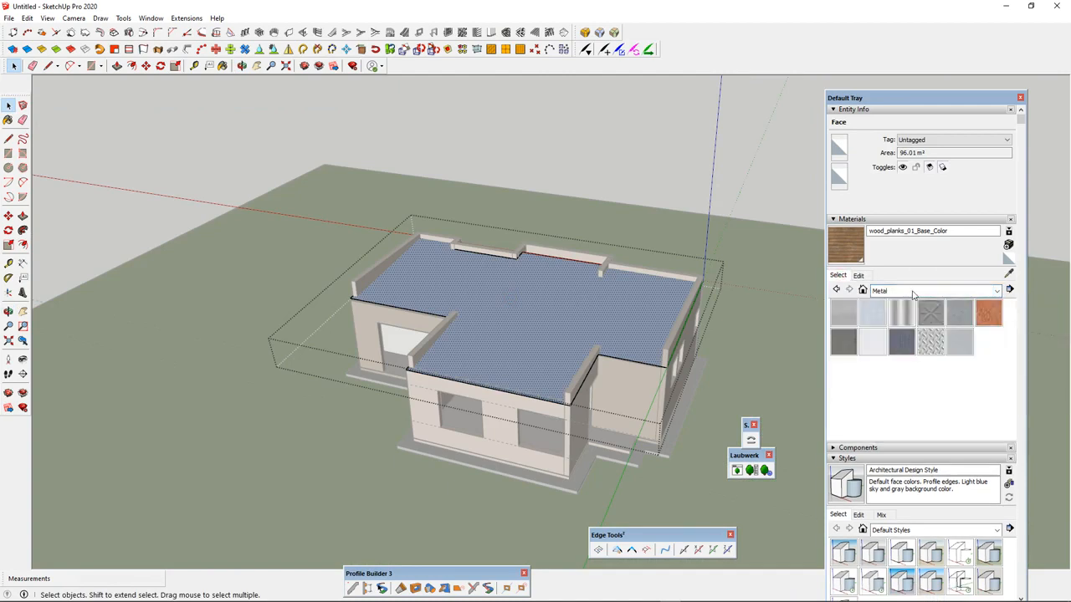
left_click(913, 291)
scroll(901, 397, "up", 2)
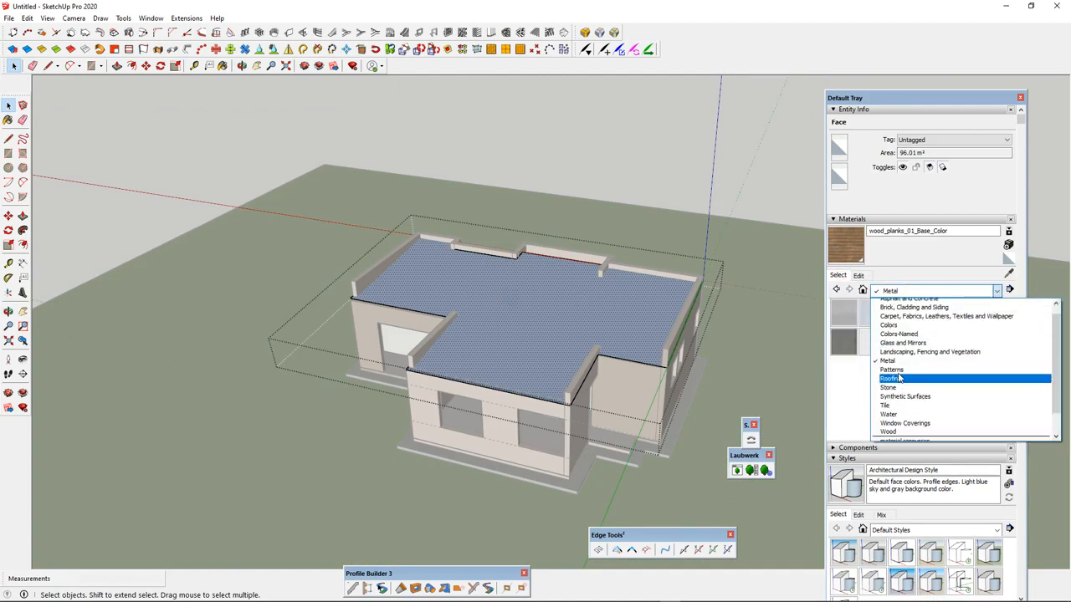
scroll(900, 378, "down", 2)
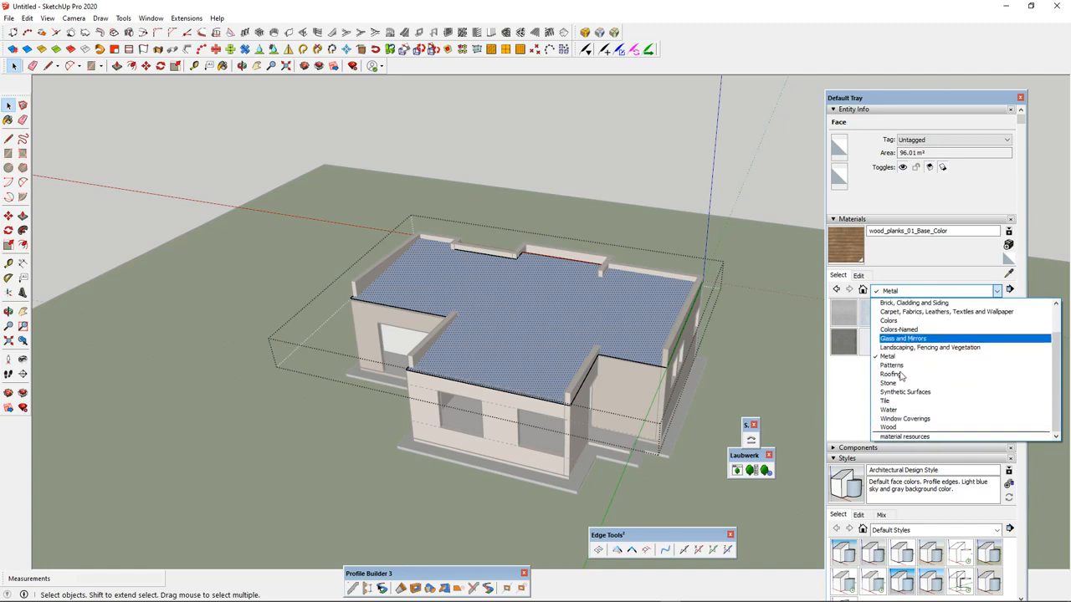
scroll(896, 390, "up", 2)
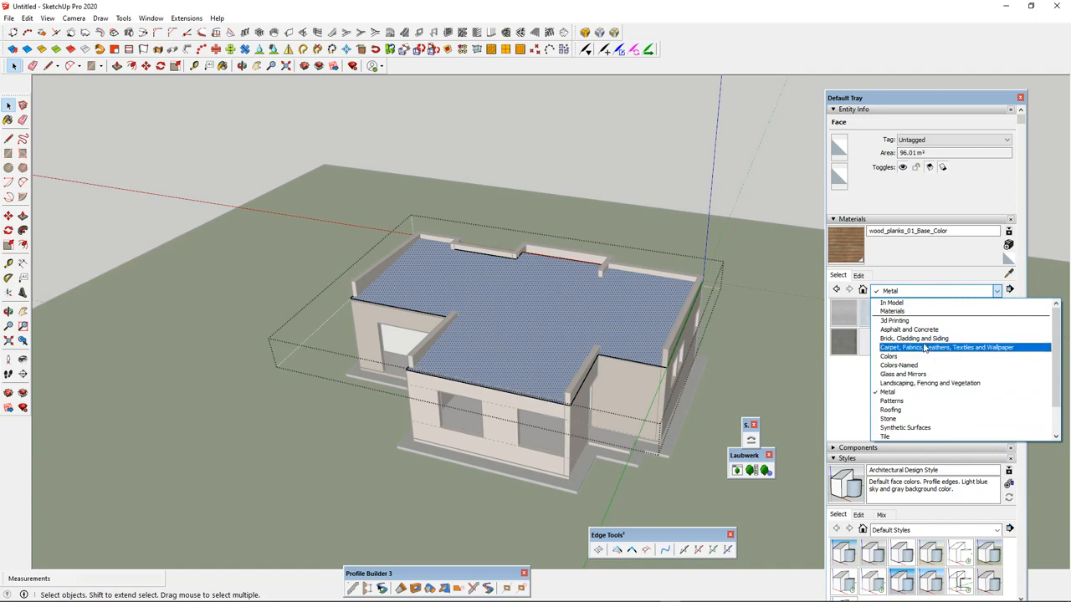
scroll(912, 365, "down", 2)
left_click(902, 376)
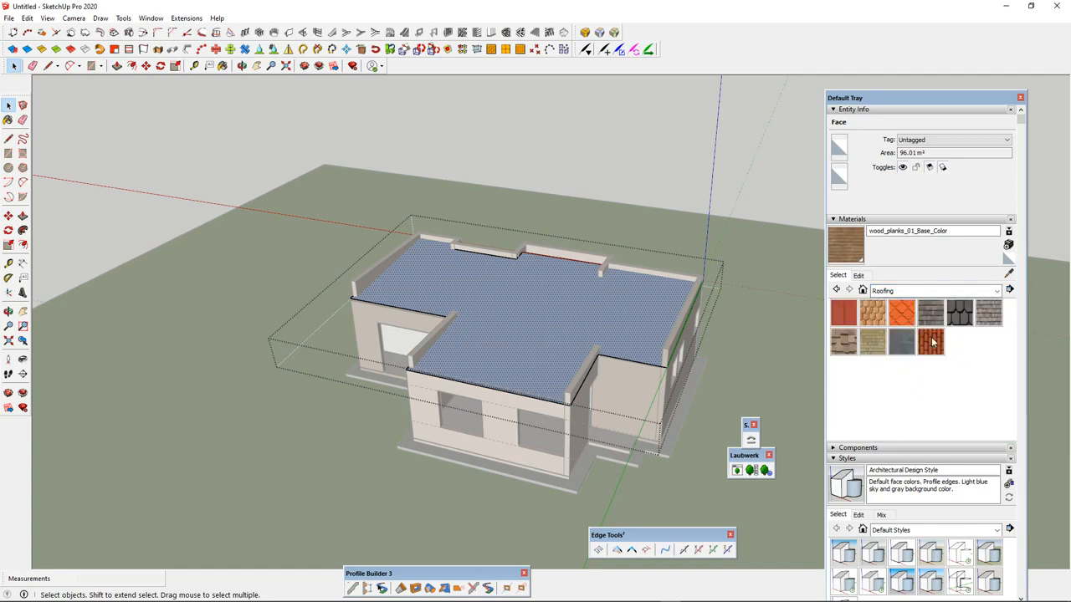
left_click(533, 299)
- Examine the red roof from the rear and the finished front facade at several angles and distances
middle_click_drag(539, 325, 628, 299)
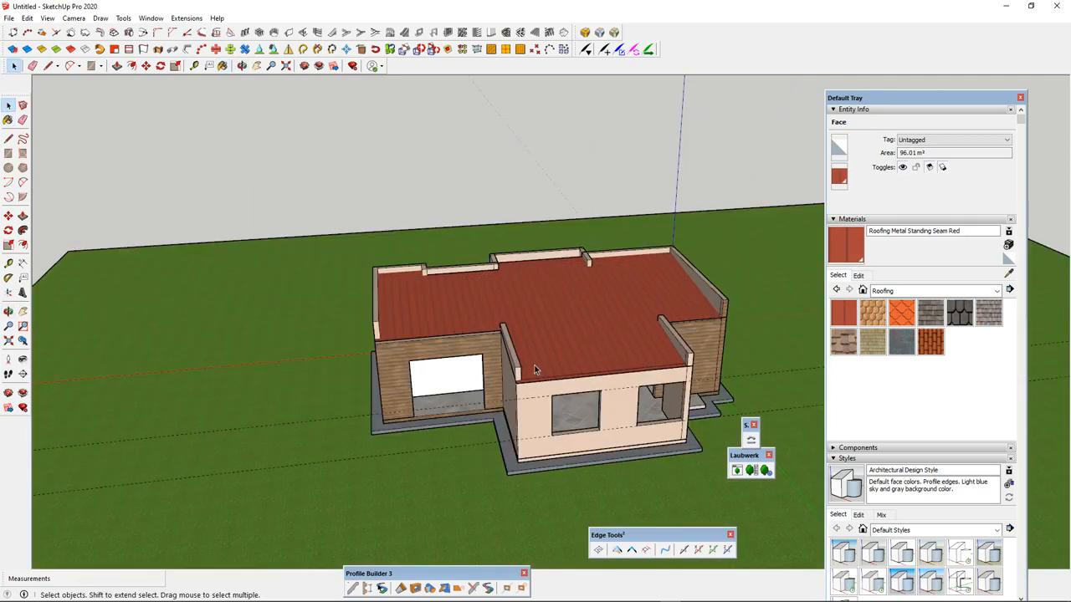
middle_click_drag(534, 365, 683, 298)
scroll(683, 298, "up", 3)
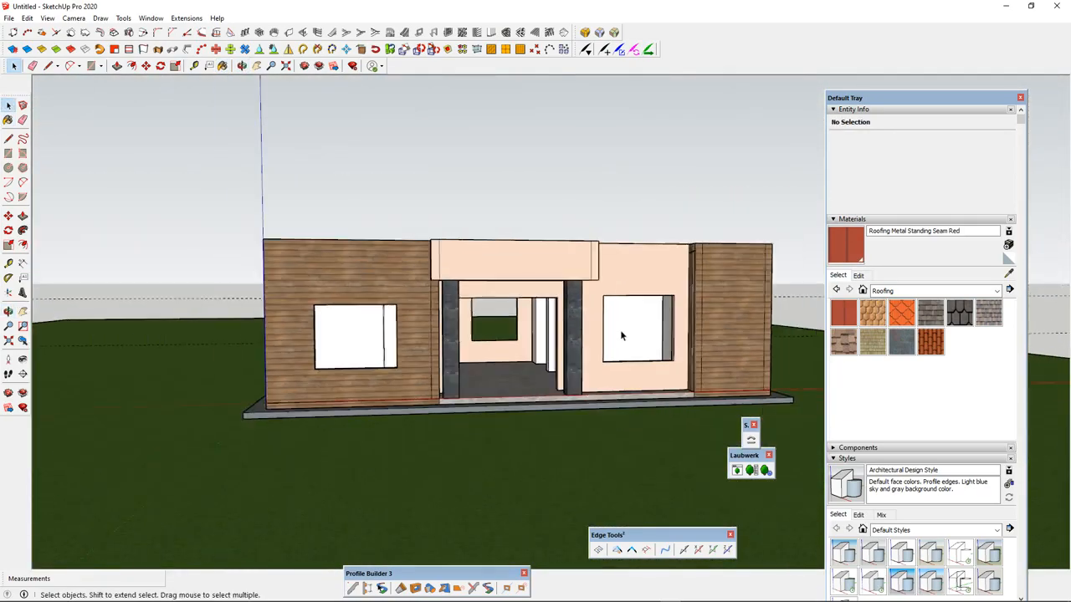
middle_click_drag(622, 335, 518, 330)
scroll(519, 319, "down", 5)
scroll(406, 324, "up", 3)
scroll(522, 335, "up", 3)
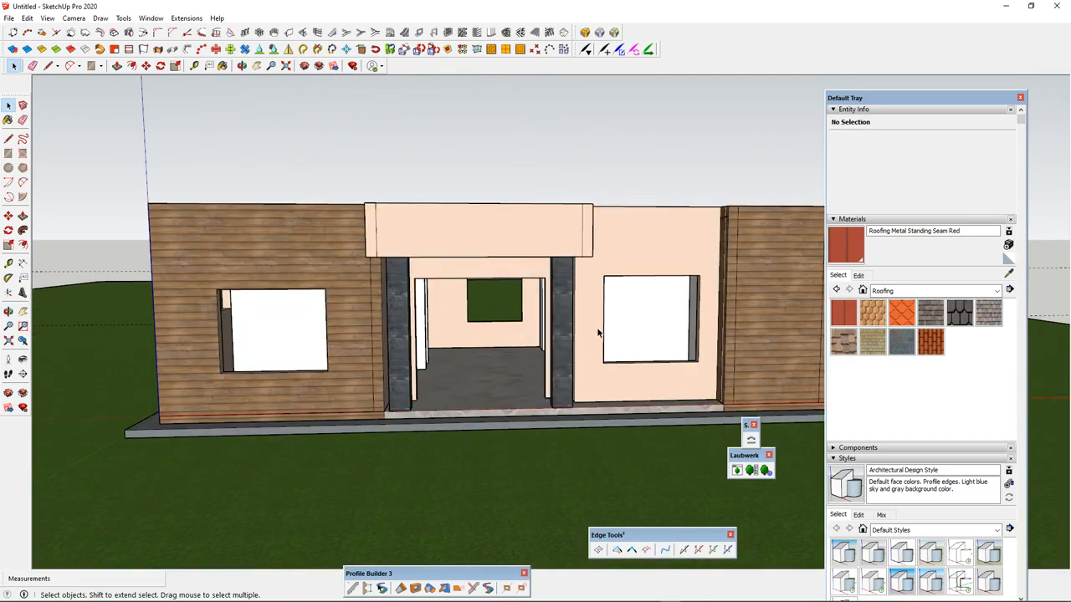
scroll(598, 333, "down", 4)
scroll(633, 334, "up", 2)
middle_click_drag(633, 335, 241, 288)
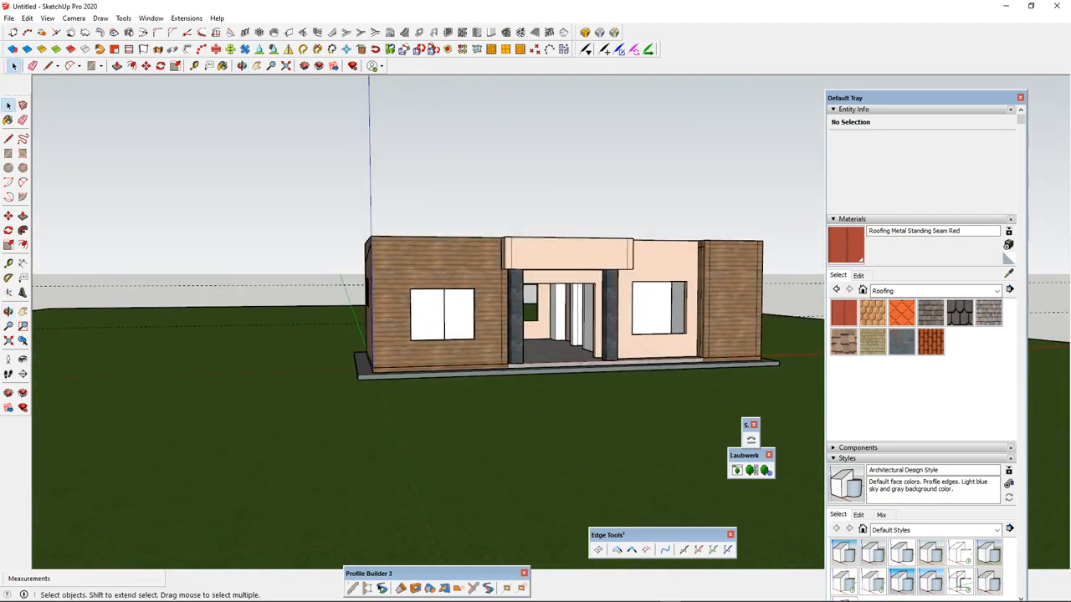
scroll(727, 260, "up", 2)
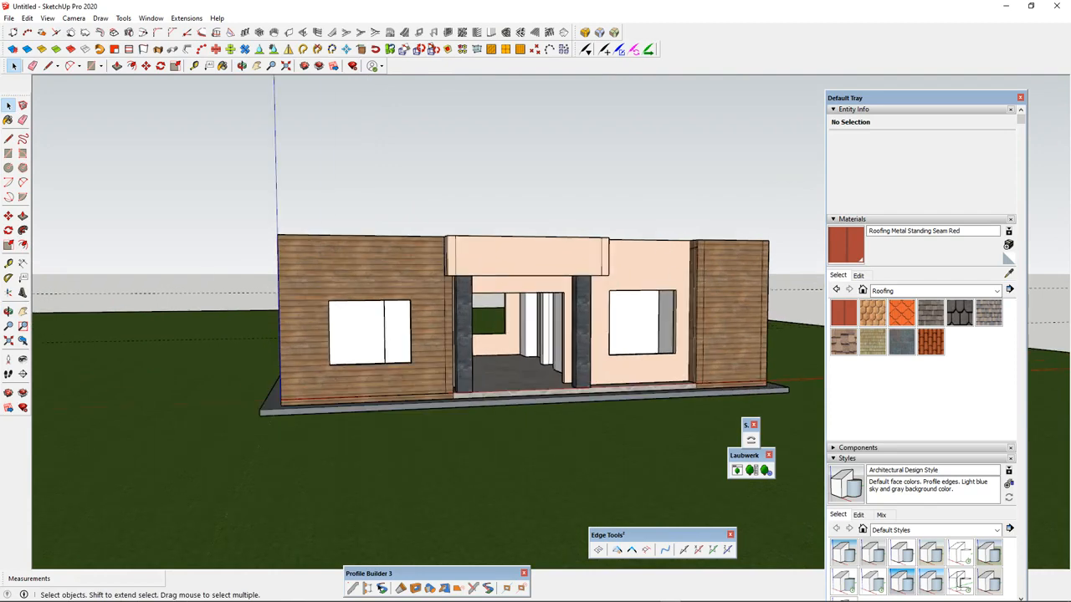